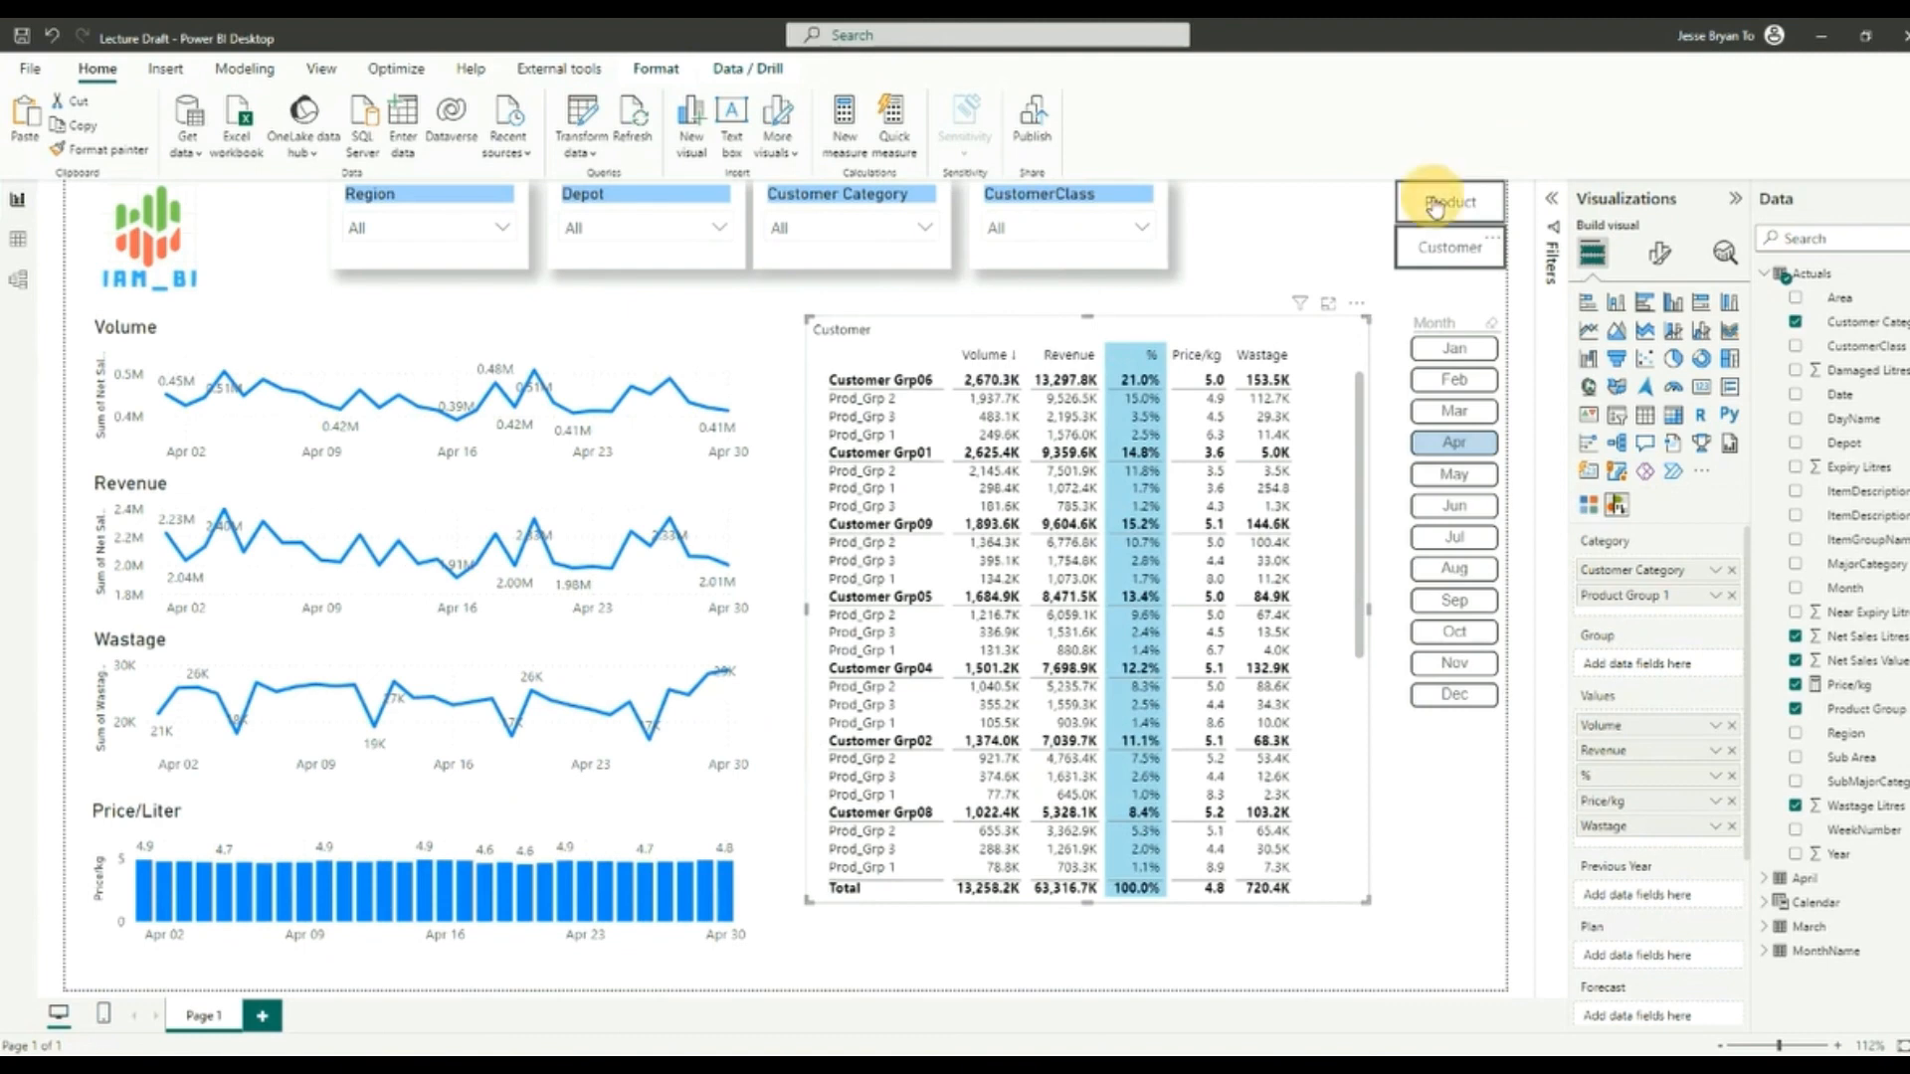
Step: Try the Customer view button on the finished dashboard and filter by March, switching back to April
{"action": "left_click", "coordinate": [1448, 249], "text": "ctrl"}
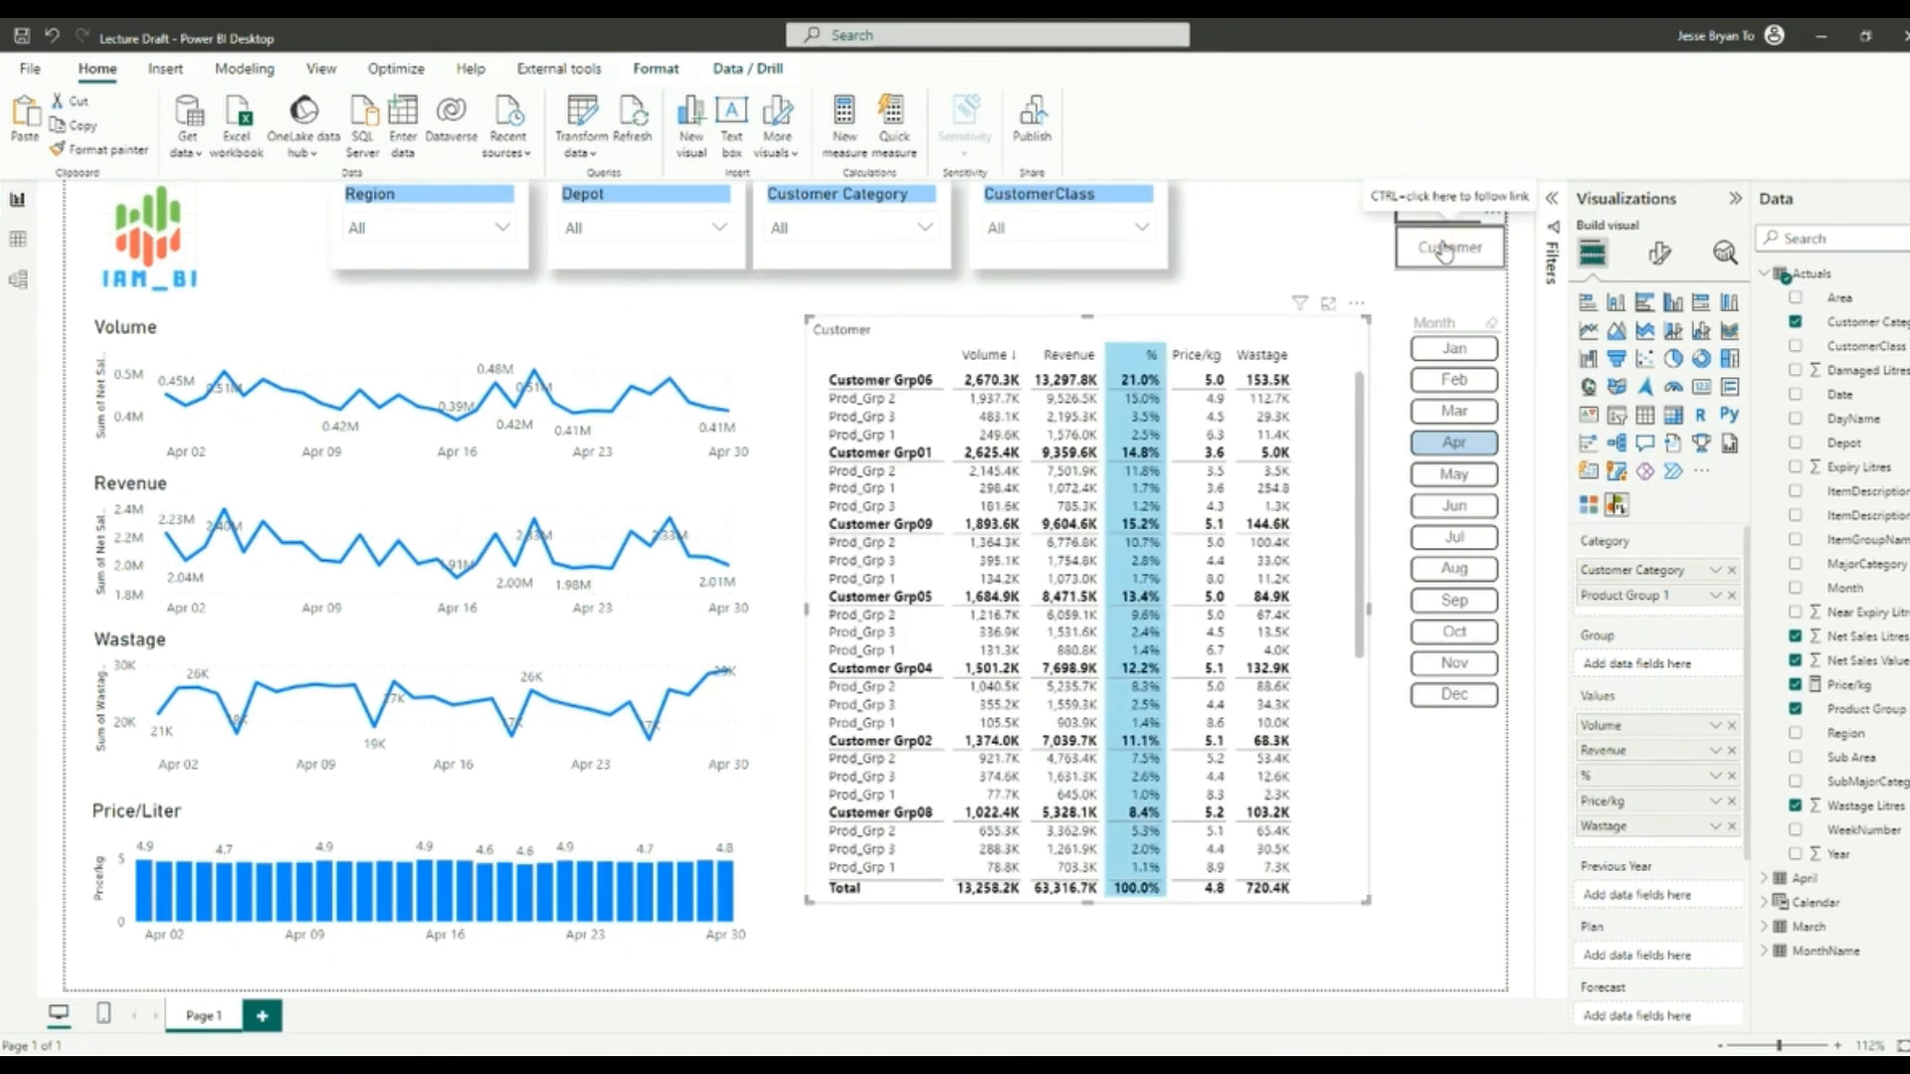
{"action": "left_click", "coordinate": [1443, 327]}
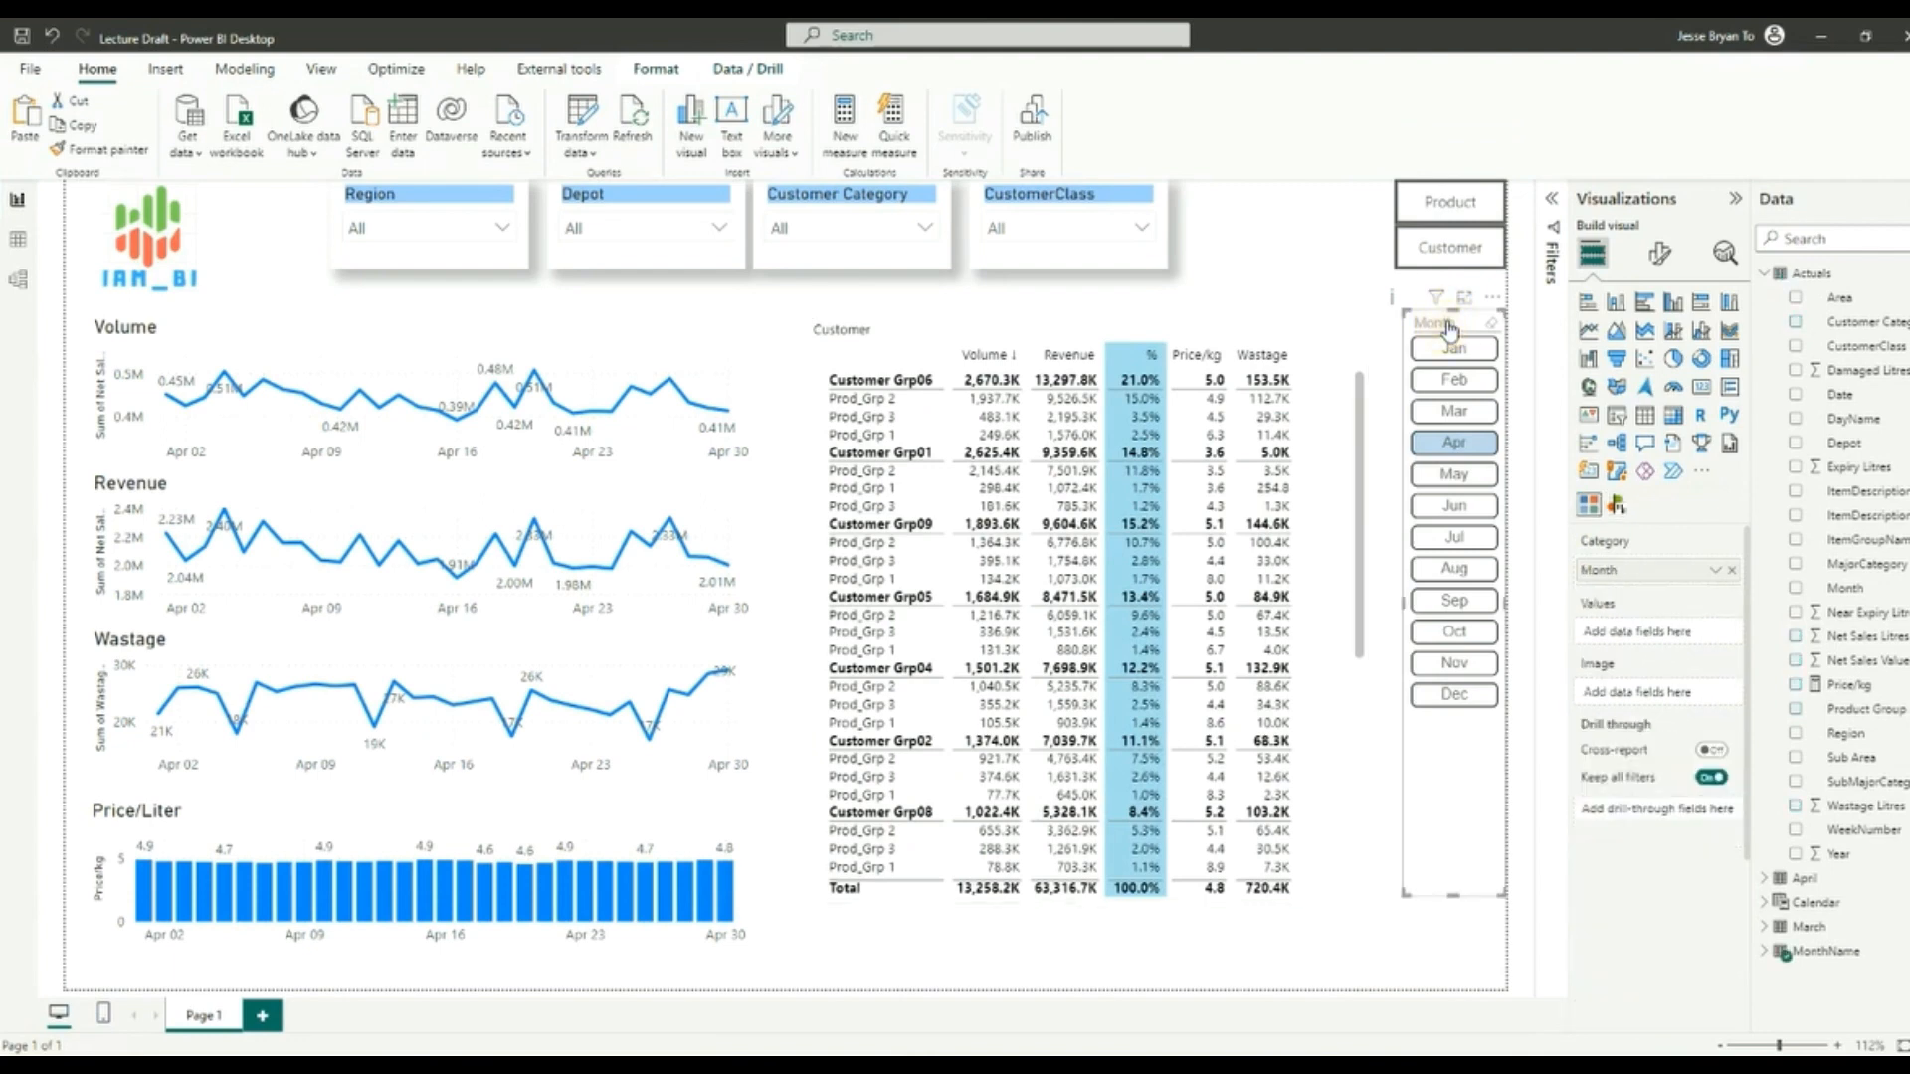
{"action": "left_click", "coordinate": [1461, 414]}
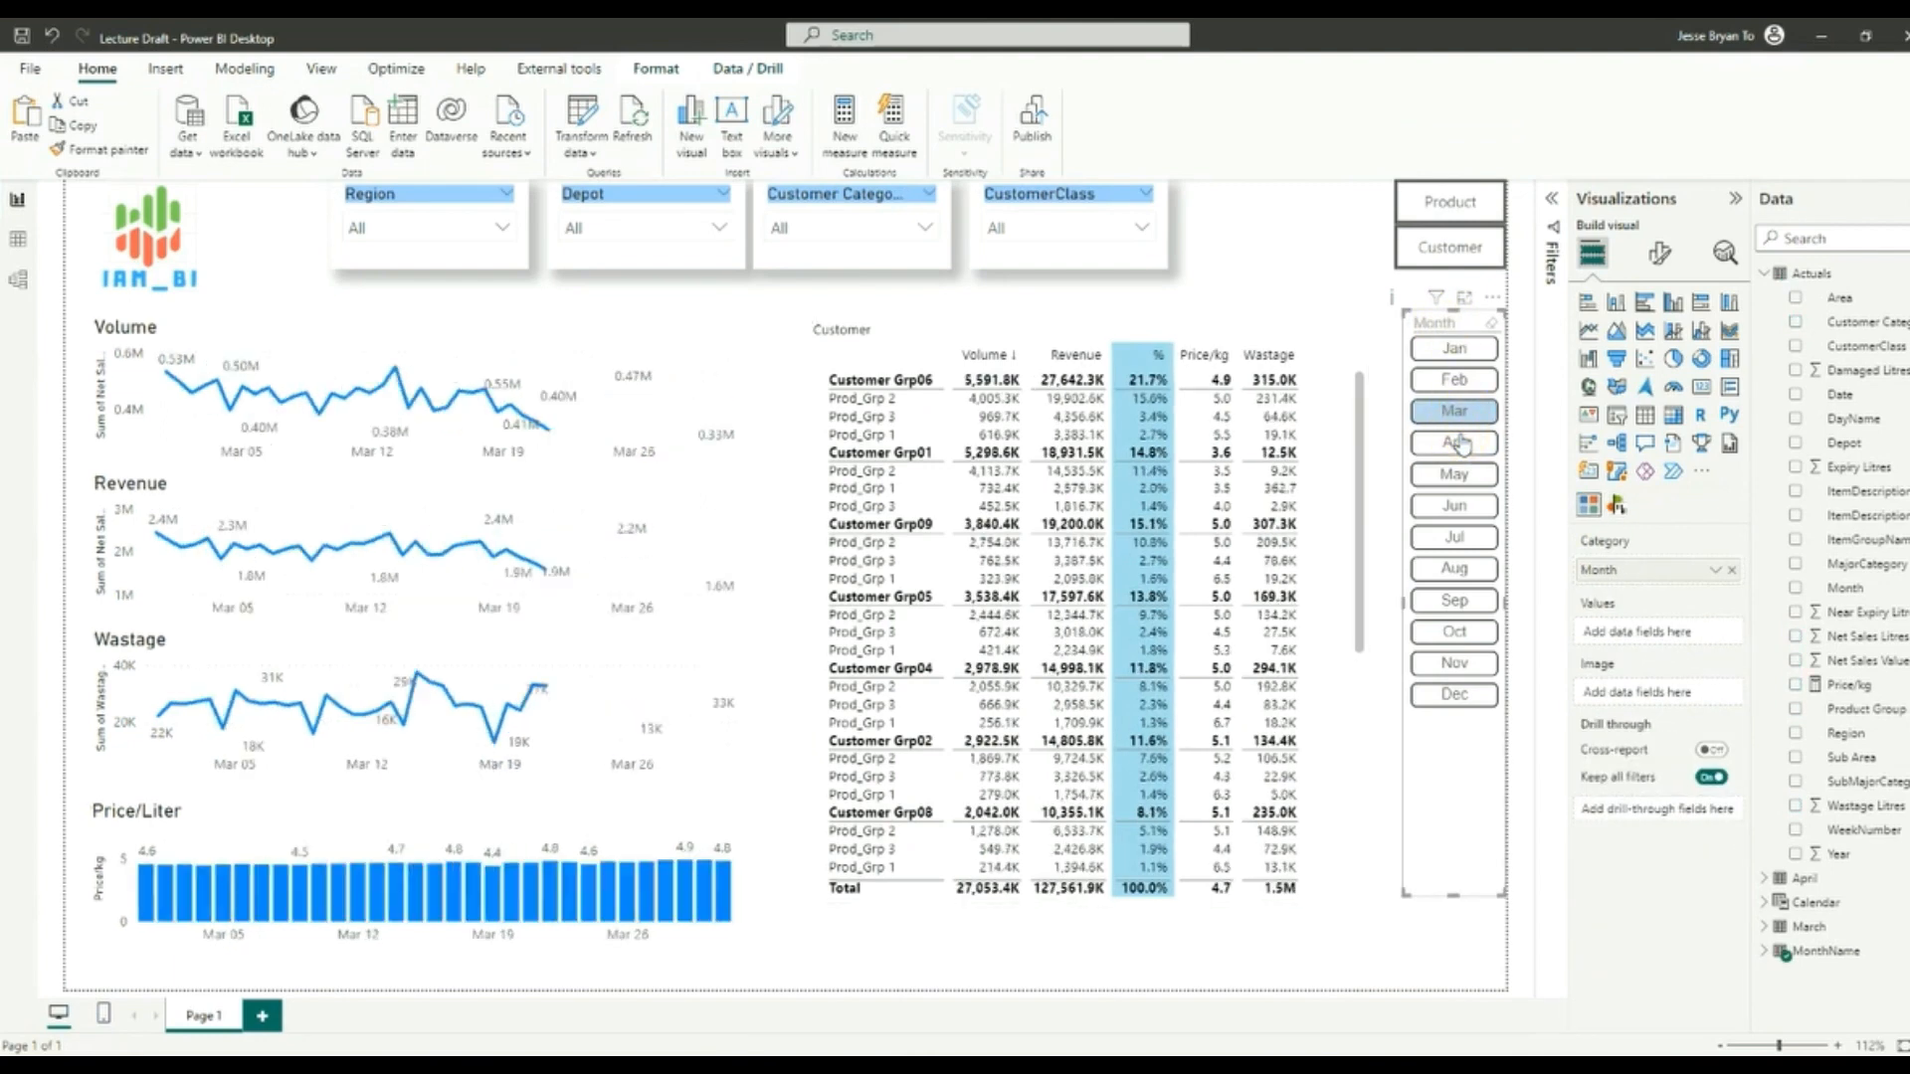
{"action": "left_click", "coordinate": [1461, 443]}
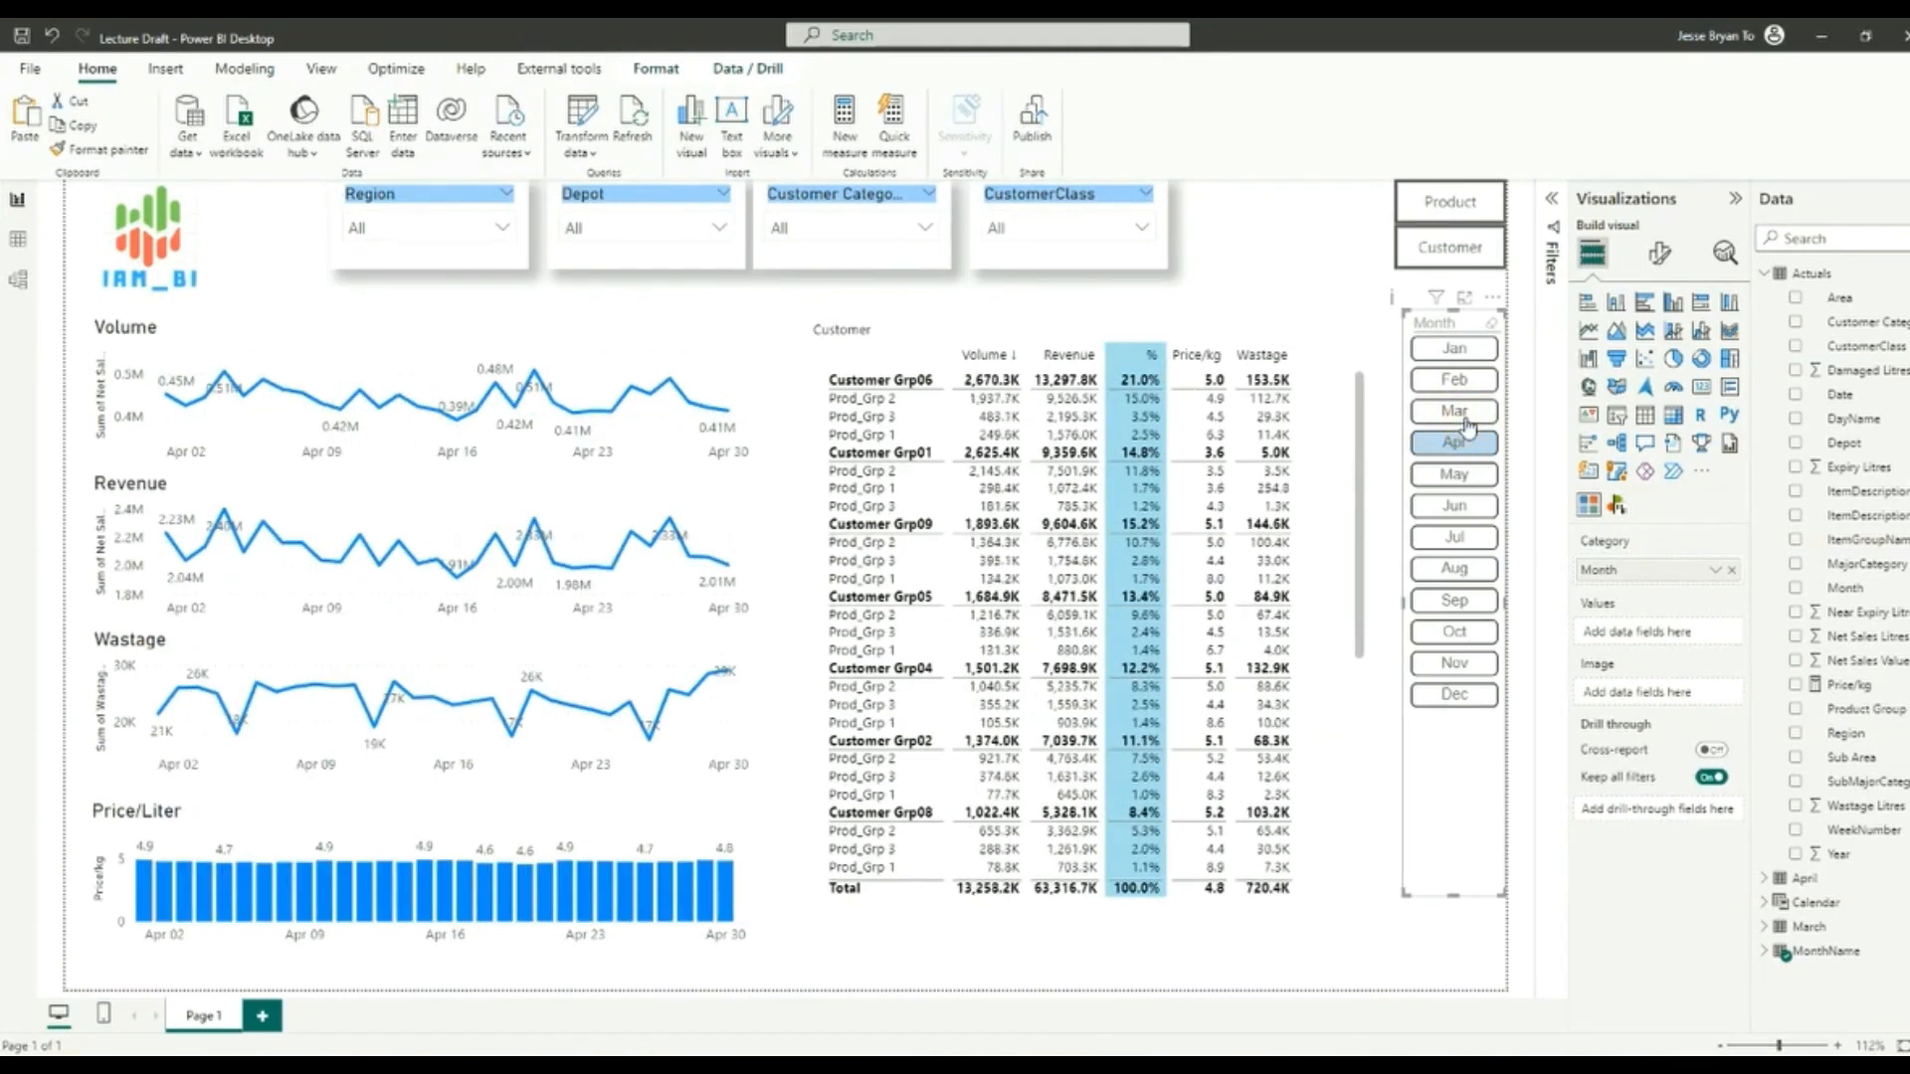
Step: Start a new blank report and dismiss the welcome screen
{"action": "left_click", "coordinate": [40, 68]}
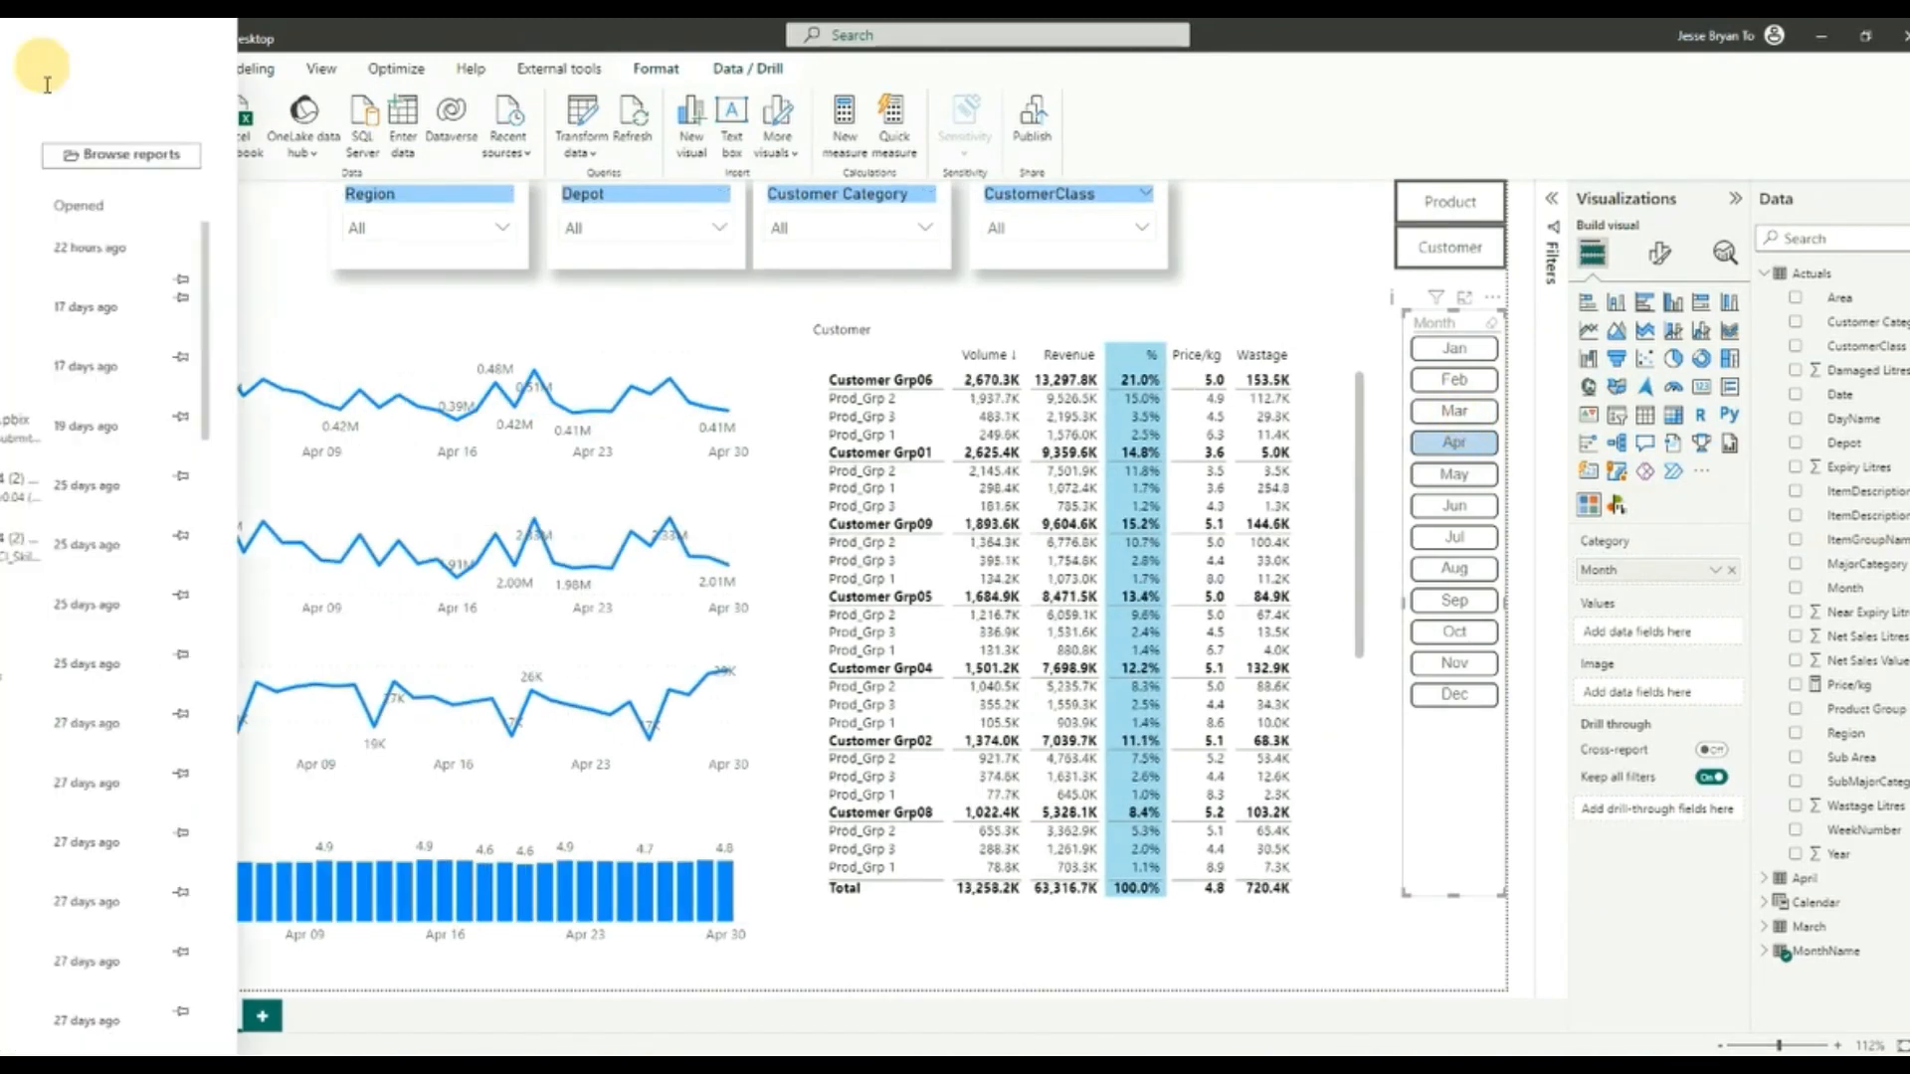
{"action": "left_click", "coordinate": [70, 100]}
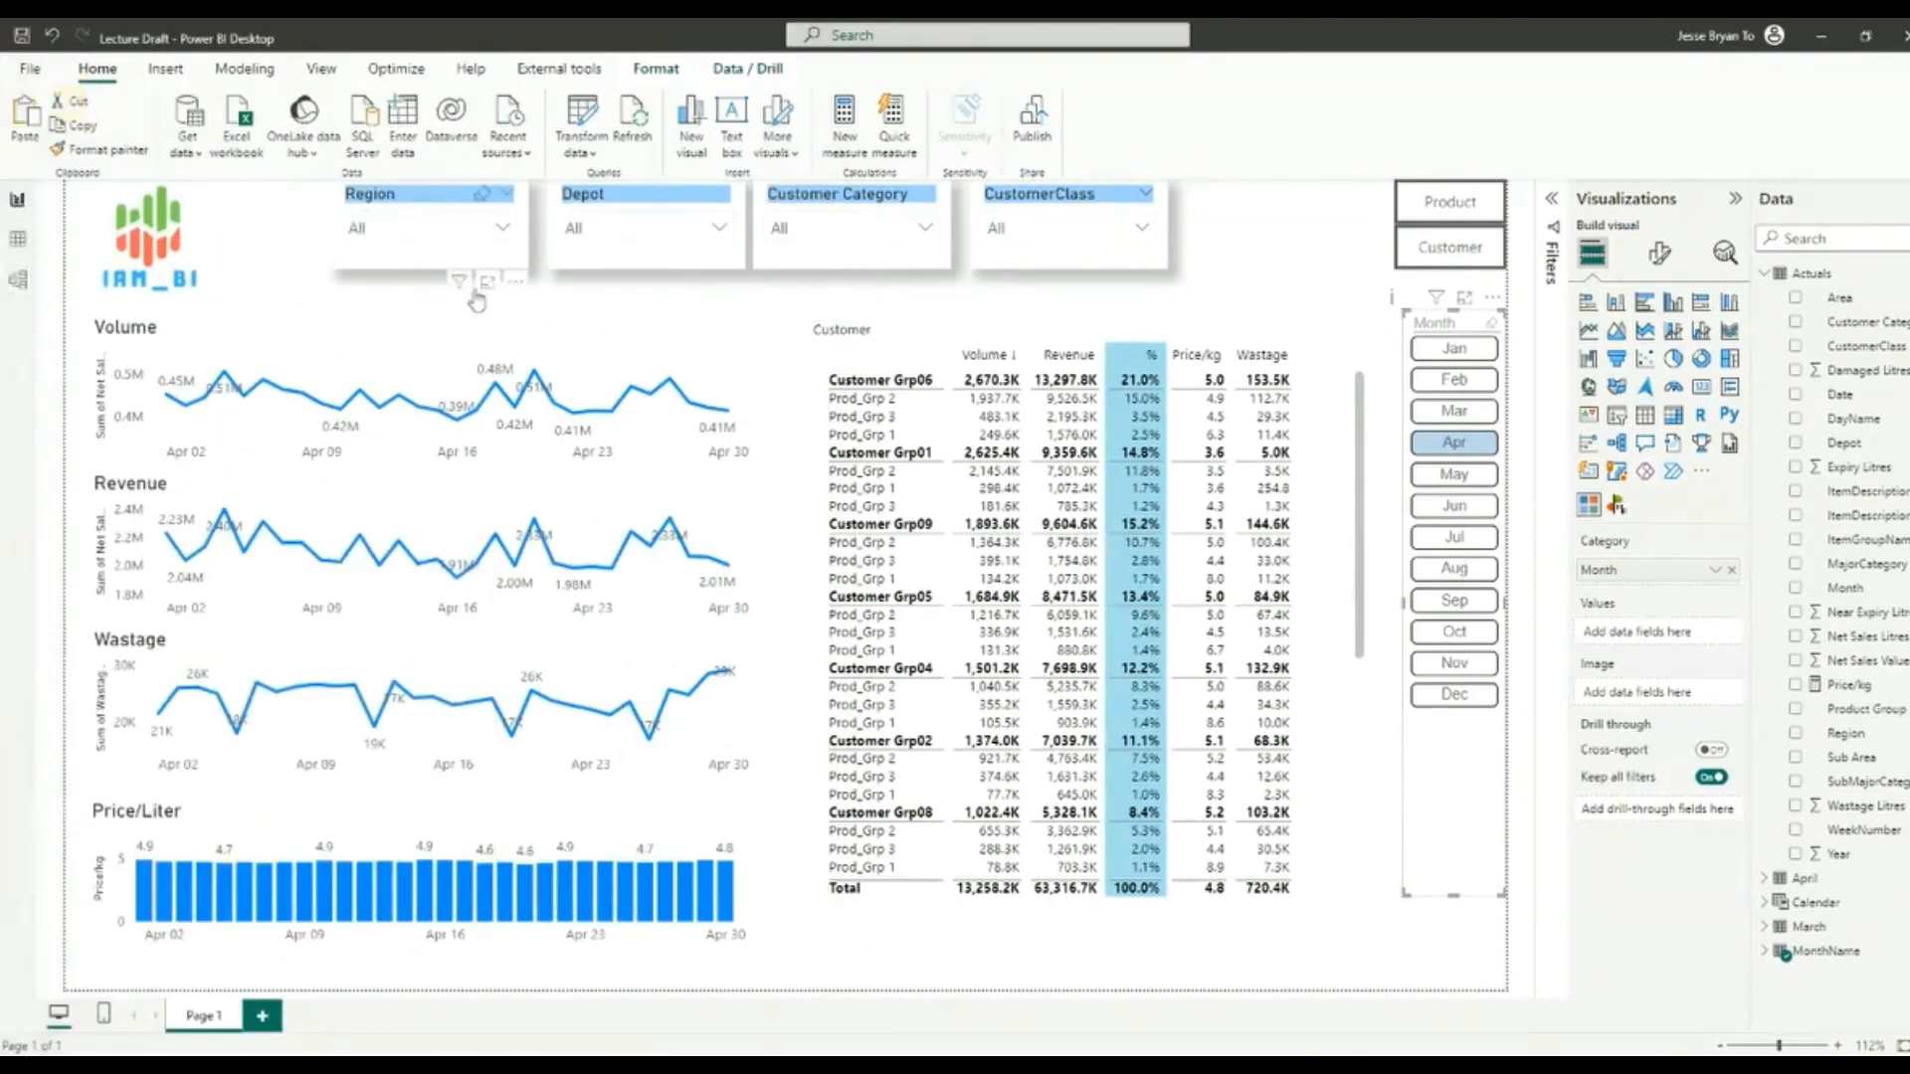
{"action": "mouse_move", "coordinate": [594, 385]}
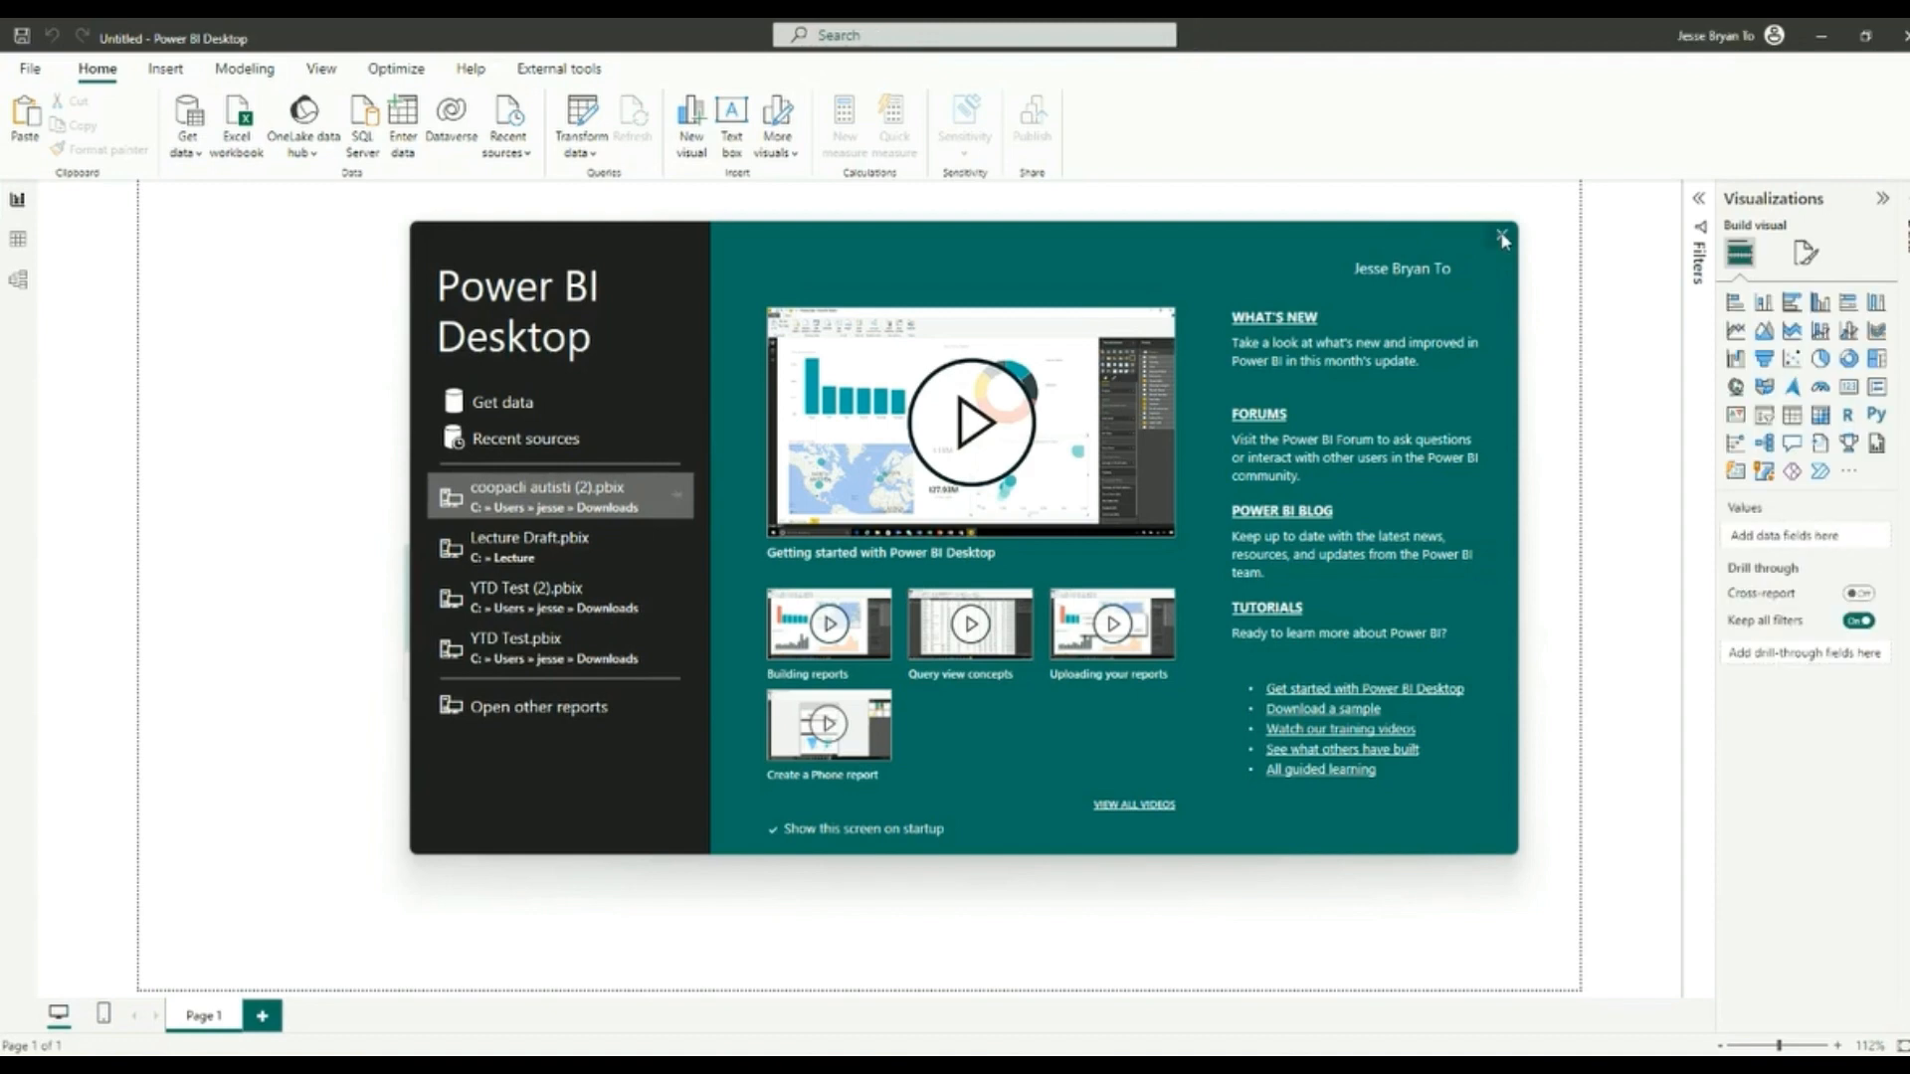
{"action": "left_click", "coordinate": [1502, 237]}
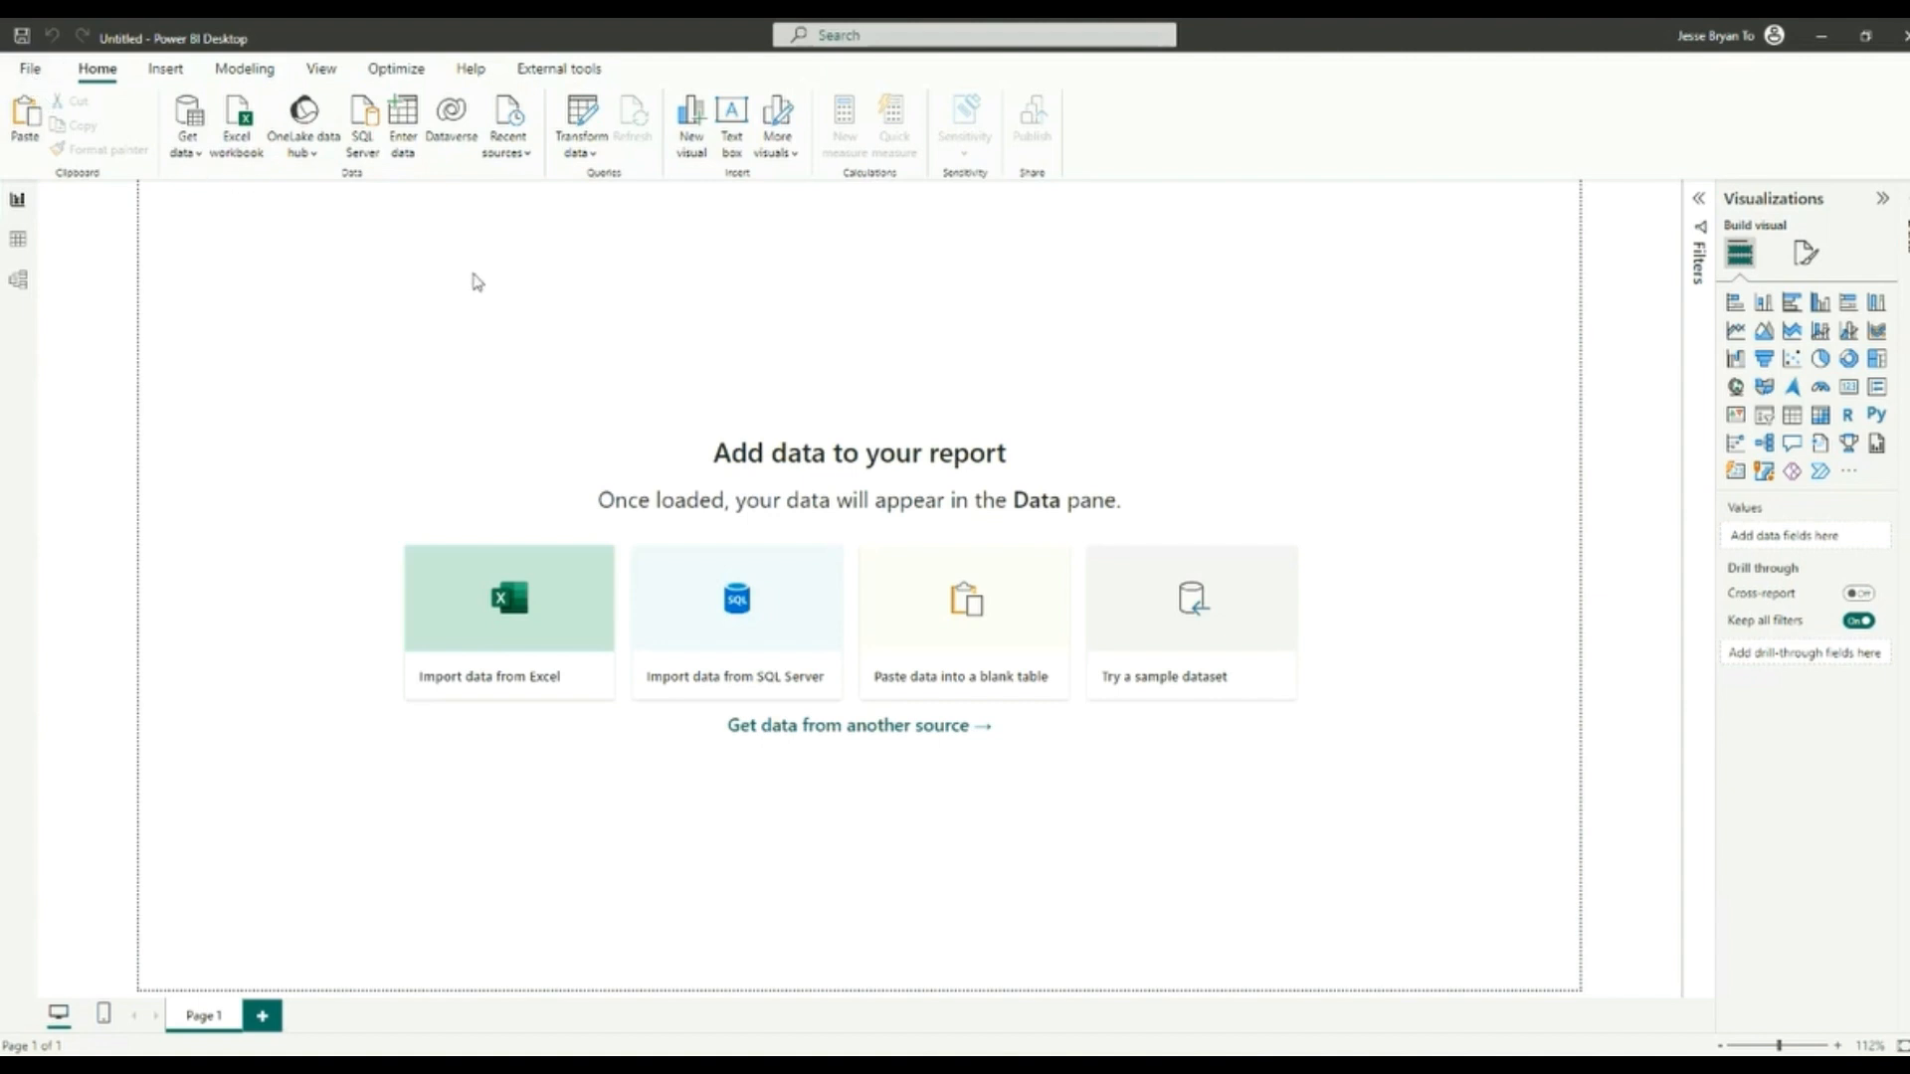
Step: Import the April and March tables from the Excel workbook DataSource2 in the Lecture folder into the Power Query Editor
{"action": "left_click", "coordinate": [189, 149]}
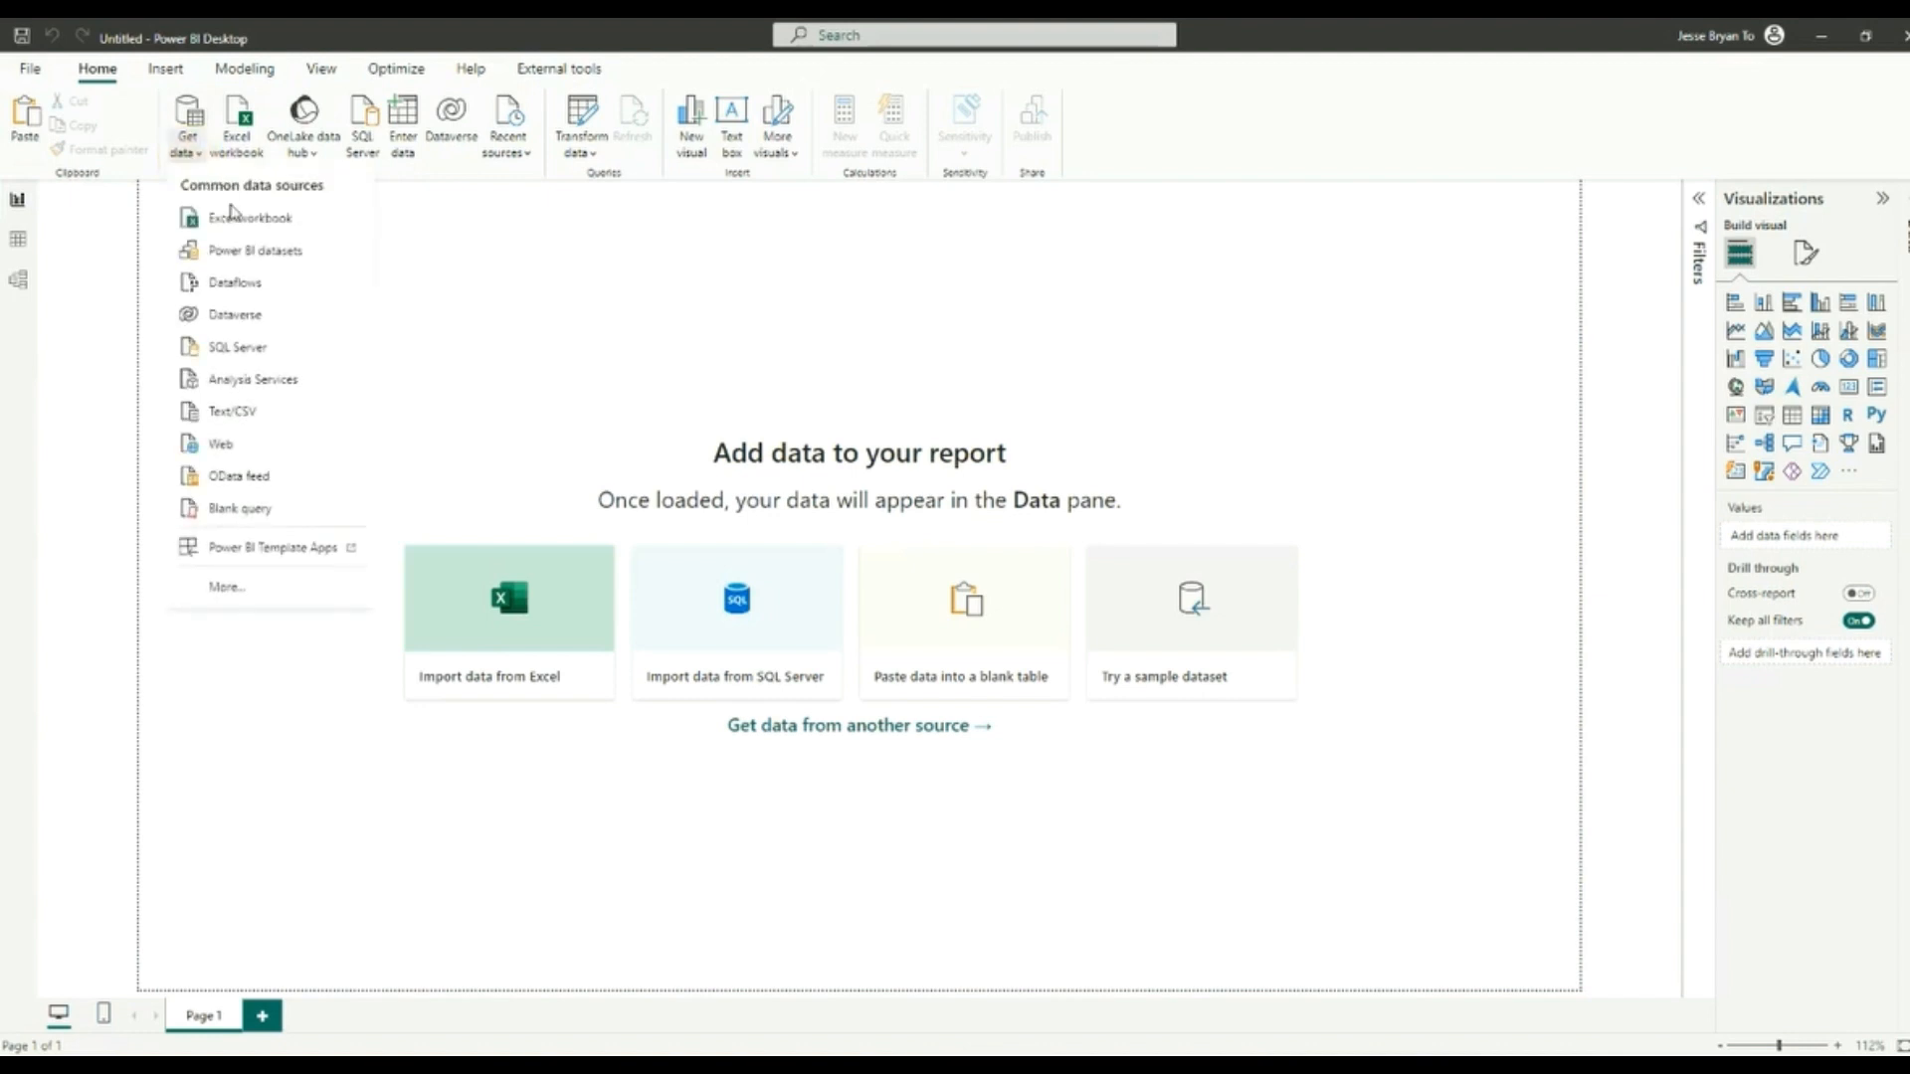
{"action": "left_click", "coordinate": [233, 217]}
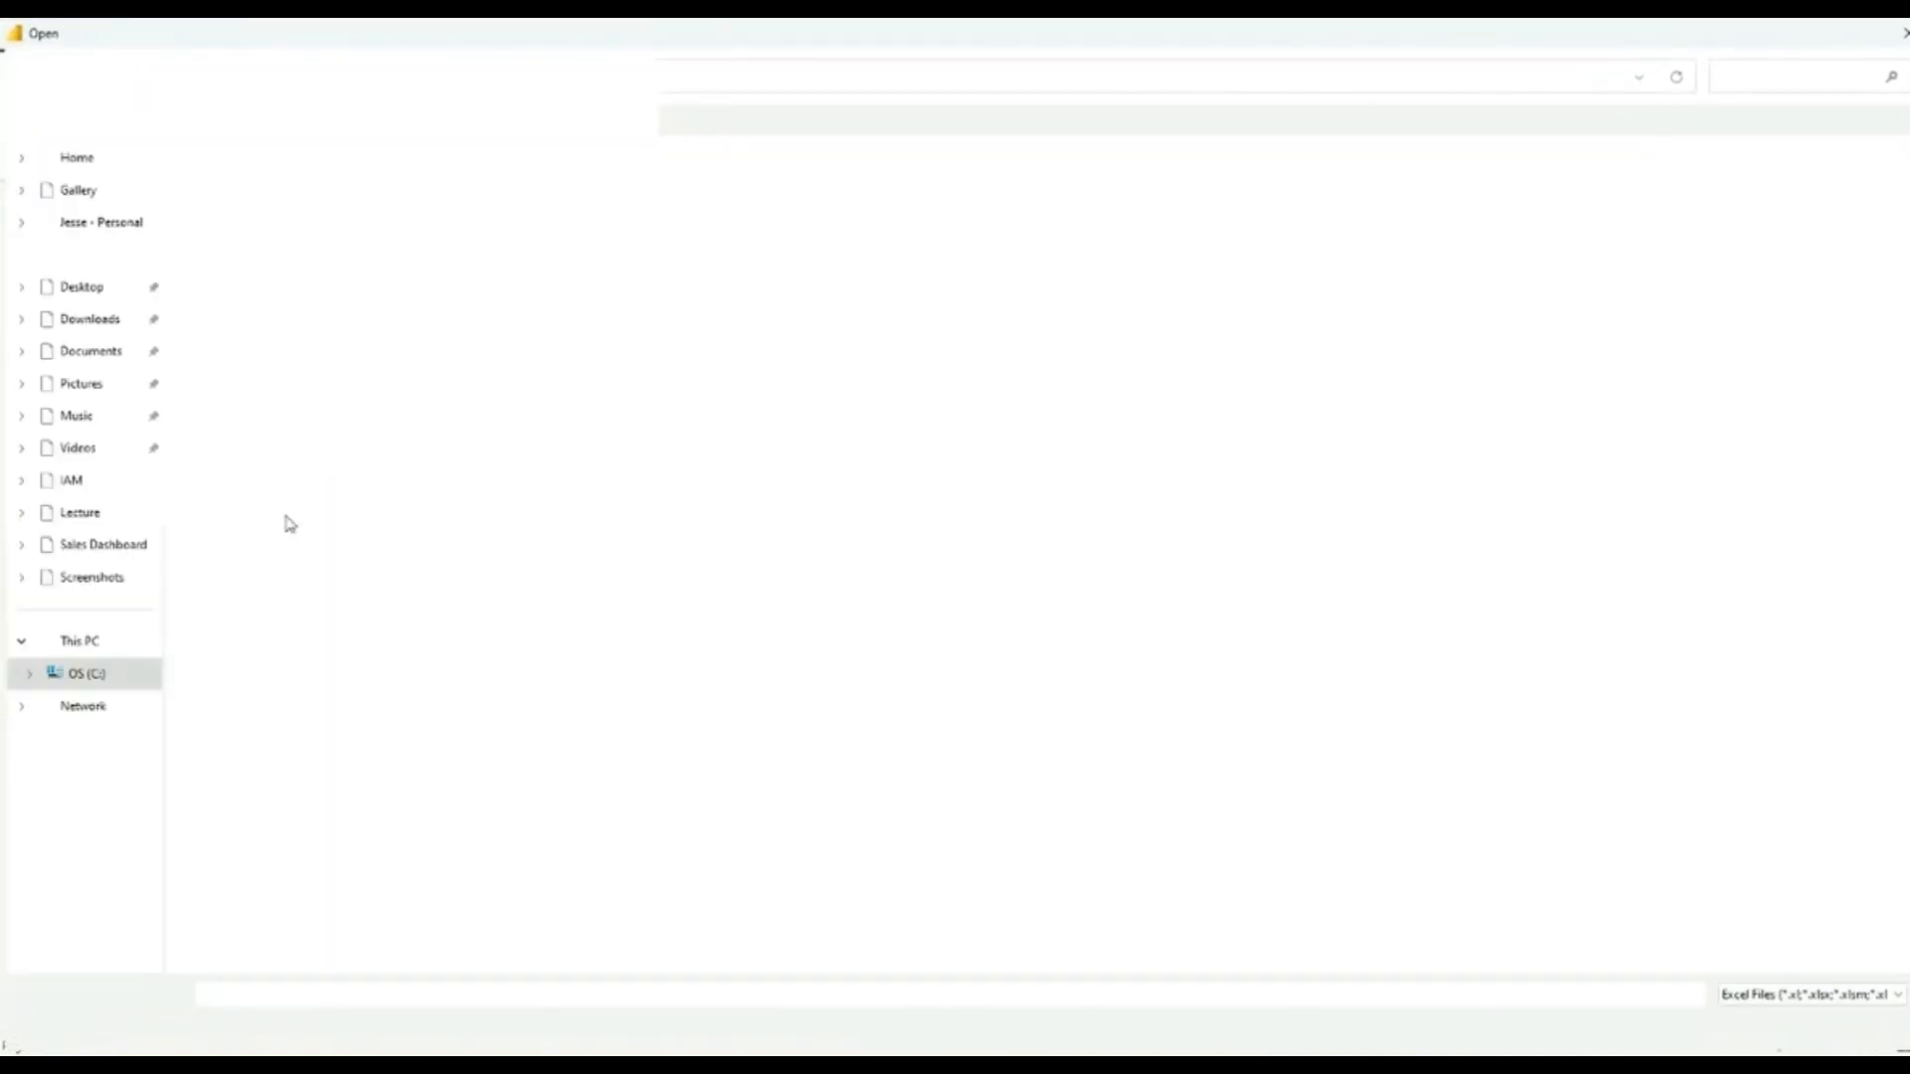
{"action": "left_click", "coordinate": [77, 515]}
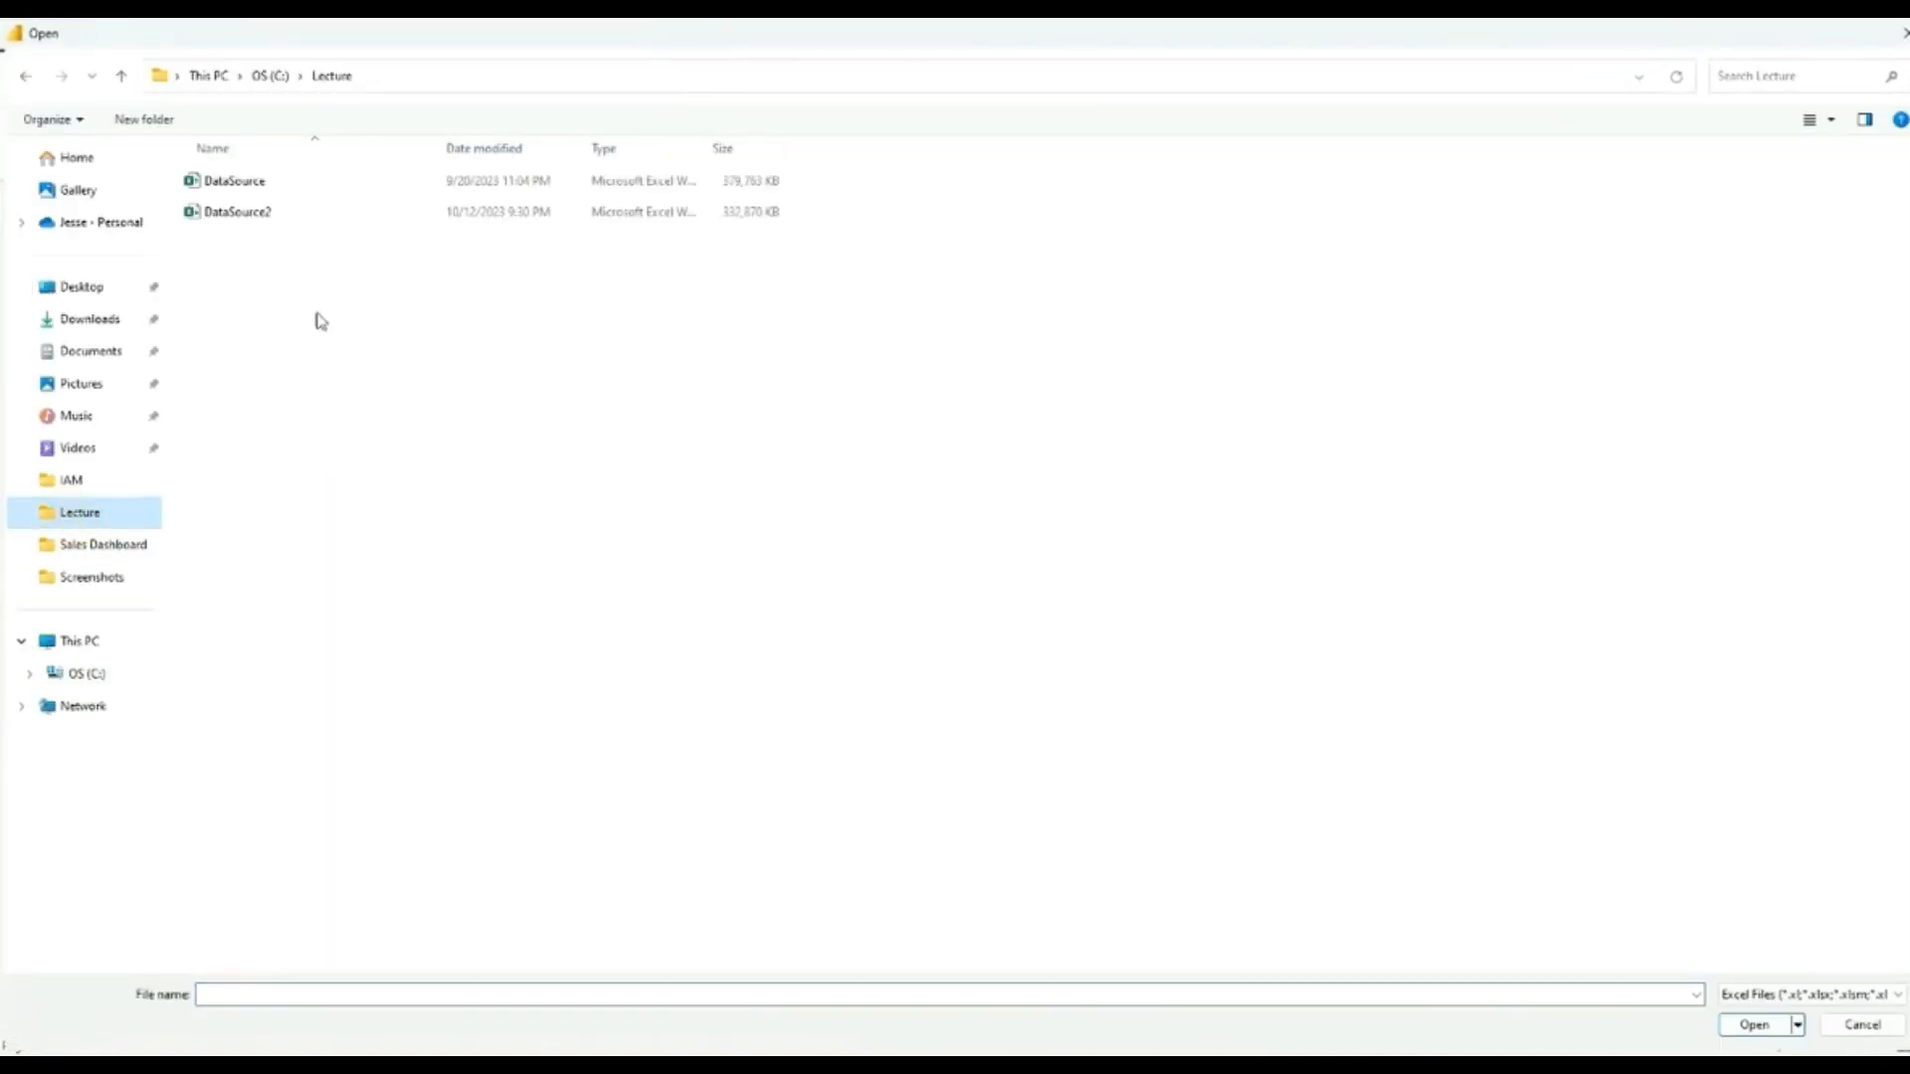
{"action": "double_click", "coordinate": [247, 211]}
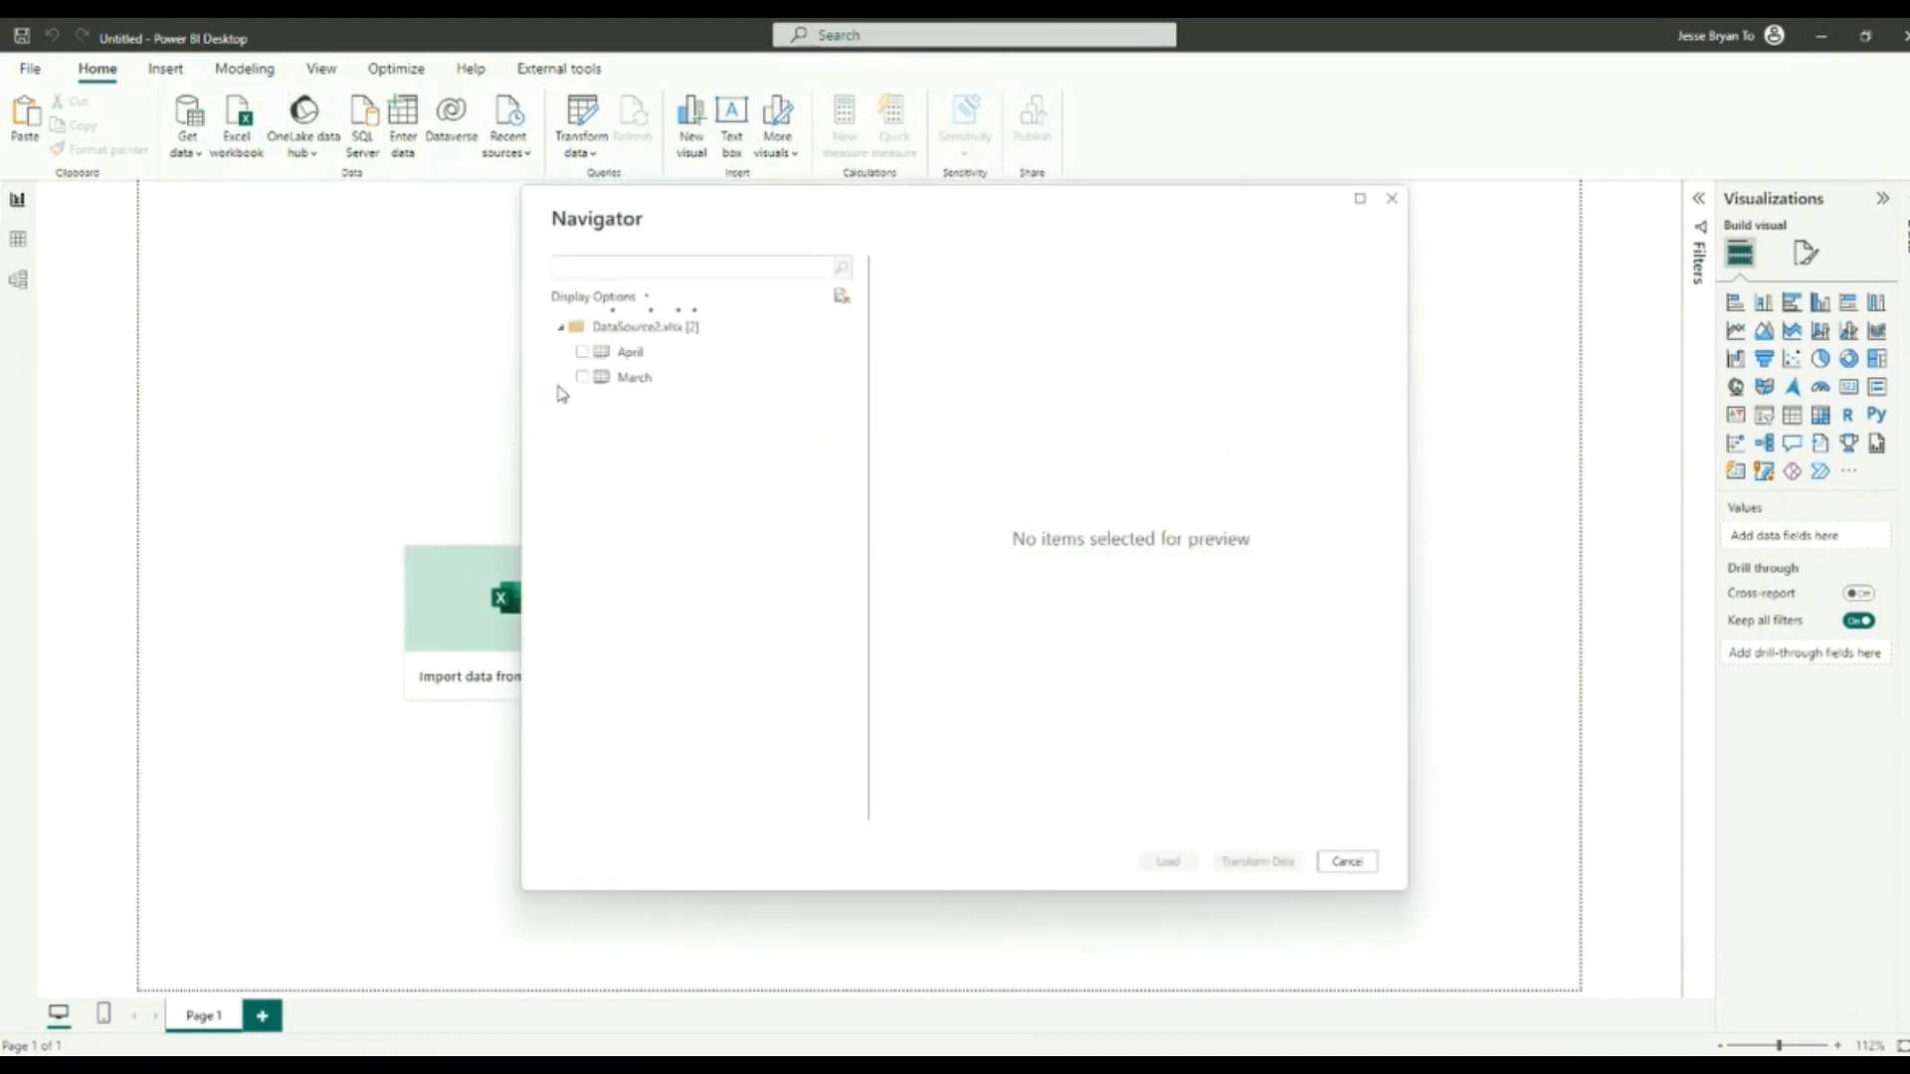
{"action": "left_click", "coordinate": [597, 355]}
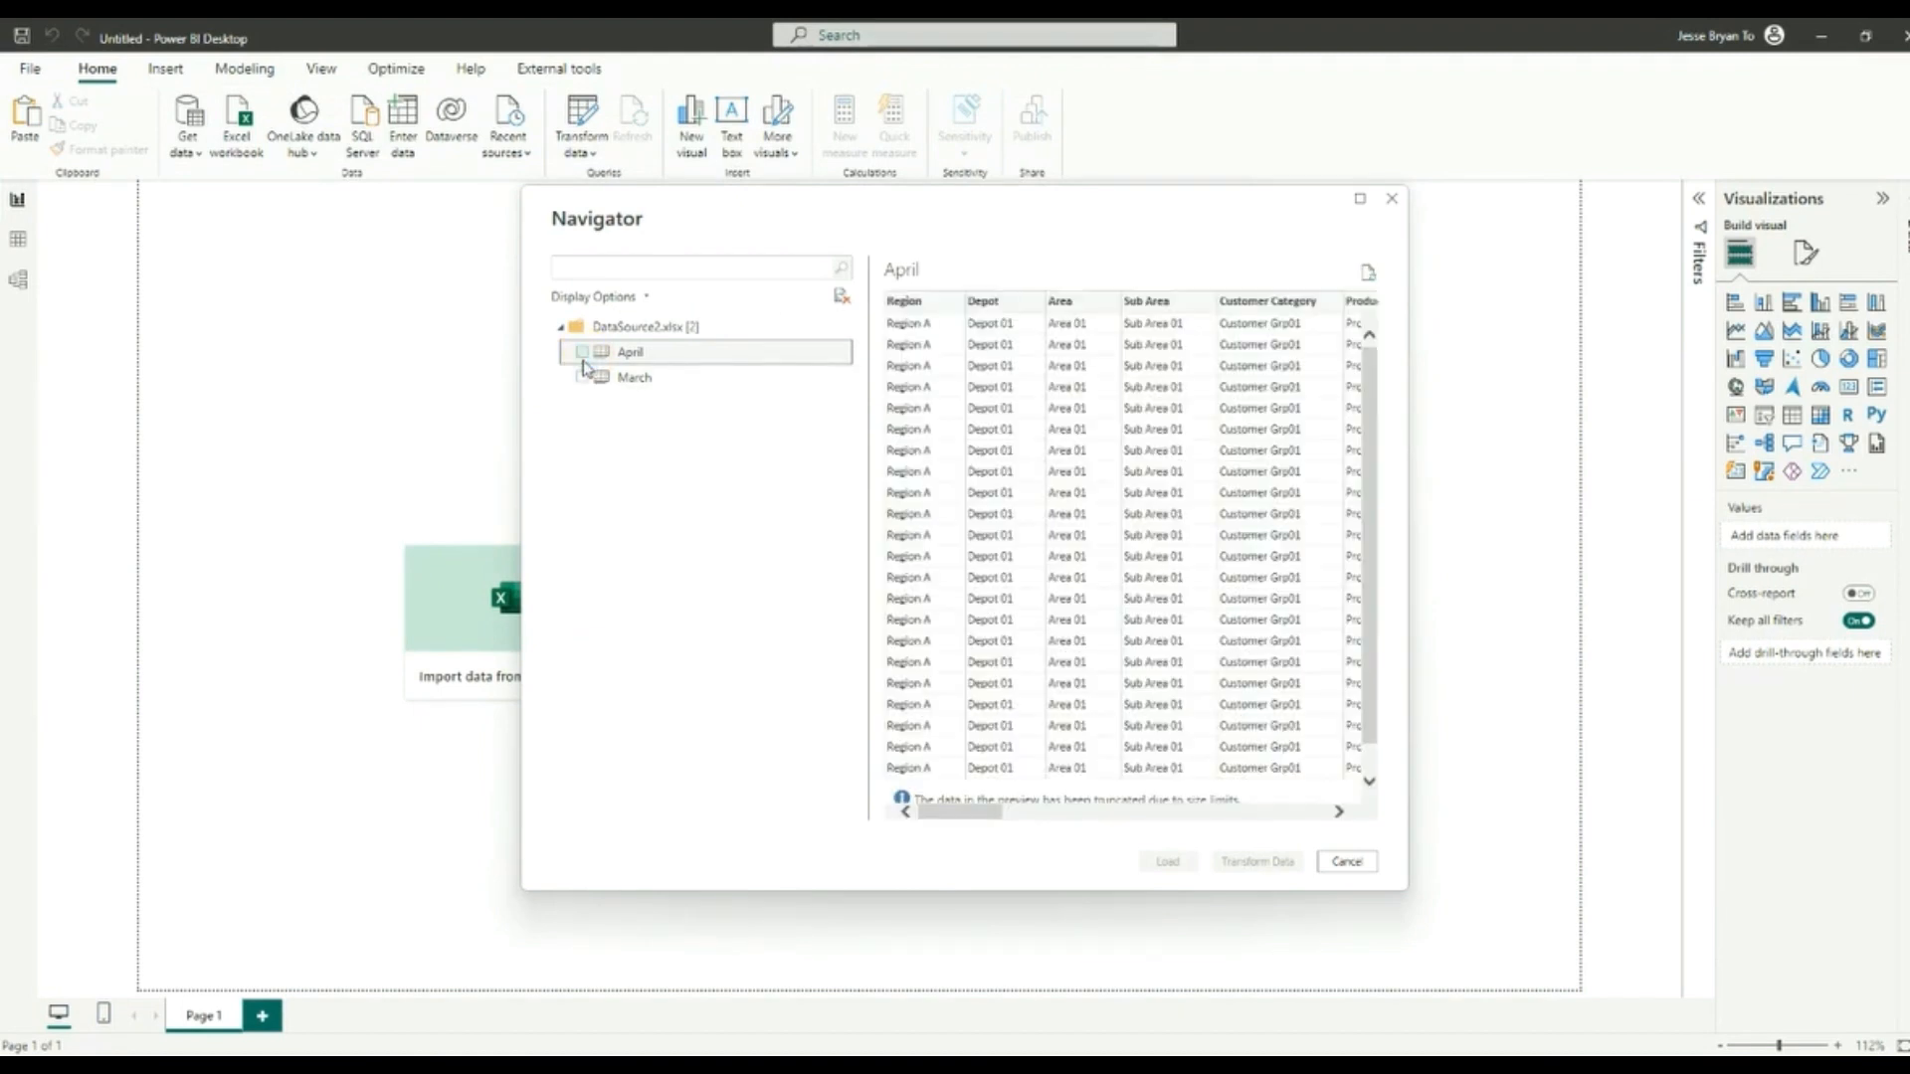
{"action": "left_click", "coordinate": [583, 354]}
{"action": "left_click", "coordinate": [582, 377]}
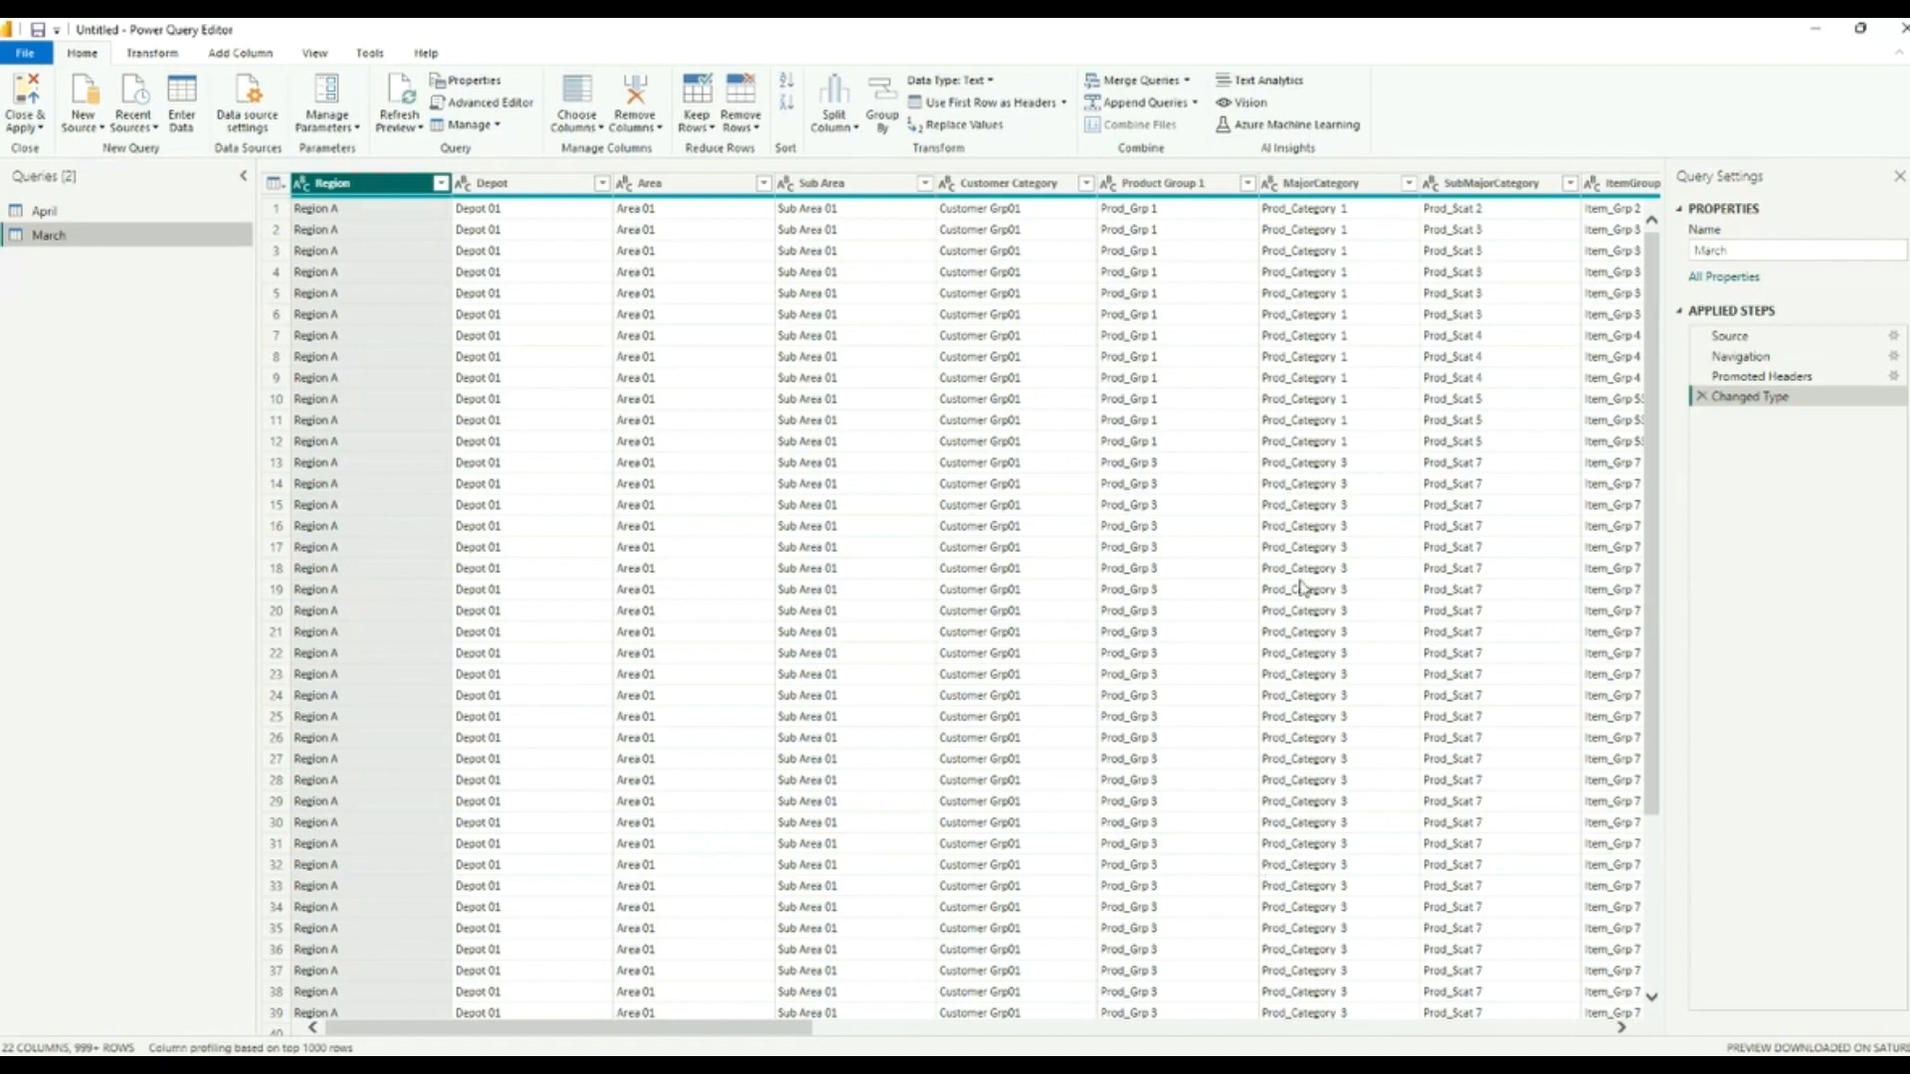
Step: Append the March and April tables as a new query, using the option for three or more tables
{"action": "left_click", "coordinate": [1195, 104]}
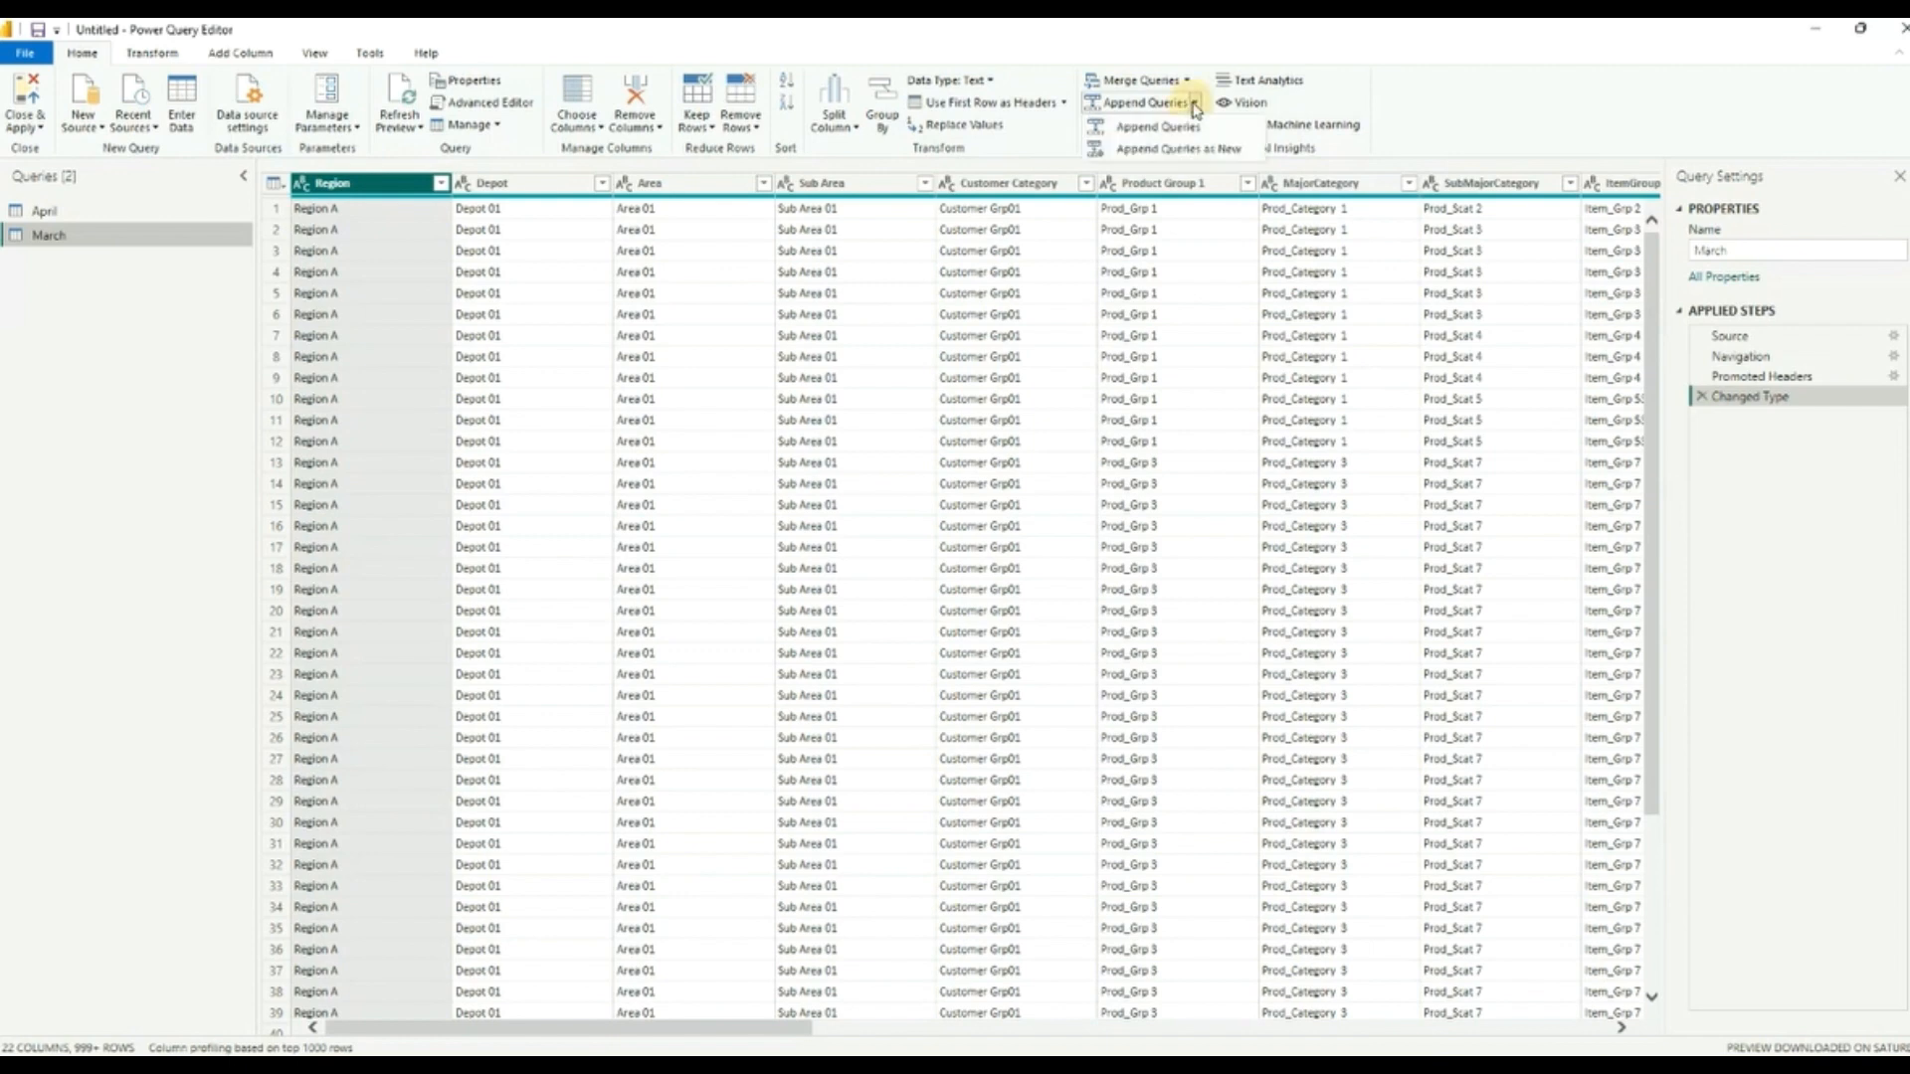
{"action": "left_click", "coordinate": [1186, 149]}
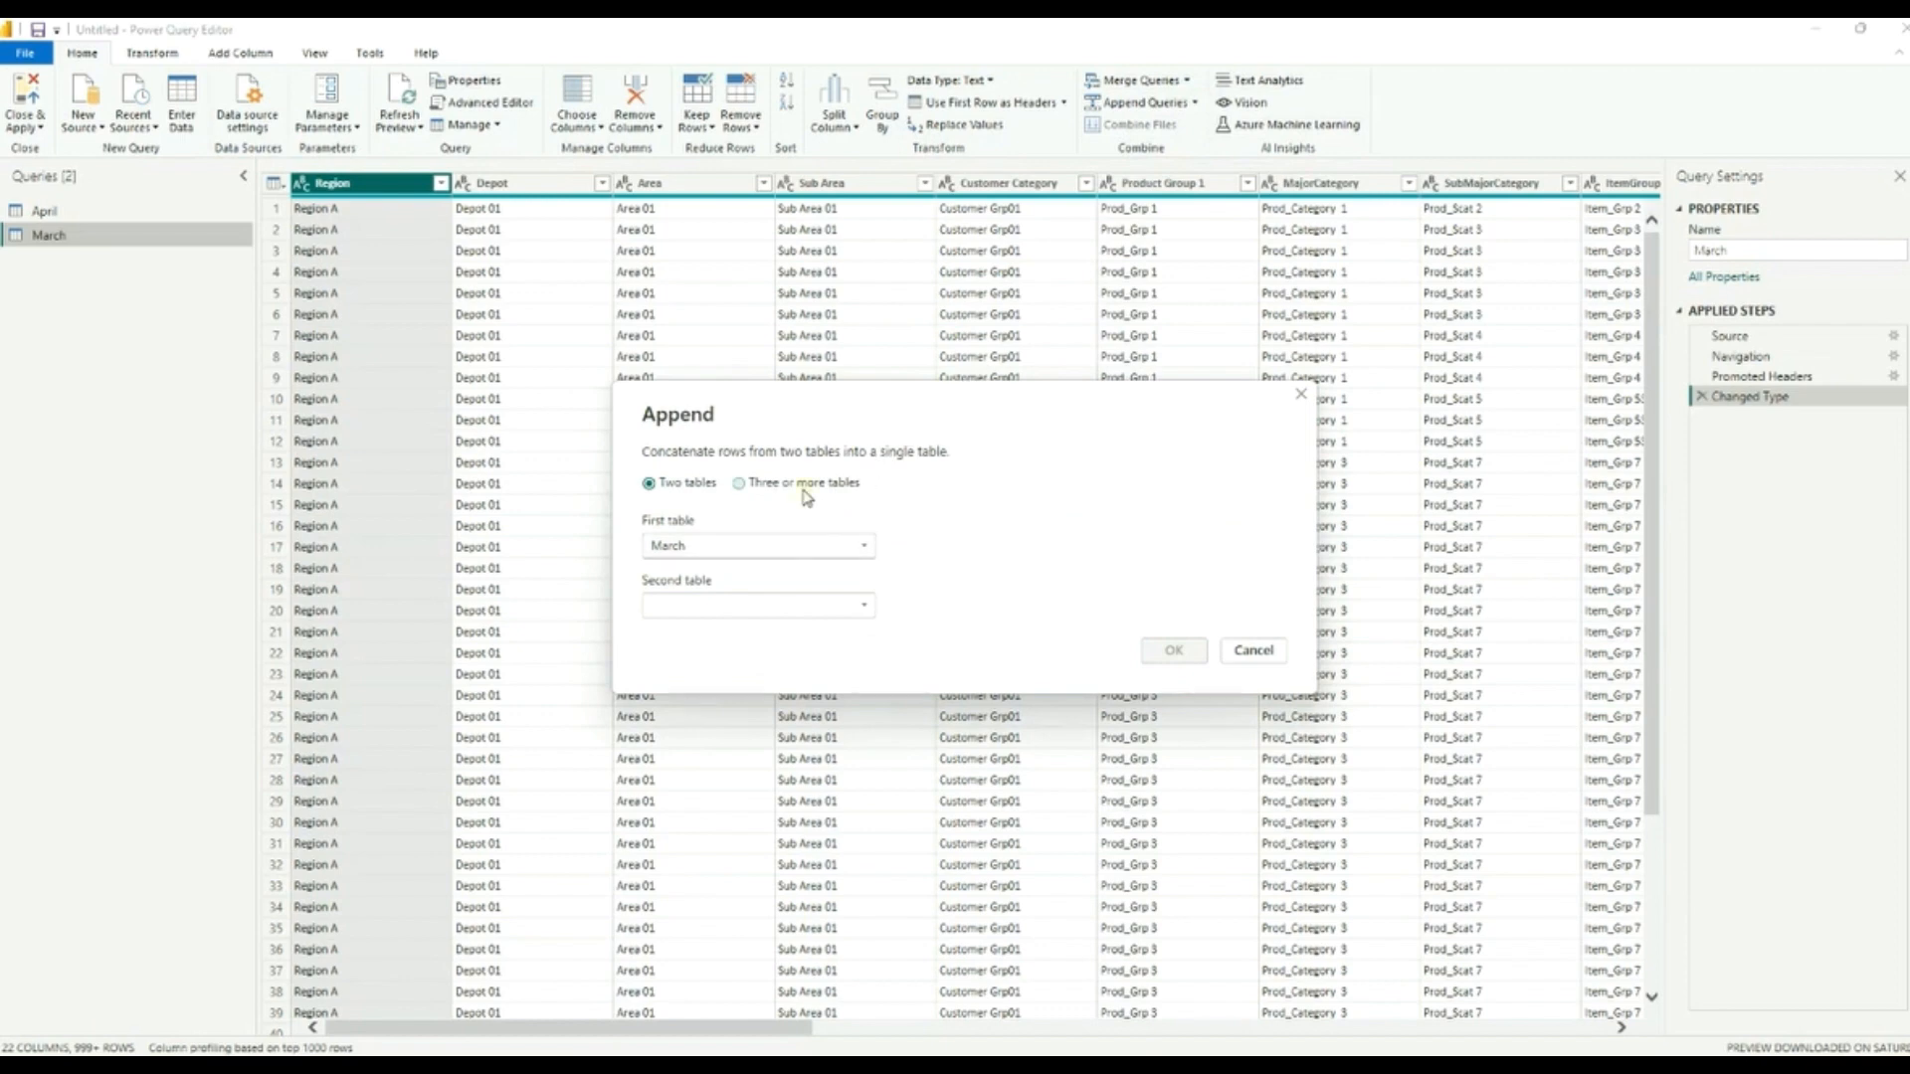
{"action": "left_click", "coordinate": [758, 483]}
{"action": "left_click", "coordinate": [761, 546]}
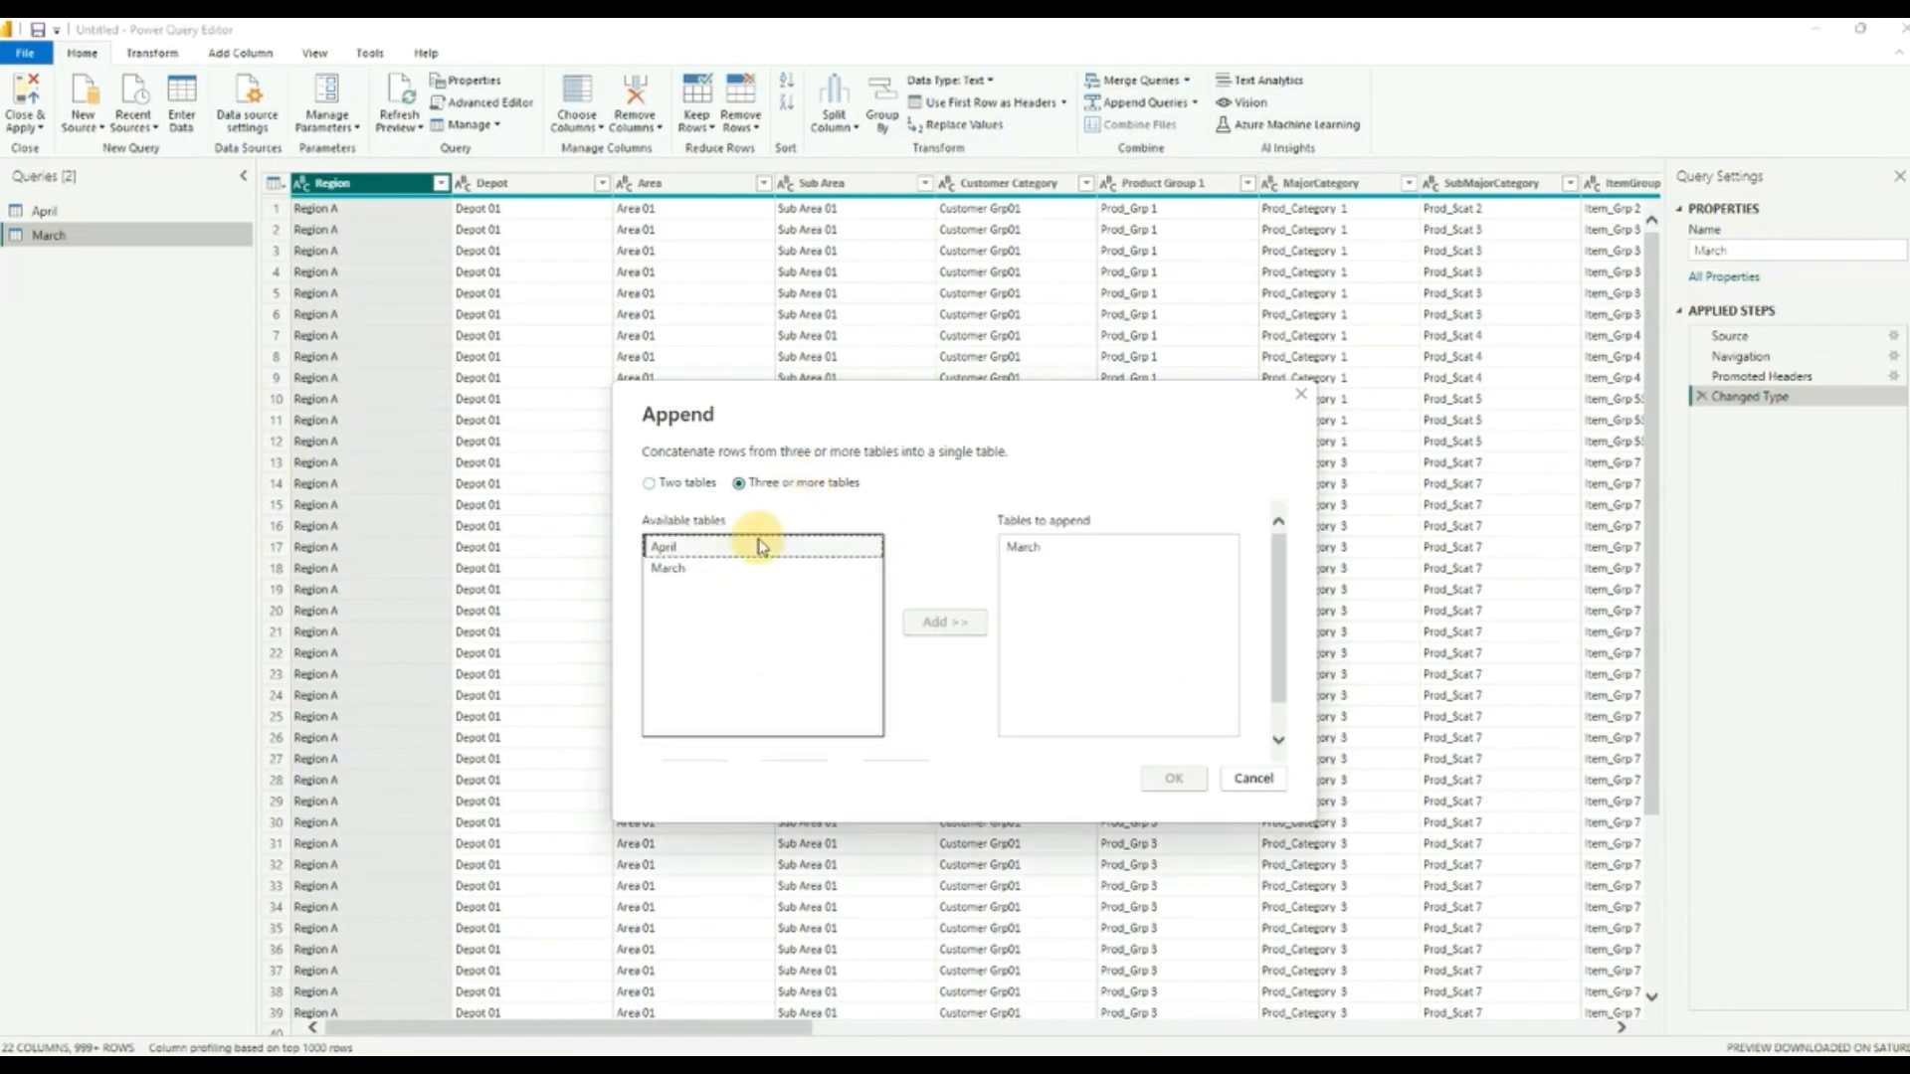
{"action": "left_click", "coordinate": [945, 623]}
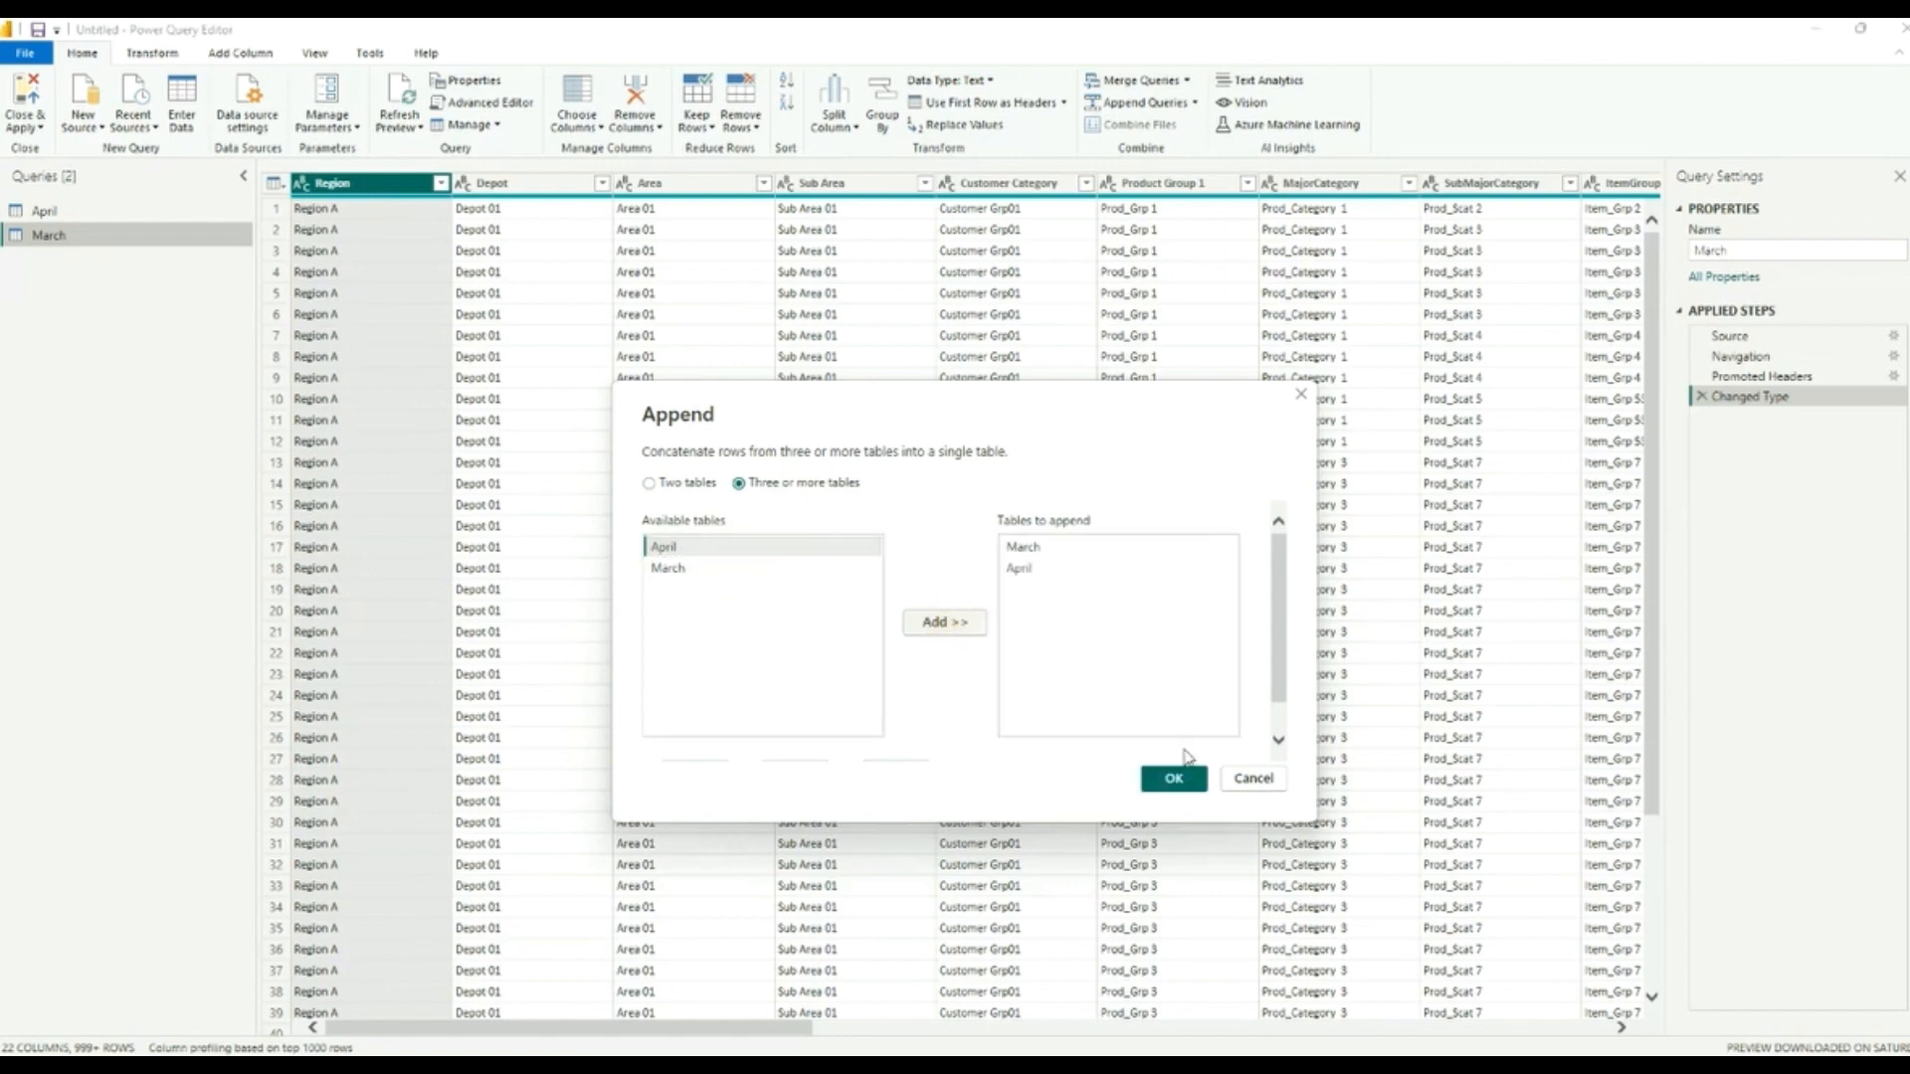
{"action": "left_click", "coordinate": [1174, 778]}
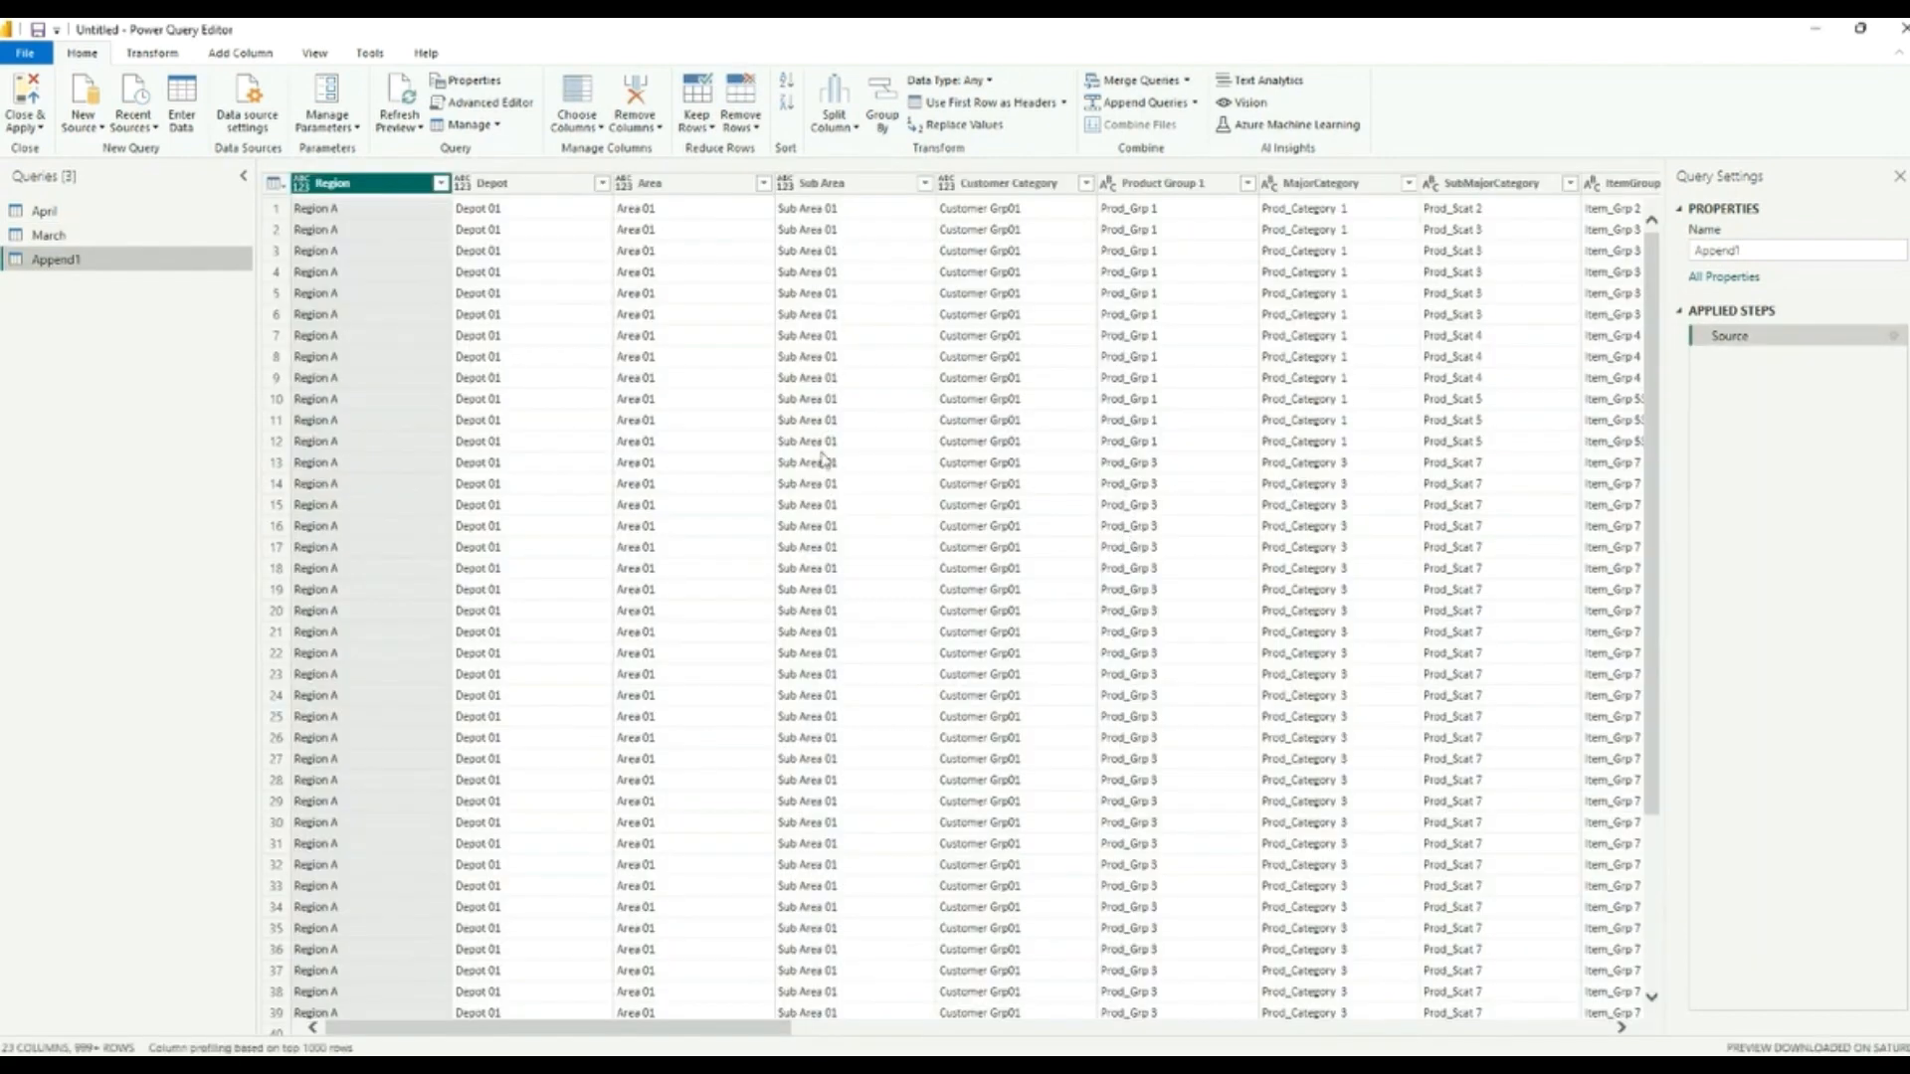
Step: Rename the appended query to Actuals and load all queries into the report
{"action": "right_click", "coordinate": [64, 261]}
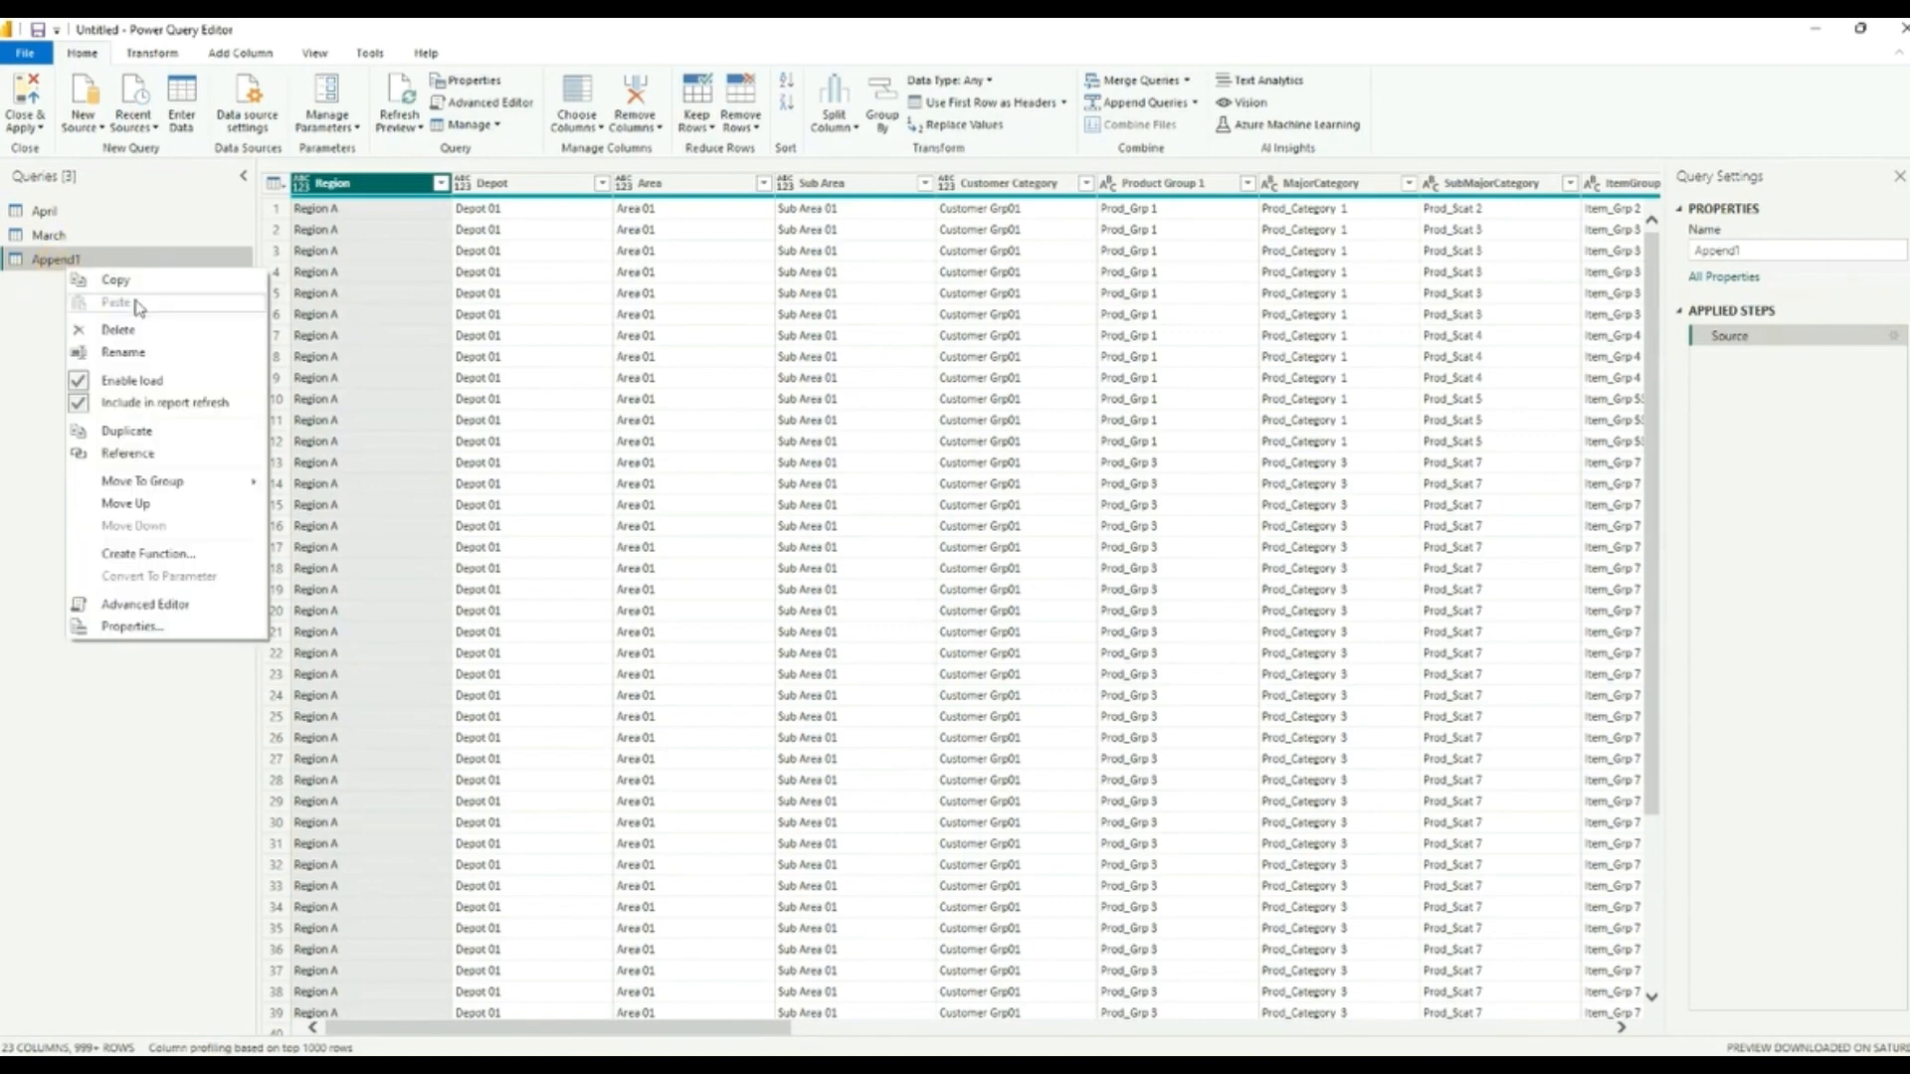
{"action": "left_click", "coordinate": [138, 363]}
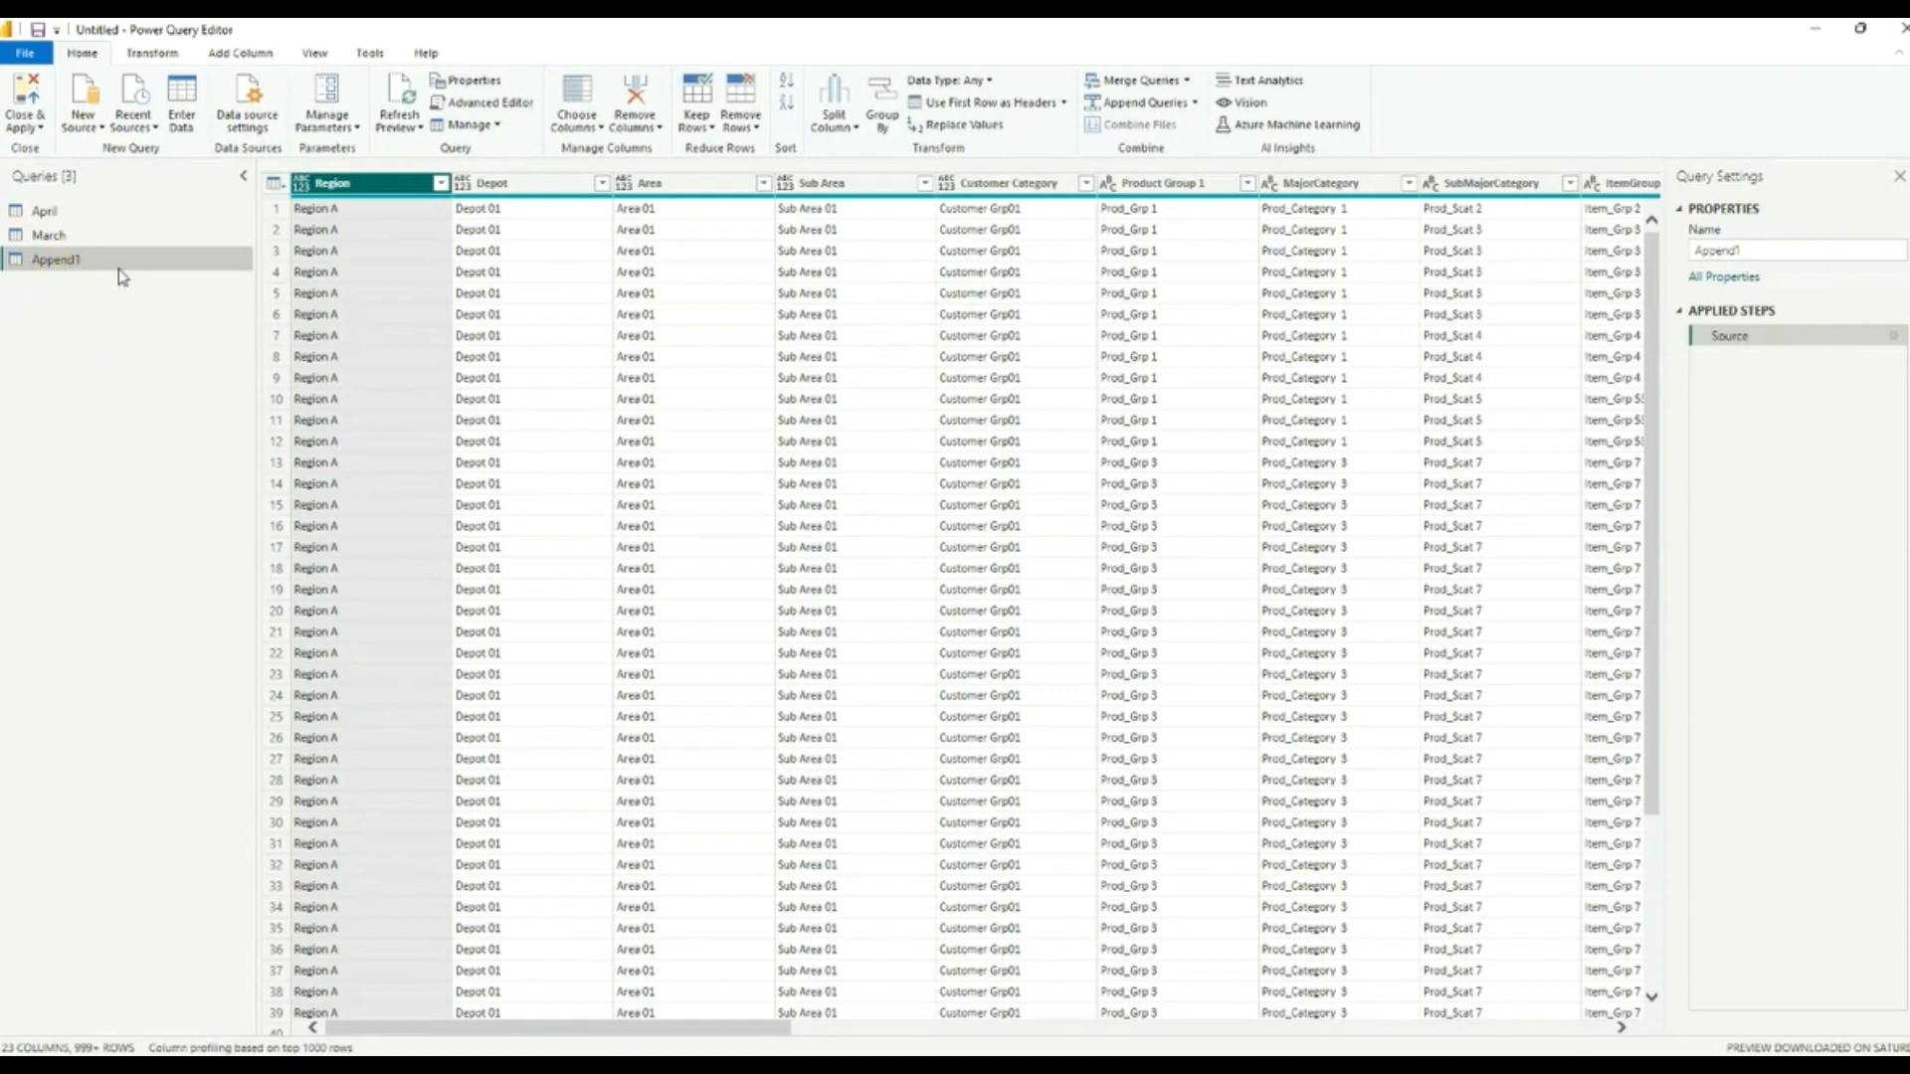
{"action": "right_click", "coordinate": [118, 277]}
{"action": "left_click", "coordinate": [175, 359]}
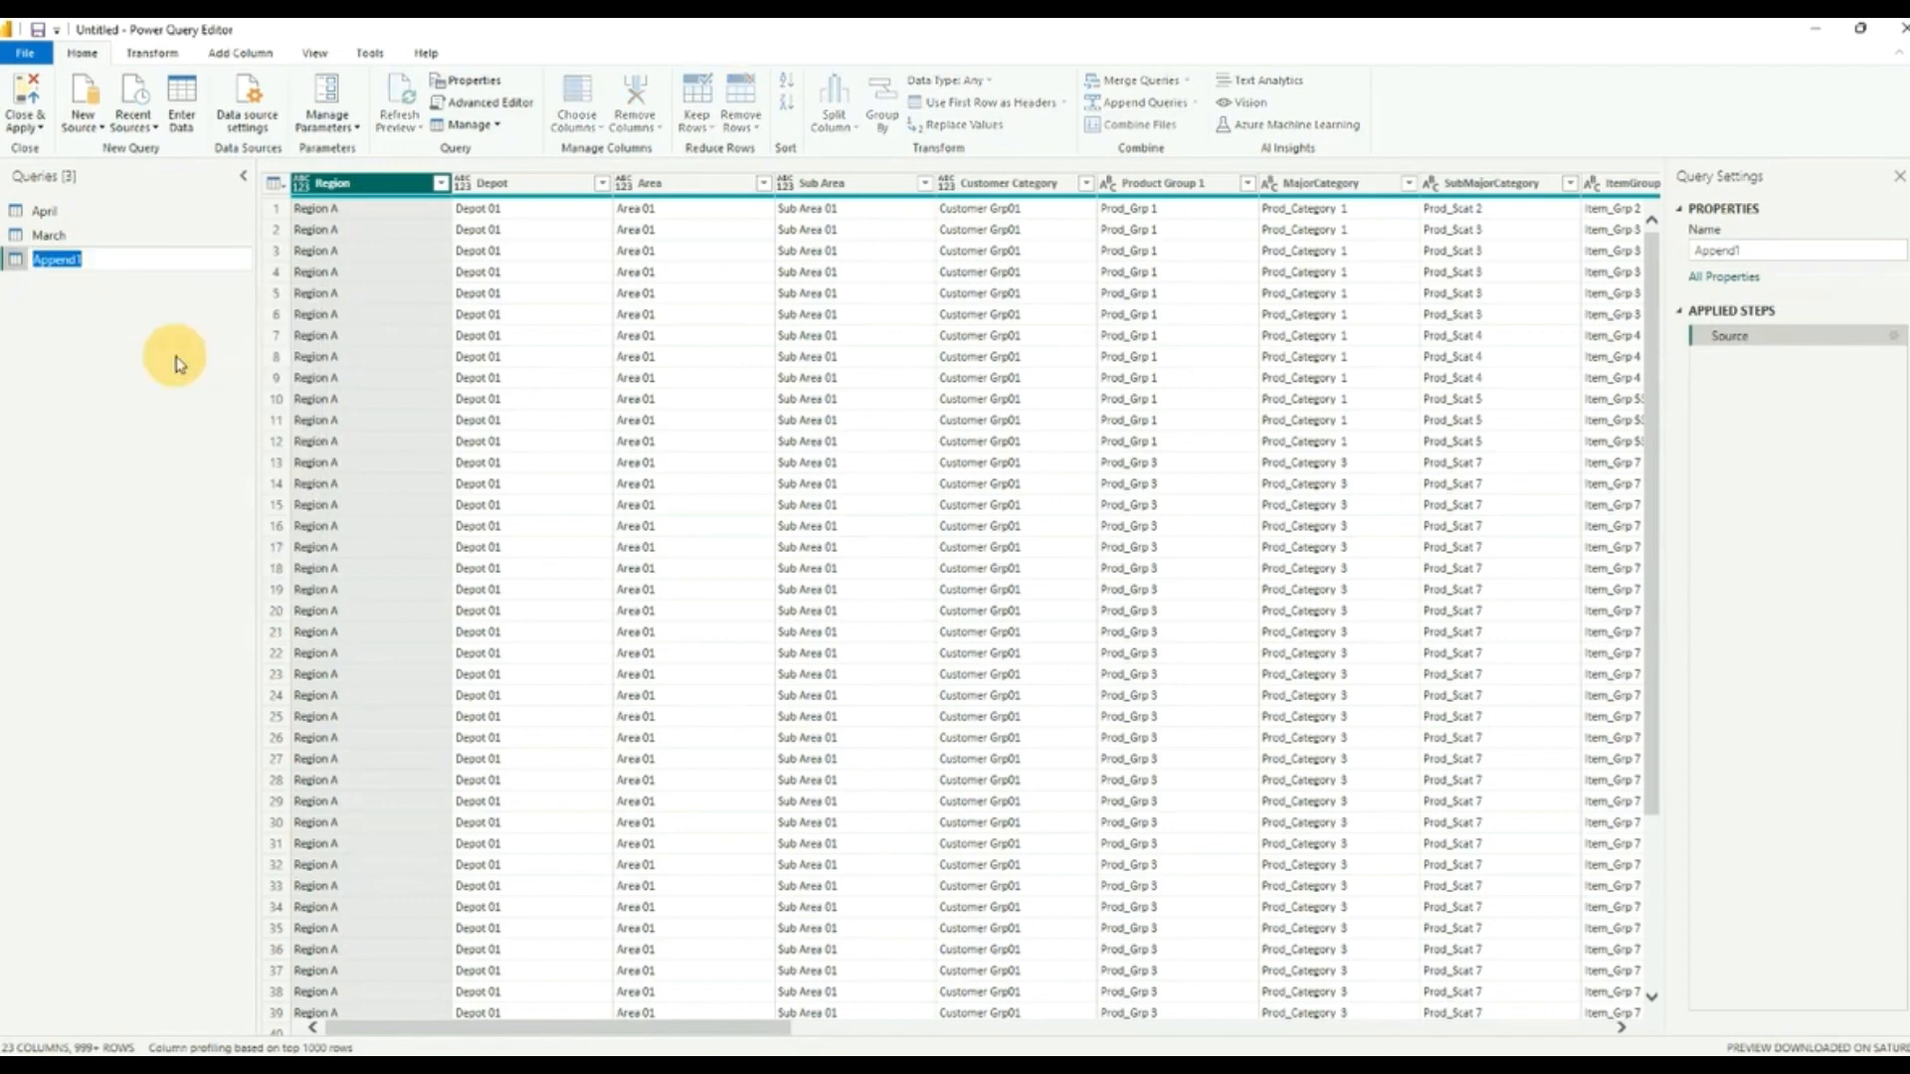
{"action": "type", "text": "Actuals"}
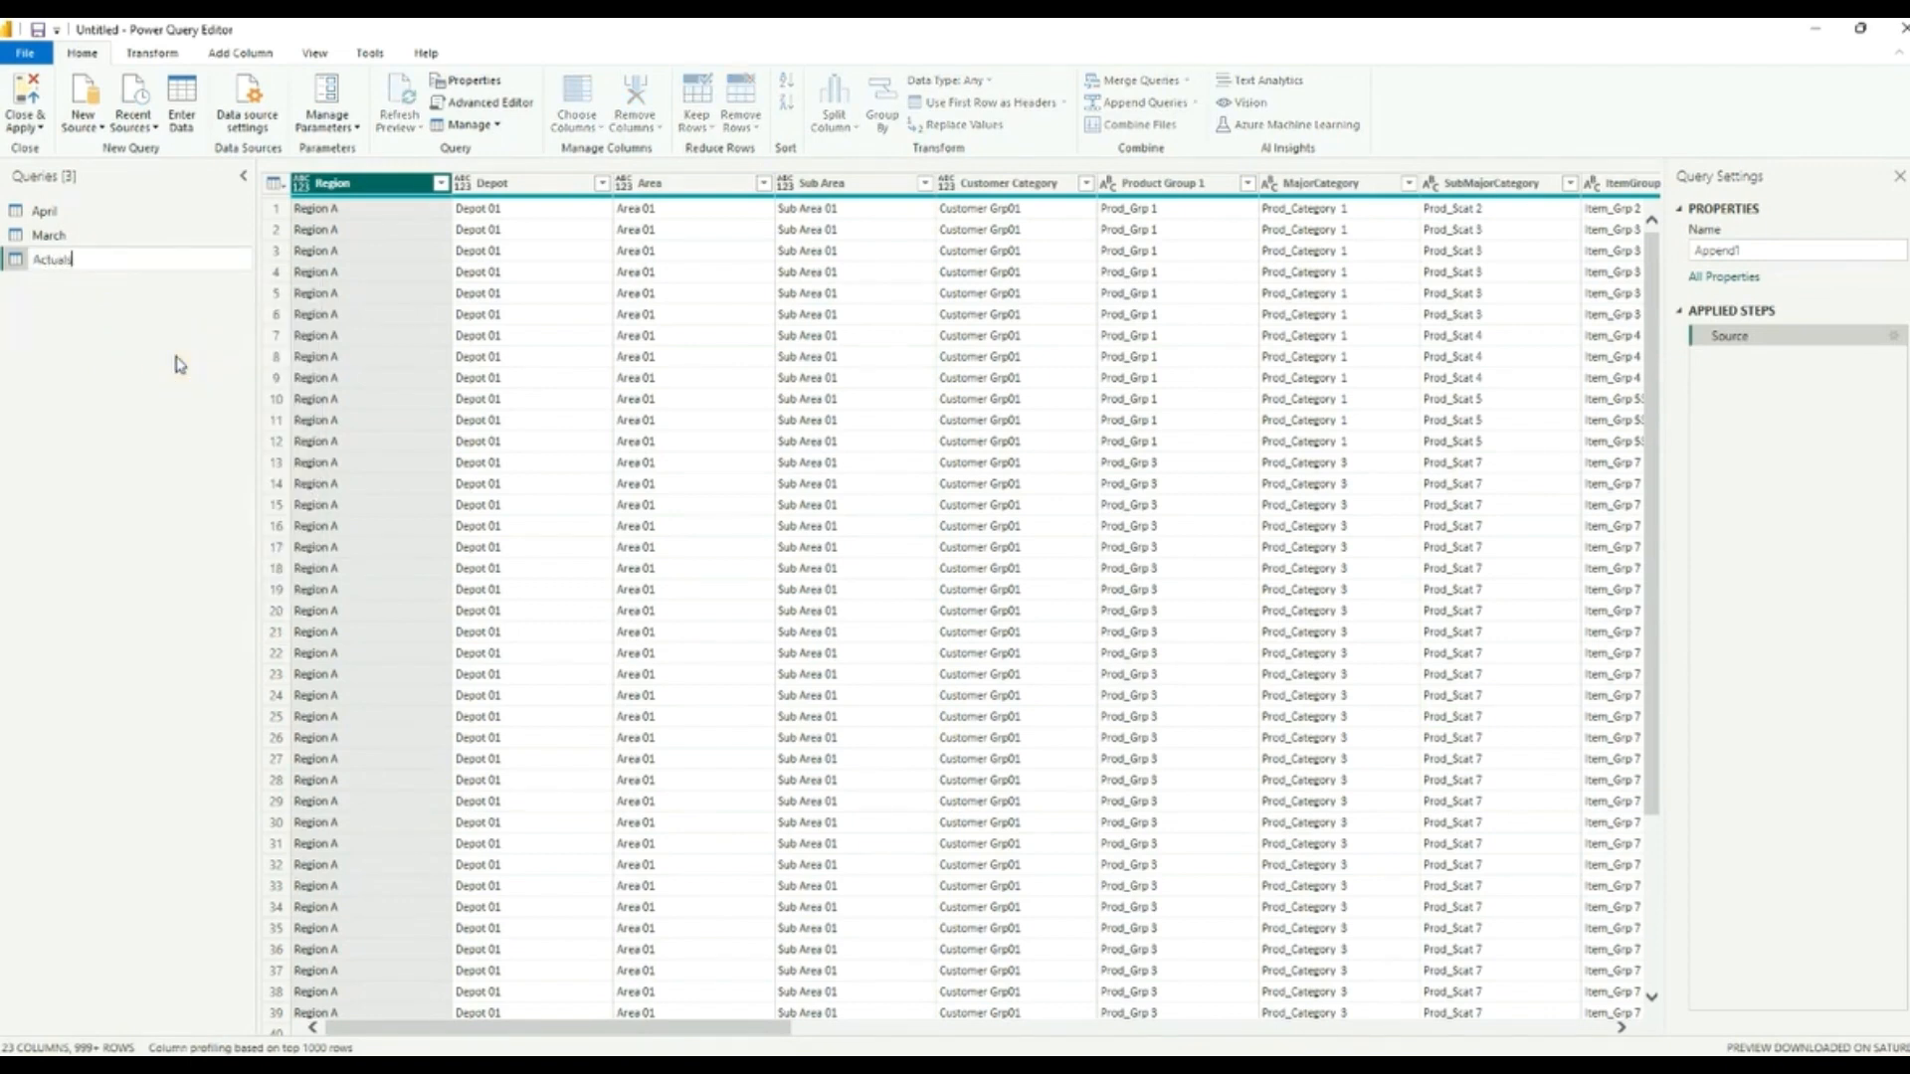
{"action": "key", "text": "Return"}
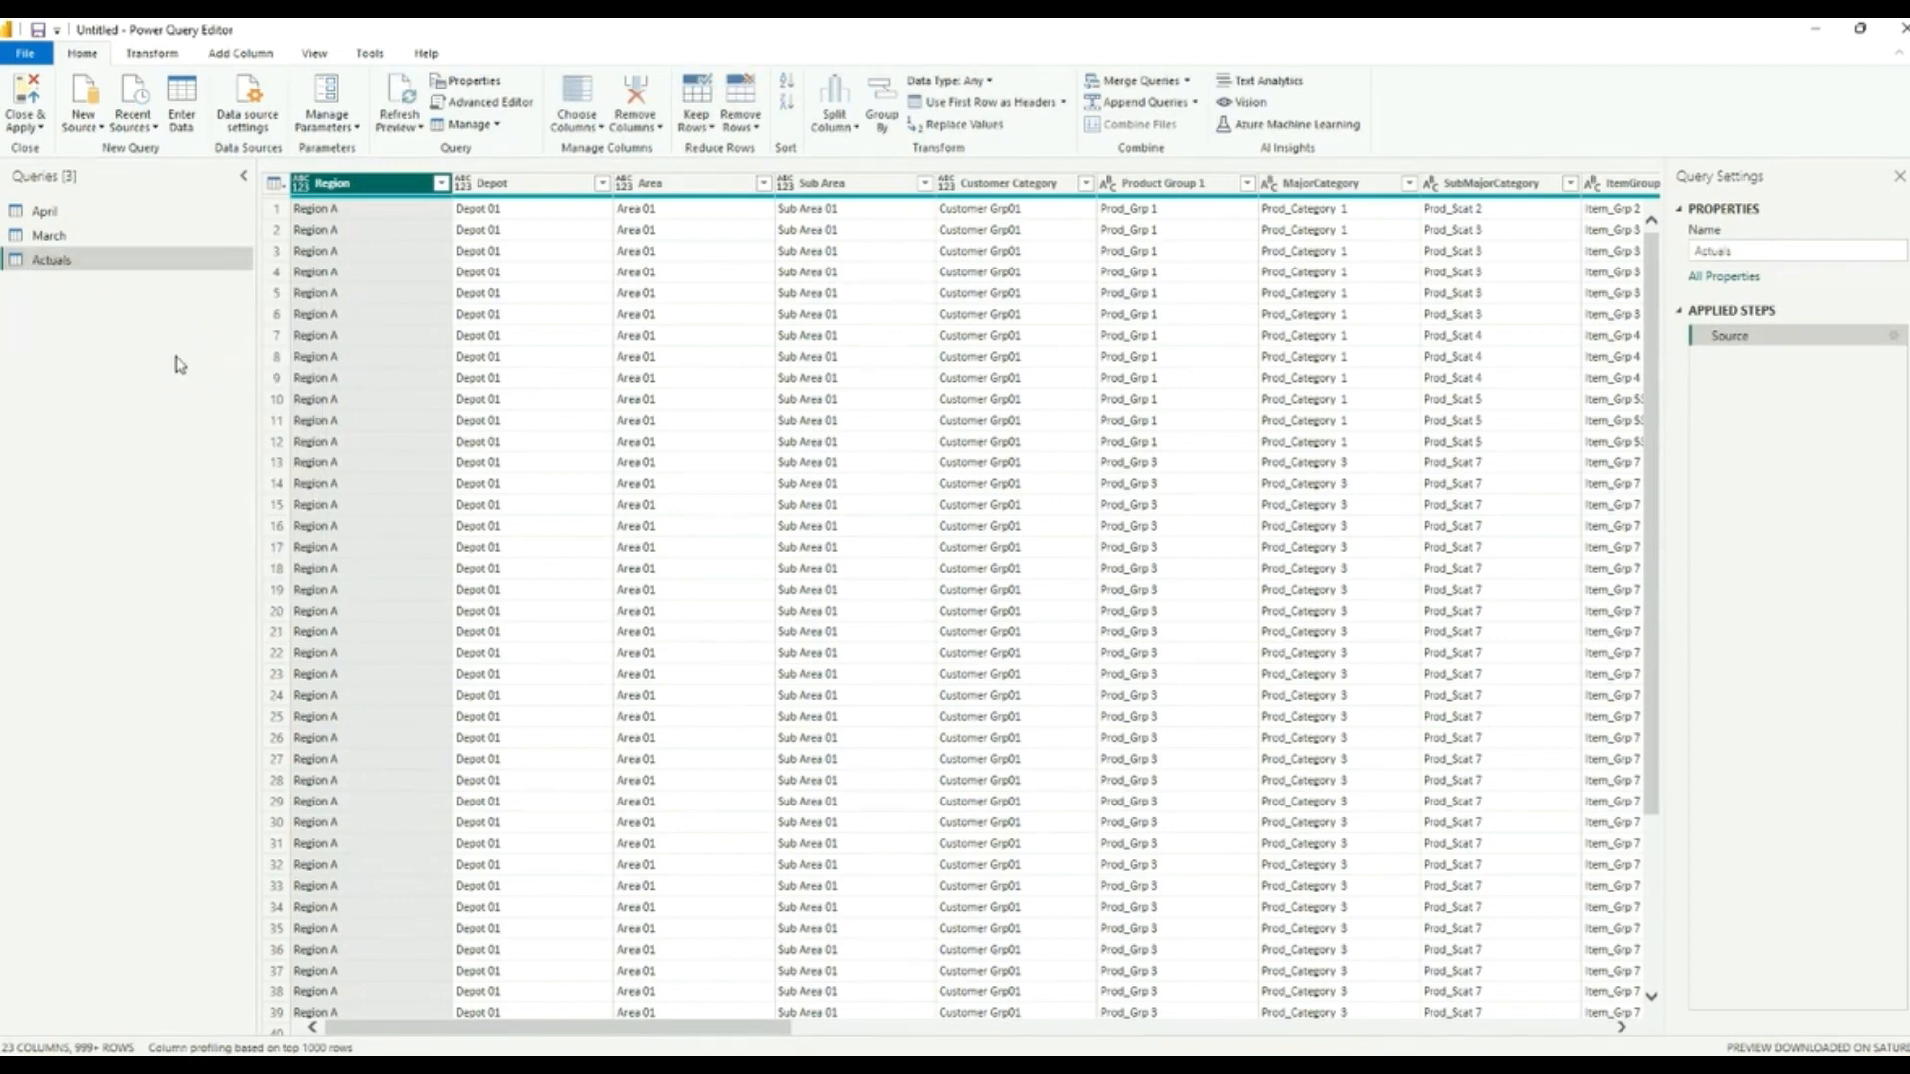
{"action": "left_click", "coordinate": [30, 94]}
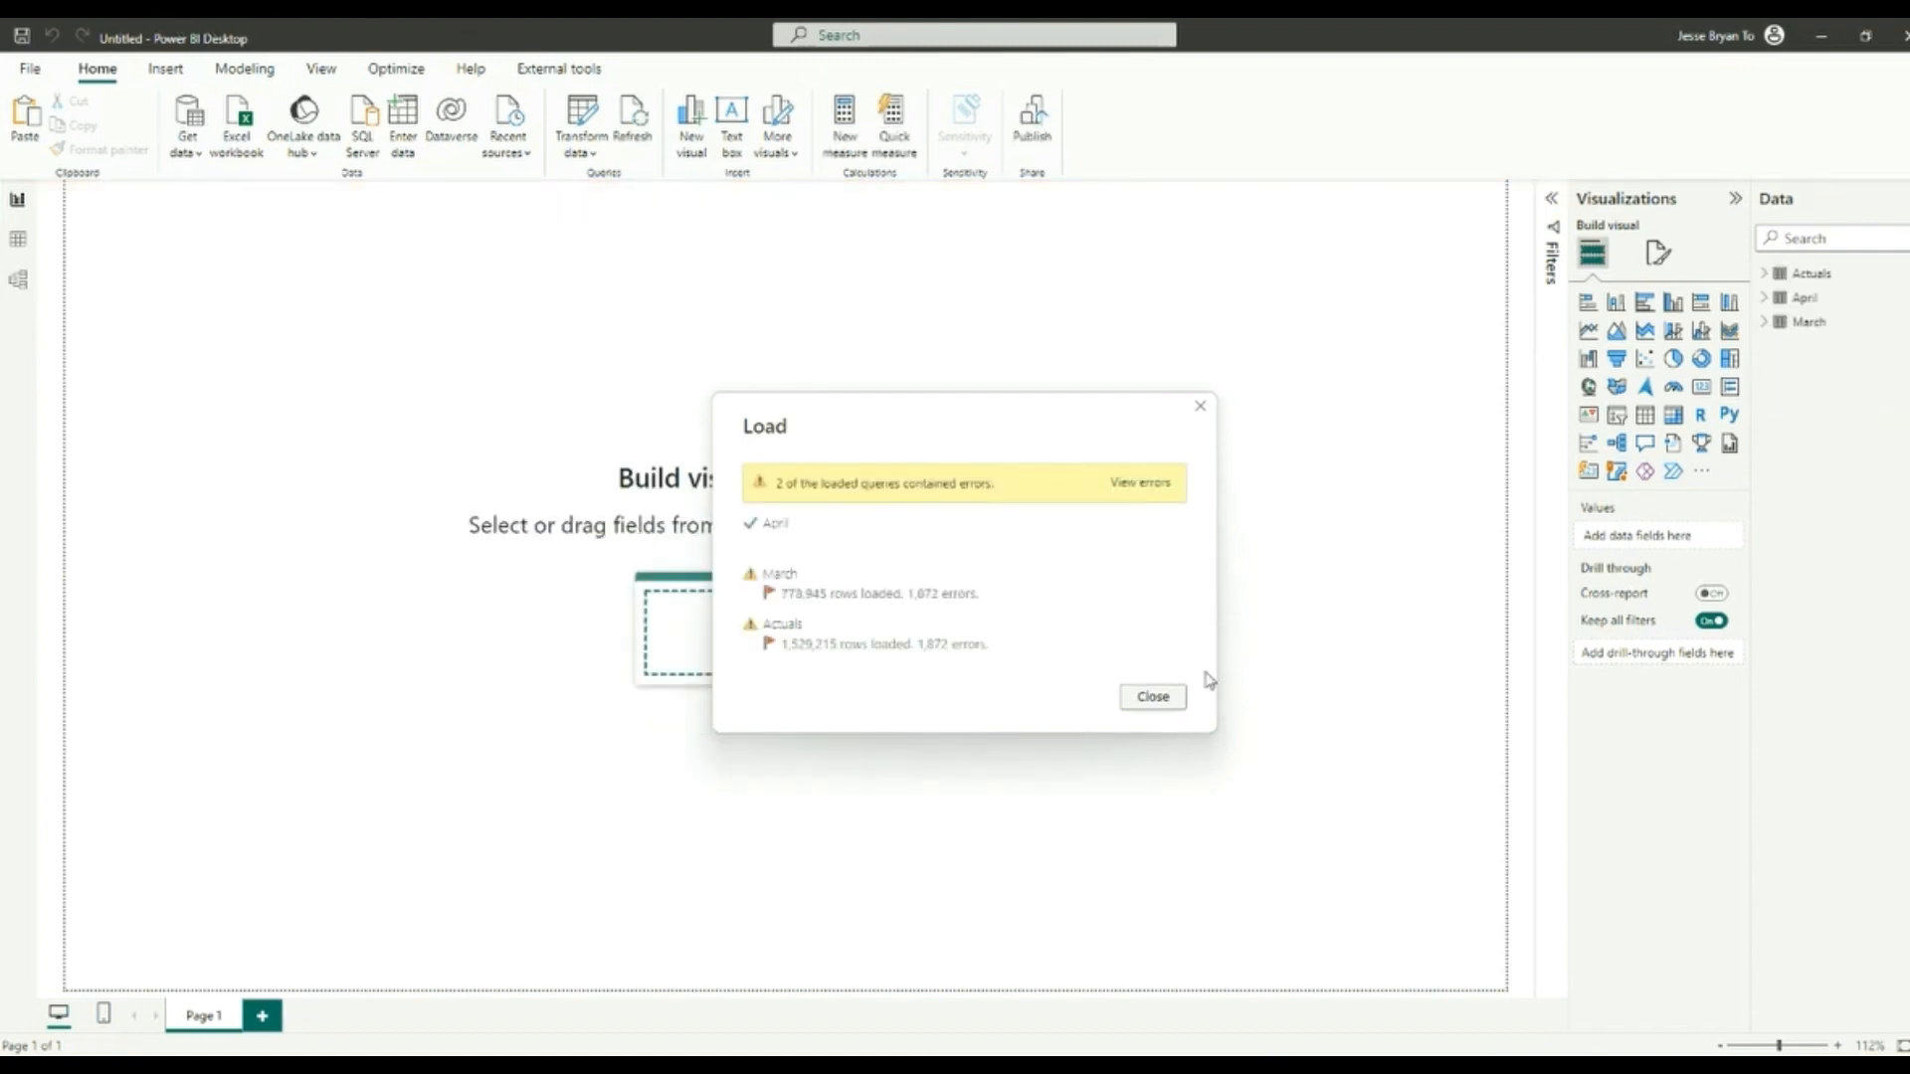
{"action": "left_click", "coordinate": [1154, 697]}
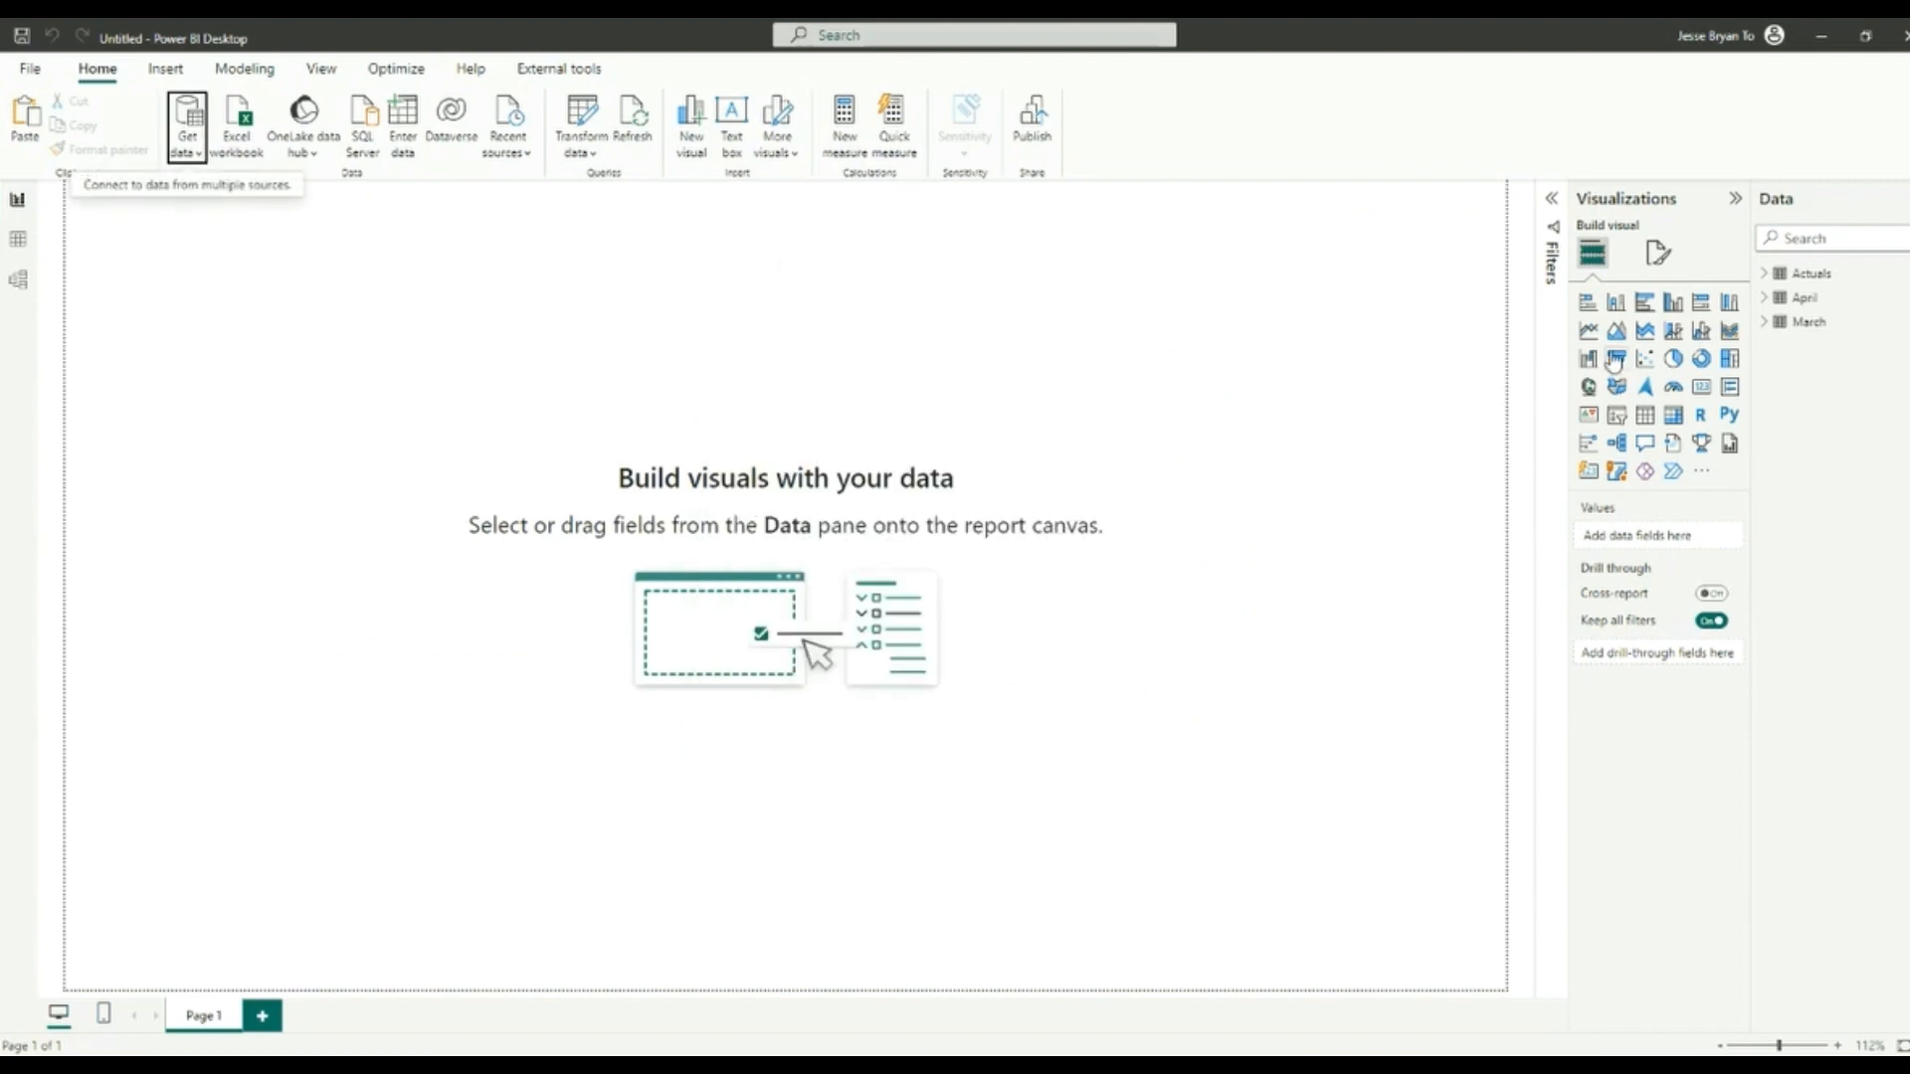
Step: Add an empty line chart at the page's upper left and resize it into a wide, low rectangle
{"action": "left_click_drag", "start_coordinate": [1589, 330], "coordinate": [198, 446]}
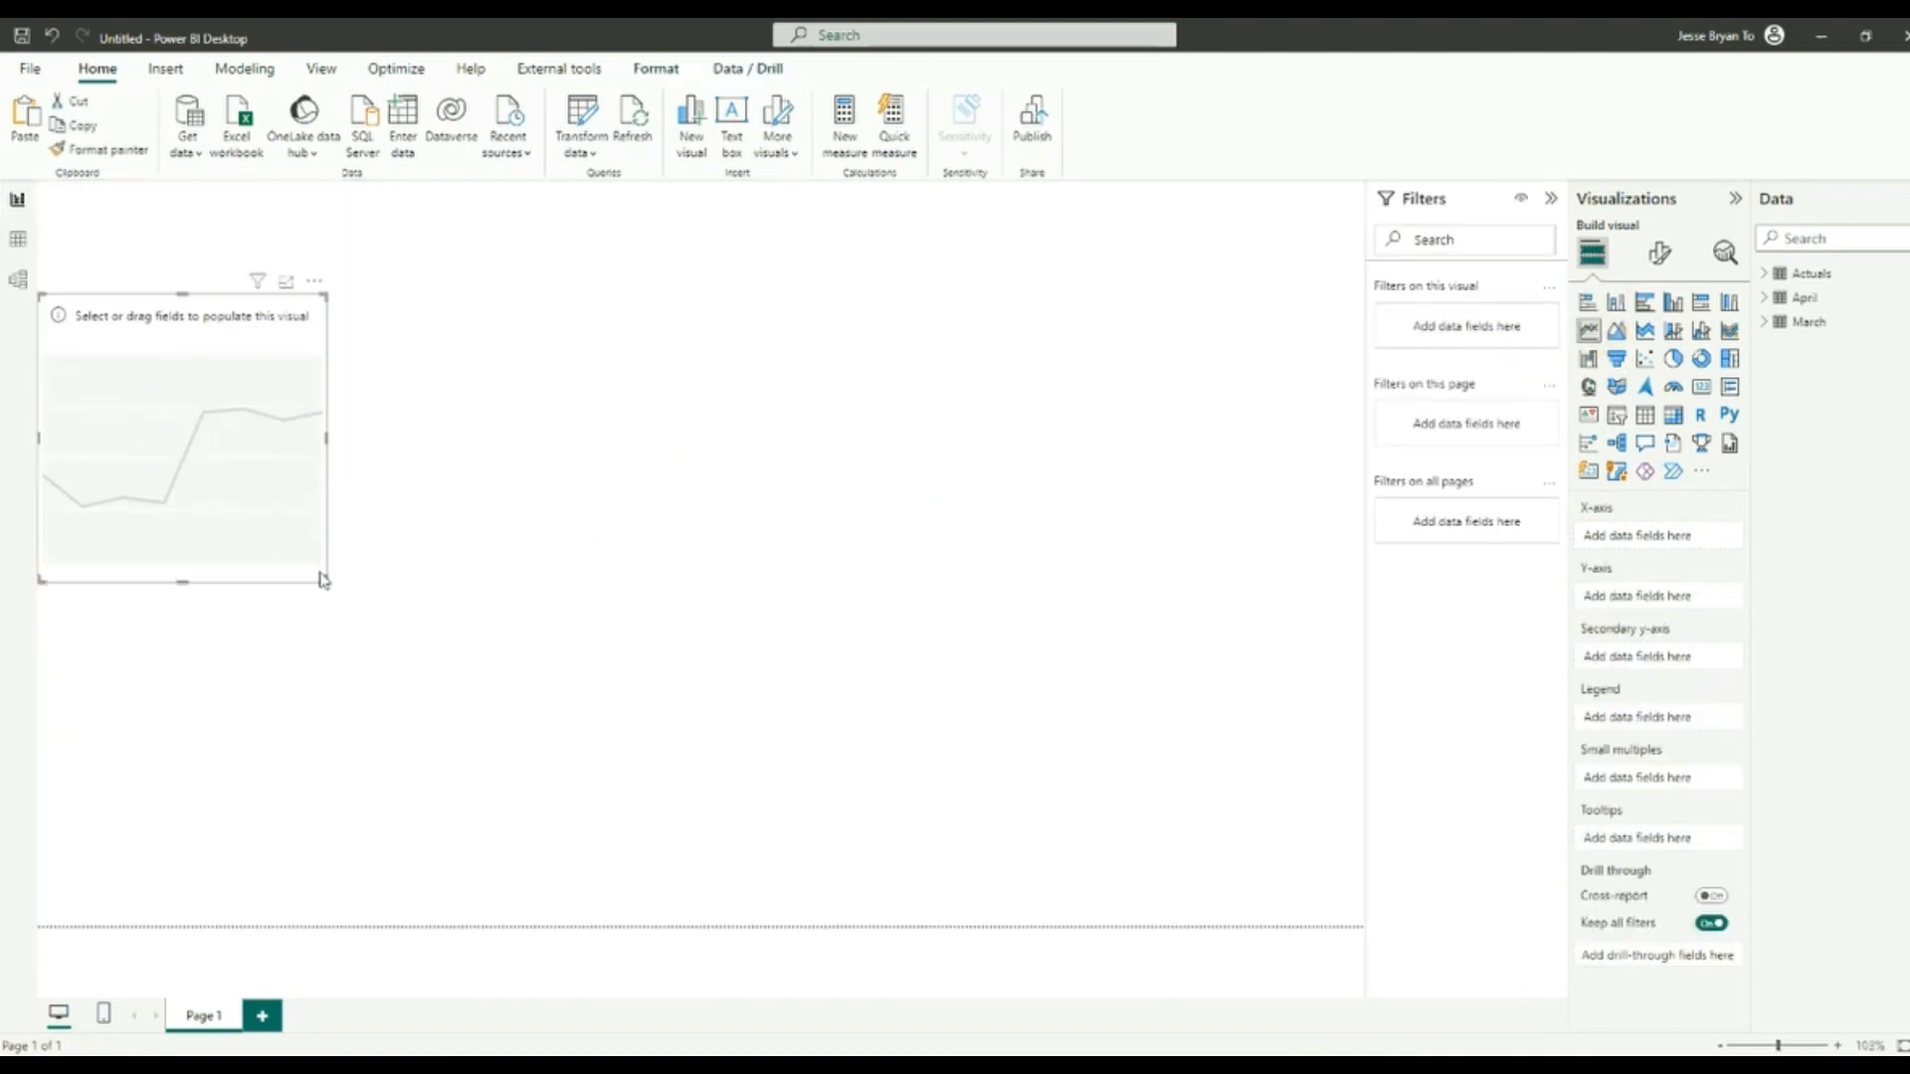
{"action": "left_click_drag", "start_coordinate": [323, 575], "coordinate": [664, 456]}
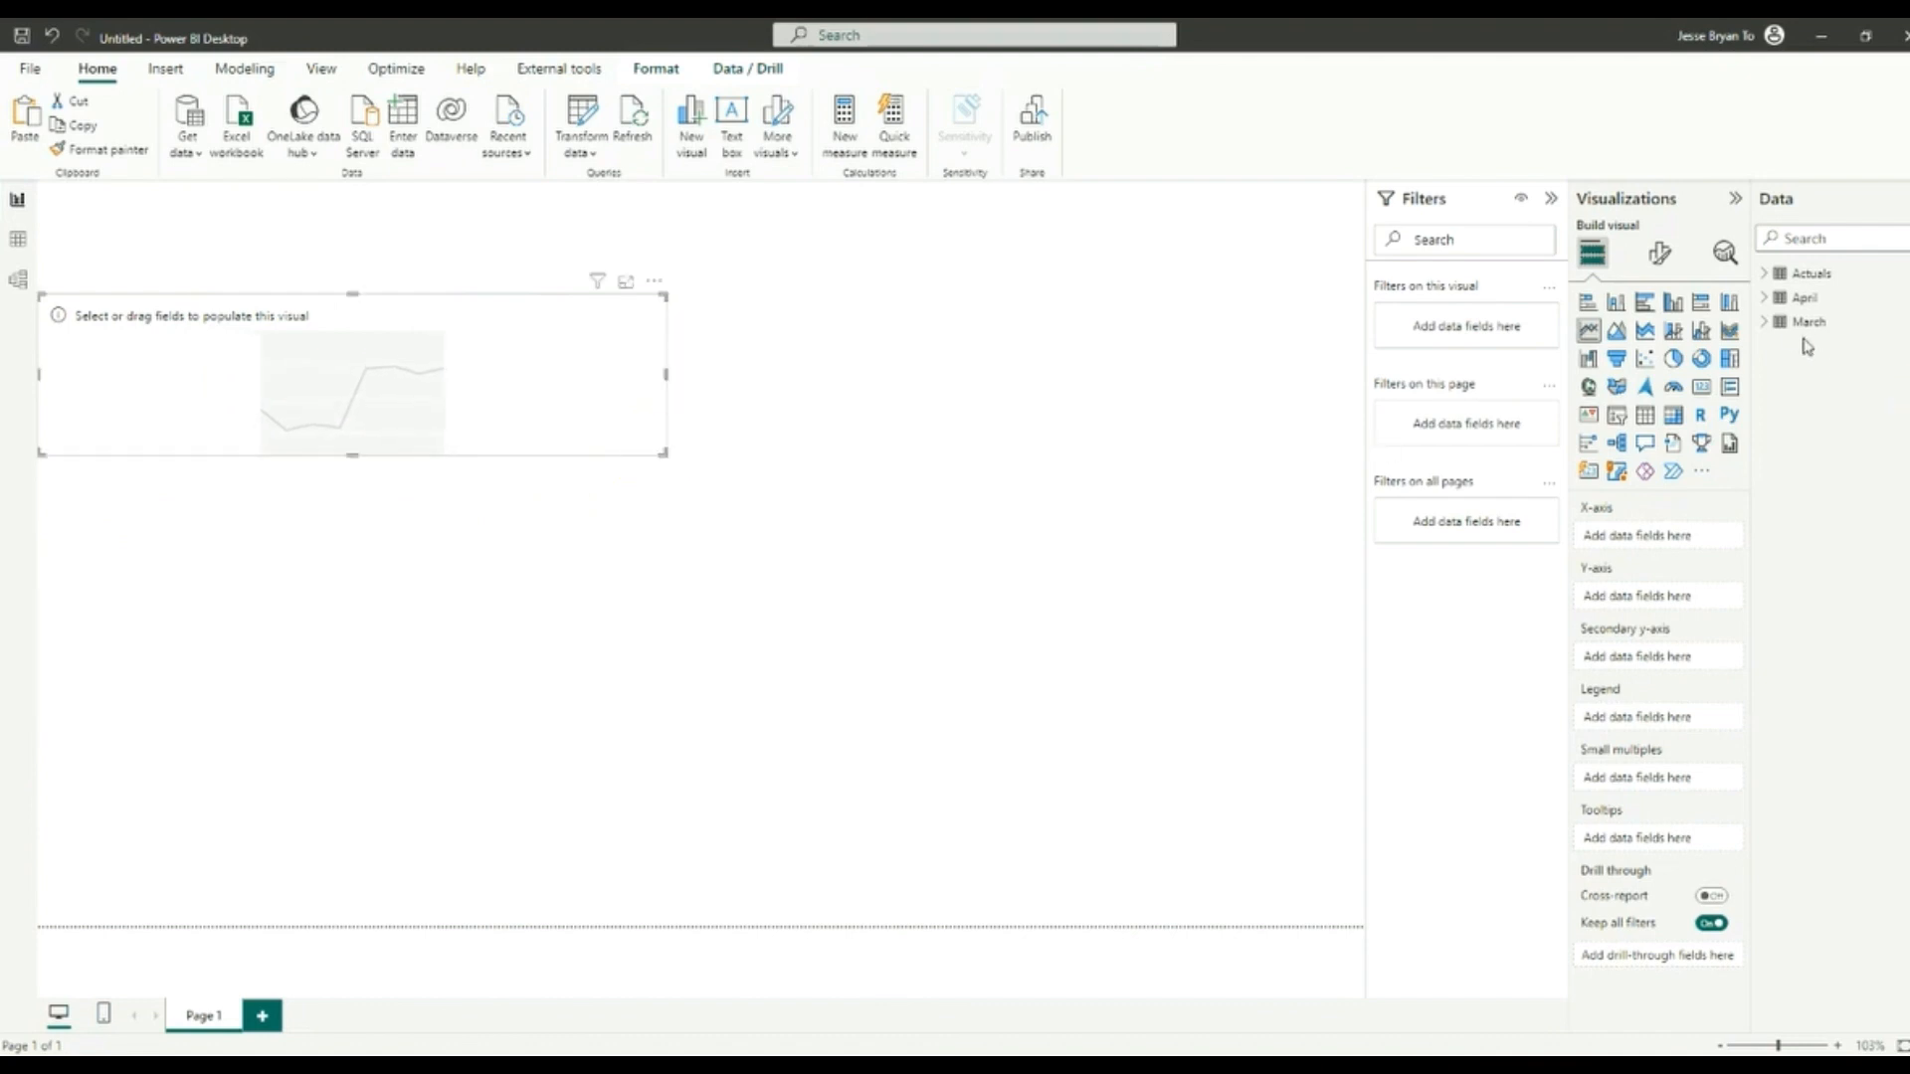
Step: Create a calculated table named calendar with the CALENDAR function, covering date(2023,01,01) to date(2023,12,31)
{"action": "left_click", "coordinate": [321, 68]}
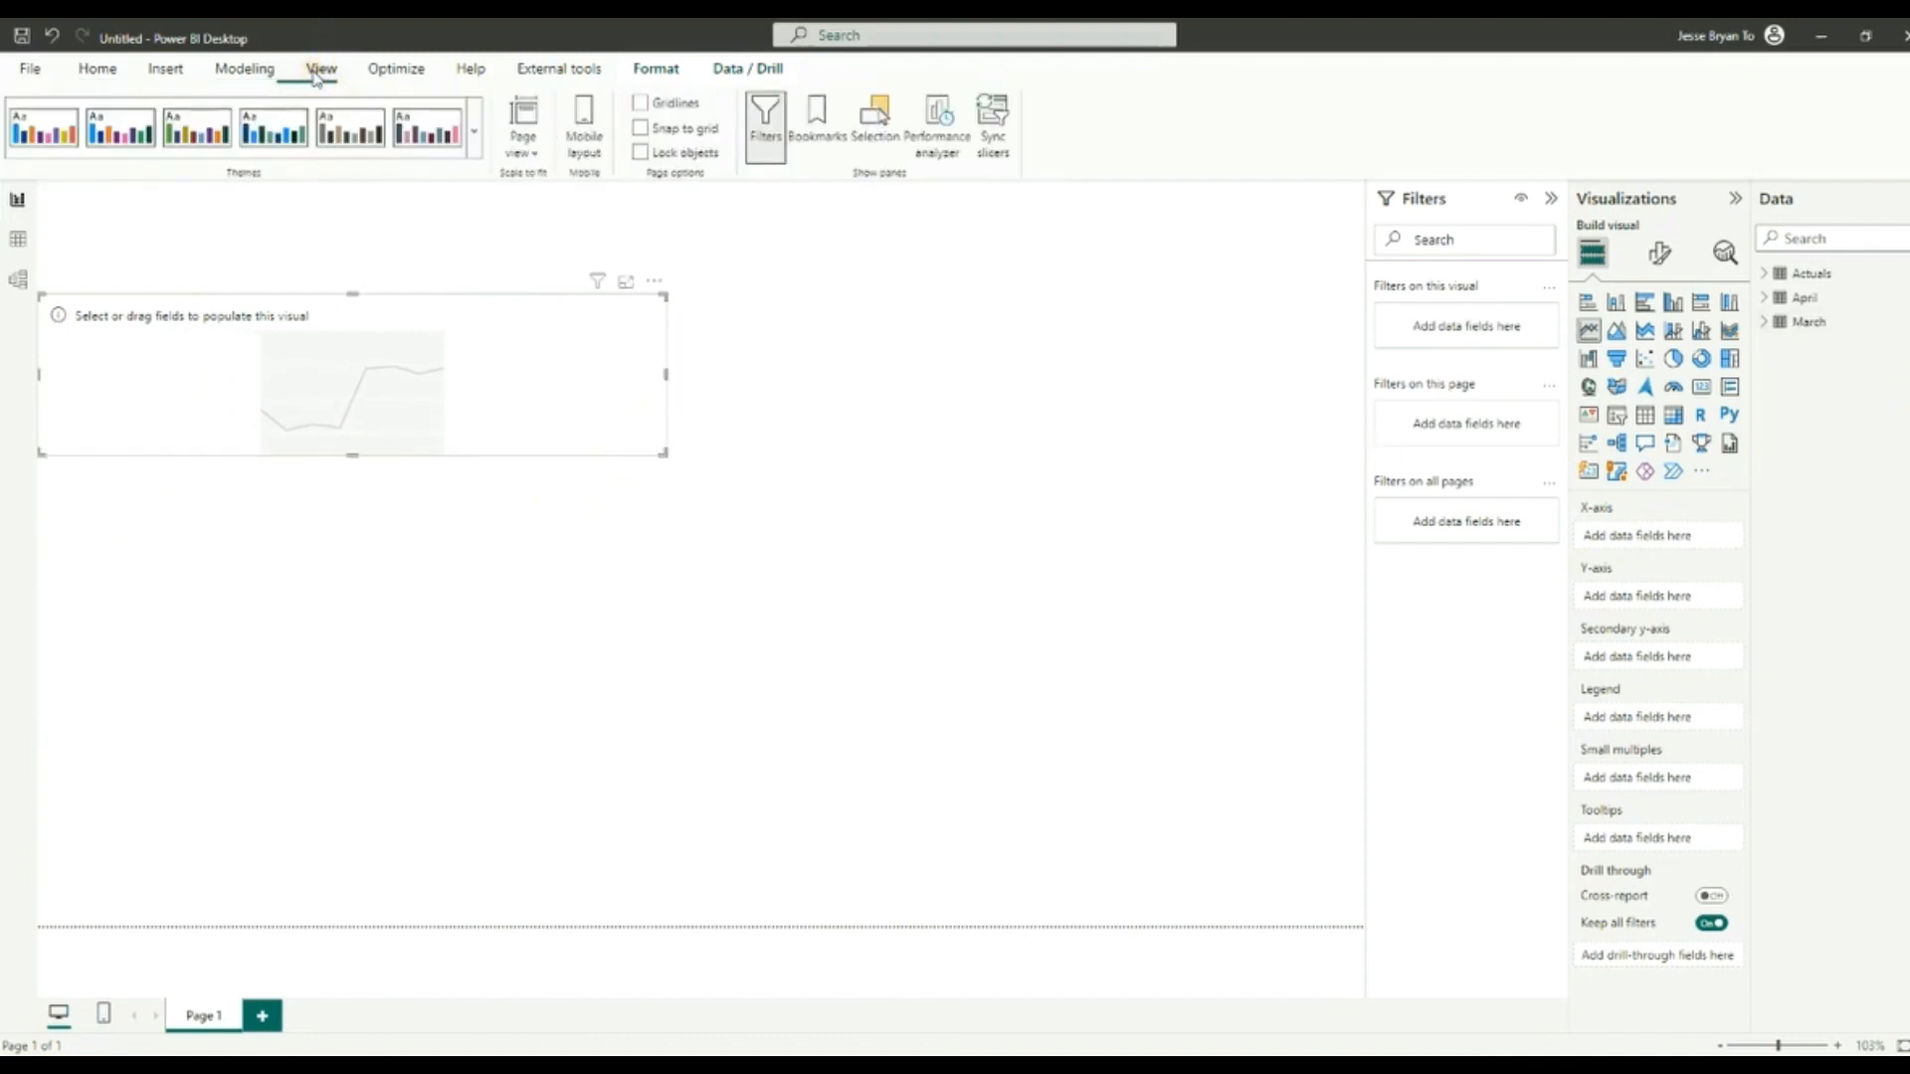
{"action": "left_click", "coordinate": [96, 68]}
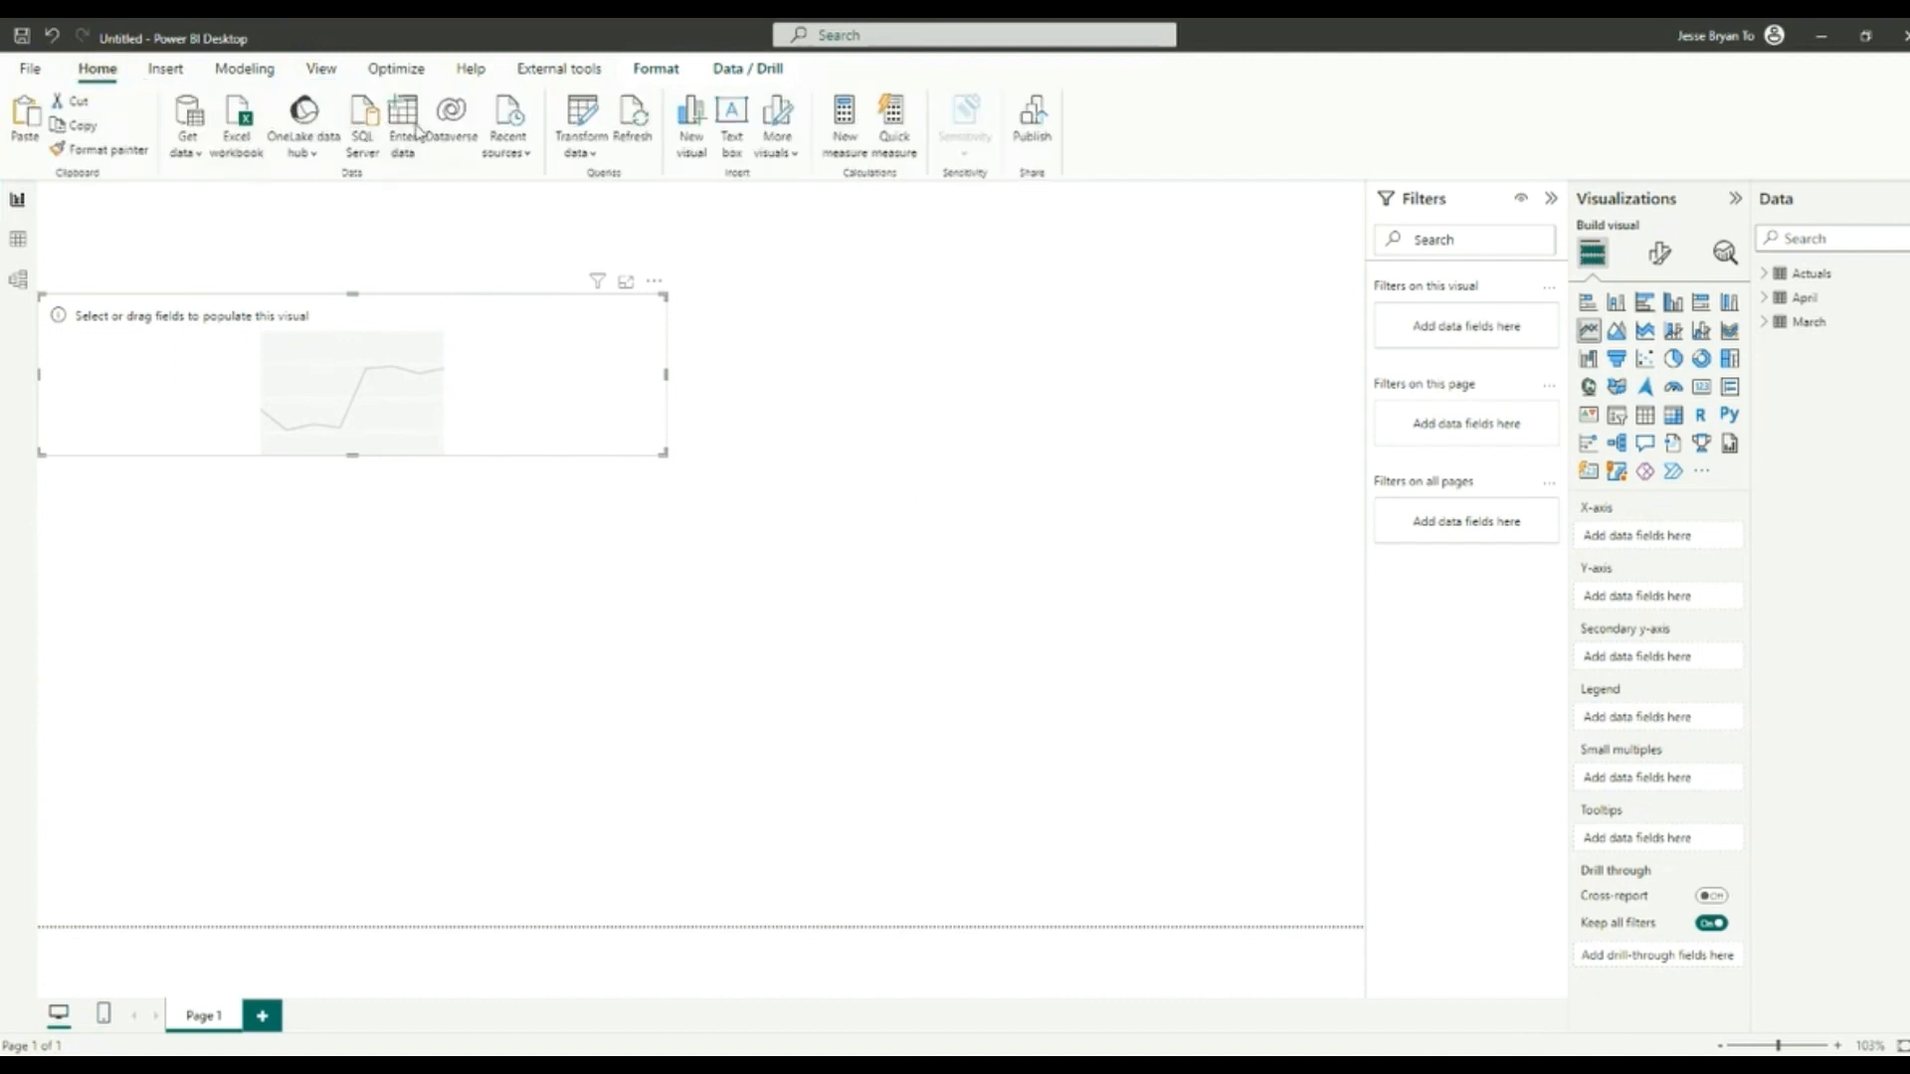
{"action": "left_click", "coordinate": [24, 241]}
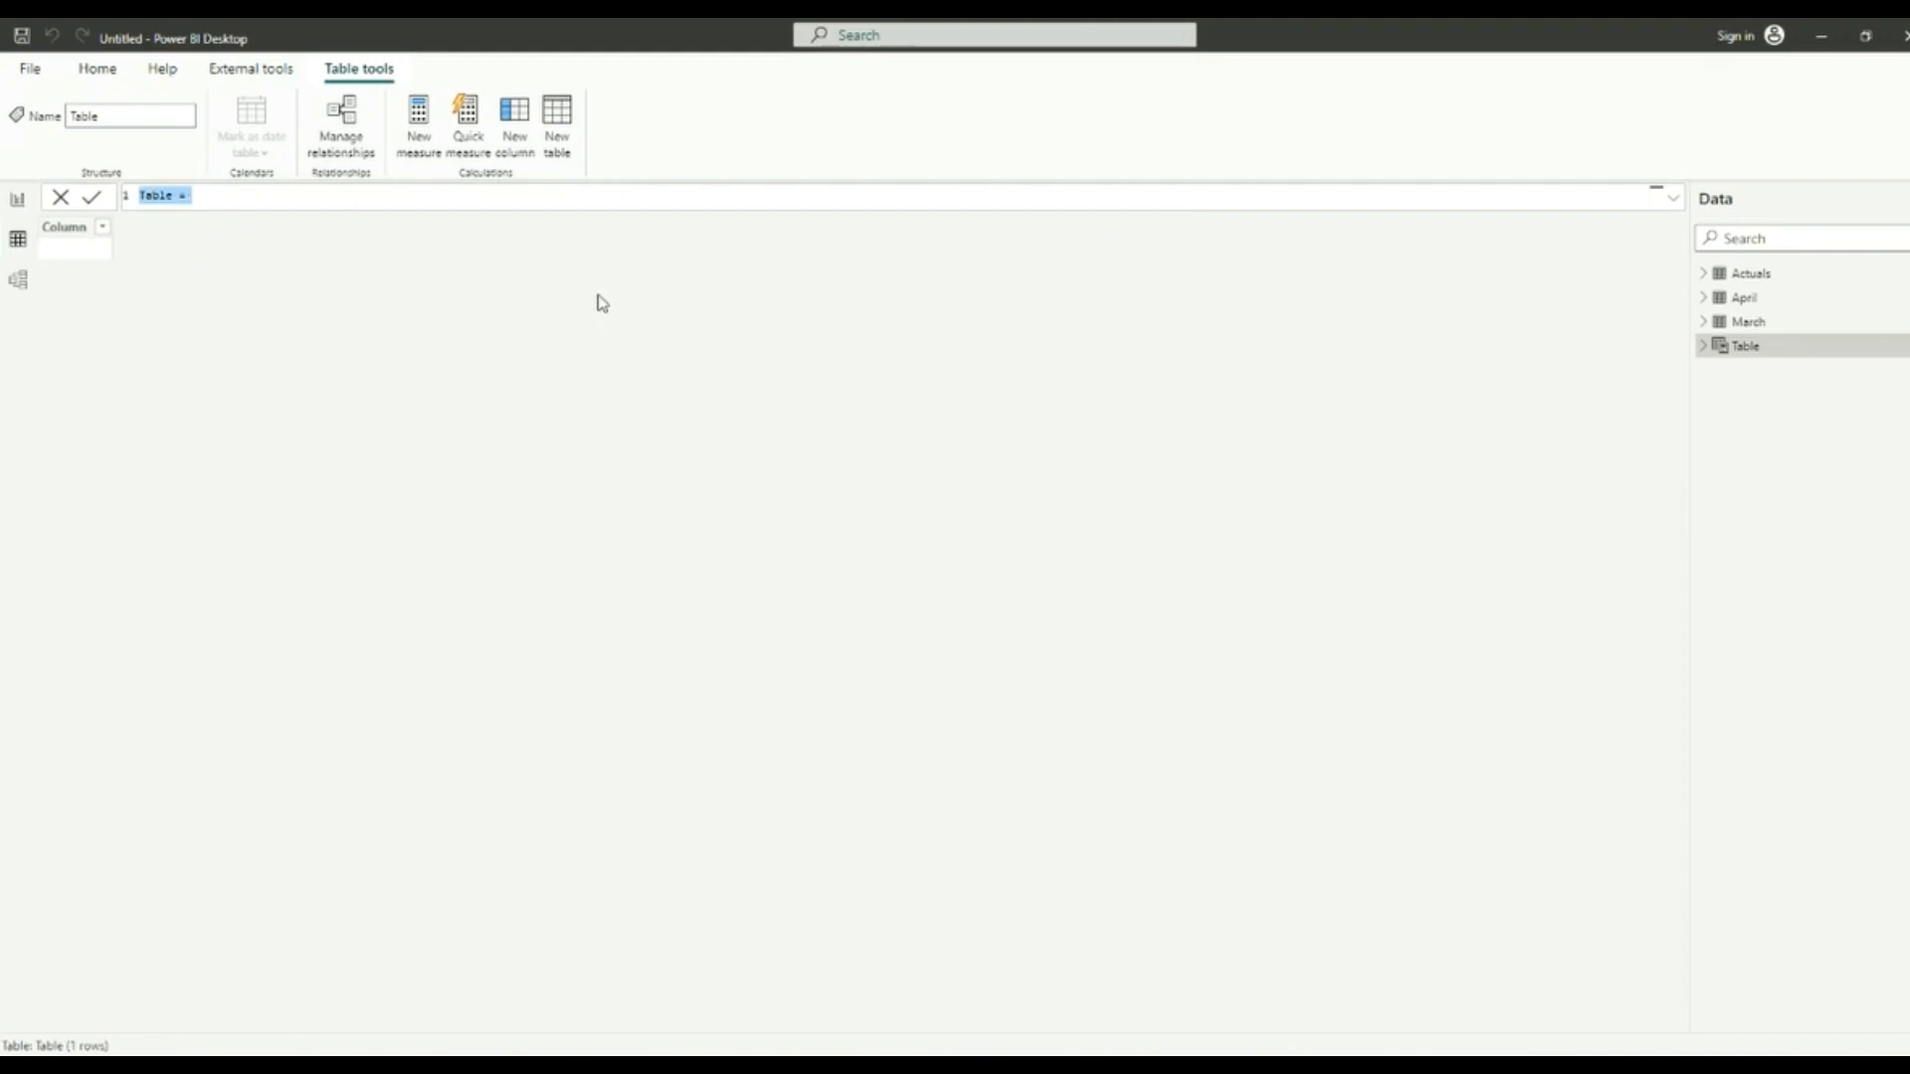
{"action": "type", "text": "calender=calen"}
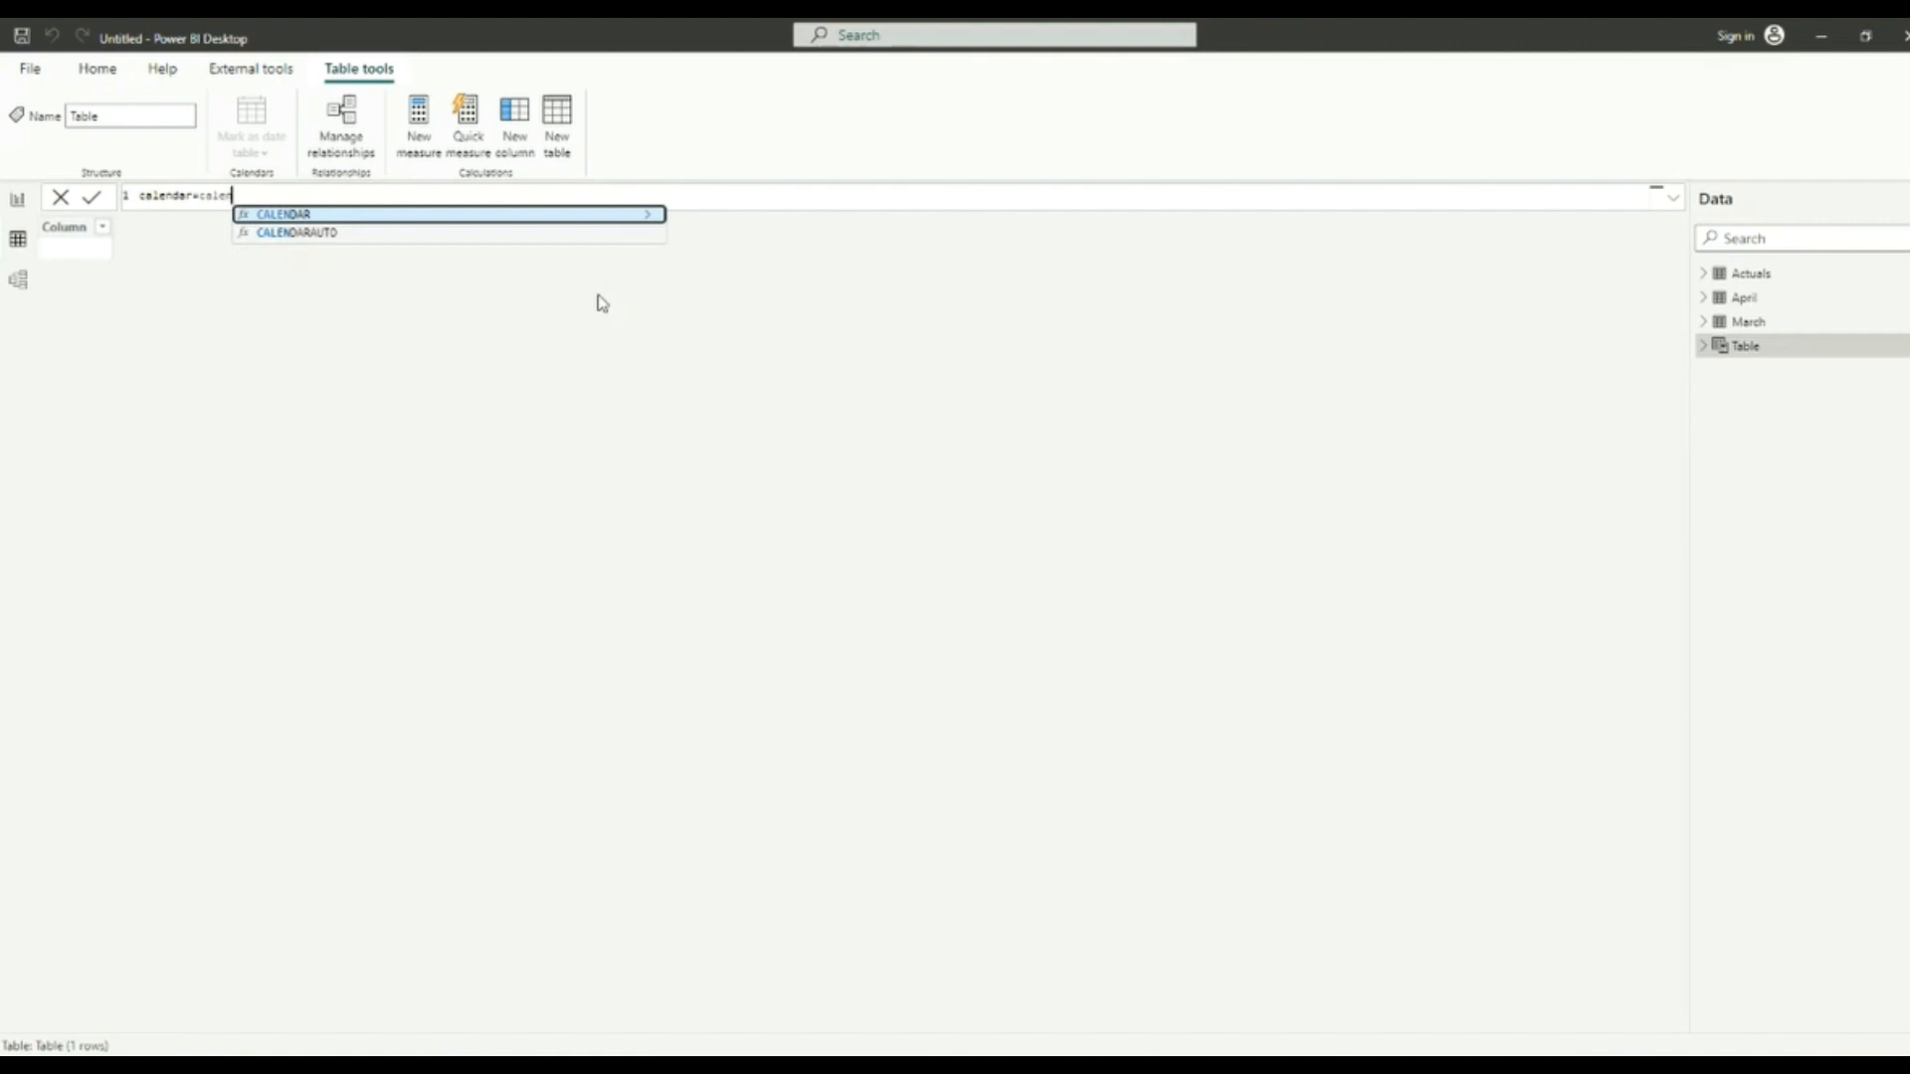
{"action": "key", "text": "Tab"}
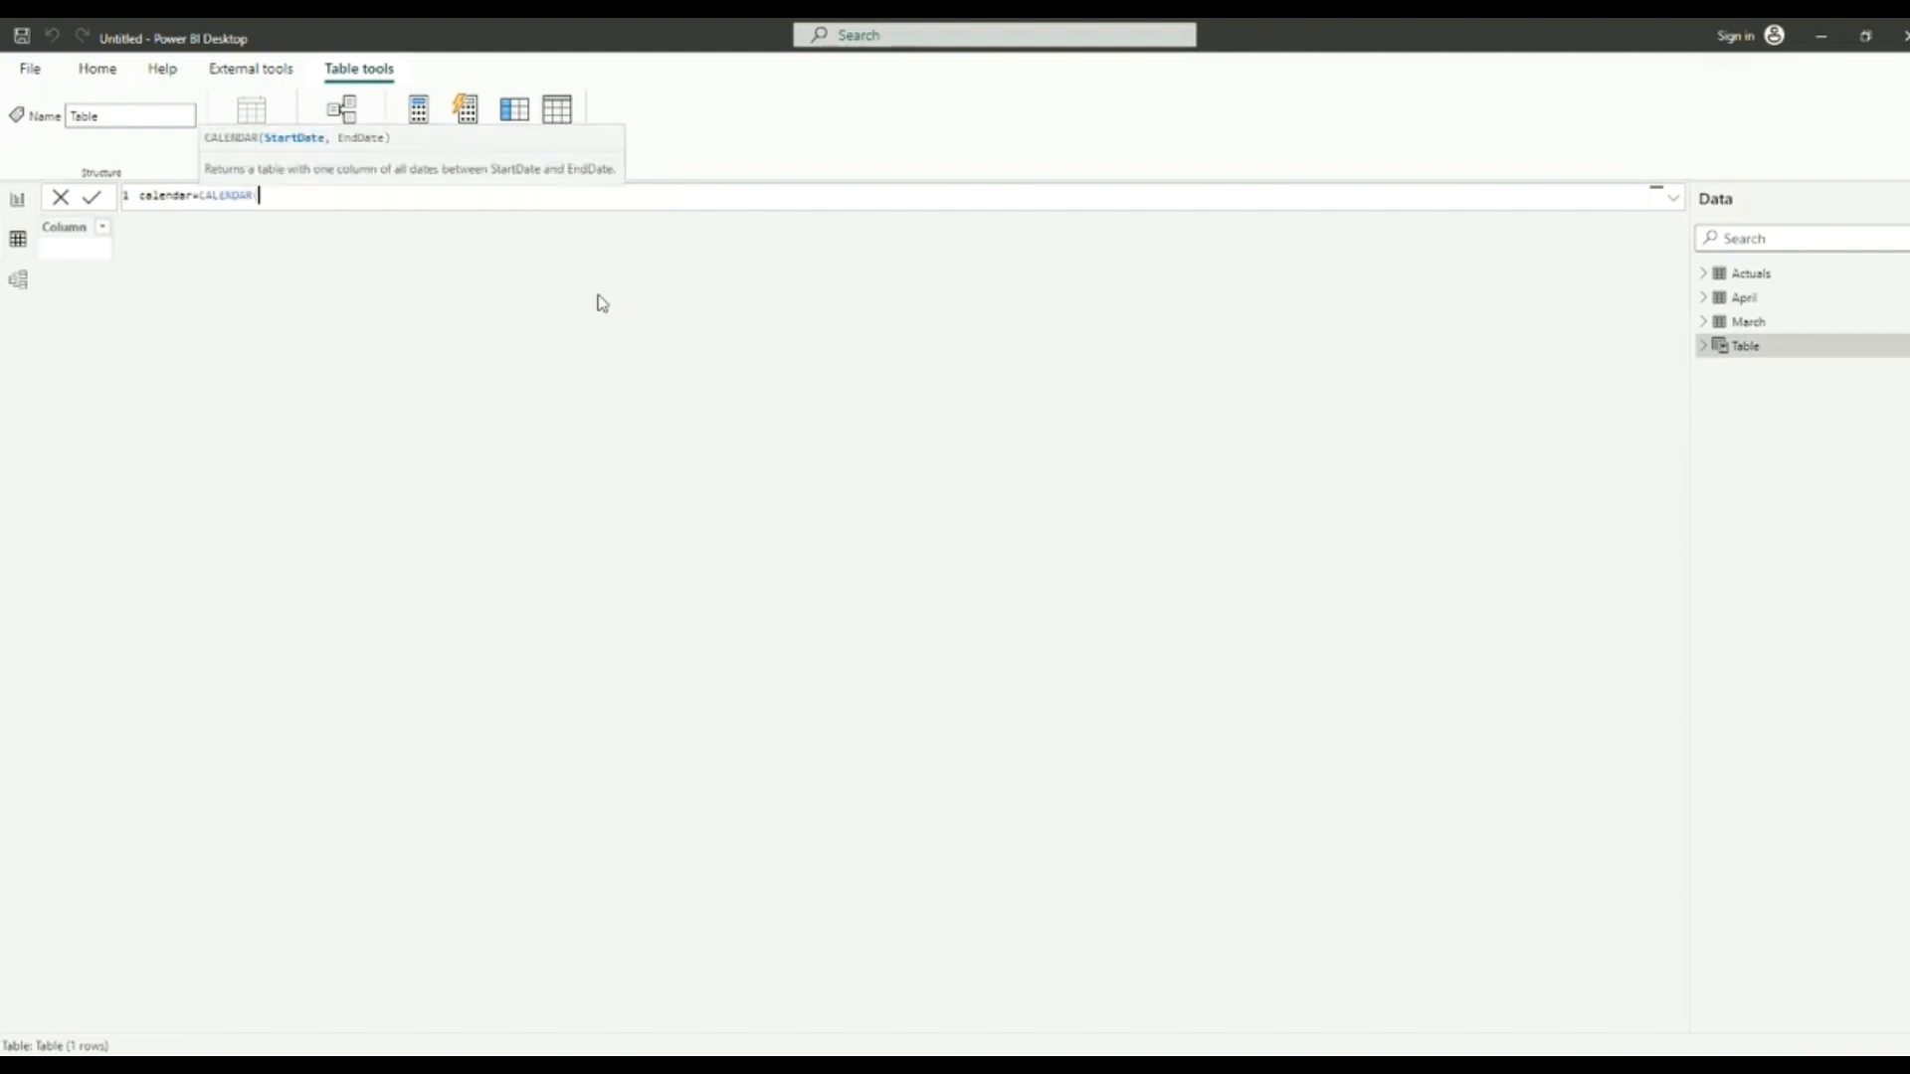
{"action": "type", "text": "date("}
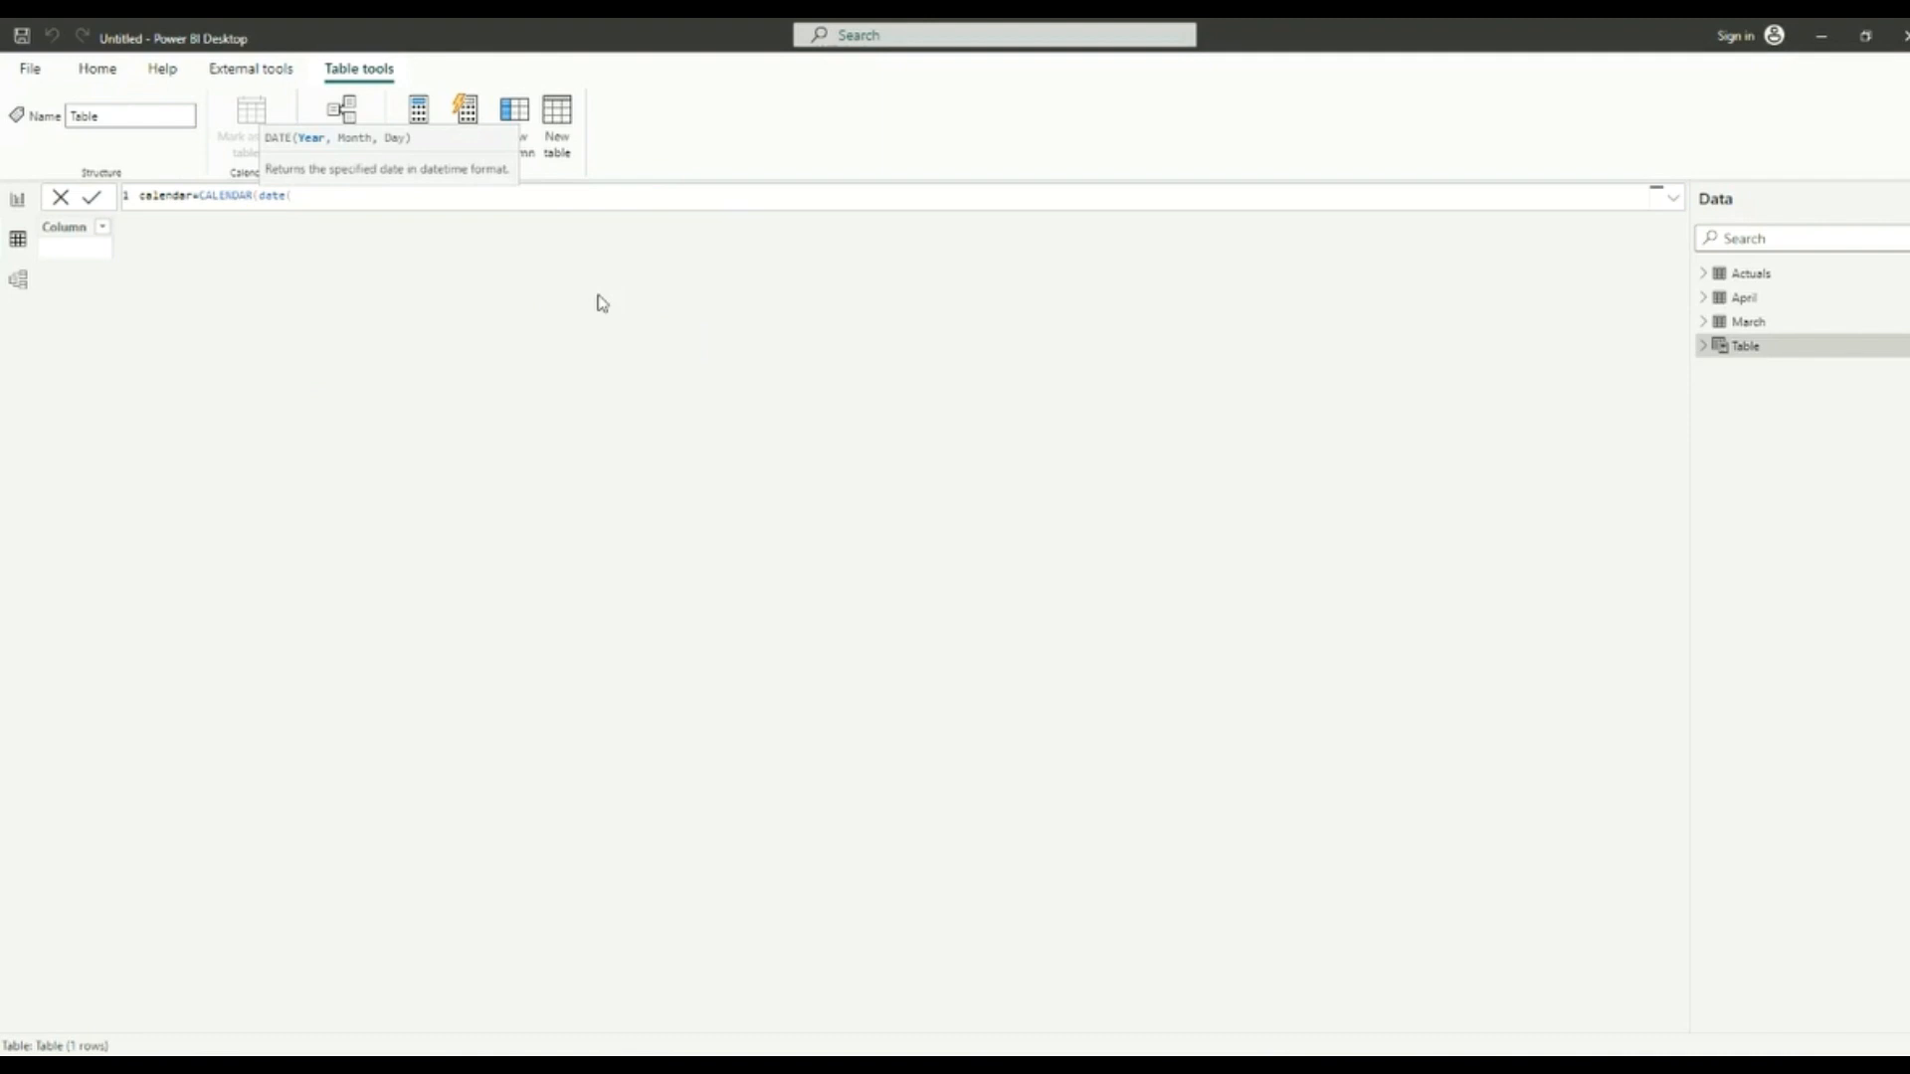
{"action": "type", "text": "2023,01,01"}
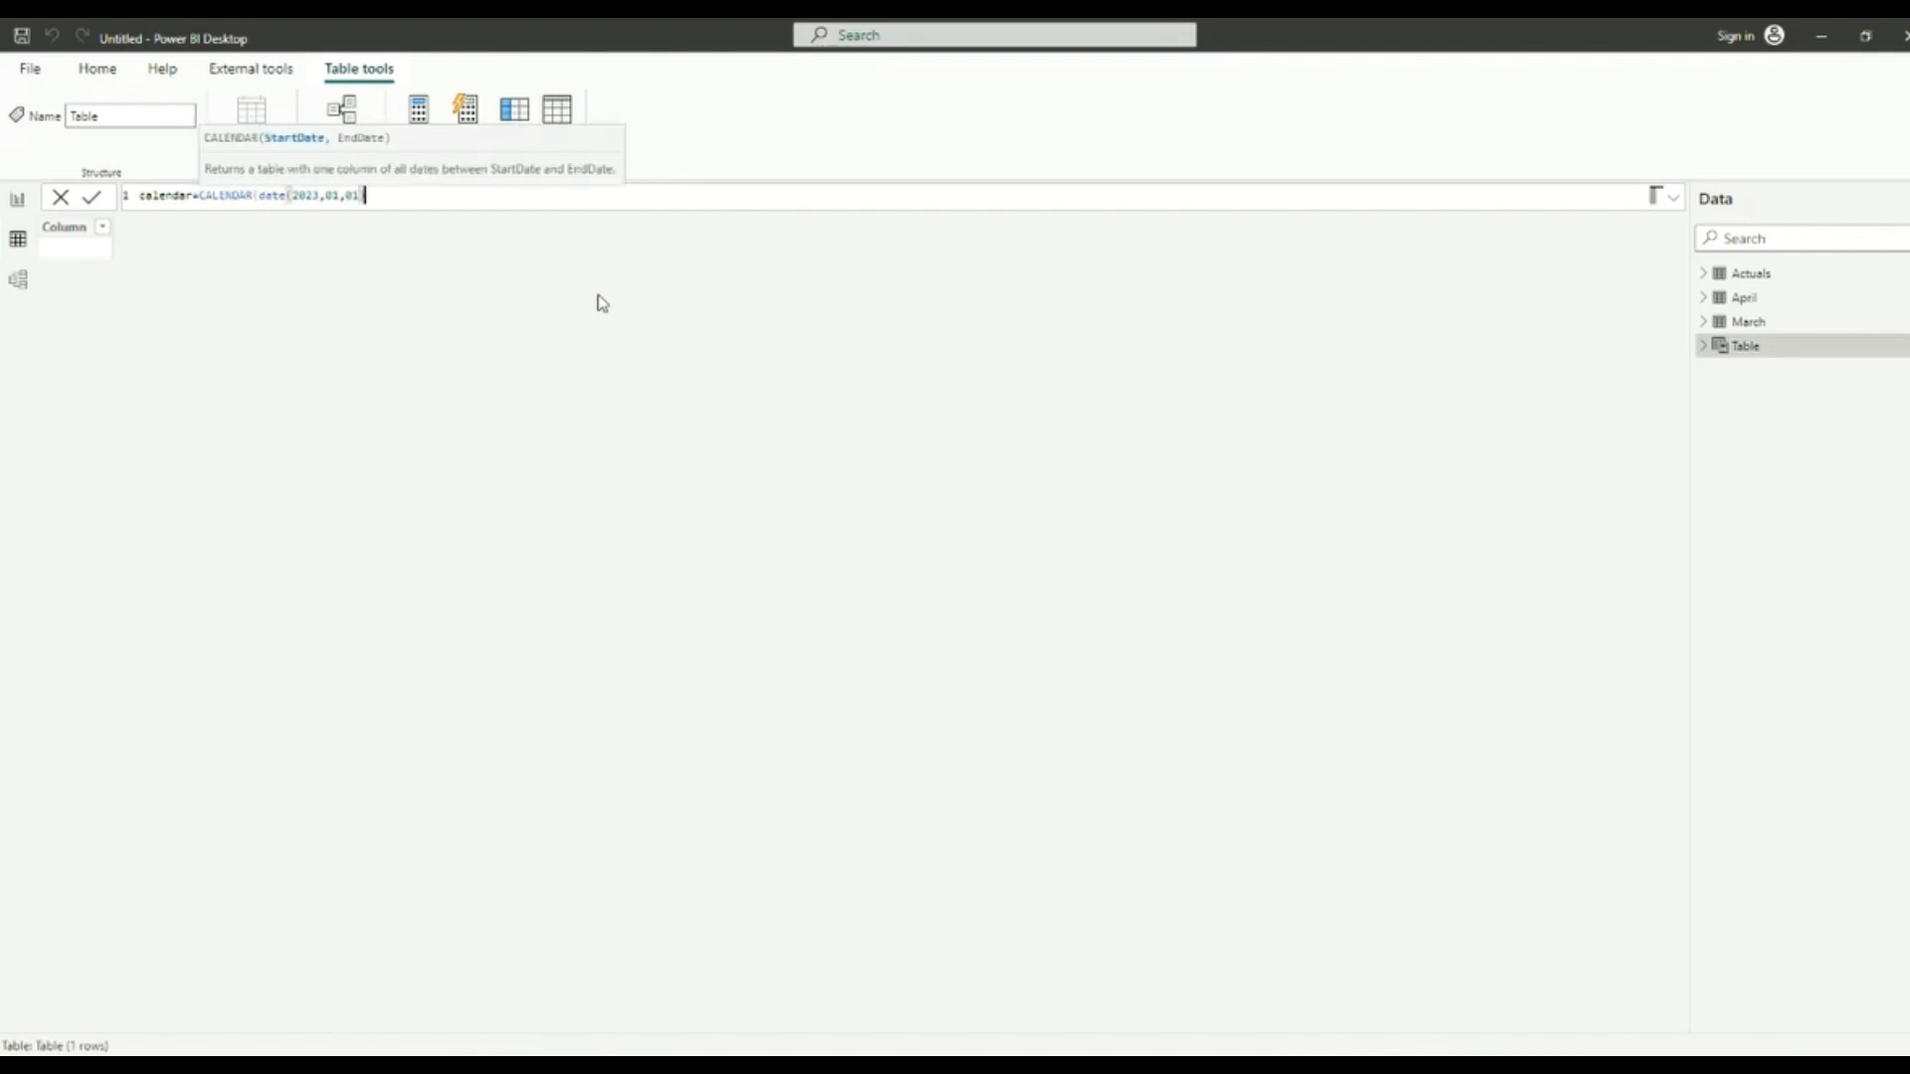
{"action": "type", "text": "),date("}
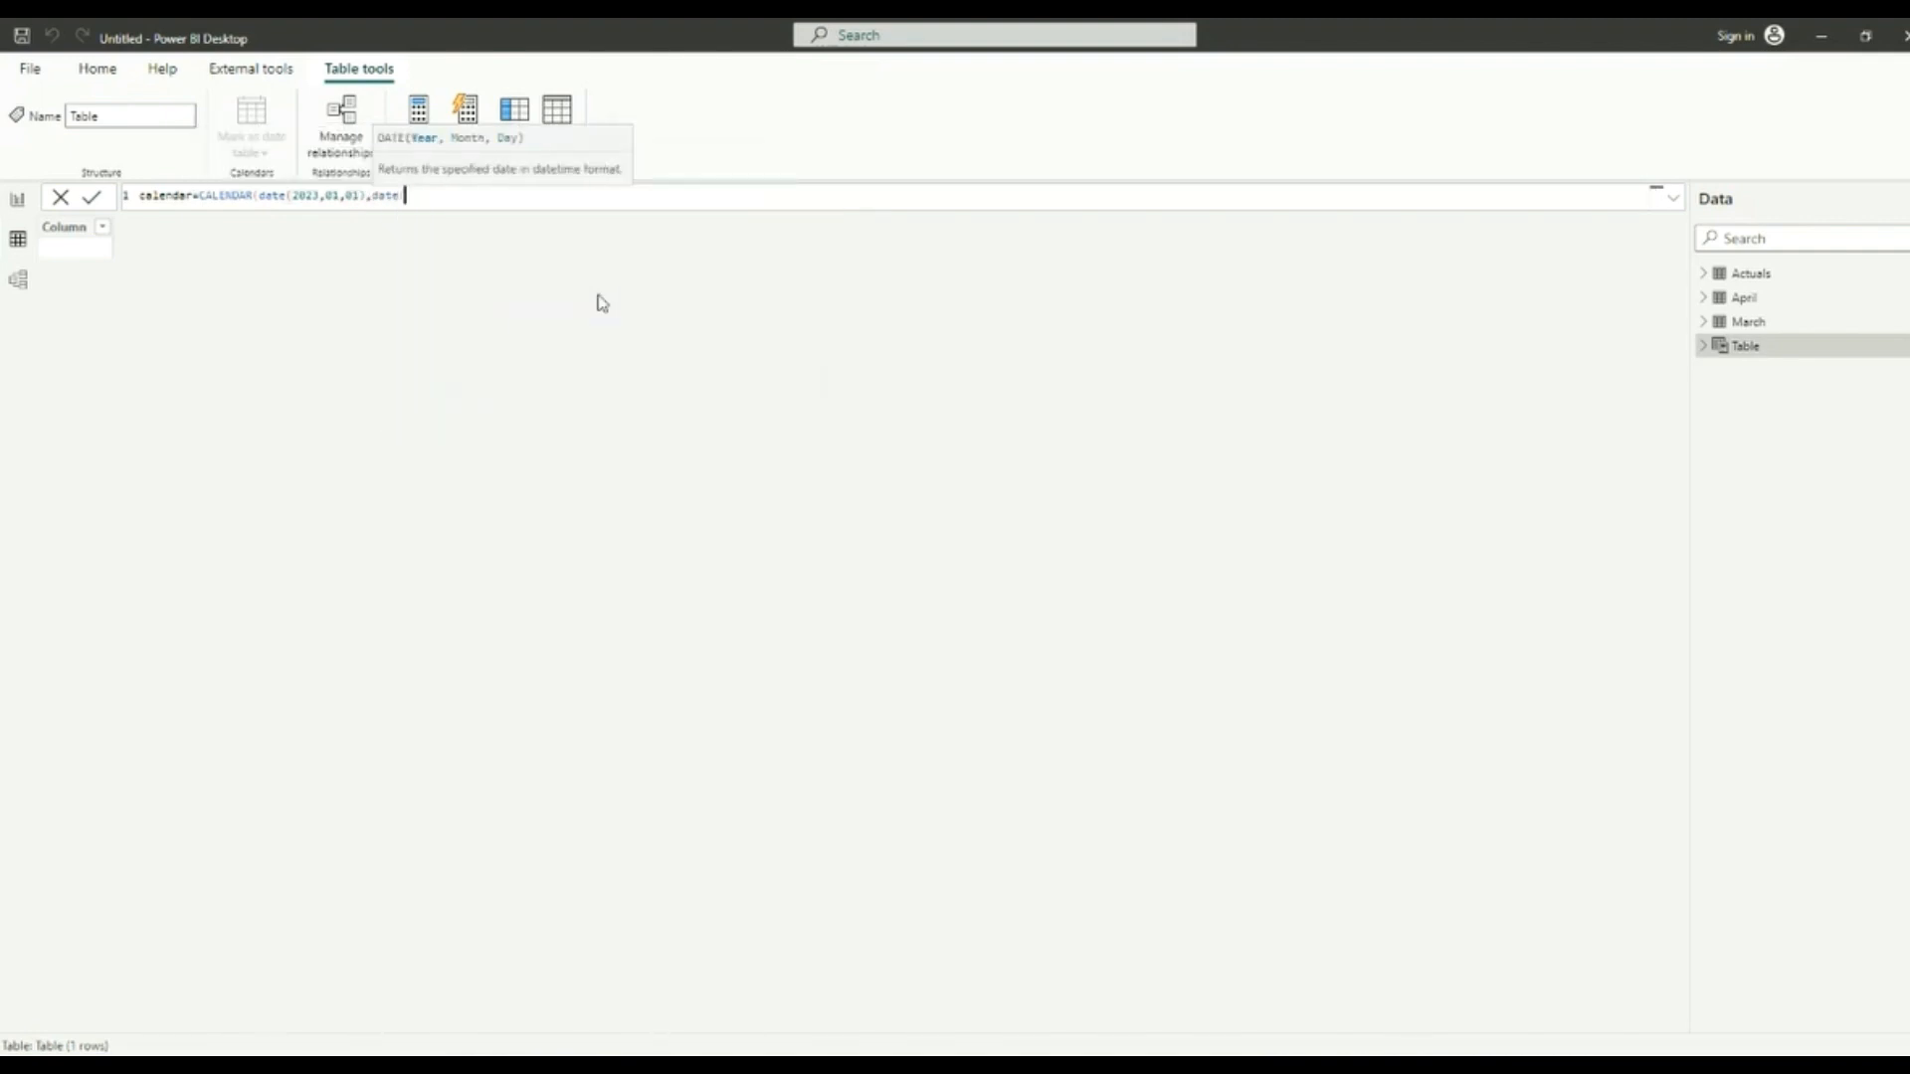
{"action": "type", "text": "2023,12,31))"}
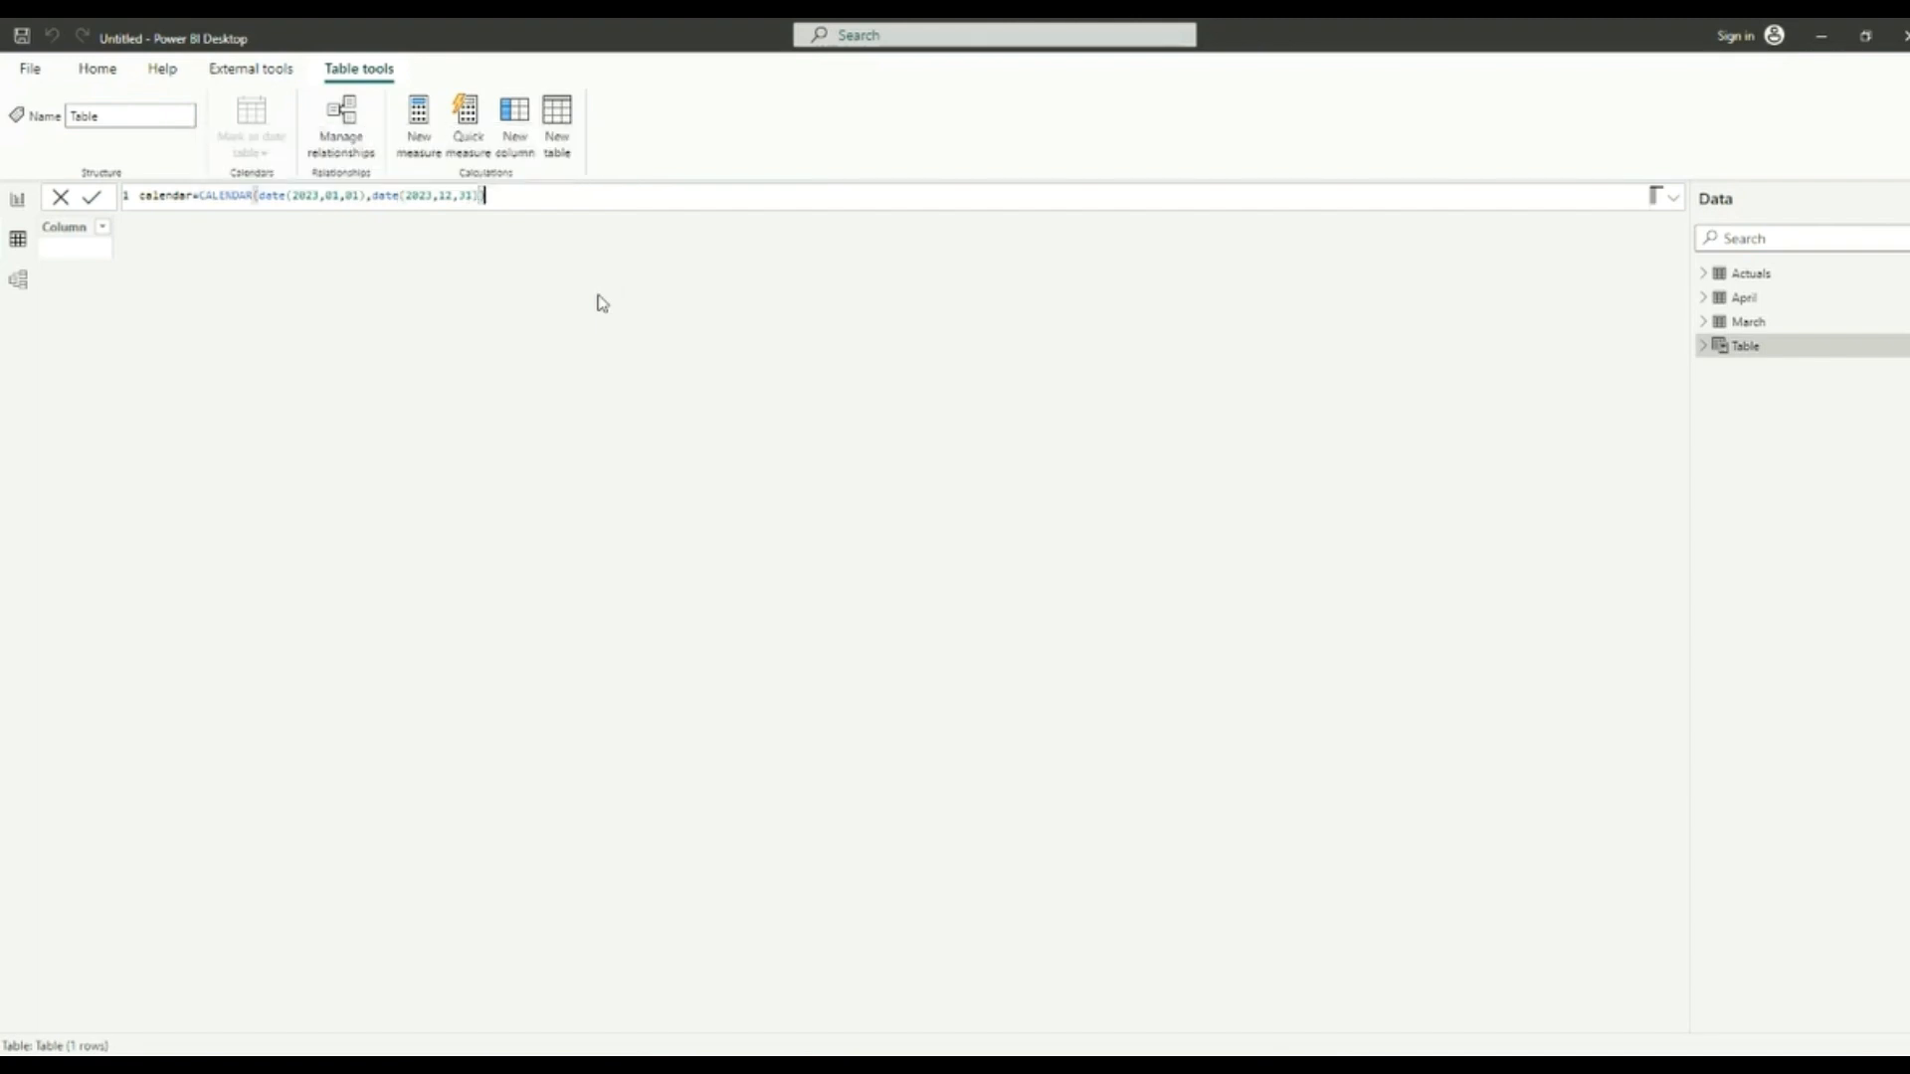
{"action": "key", "text": "Return"}
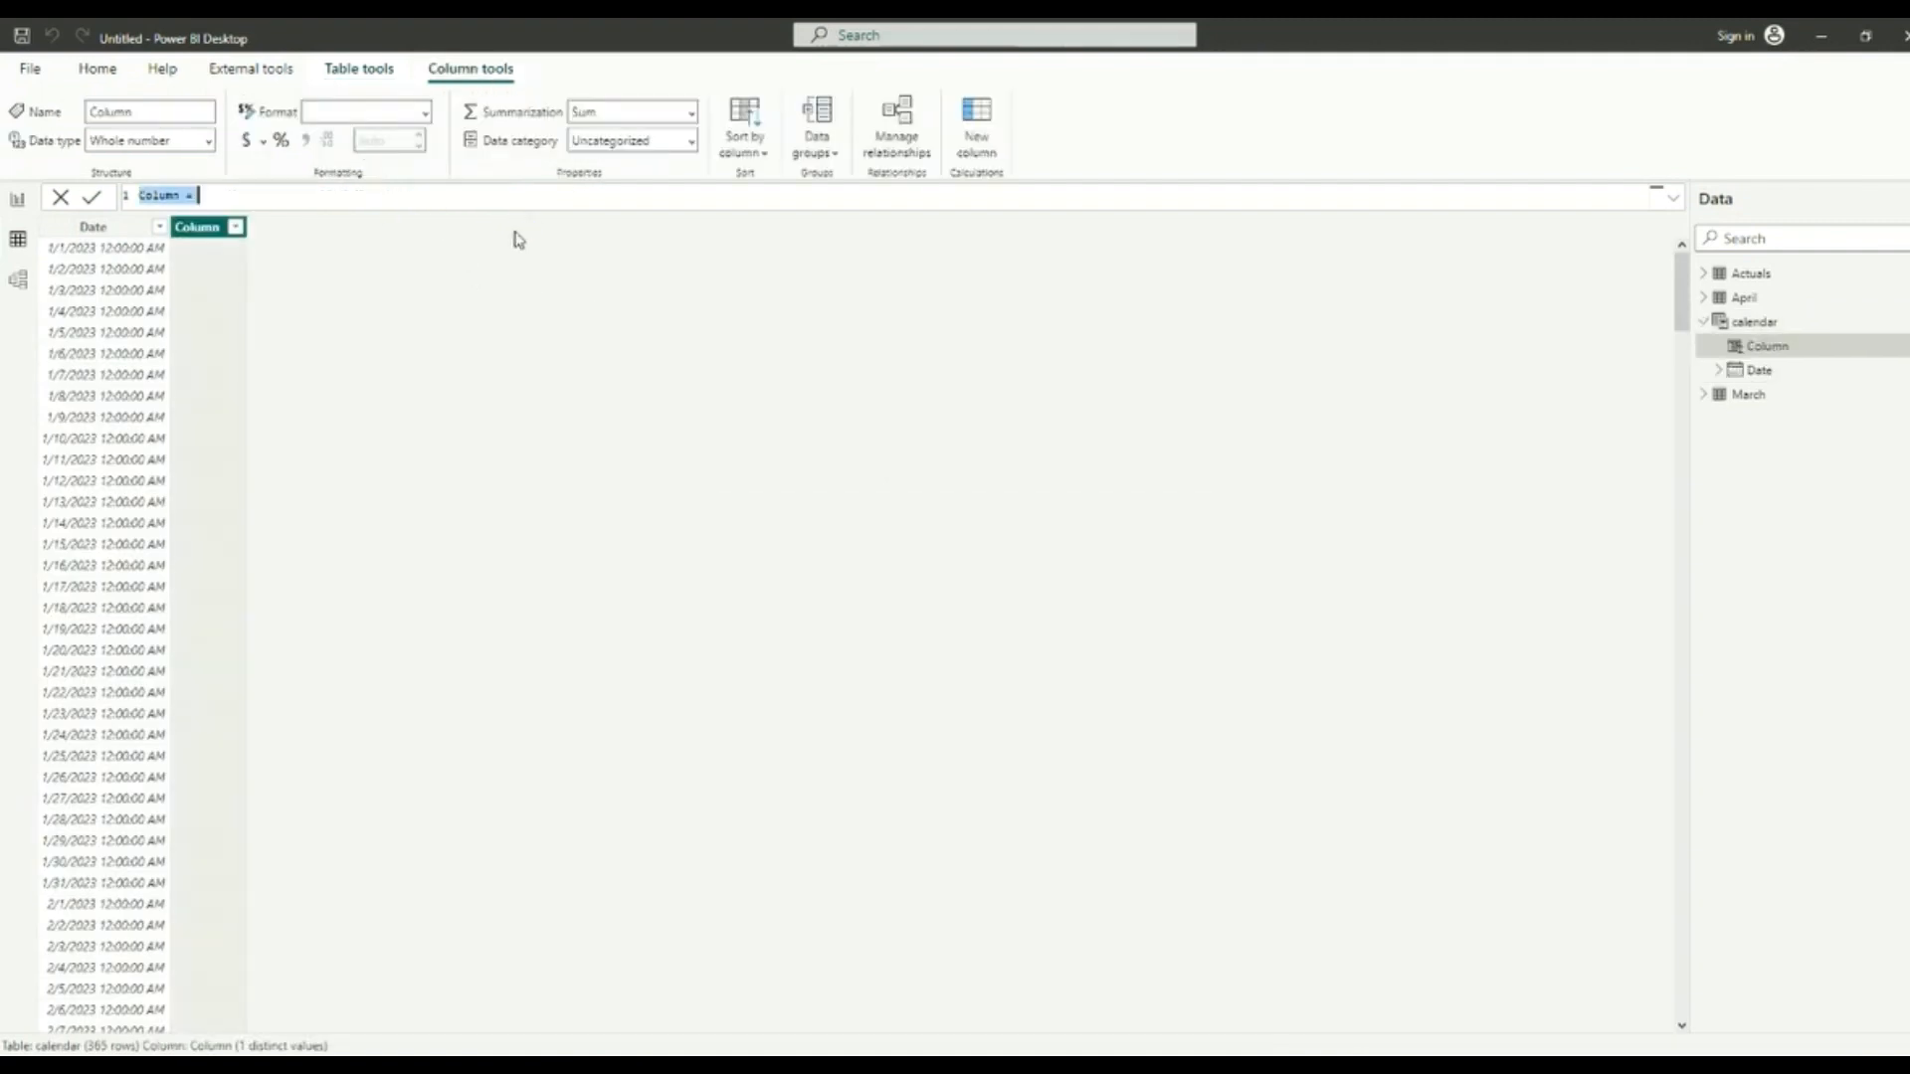
Step: Add a calculated column to the calendar table with the formula MonthName=FORMAT('calendar'[Date],"mmm")
{"action": "type", "text": "MonthNoame=FORMAT("}
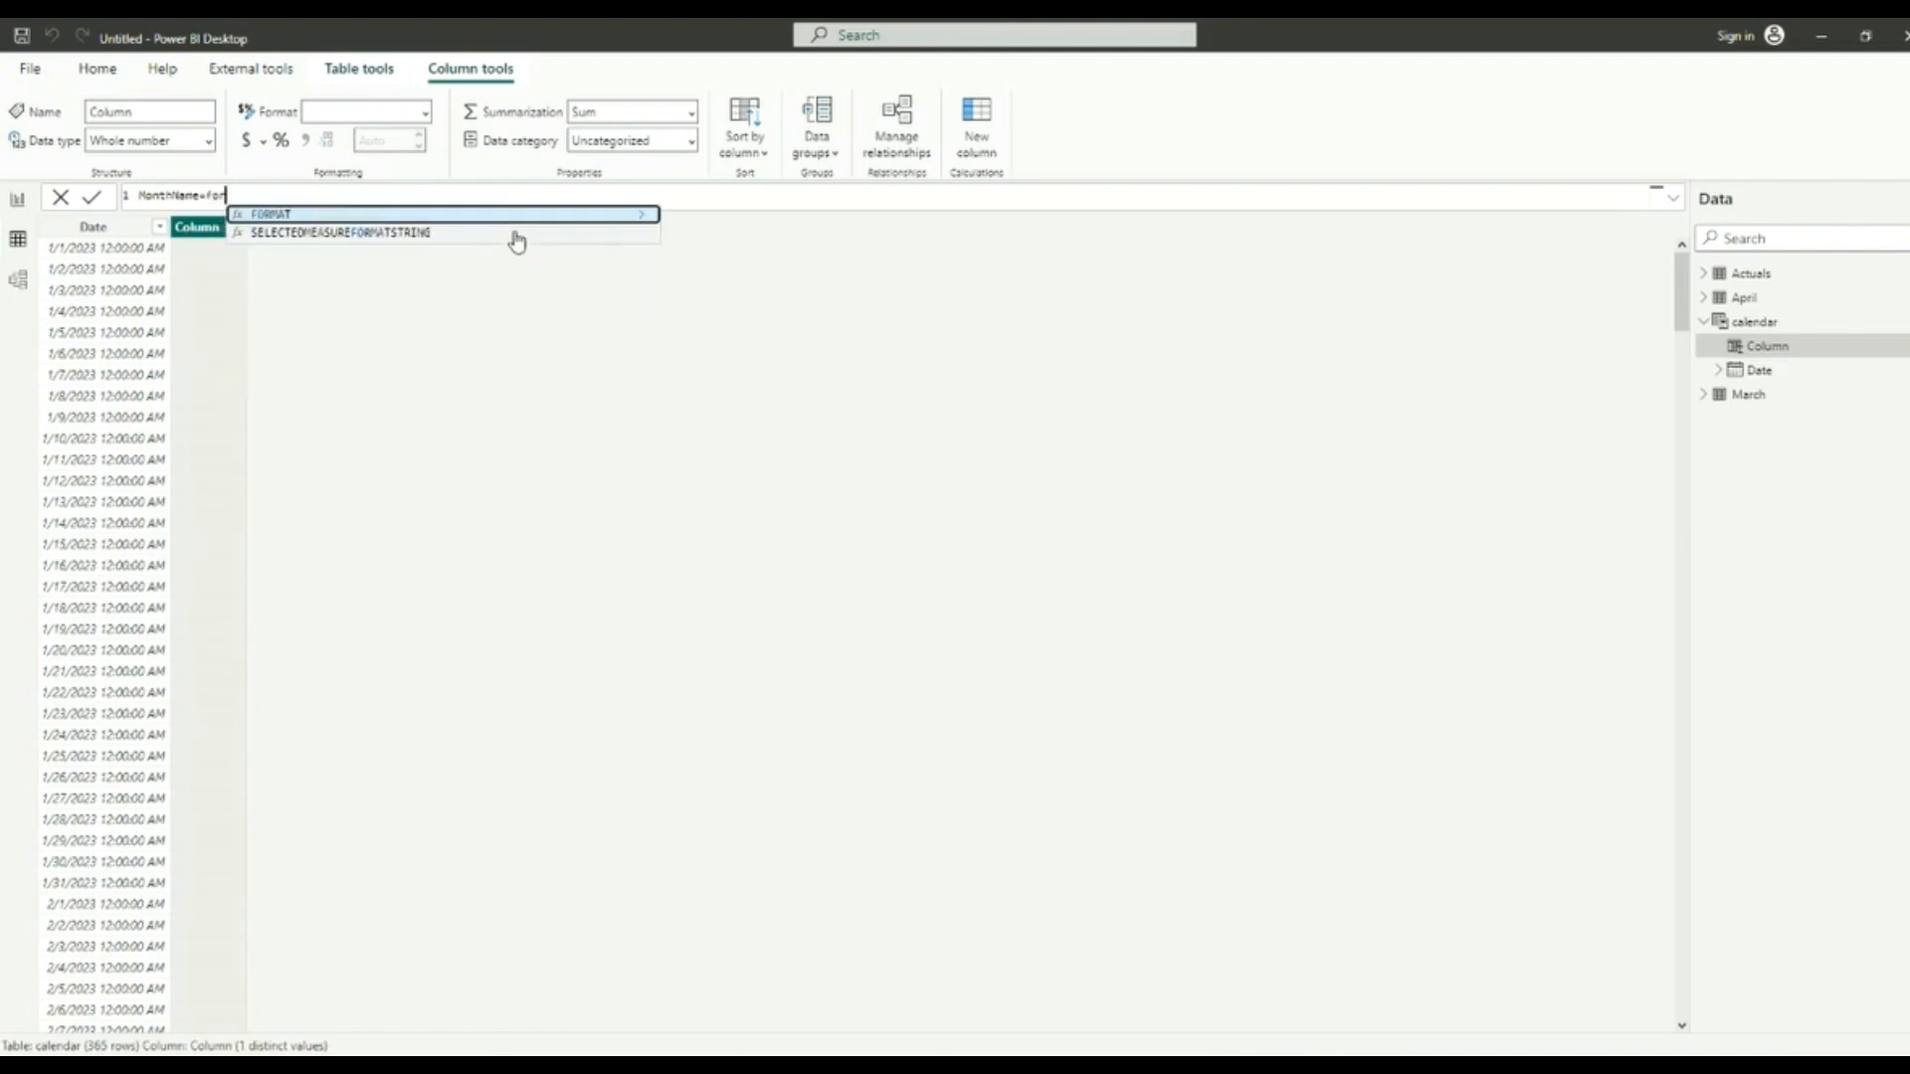
{"action": "type", "text": "date"}
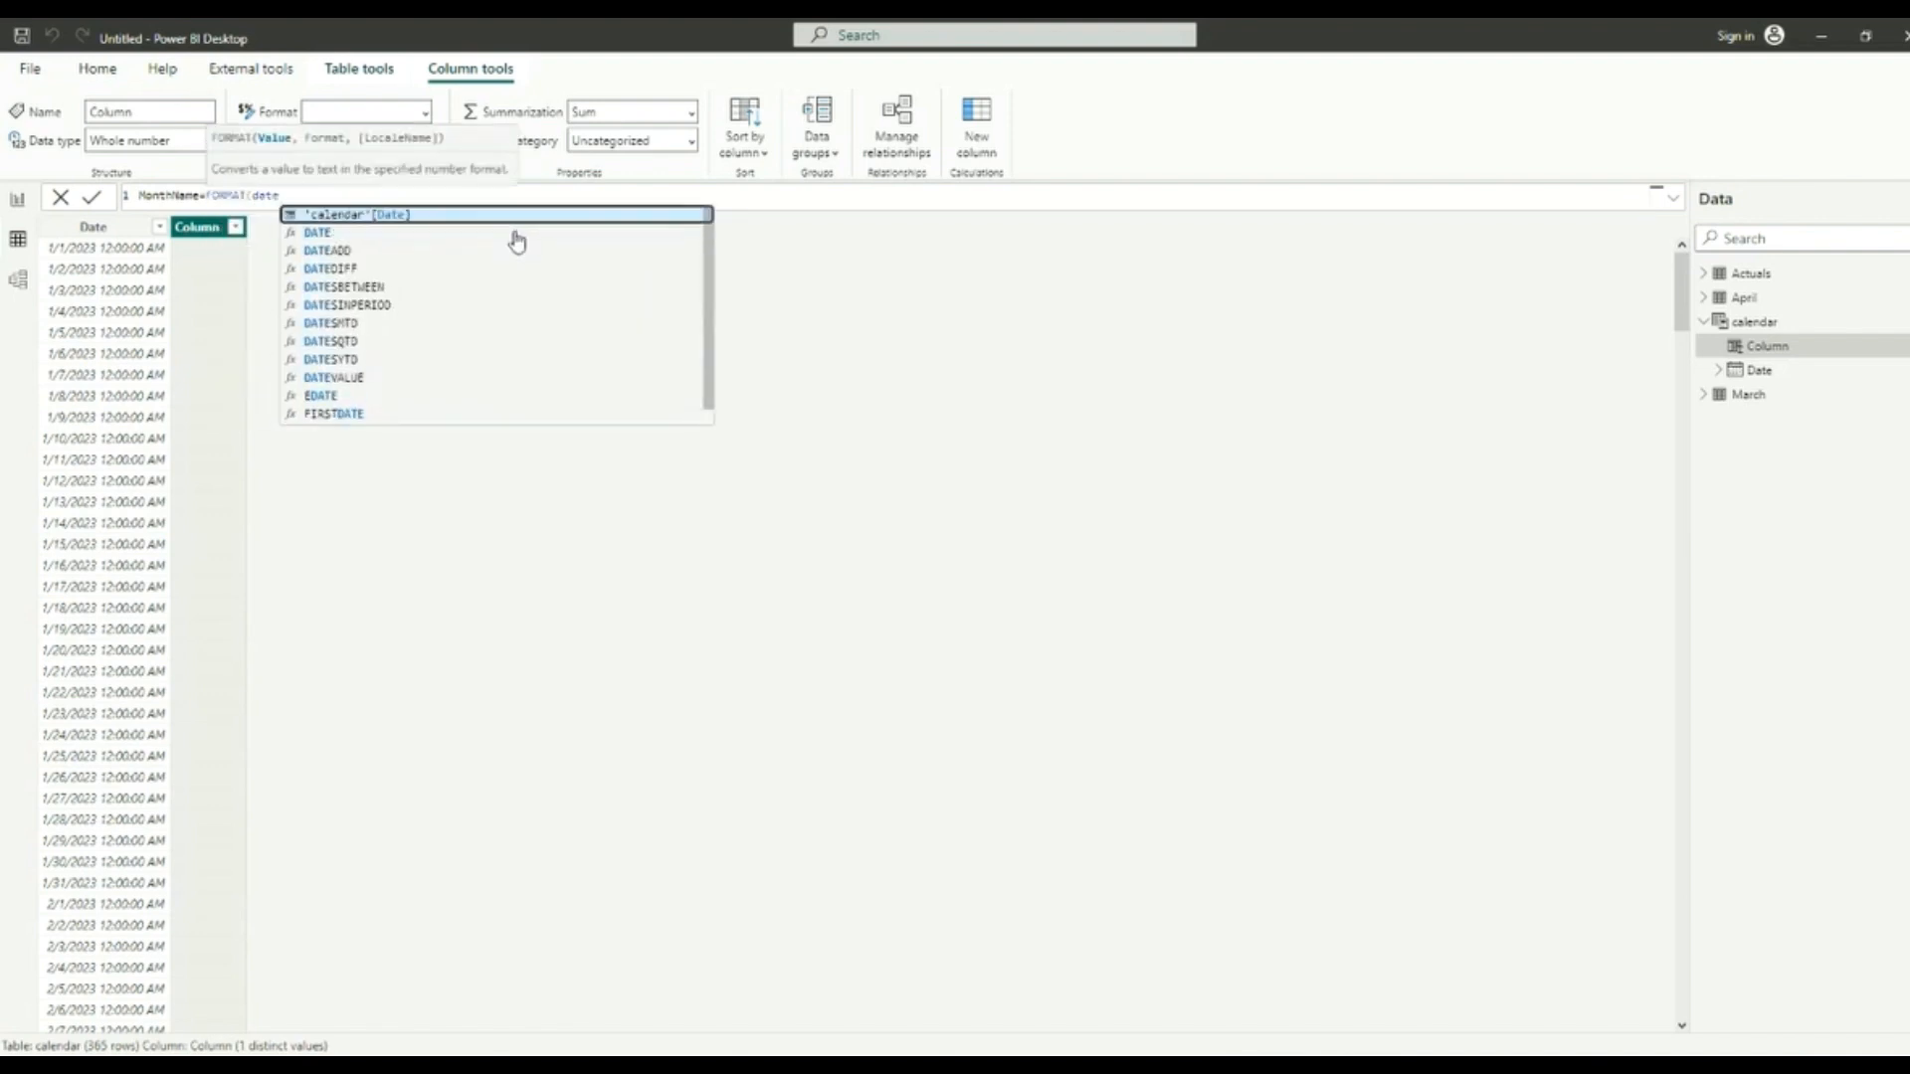
{"action": "key", "text": "Tab"}
{"action": "type", "text": ","}
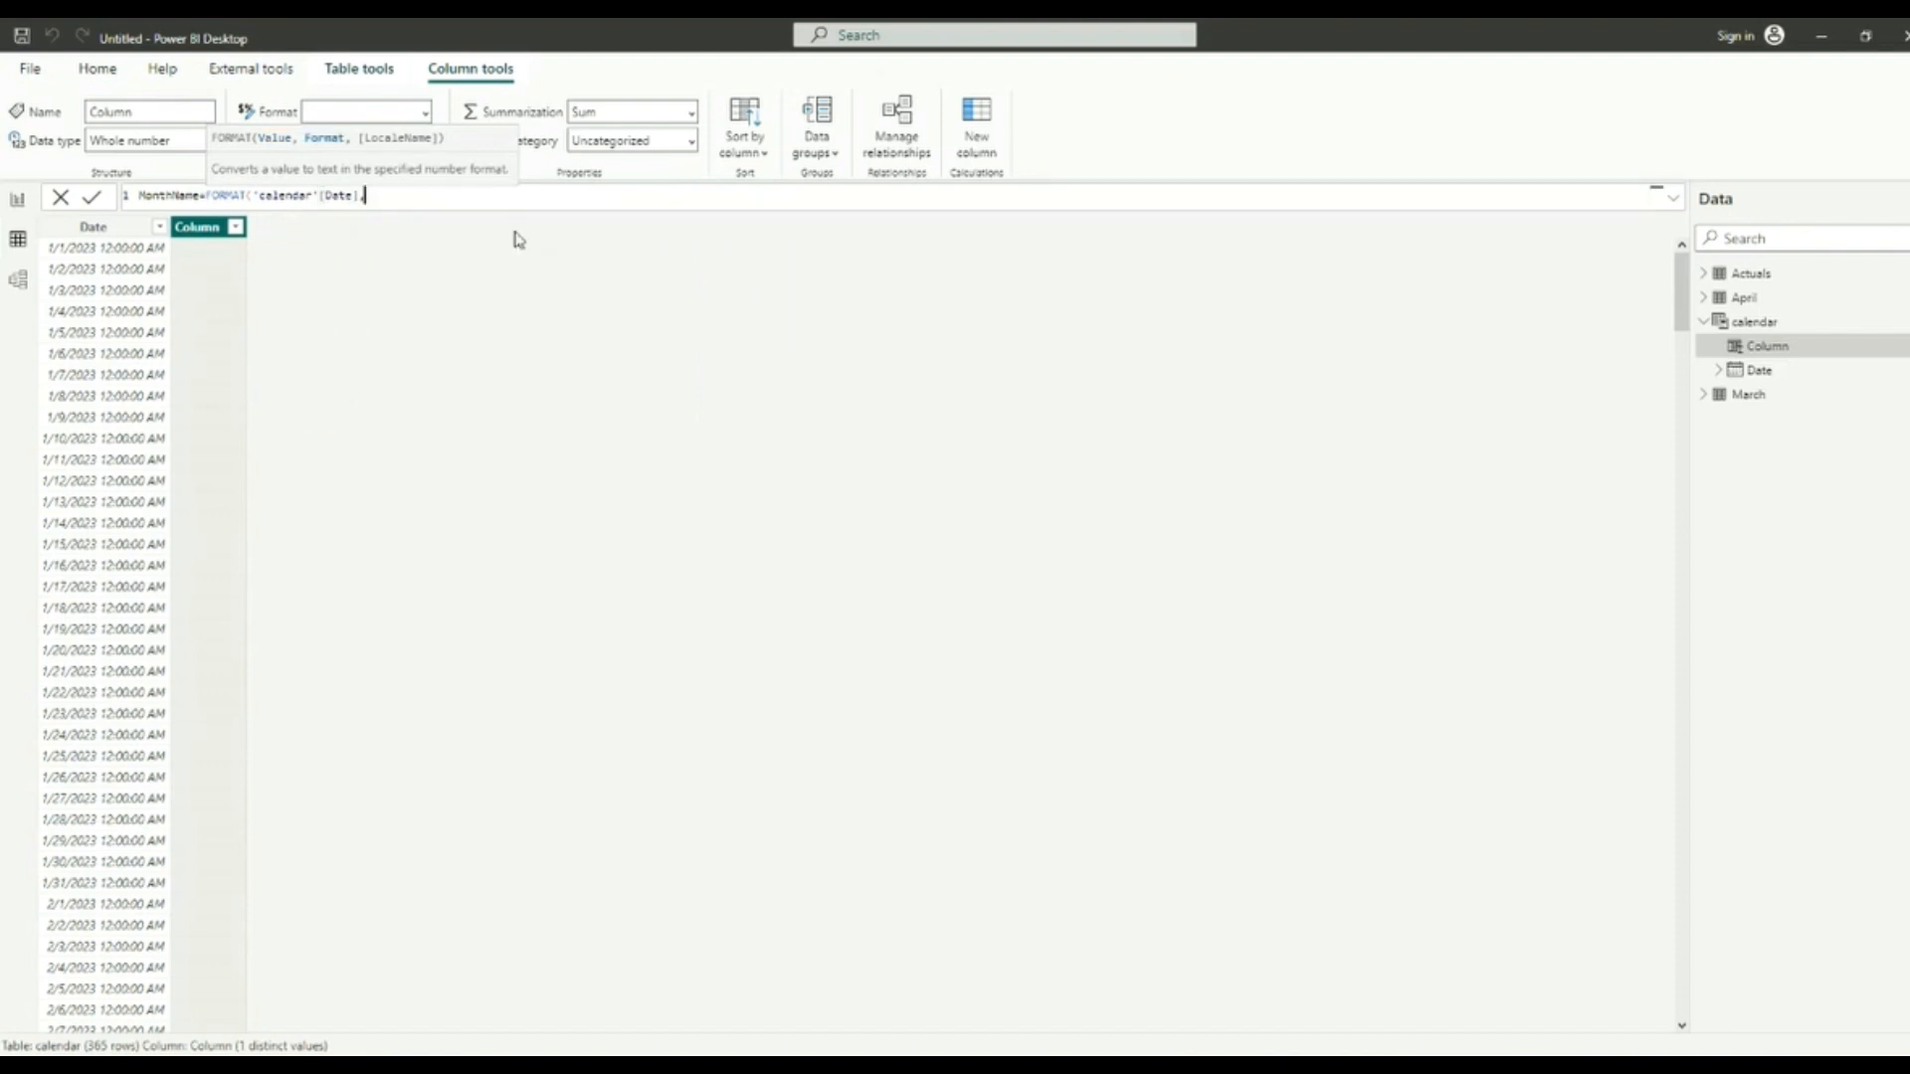
{"action": "type", "text": "\"mmm\")"}
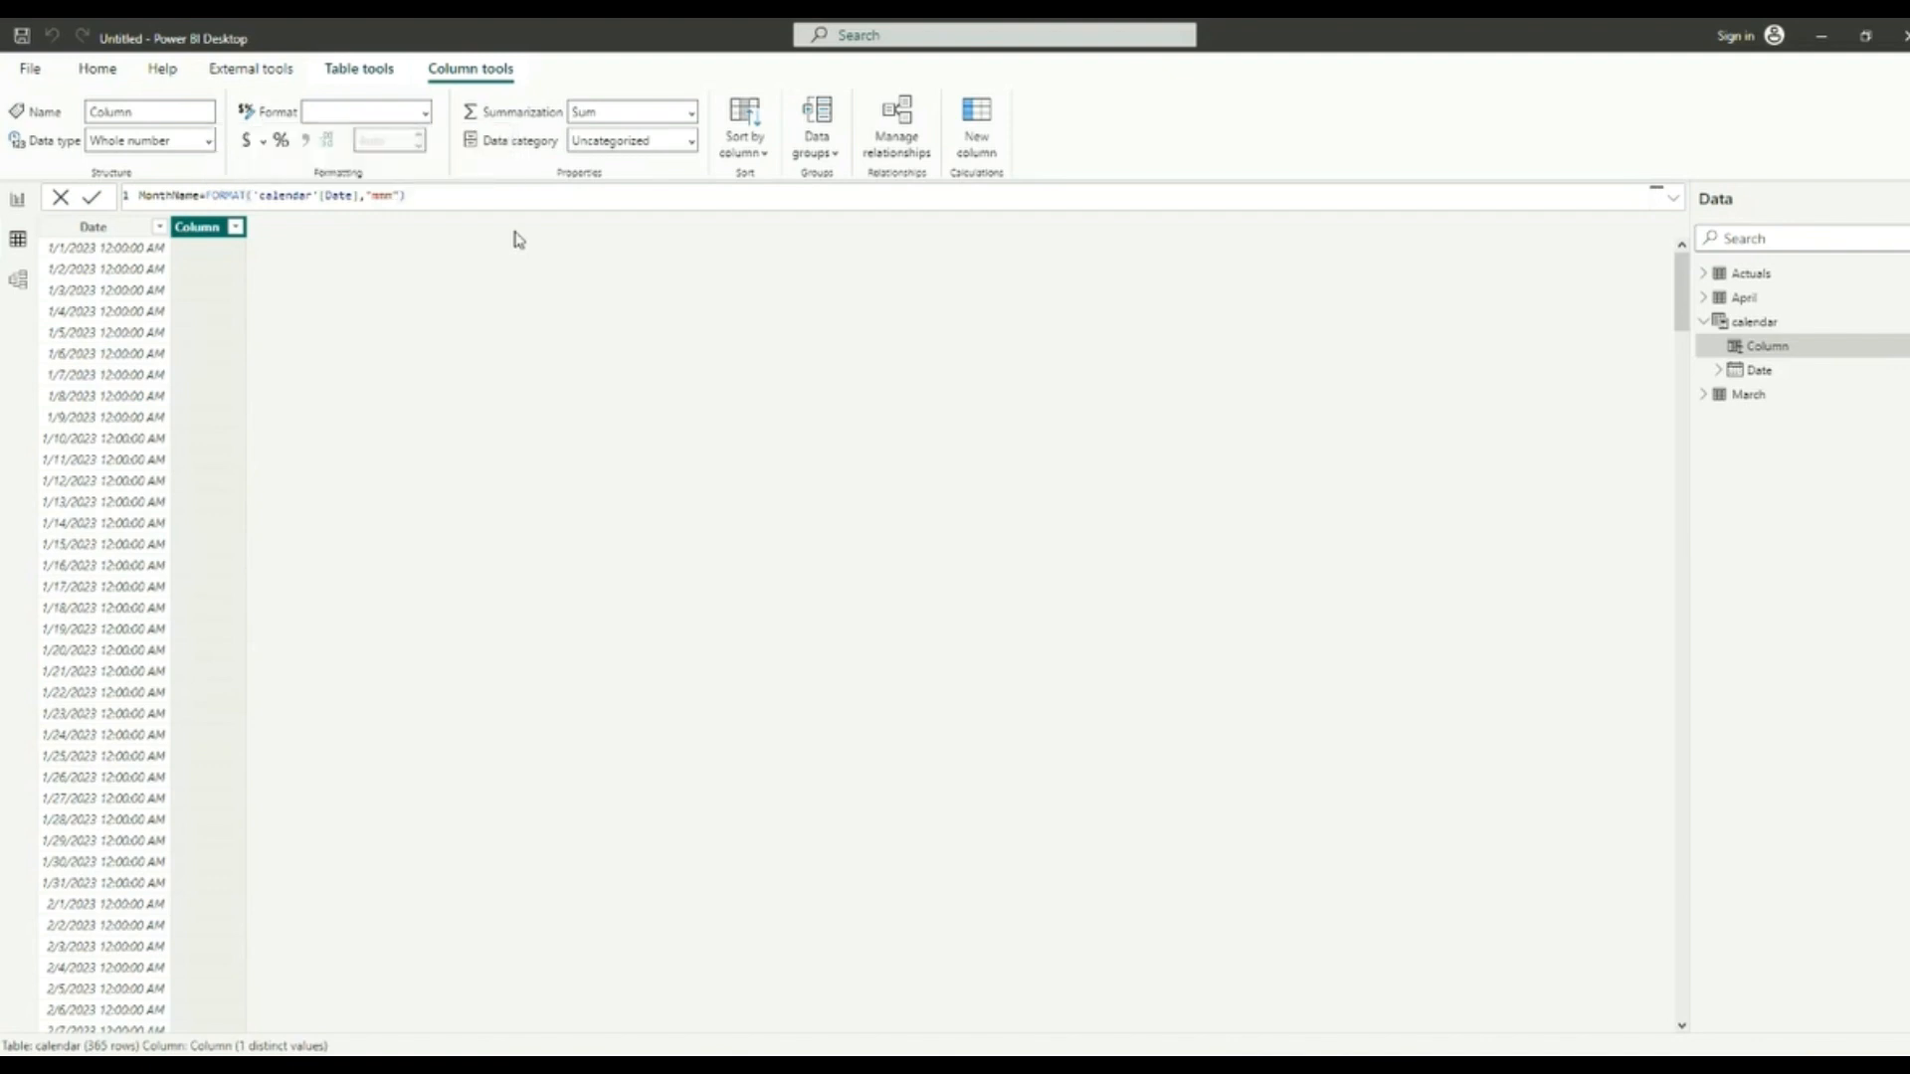
{"action": "key", "text": "Return"}
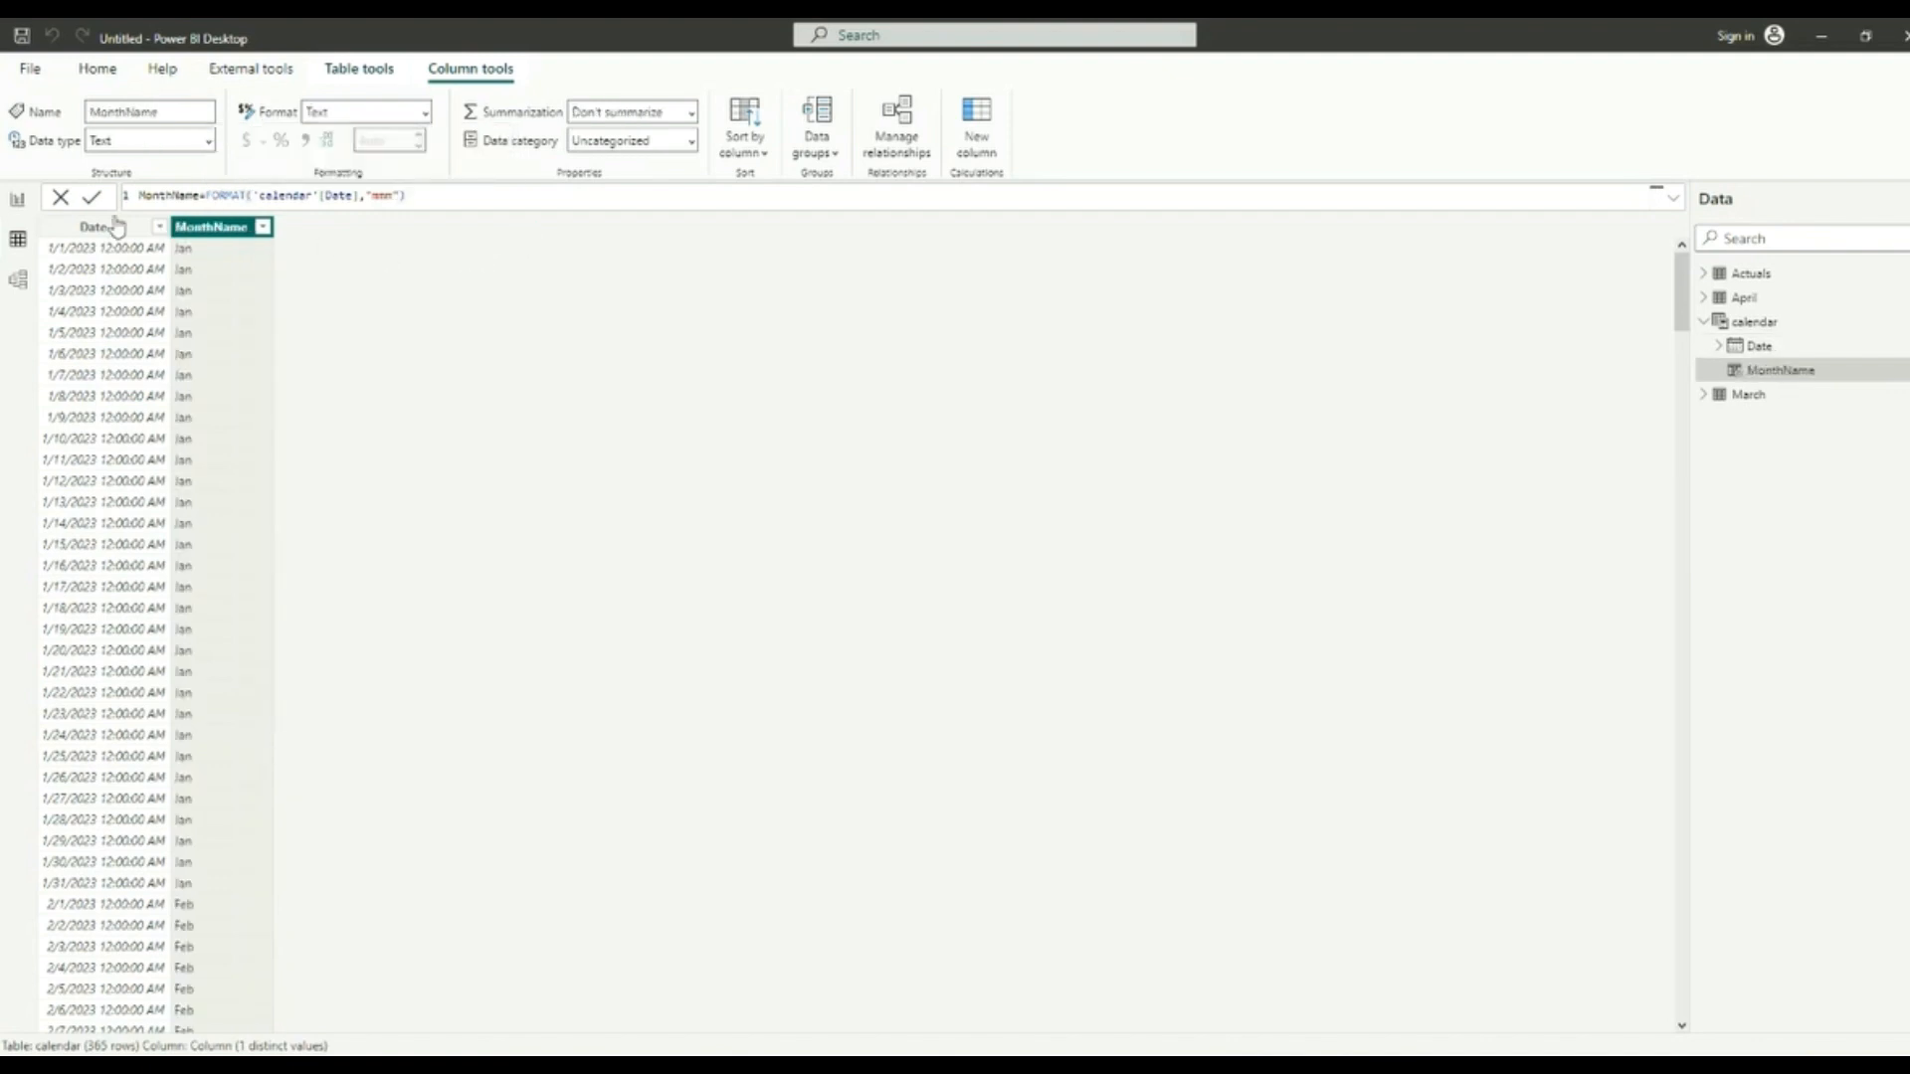
Step: From the report view, start a manually entered table and fill its first column with the month abbreviations Jan to Dec, one per row
{"action": "left_click", "coordinate": [17, 199]}
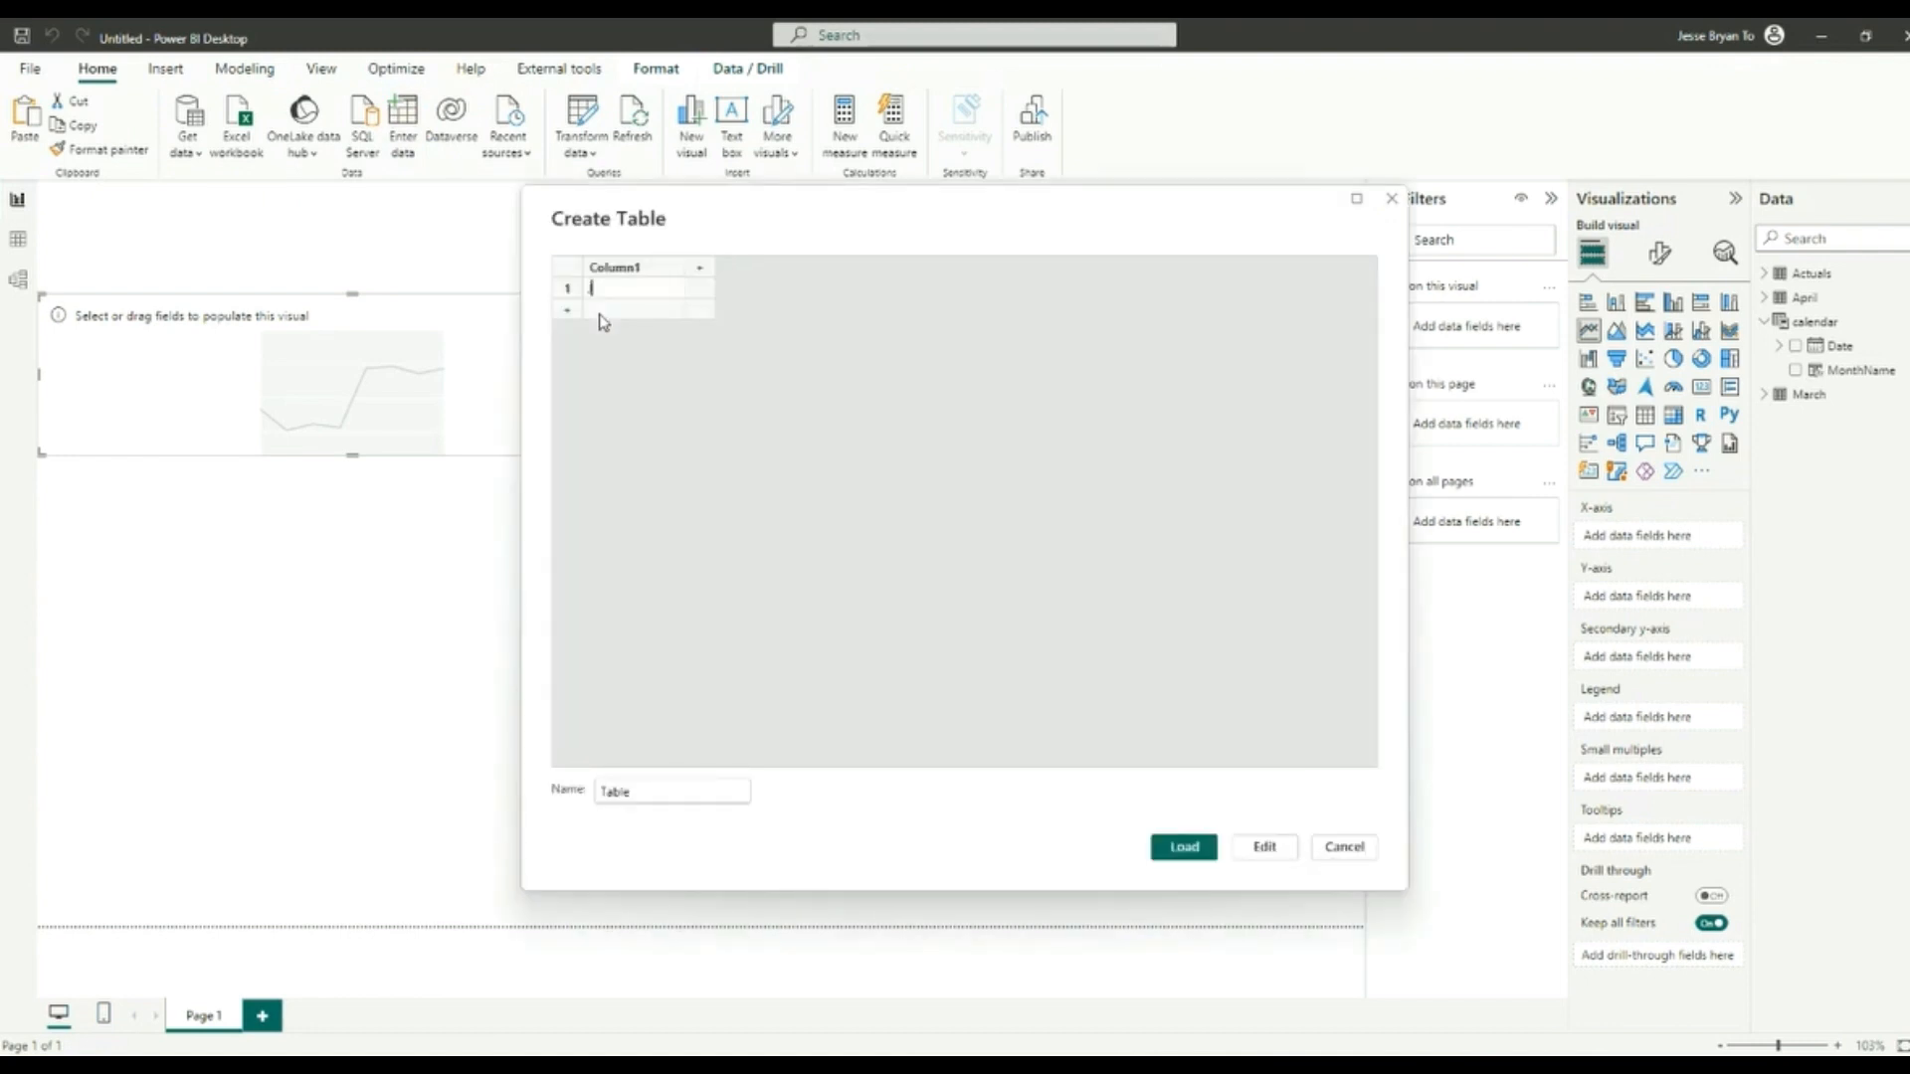
{"action": "type", "text": "Jan"}
{"action": "type", "text": "Feb"}
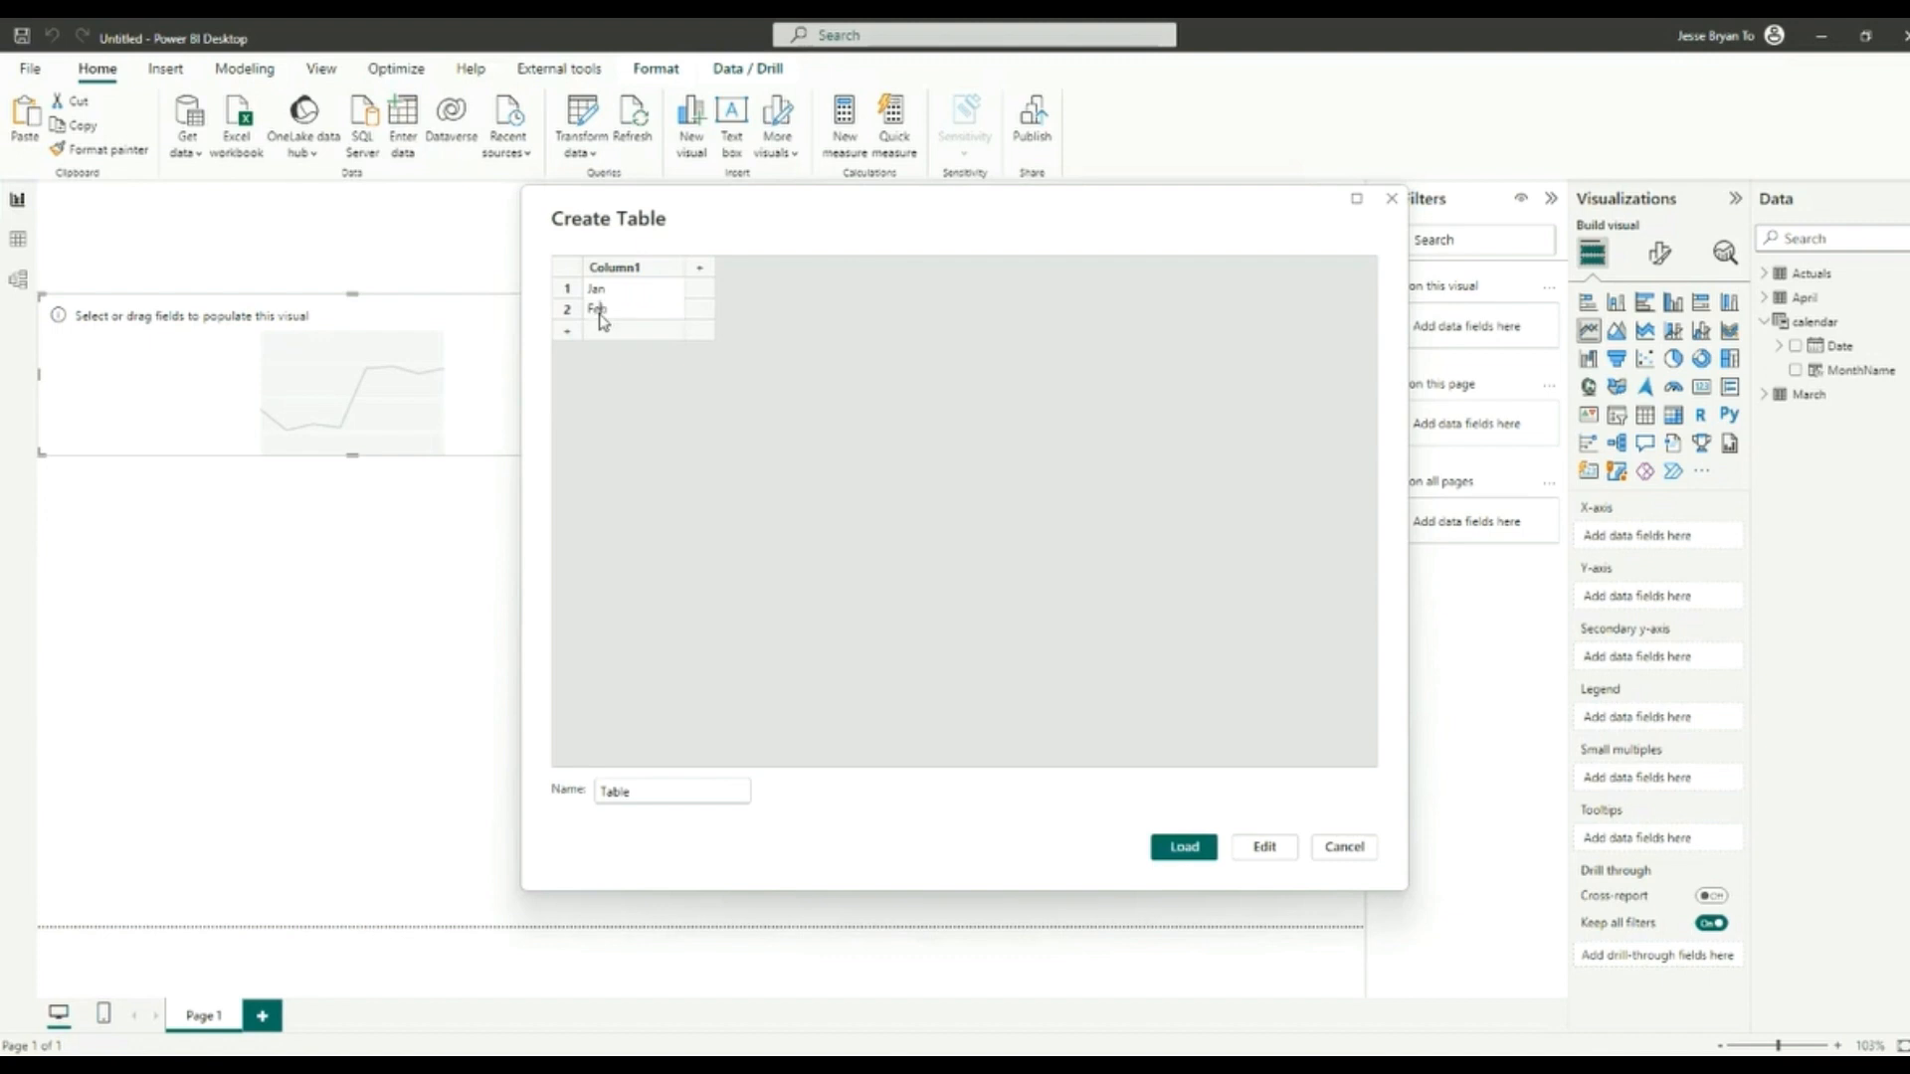
{"action": "key", "text": "Return"}
{"action": "type", "text": "Mar"}
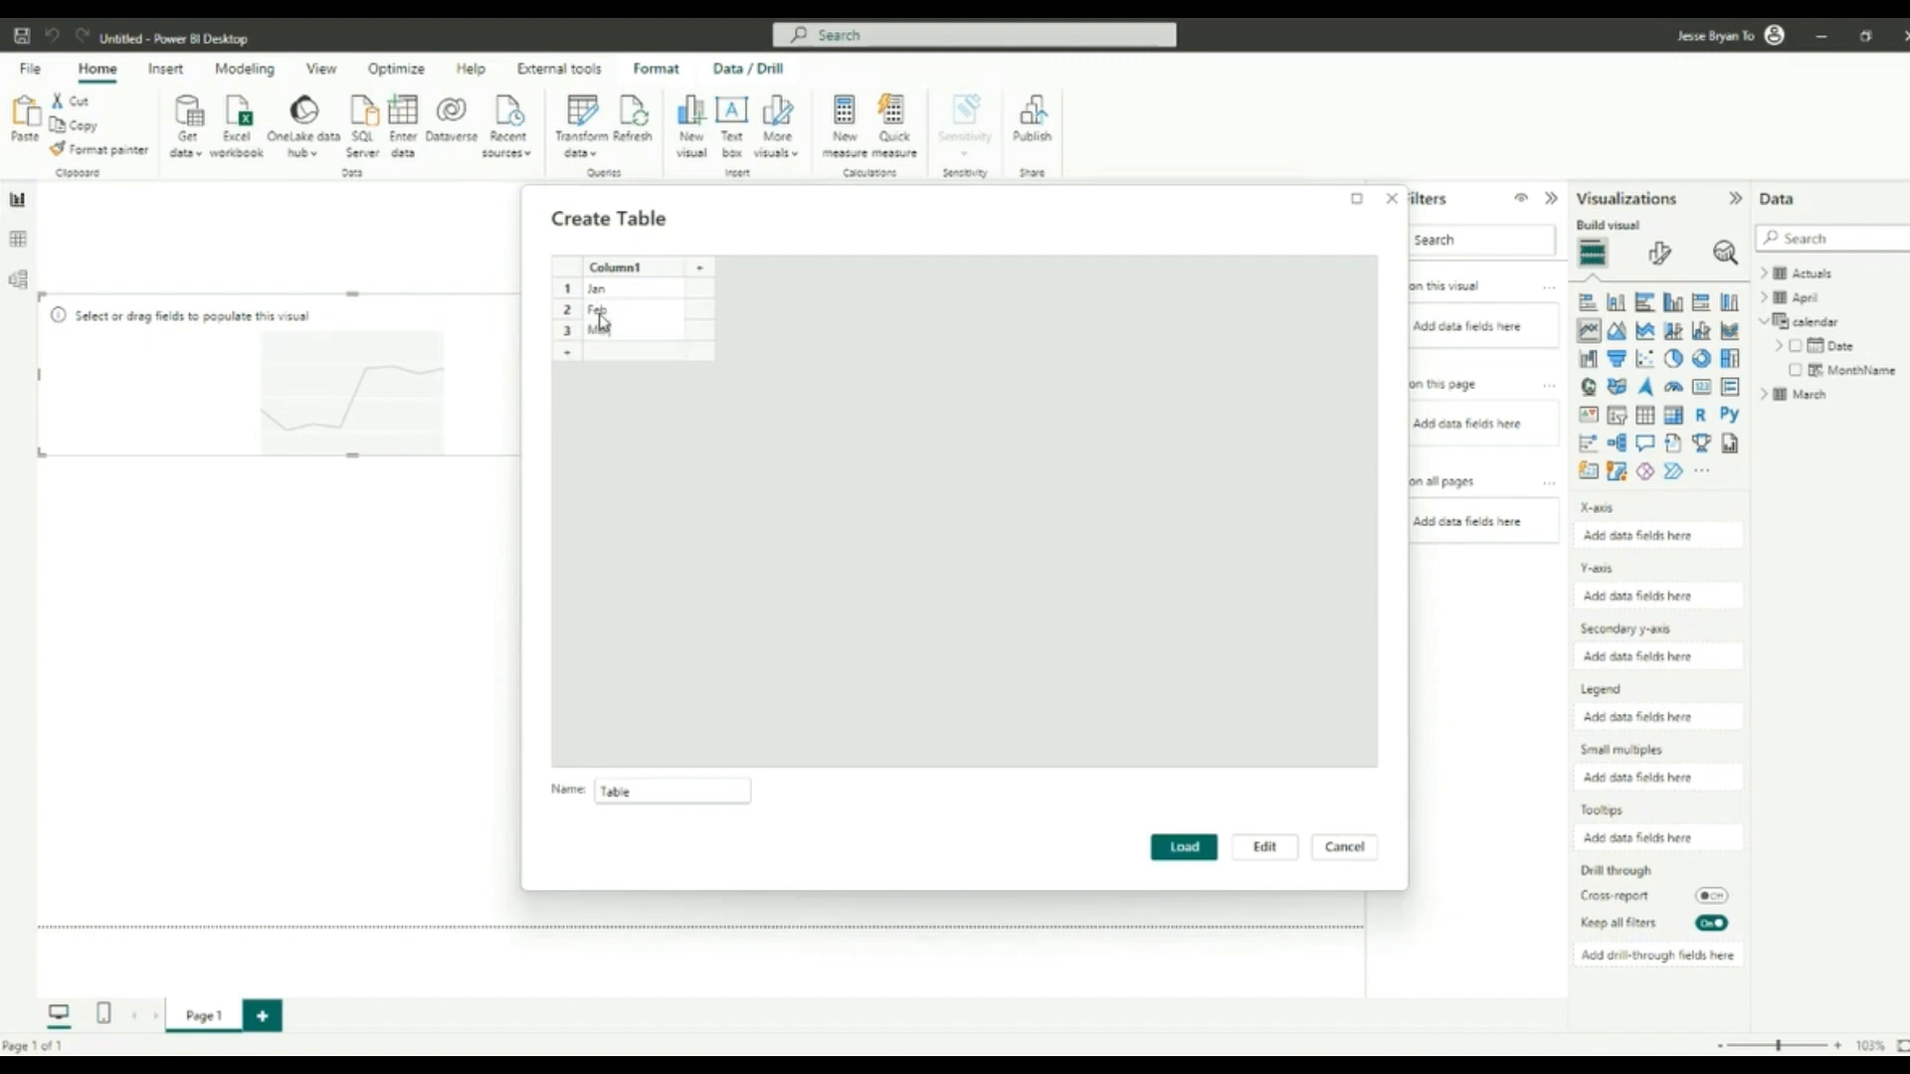
{"action": "key", "text": "Return"}
{"action": "type", "text": "A"}
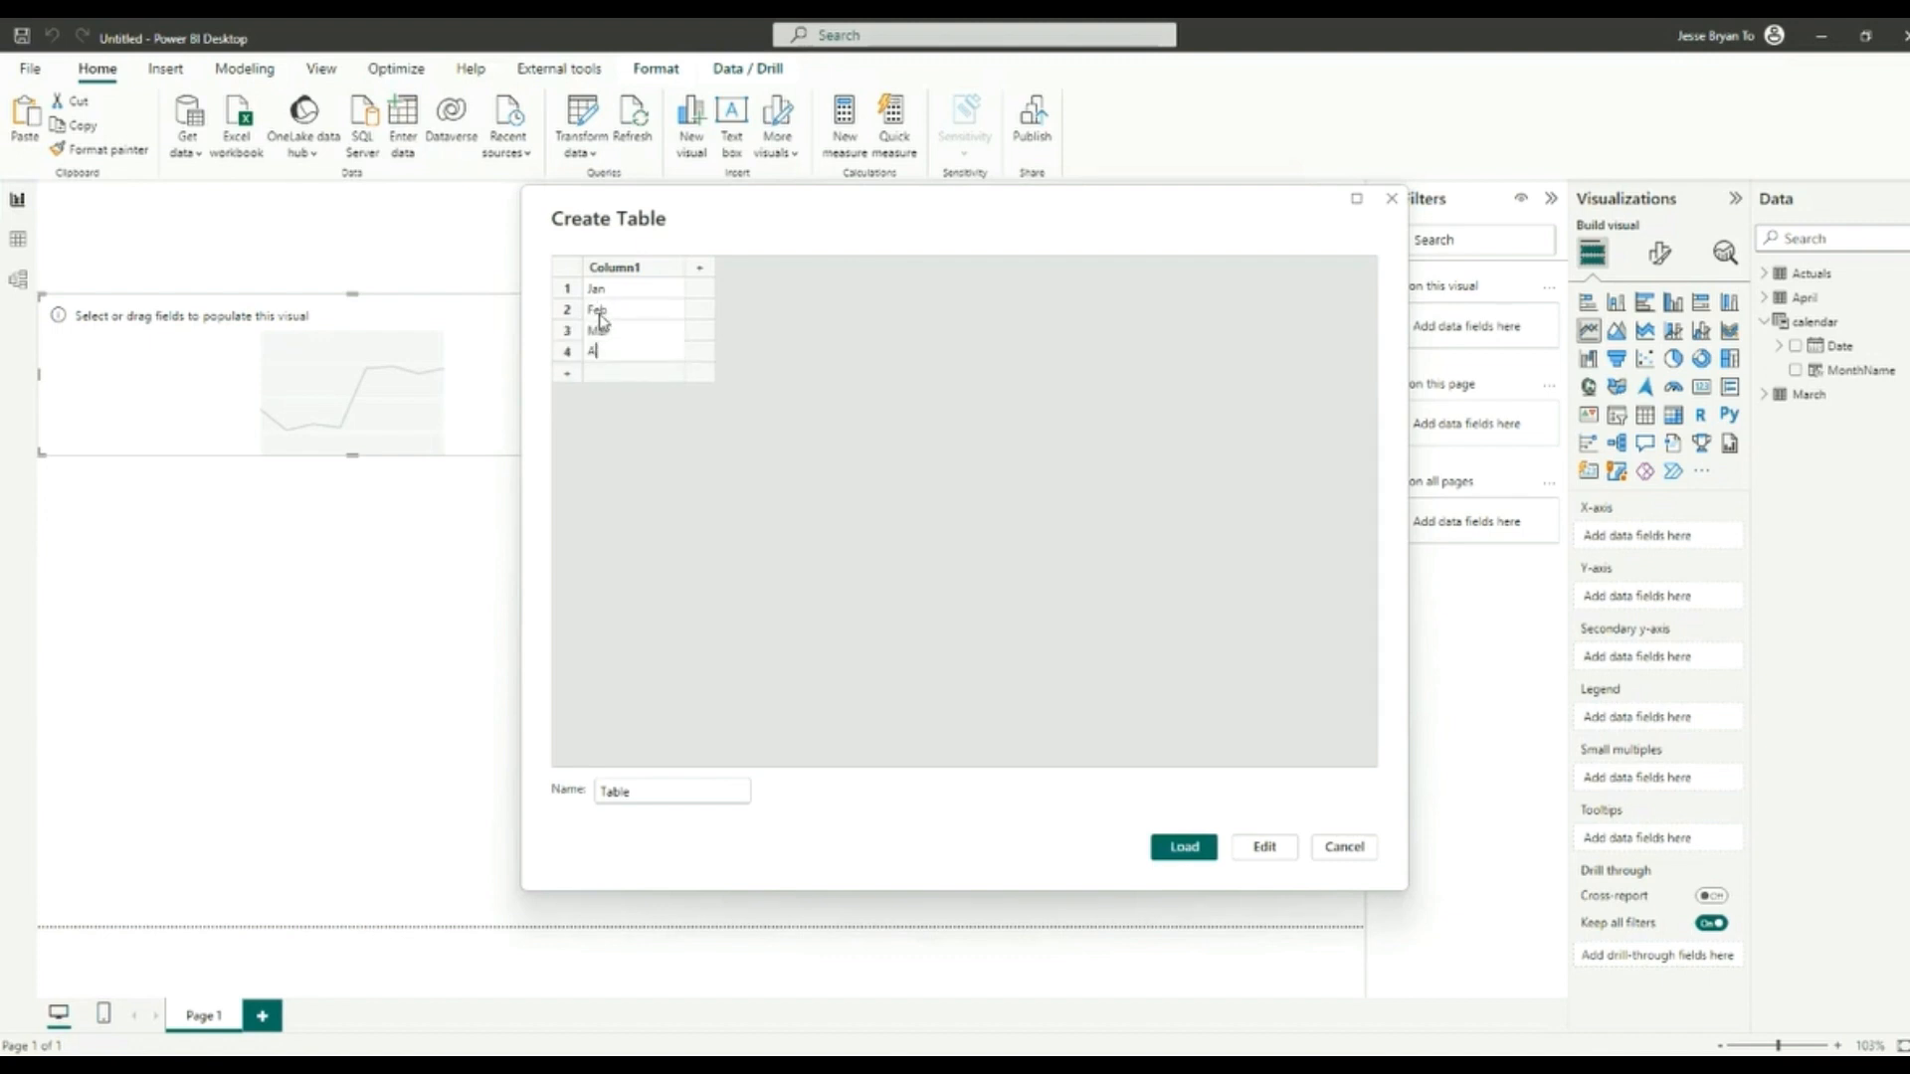
{"action": "type", "text": "pr"}
{"action": "key", "text": "Return"}
{"action": "type", "text": "May"}
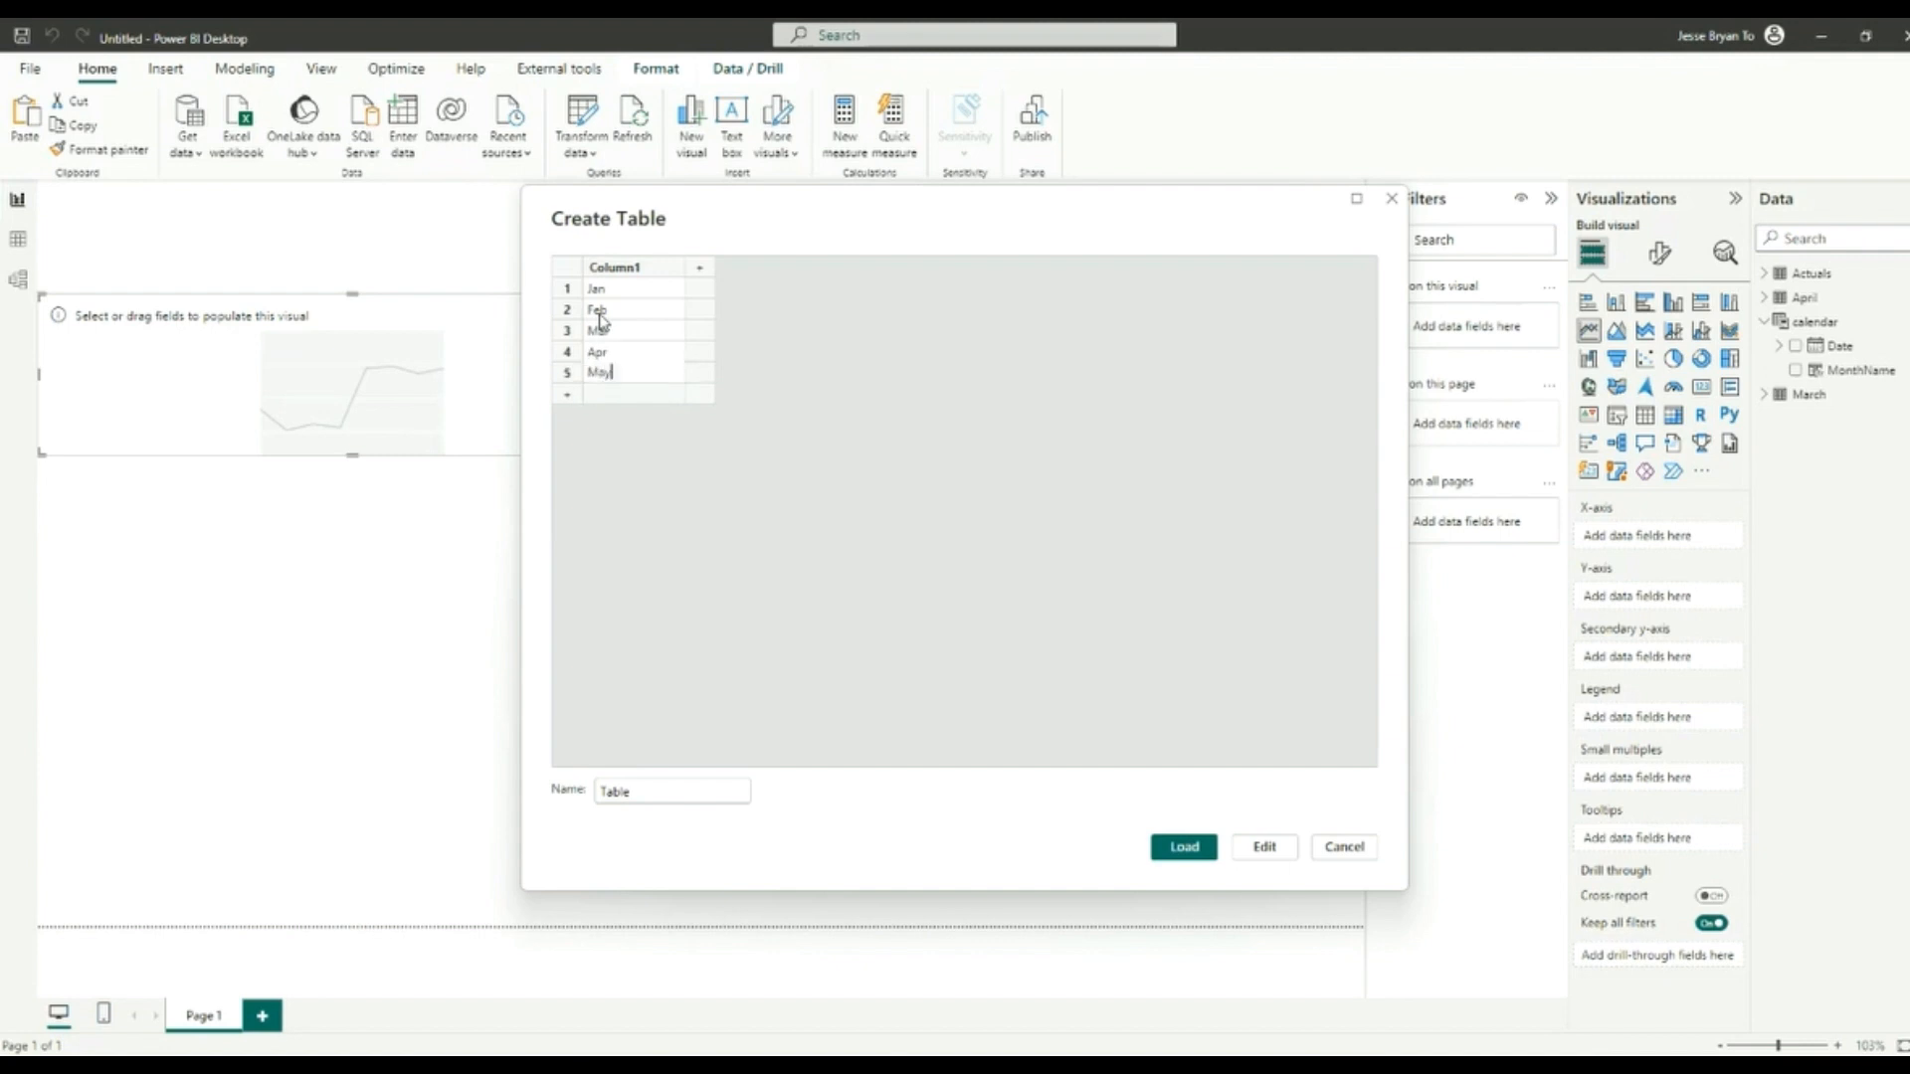
{"action": "key", "text": "Return"}
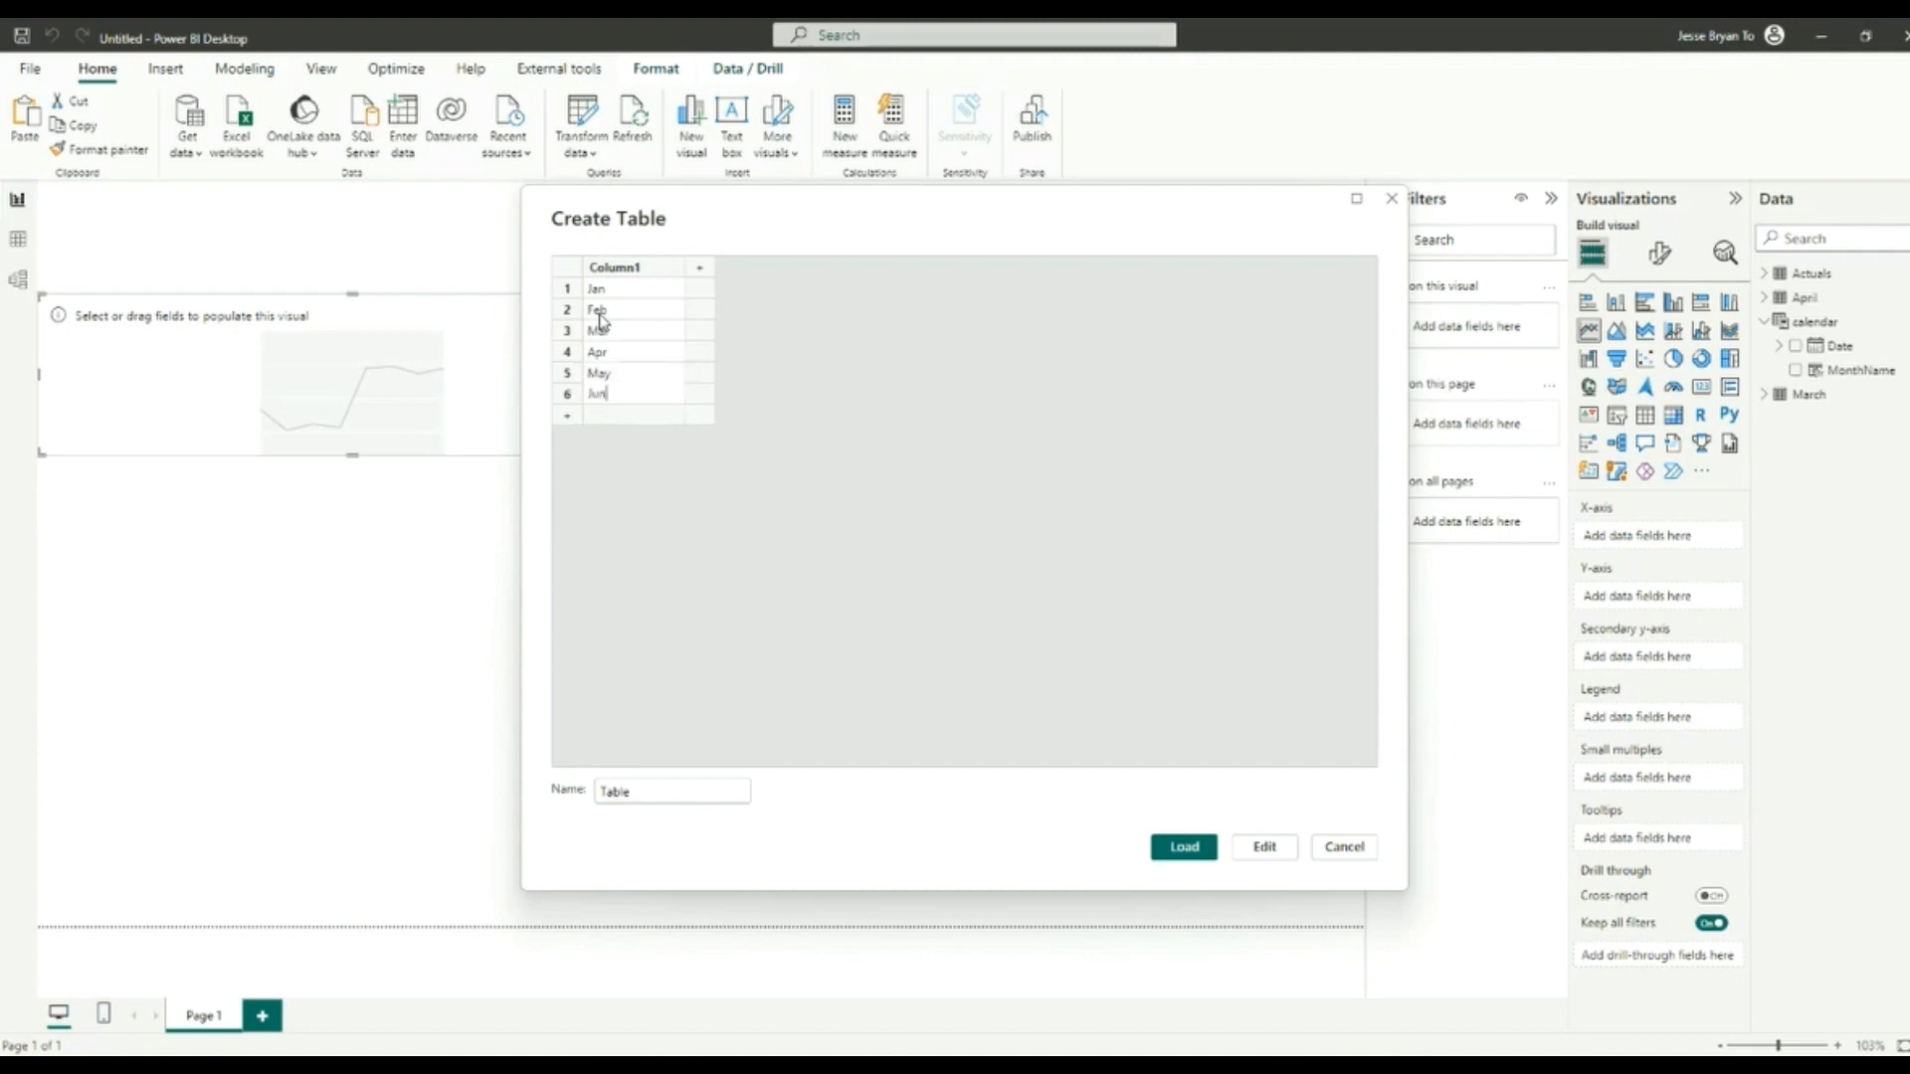
{"action": "type", "text": "Jun"}
{"action": "key", "text": "Return"}
{"action": "type", "text": "J"}
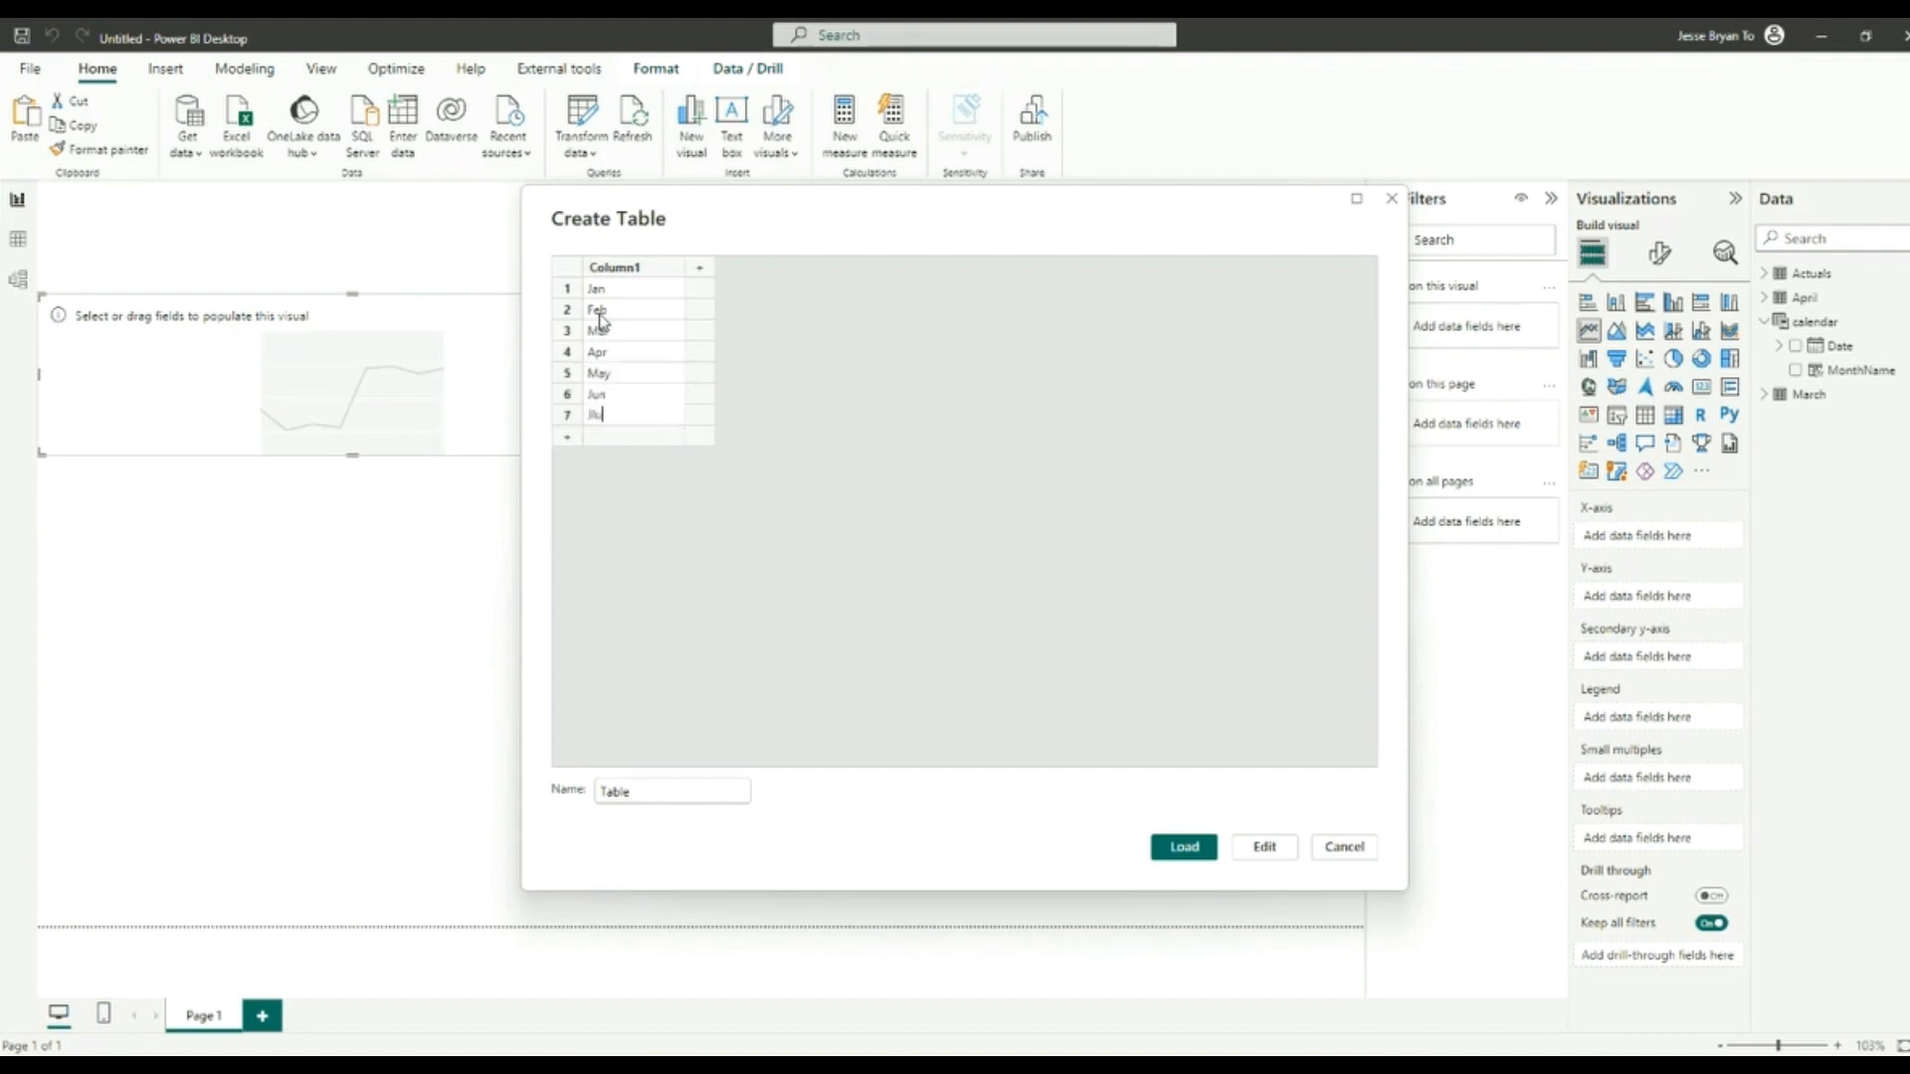
{"action": "type", "text": "ul"}
{"action": "key", "text": "Return"}
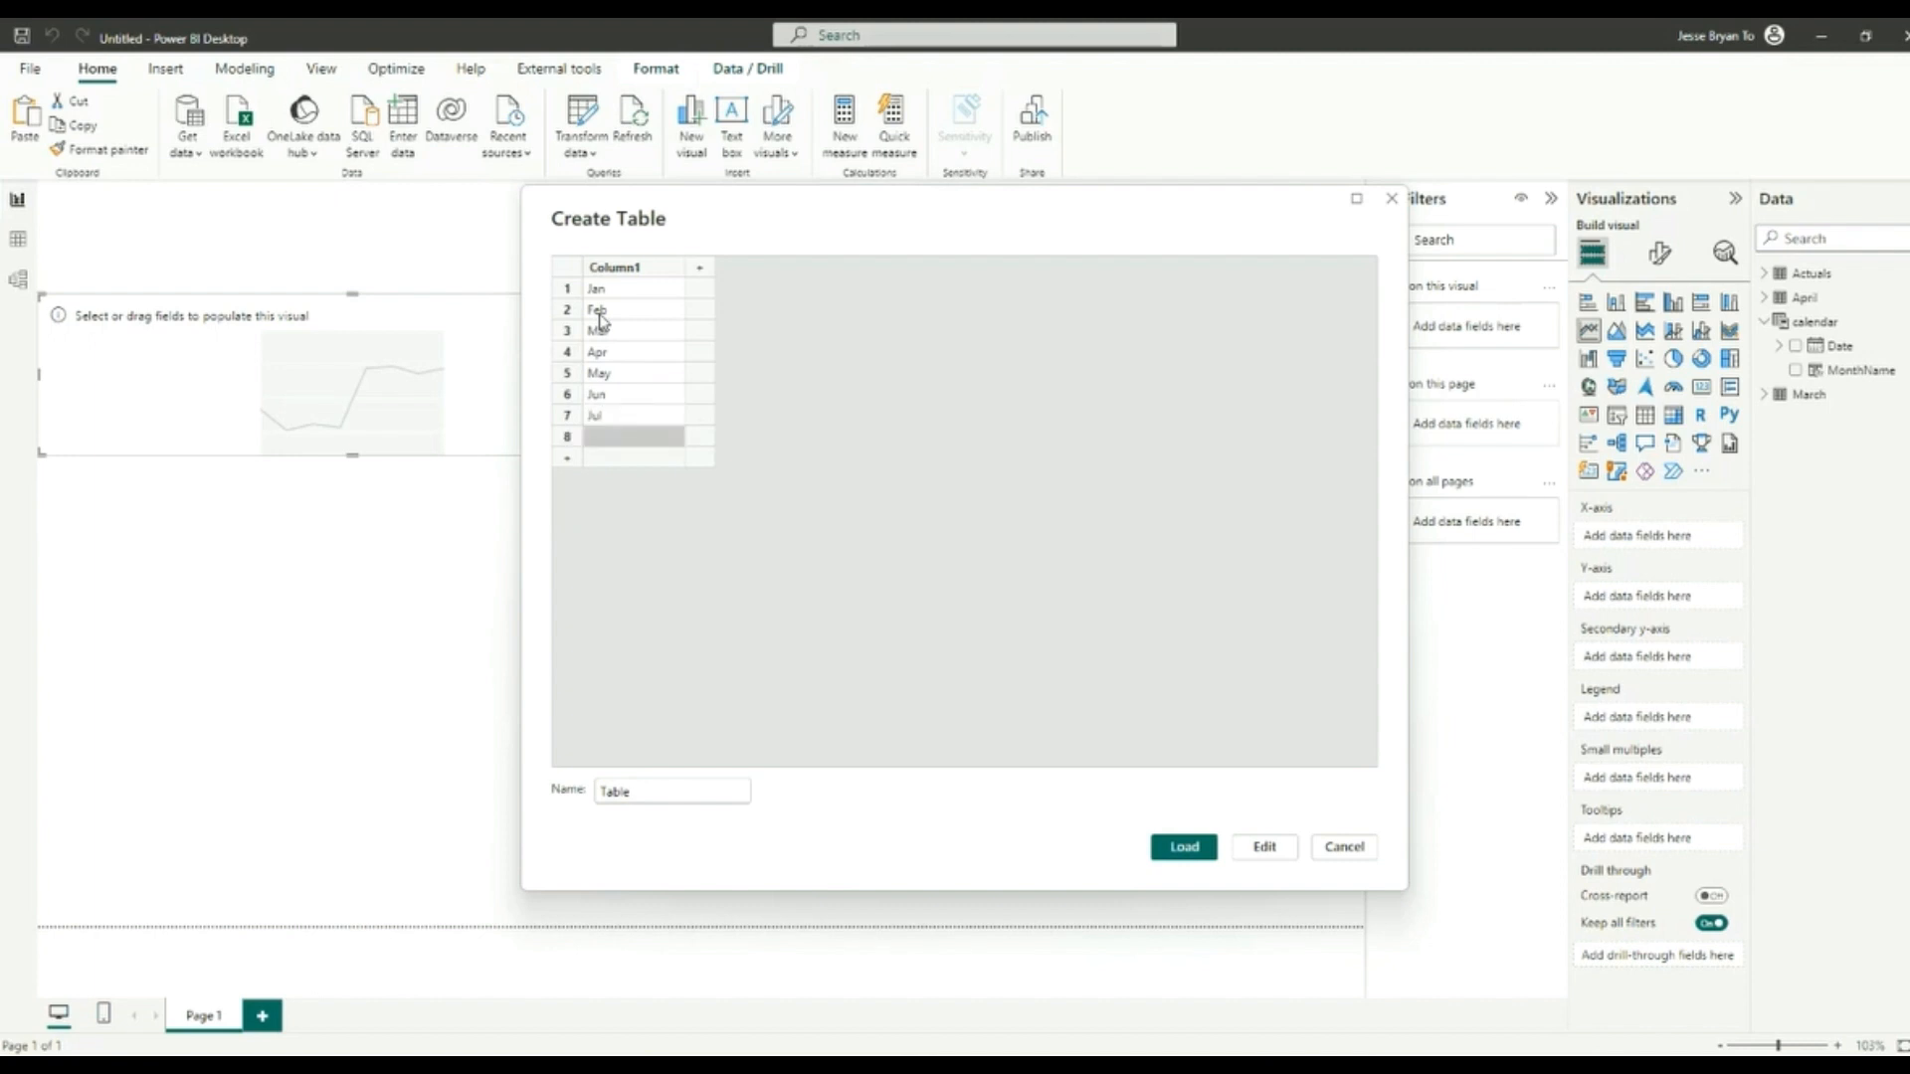
{"action": "type", "text": "Aug"}
{"action": "key", "text": "Return"}
{"action": "type", "text": "Se"}
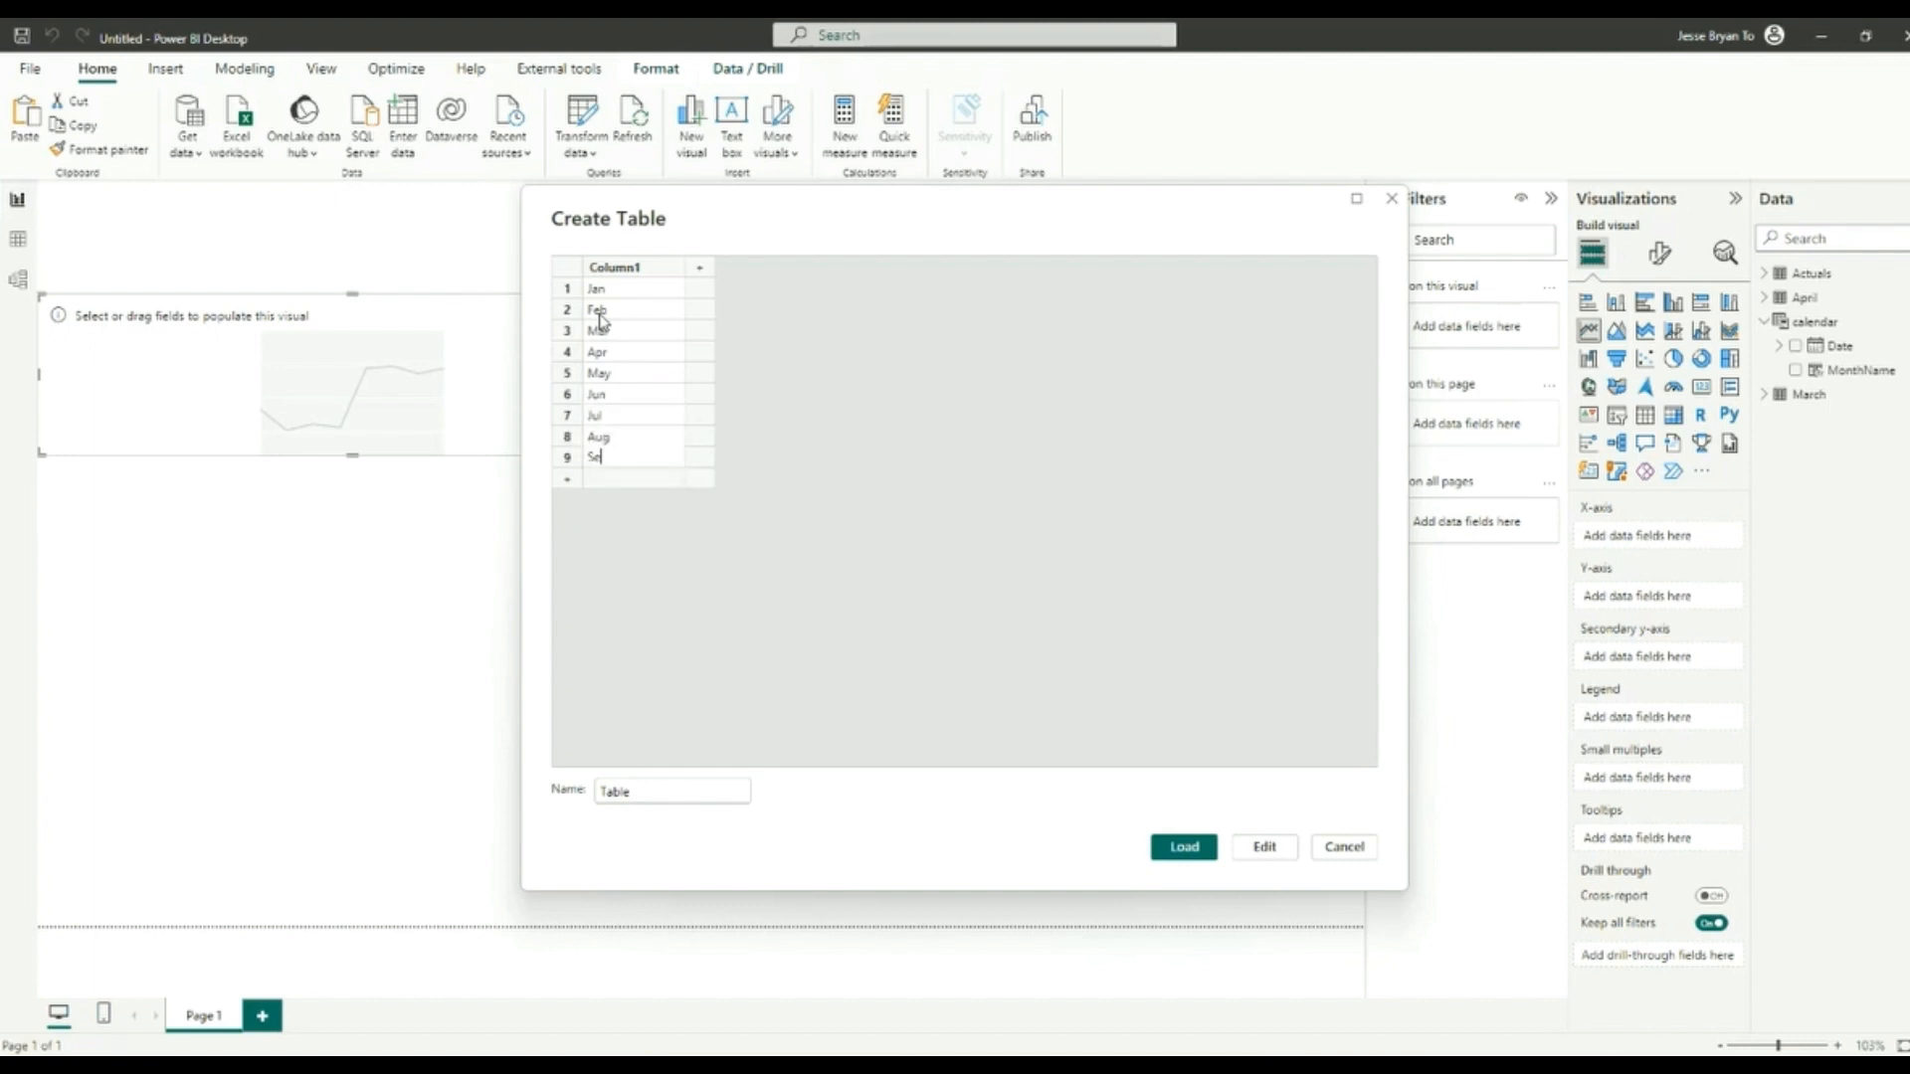
{"action": "type", "text": "p"}
{"action": "key", "text": "Return"}
{"action": "type", "text": "Oct"}
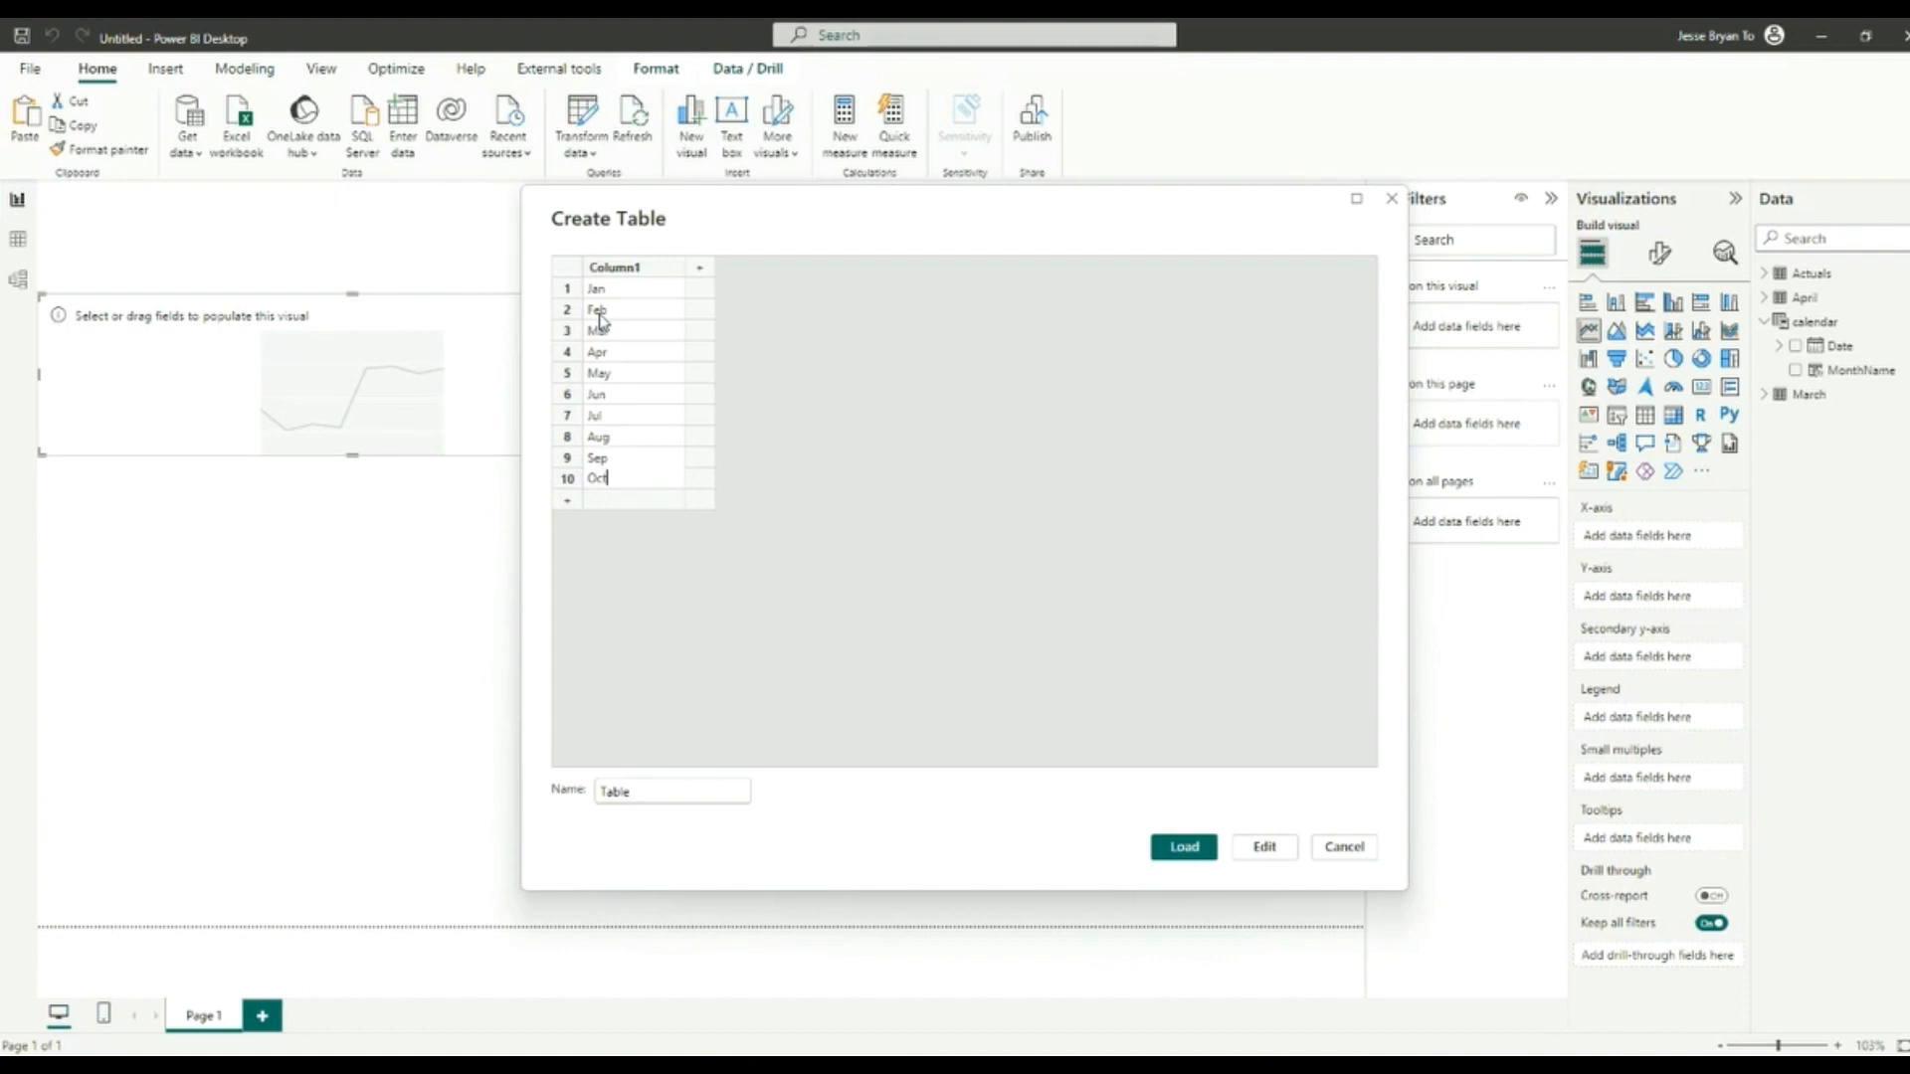
{"action": "key", "text": "Return"}
{"action": "type", "text": "Nov"}
{"action": "key", "text": "Return"}
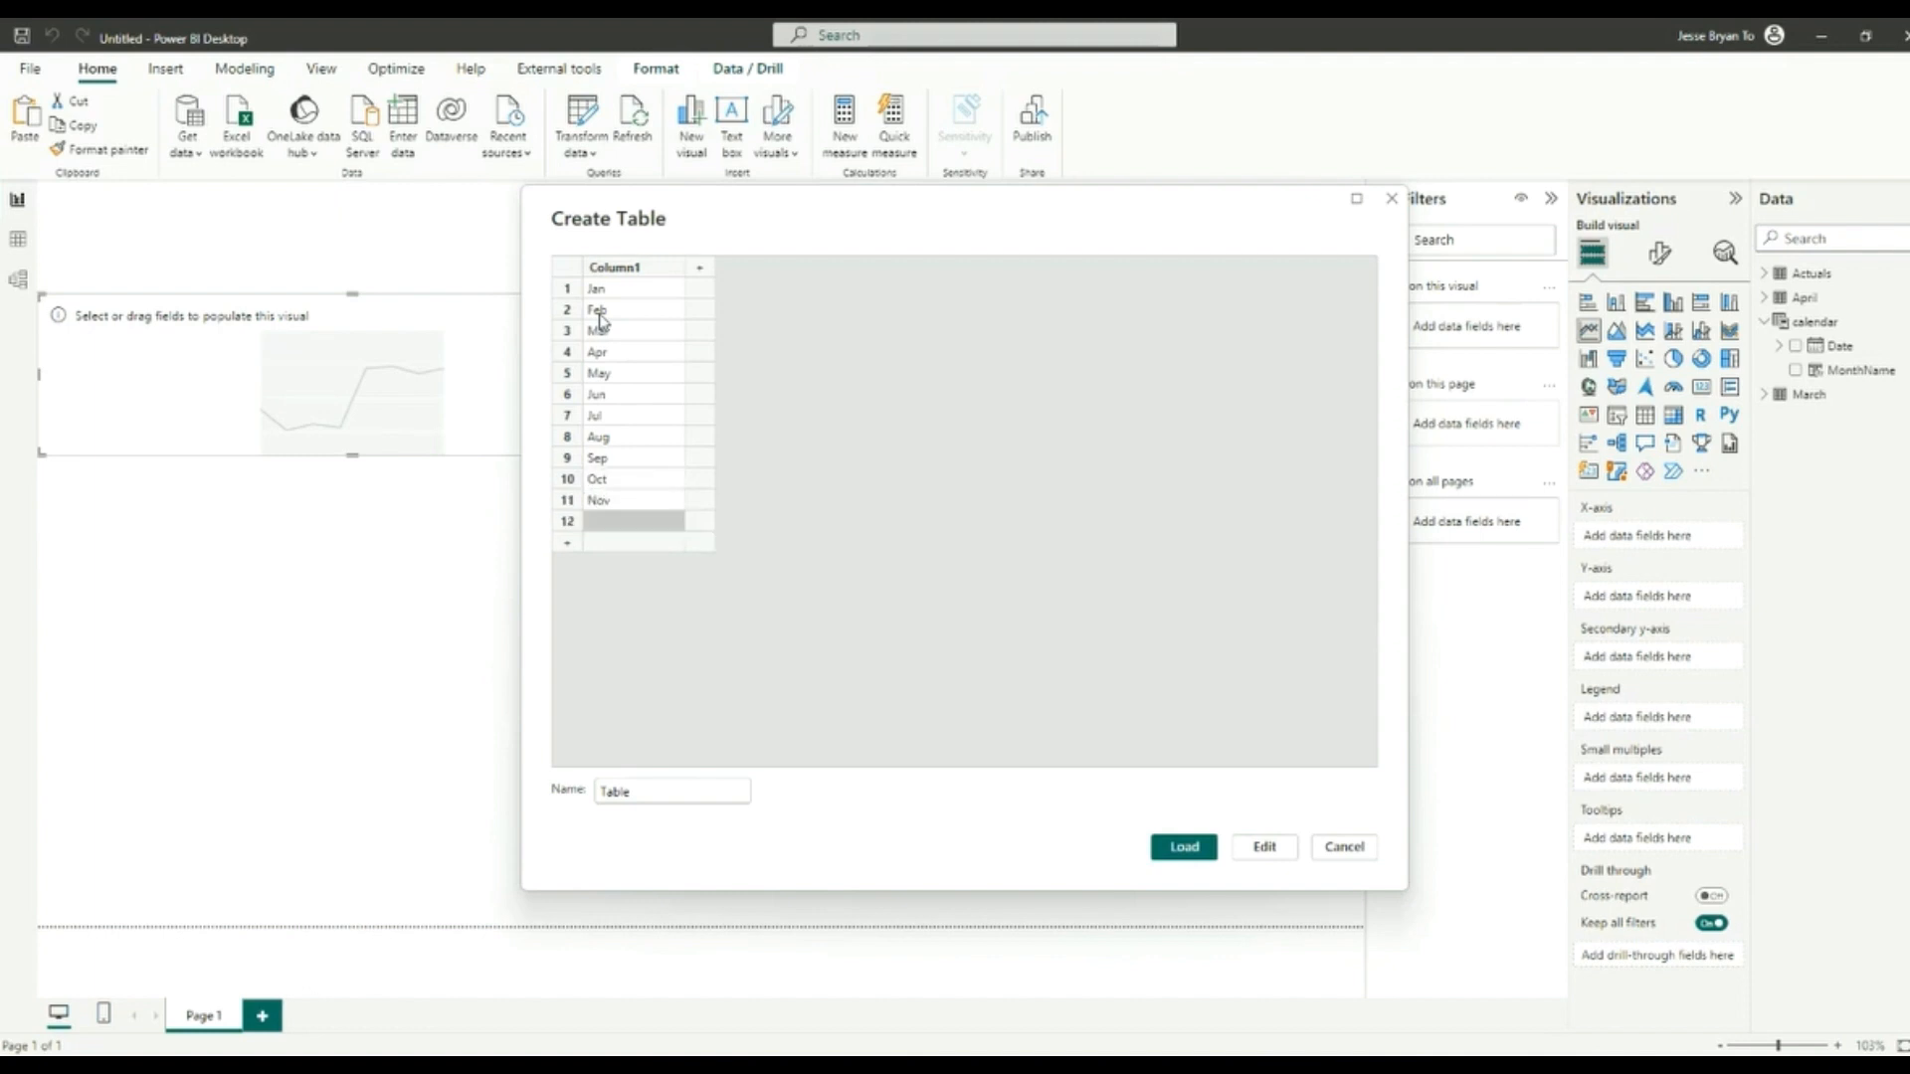
{"action": "type", "text": "D"}
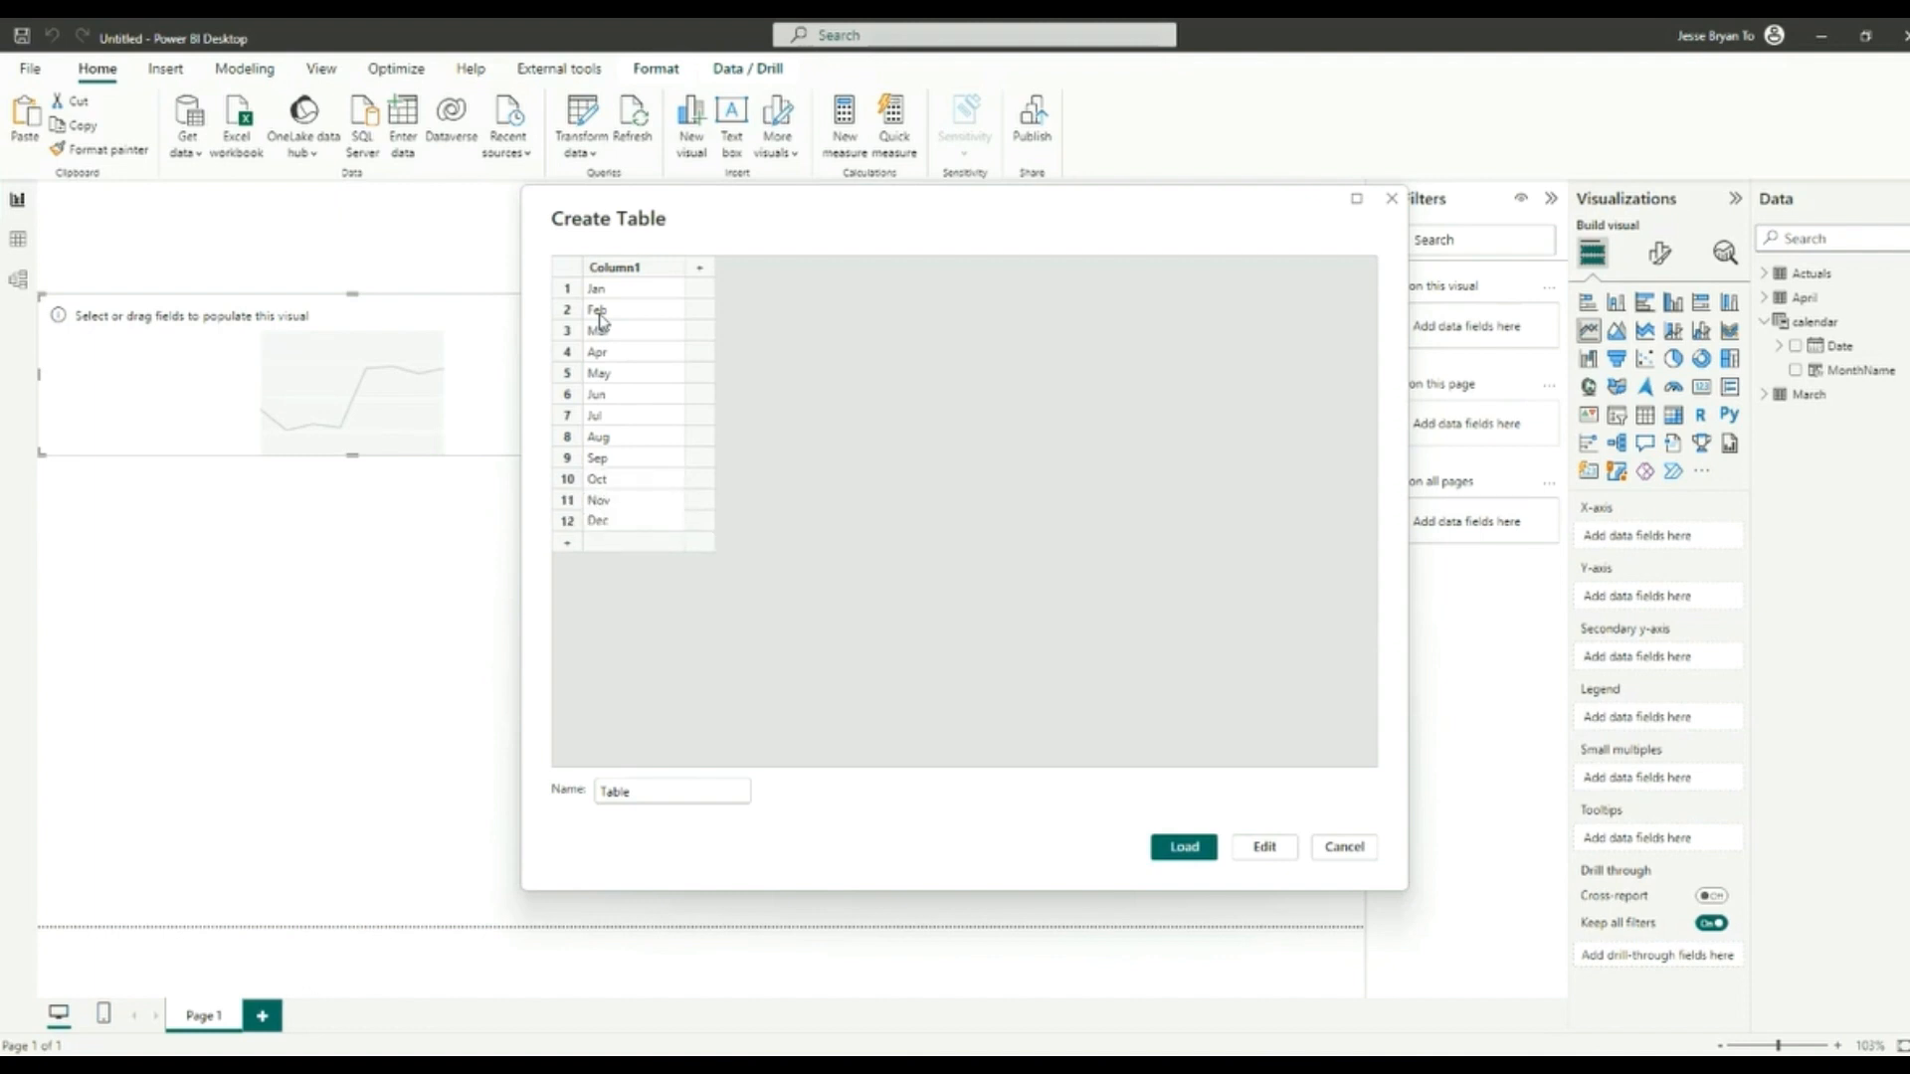
{"action": "type", "text": "ec"}
Step: Add a second column to the new table and number the months 1 to 12, starting at Jan
{"action": "key", "text": "Tab"}
{"action": "key", "text": "Up"}
{"action": "key", "text": "Up"}
{"action": "key", "text": "Up"}
{"action": "key", "text": "Up"}
{"action": "key", "text": "Up"}
{"action": "key", "text": "Up"}
{"action": "key", "text": "Up"}
{"action": "key", "text": "Up"}
{"action": "key", "text": "Up"}
{"action": "key", "text": "Up"}
{"action": "key", "text": "Up"}
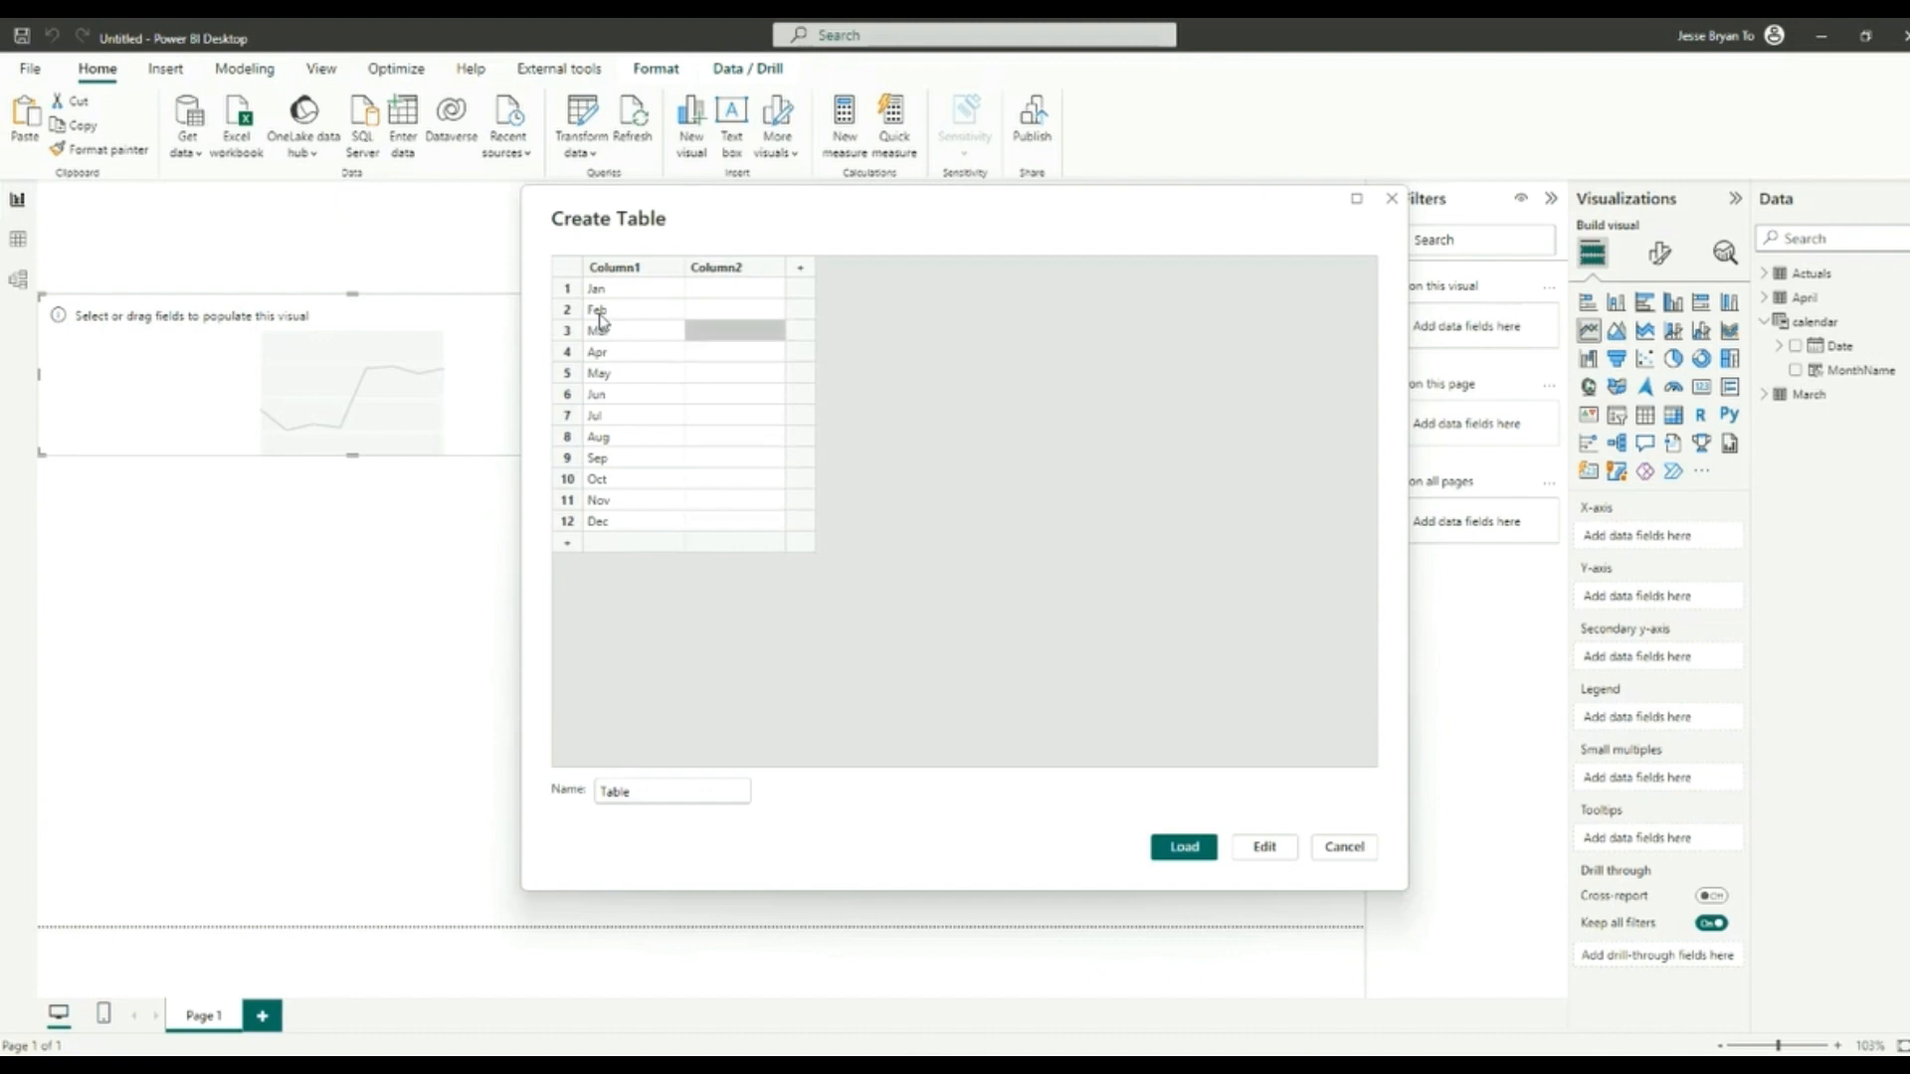
{"action": "type", "text": "1 2"}
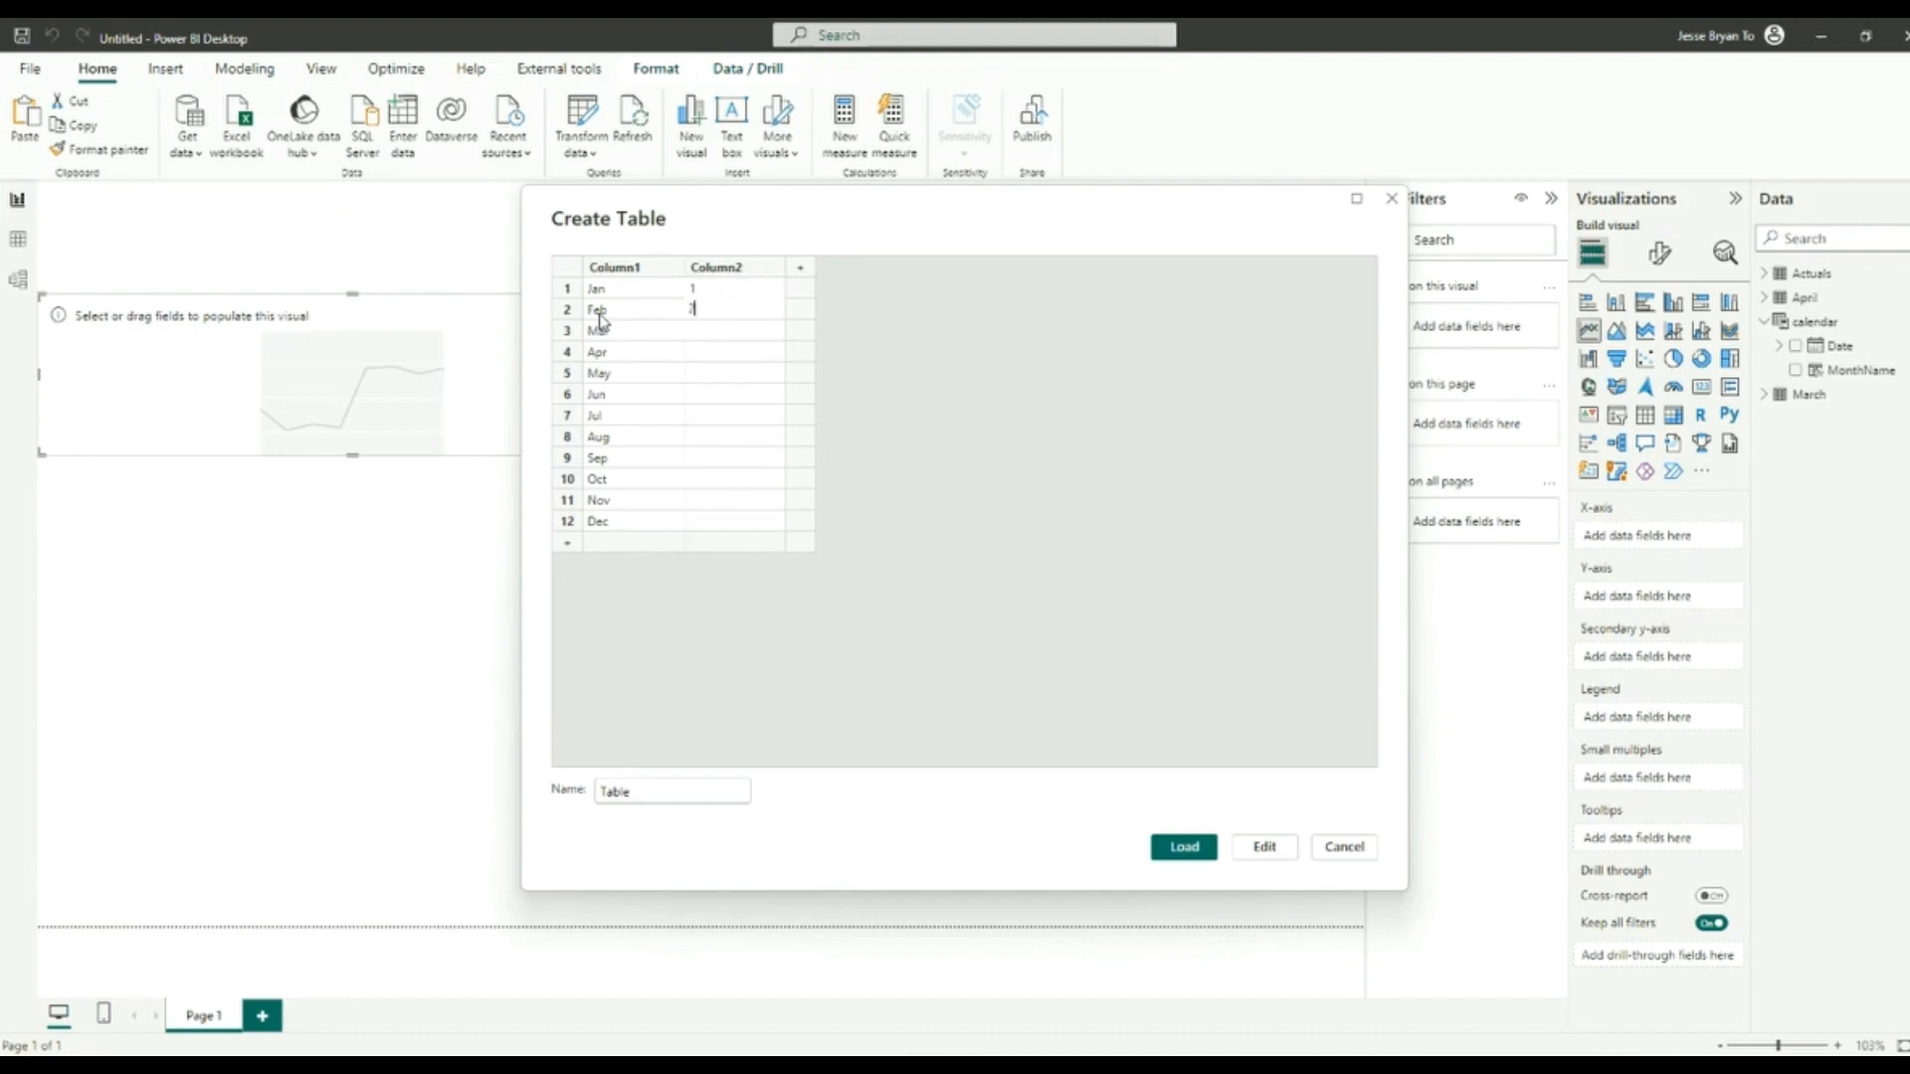
{"action": "key", "text": "Return"}
{"action": "type", "text": "3"}
{"action": "key", "text": "Return"}
{"action": "type", "text": "4"}
{"action": "key", "text": "Return"}
{"action": "type", "text": "5"}
{"action": "key", "text": "Return"}
{"action": "type", "text": "6"}
{"action": "key", "text": "Return"}
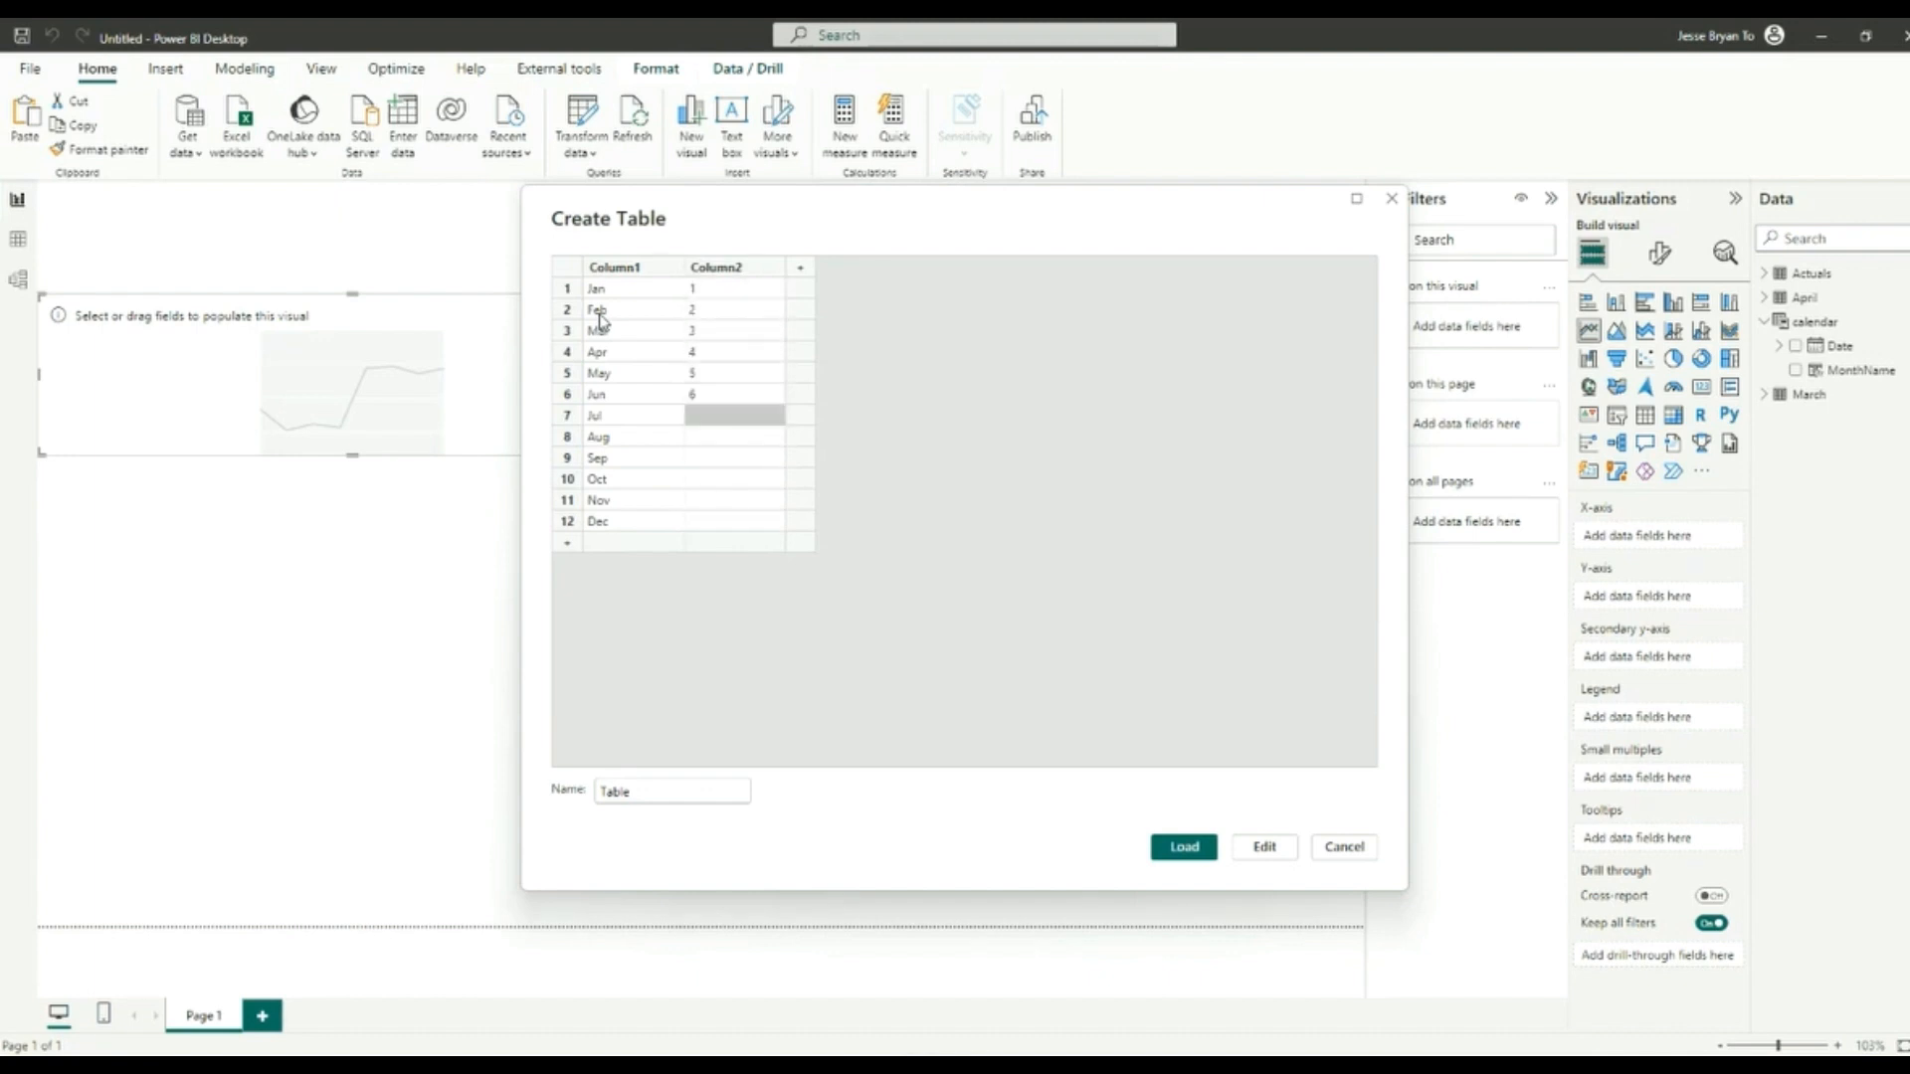
{"action": "type", "text": "7"}
{"action": "key", "text": "Return"}
{"action": "type", "text": "8"}
{"action": "key", "text": "Return"}
{"action": "type", "text": "9"}
{"action": "key", "text": "Return"}
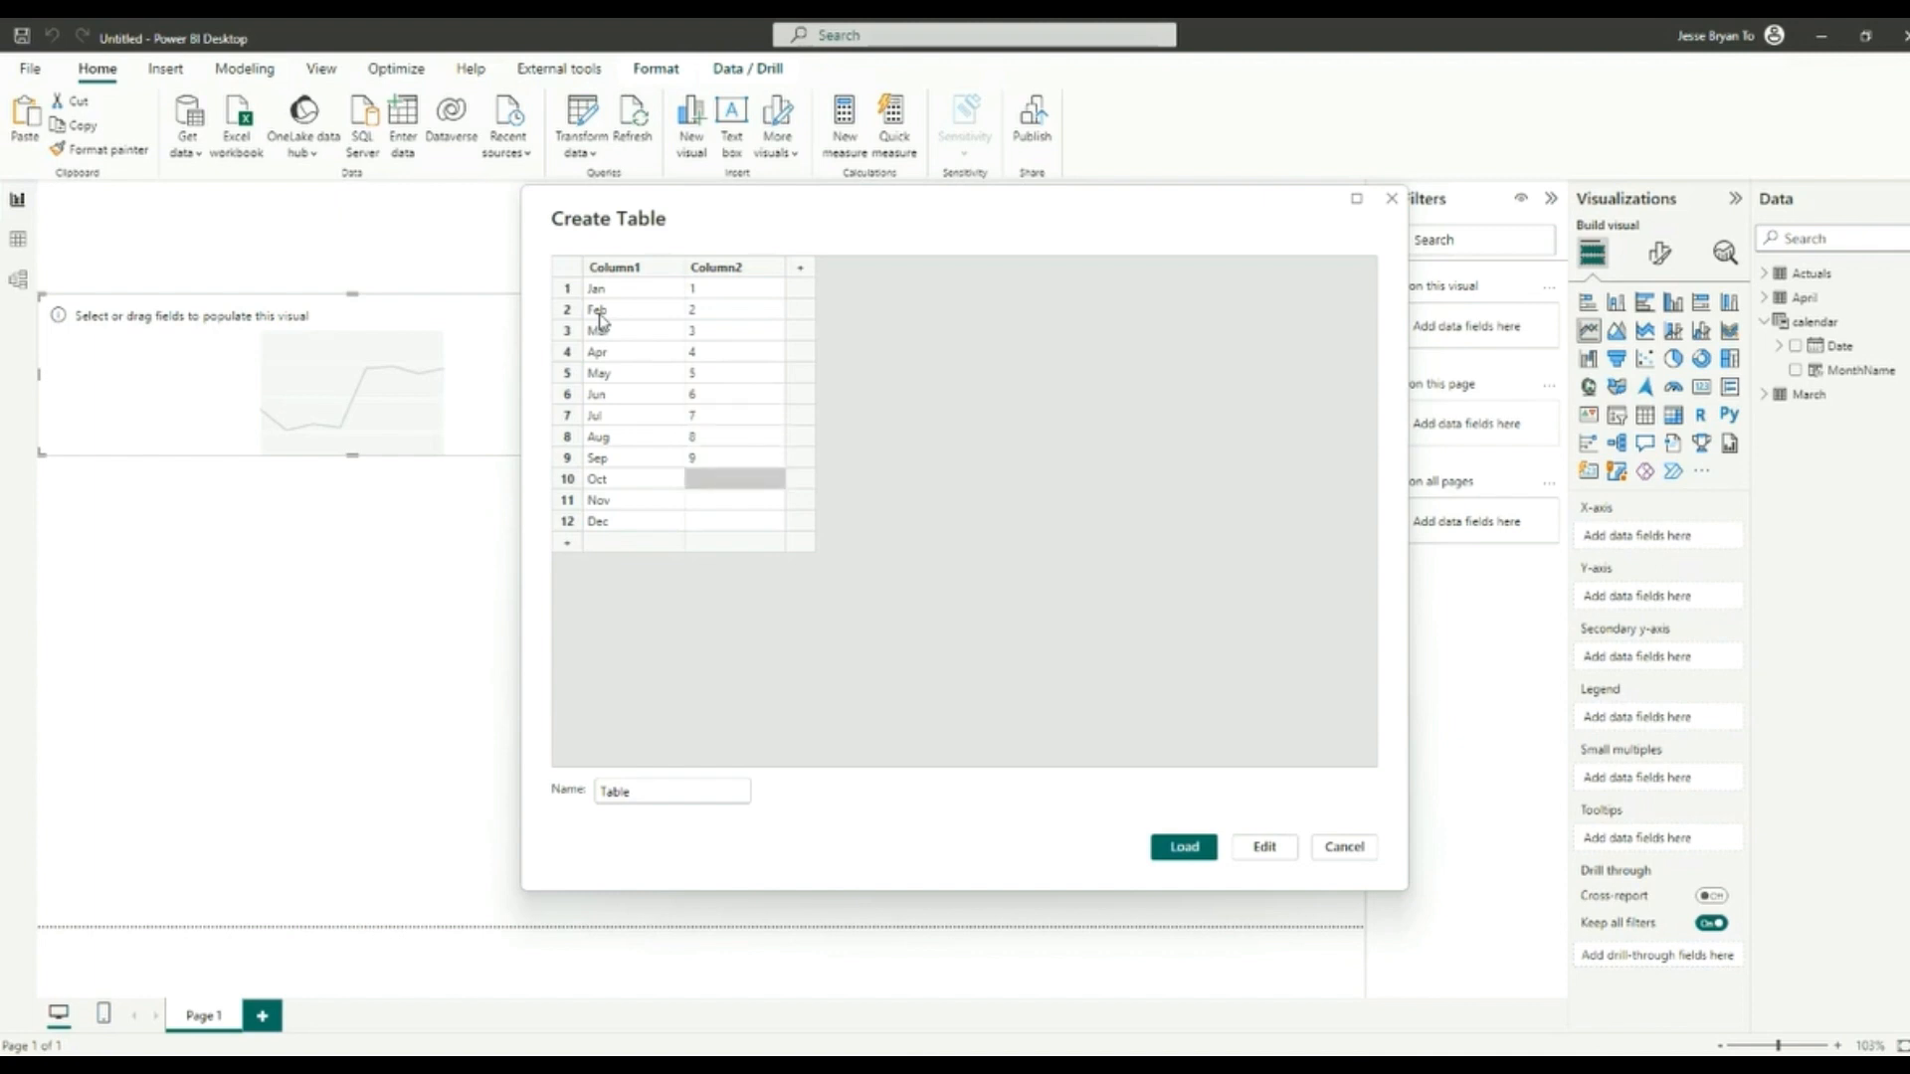
{"action": "type", "text": "10"}
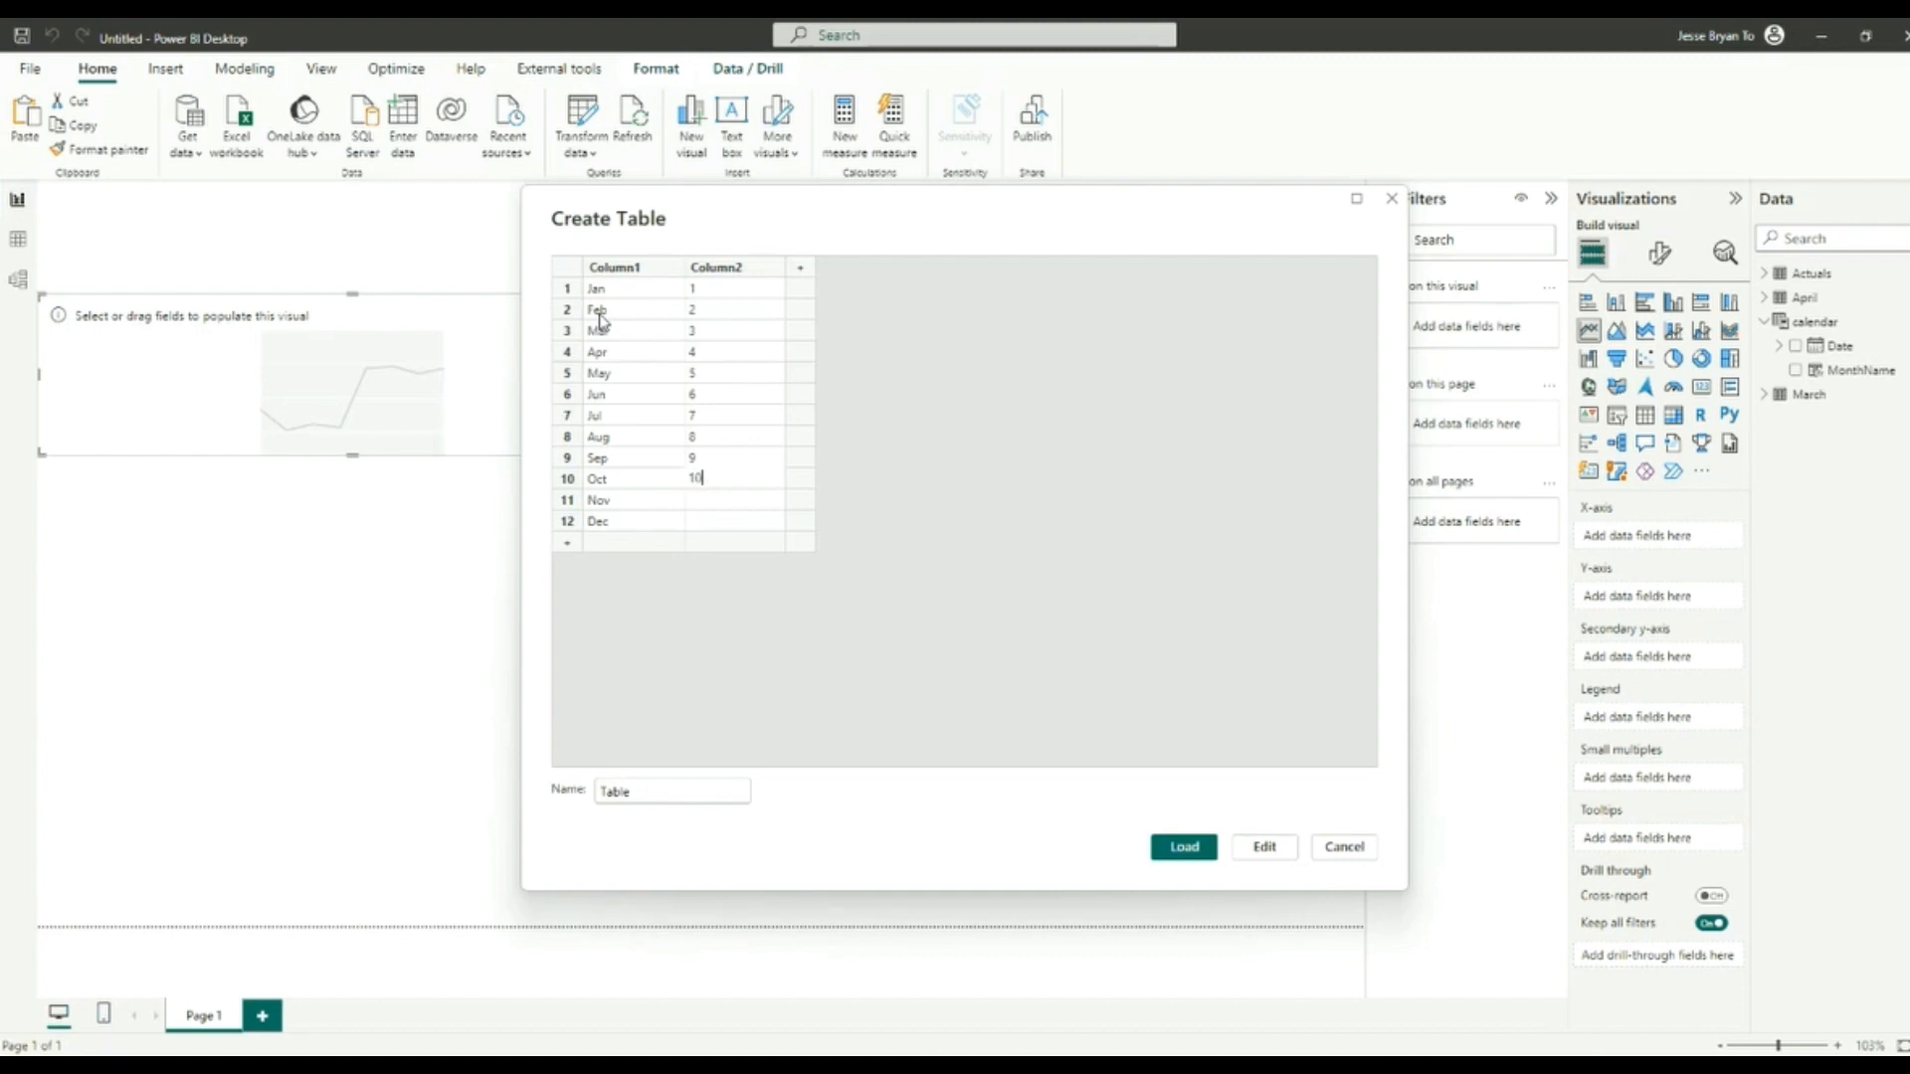
{"action": "key", "text": "Return"}
{"action": "type", "text": "11"}
{"action": "key", "text": "Return"}
{"action": "type", "text": "1"}
Step: Rename the new table's first column to MonthName and its second column to Index
{"action": "double_click", "coordinate": [605, 269]}
{"action": "type", "text": "M"}
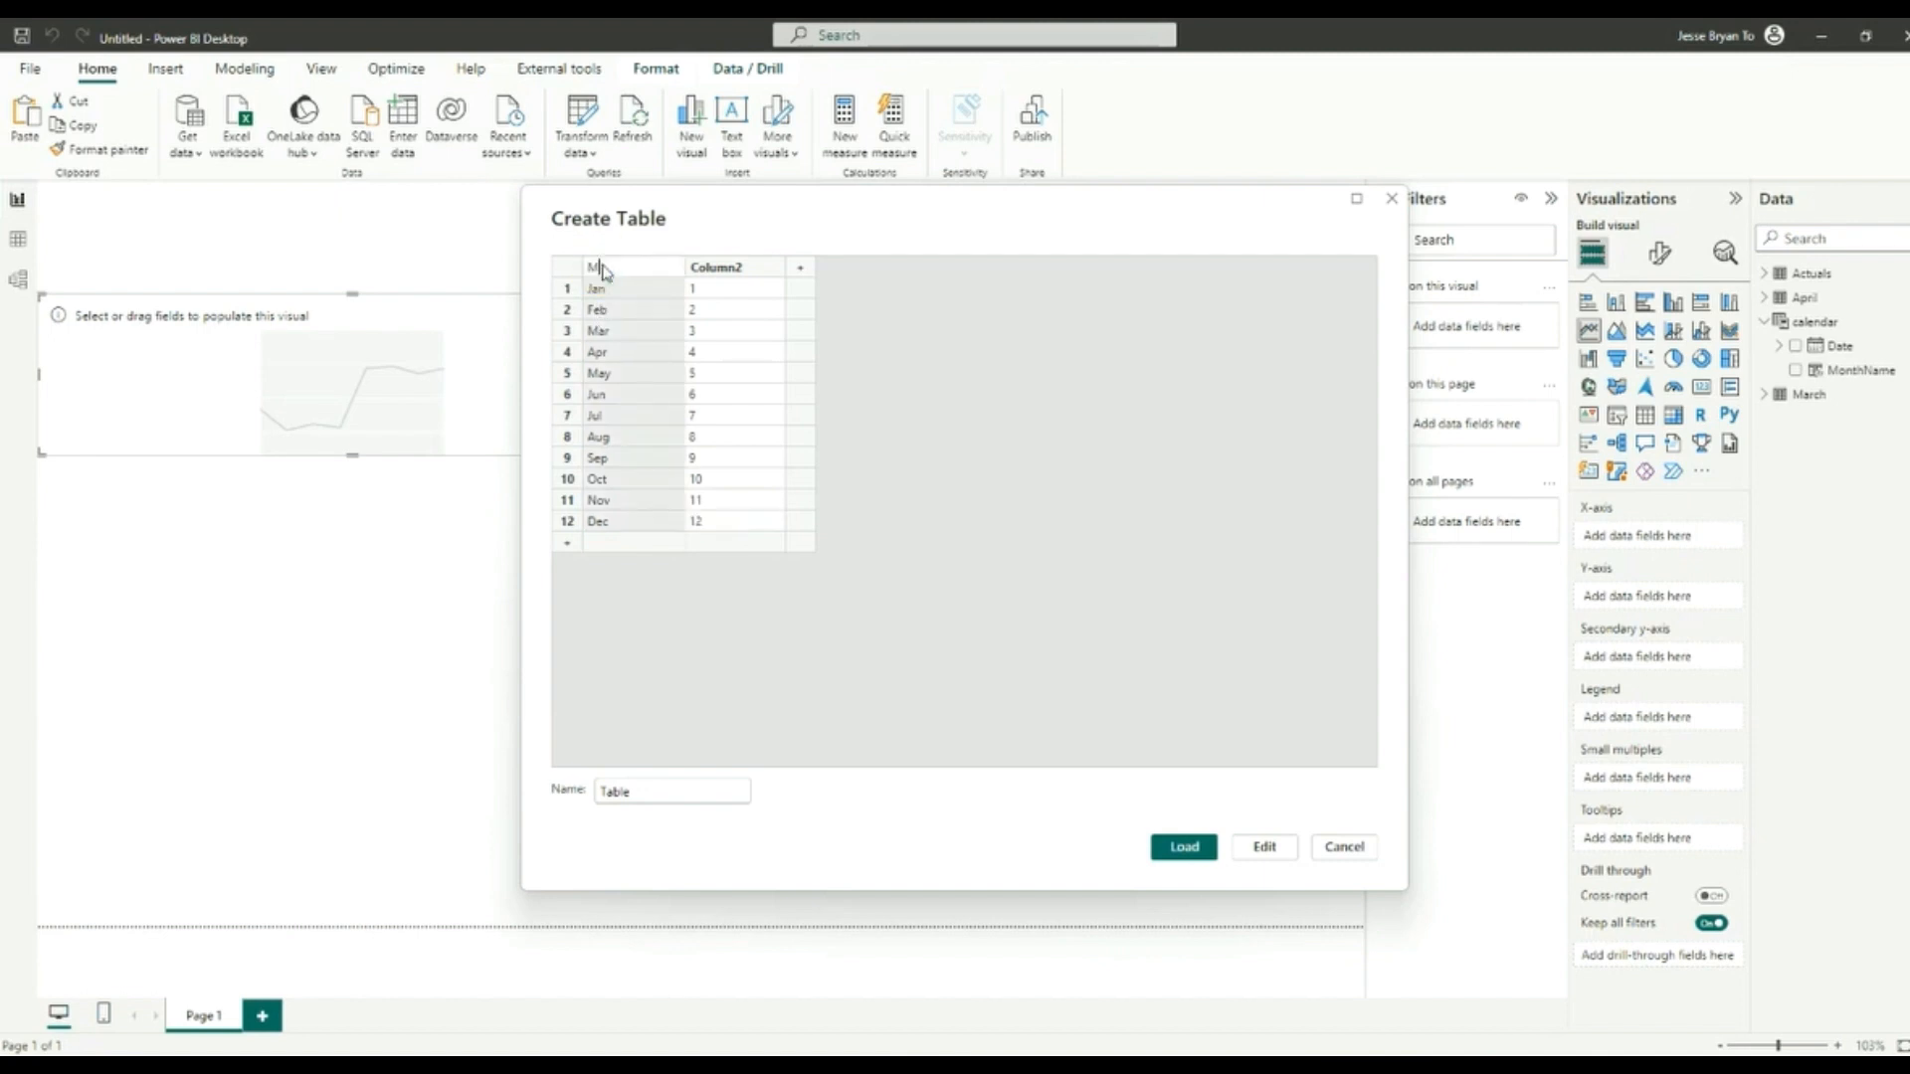
{"action": "type", "text": "onthName"}
{"action": "double_click", "coordinate": [722, 270]}
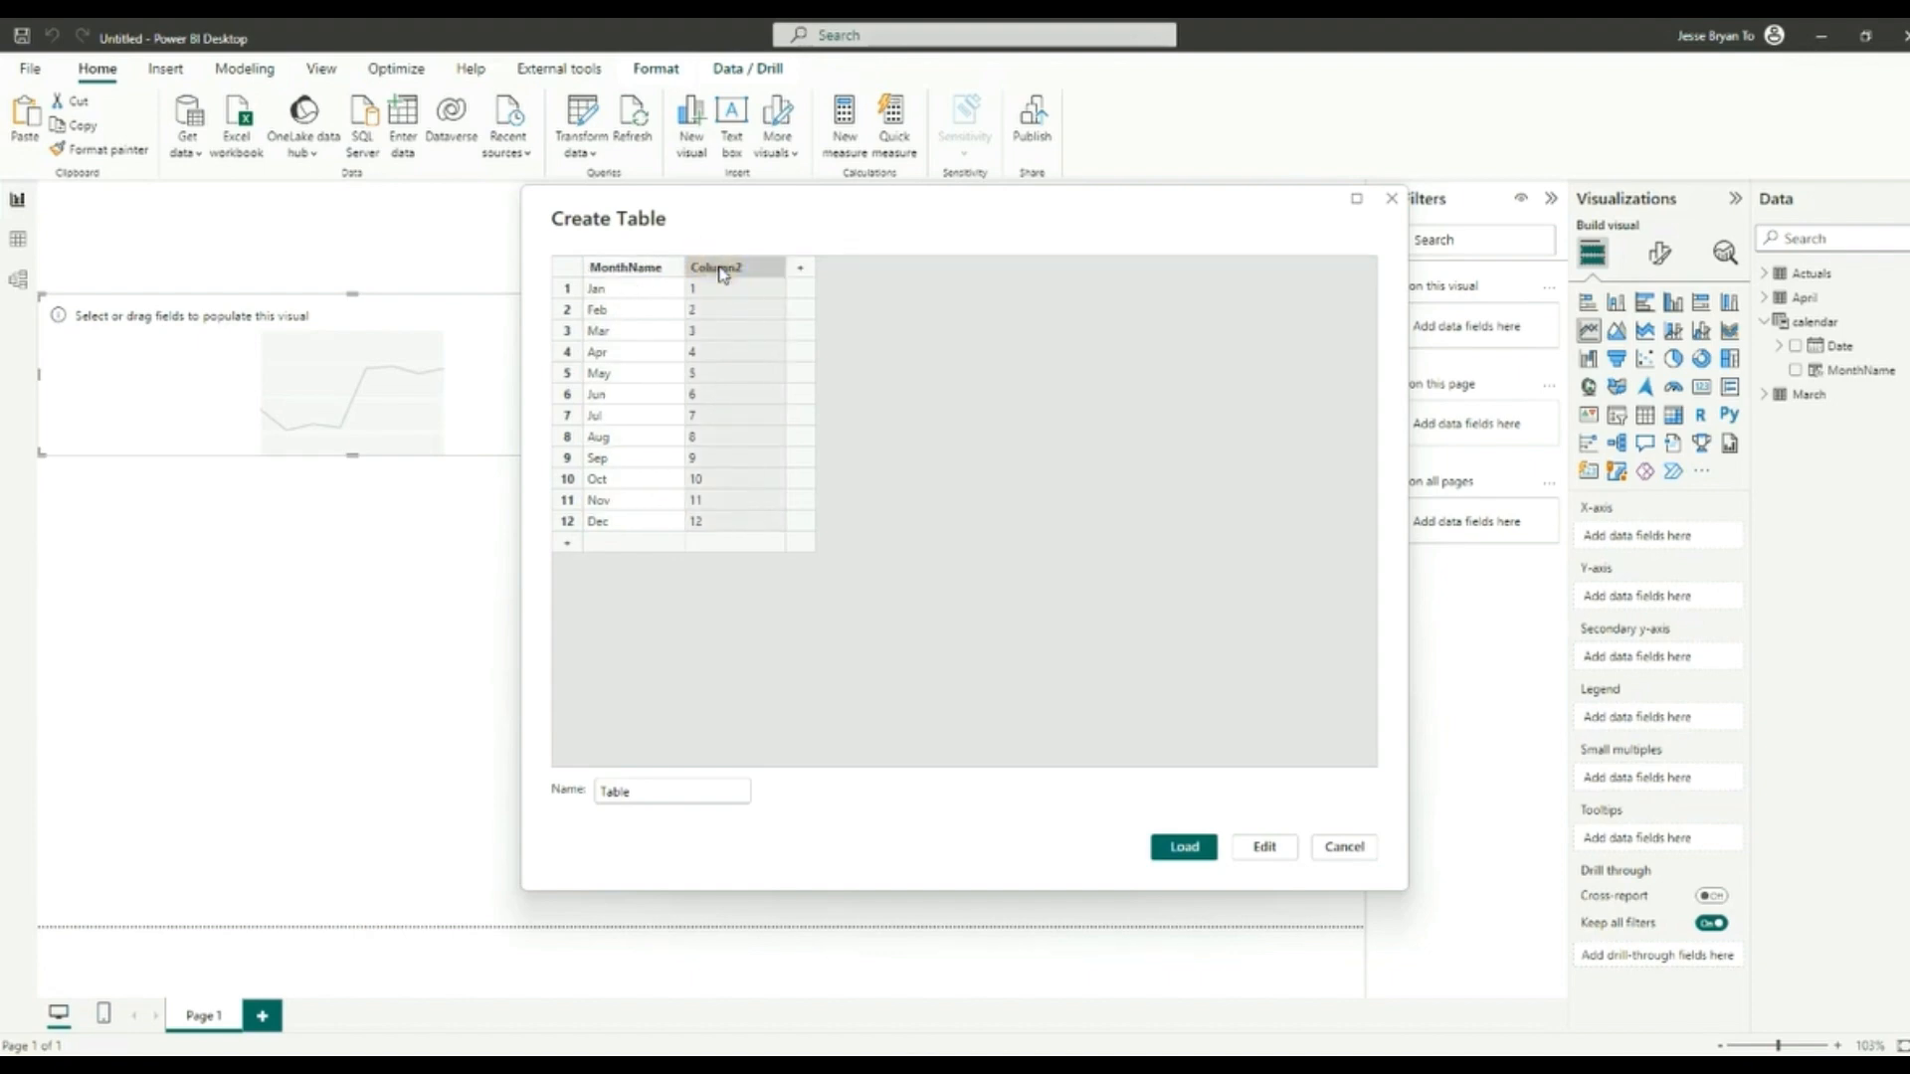
{"action": "type", "text": "Index"}
{"action": "left_click", "coordinate": [713, 331]}
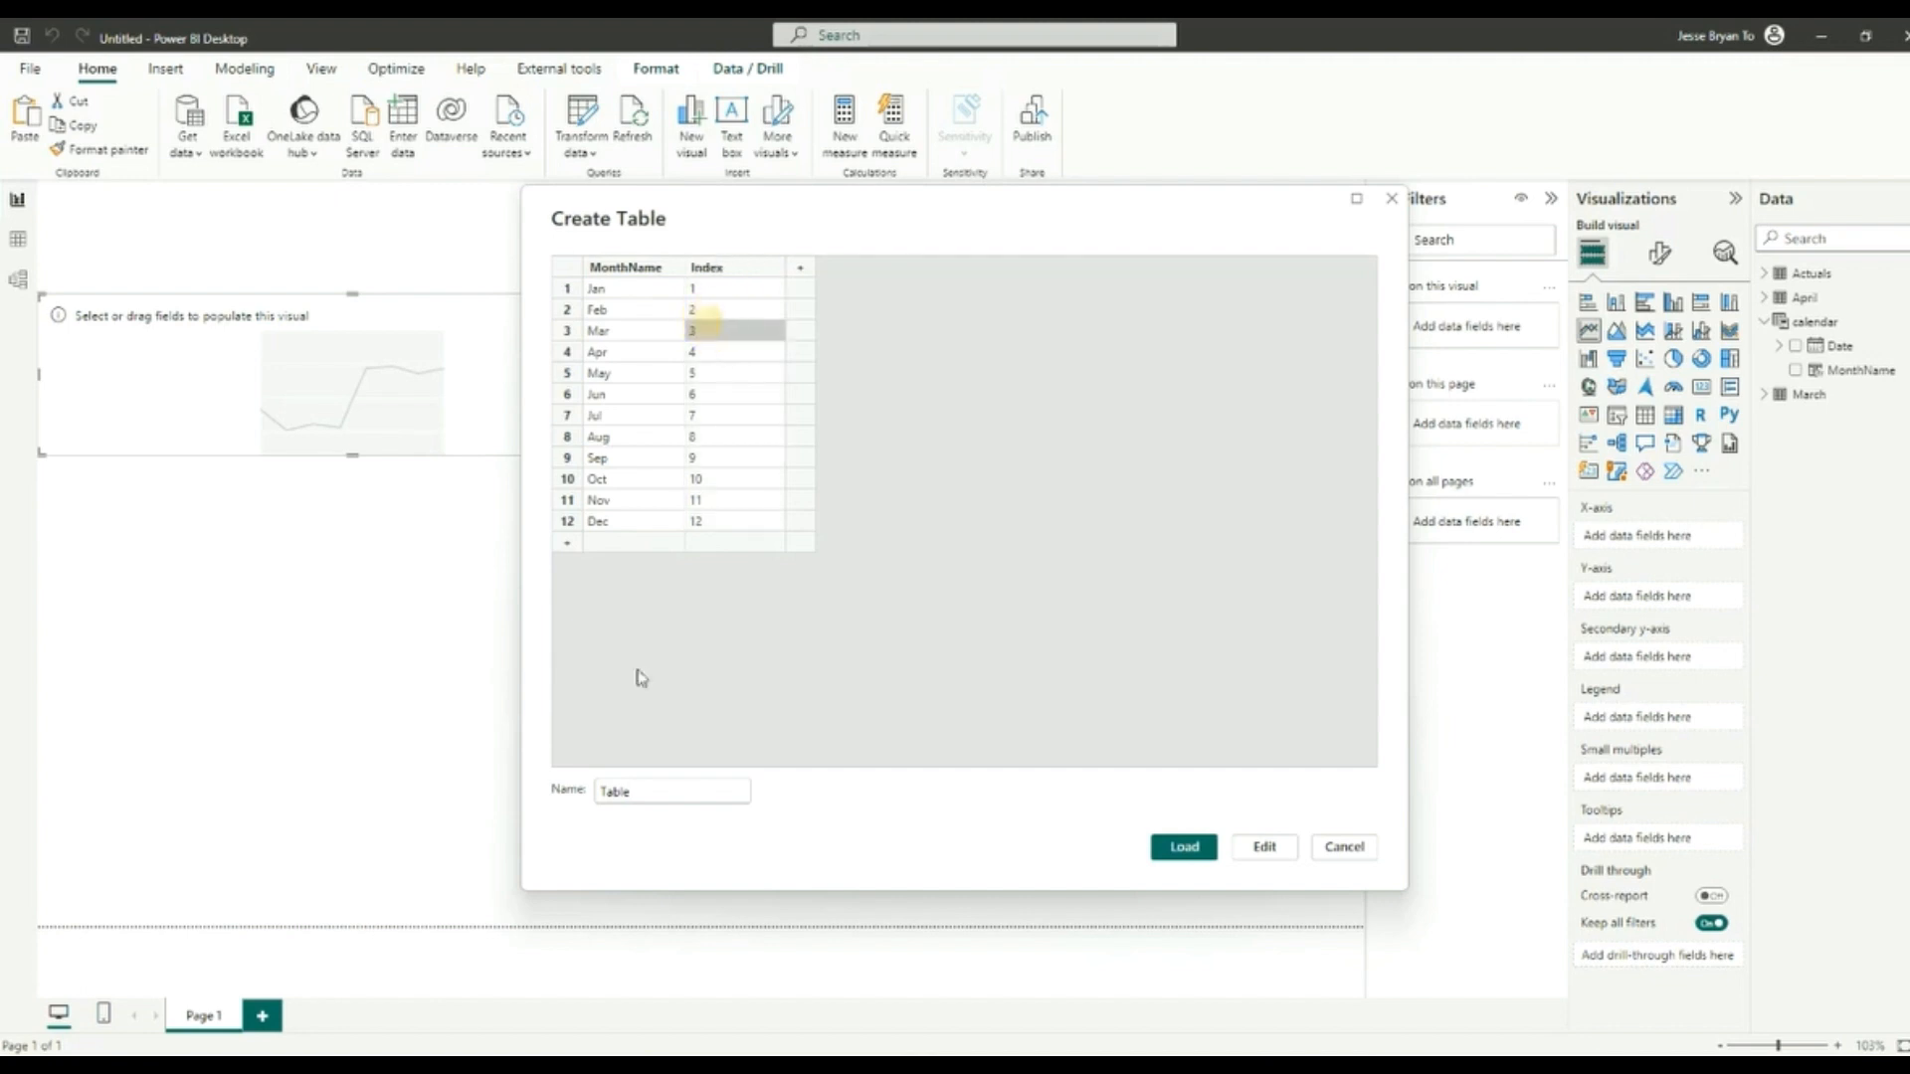
Step: Name the new month table MonthName and load it into the model
{"action": "double_click", "coordinate": [612, 792]}
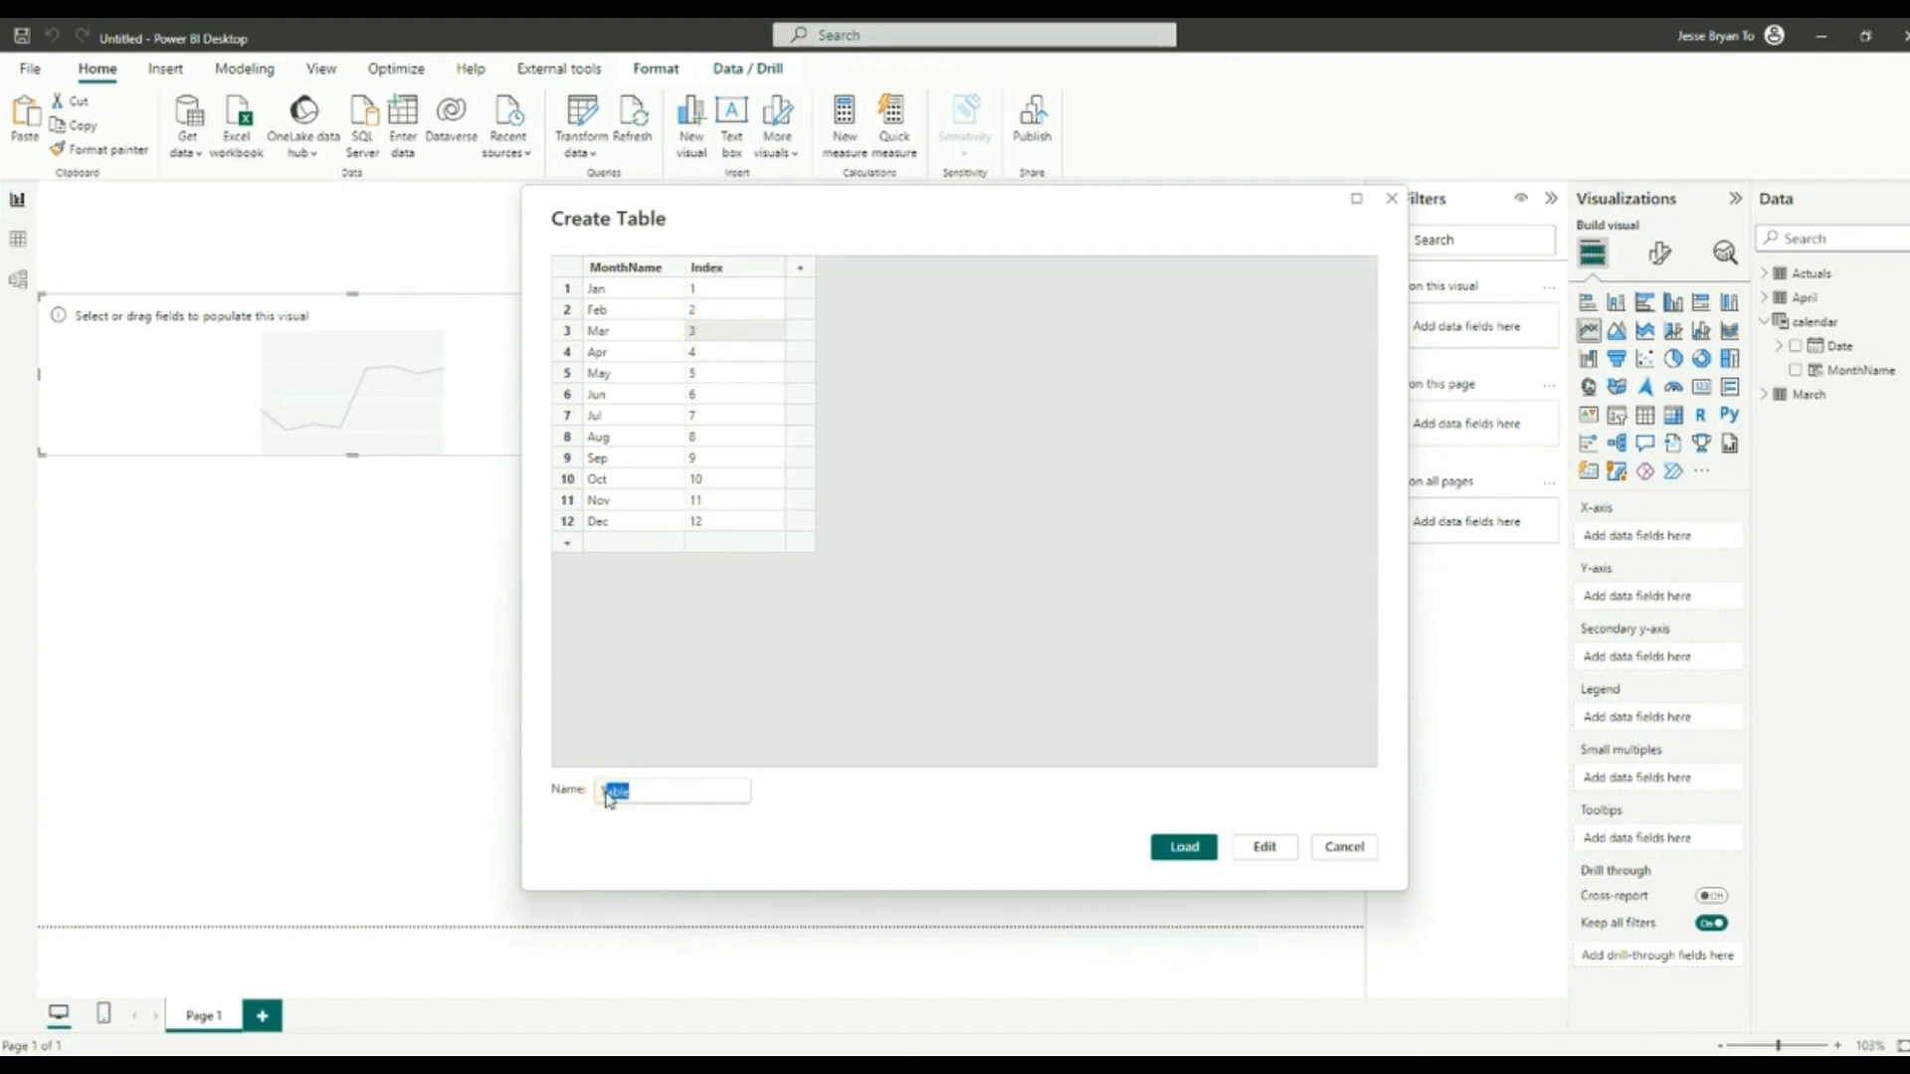
{"action": "key", "text": "BackSpace"}
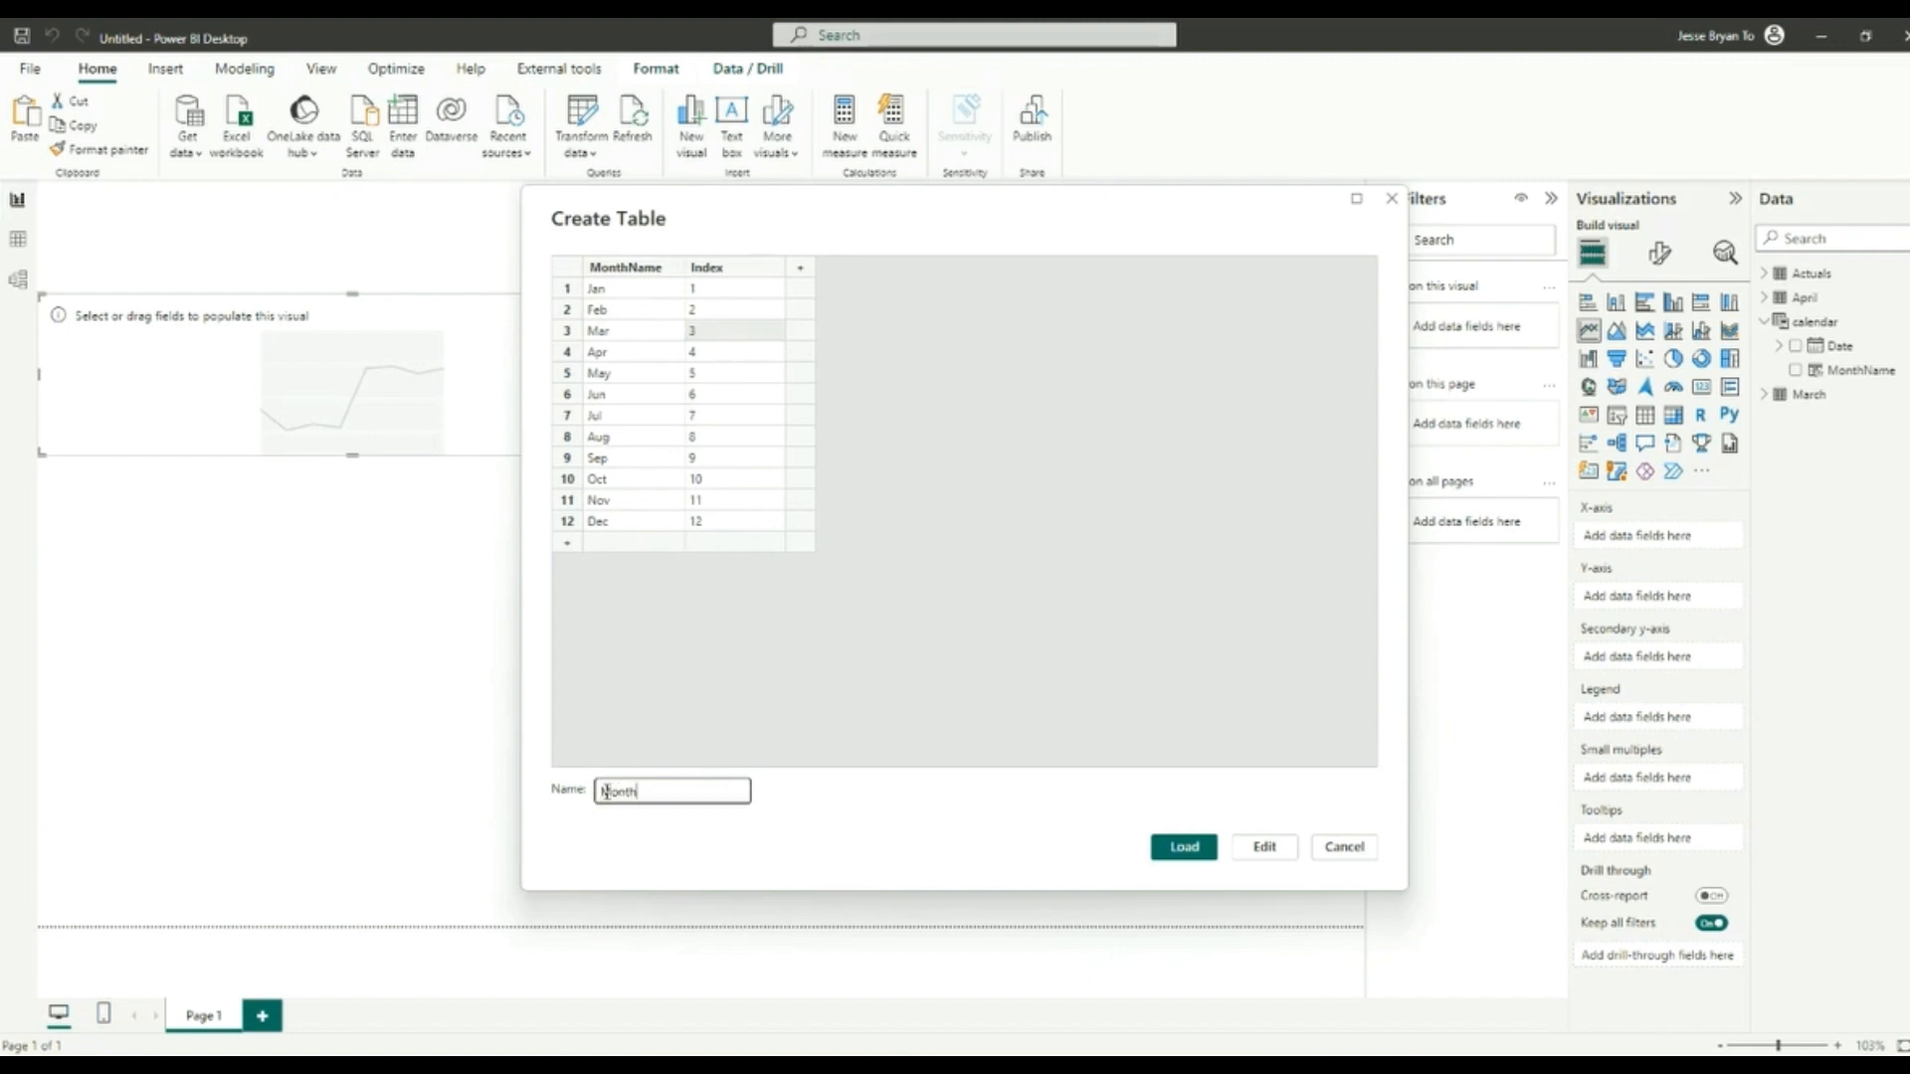
{"action": "type", "text": "MonthName"}
{"action": "left_click", "coordinate": [1179, 852]}
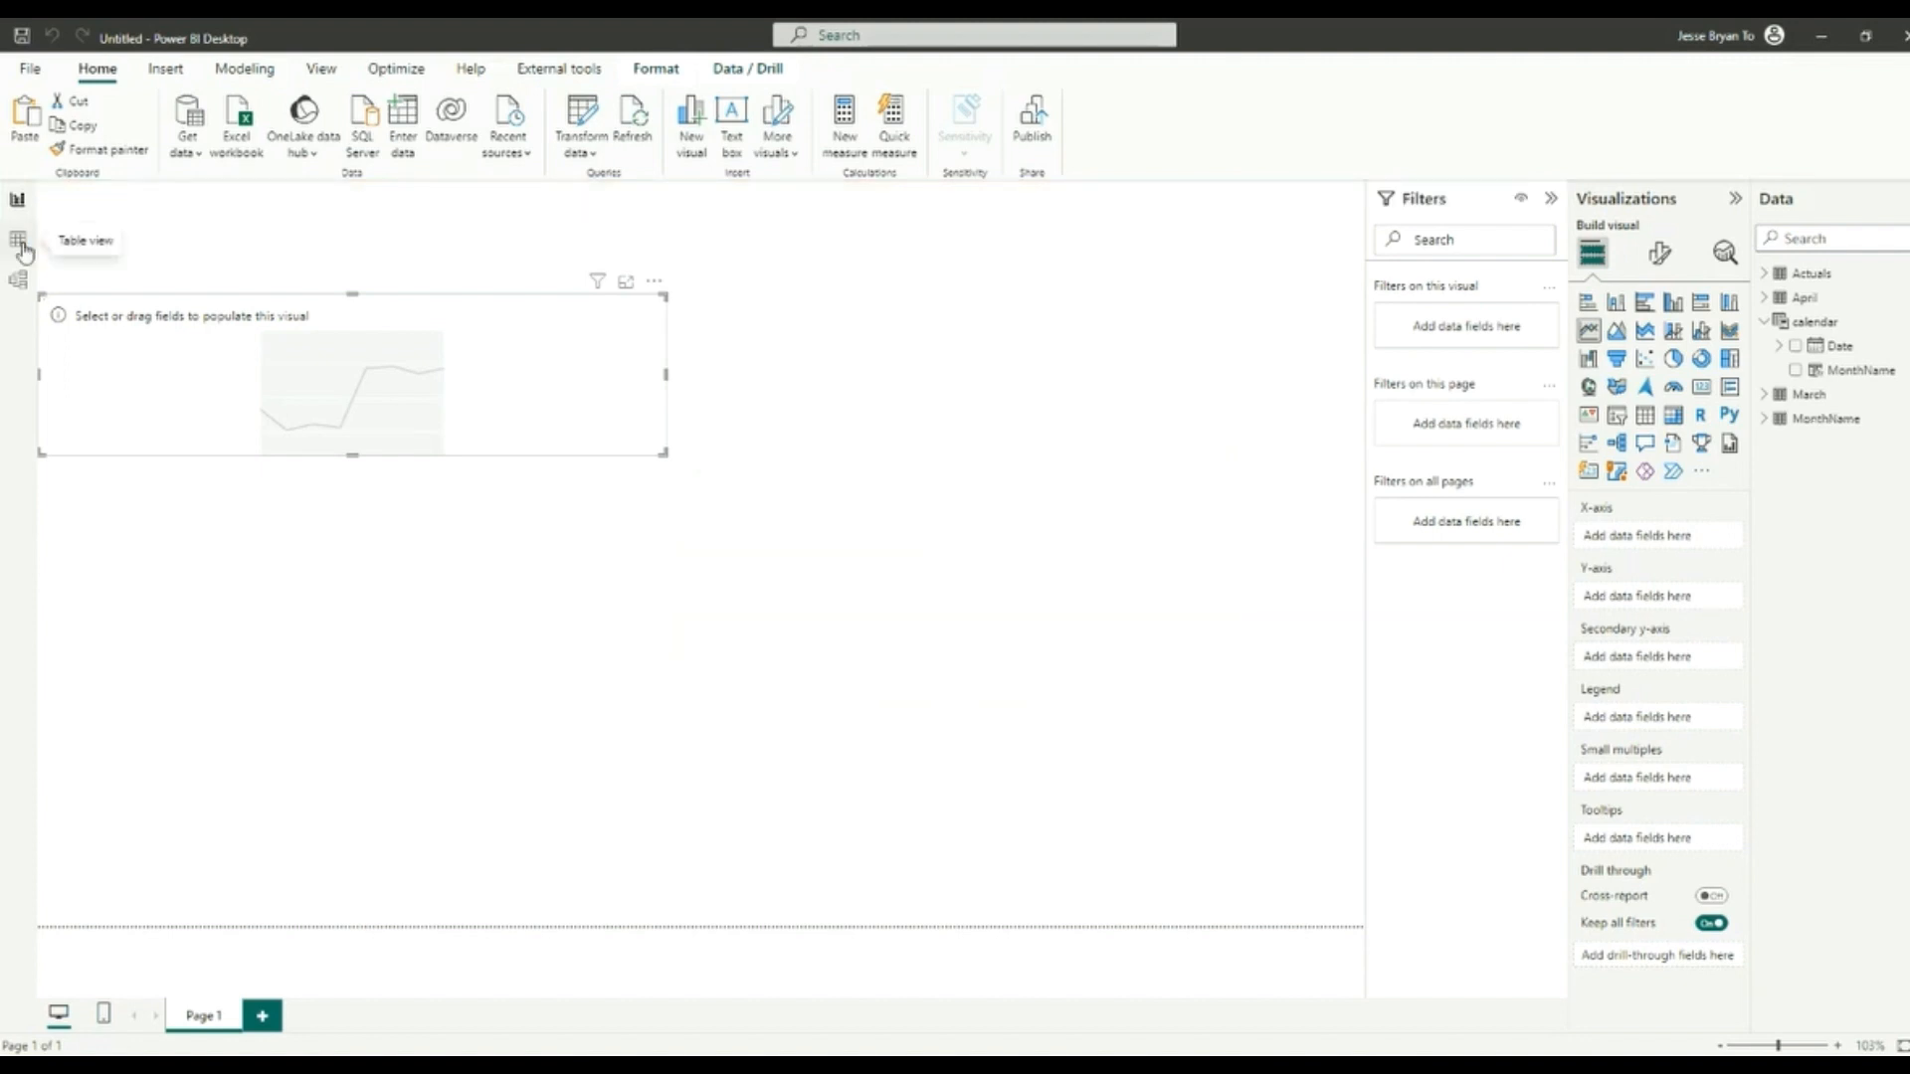
Step: In the model view, move the calendar and MonthName tables below the Actuals, April and March tables
{"action": "left_click", "coordinate": [24, 248]}
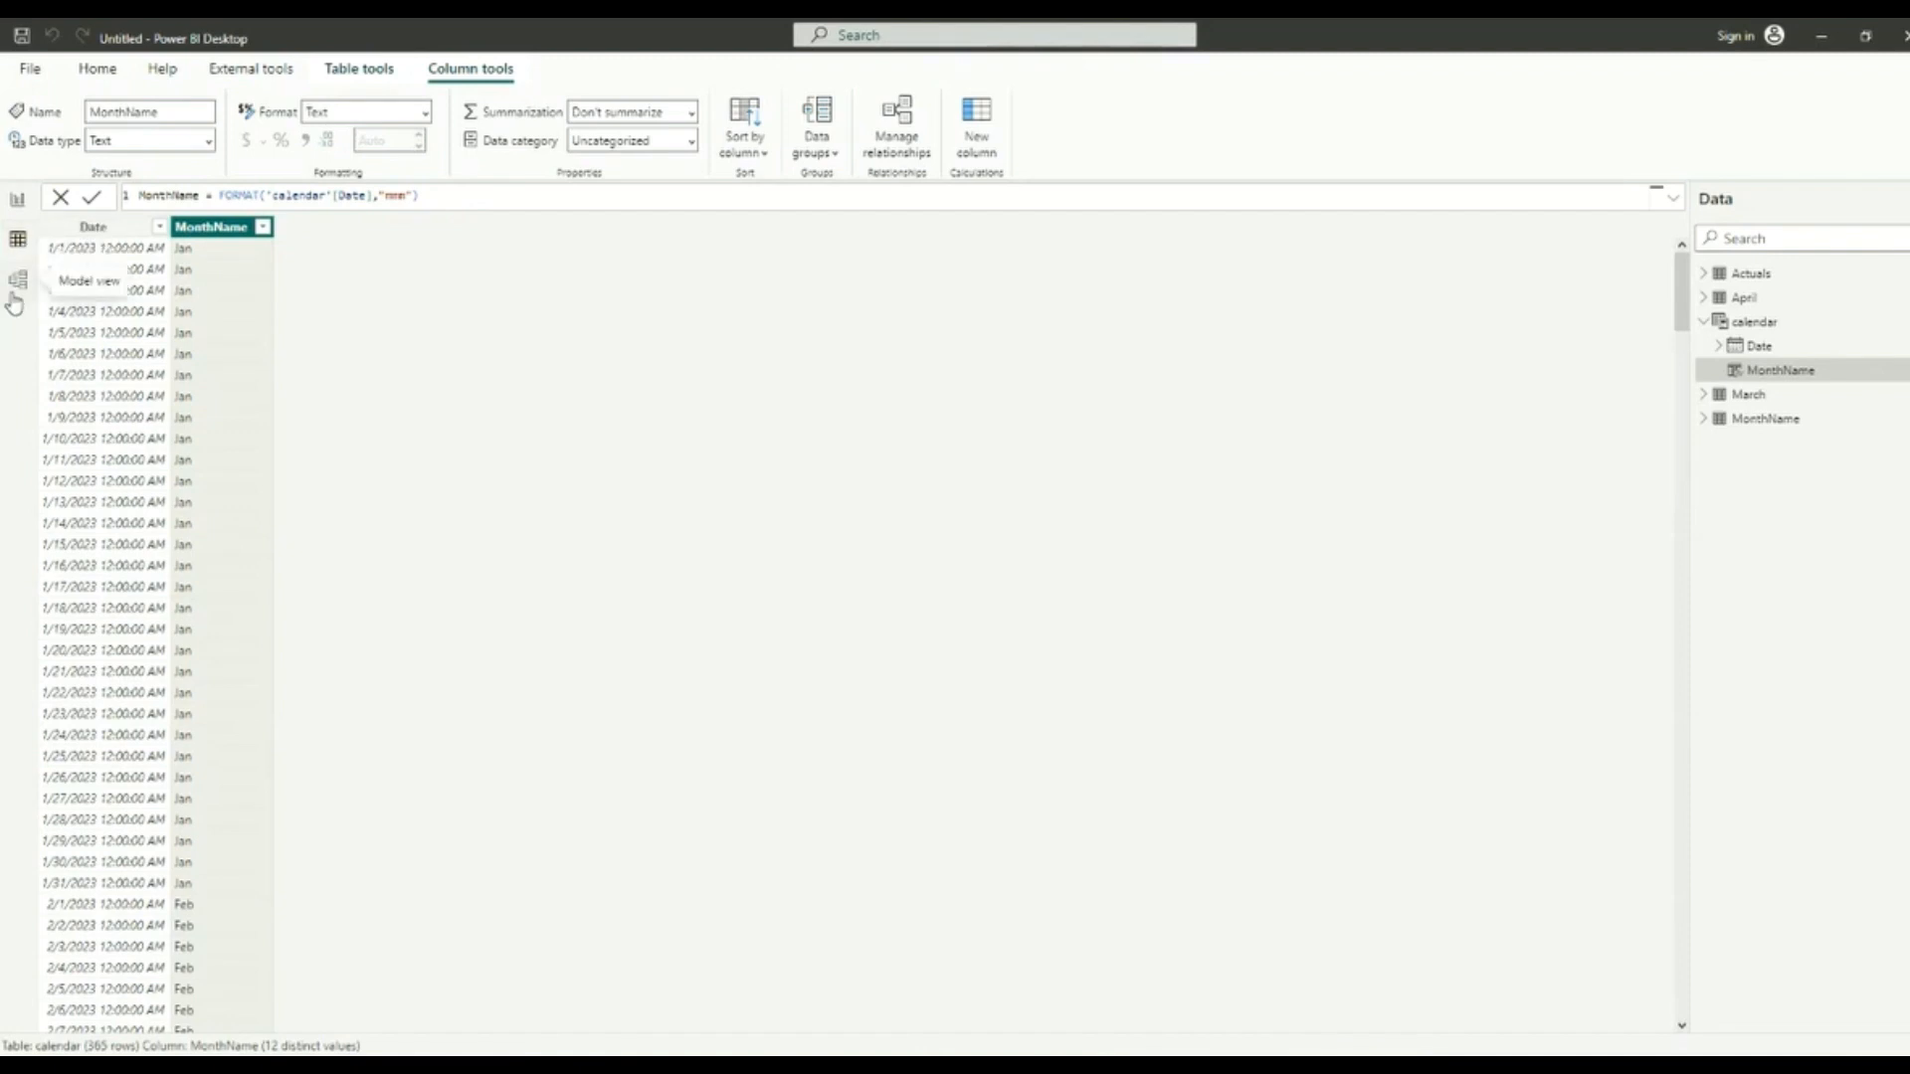
{"action": "left_click", "coordinate": [18, 283]}
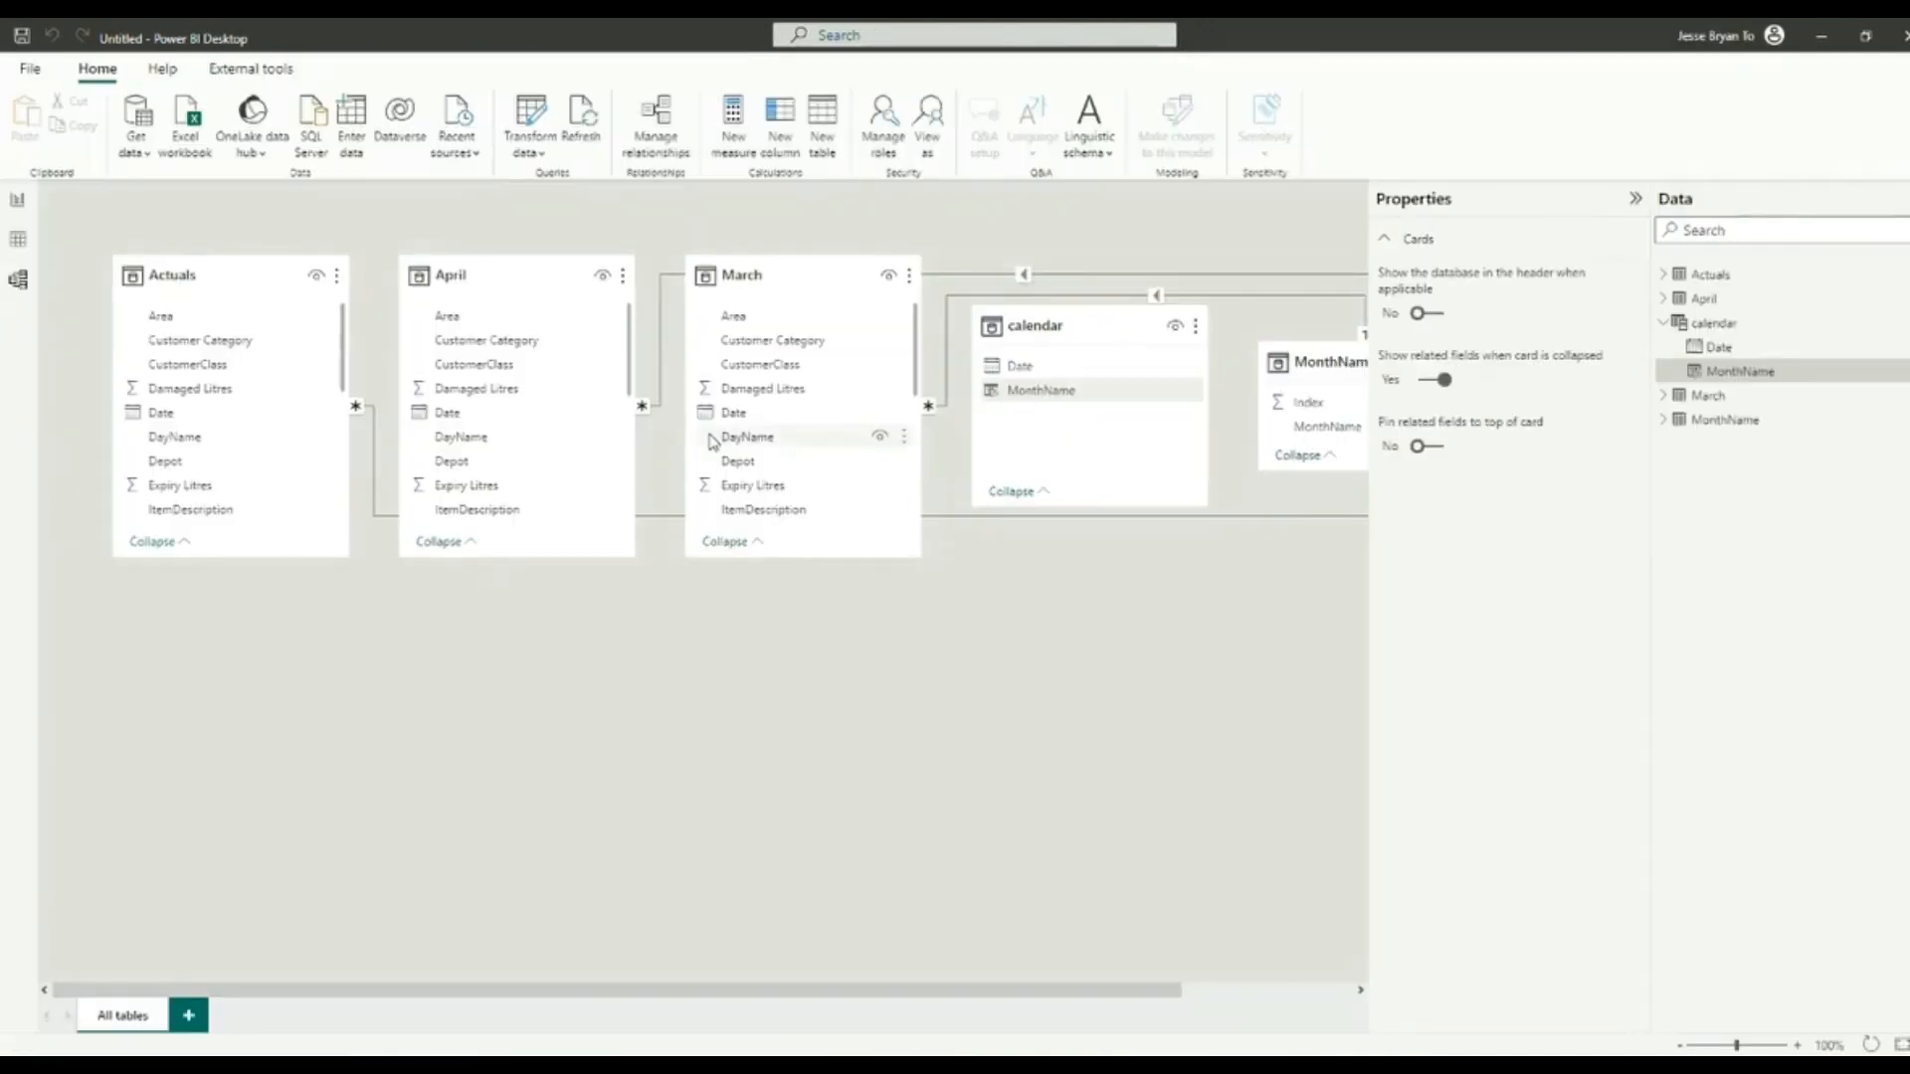
{"action": "left_click_drag", "start_coordinate": [1097, 343], "coordinate": [366, 682]}
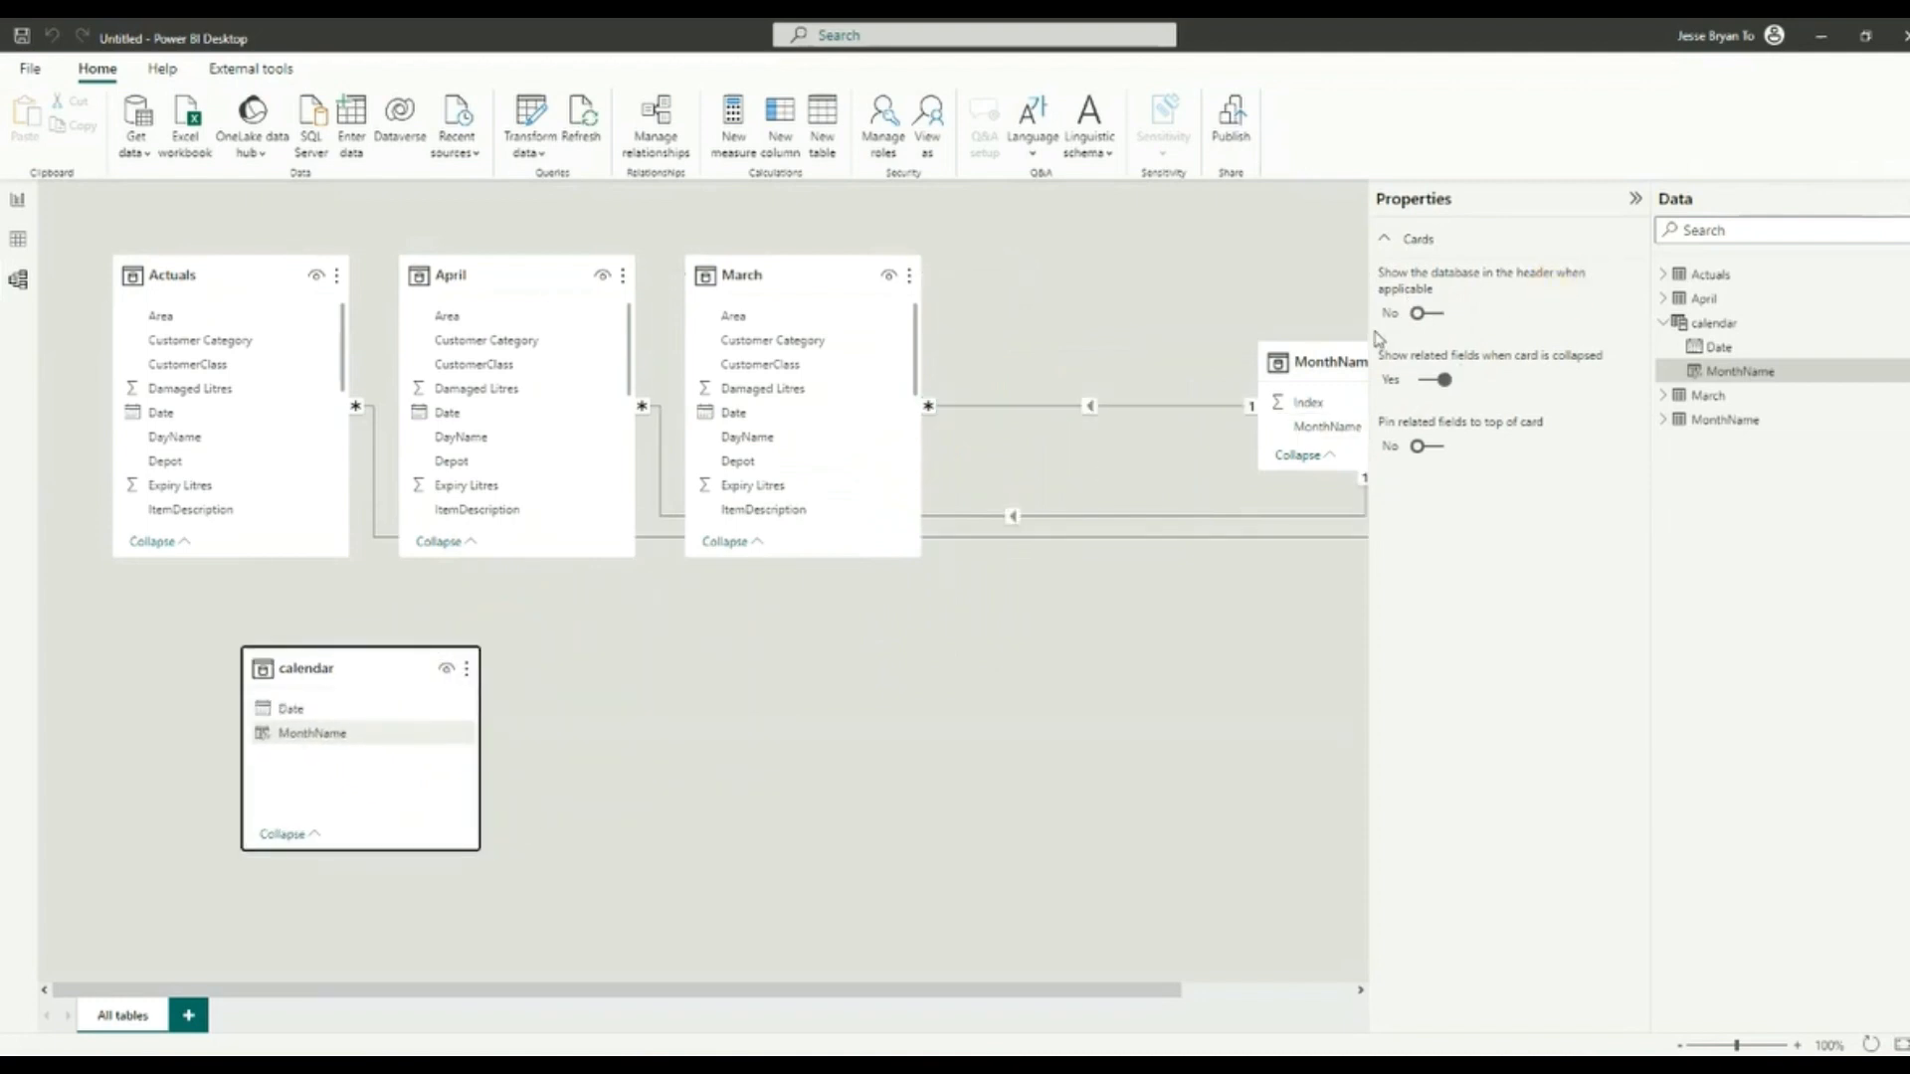
{"action": "left_click", "coordinate": [1311, 360]}
{"action": "left_click_drag", "start_coordinate": [1217, 418], "coordinate": [788, 661]}
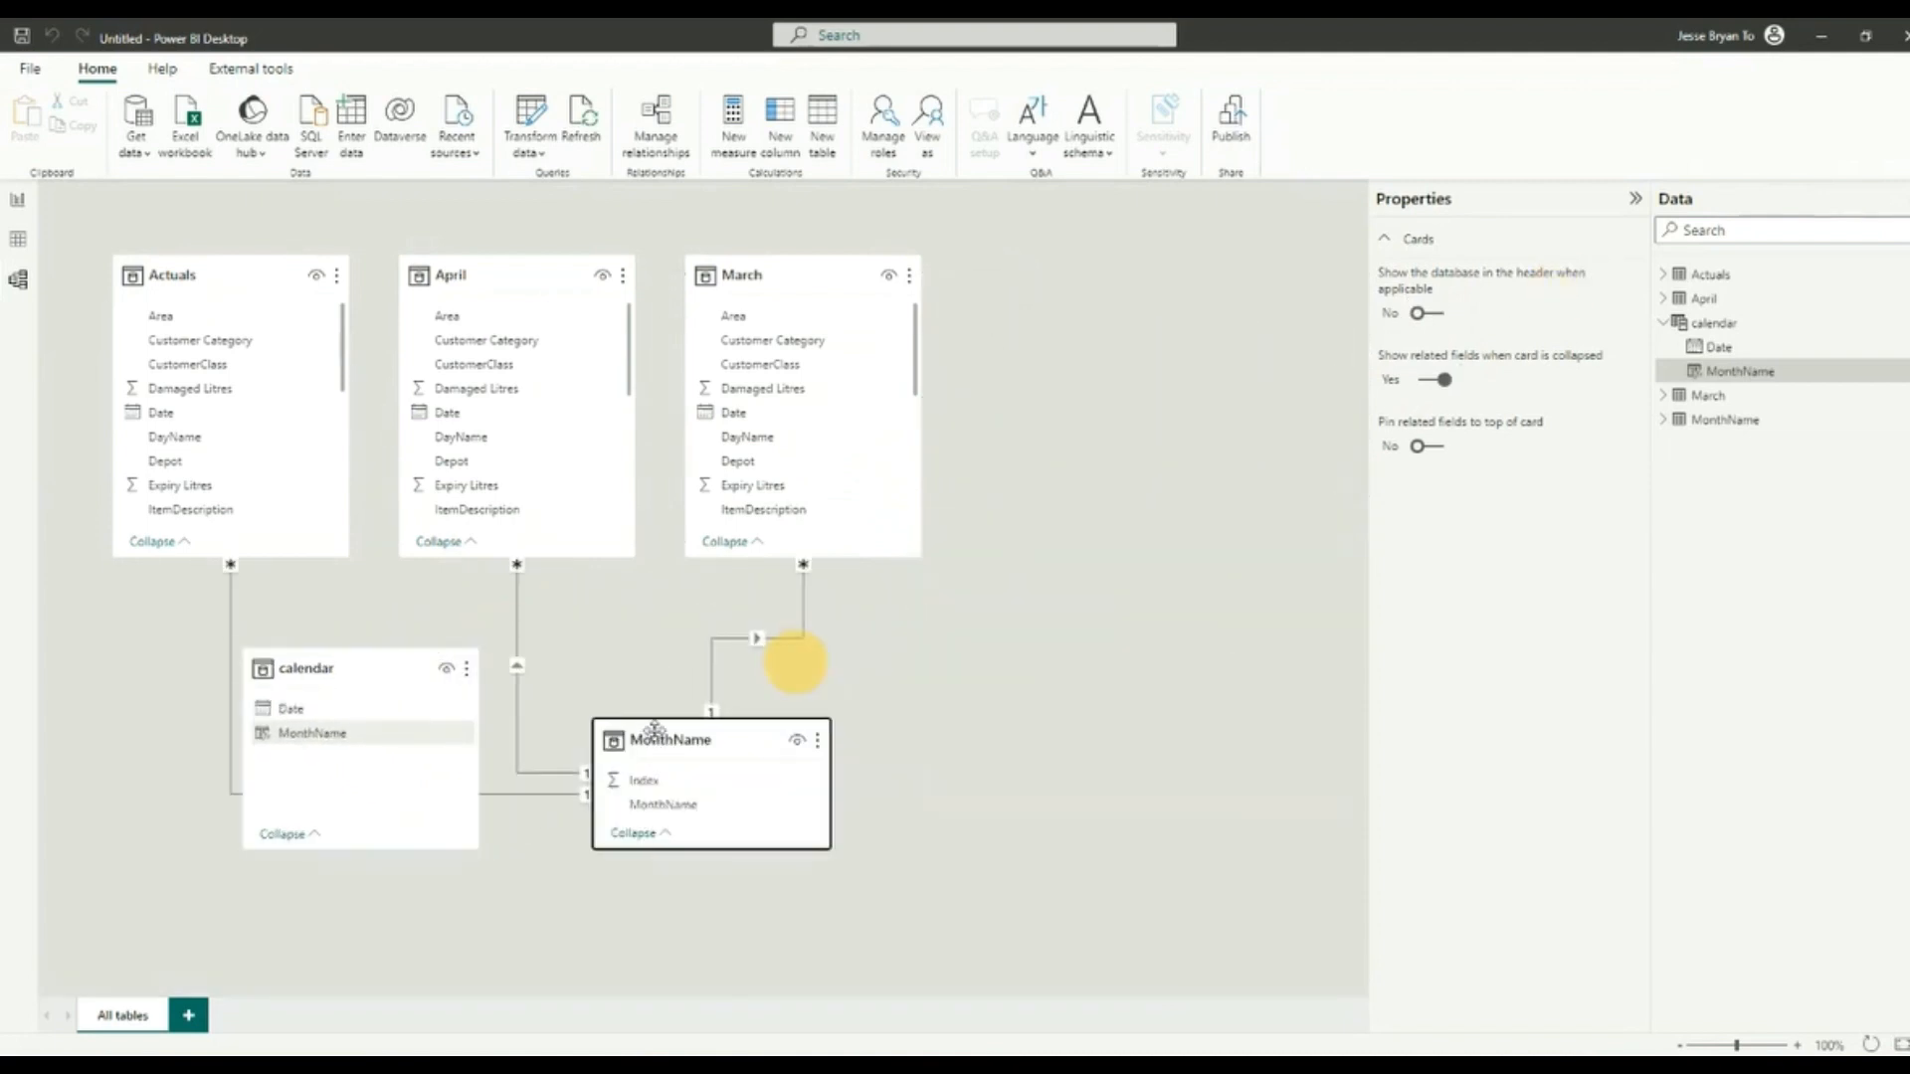
Step: Delete the relationships linking the MonthName table to the March, April and Actuals tables
{"action": "left_click", "coordinate": [723, 679]}
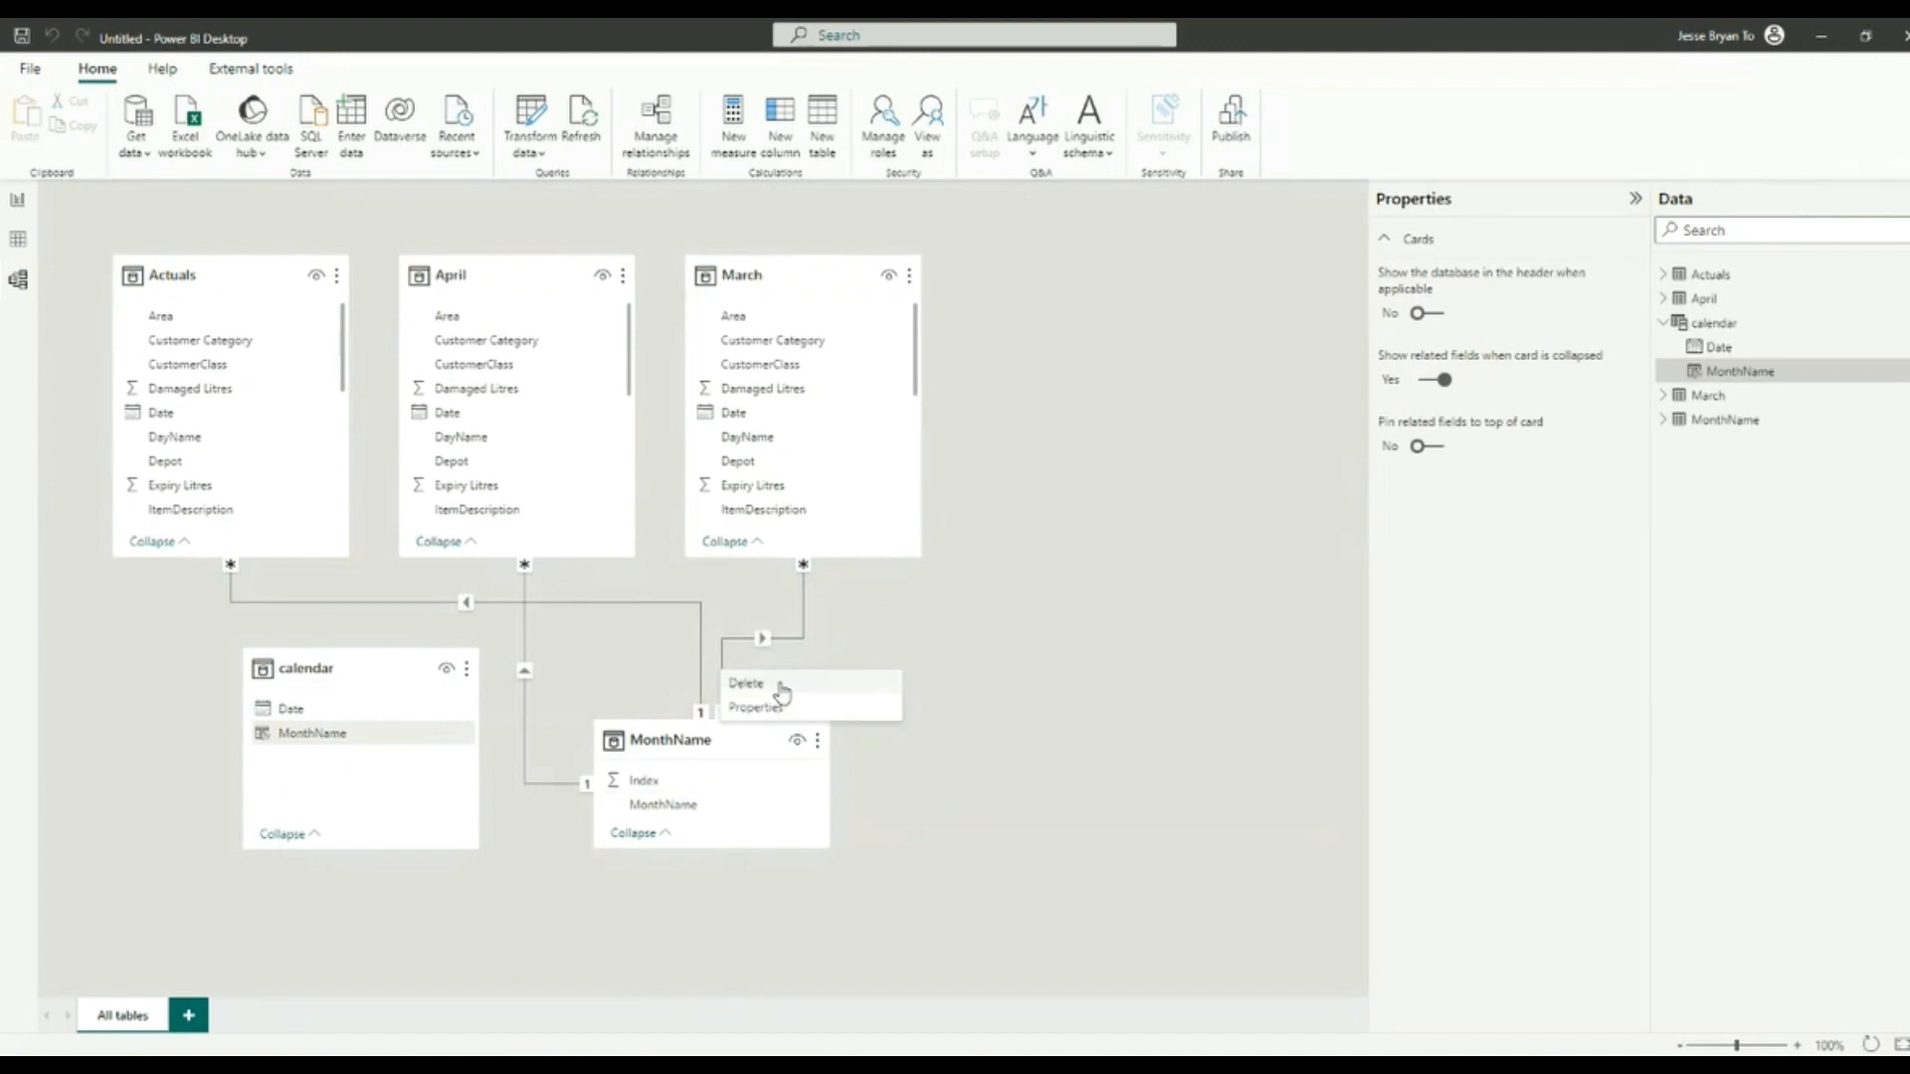
{"action": "key", "text": "Delete"}
{"action": "left_click", "coordinate": [1081, 584]}
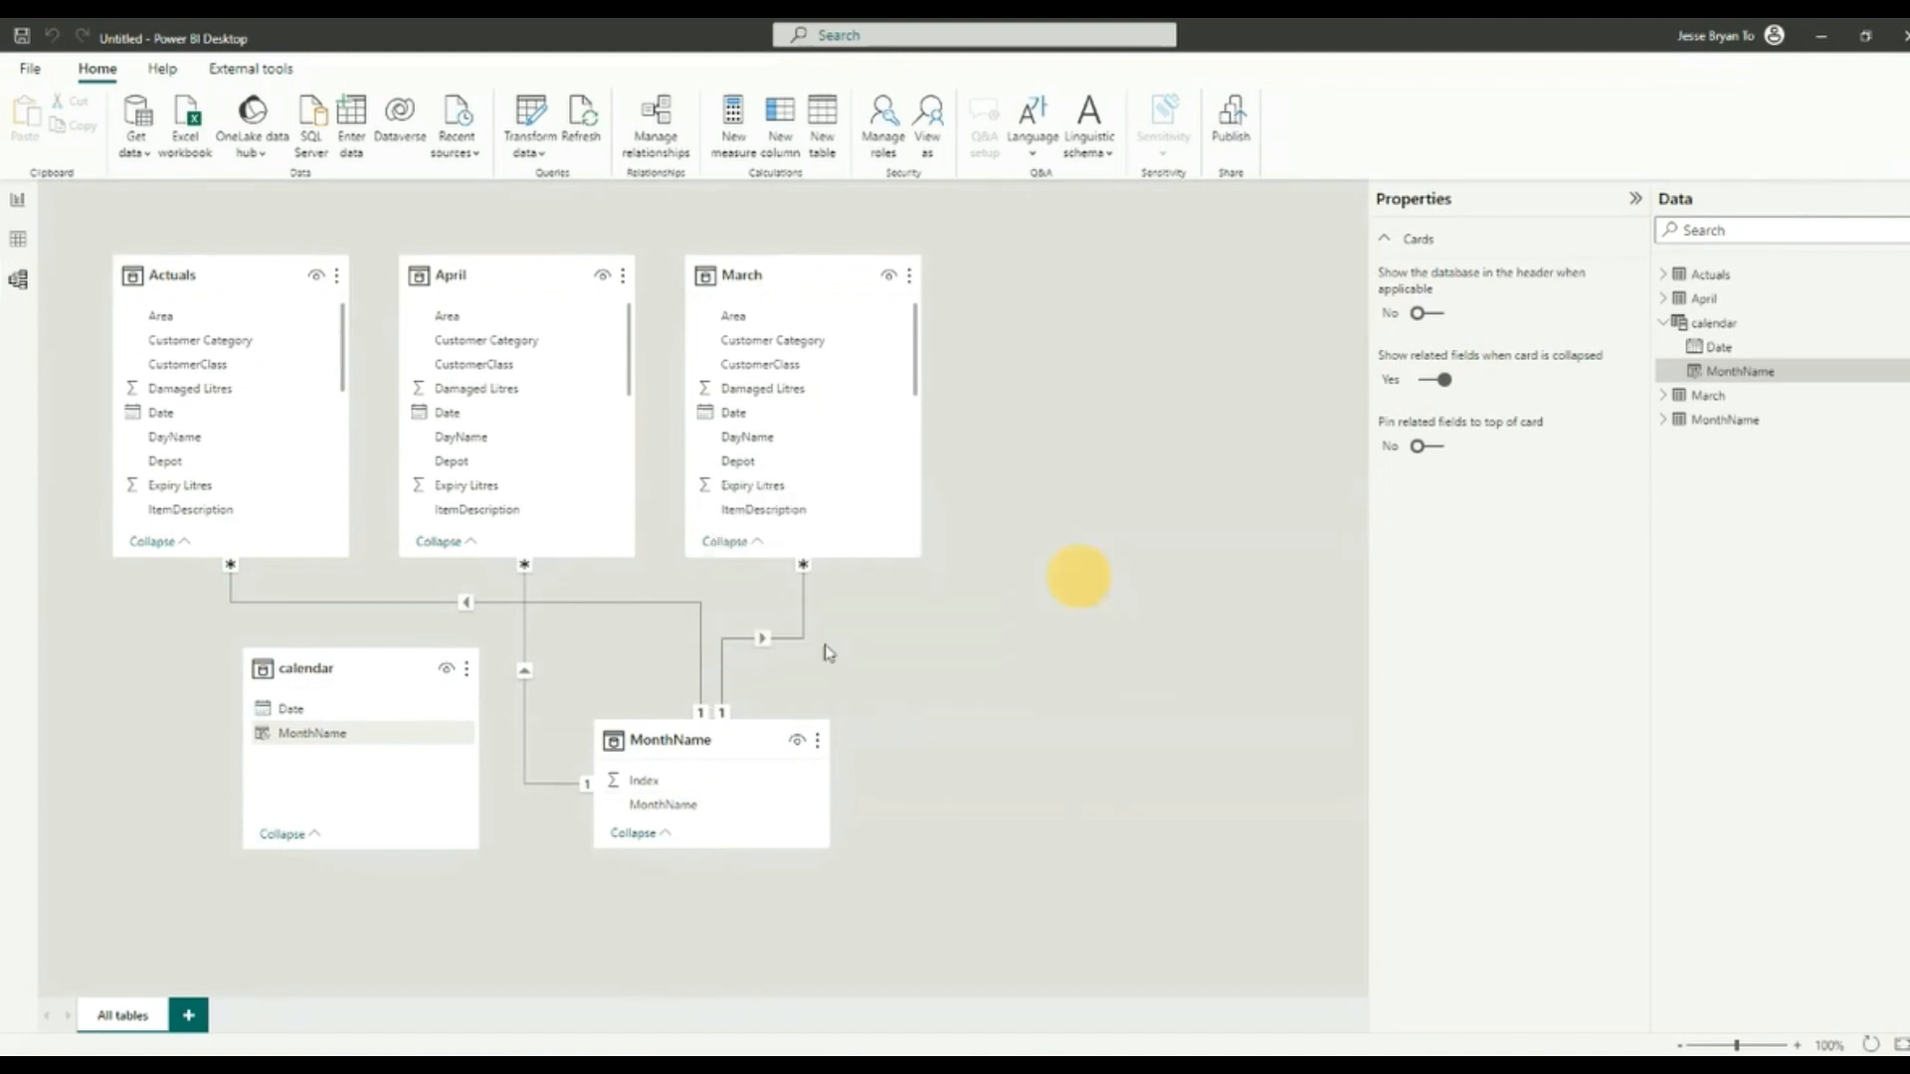
{"action": "right_click", "coordinate": [527, 741]}
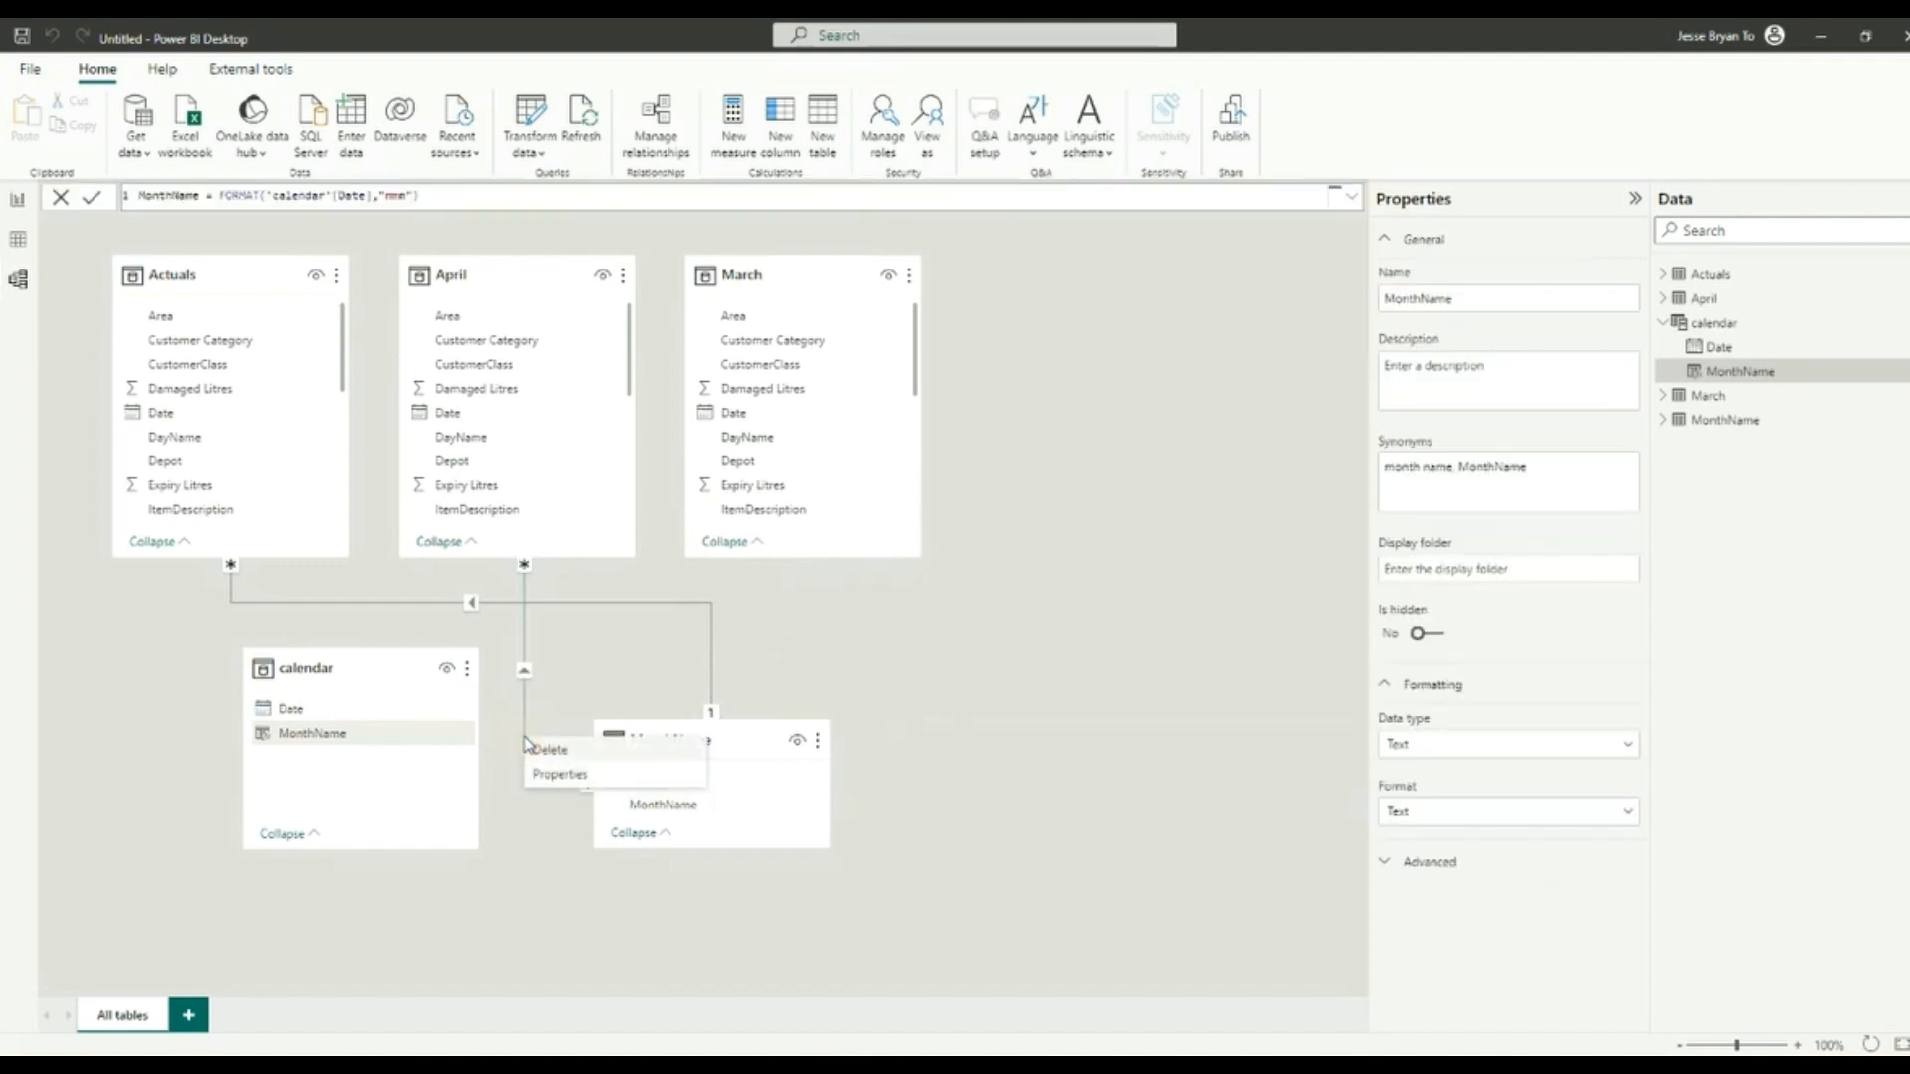
{"action": "left_click", "coordinate": [532, 748]}
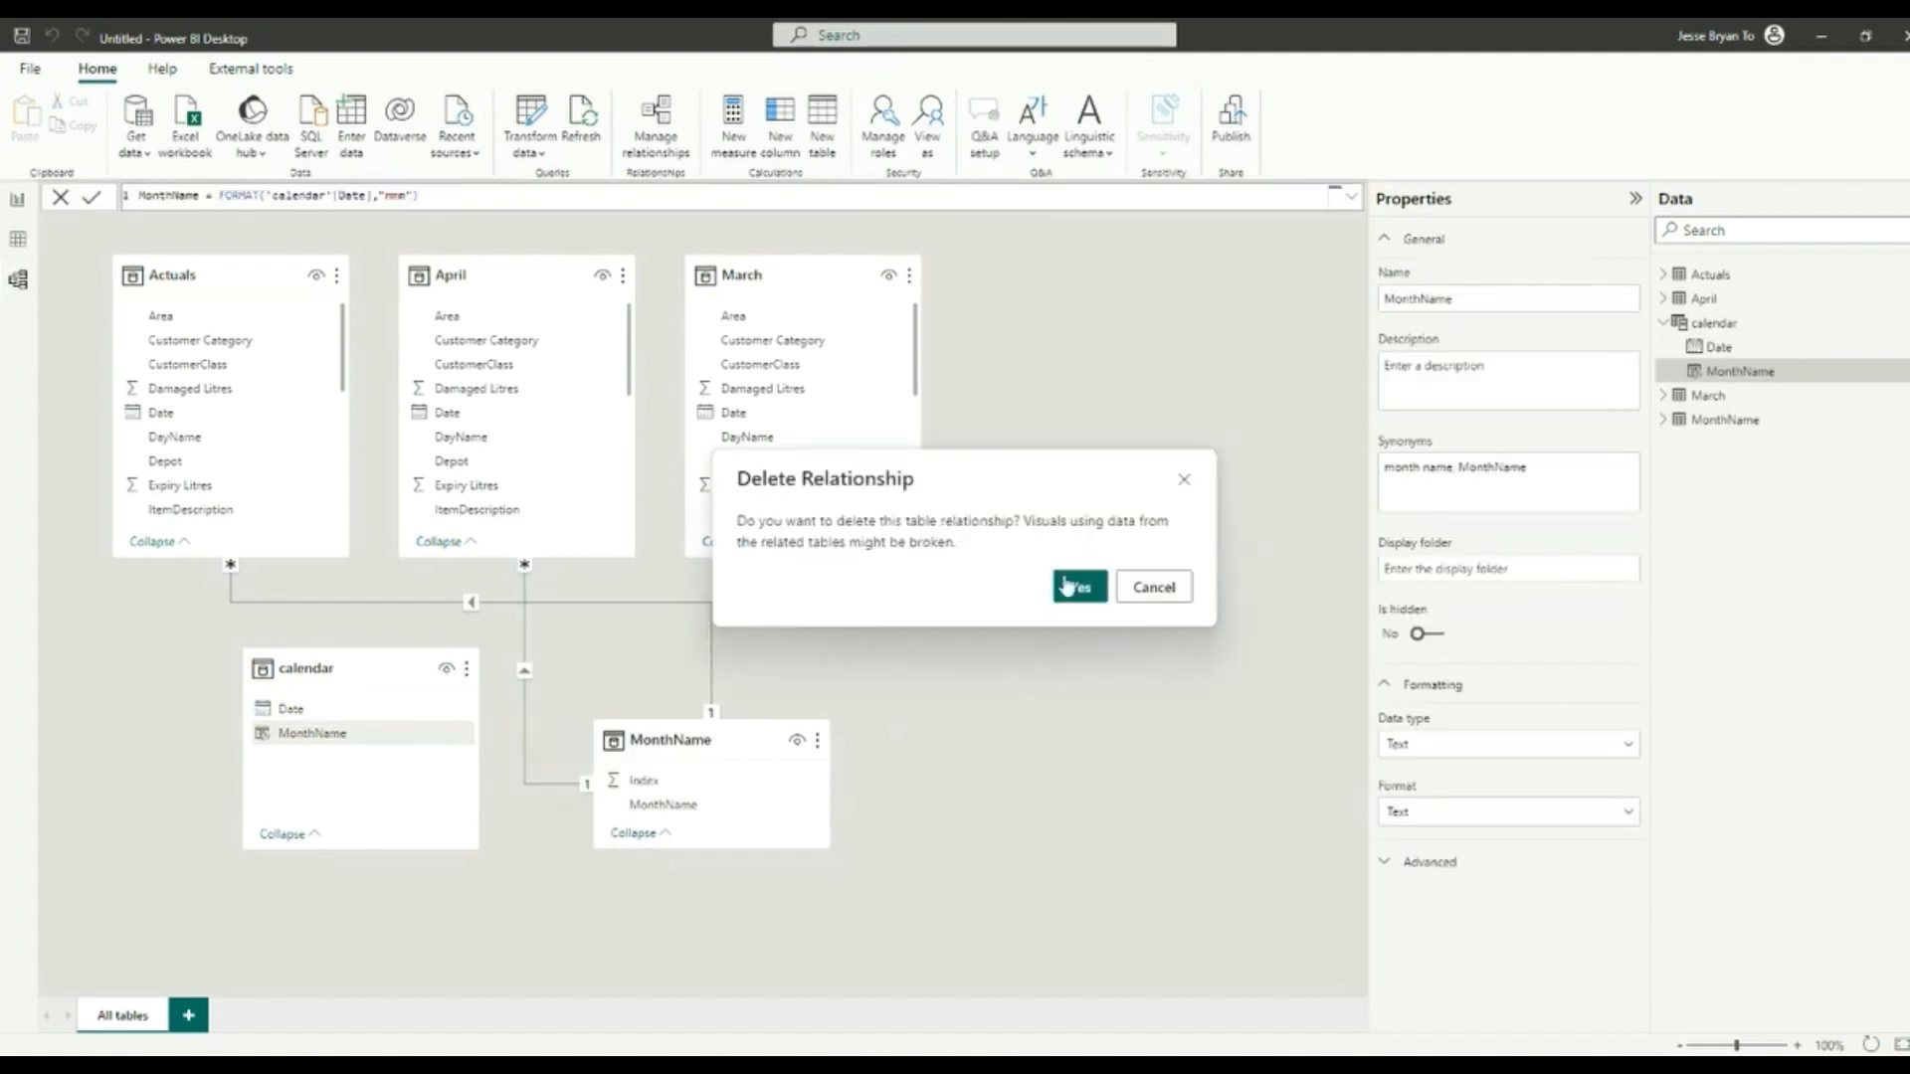
{"action": "left_click", "coordinate": [1075, 584]}
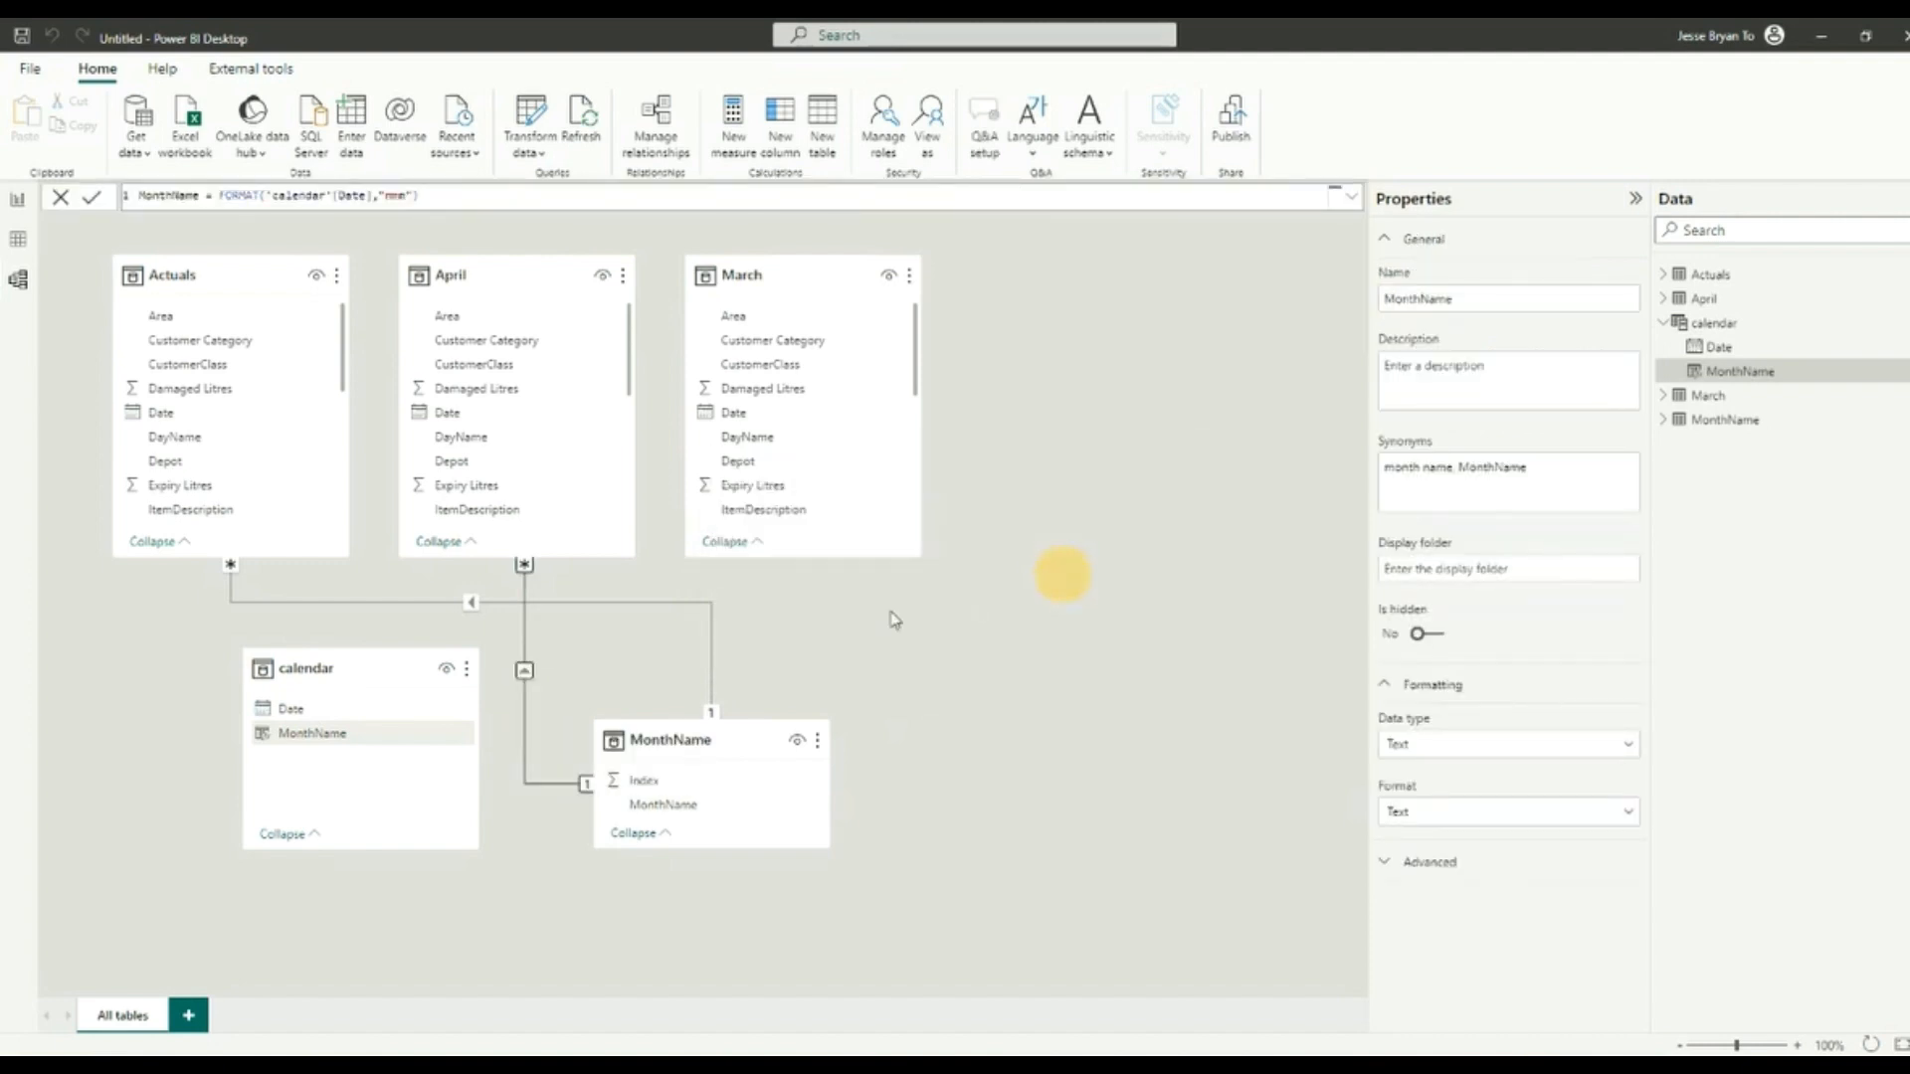
{"action": "right_click", "coordinate": [712, 653]}
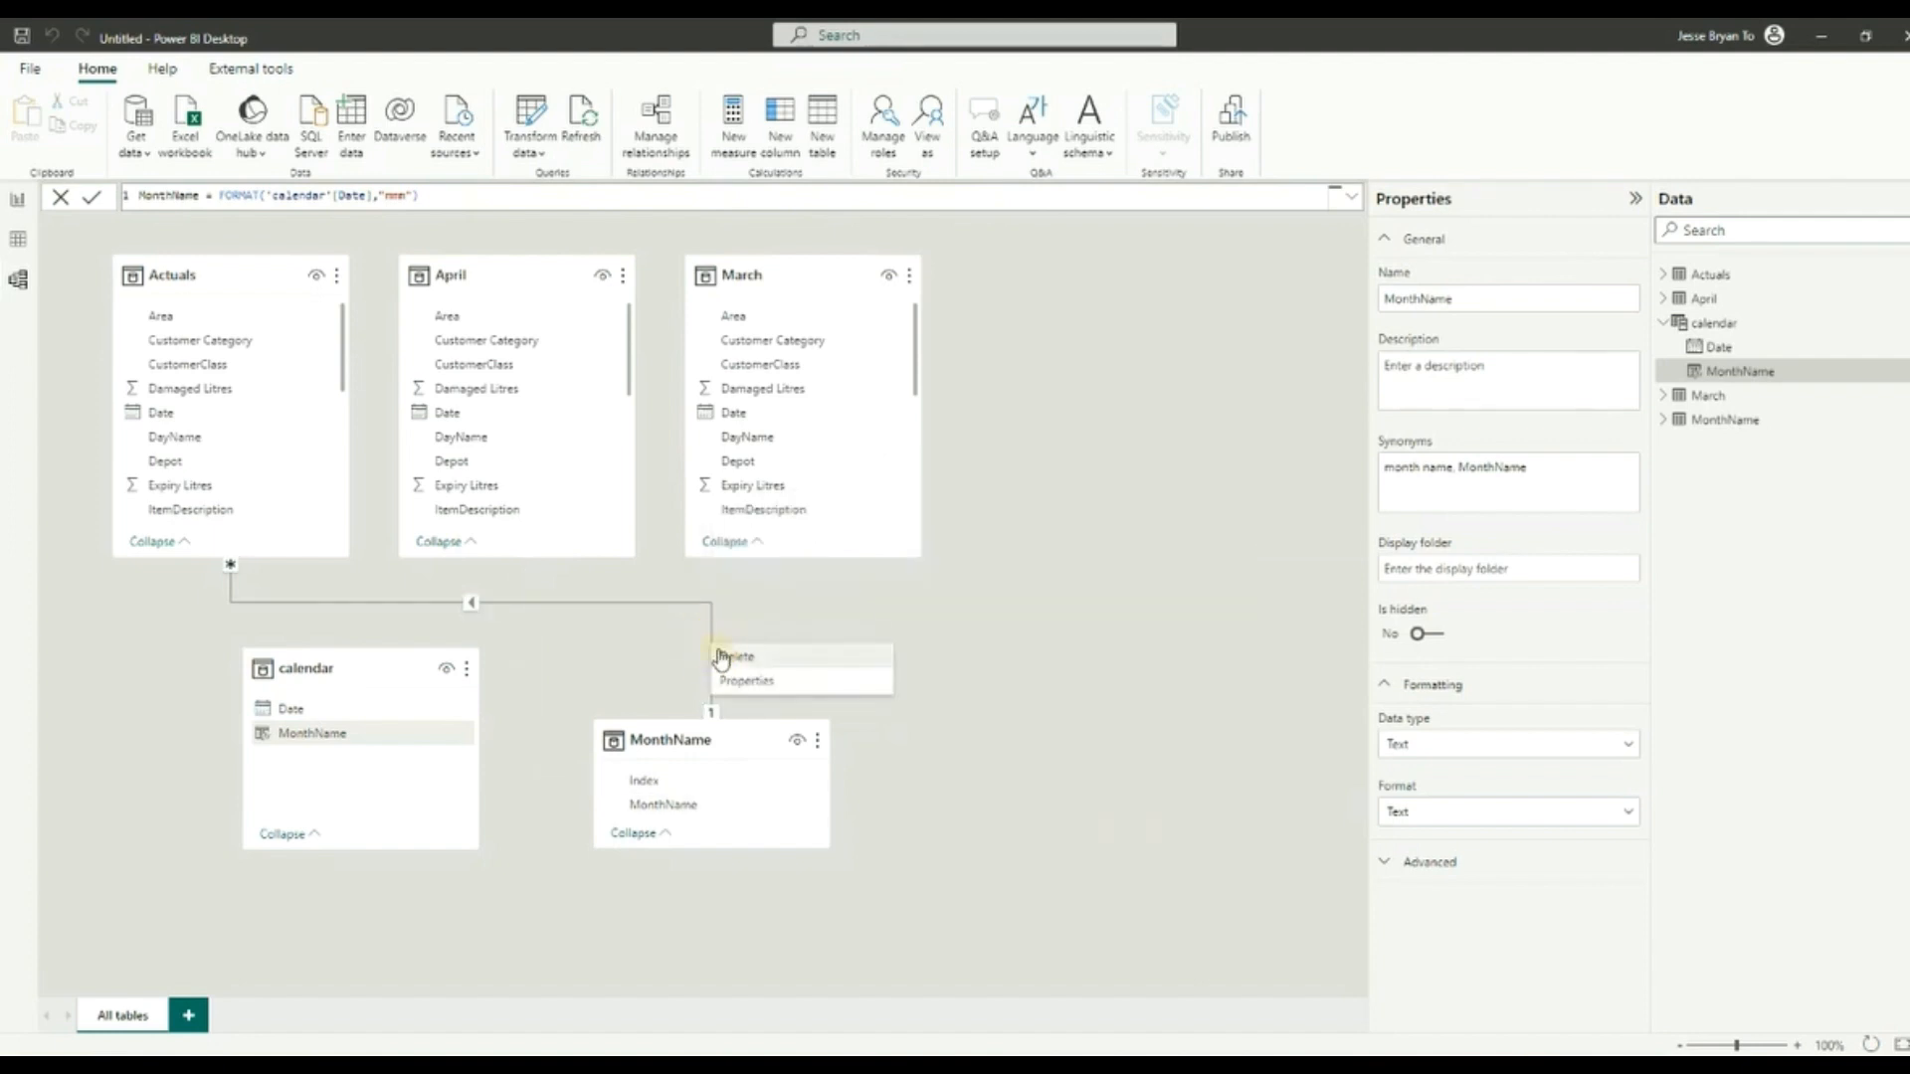
{"action": "left_click", "coordinate": [718, 650]}
{"action": "left_click", "coordinate": [1079, 584]}
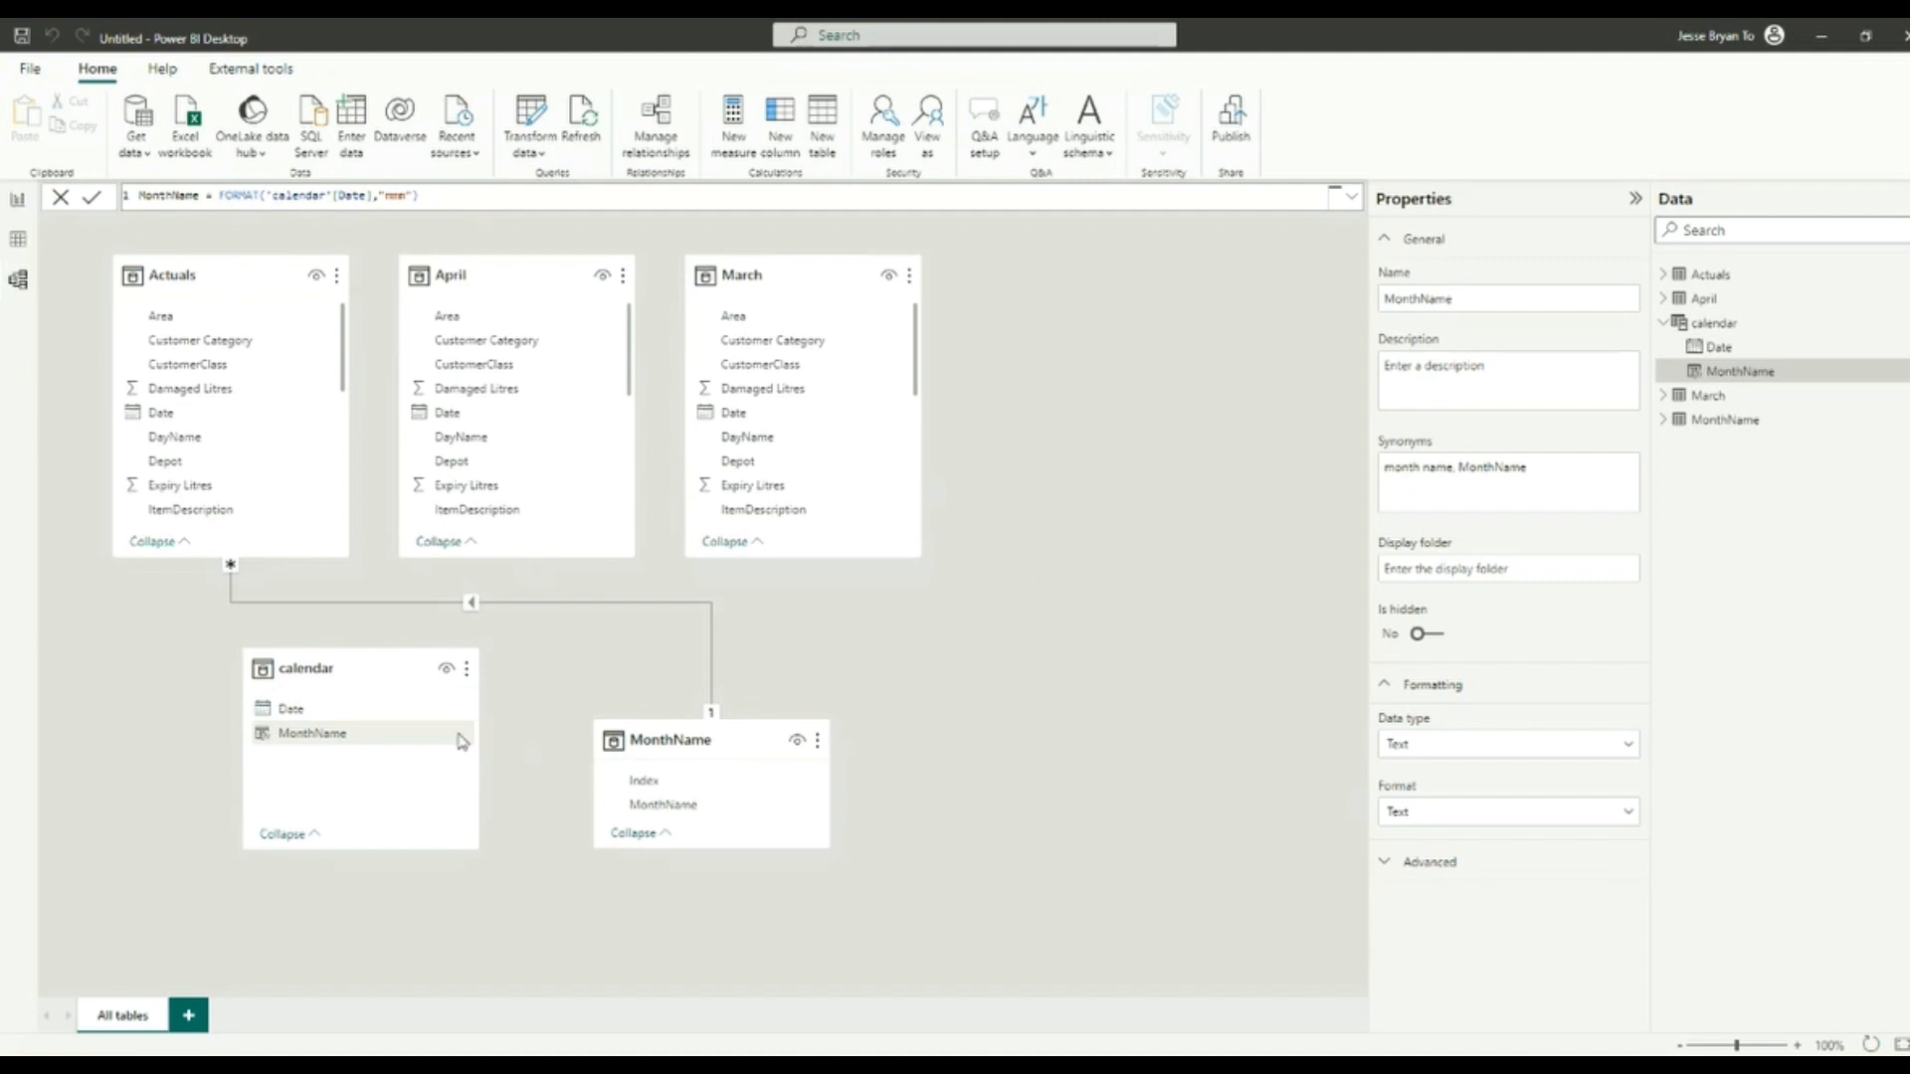
Step: Relate the calendar table's Date to Date in Actuals, and the MonthName table's MonthName to MonthName in calendar
{"action": "left_click_drag", "start_coordinate": [350, 716], "coordinate": [256, 413]}
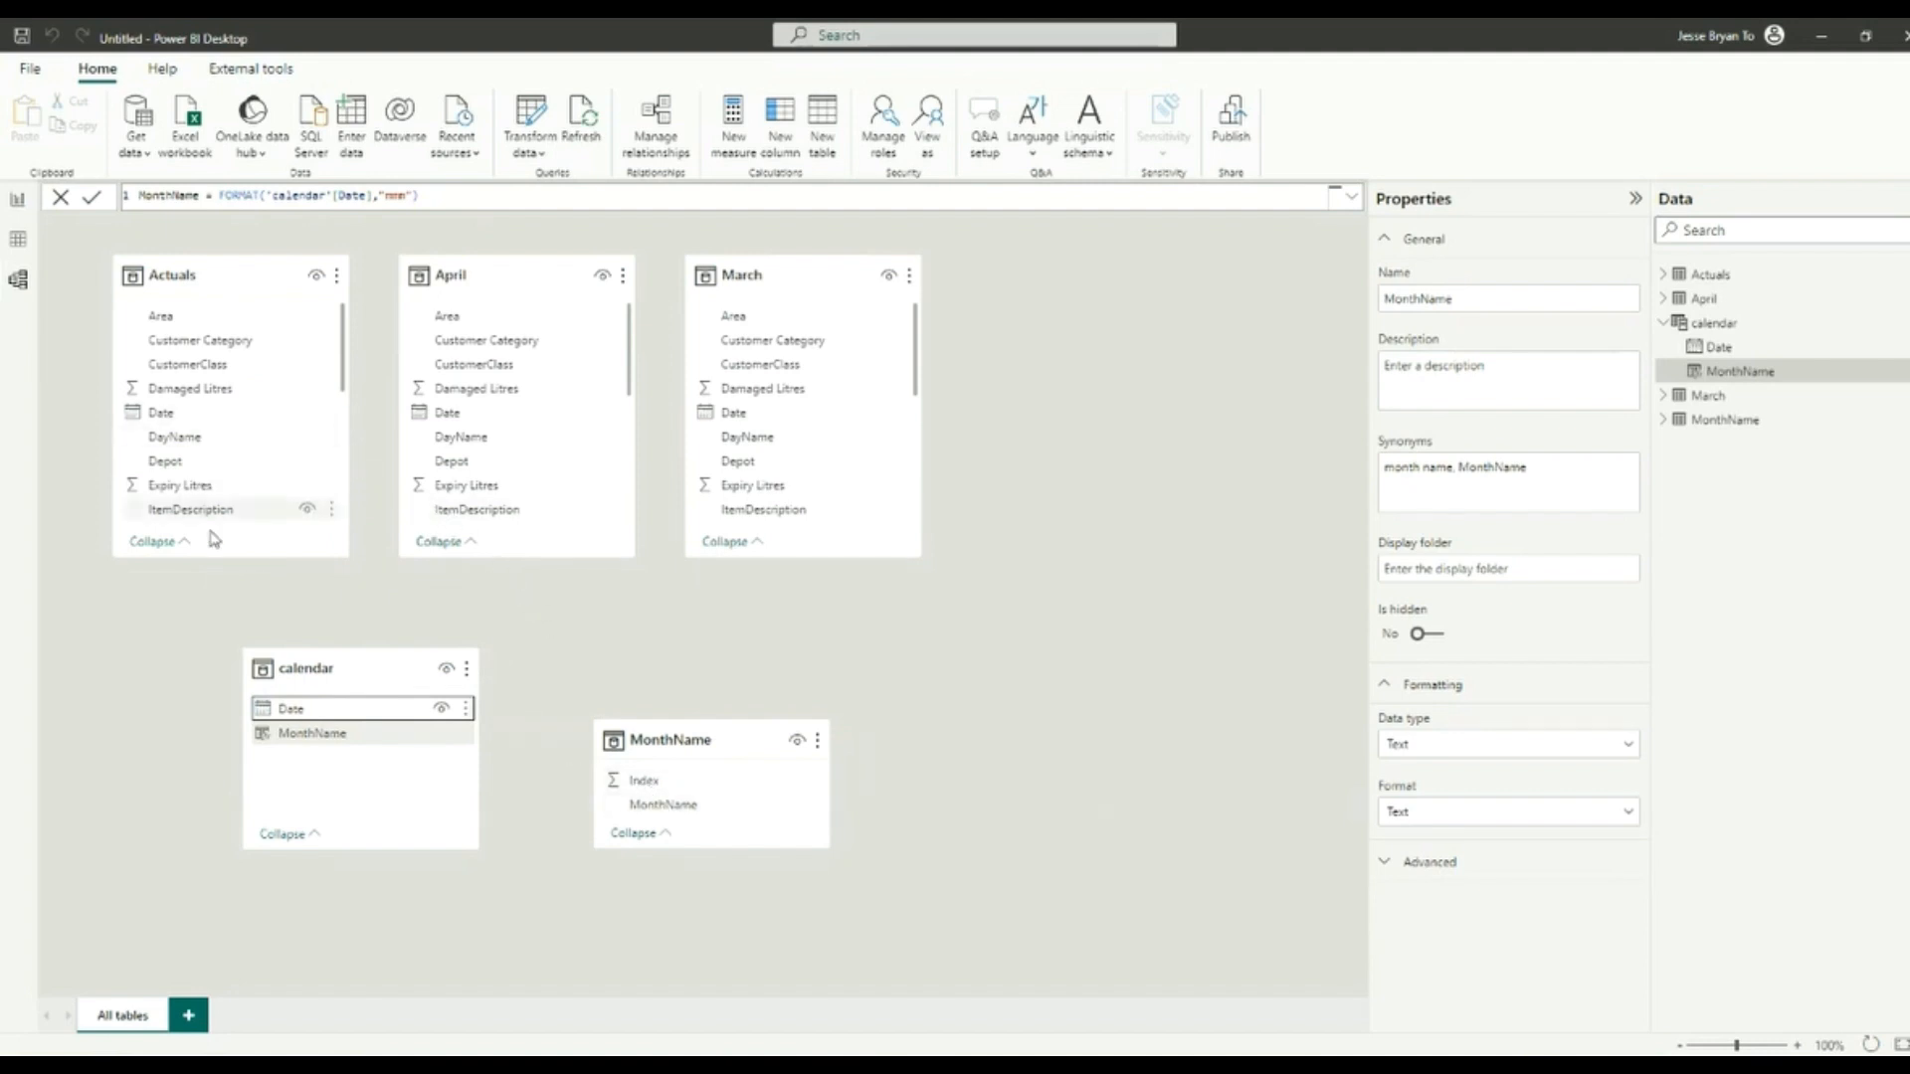
{"action": "left_click_drag", "start_coordinate": [289, 709], "coordinate": [219, 422]}
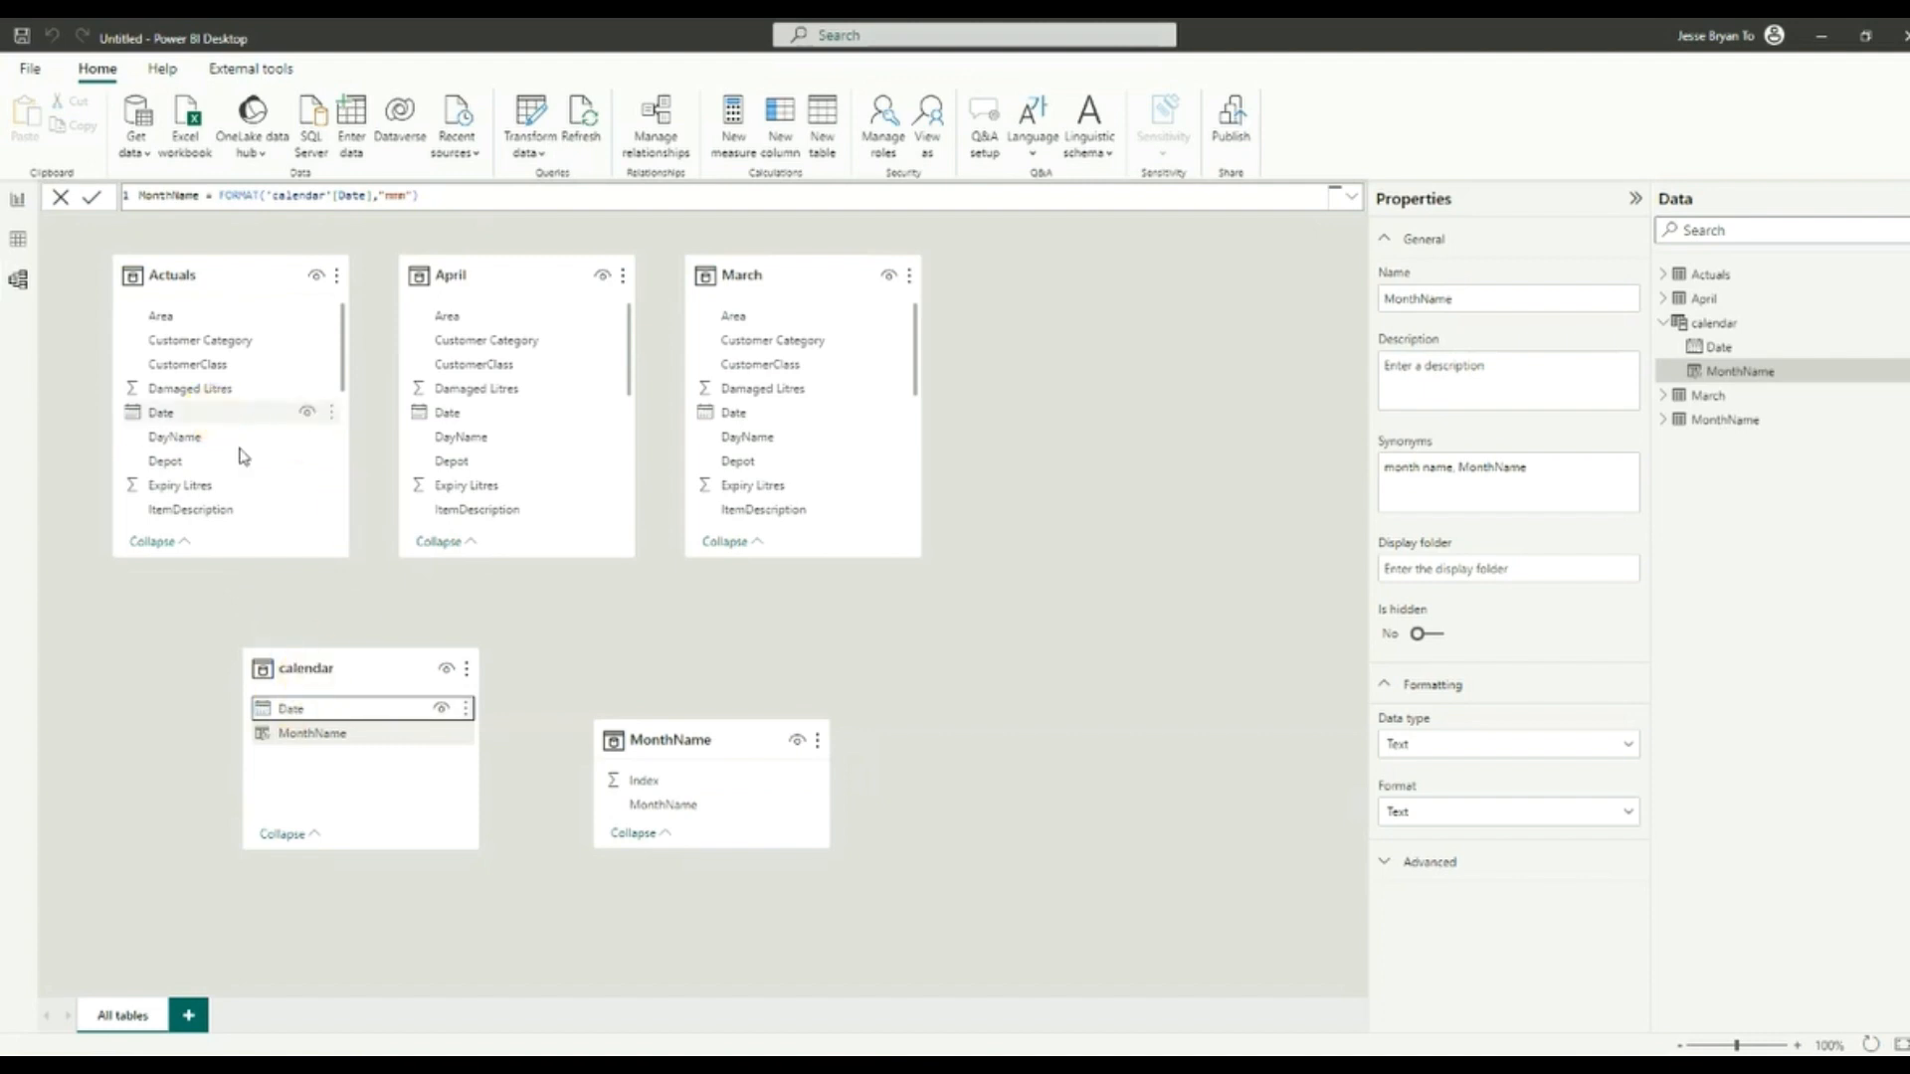
{"action": "left_click_drag", "start_coordinate": [286, 714], "coordinate": [179, 404]}
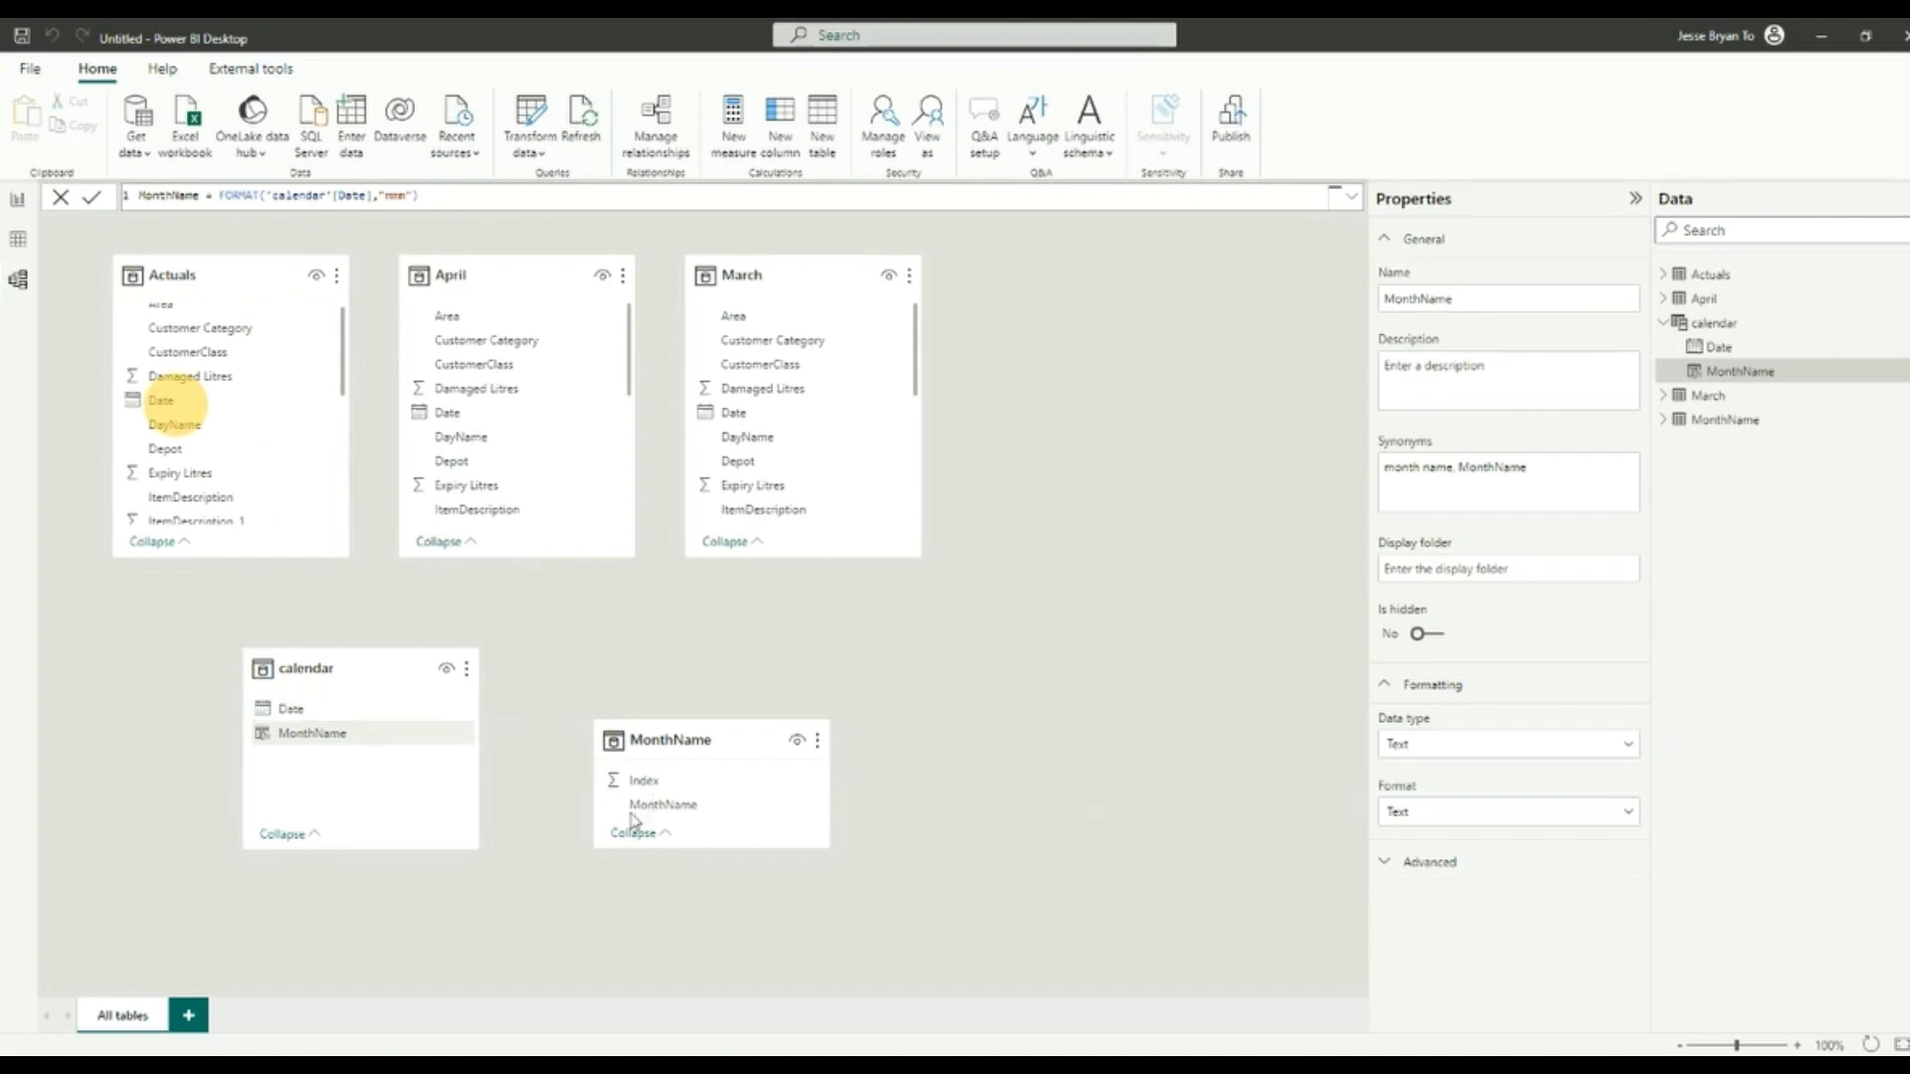
{"action": "left_click_drag", "start_coordinate": [645, 814], "coordinate": [323, 733]}
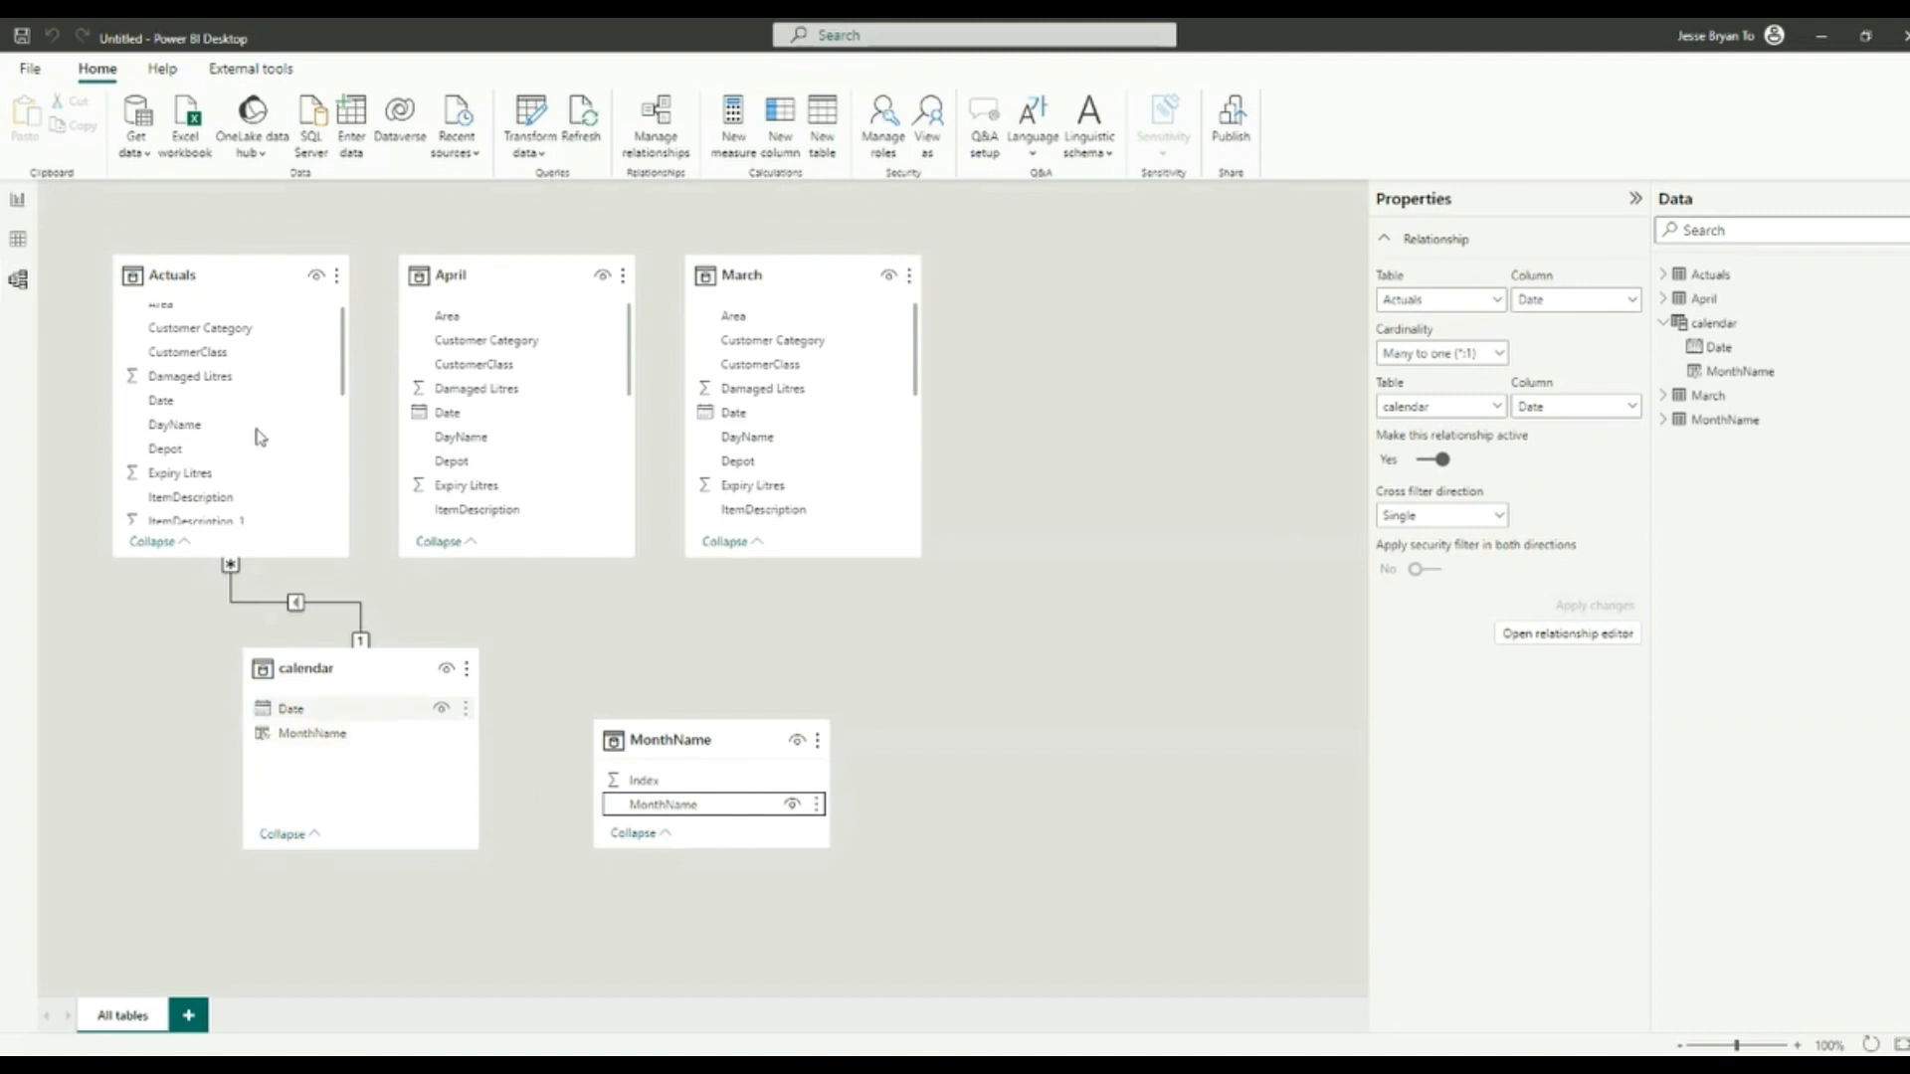
Step: In the report's empty line chart, plot Net Sales Litres from Actuals against the calendar Date, using plain dates instead of the date hierarchy
{"action": "left_click", "coordinate": [19, 241]}
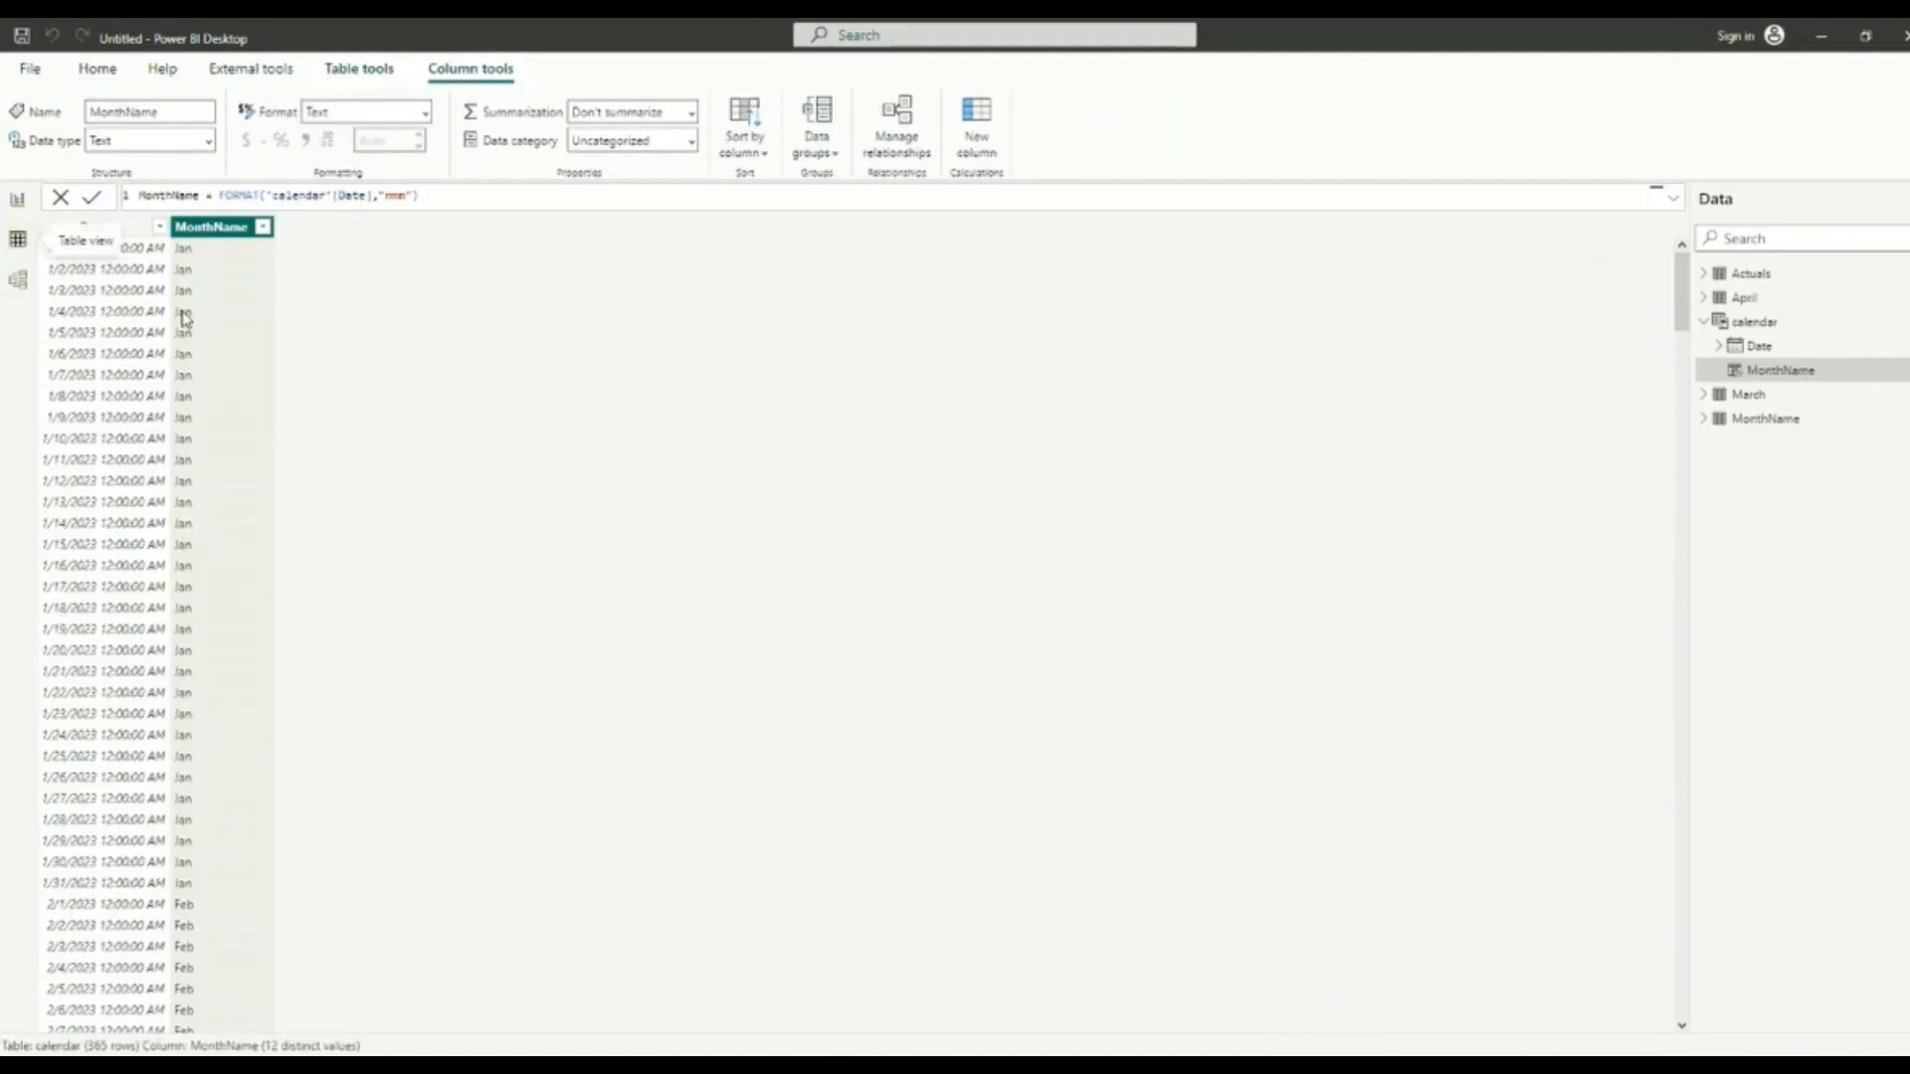
{"action": "left_click", "coordinate": [17, 198]}
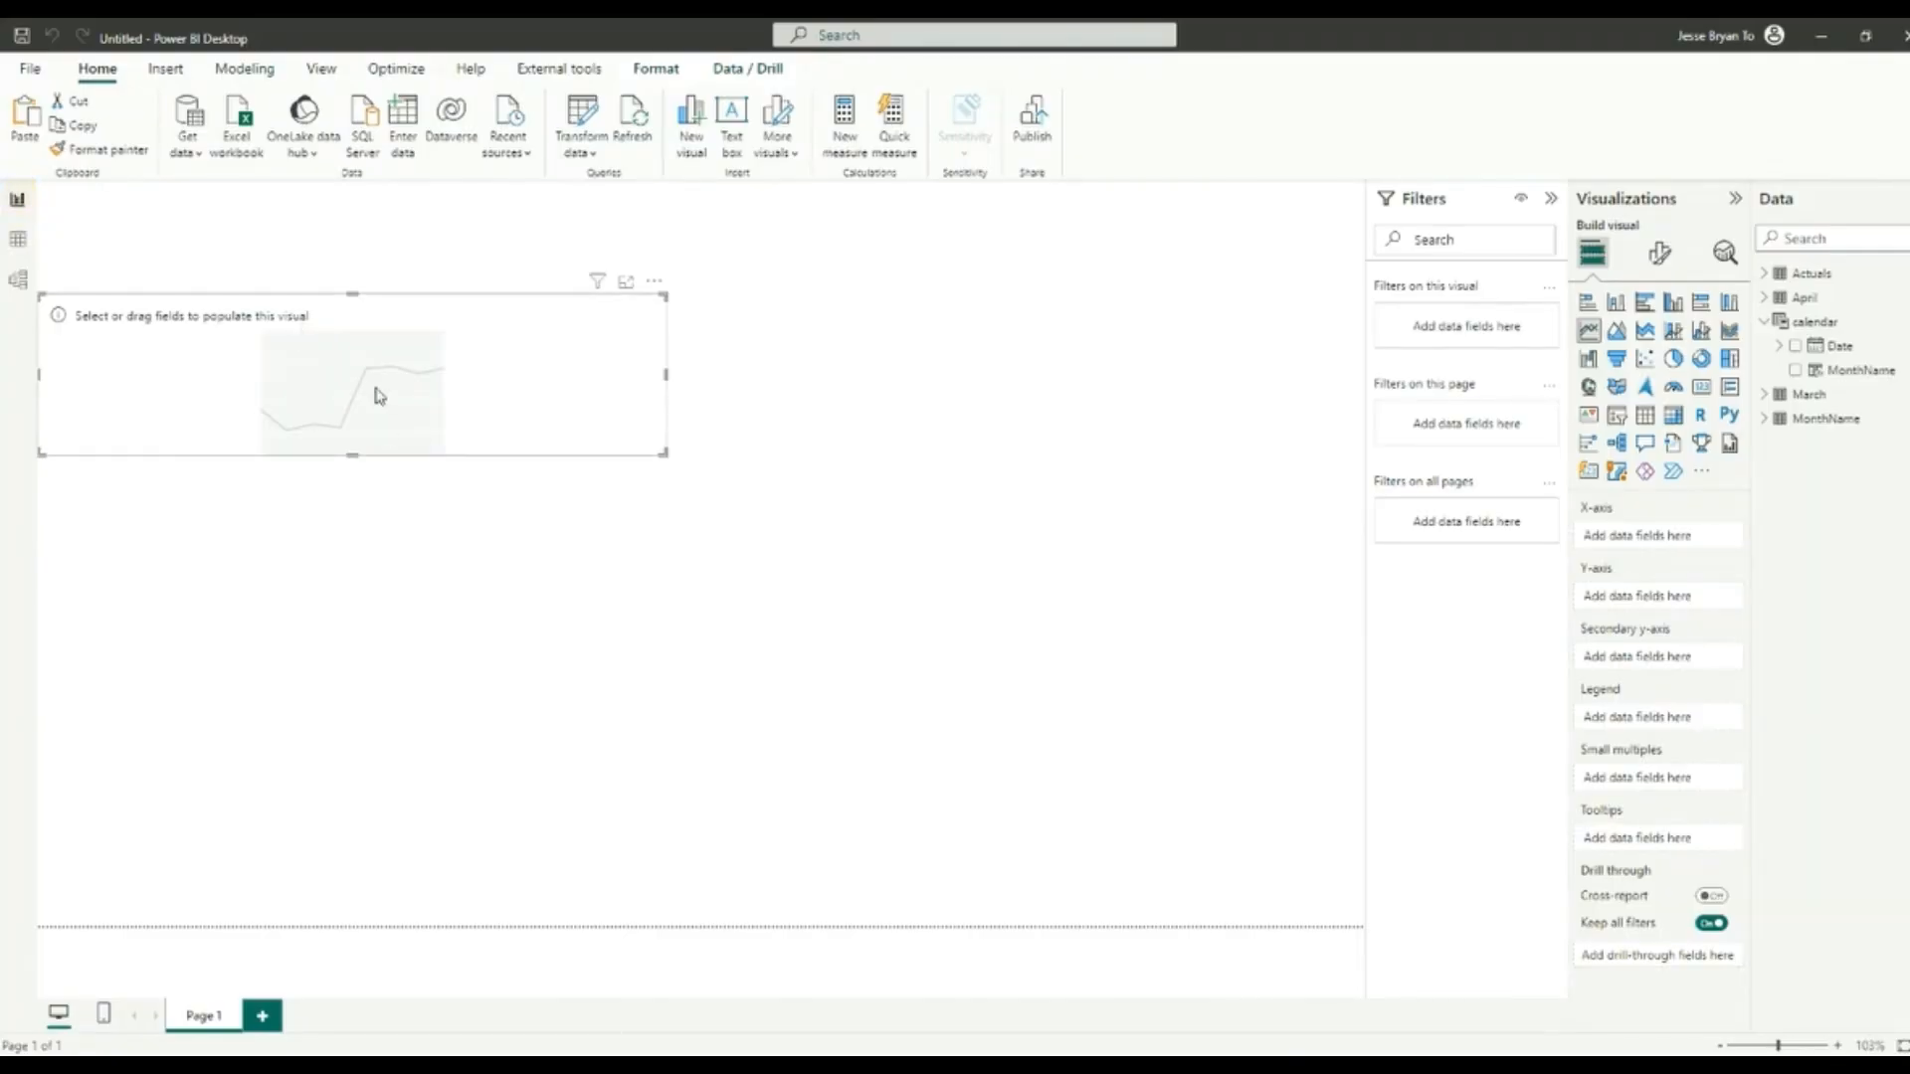
{"action": "left_click", "coordinate": [1761, 275]}
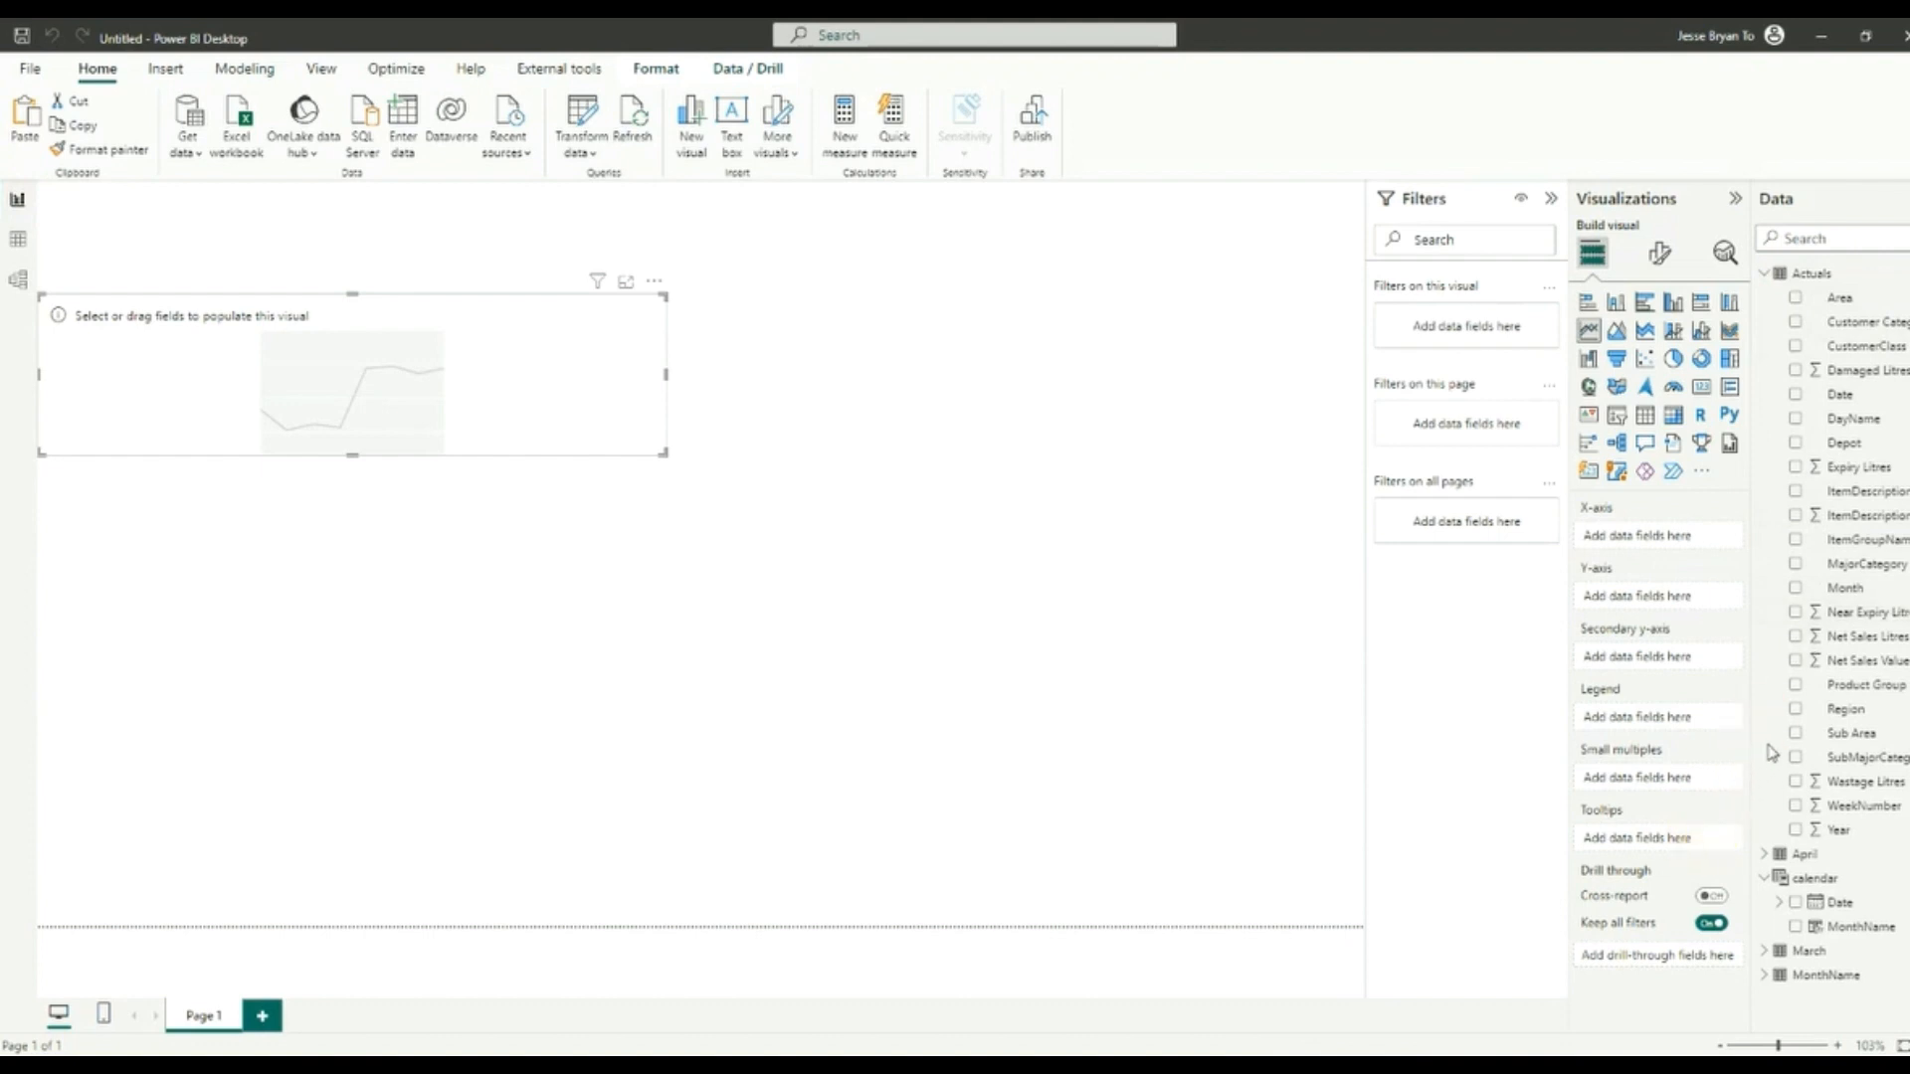
{"action": "left_click", "coordinate": [1703, 895]}
{"action": "left_click_drag", "start_coordinate": [1840, 902], "coordinate": [1667, 541]}
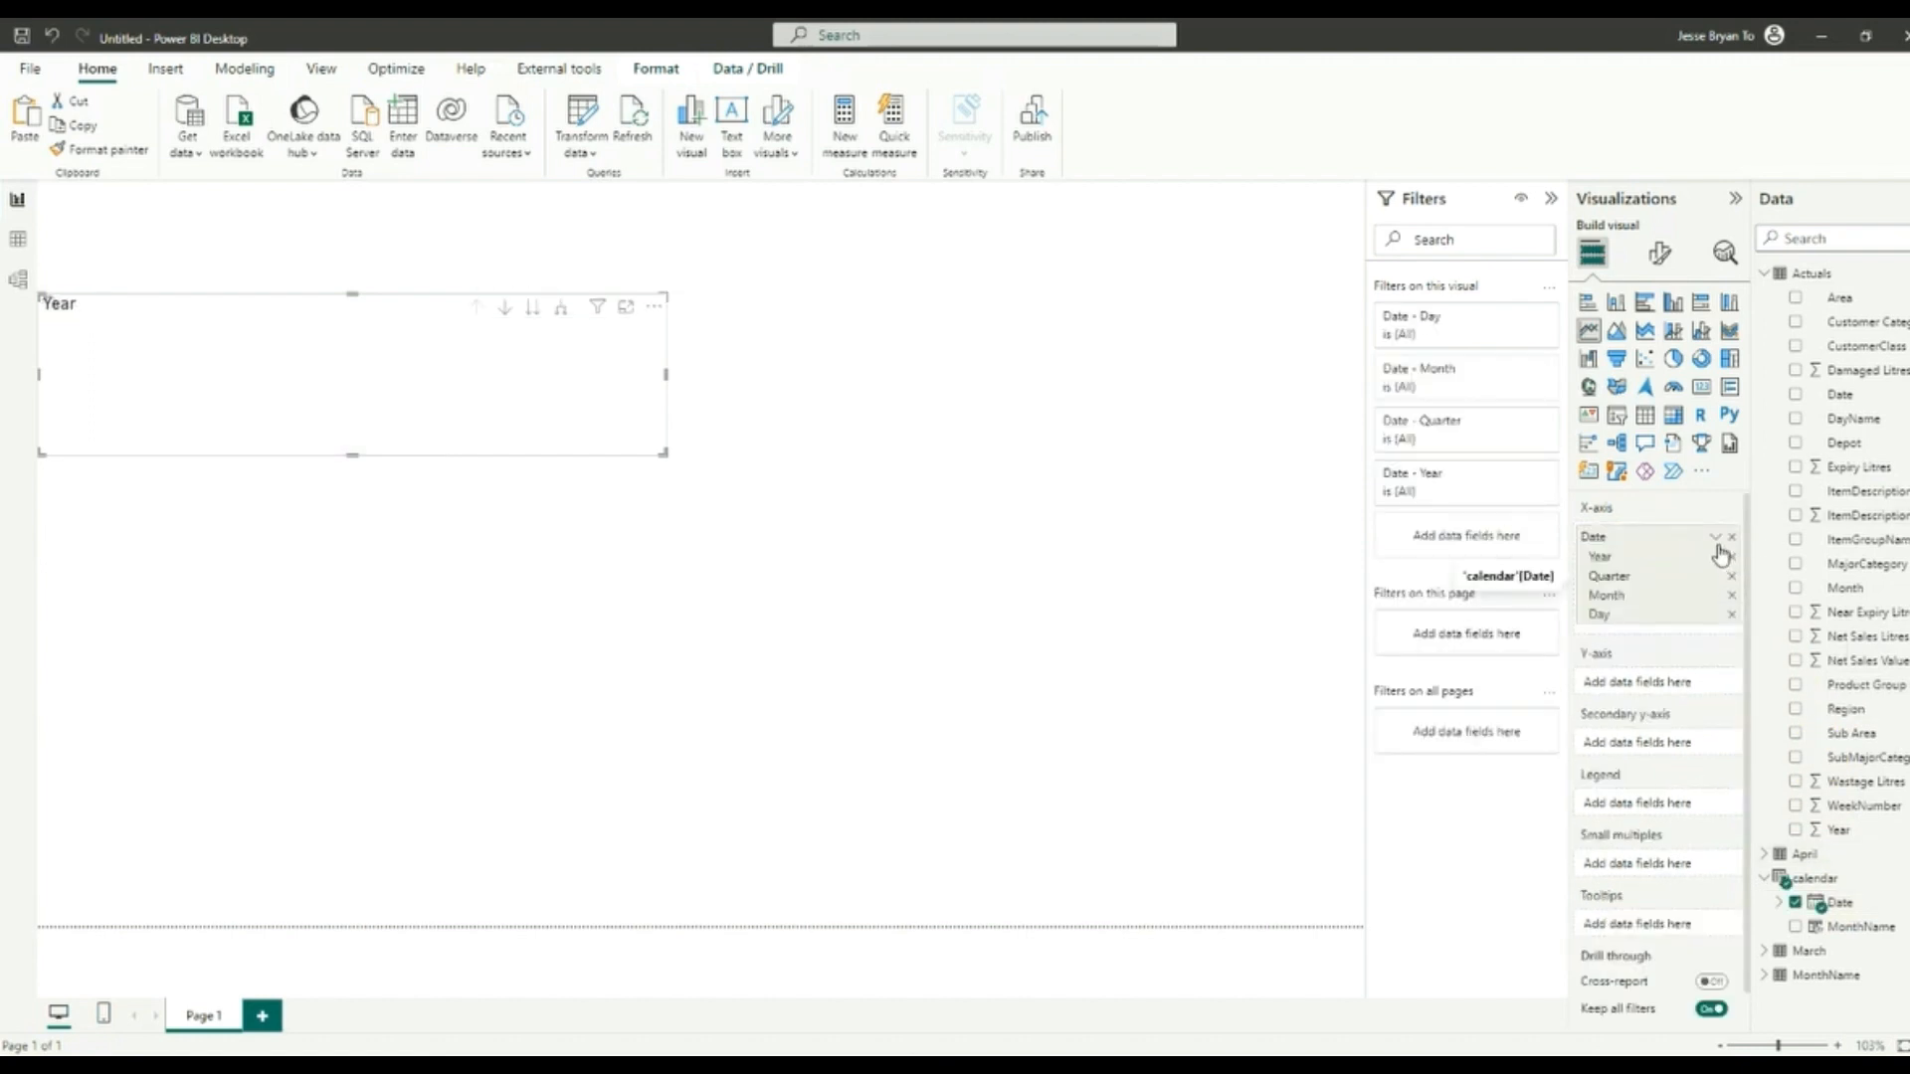
{"action": "left_click", "coordinate": [1716, 538]}
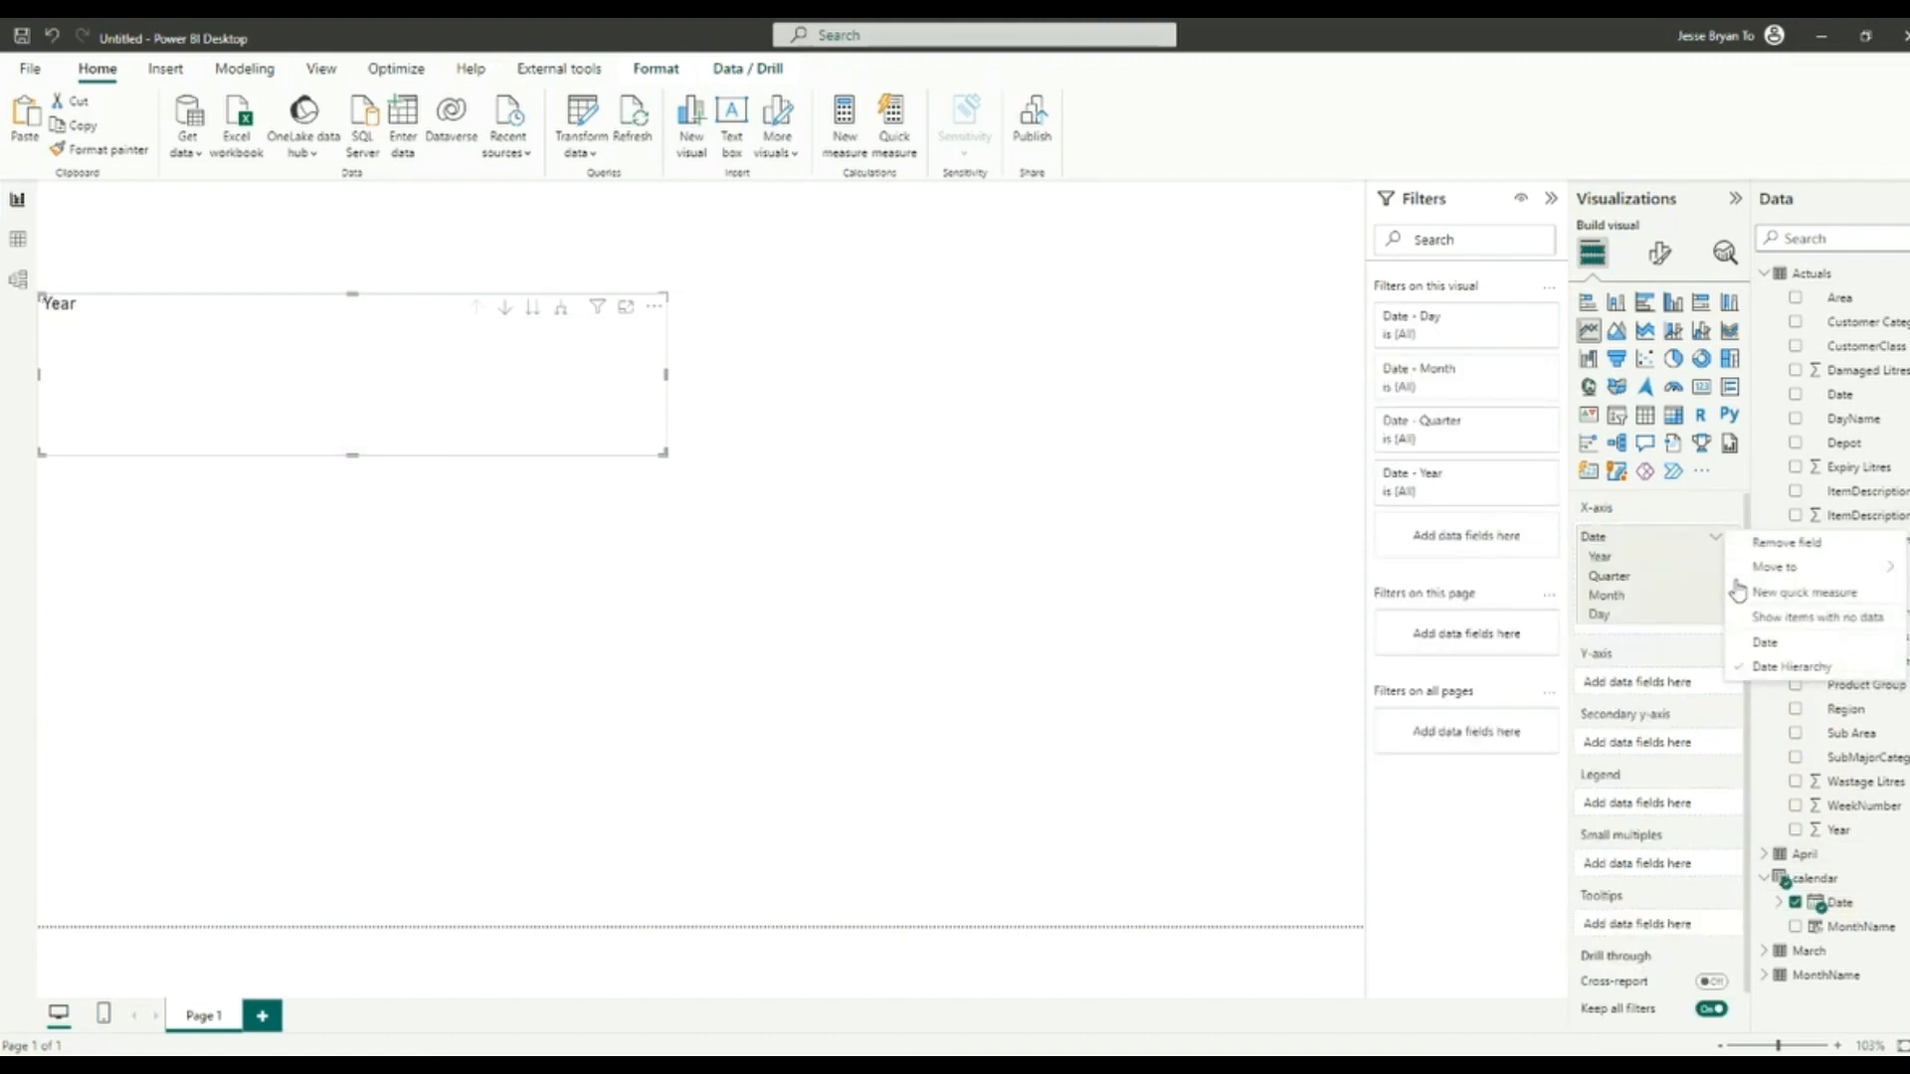
{"action": "left_click", "coordinate": [1766, 643]}
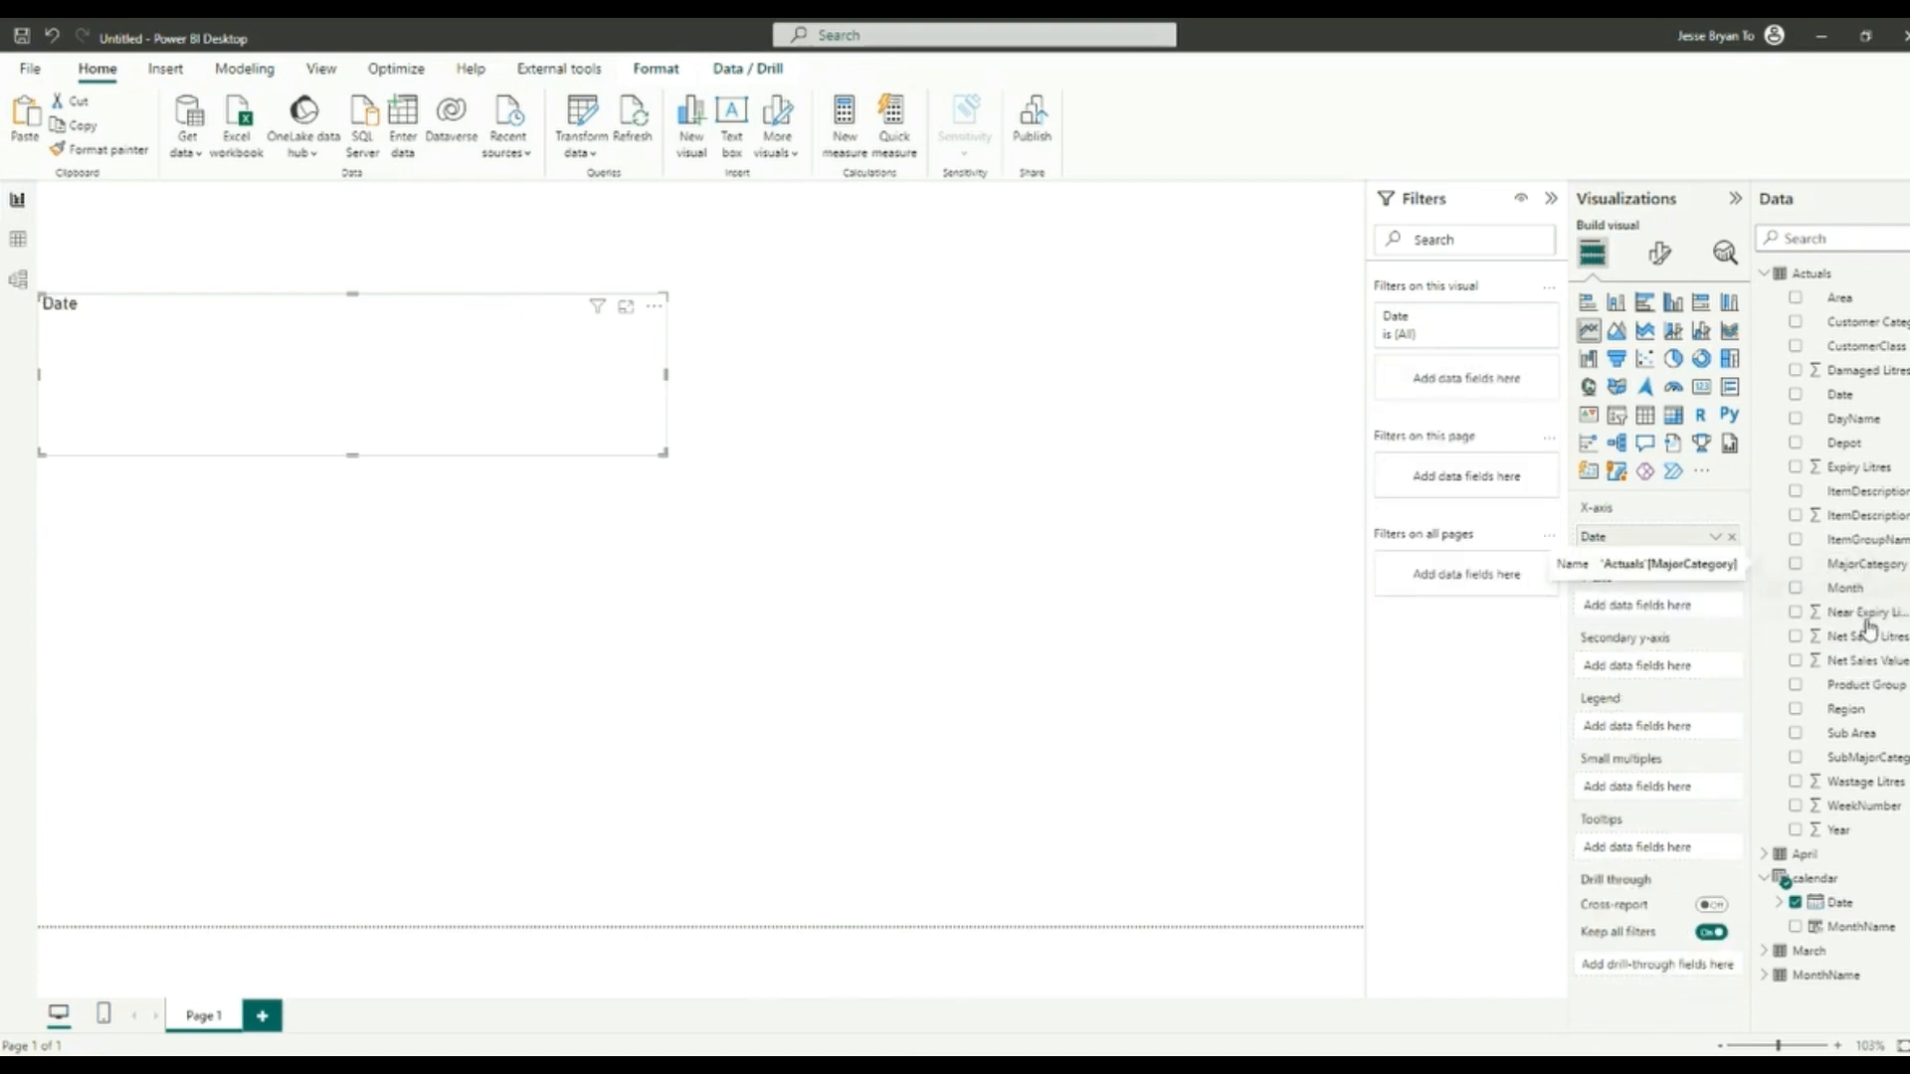
{"action": "left_click_drag", "start_coordinate": [1870, 644], "coordinate": [1681, 607]}
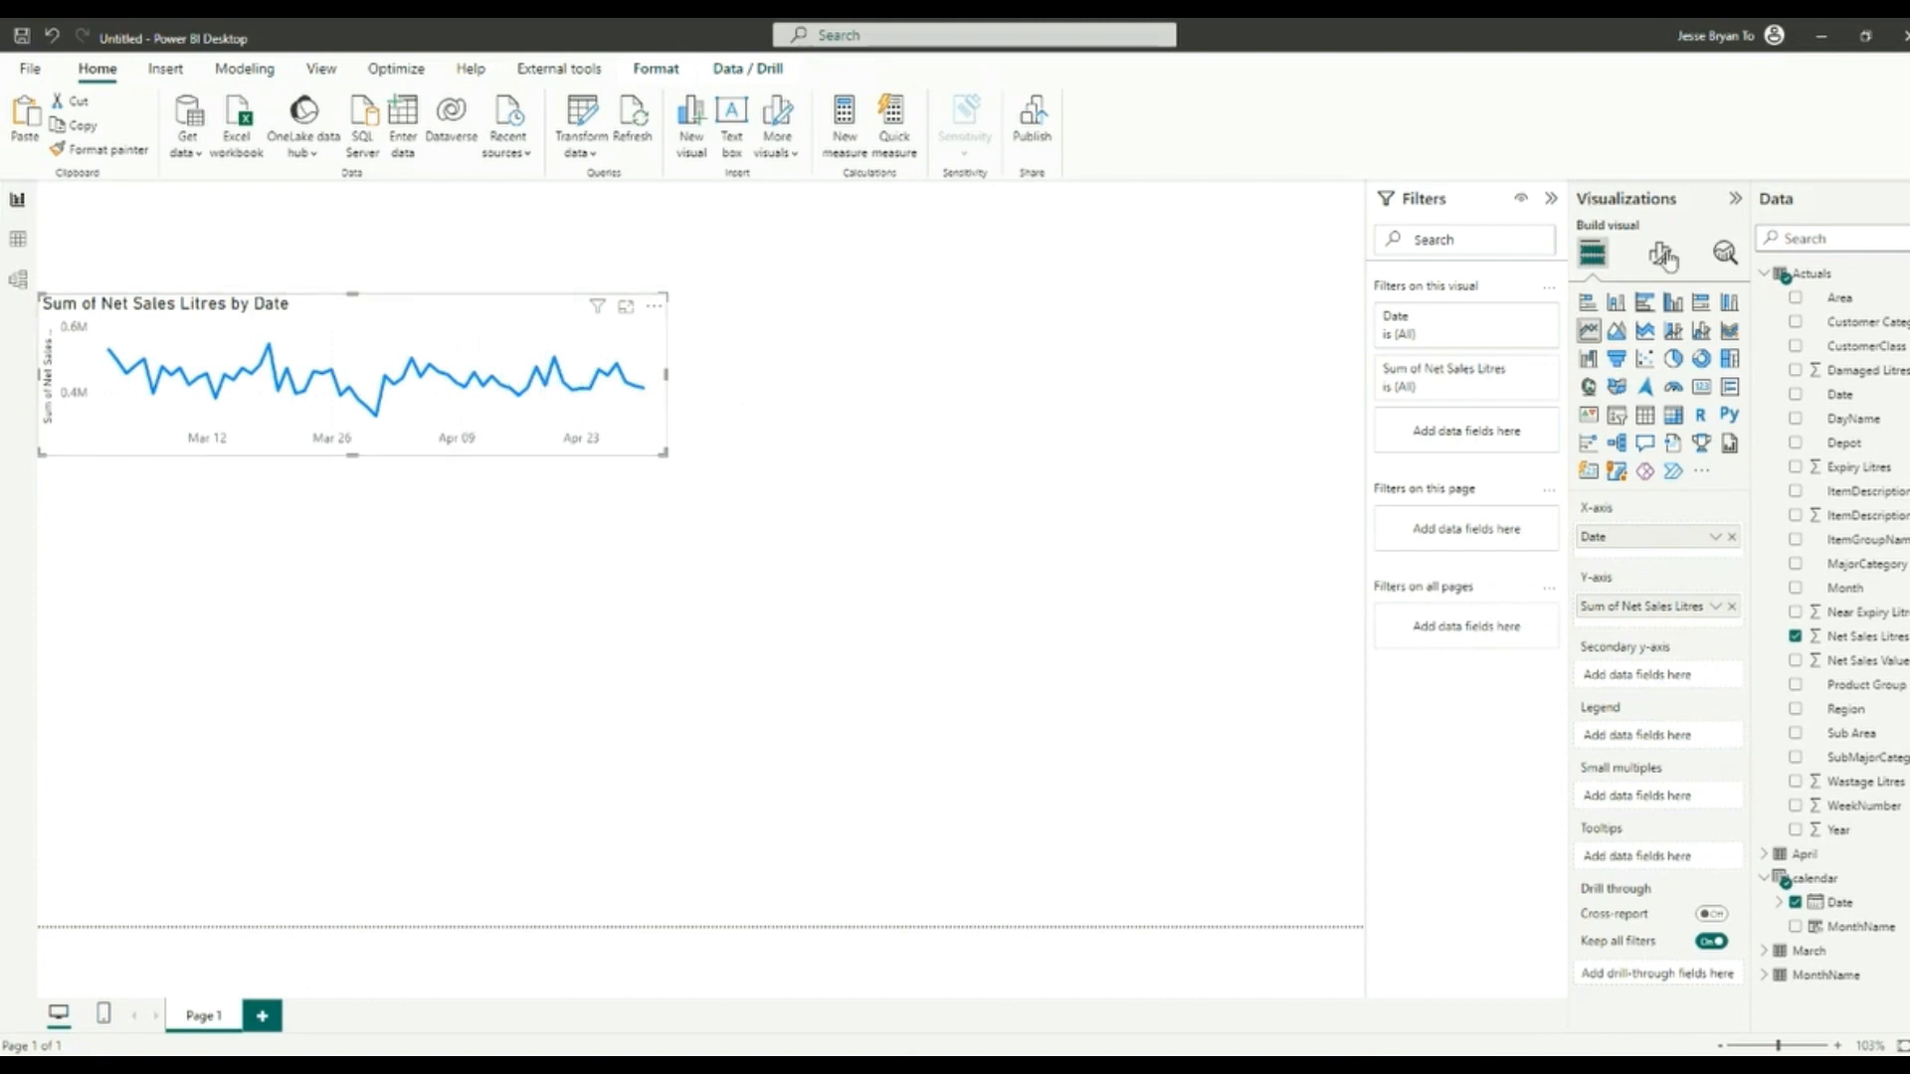
Step: Duplicate the Net Sales Litres line chart, place the copy directly below it, and plot Net Sales Value by Date in it
{"action": "left_click", "coordinate": [81, 127]}
{"action": "left_click", "coordinate": [24, 120]}
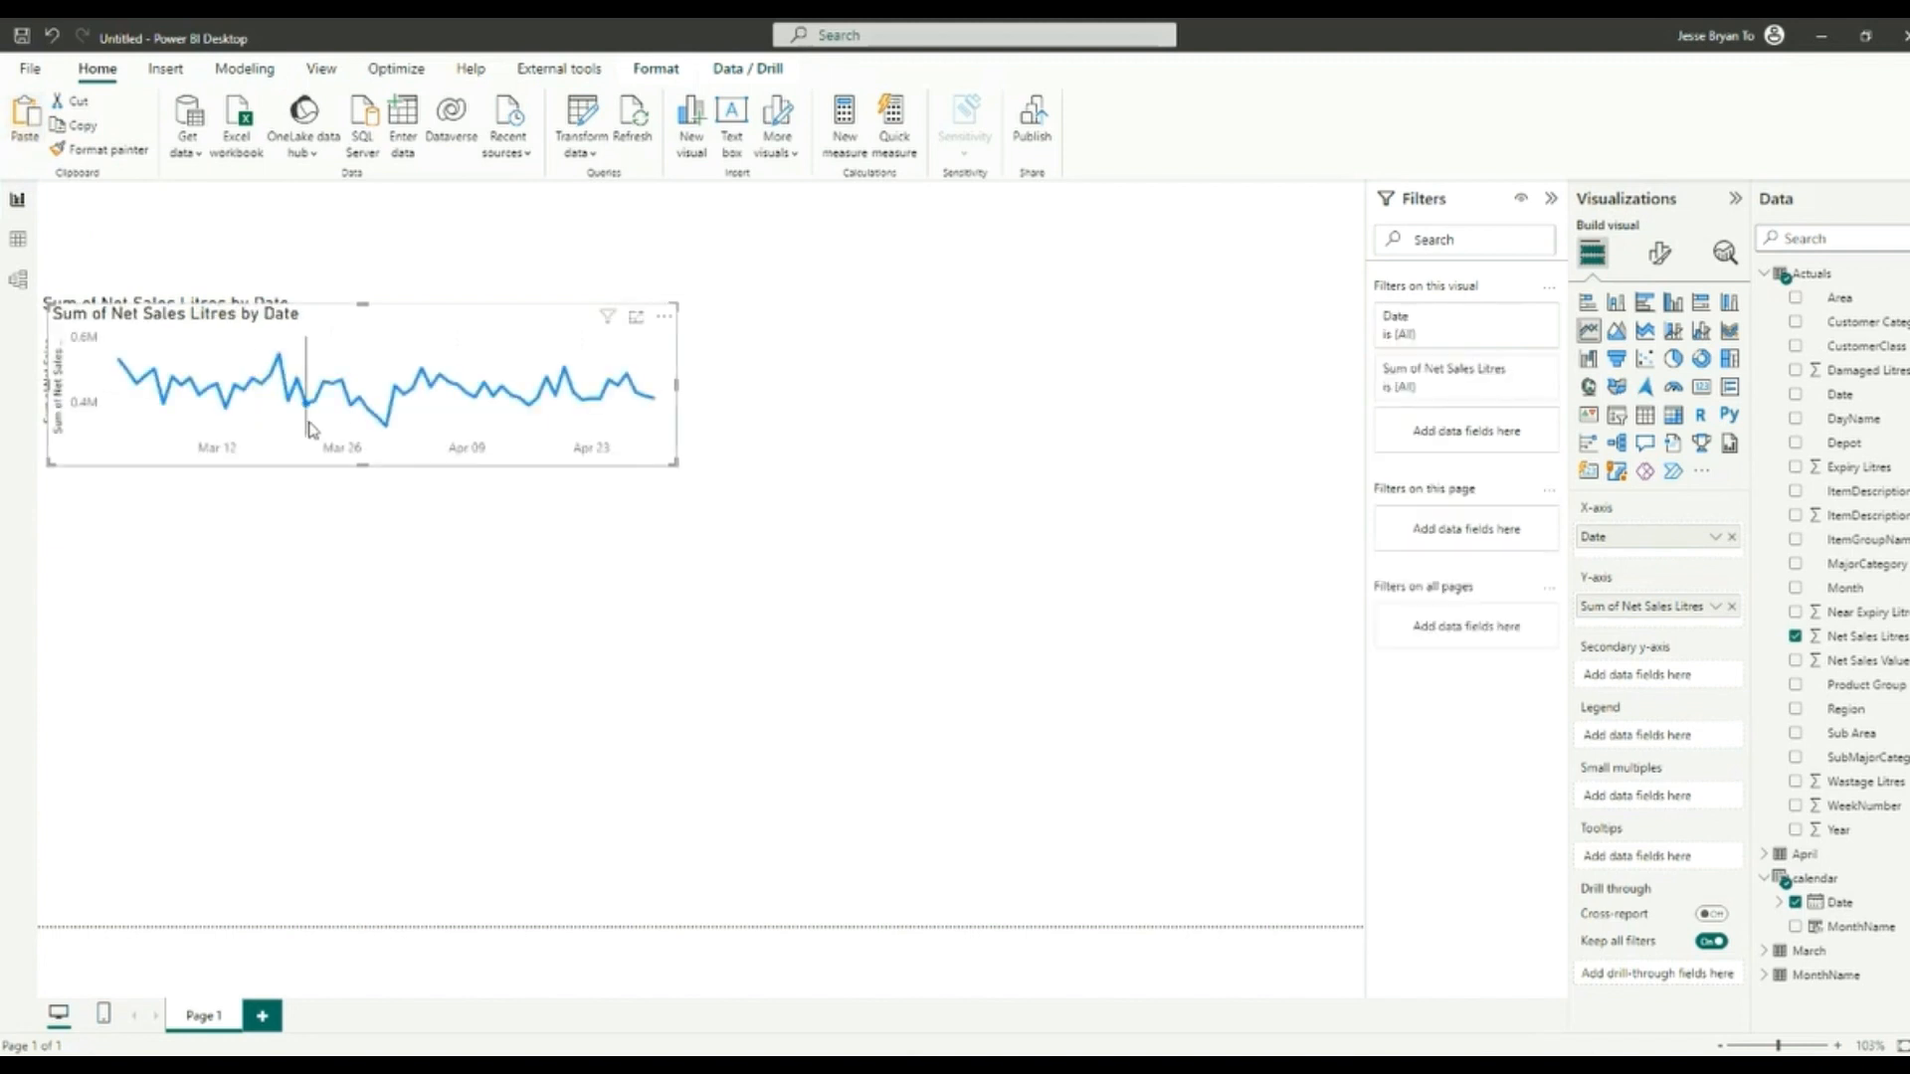
{"action": "left_click_drag", "start_coordinate": [375, 469], "coordinate": [323, 637]}
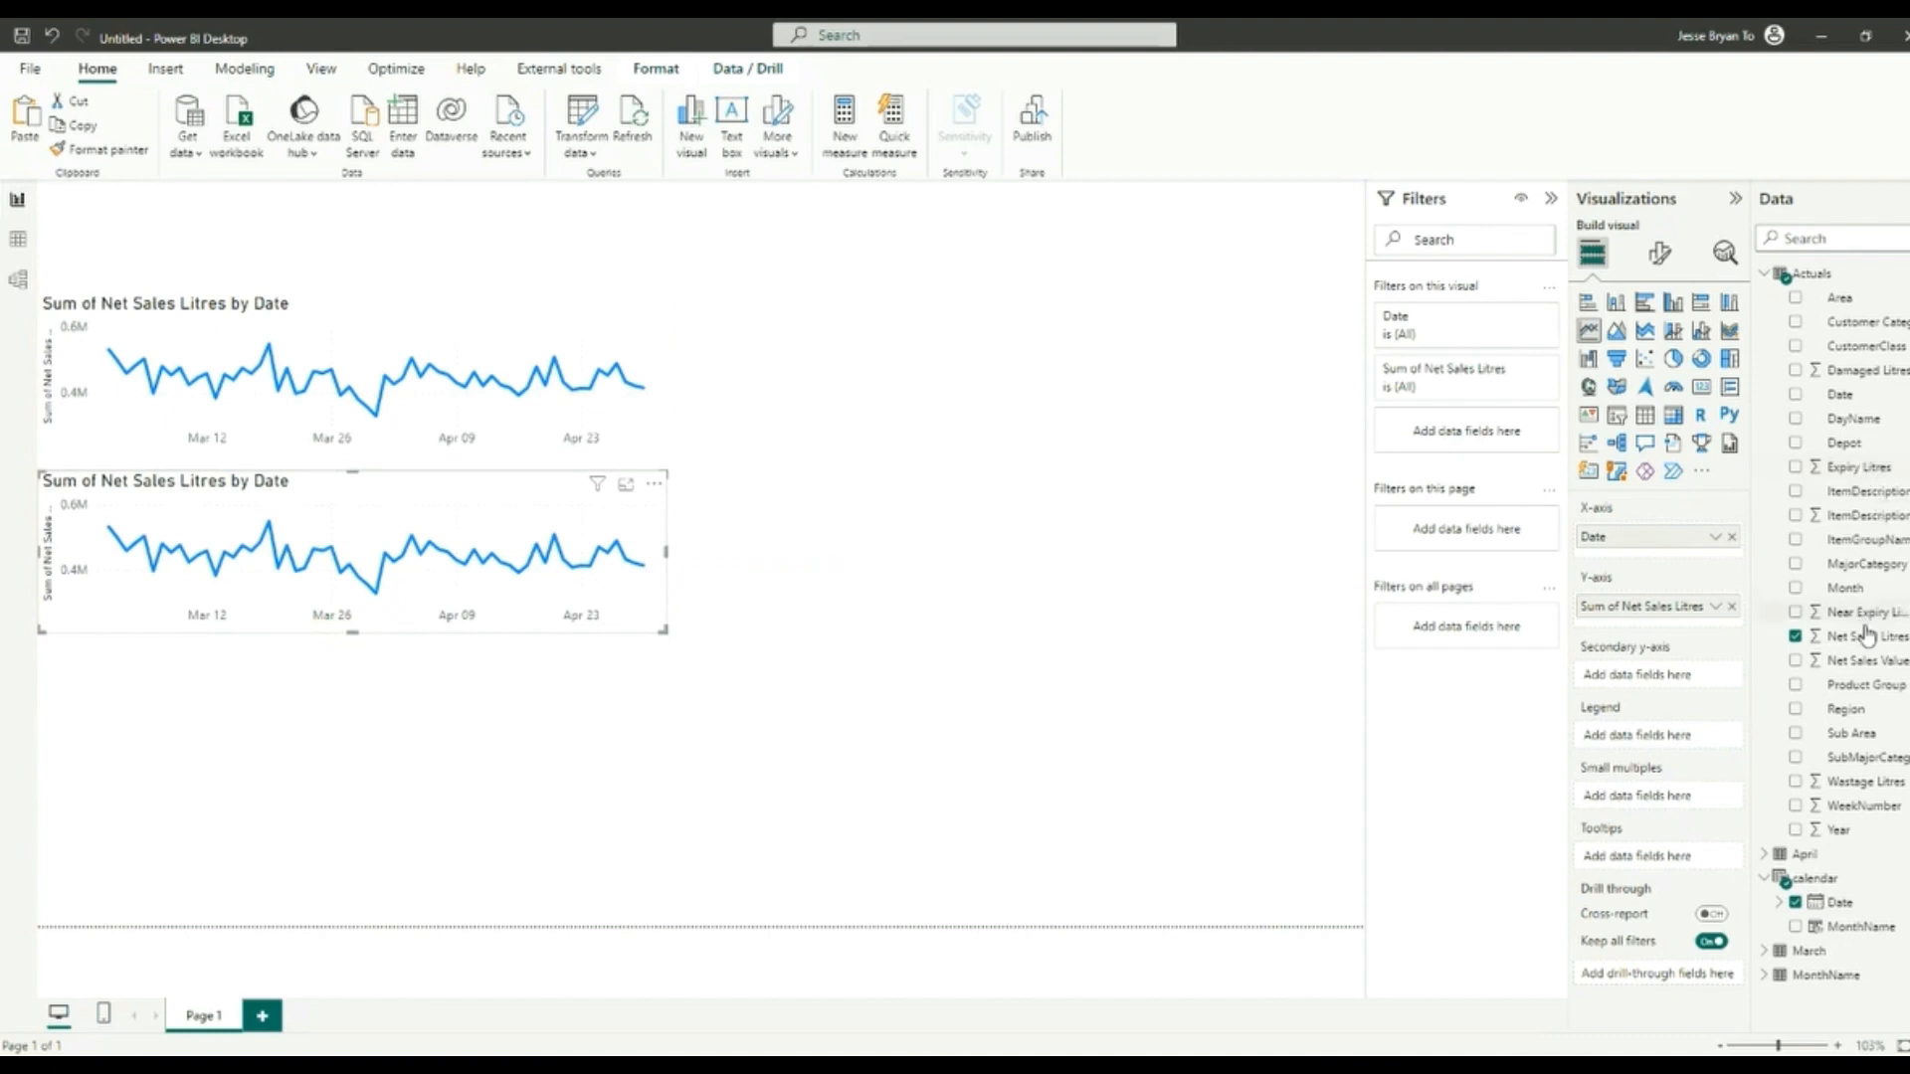
{"action": "left_click_drag", "start_coordinate": [1866, 660], "coordinate": [1075, 587]}
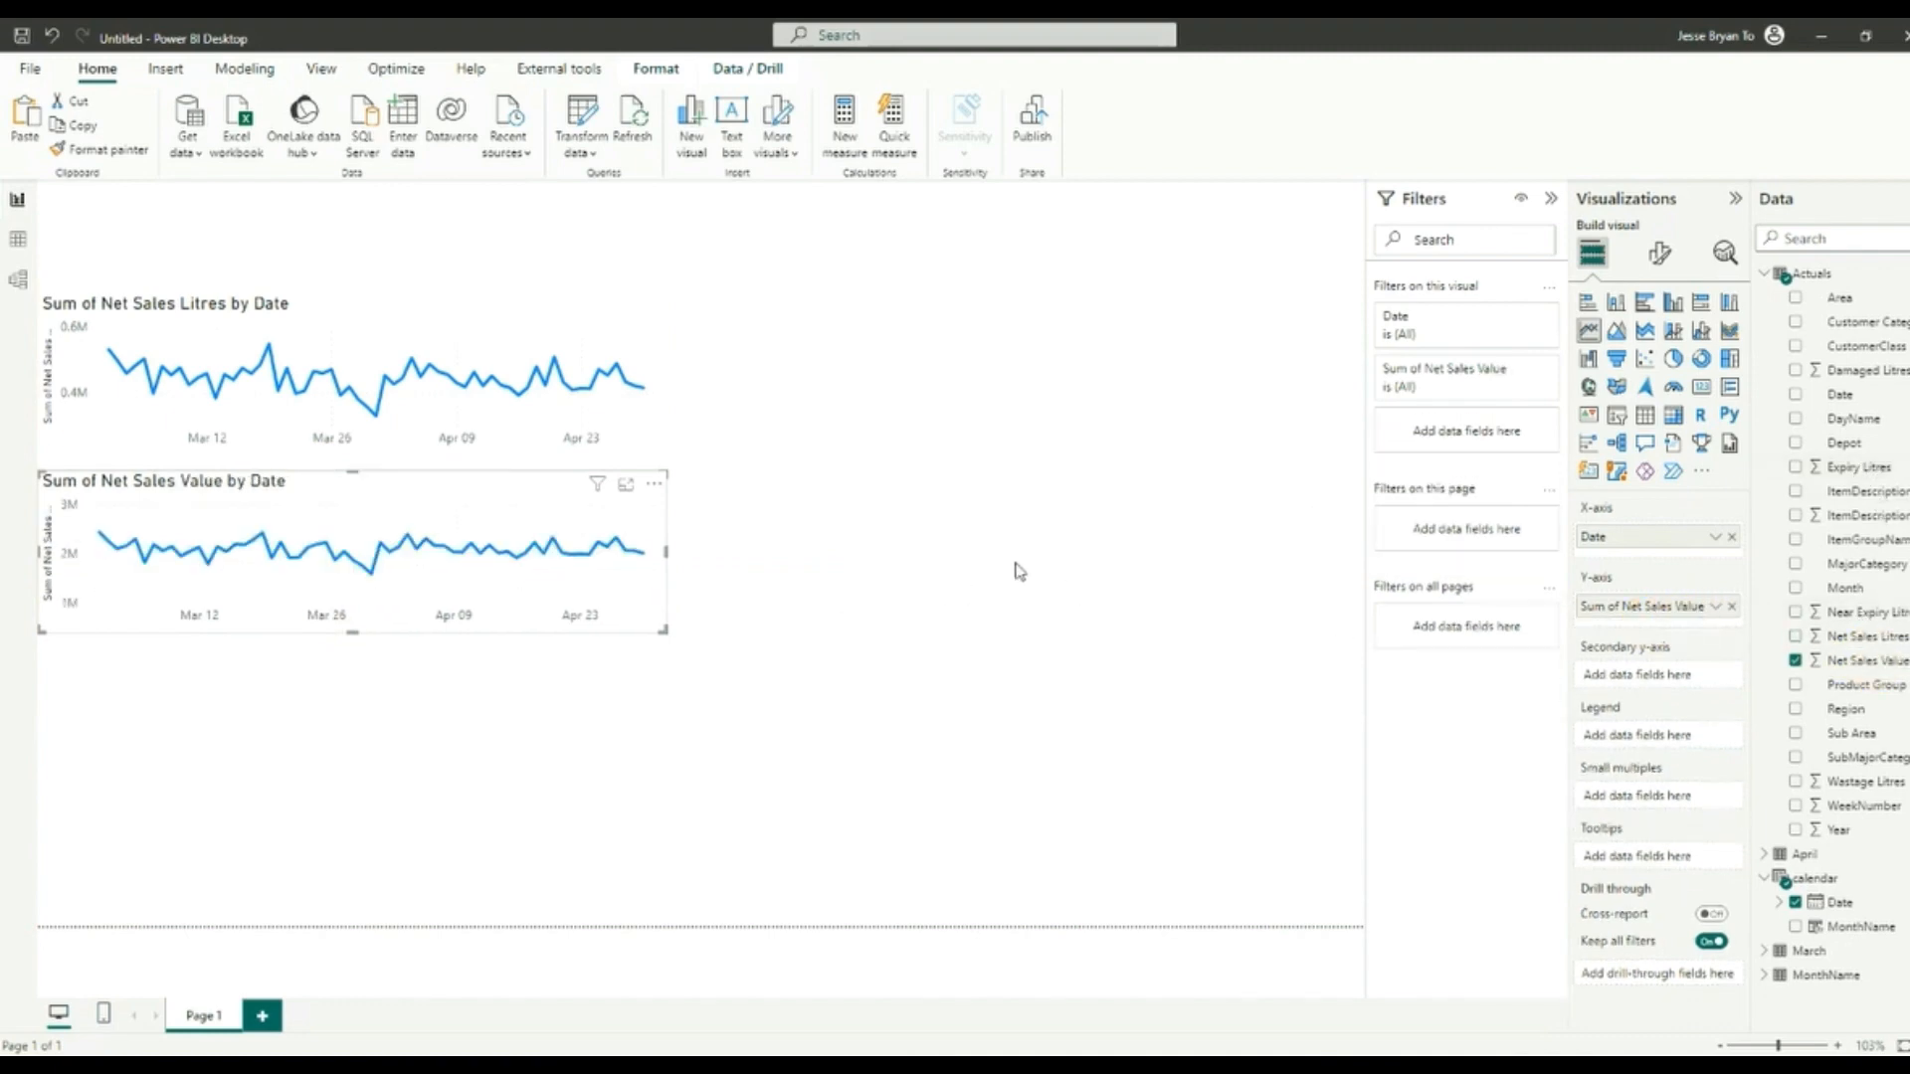
Step: Duplicate the Net Sales Value line chart, place the copy directly below it, and plot Wastage Litres by Date in it
{"action": "left_click", "coordinate": [76, 127]}
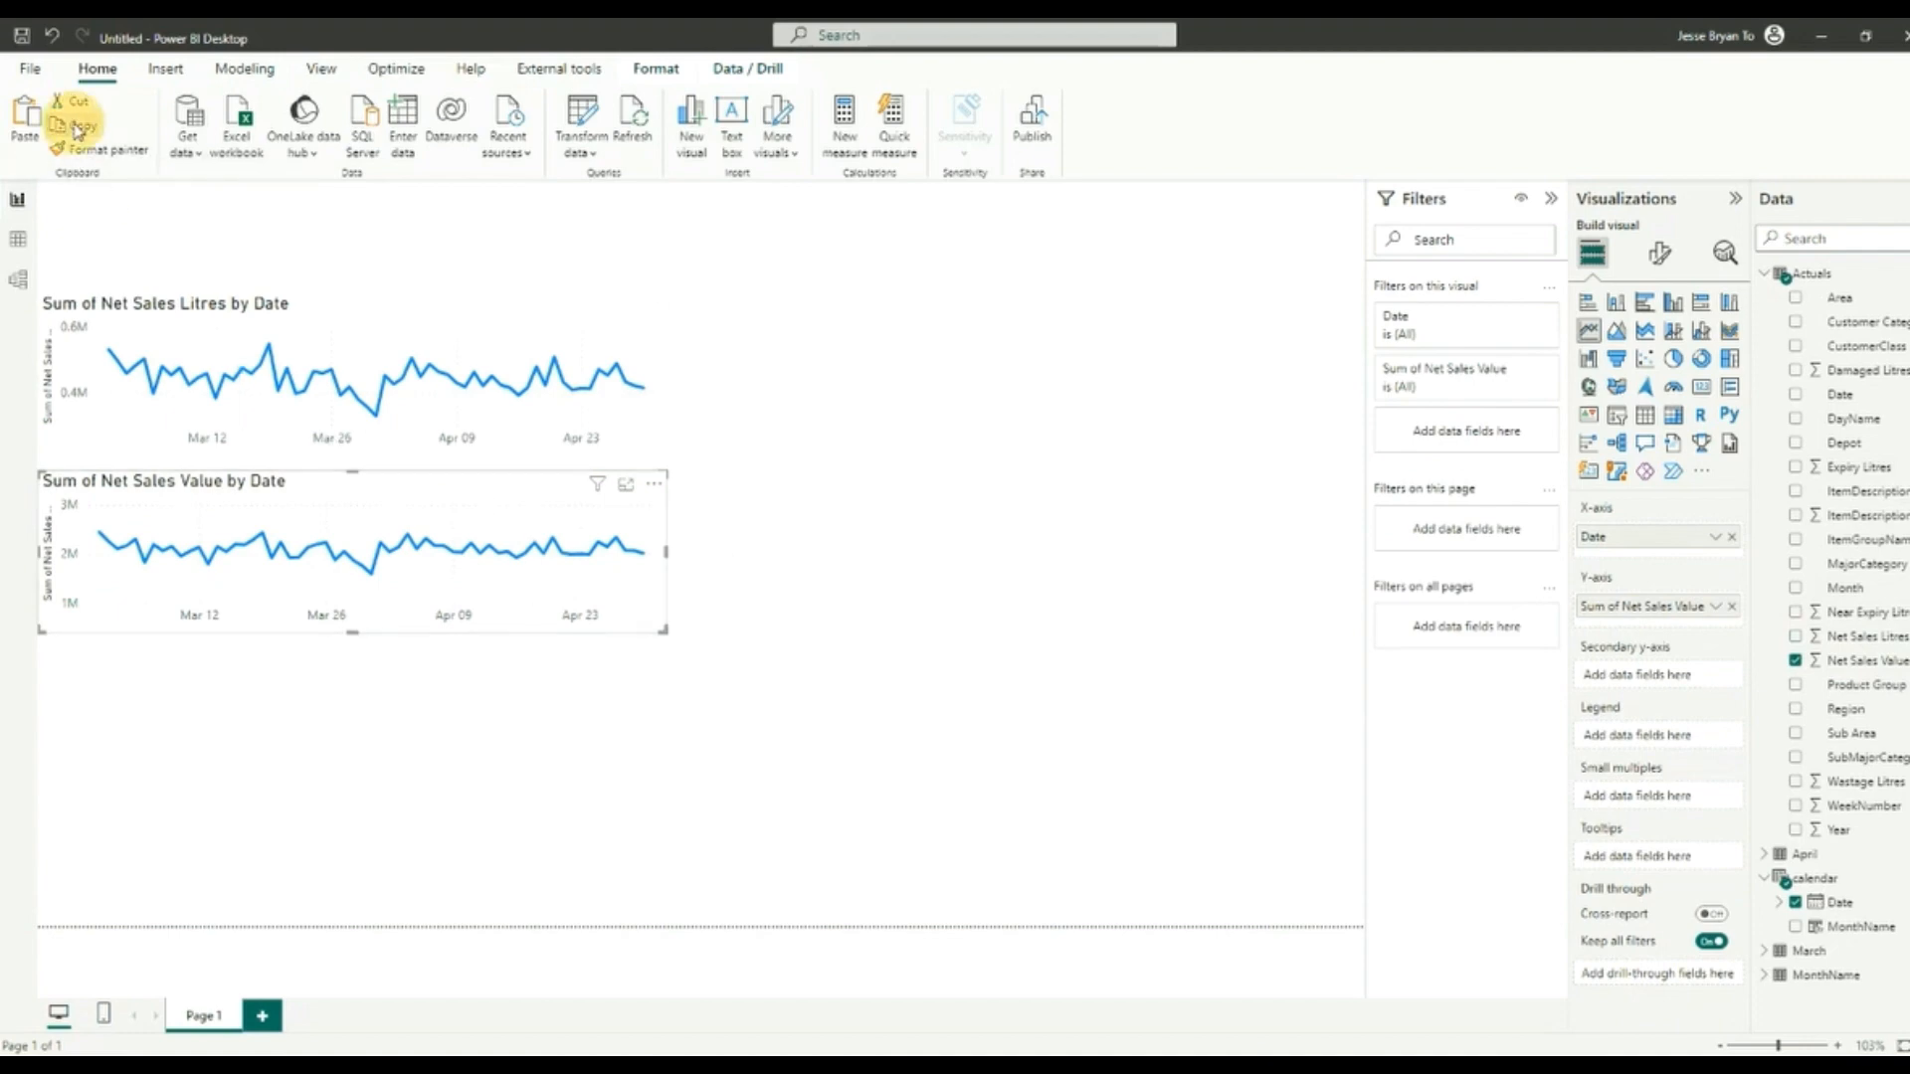
{"action": "left_click", "coordinate": [25, 117]}
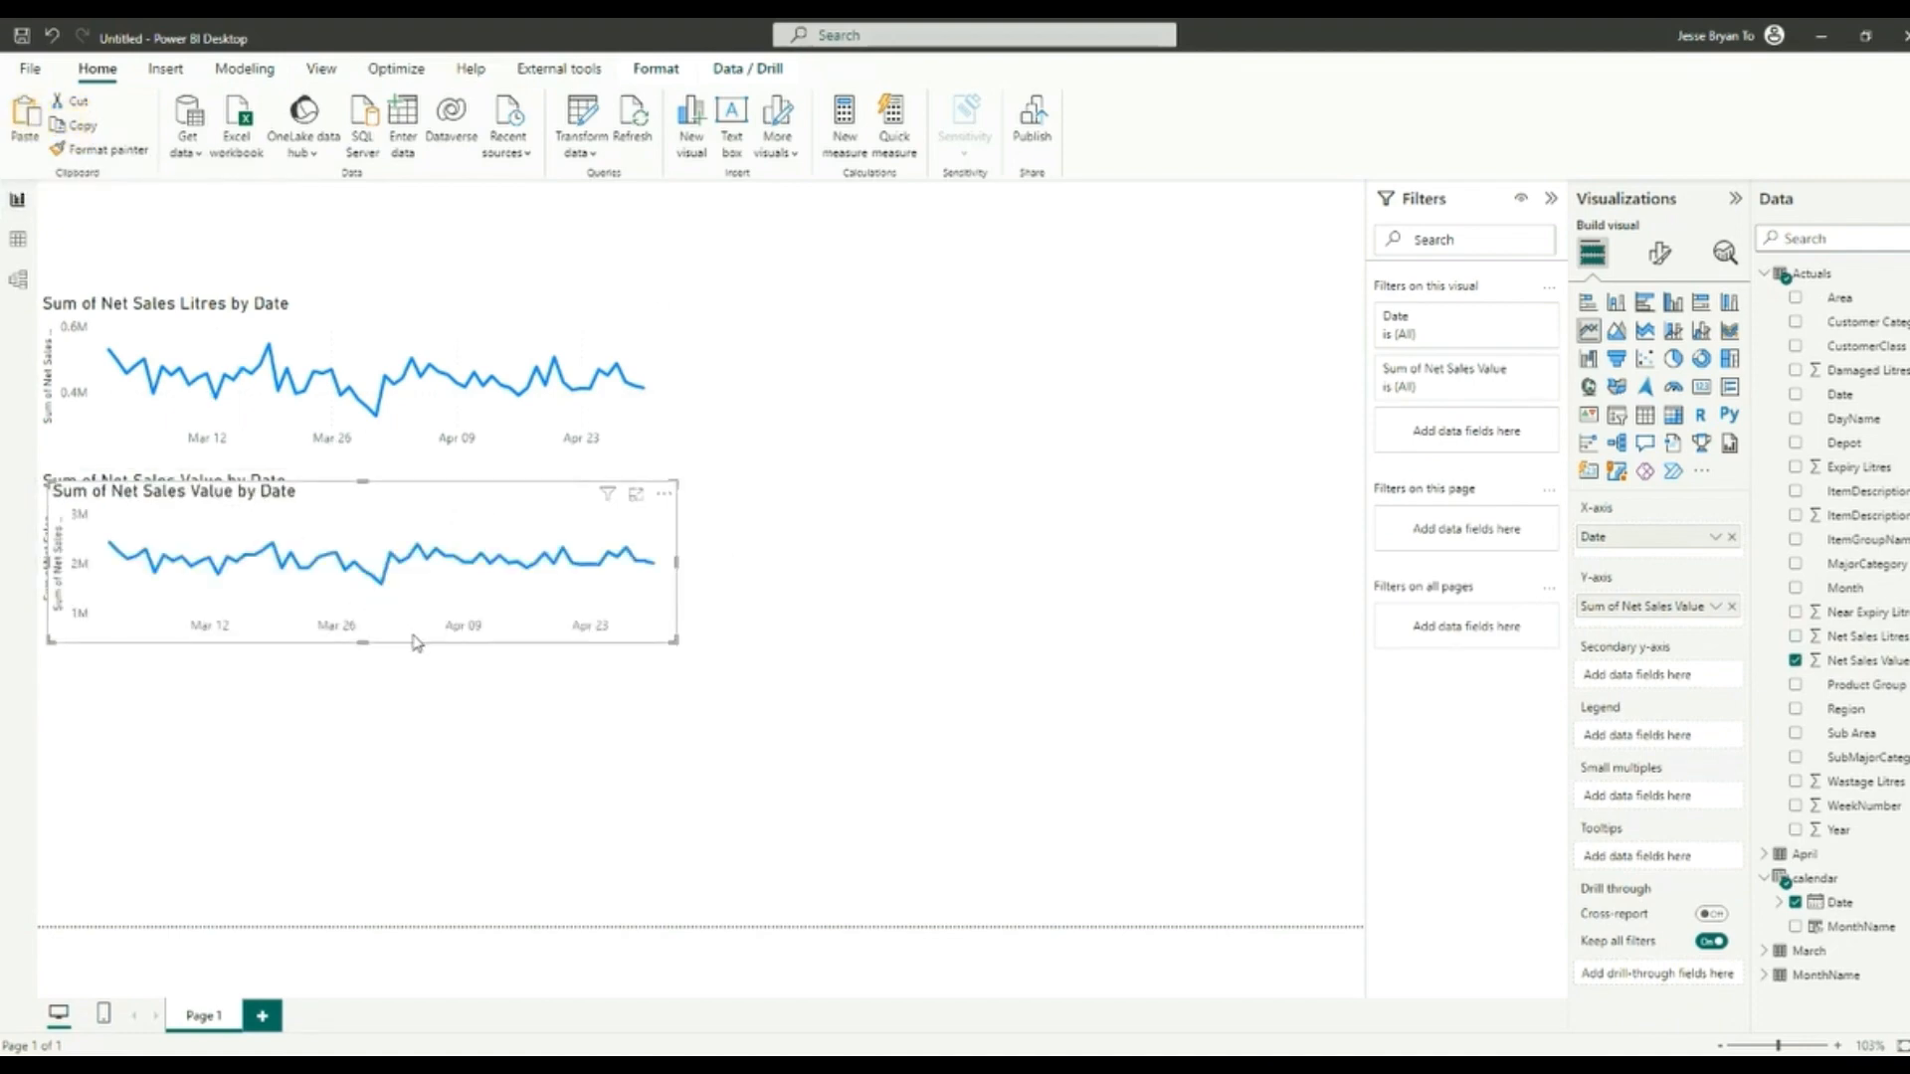
{"action": "left_click_drag", "start_coordinate": [397, 652], "coordinate": [371, 780]}
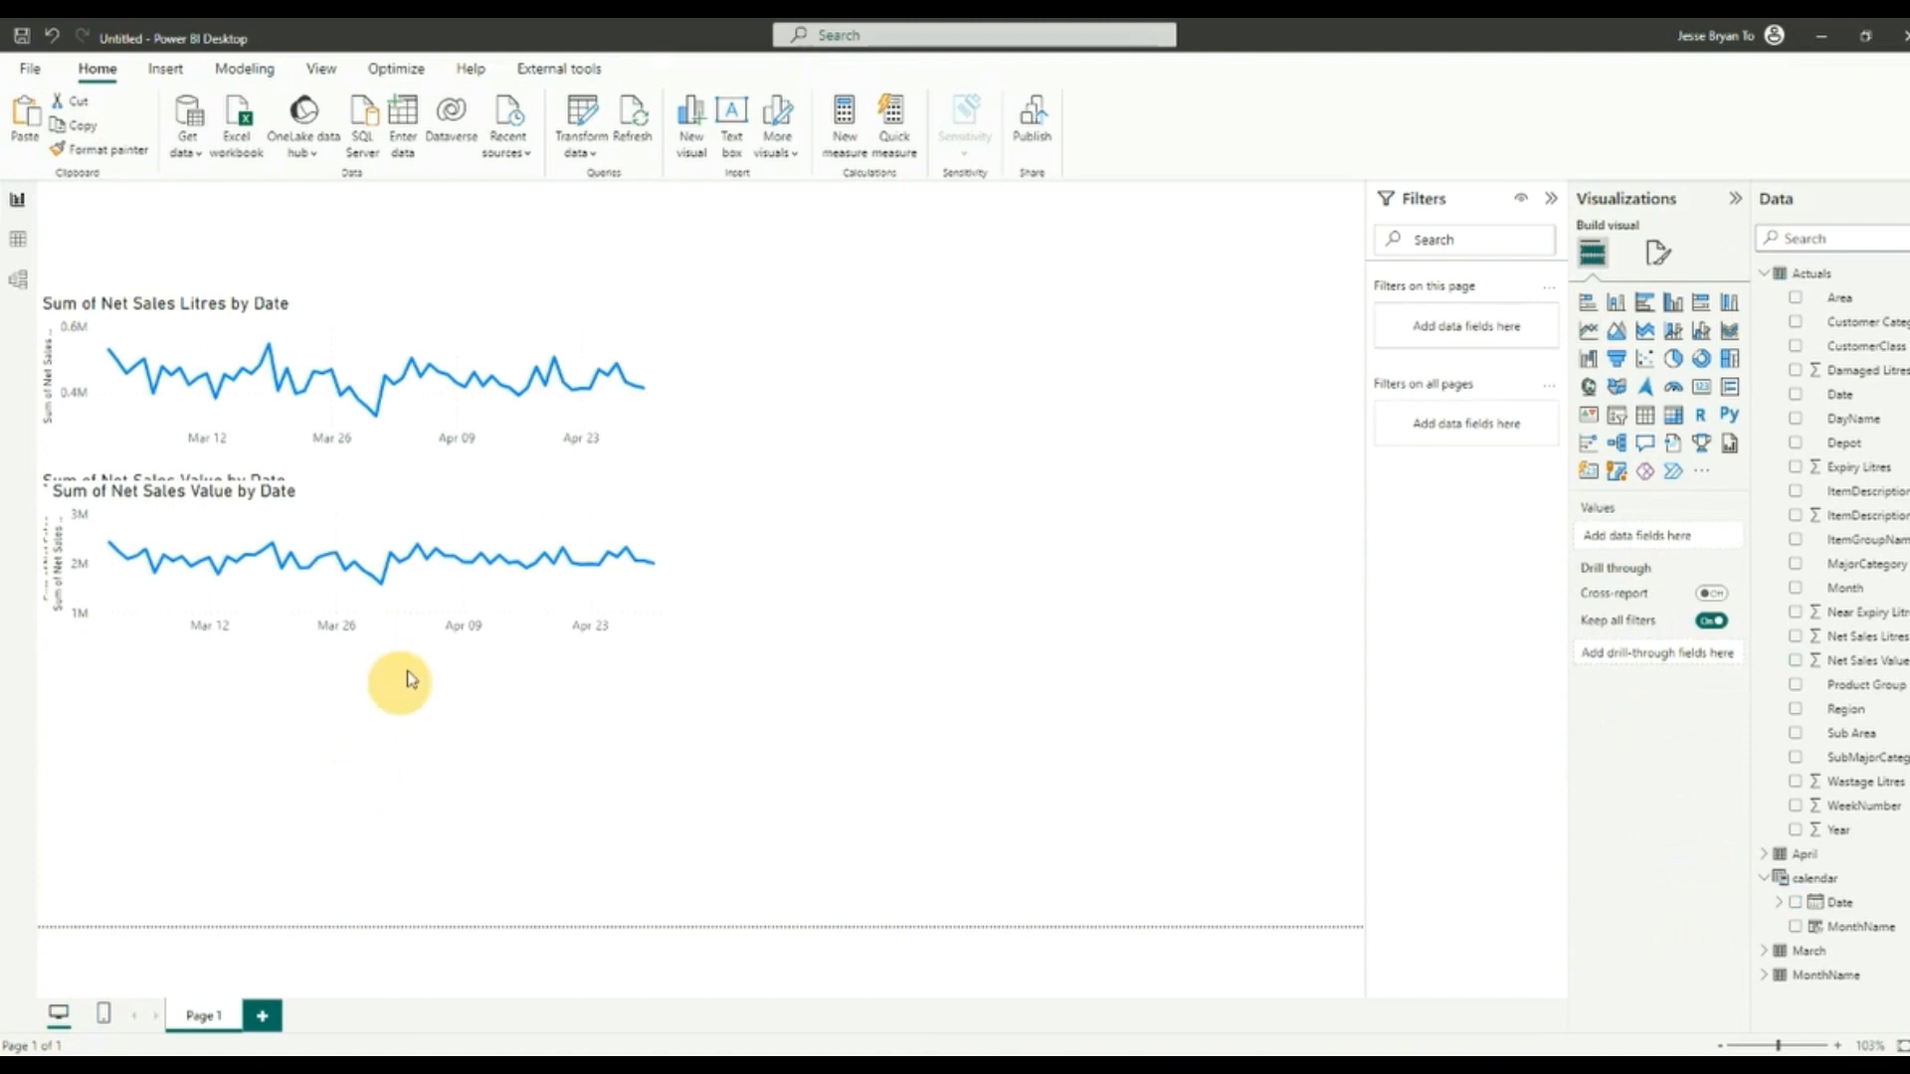
{"action": "left_click", "coordinate": [423, 654]}
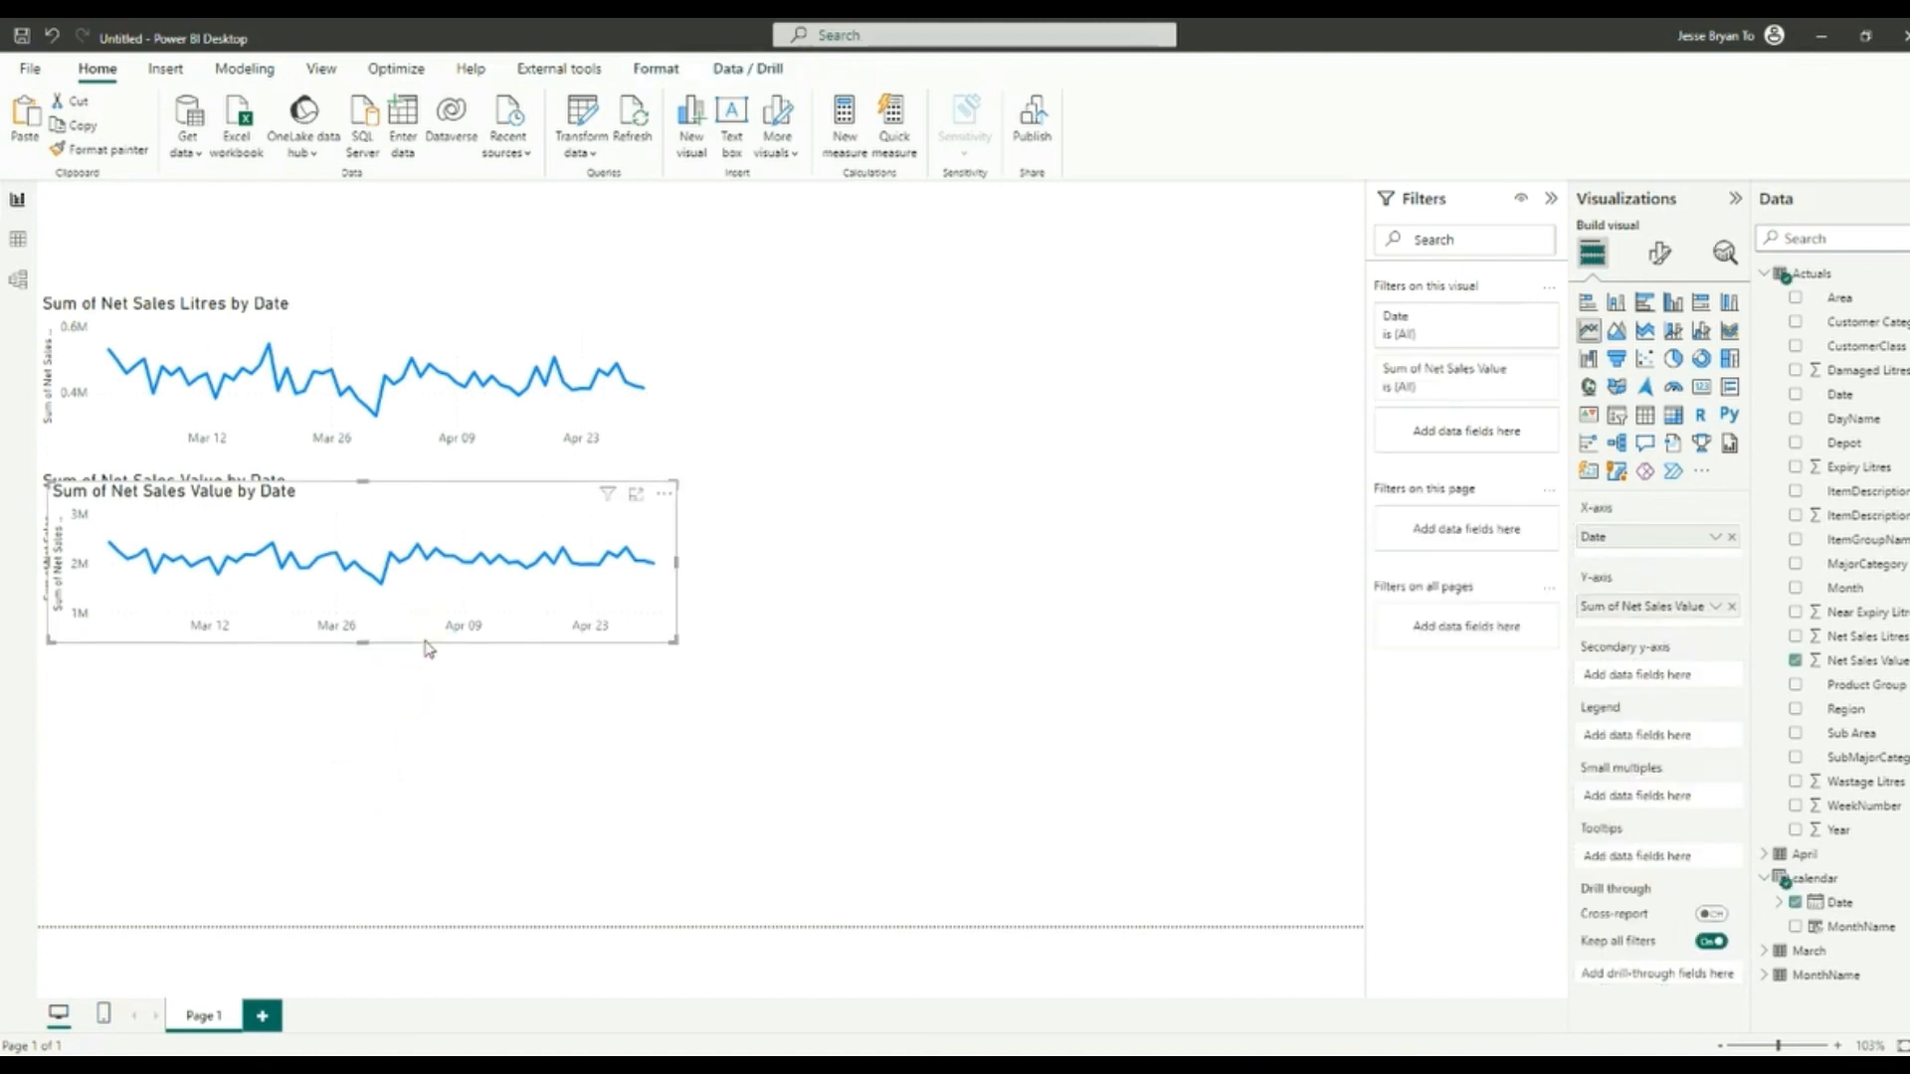
{"action": "left_click_drag", "start_coordinate": [423, 654], "coordinate": [326, 808]}
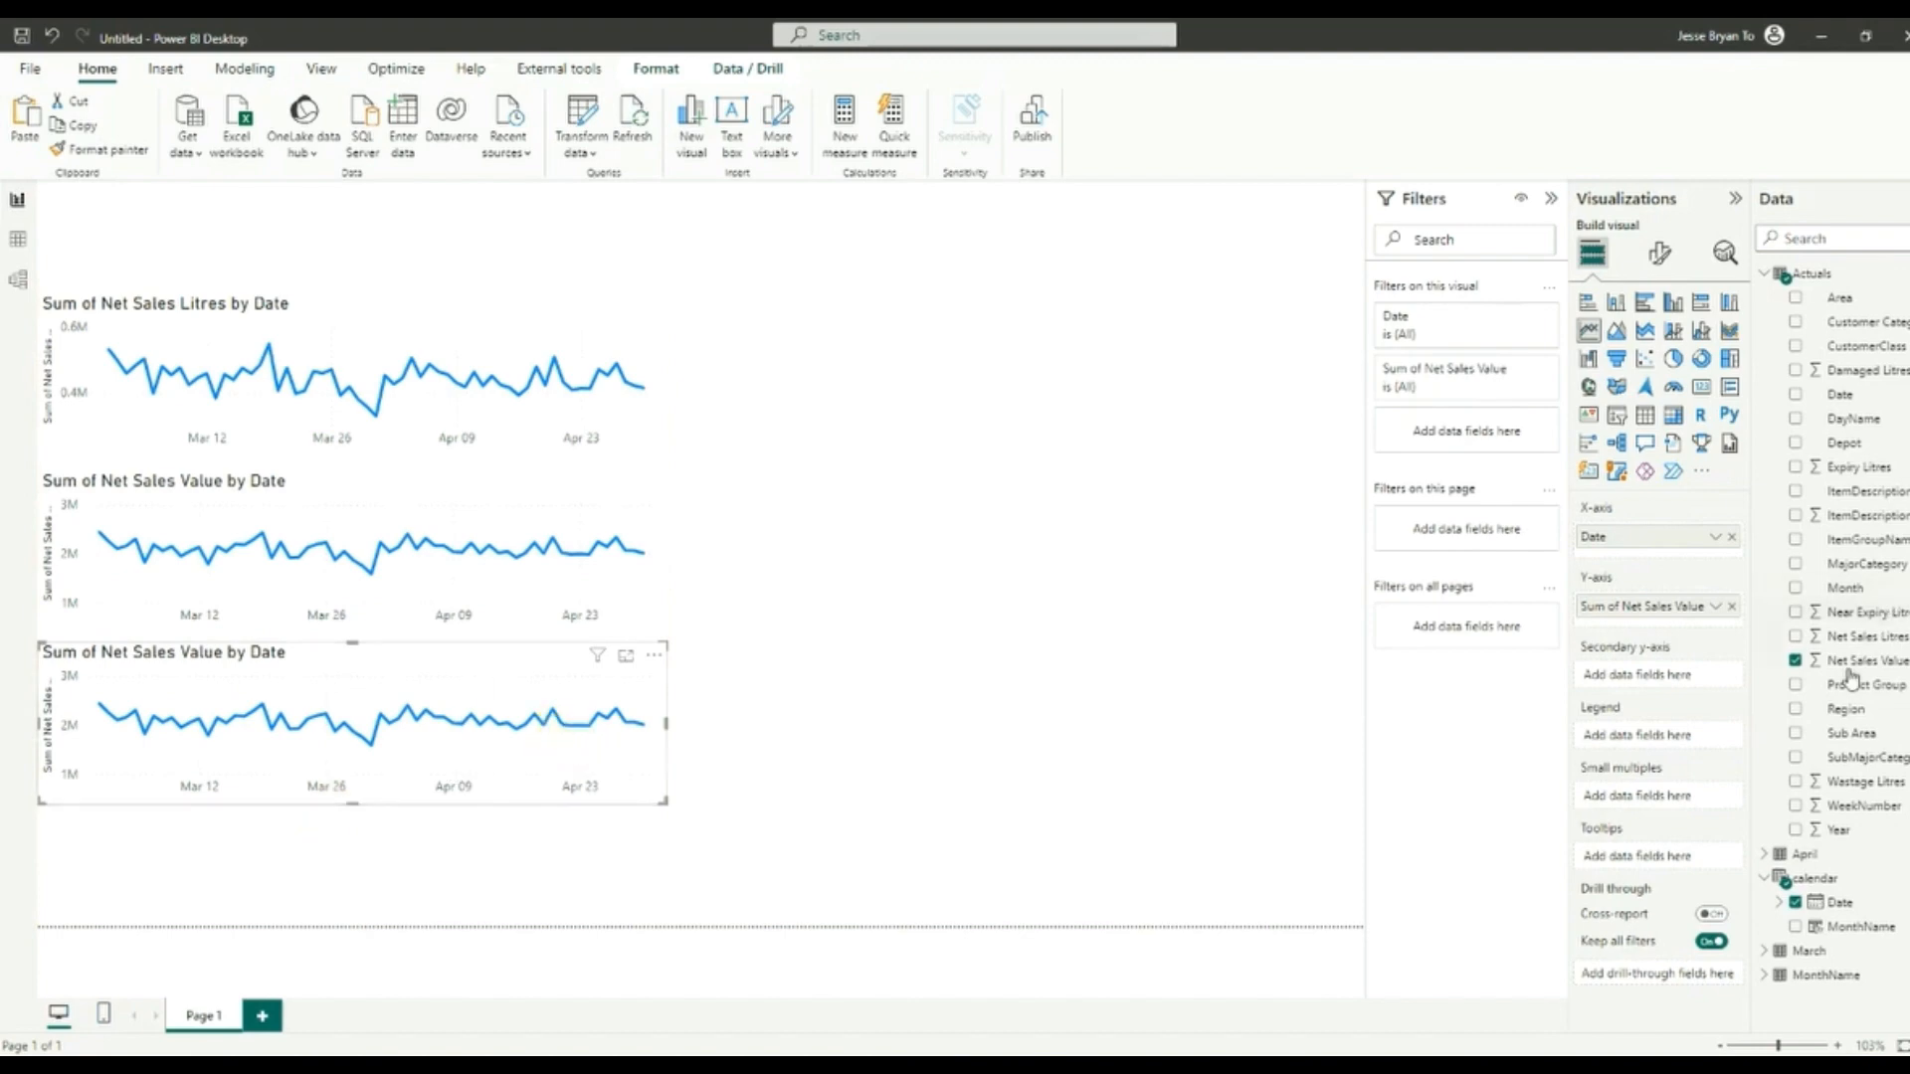
{"action": "left_click_drag", "start_coordinate": [1867, 793], "coordinate": [977, 414]}
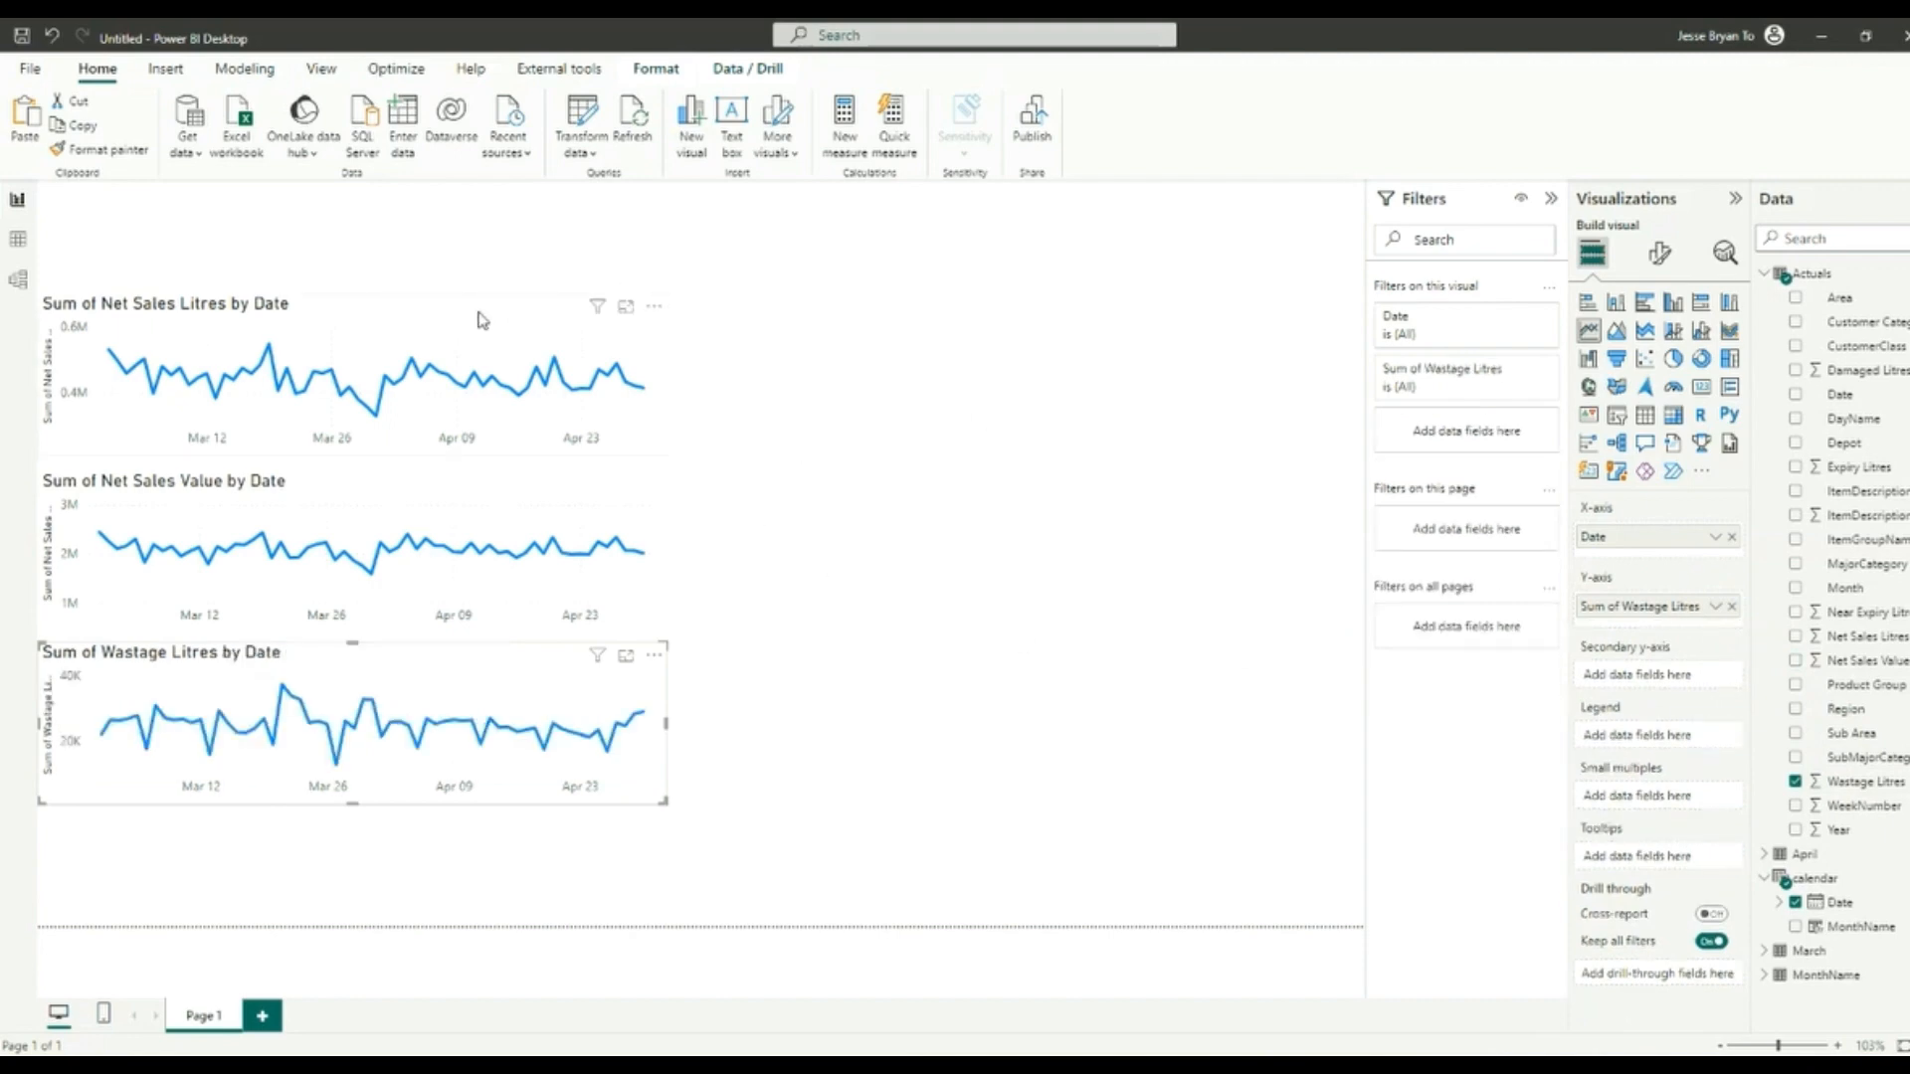
Step: Move the Net Sales Litres, Net Sales Value and Wastage Litres line charts slightly up to free space below them
{"action": "left_click_drag", "start_coordinate": [481, 311], "coordinate": [482, 287]}
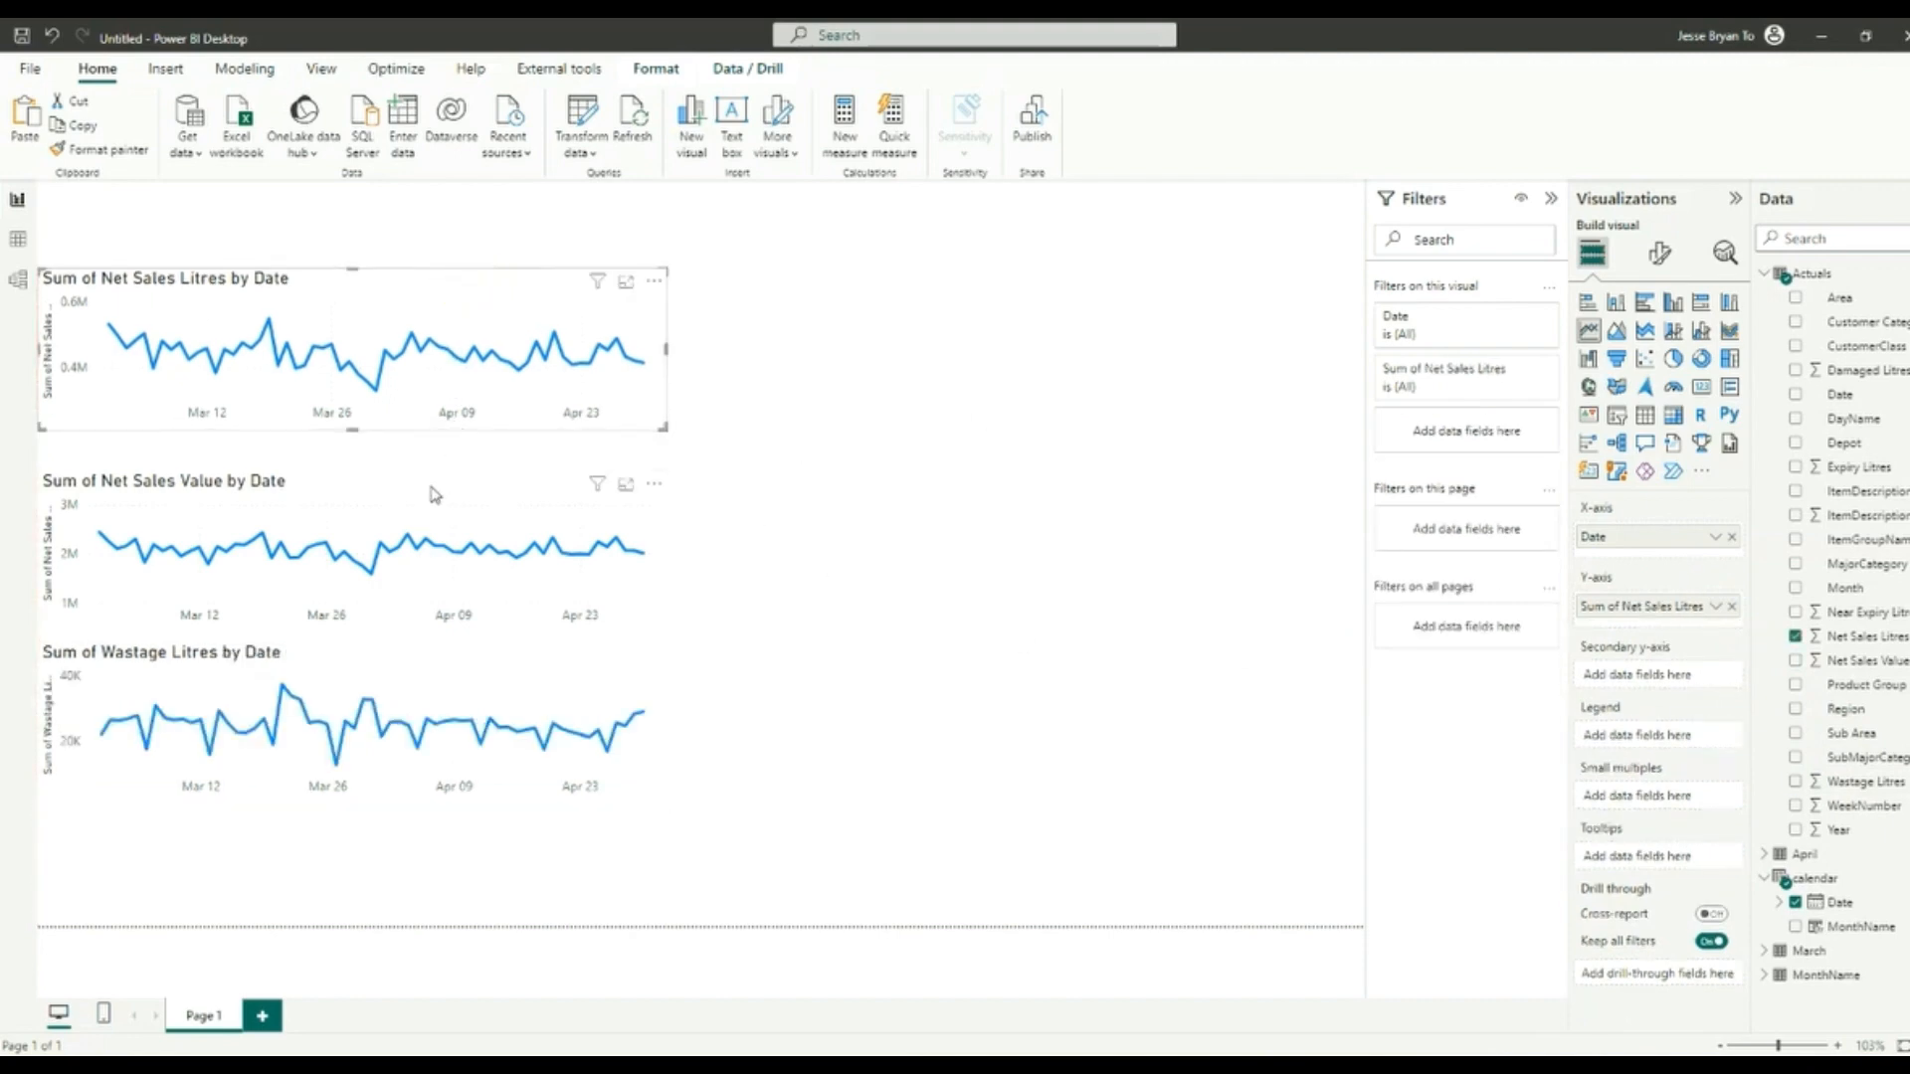
{"action": "mouse_move", "coordinate": [428, 486]}
{"action": "left_mouse_down"}
{"action": "mouse_move", "coordinate": [435, 461]}
{"action": "mouse_move", "coordinate": [414, 468]}
{"action": "left_mouse_up"}
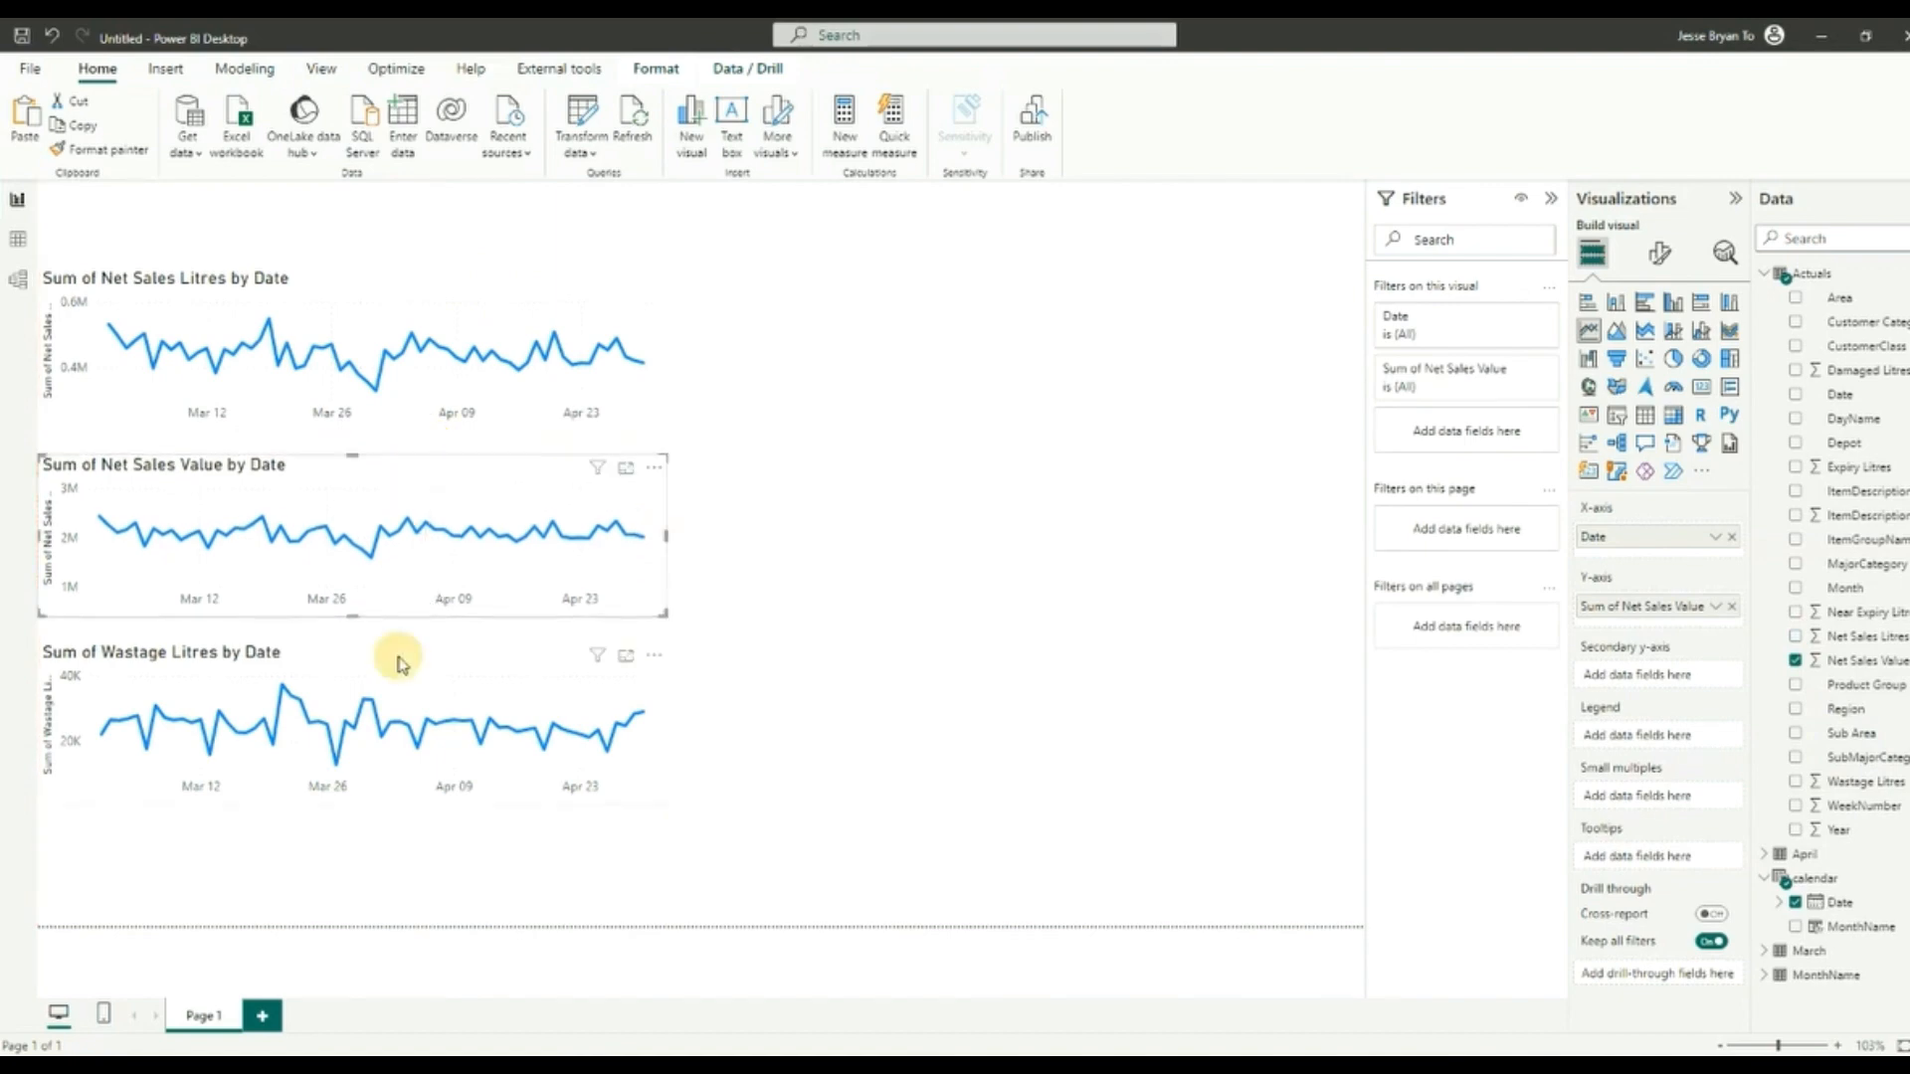
{"action": "left_click_drag", "start_coordinate": [393, 652], "coordinate": [394, 630]}
Step: Add an empty clustered column chart below the Wastage Litres chart and reduce its height so the two do not overlap
{"action": "left_click", "coordinate": [1137, 579]}
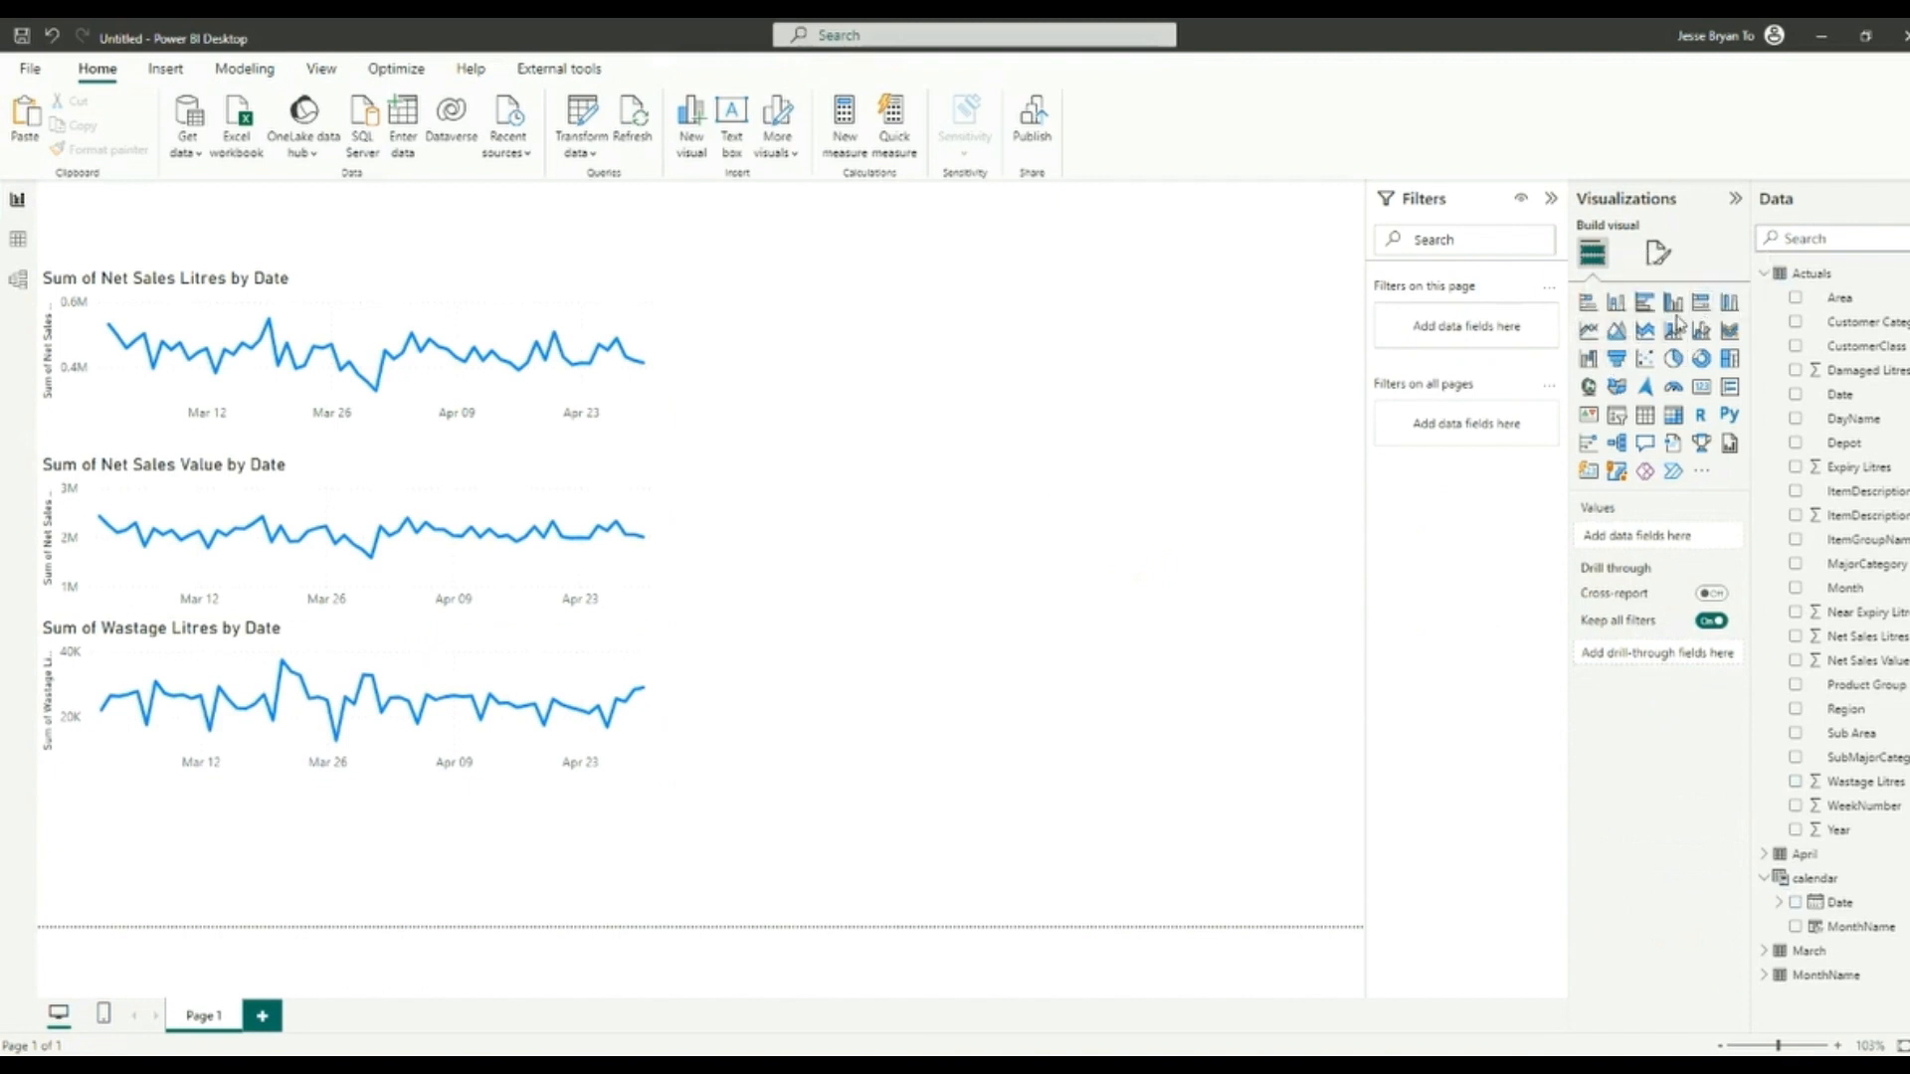
{"action": "left_click", "coordinate": [1673, 302]}
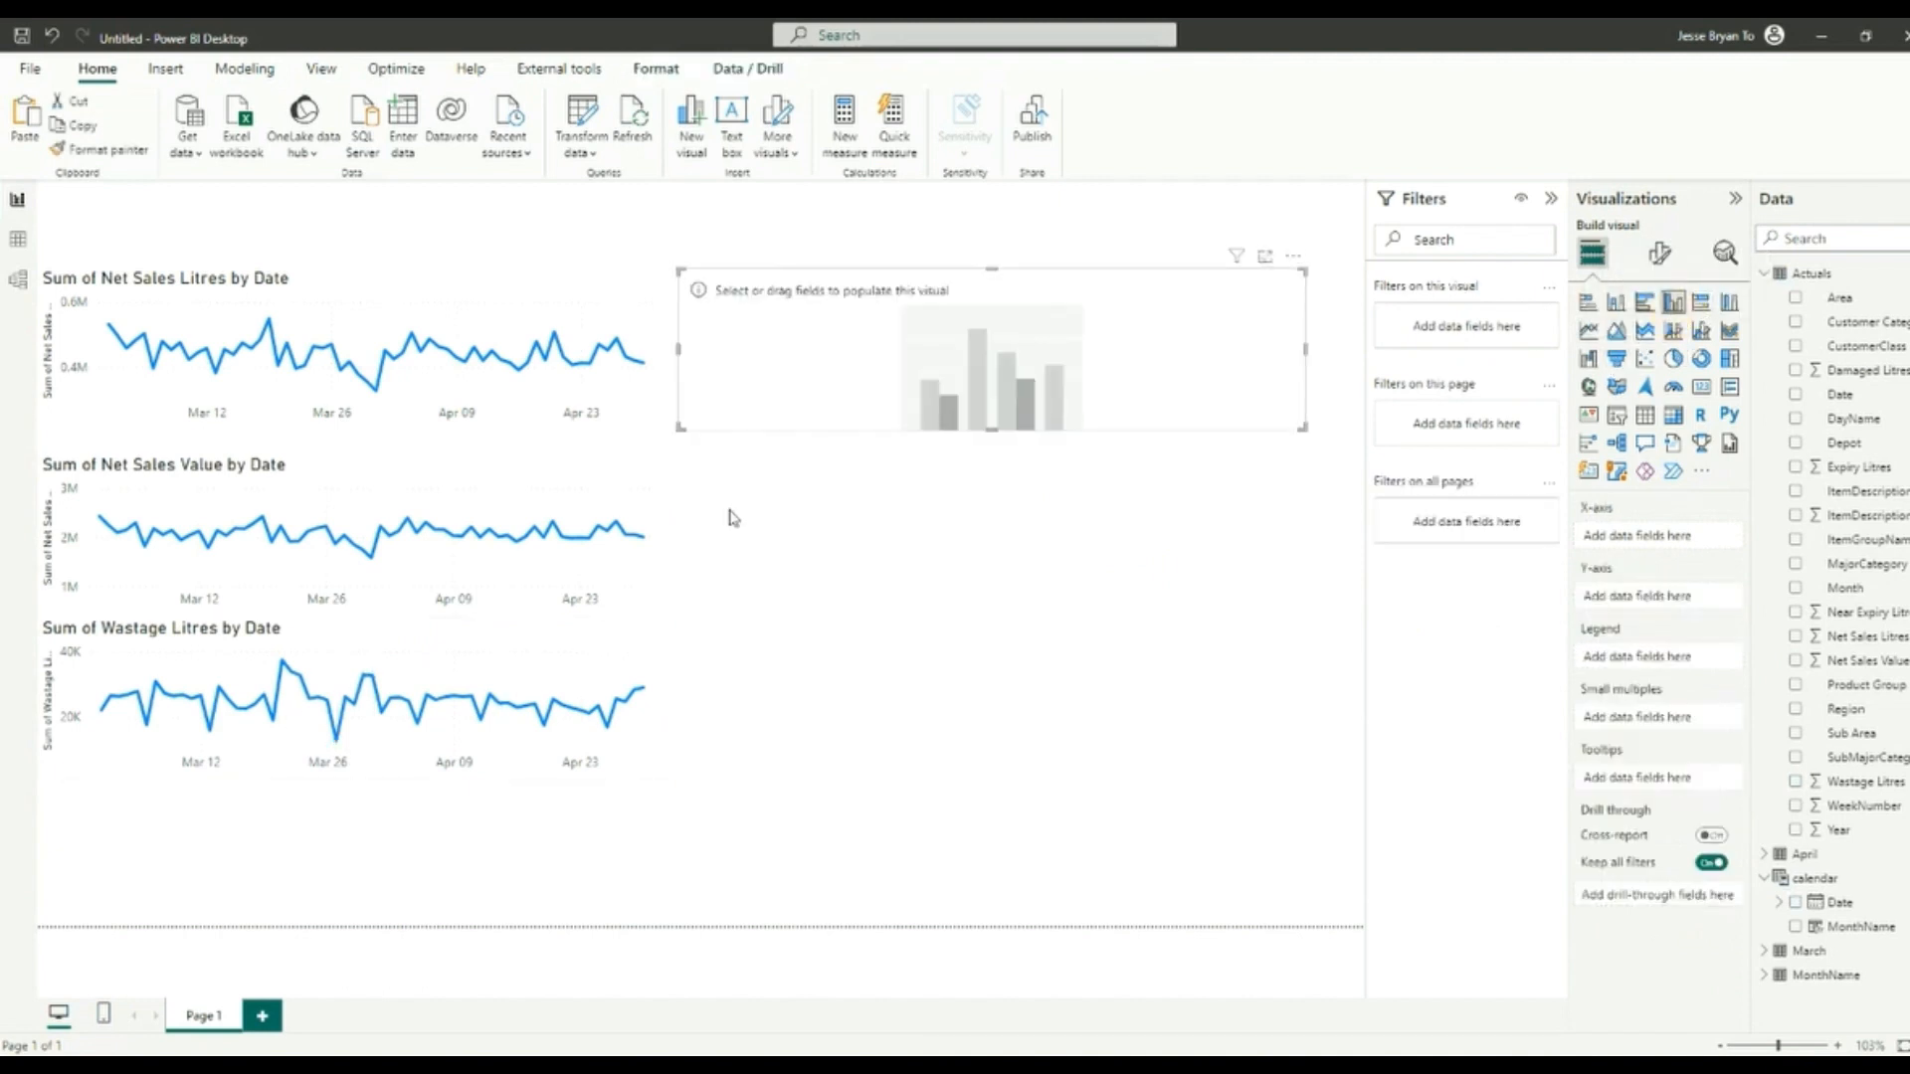
{"action": "left_click_drag", "start_coordinate": [809, 423], "coordinate": [181, 935]}
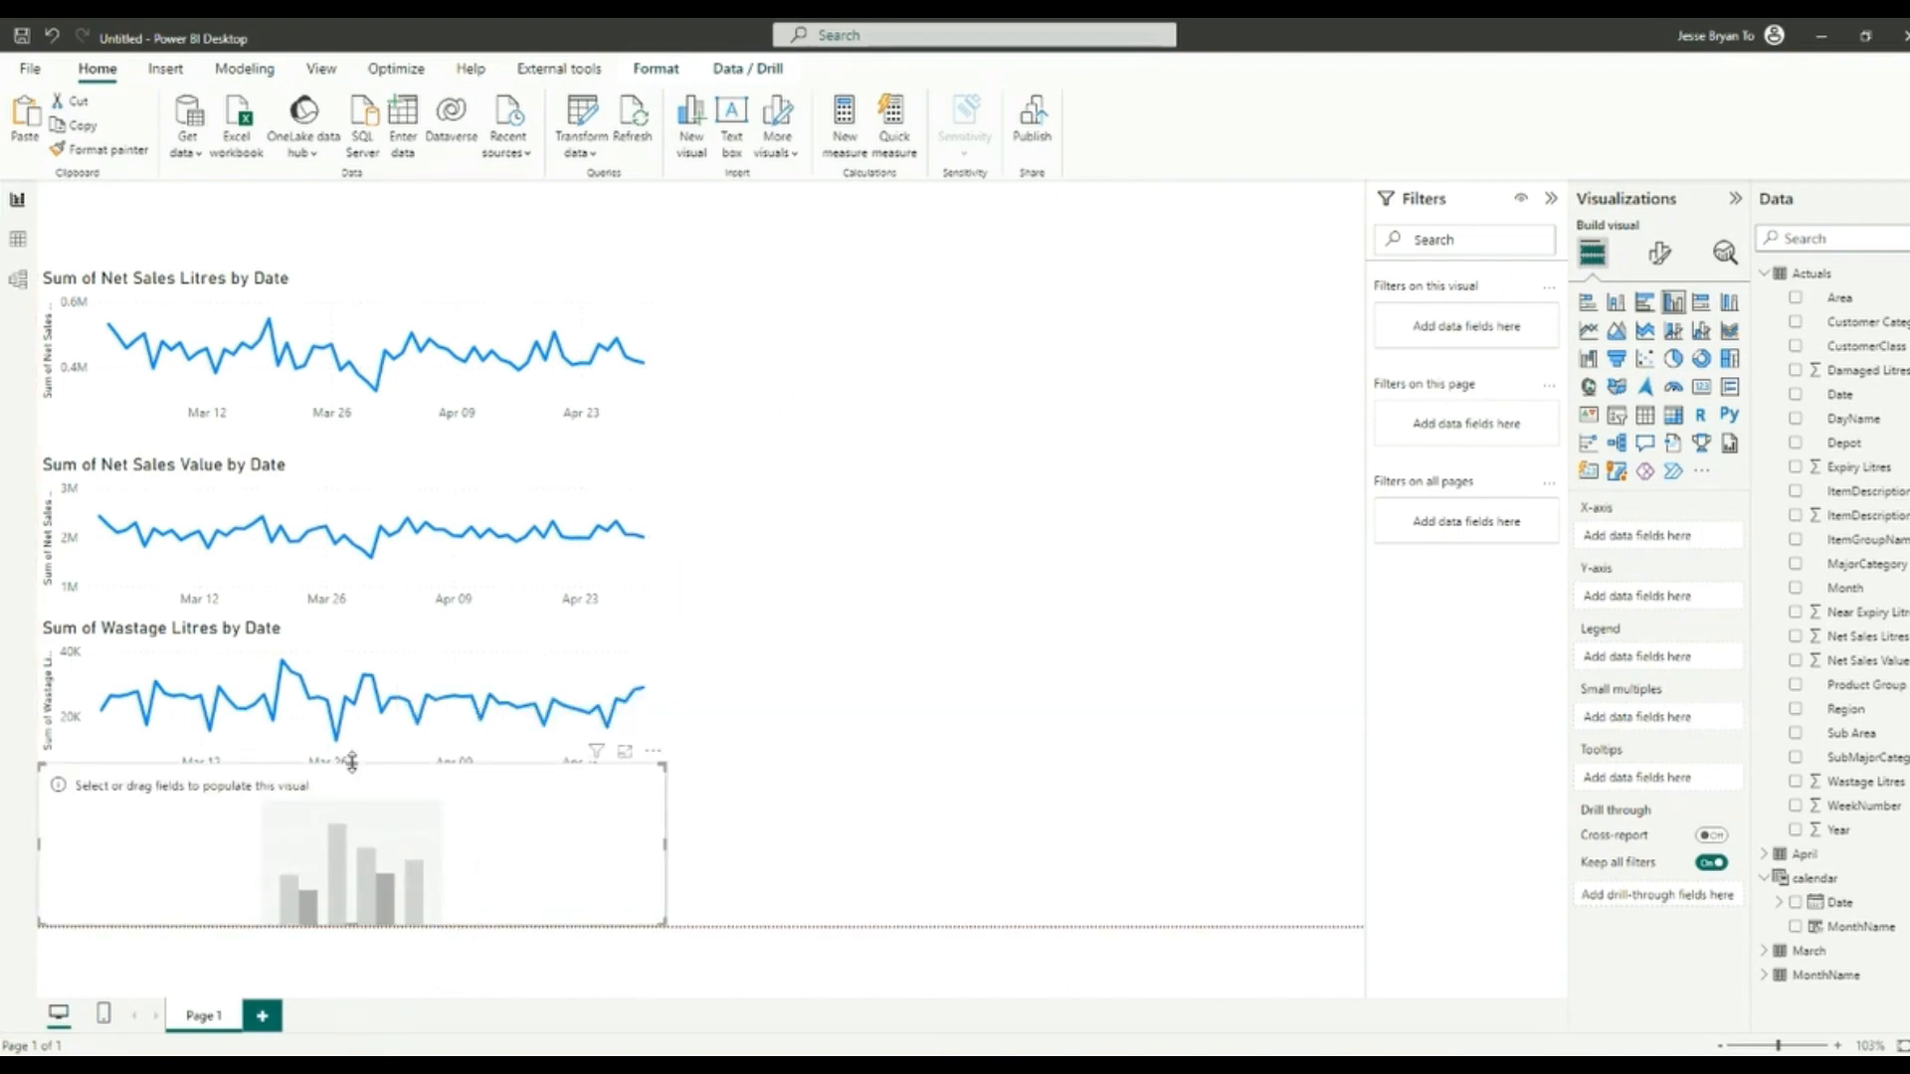
{"action": "mouse_move", "coordinate": [351, 761]}
{"action": "left_mouse_down"}
{"action": "mouse_move", "coordinate": [346, 802]}
{"action": "mouse_move", "coordinate": [349, 780]}
{"action": "left_mouse_up"}
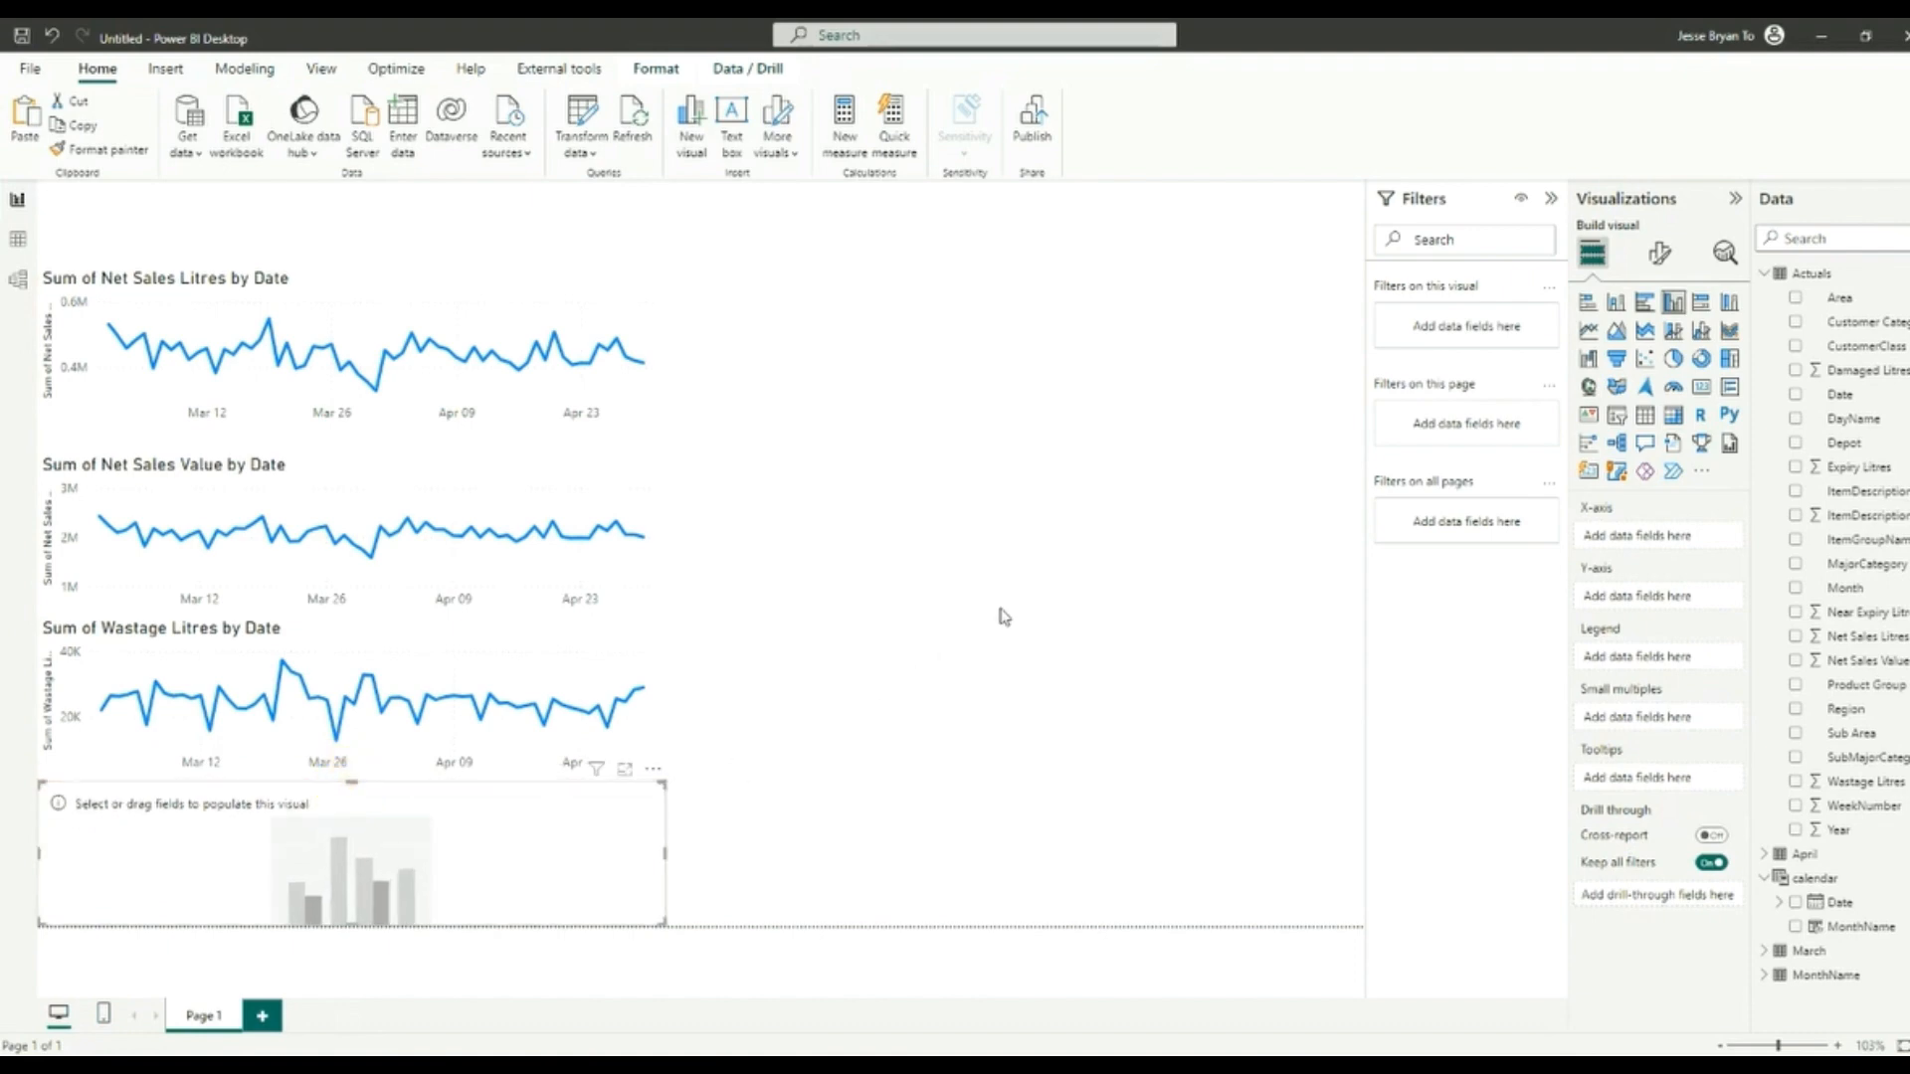
Step: Start a new measure Price_Ltr in the Actuals table with a DIVIDE formula whose numerator is the sum of Actuals[Net Sales Value]
{"action": "left_click", "coordinate": [1811, 273]}
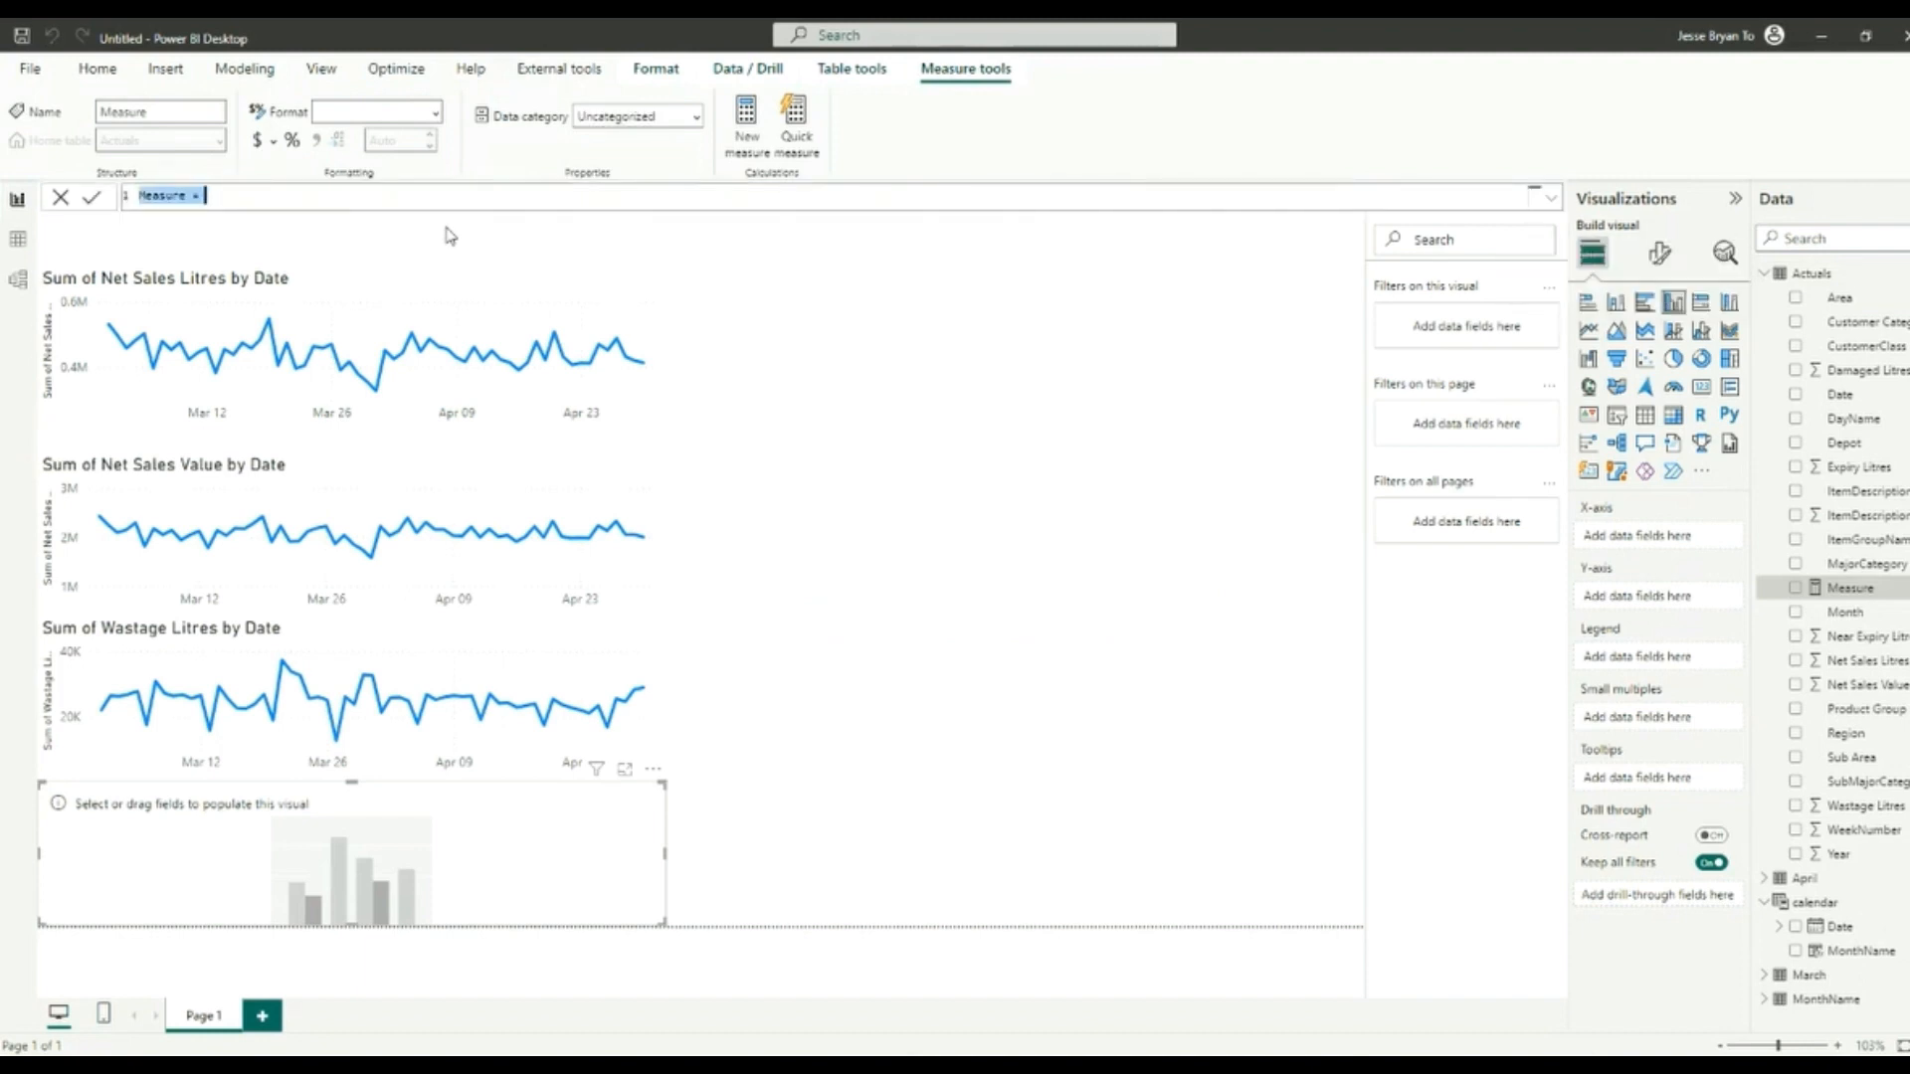
{"action": "type", "text": "Price_Ltr=divide"}
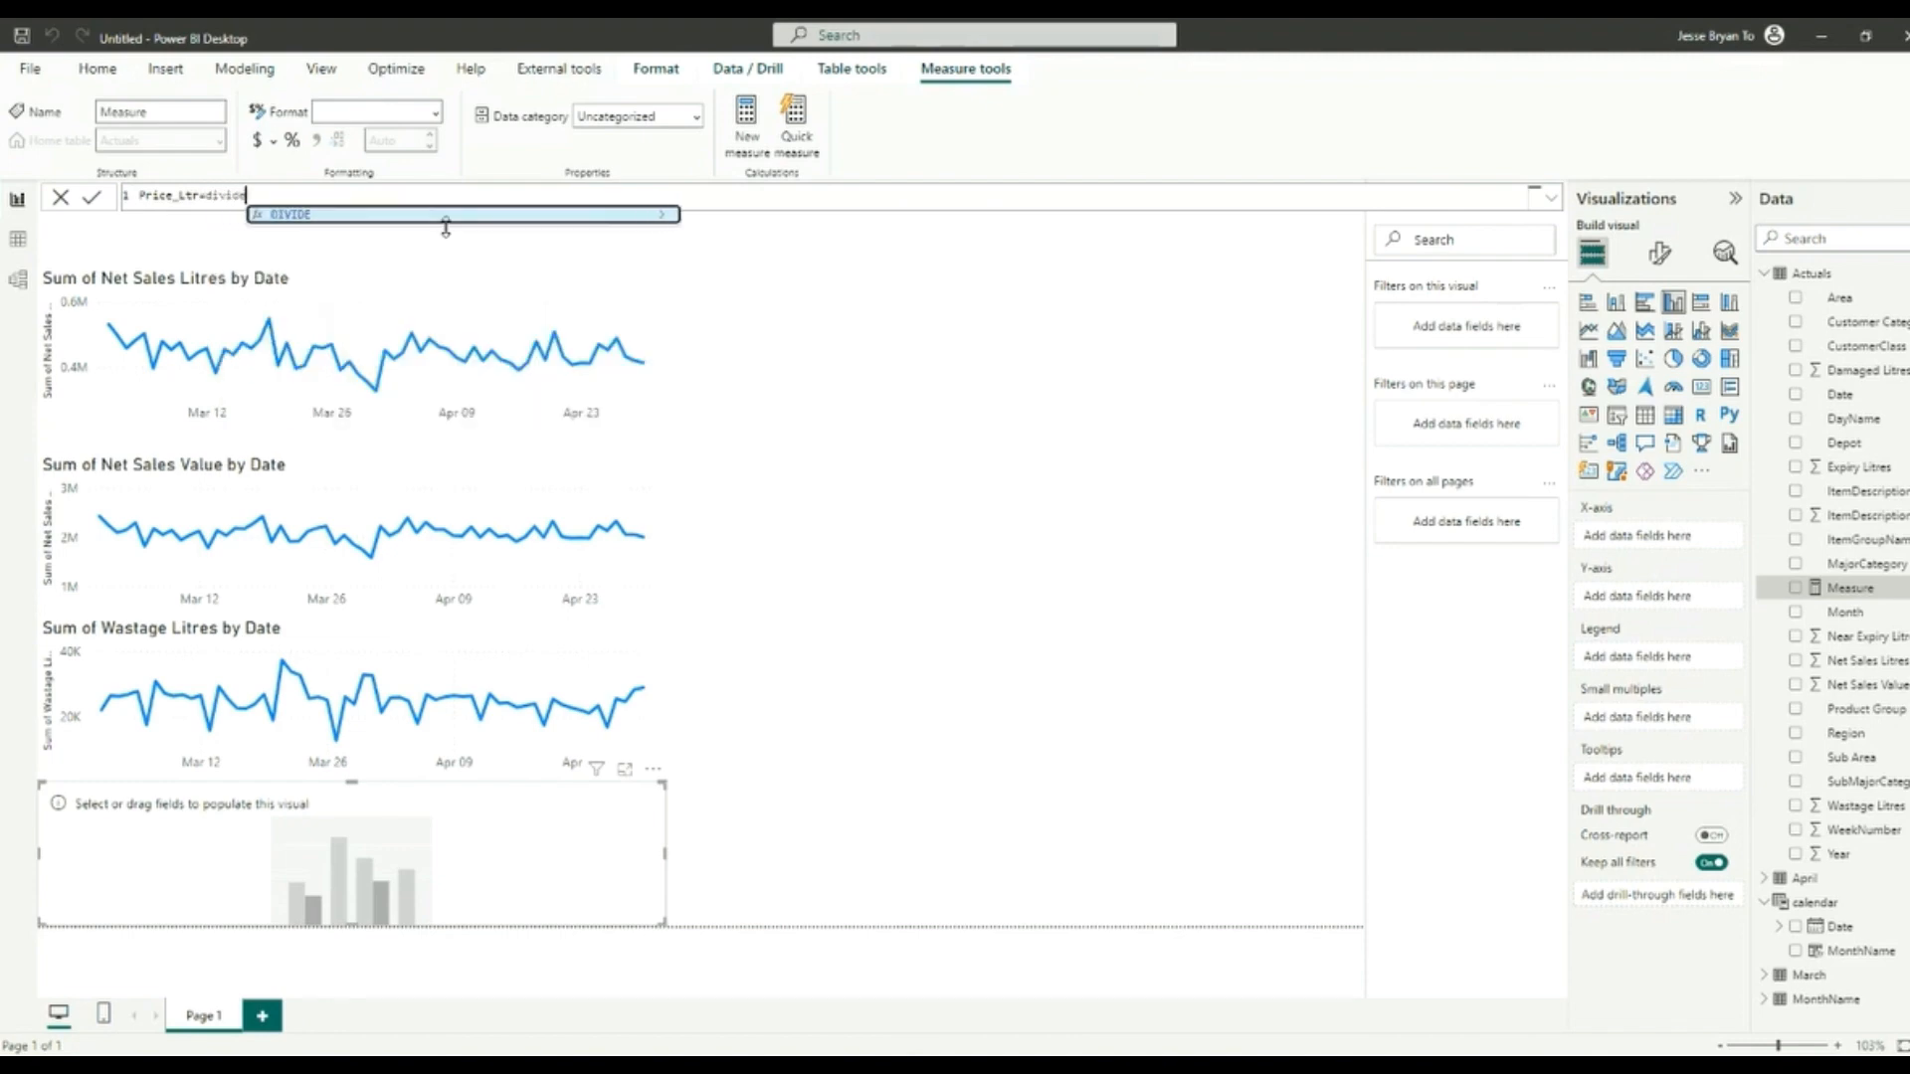
{"action": "type", "text": "(sum"}
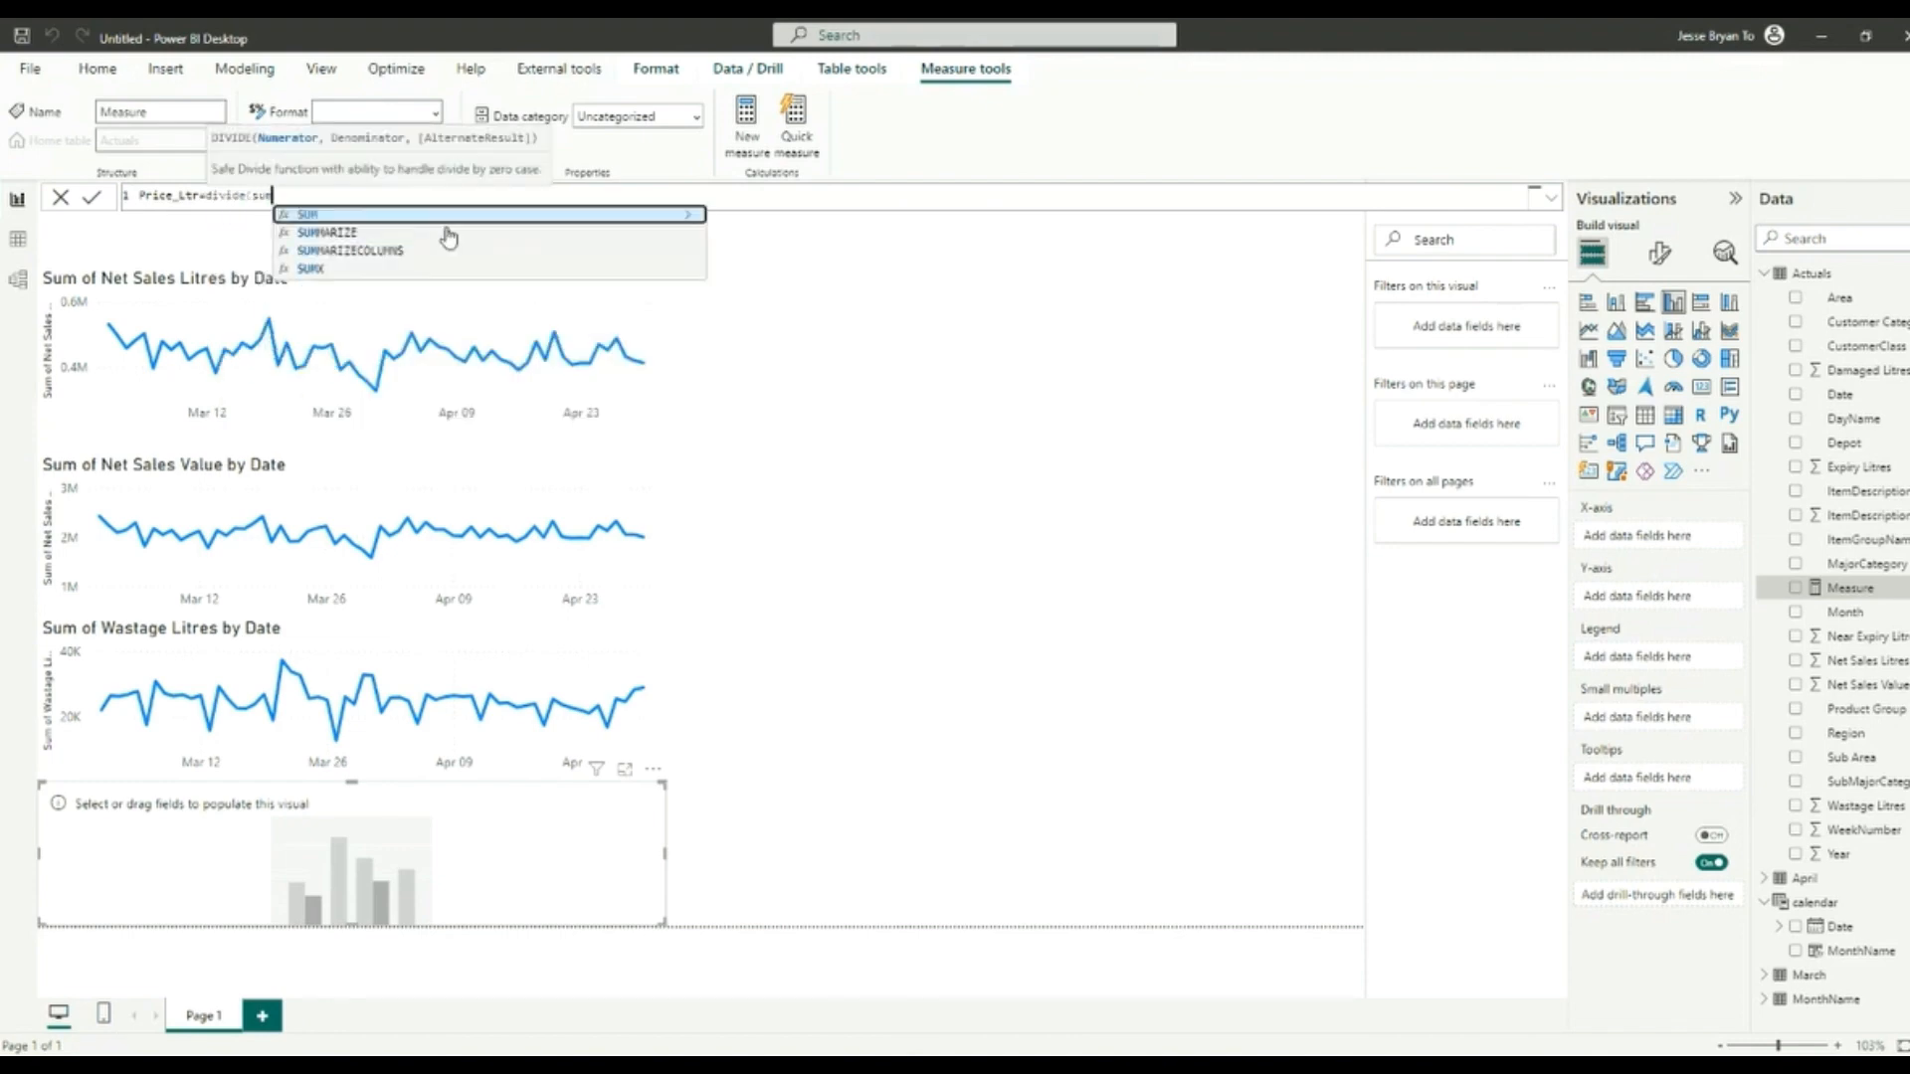
{"action": "type", "text": "("}
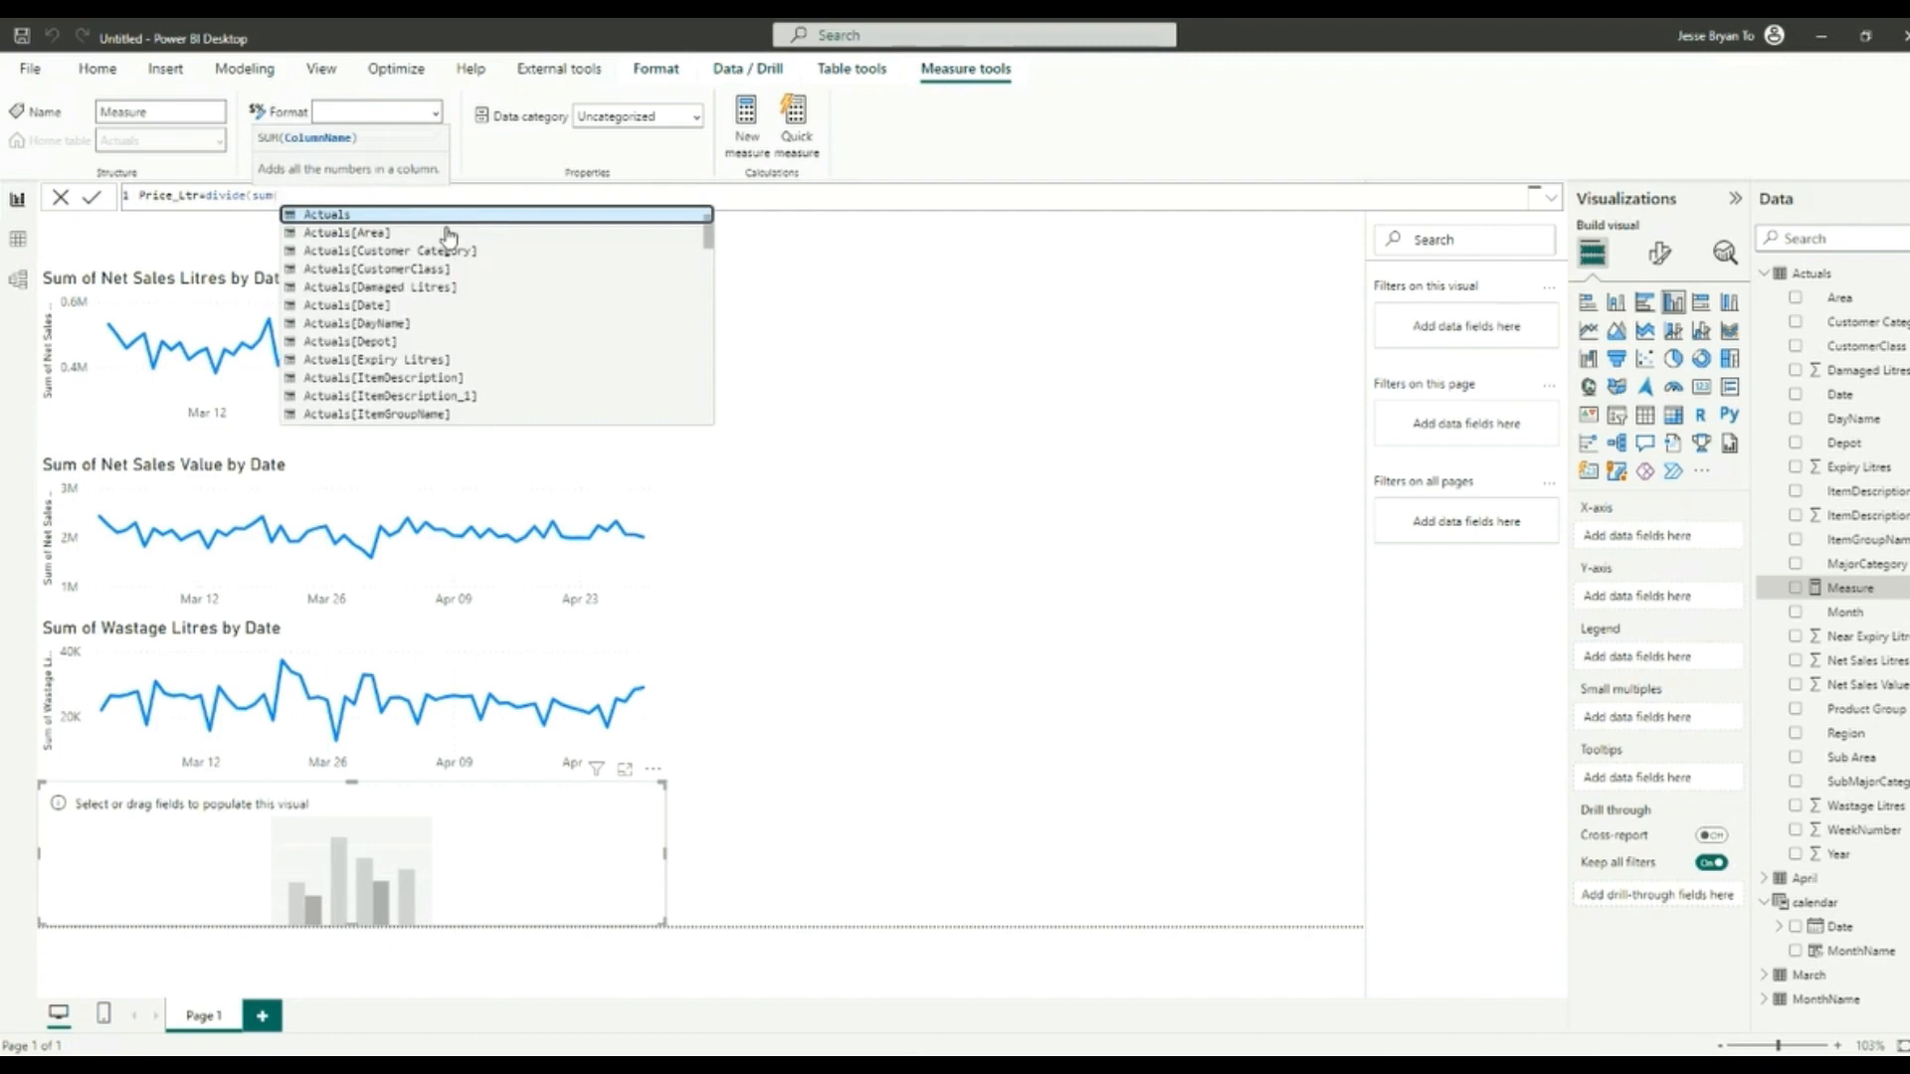
{"action": "type", "text": "net sal"}
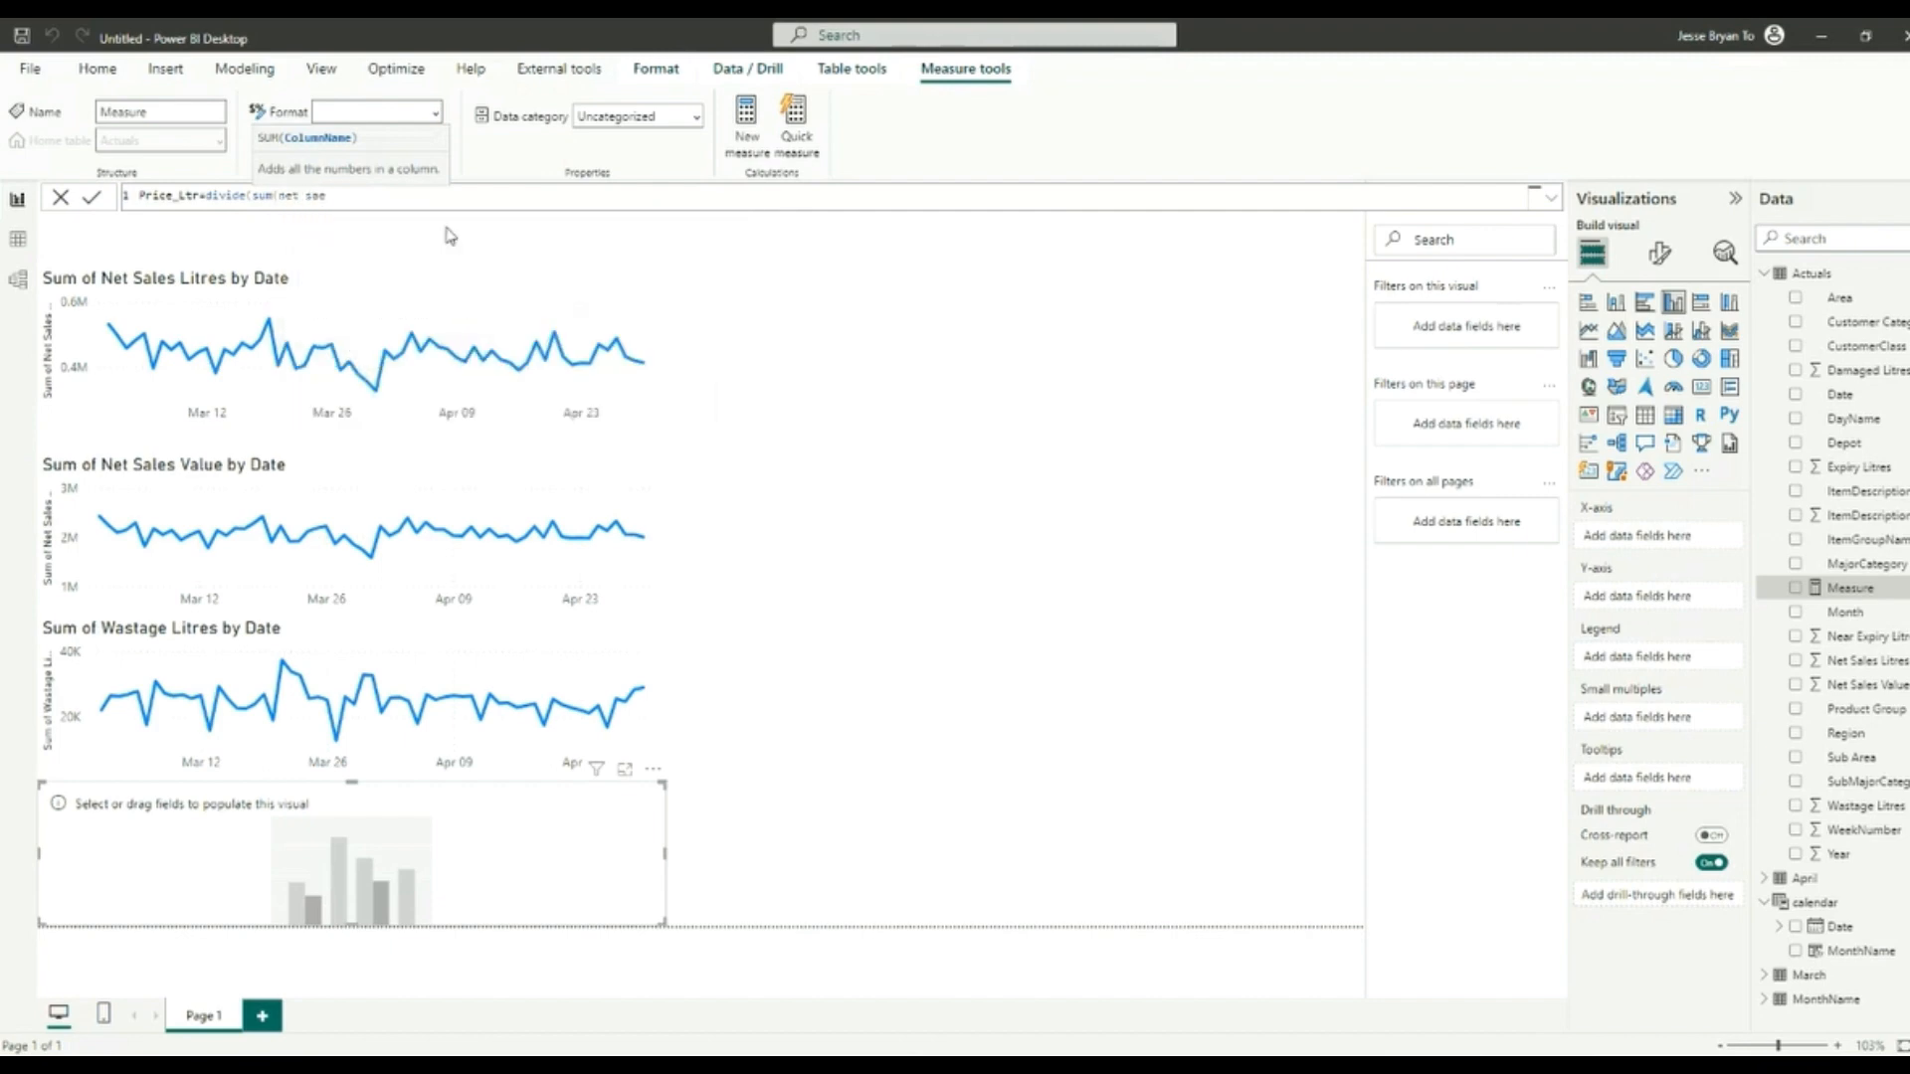
{"action": "type", "text": "e"}
{"action": "key", "text": "BackSpace"}
{"action": "type", "text": "e"}
{"action": "key", "text": "BackSpace"}
{"action": "type", "text": "le"}
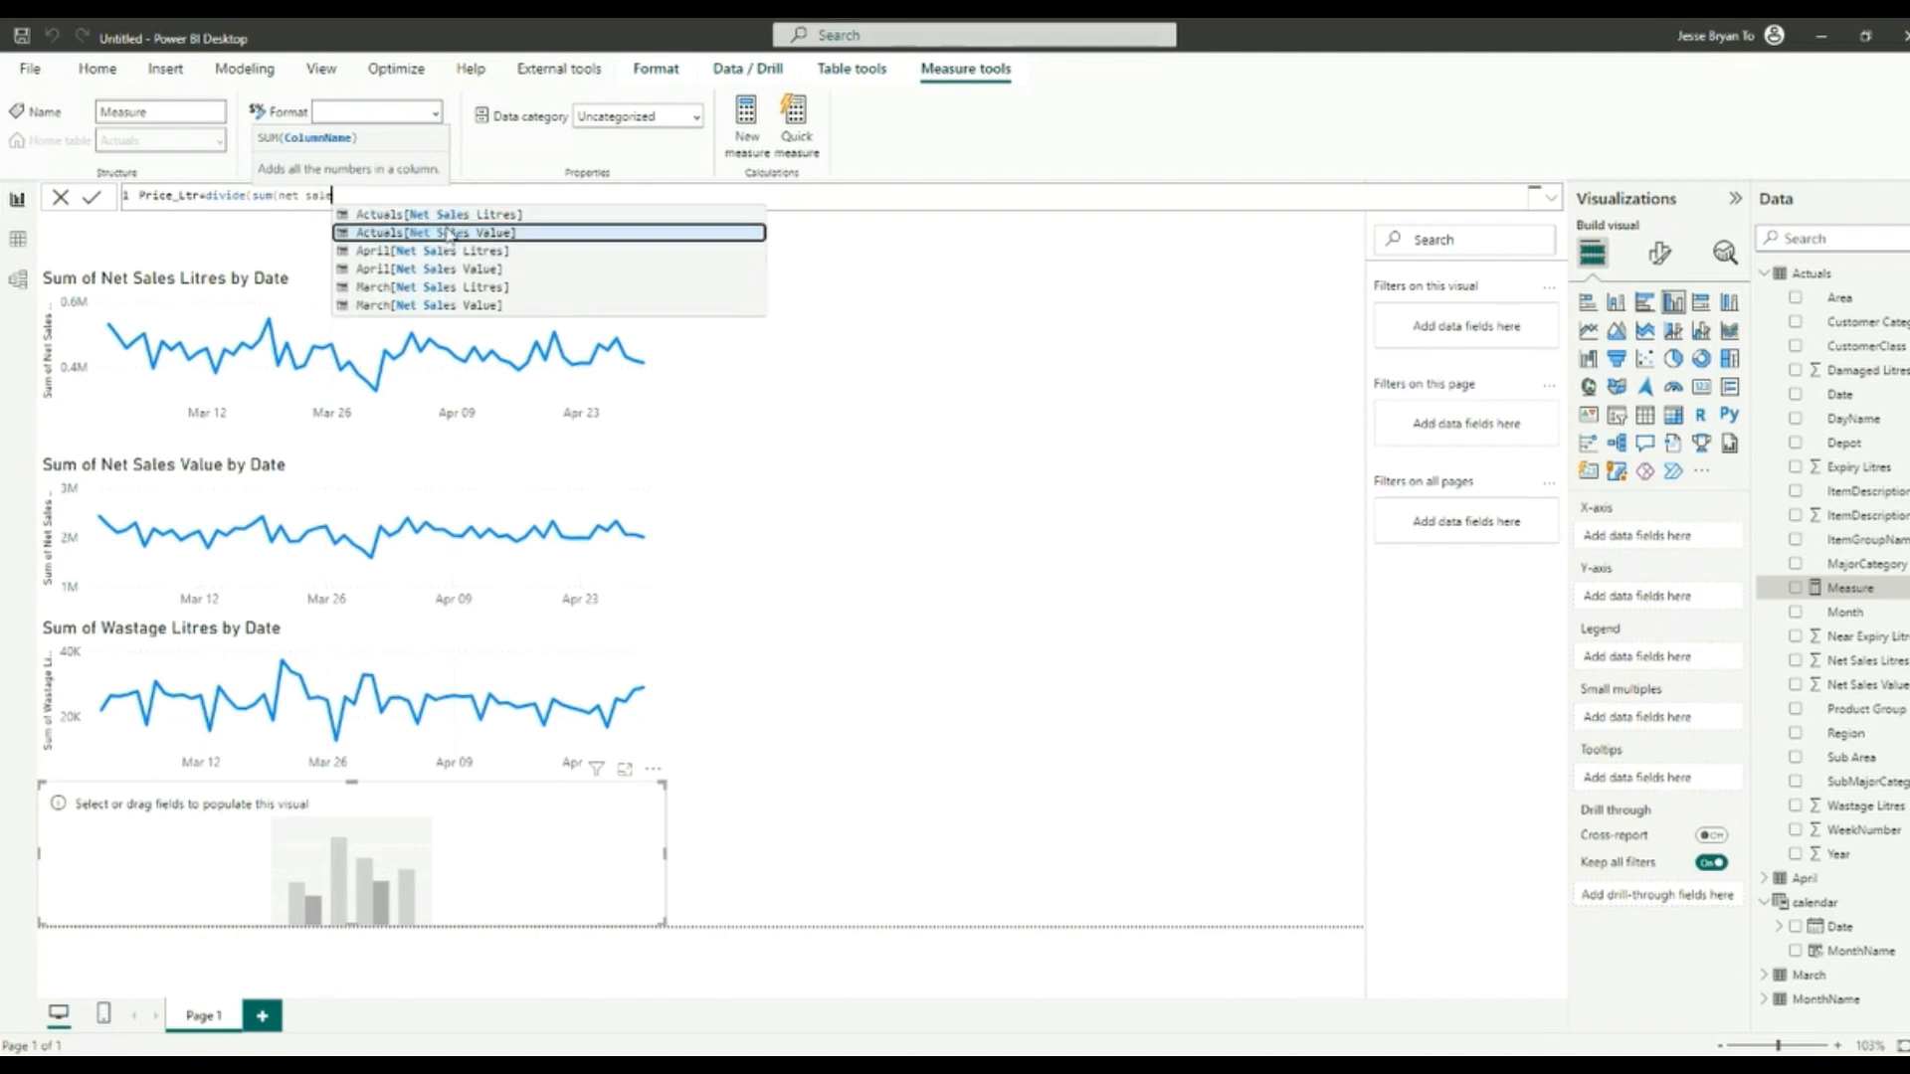
{"action": "left_click", "coordinate": [447, 233]}
{"action": "type", "text": "),"}
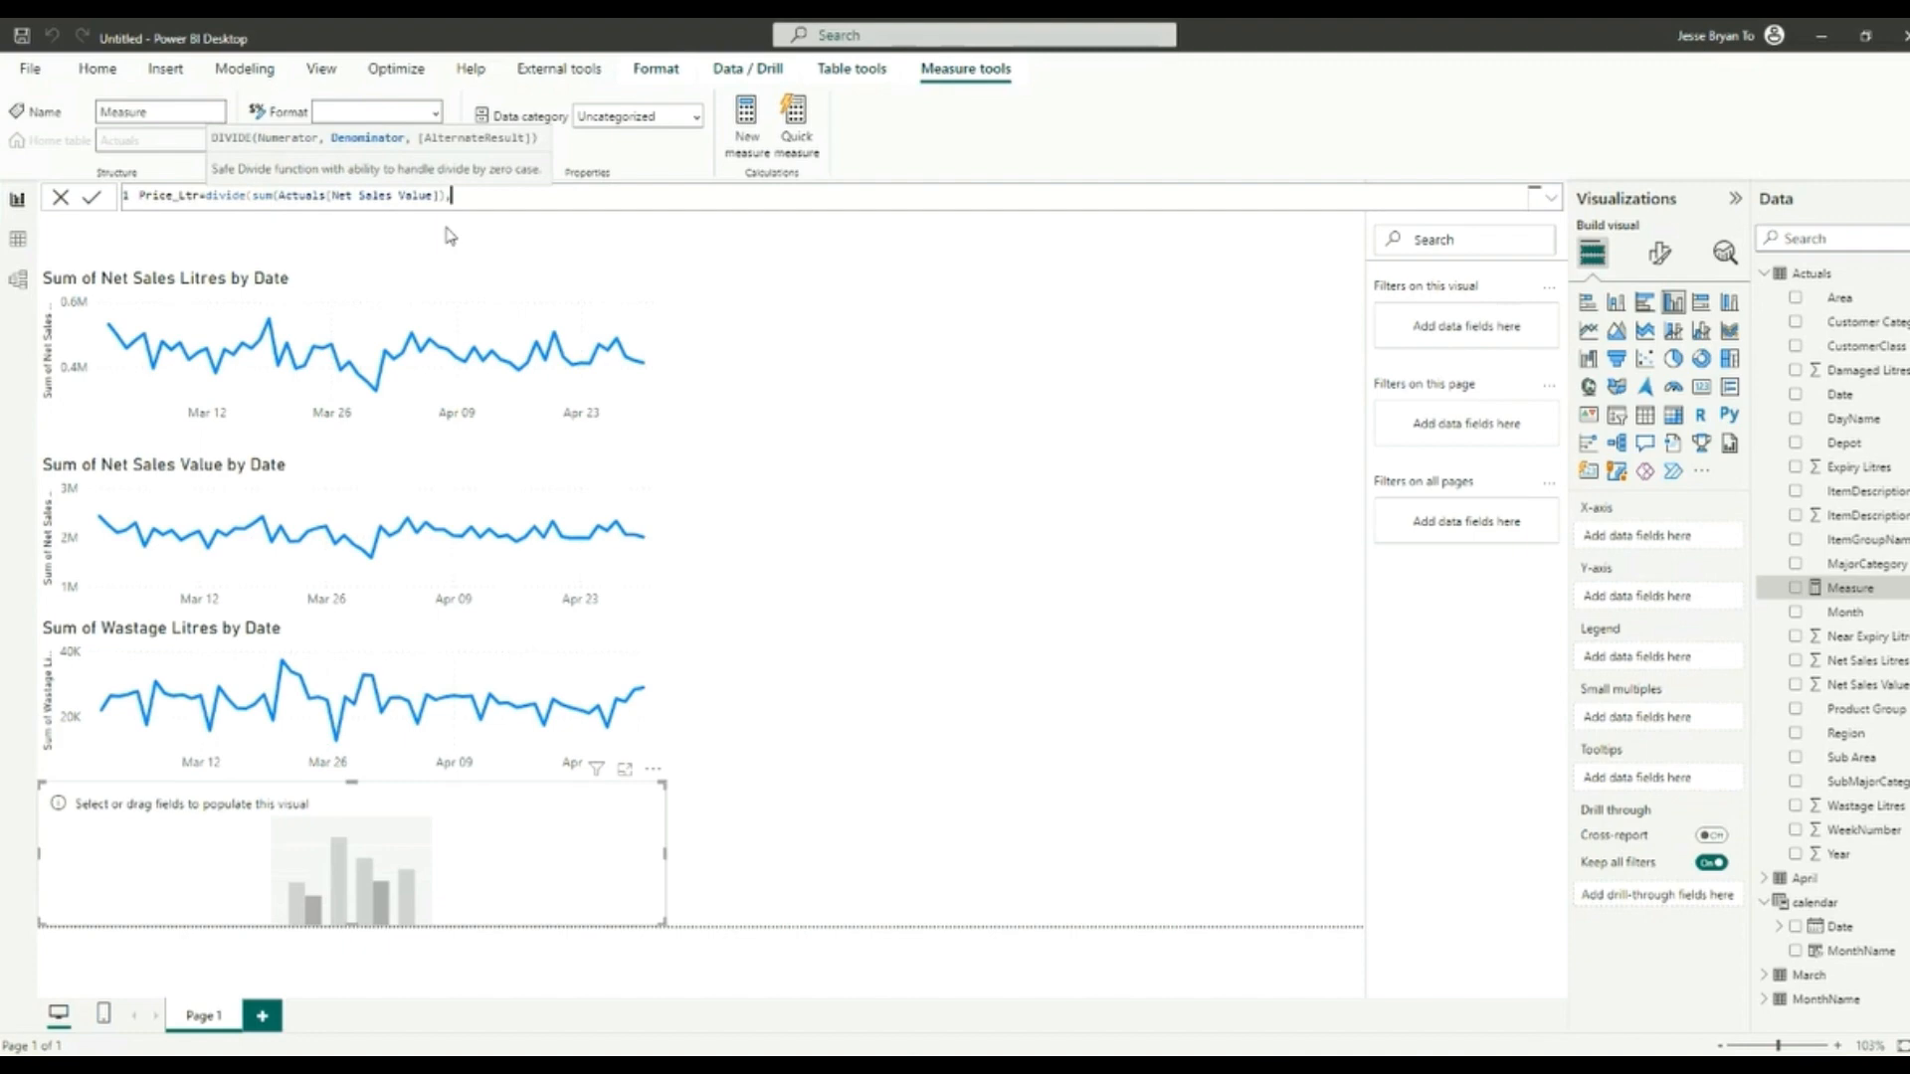
Step: Complete the Price_Ltr formula with the sum of Actuals[Net Sales Litres] as denominator and 0 as alternate result, and commit it
{"action": "type", "text": "sum(ne"}
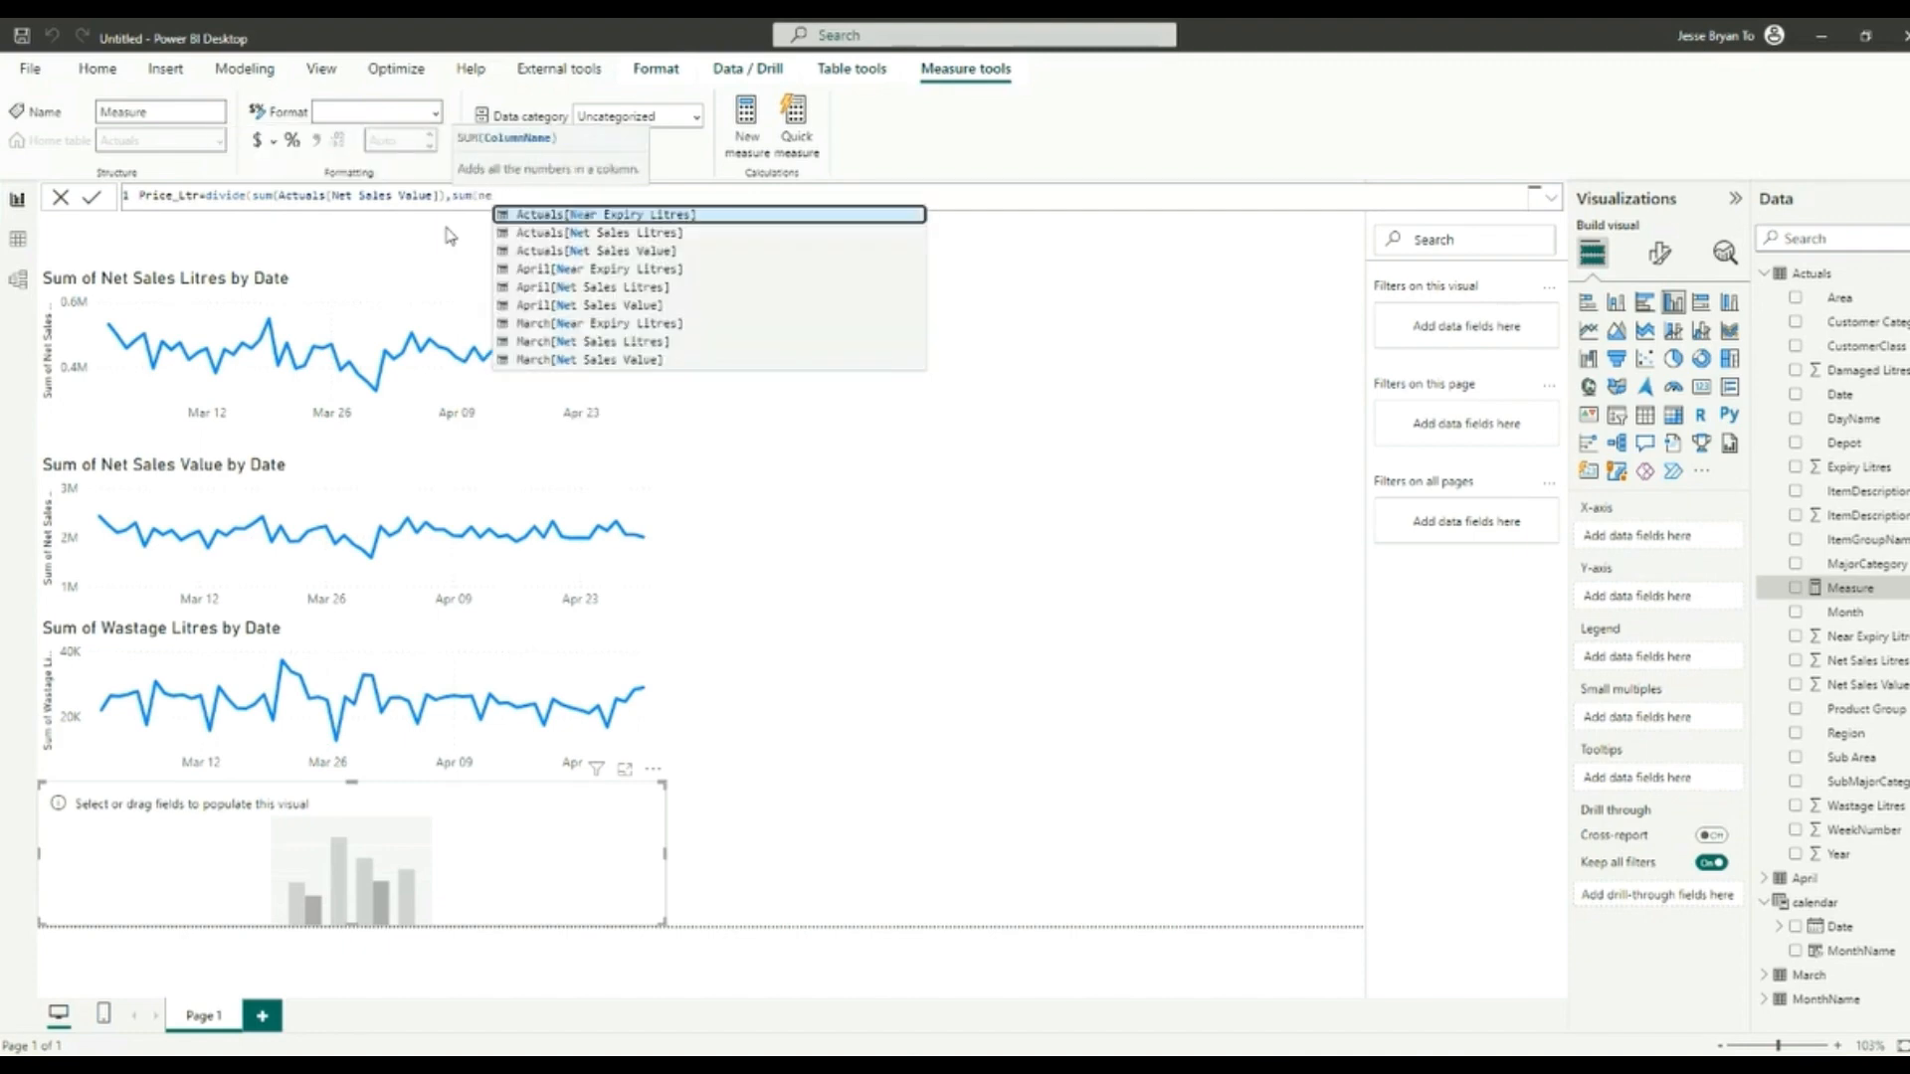
{"action": "type", "text": "t sal"}
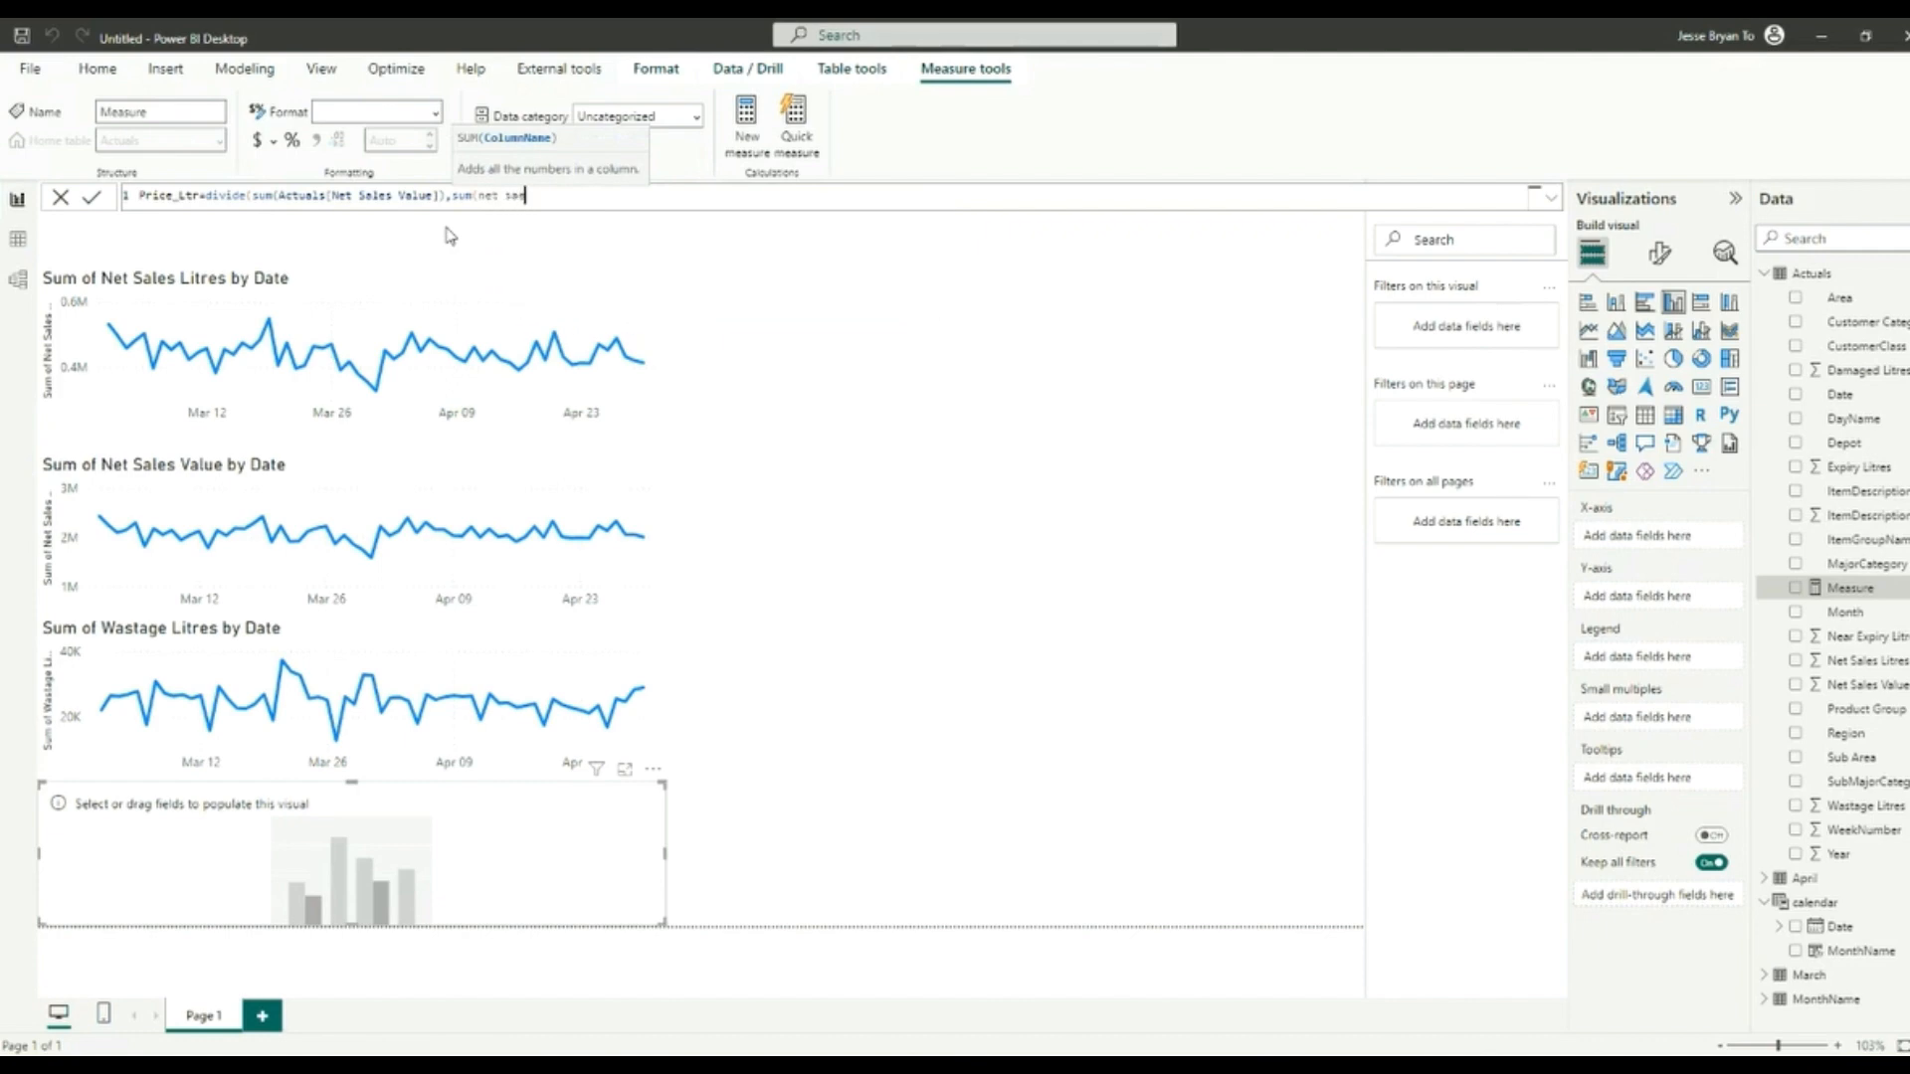
{"action": "key", "text": "BackSpace"}
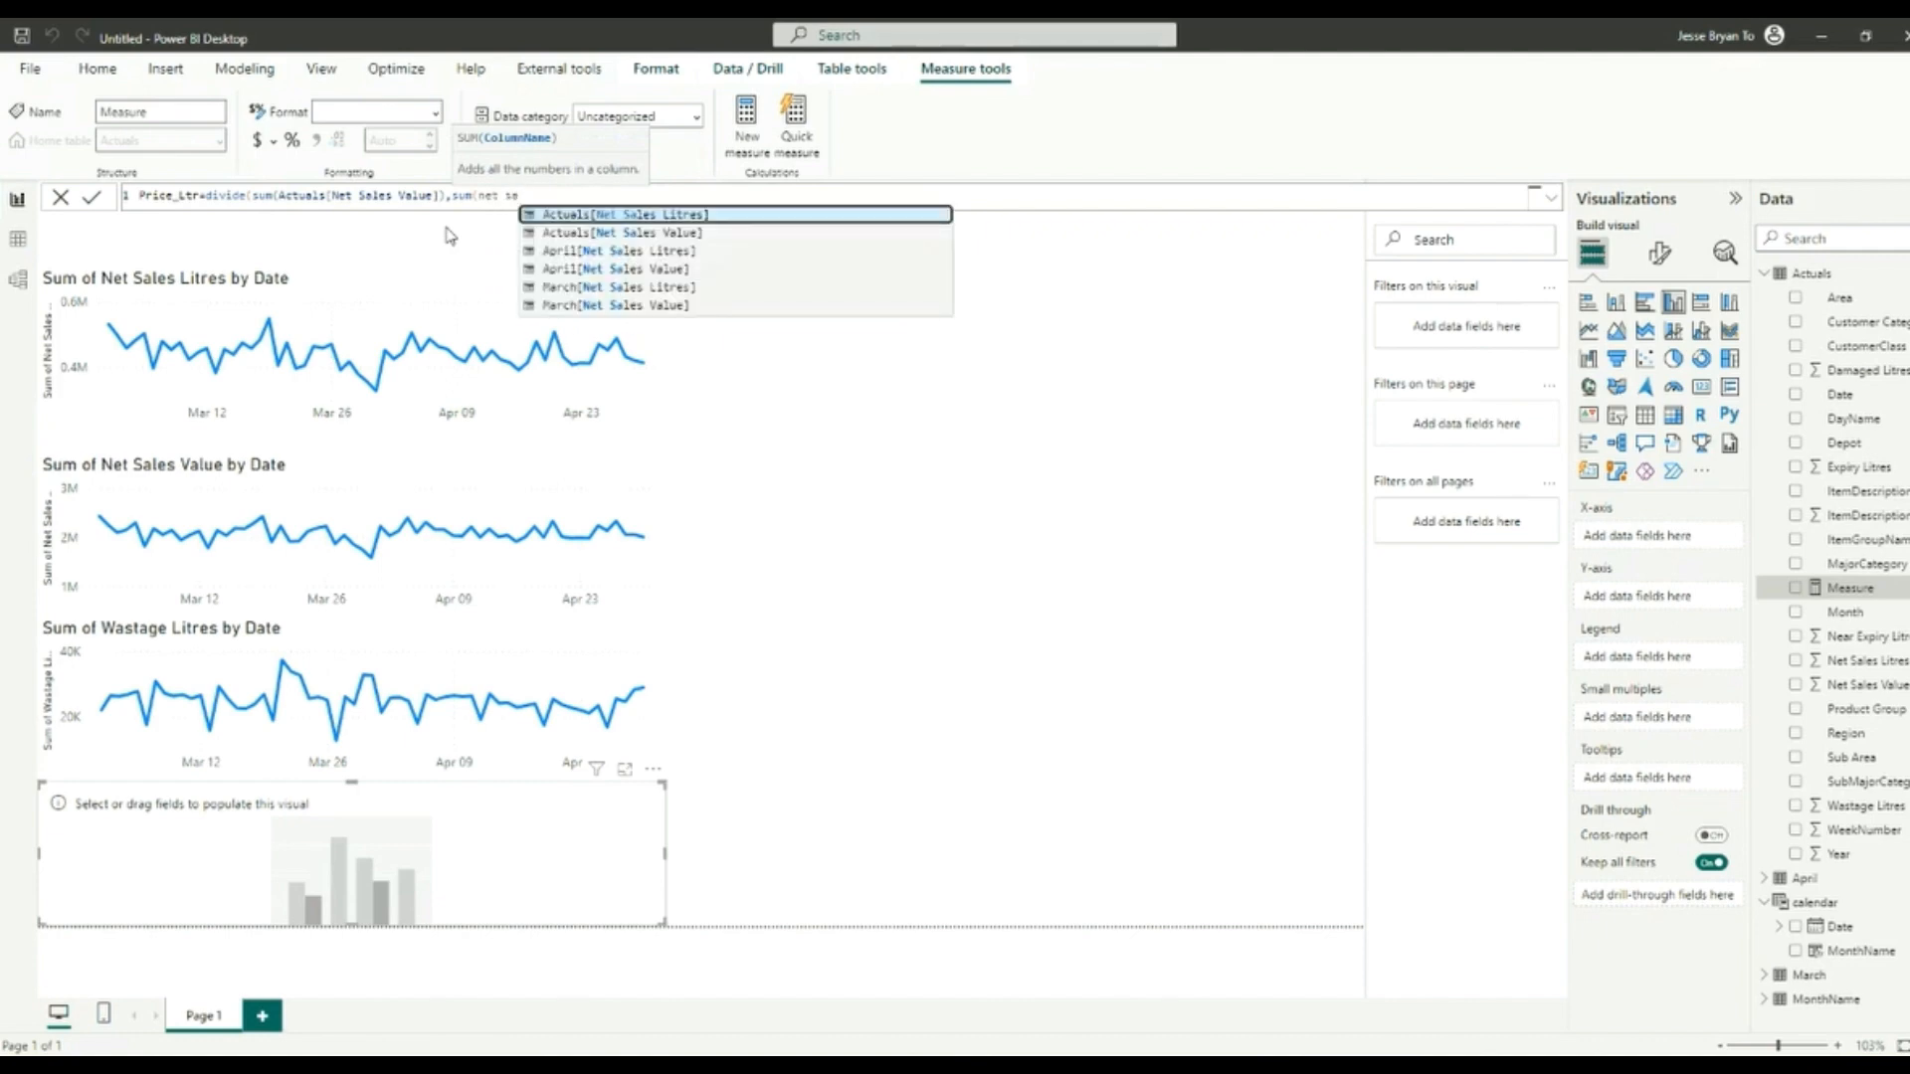
{"action": "key", "text": "Tab"}
{"action": "type", "text": ")"}
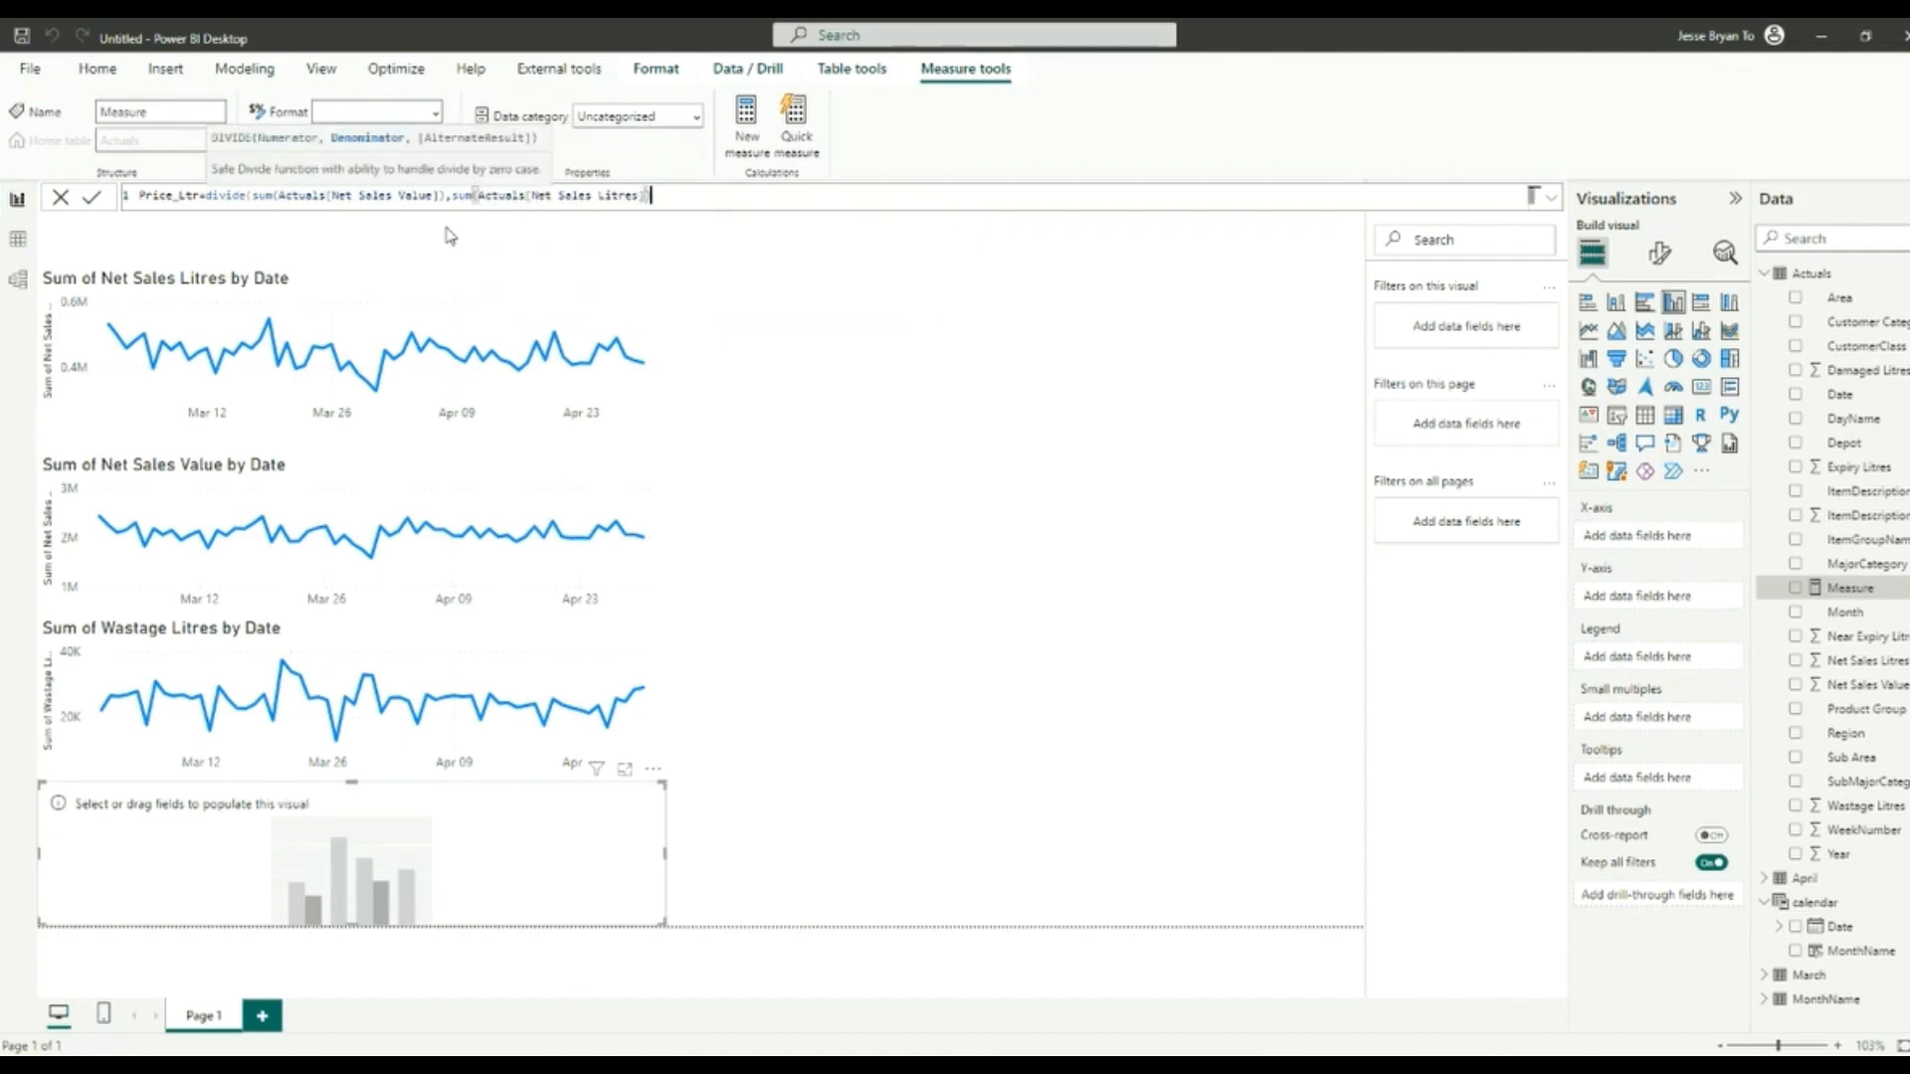
{"action": "type", "text": ",0)"}
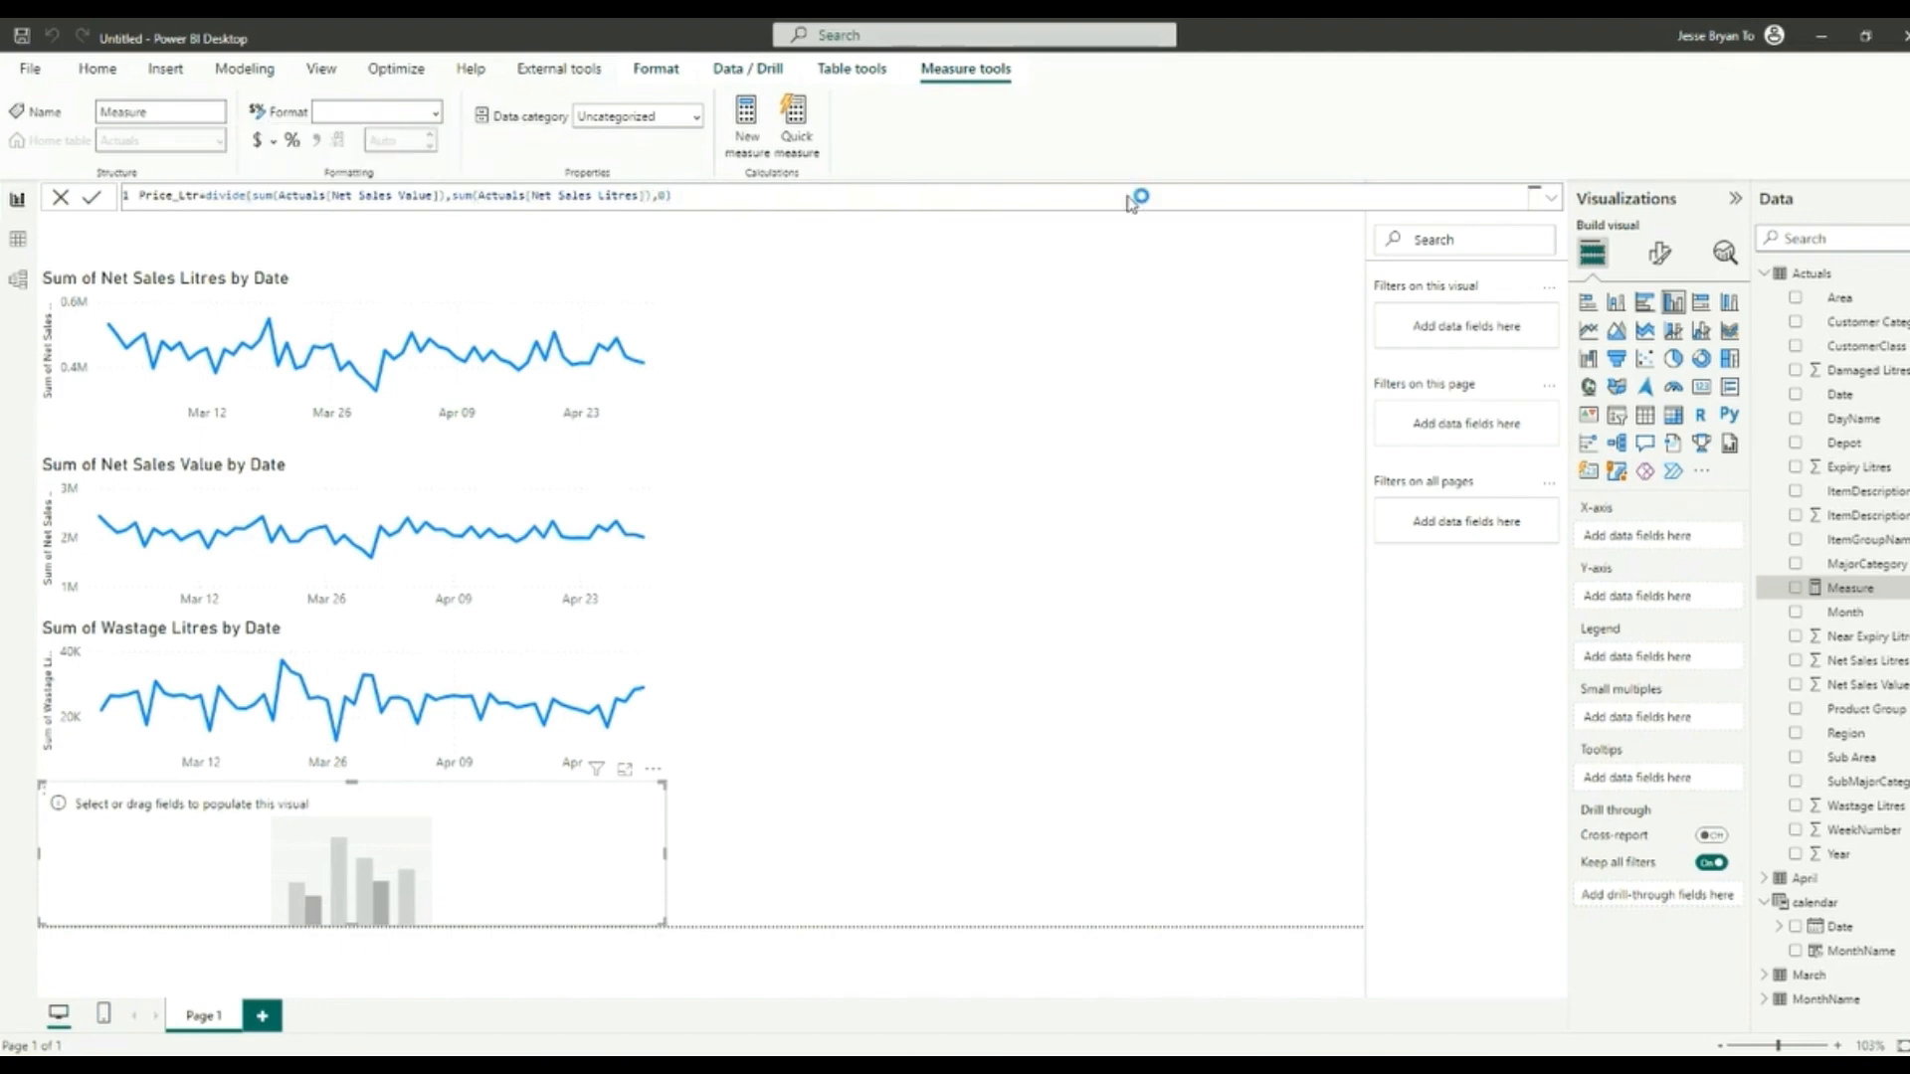
{"action": "key", "text": "Return"}
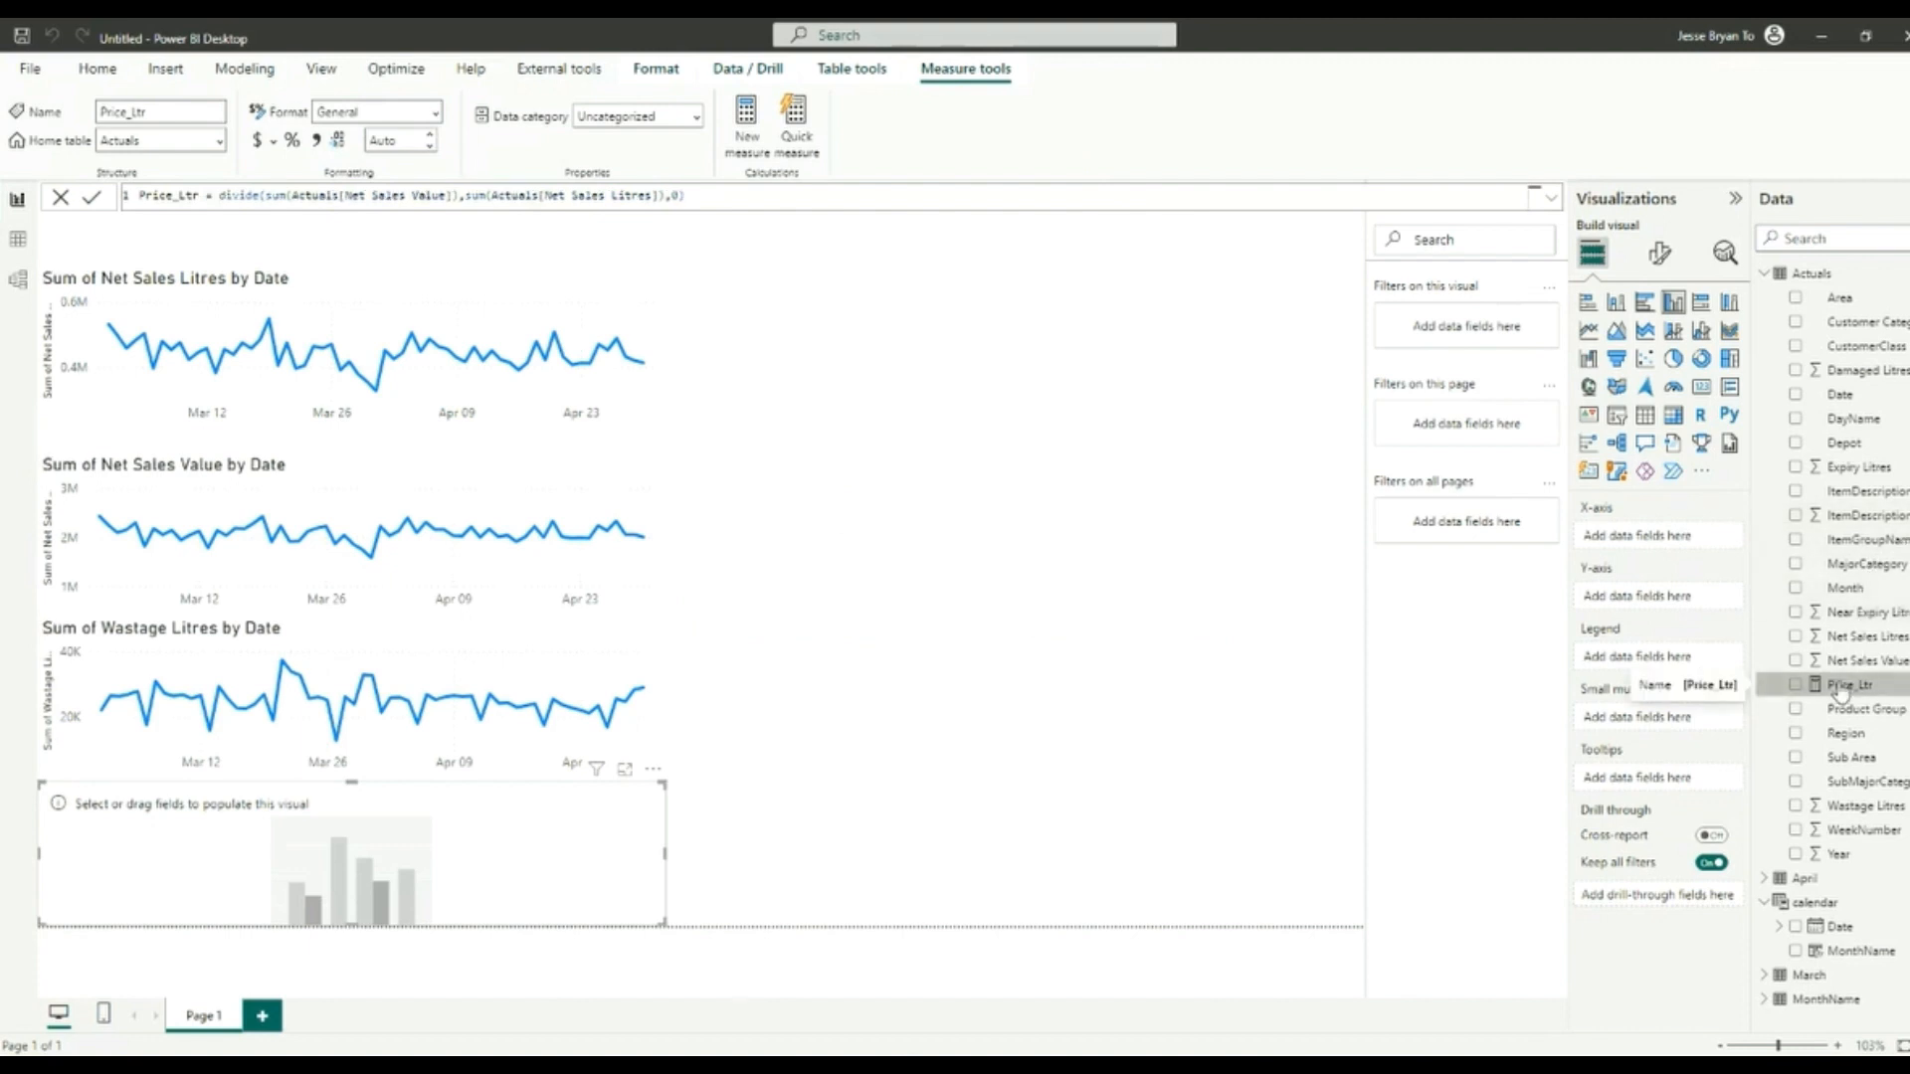
Step: Plot Price_Ltr against the calendar Date in the empty column chart, using plain dates instead of the date hierarchy
{"action": "left_click_drag", "start_coordinate": [1838, 689], "coordinate": [1667, 592]}
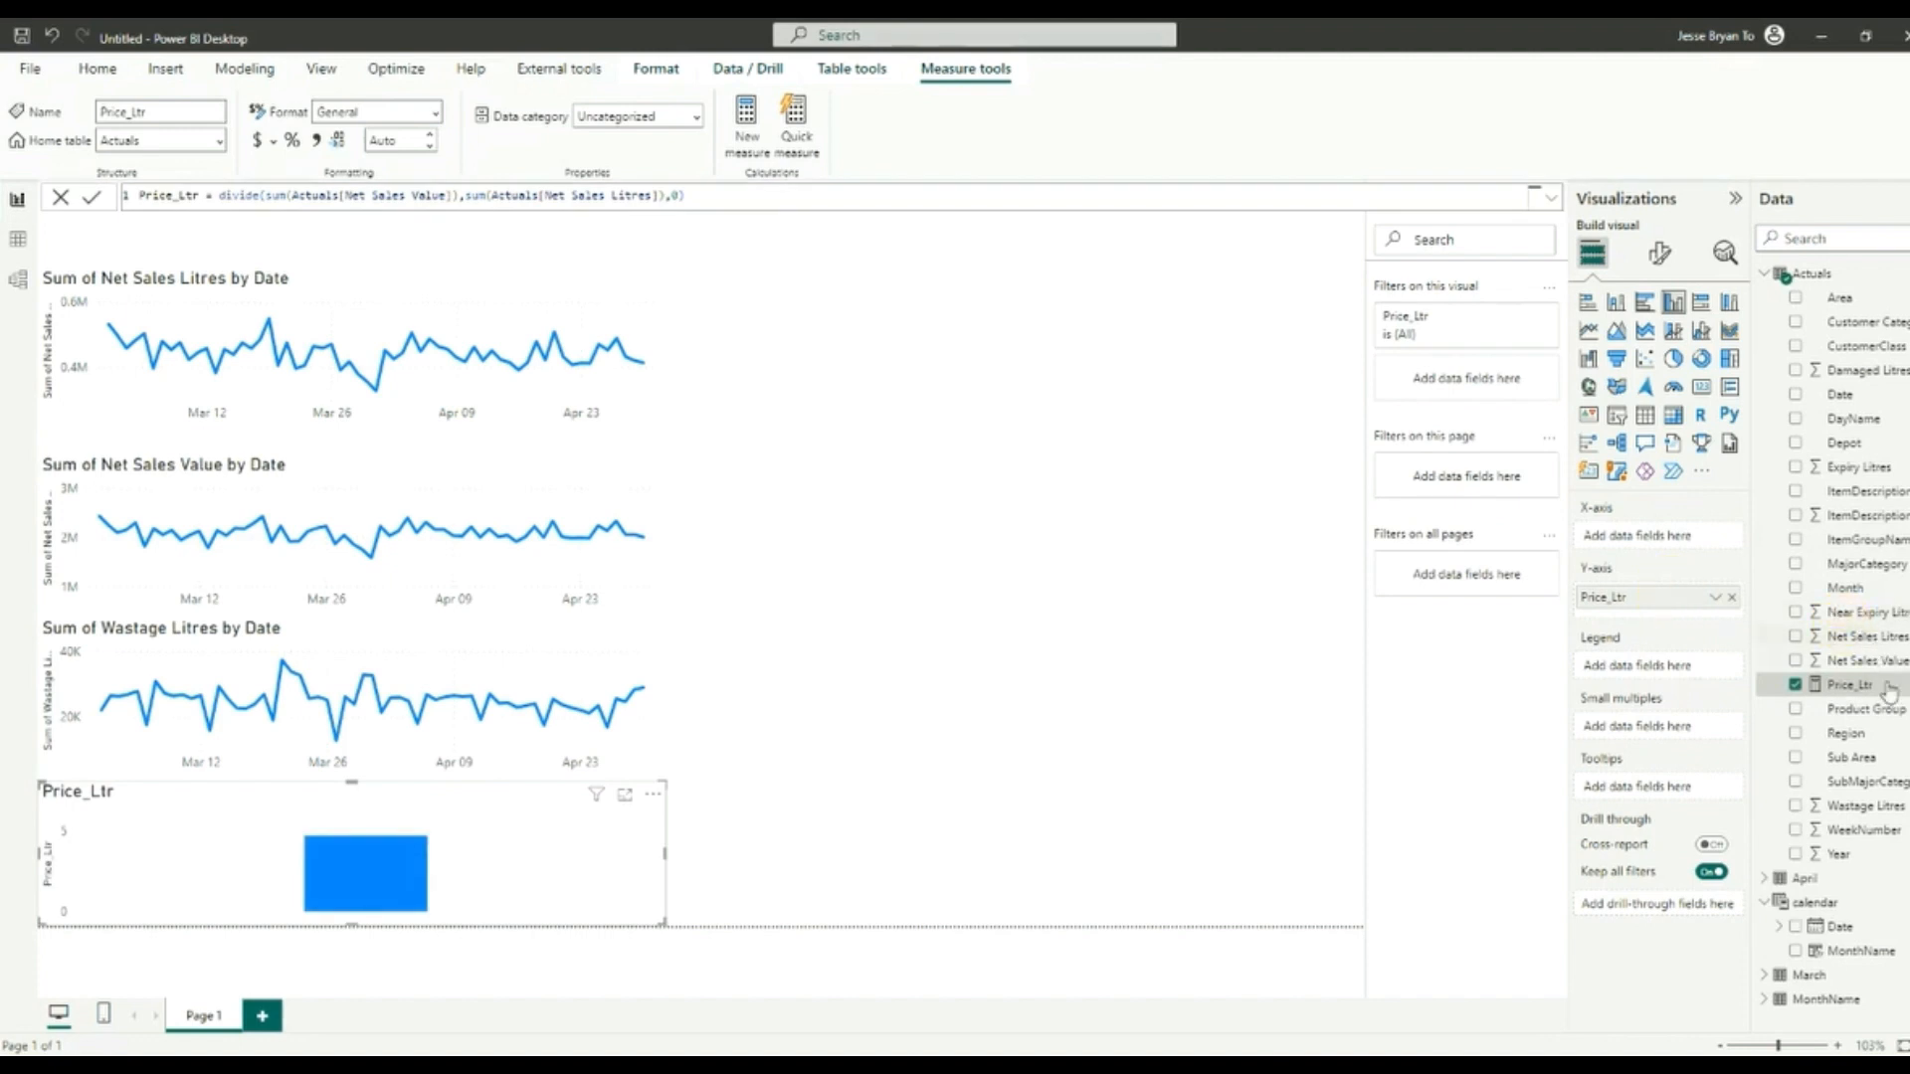
{"action": "left_click_drag", "start_coordinate": [1821, 932], "coordinate": [1653, 537]}
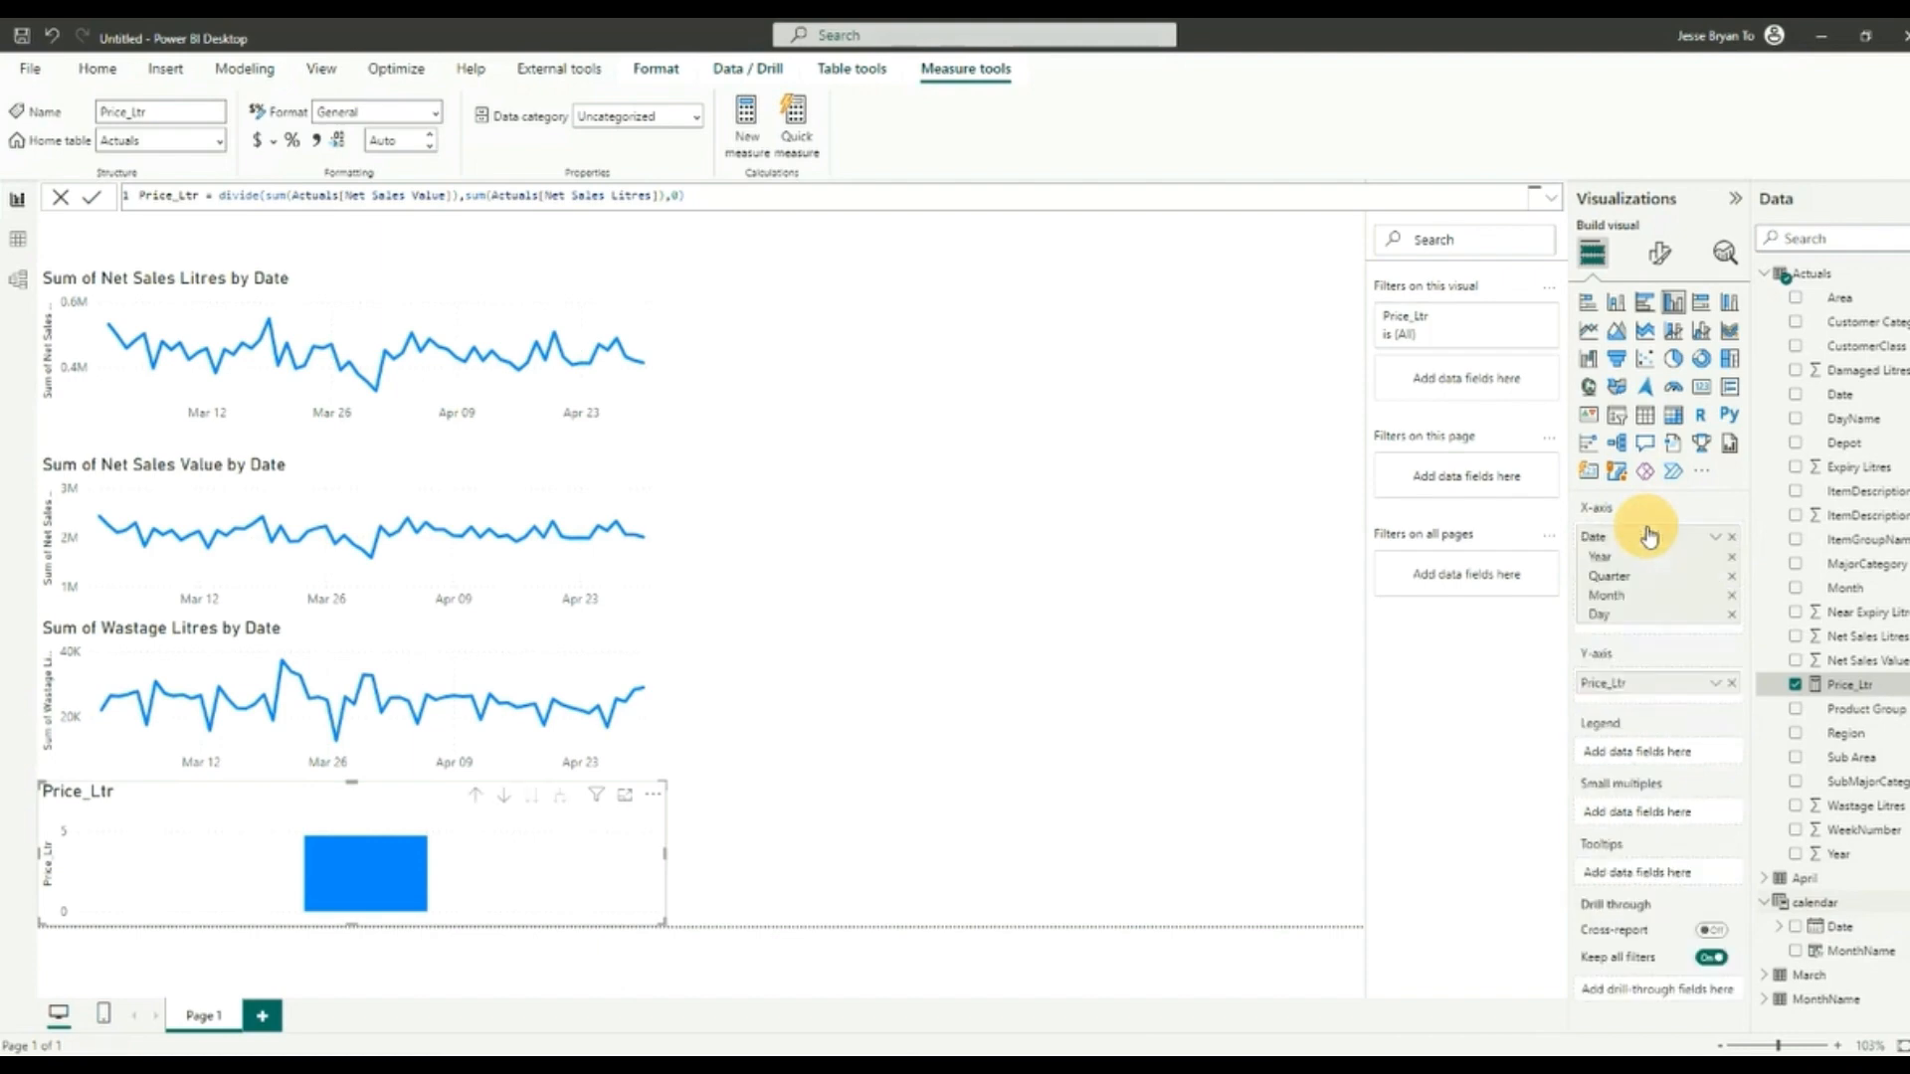
{"action": "left_click", "coordinate": [1713, 541]}
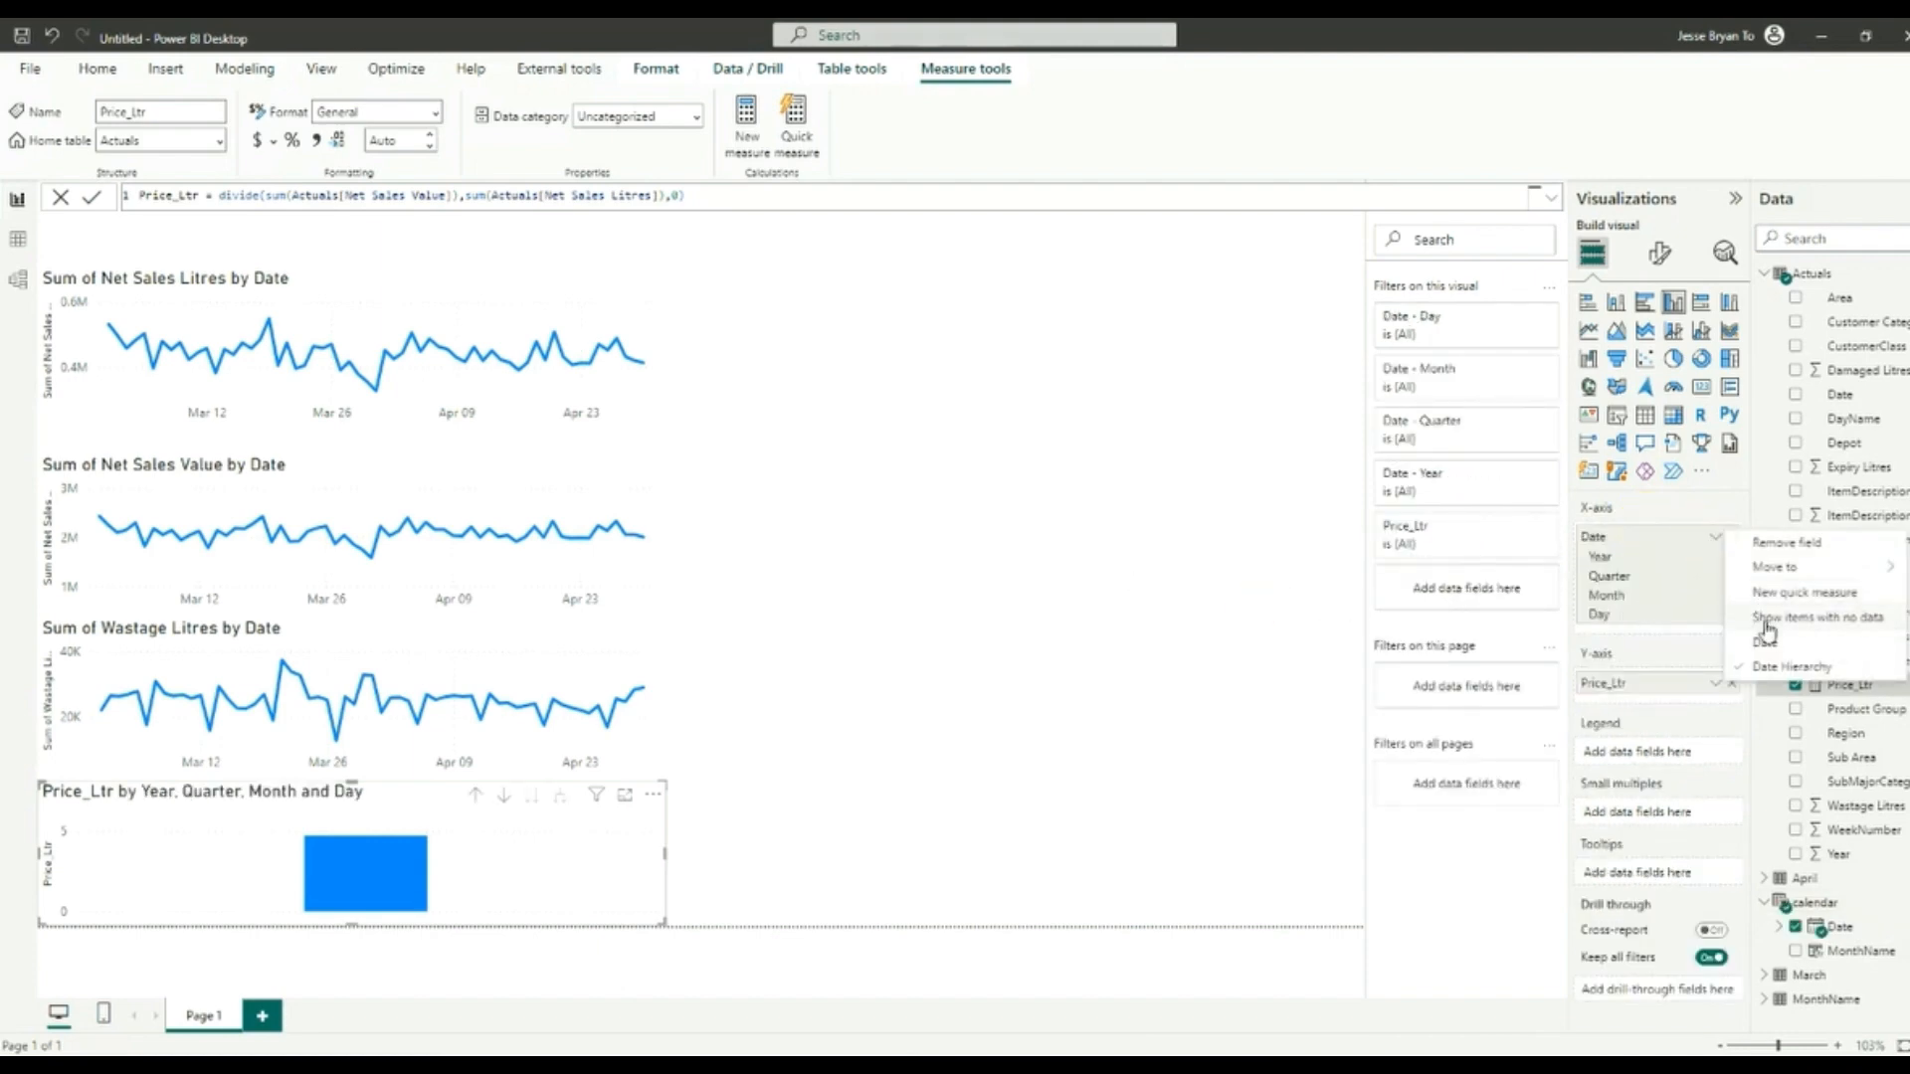
{"action": "left_click", "coordinate": [1760, 663]}
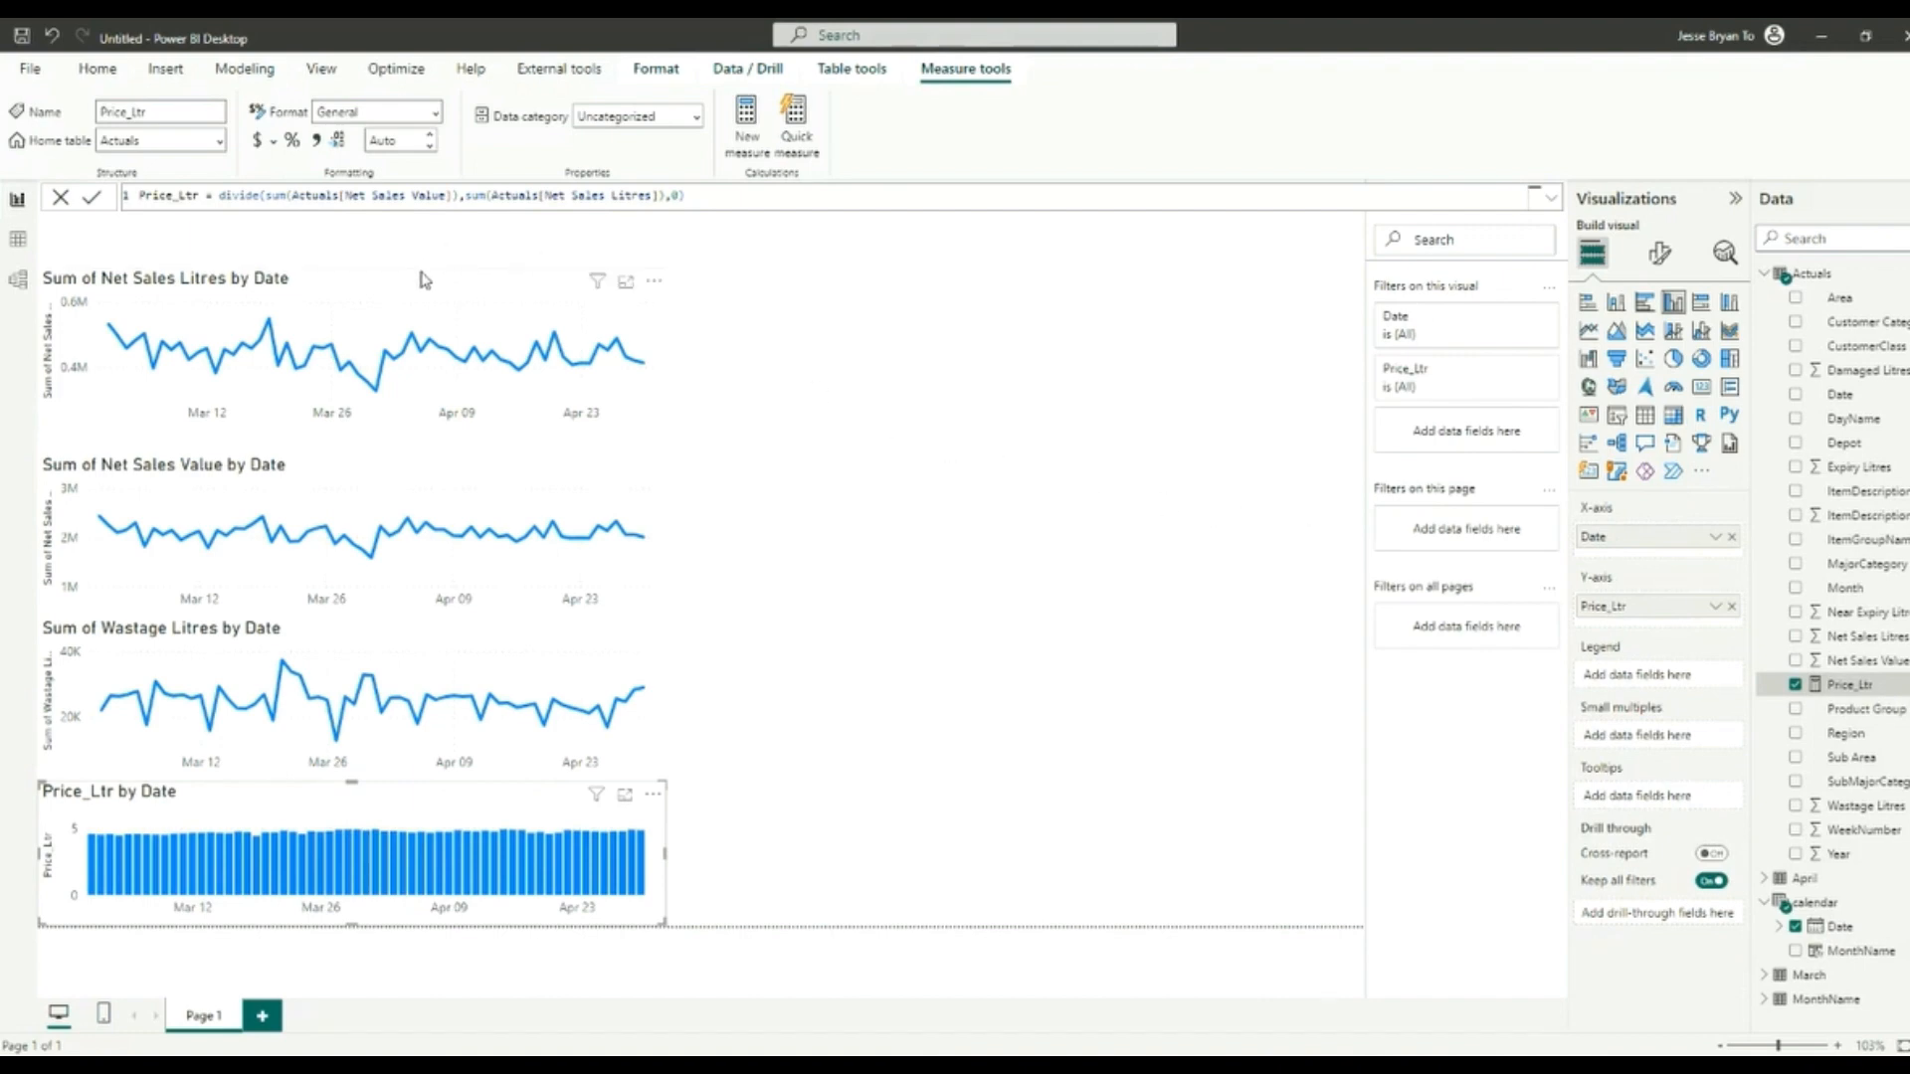
Step: Find the title settings of the Net Sales Litres line chart and change its title text to Volume
{"action": "left_click", "coordinate": [418, 293]}
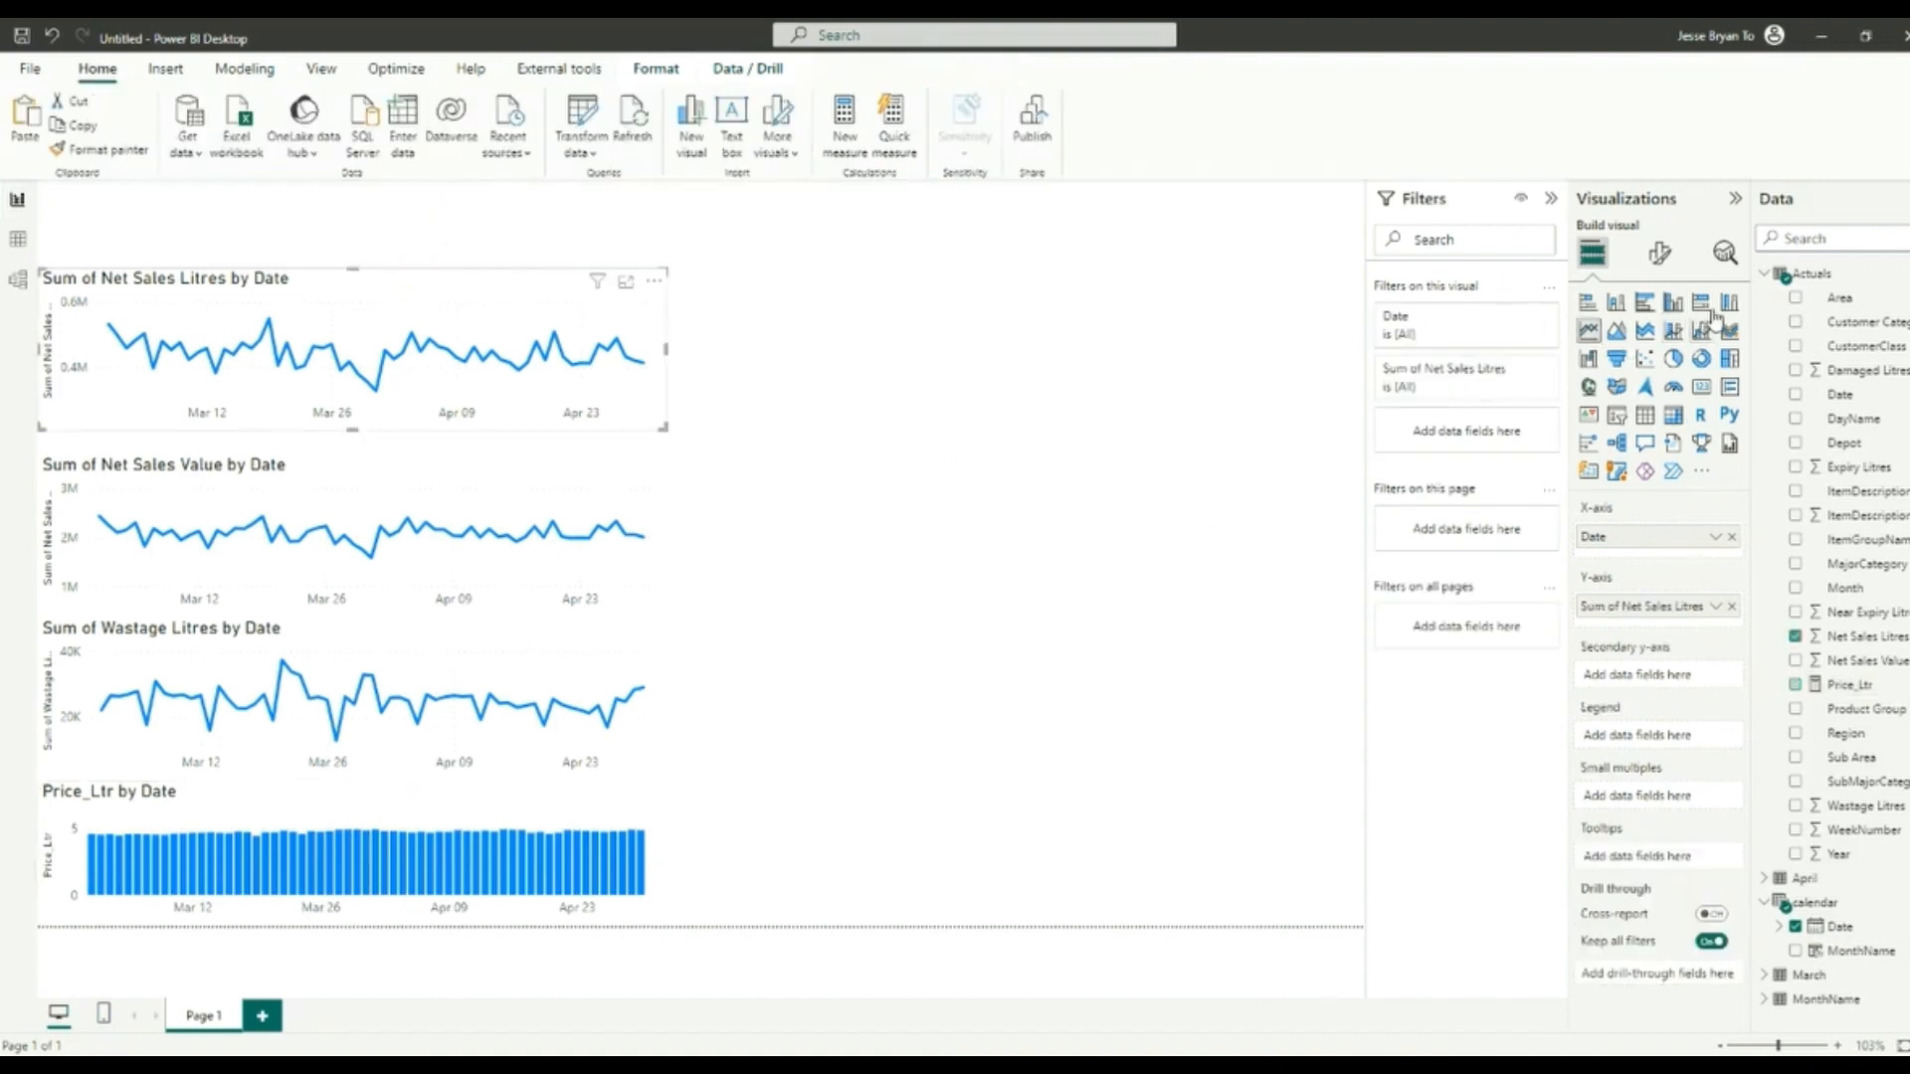
{"action": "left_click", "coordinate": [1674, 257]}
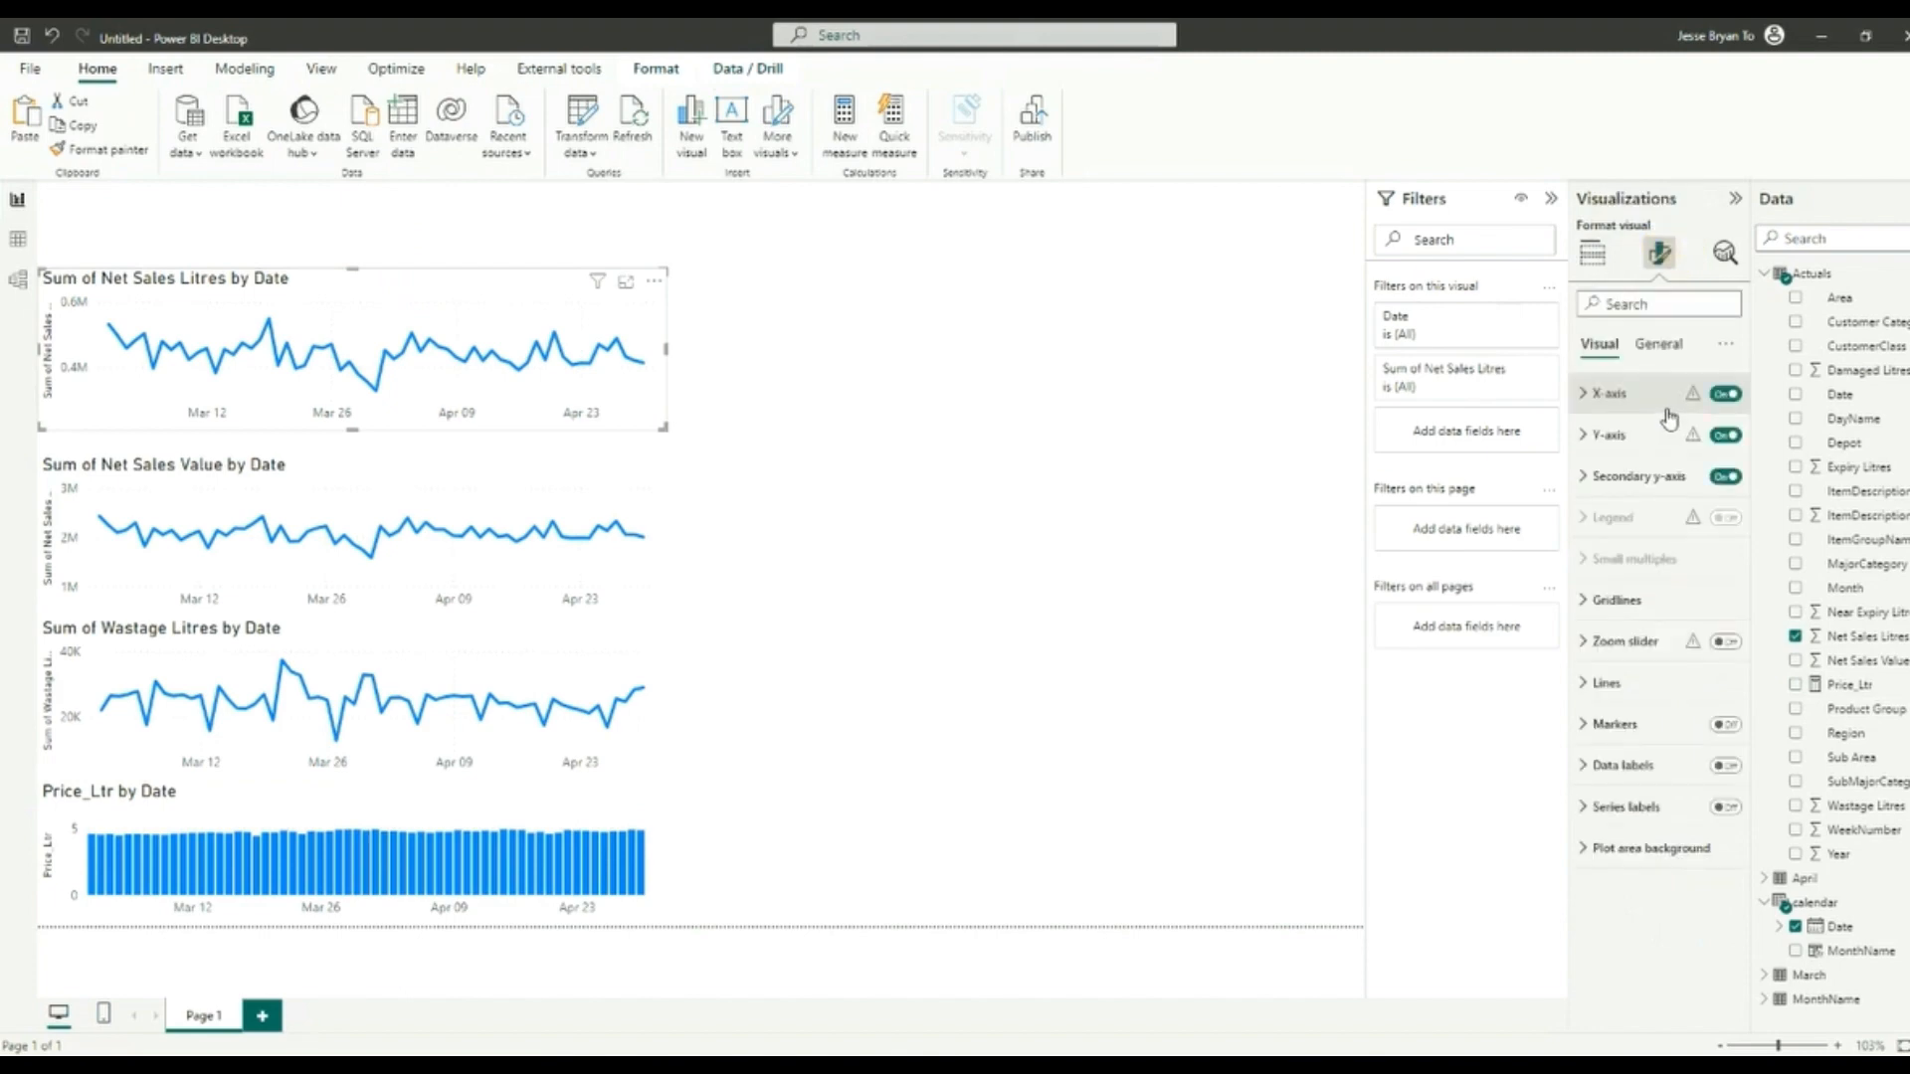
{"action": "left_click", "coordinate": [1648, 312]}
{"action": "type", "text": "tit"}
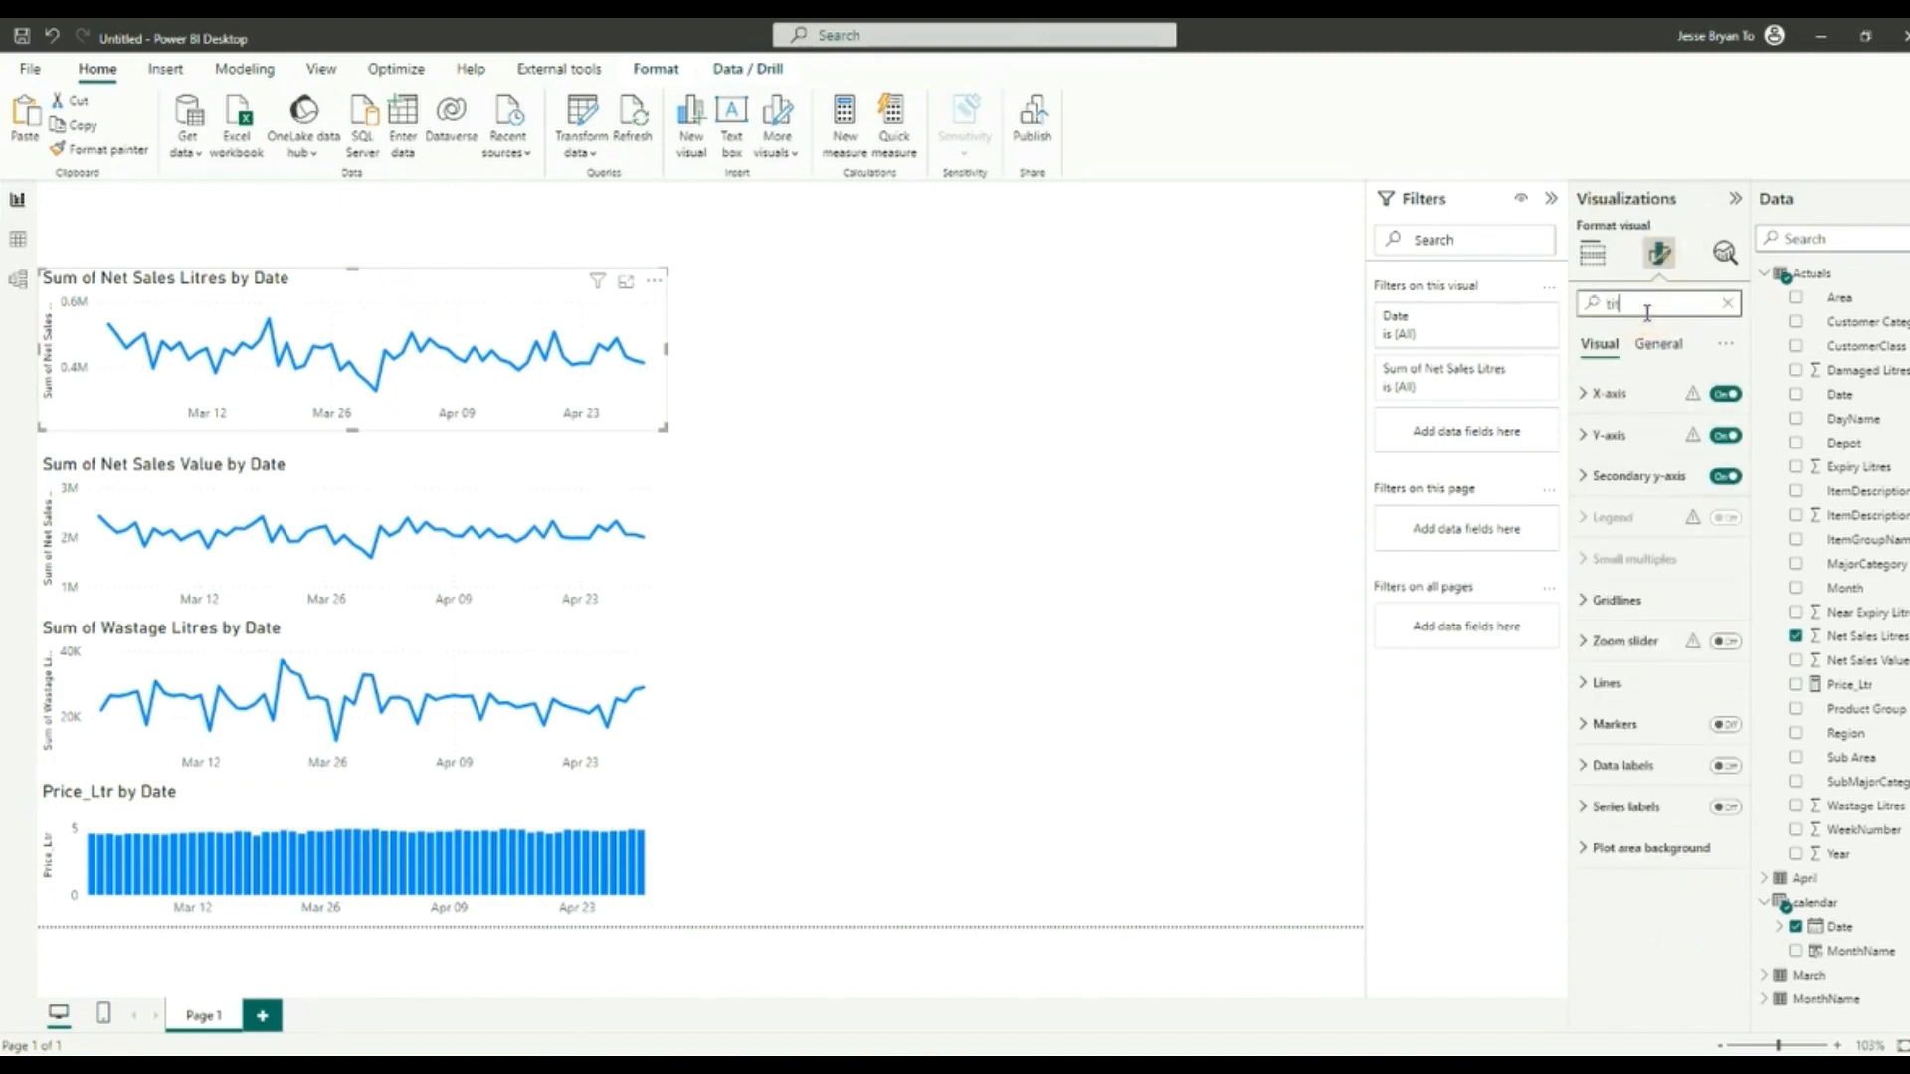
{"action": "type", "text": "le"}
{"action": "scroll", "coordinate": [1659, 572], "scroll_direction": "down", "scroll_amount": 3}
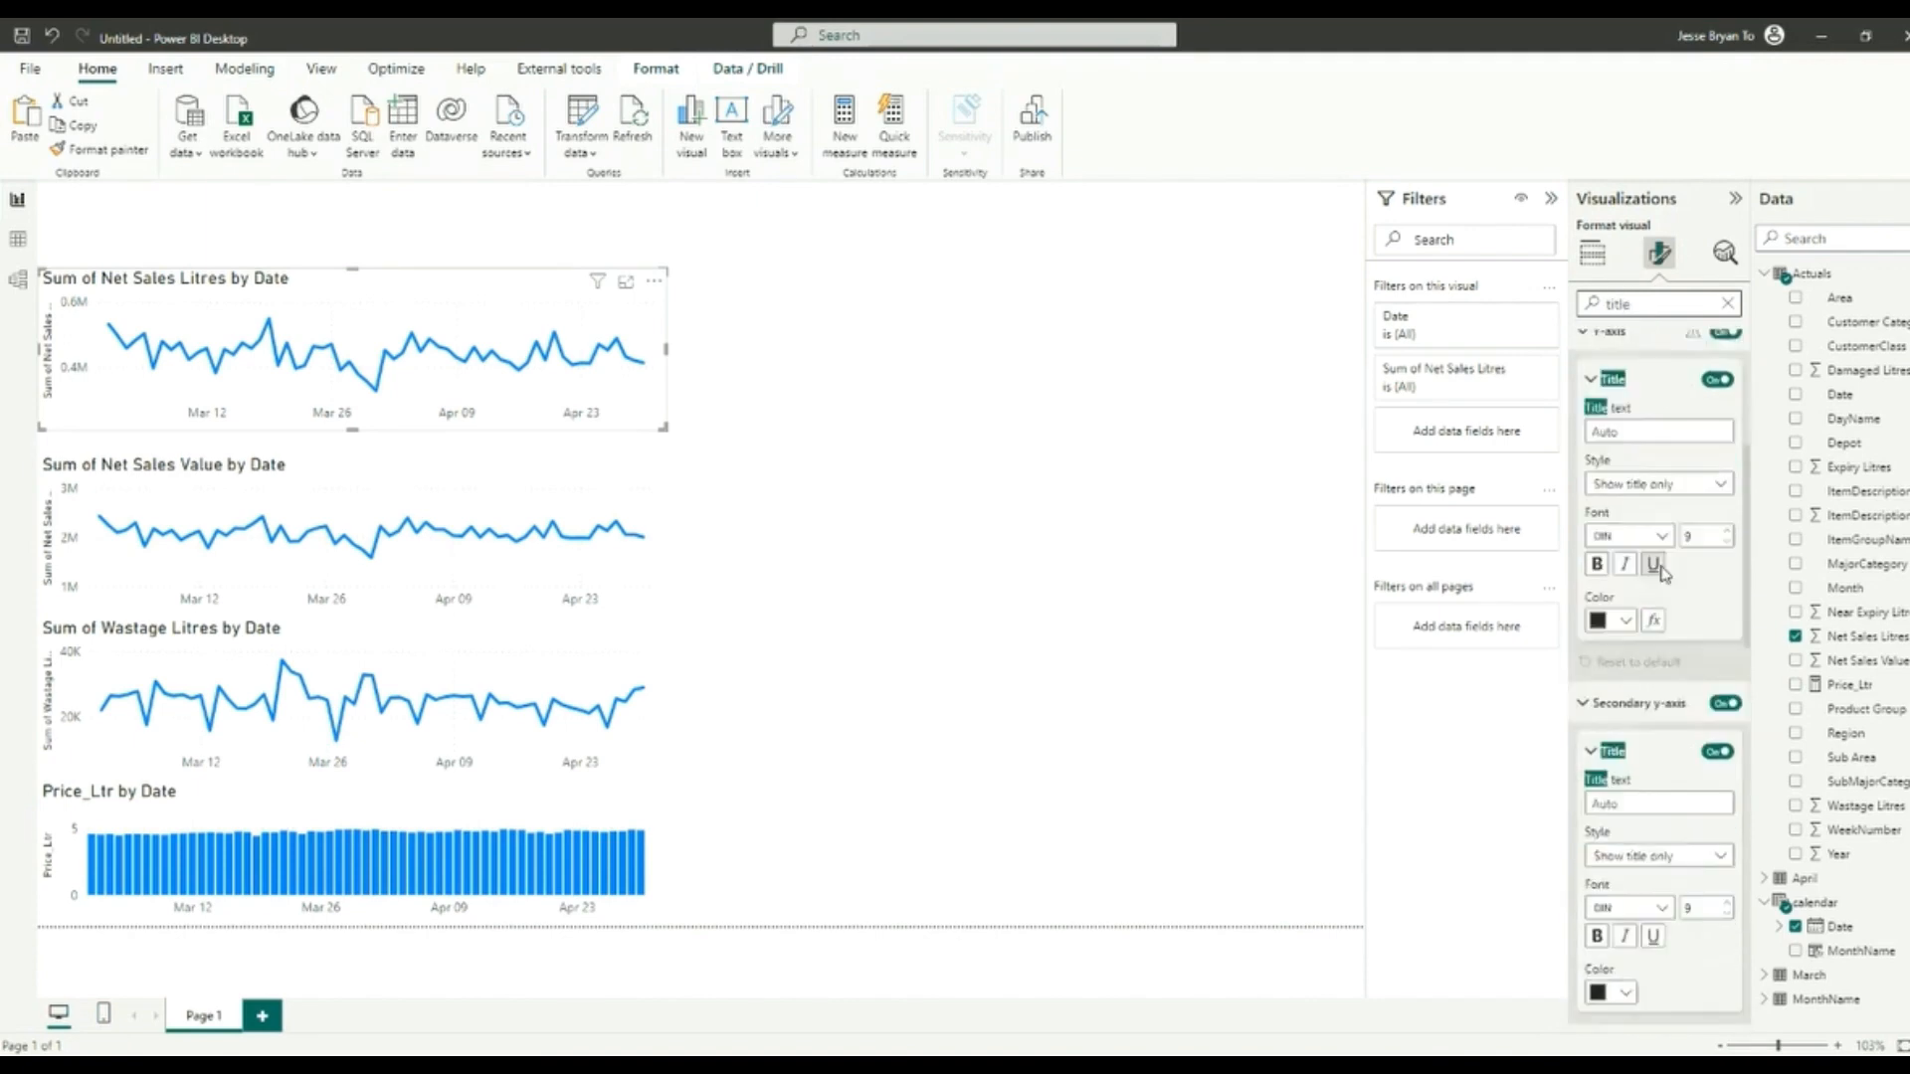
{"action": "scroll", "coordinate": [1662, 582], "scroll_direction": "down", "scroll_amount": 2}
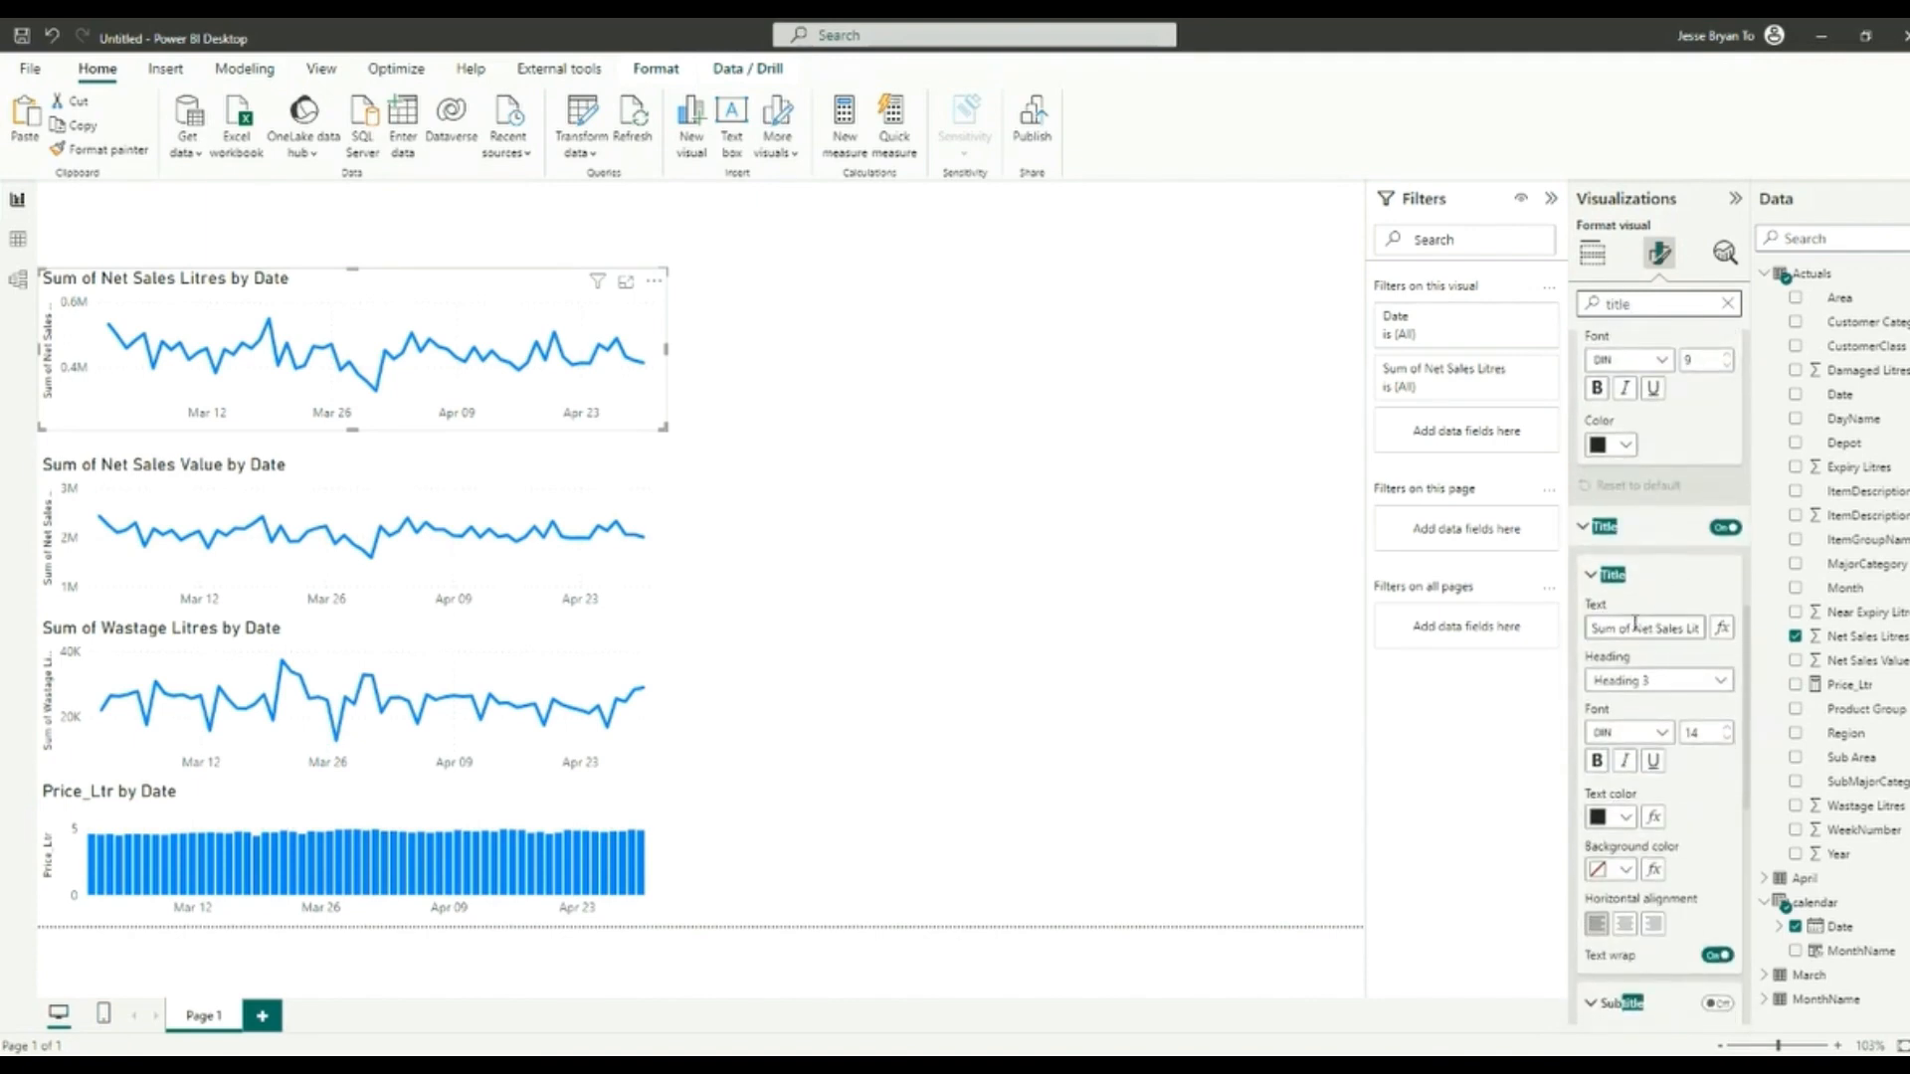
{"action": "left_click", "coordinate": [1632, 628]}
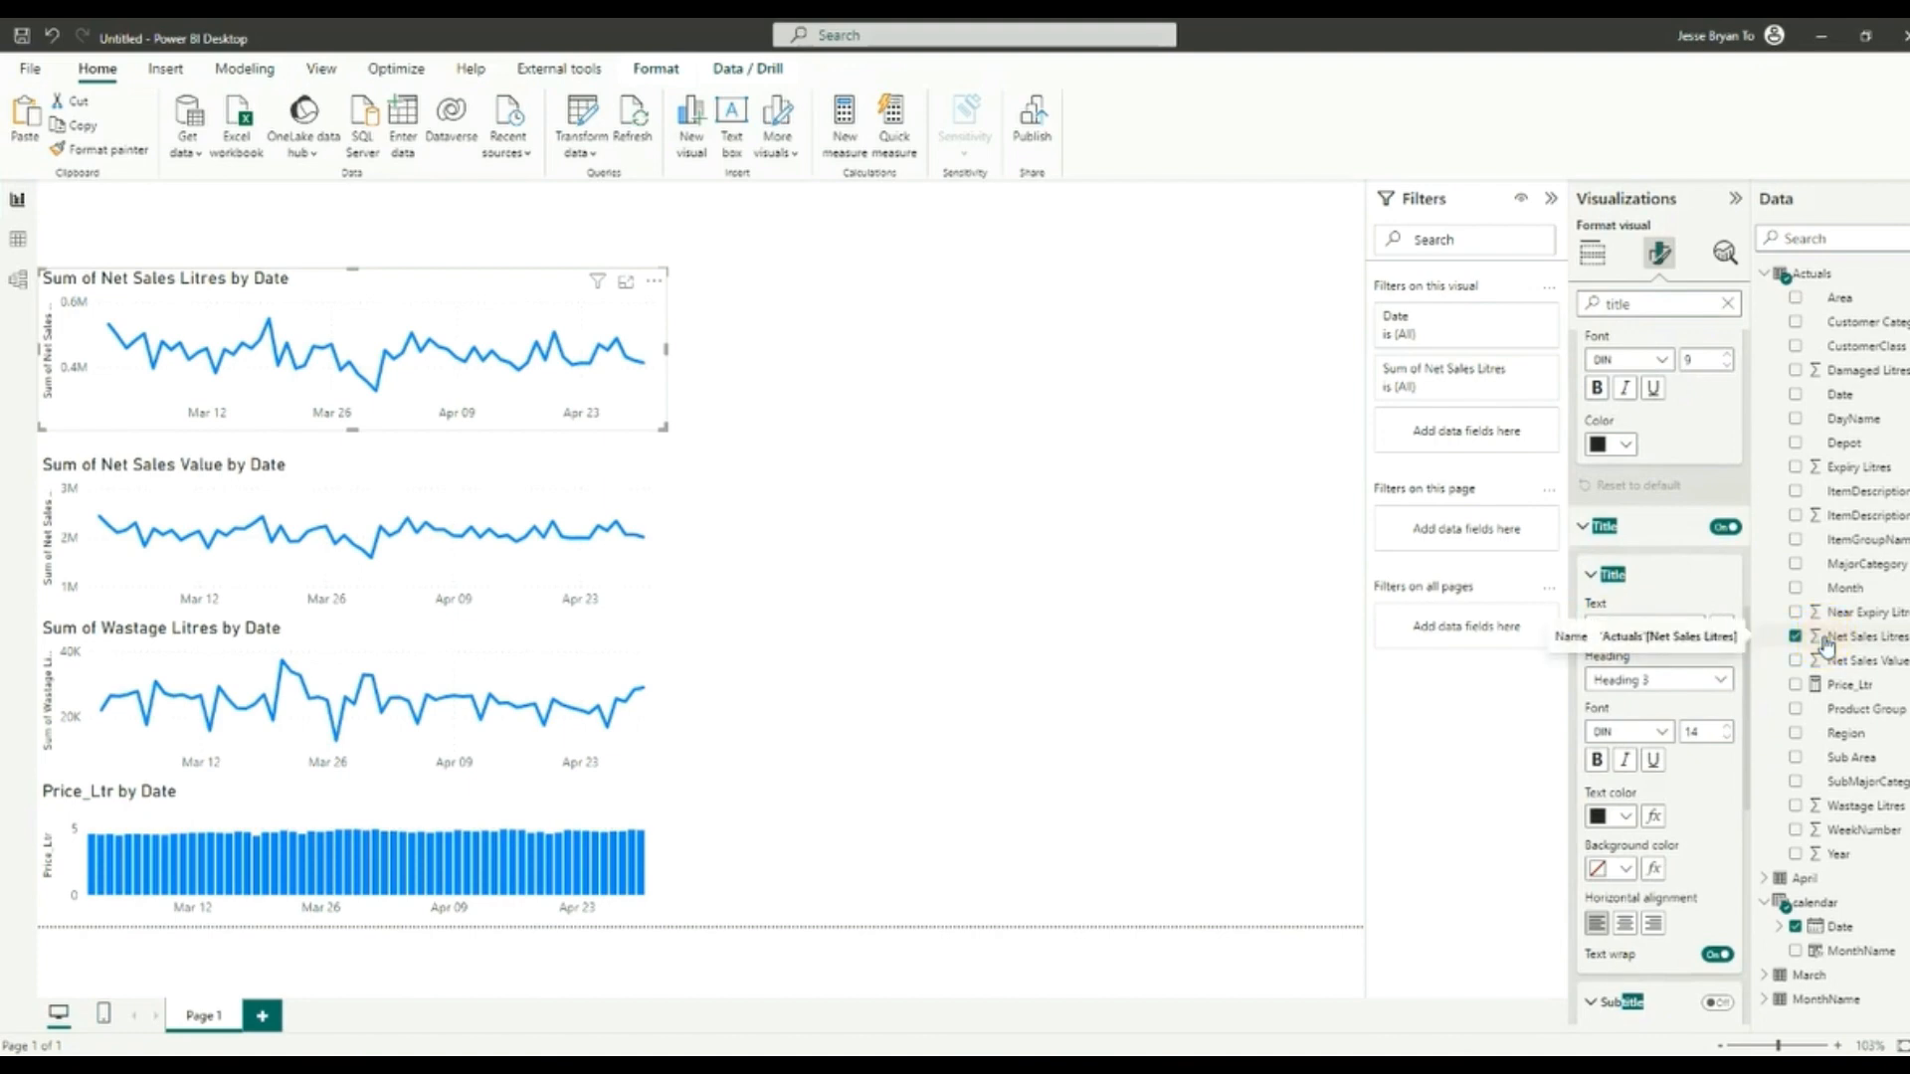
{"action": "type", "text": "Volume"}
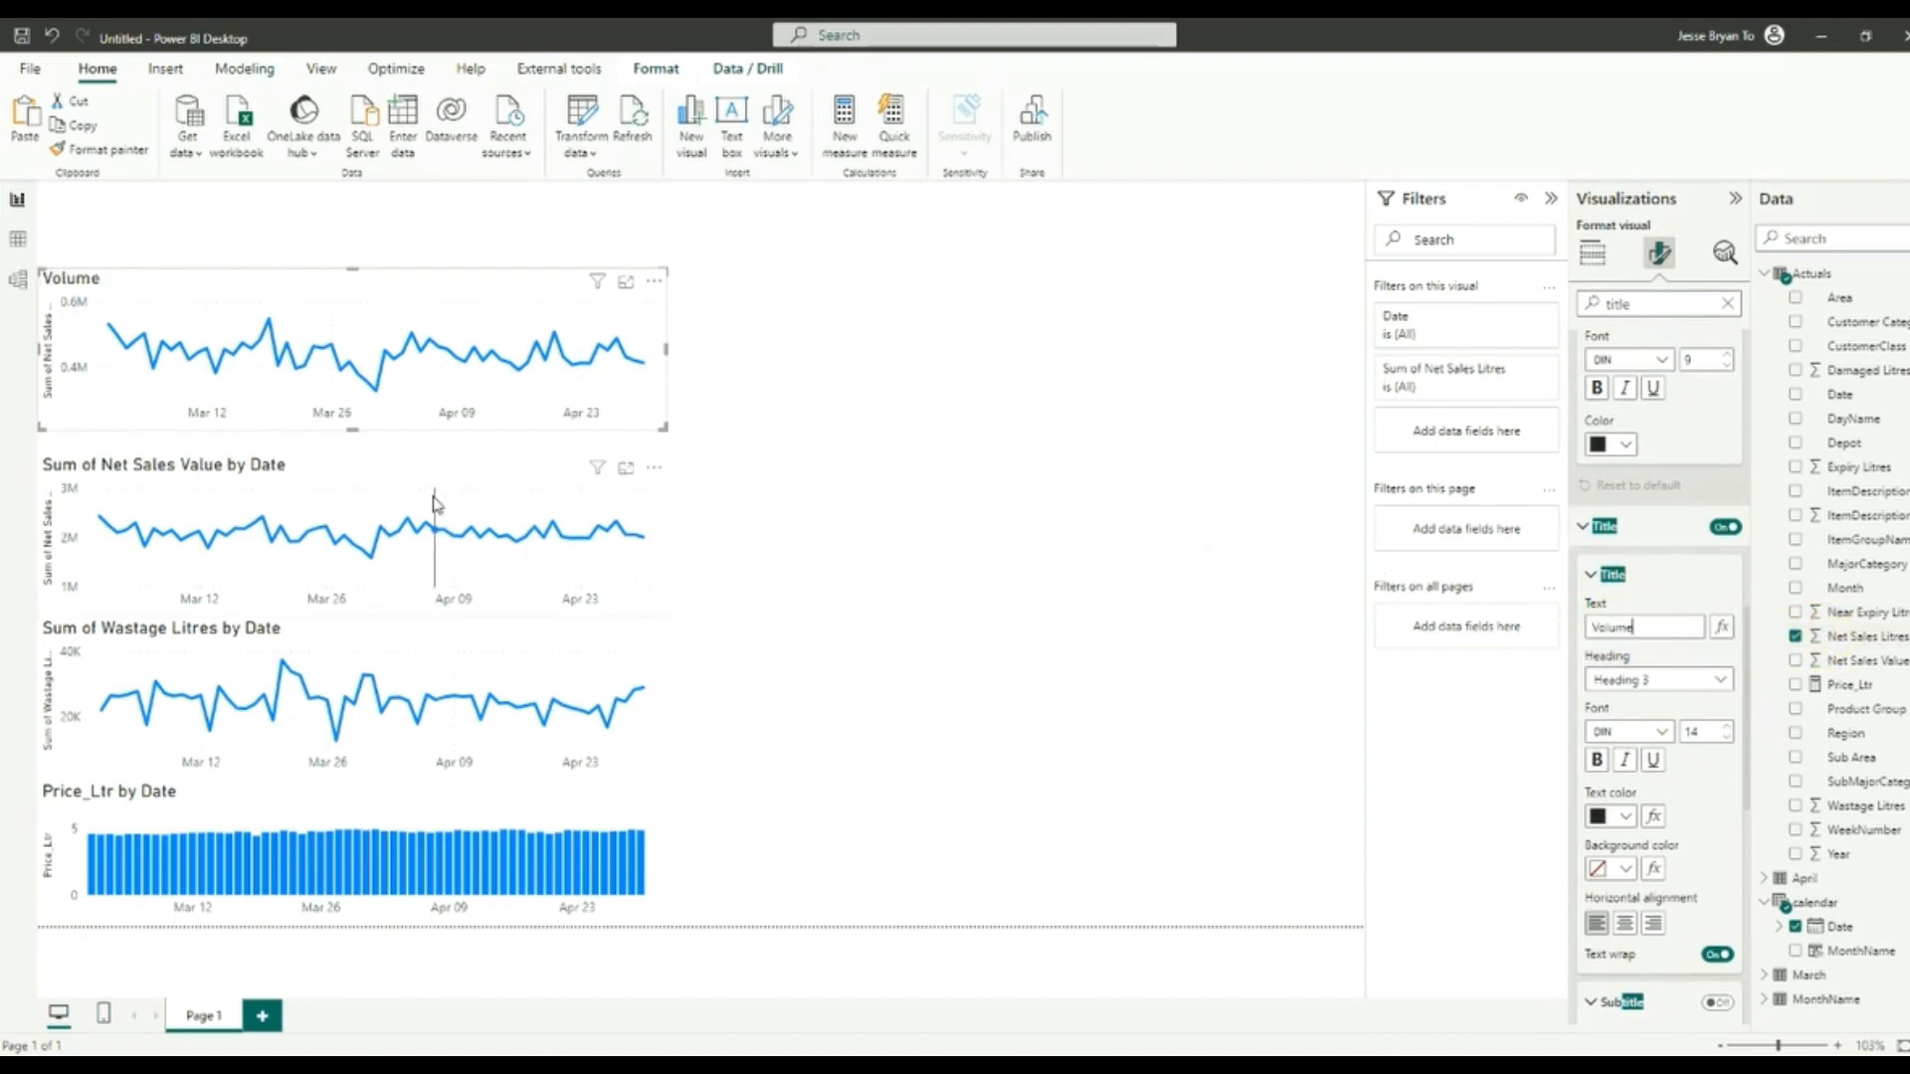
Step: Change the title text of the Net Sales Value line chart to Revenue
{"action": "left_click", "coordinate": [408, 458]}
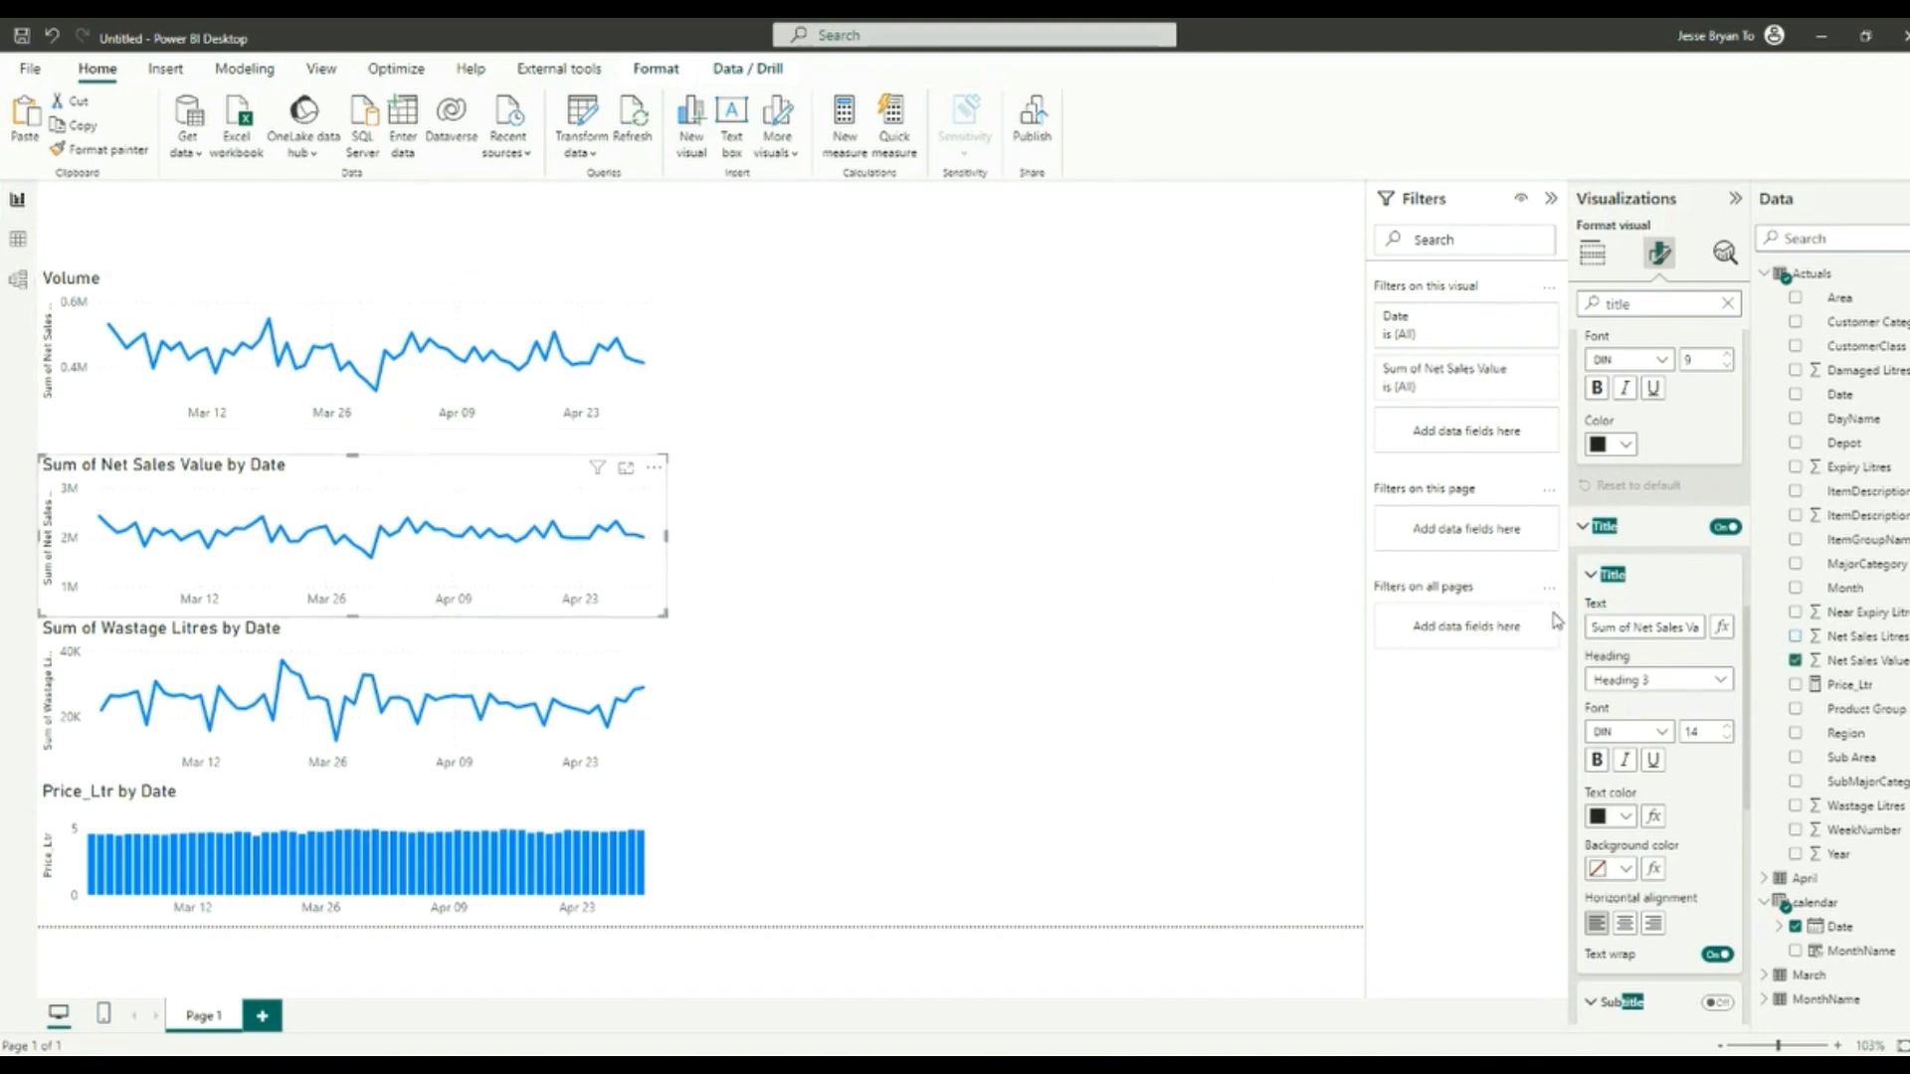
{"action": "left_click", "coordinate": [1591, 627]}
{"action": "key", "text": "ctrl+a"}
{"action": "key", "text": "BackSpace"}
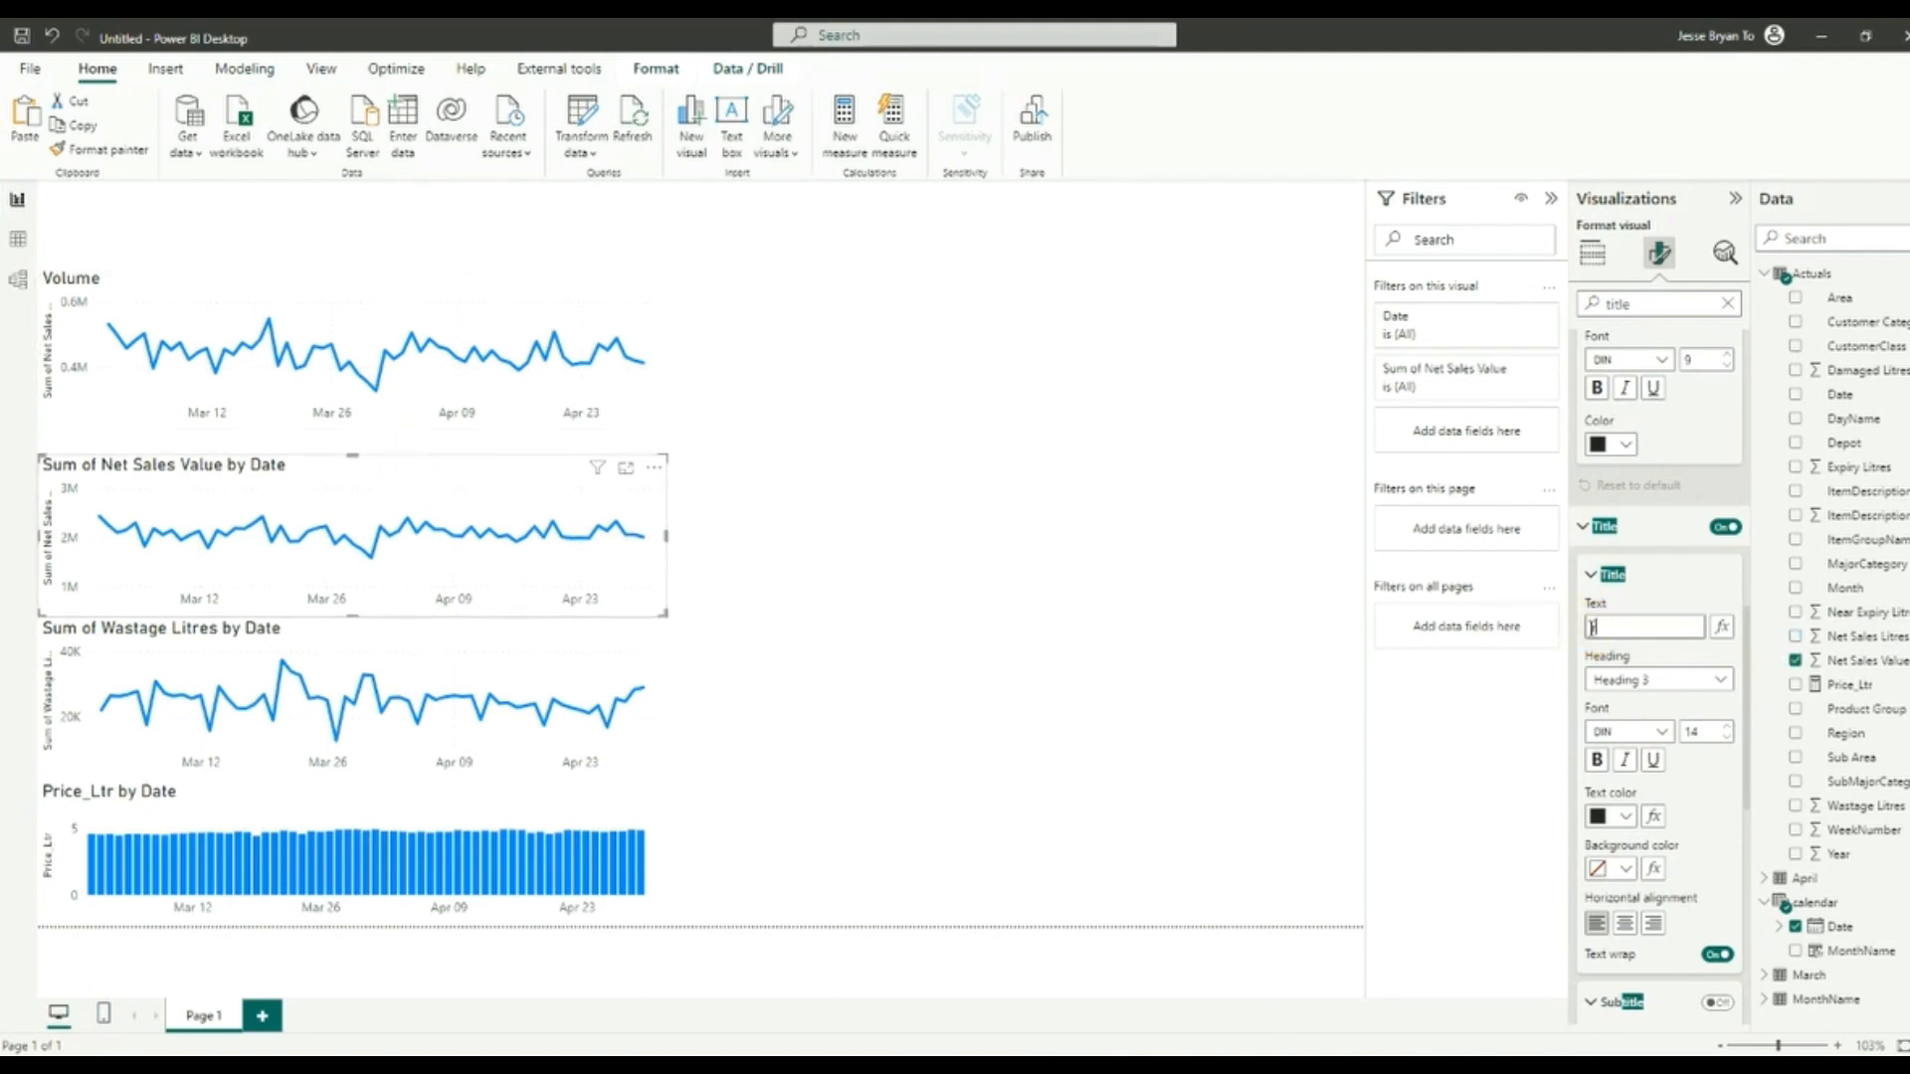
{"action": "type", "text": "r"}
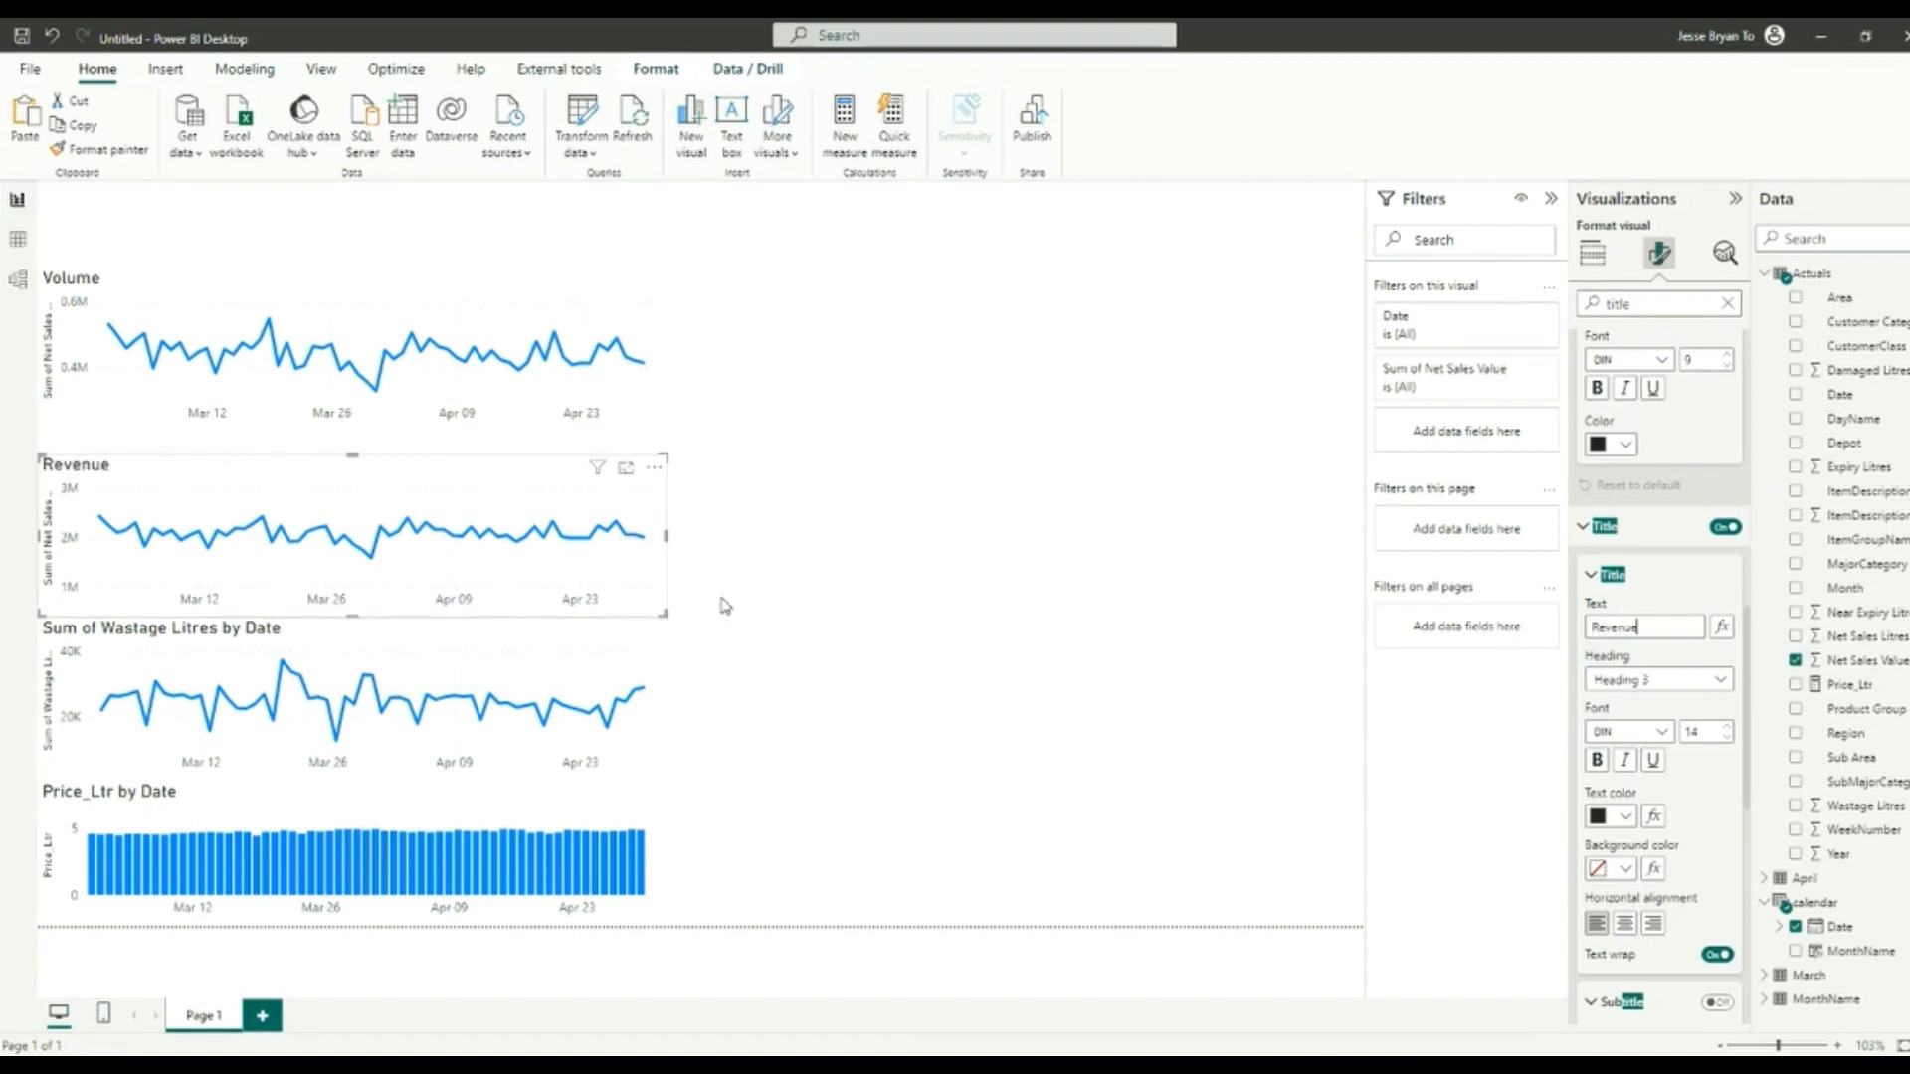
Step: Change the title text of the wastage line chart to Wastage and of the column chart to Price_Ltr
{"action": "left_click", "coordinate": [183, 635]}
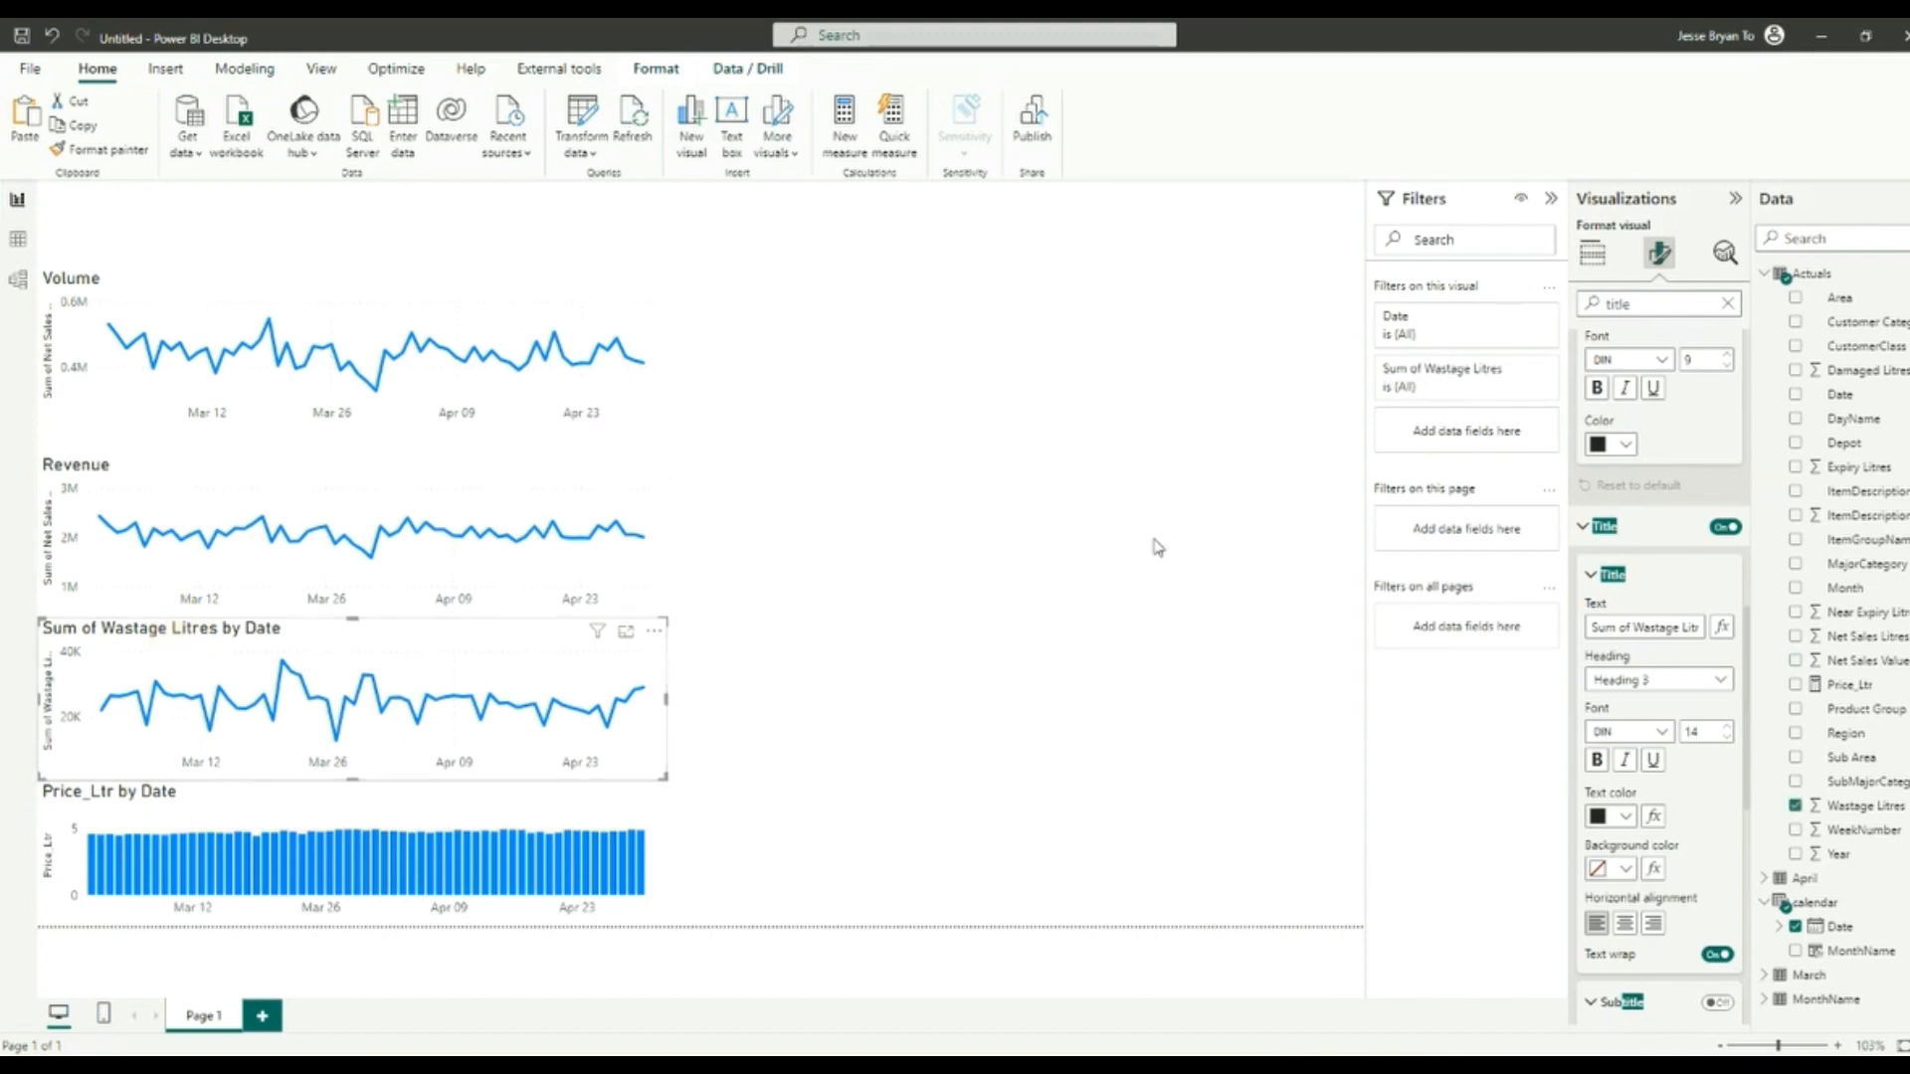
{"action": "left_click", "coordinate": [1671, 624]}
{"action": "triple_click", "coordinate": [1672, 625]}
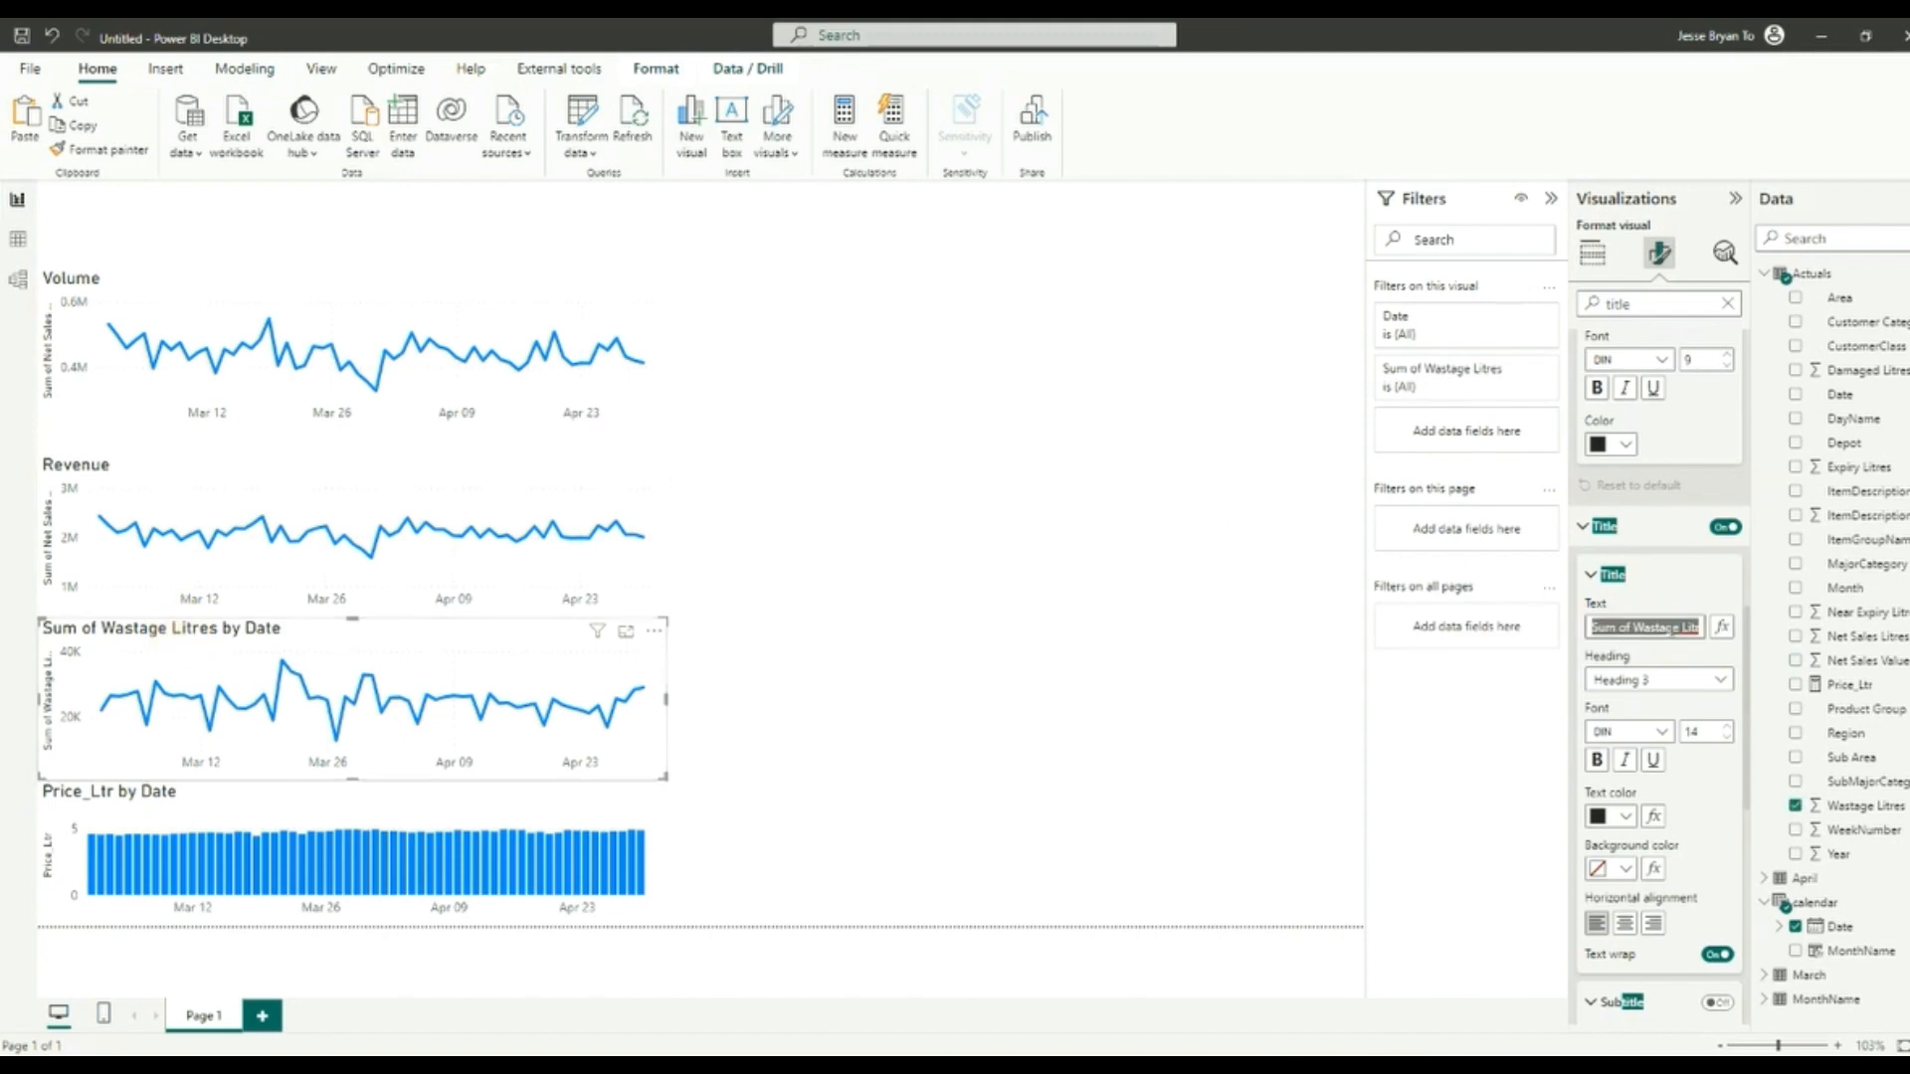
{"action": "type", "text": "Wastage"}
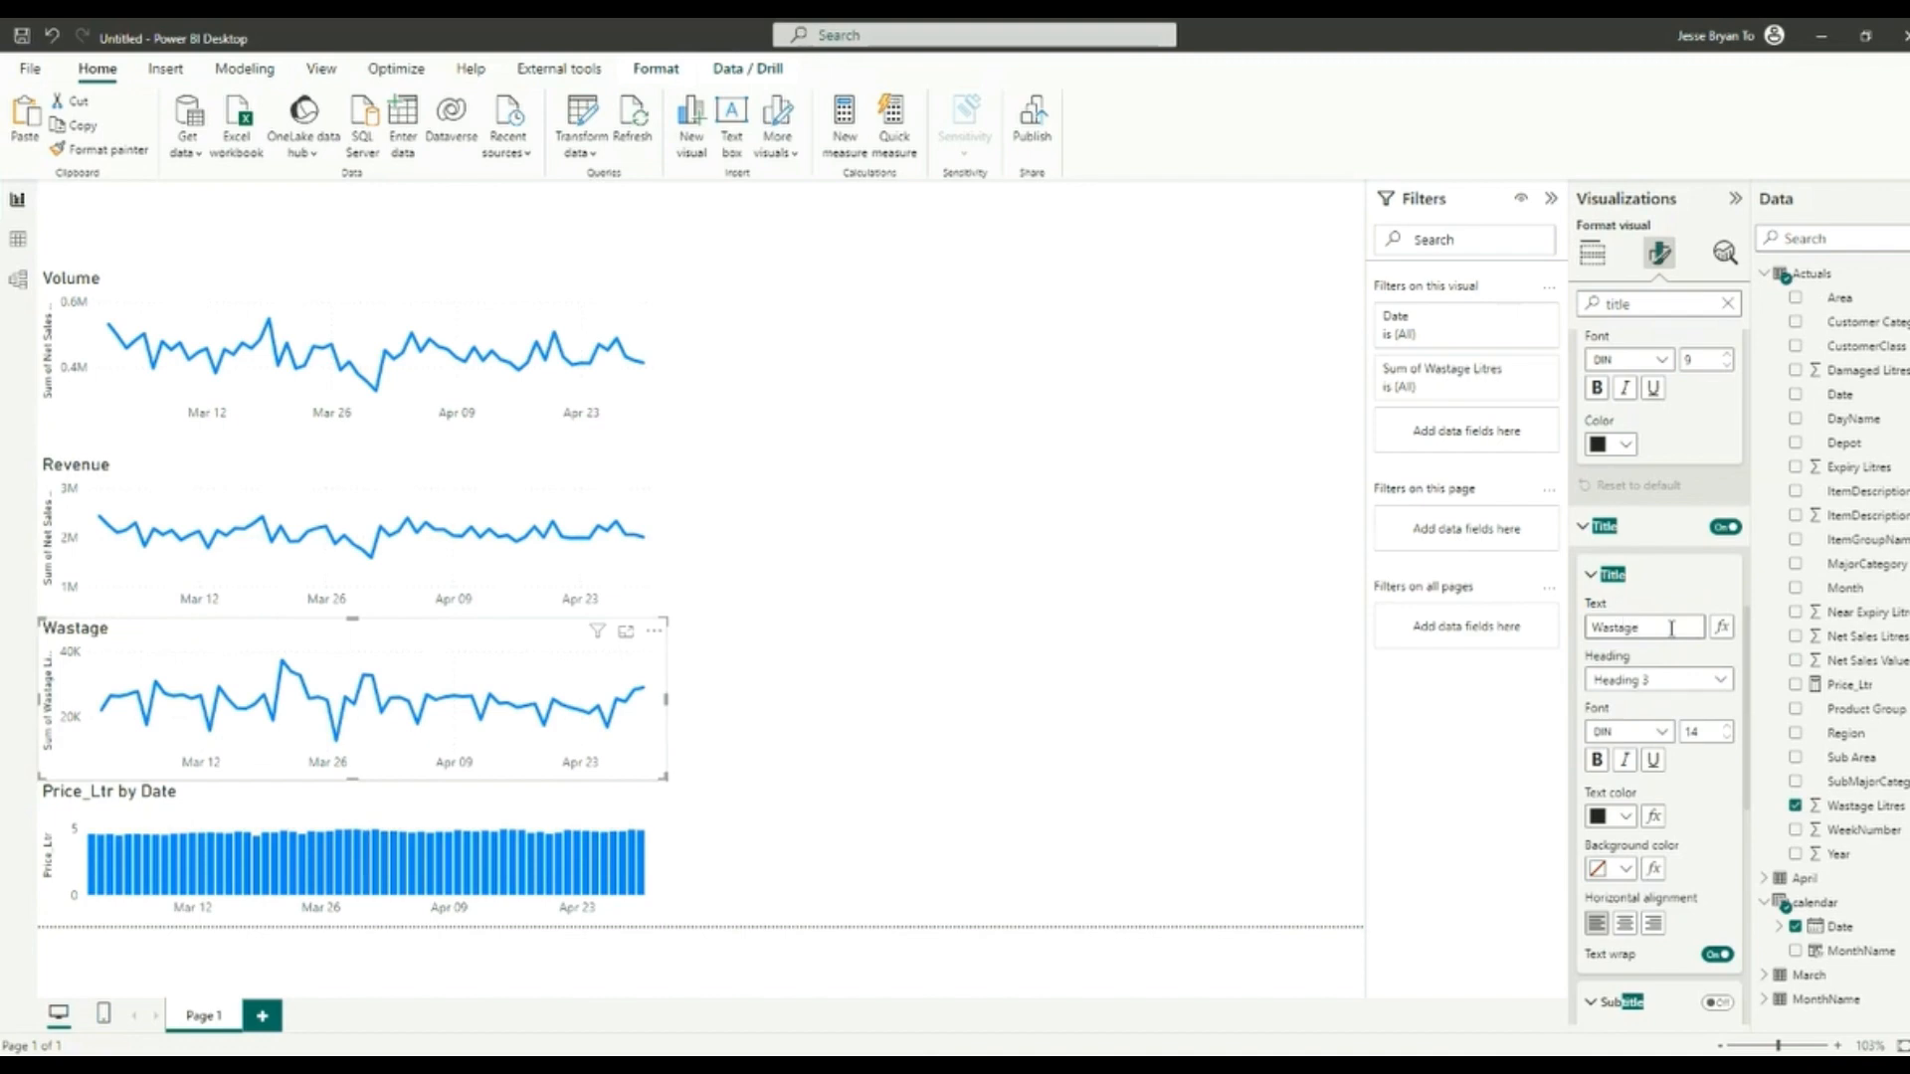
{"action": "left_click", "coordinate": [257, 814]}
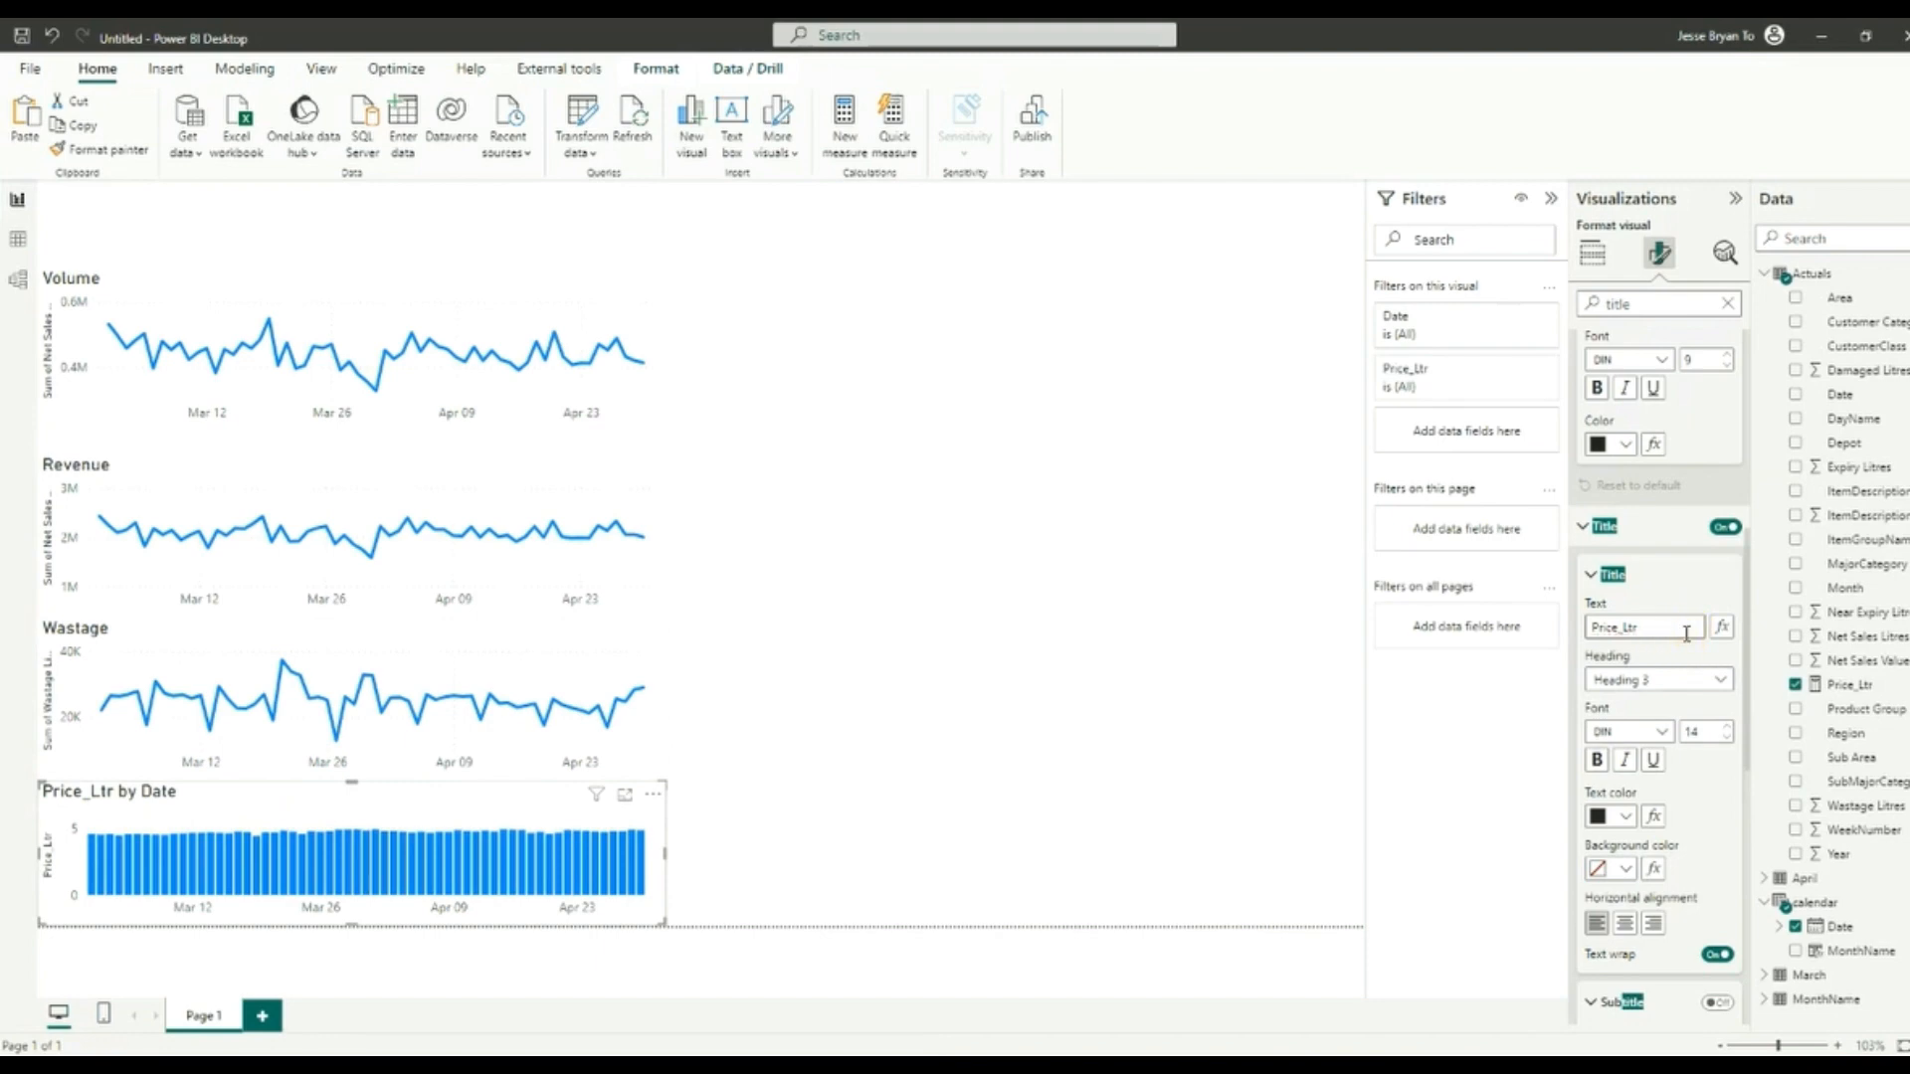
{"action": "left_click", "coordinate": [1060, 458]}
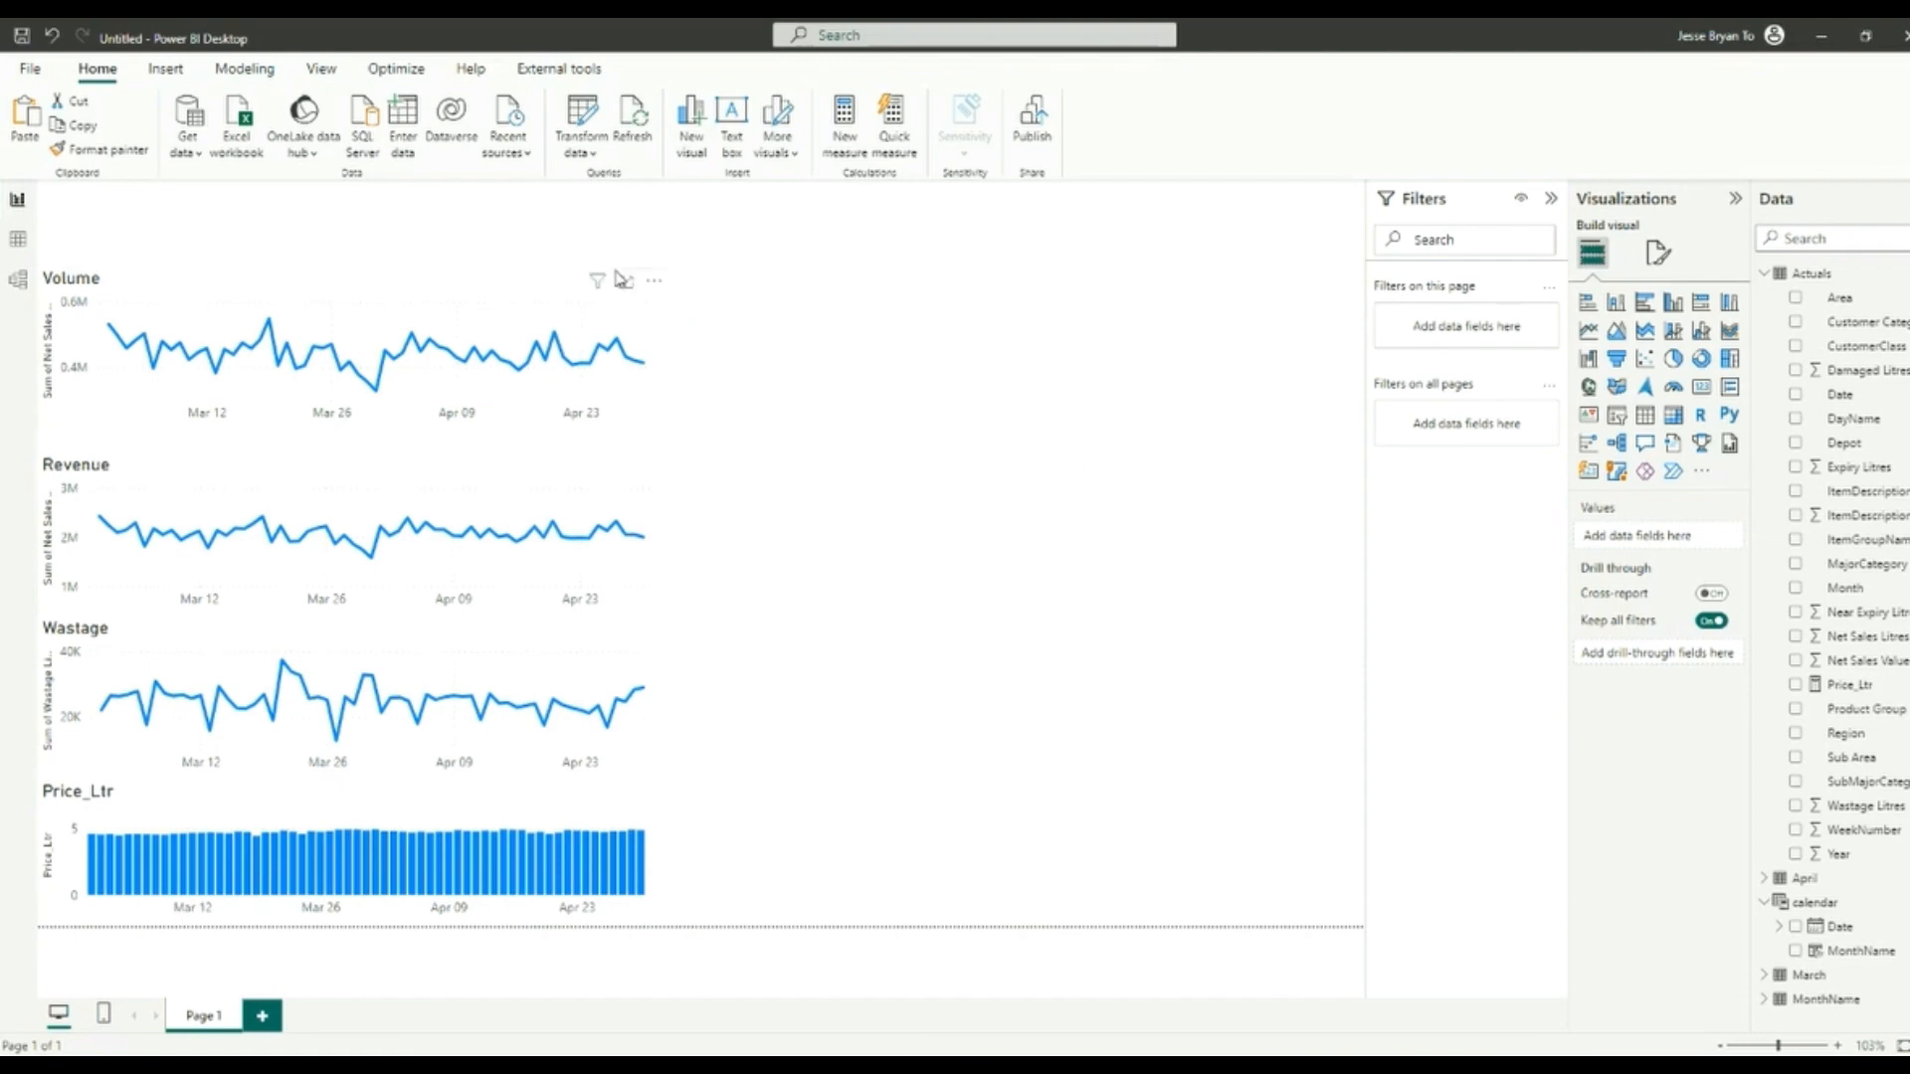
Step: Find the Zebra BI Tables visual in the online visuals gallery and import it into the report
{"action": "left_click", "coordinate": [1700, 472]}
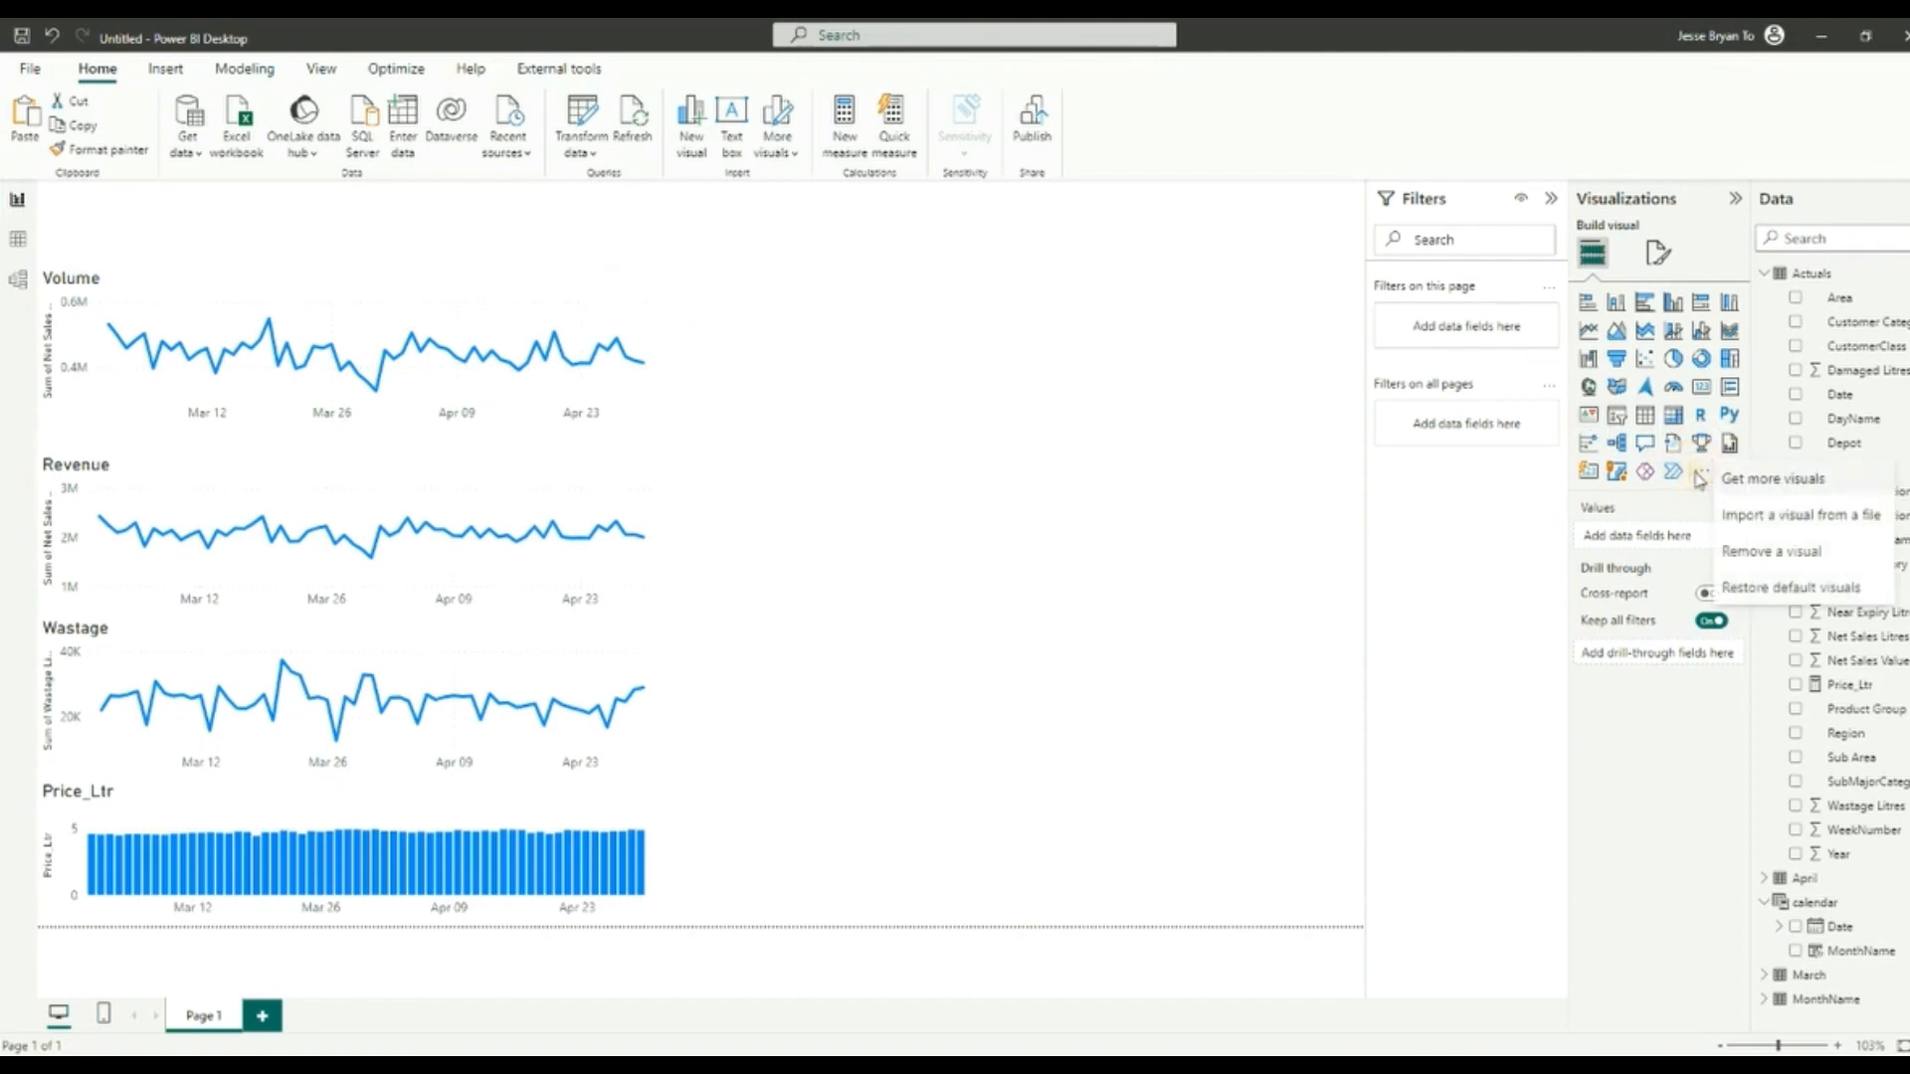
{"action": "left_click", "coordinate": [1751, 478]}
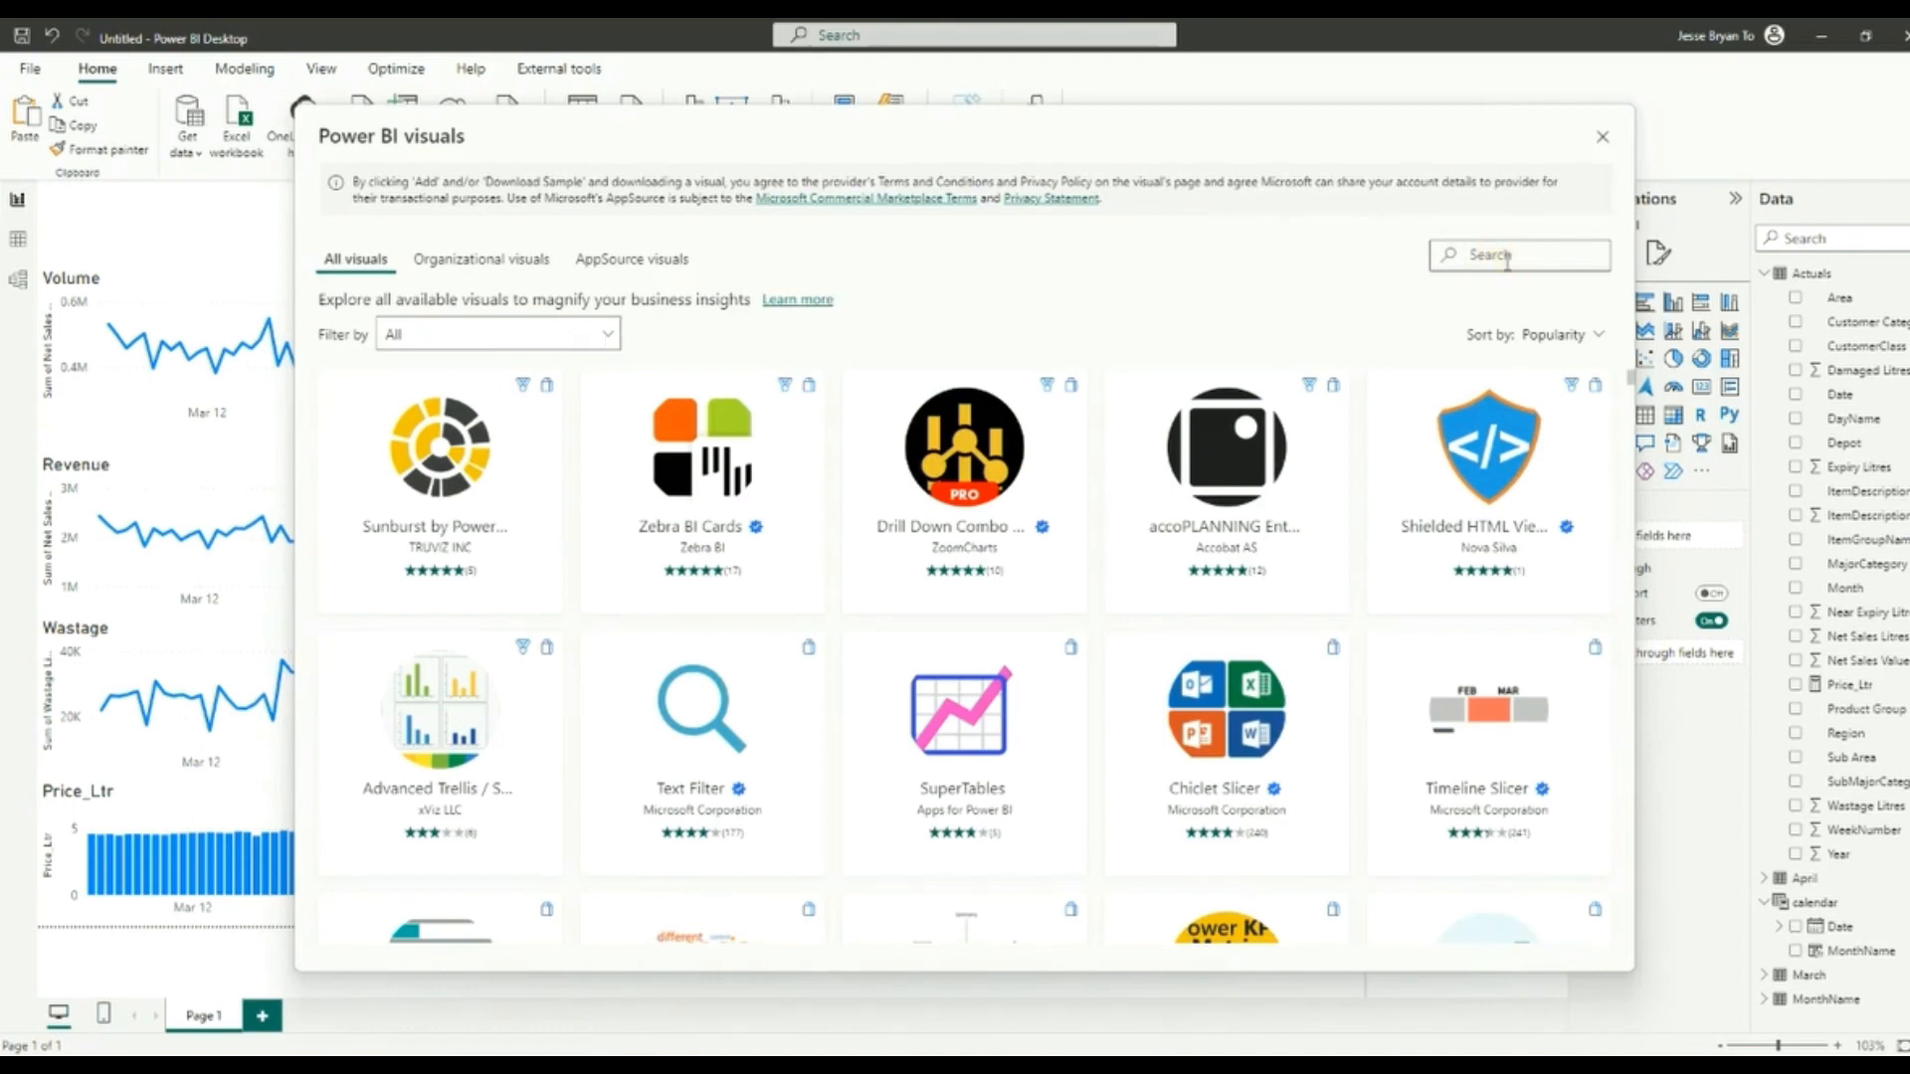
{"action": "type", "text": "zebra"}
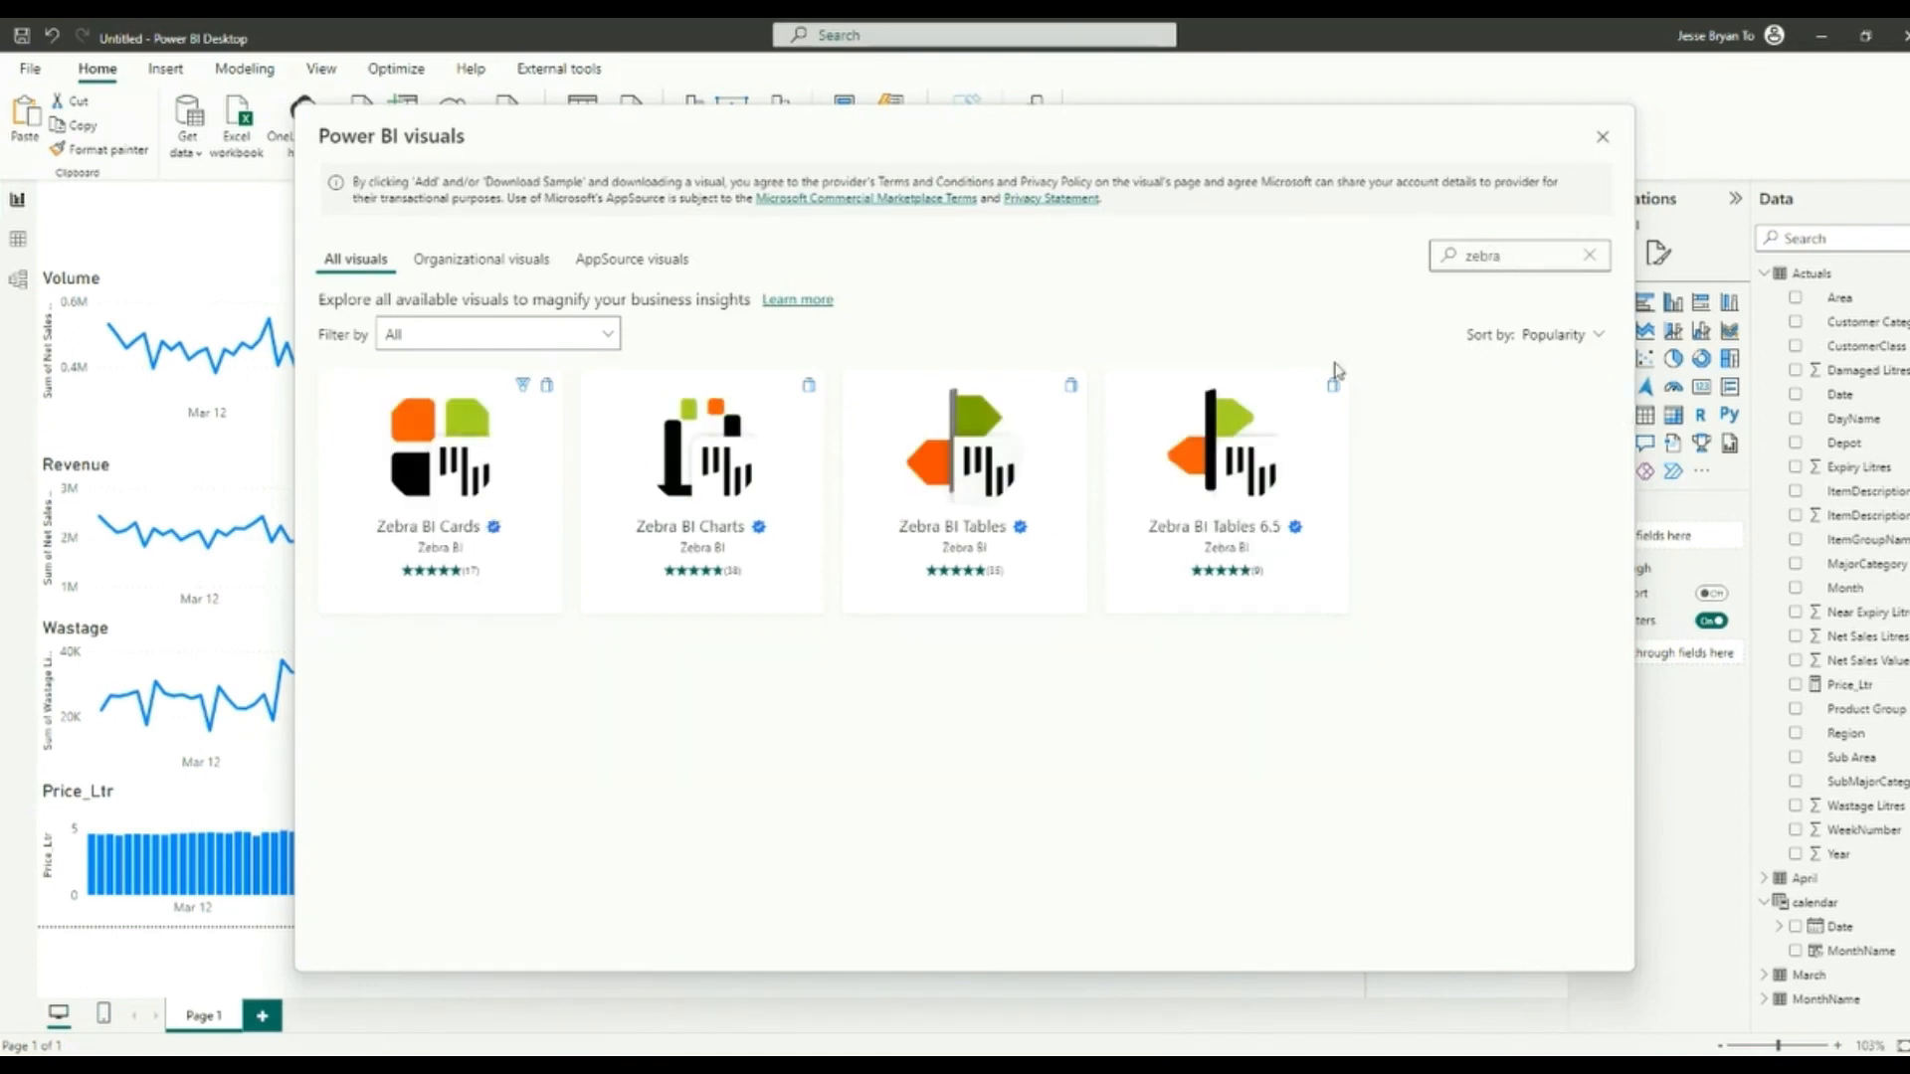
{"action": "left_click", "coordinate": [920, 459]}
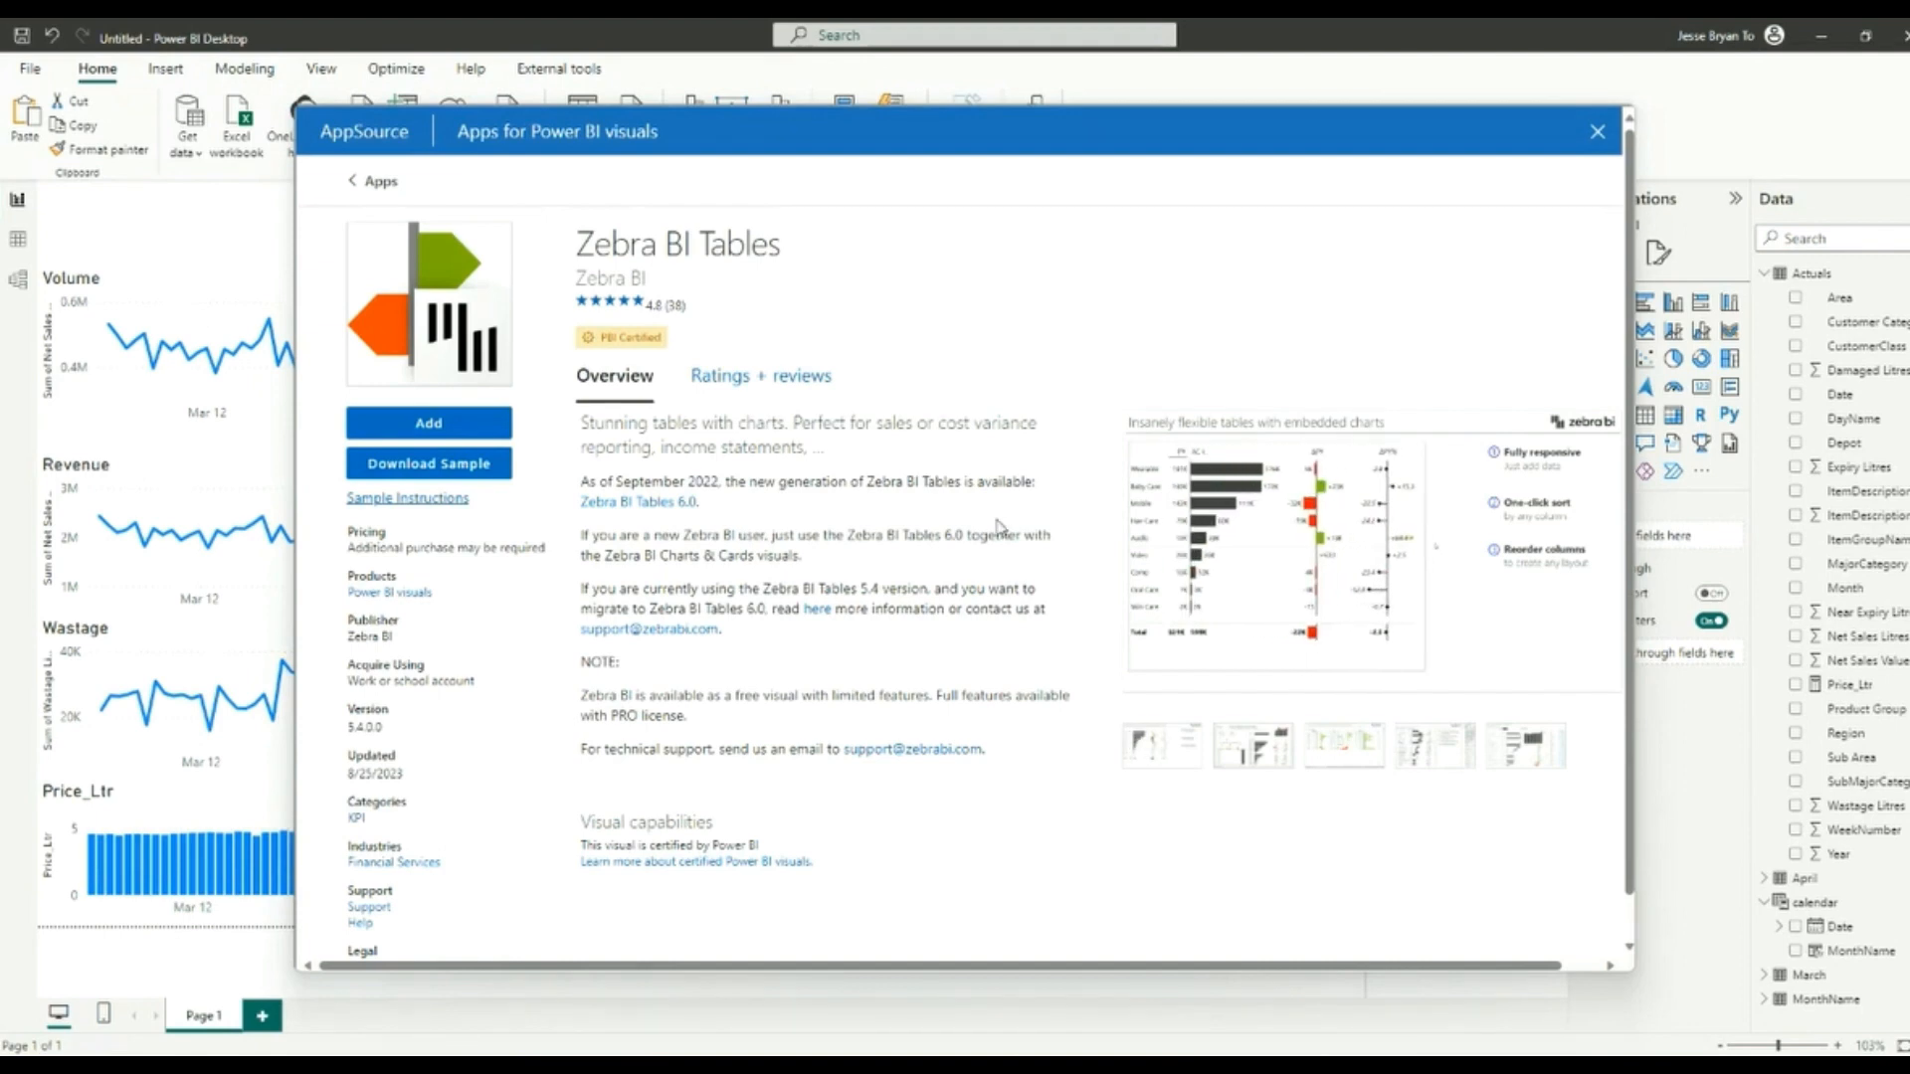
{"action": "left_click", "coordinate": [483, 441]}
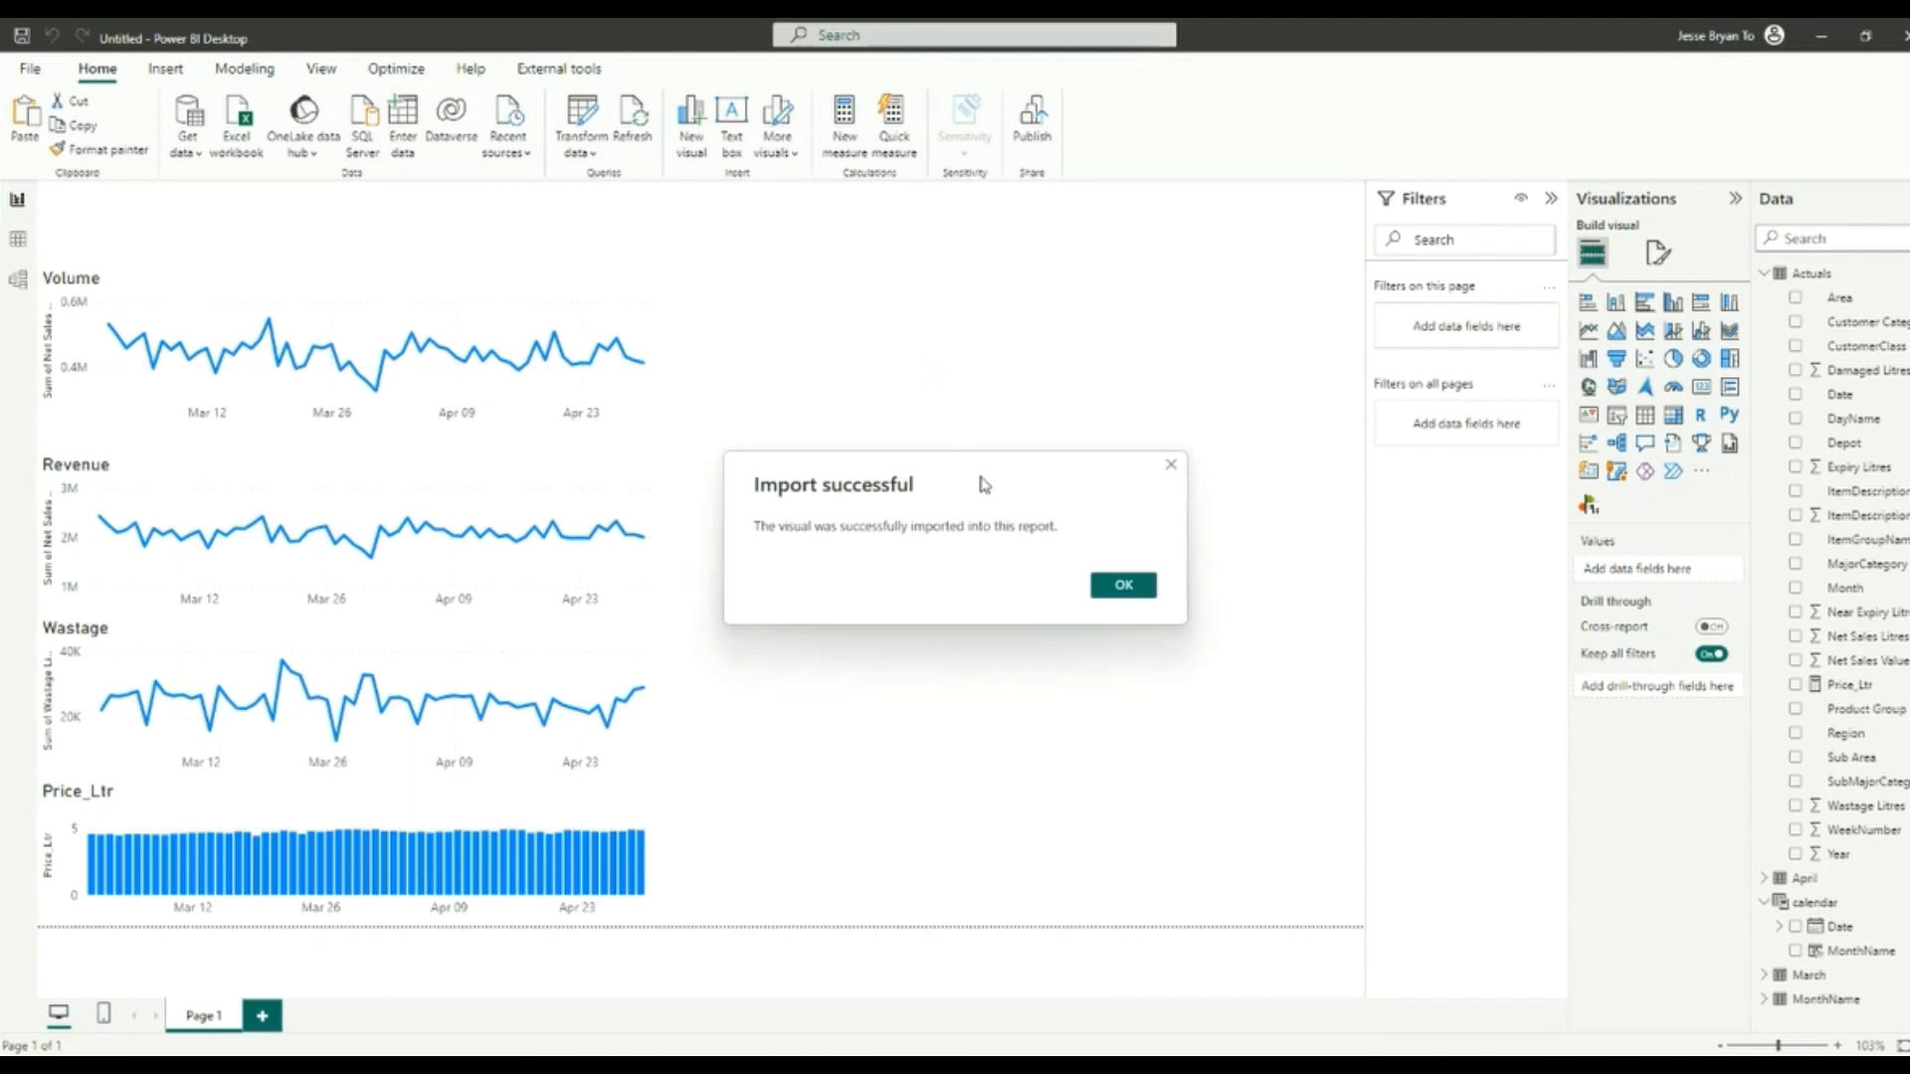
{"action": "left_click", "coordinate": [1123, 586]}
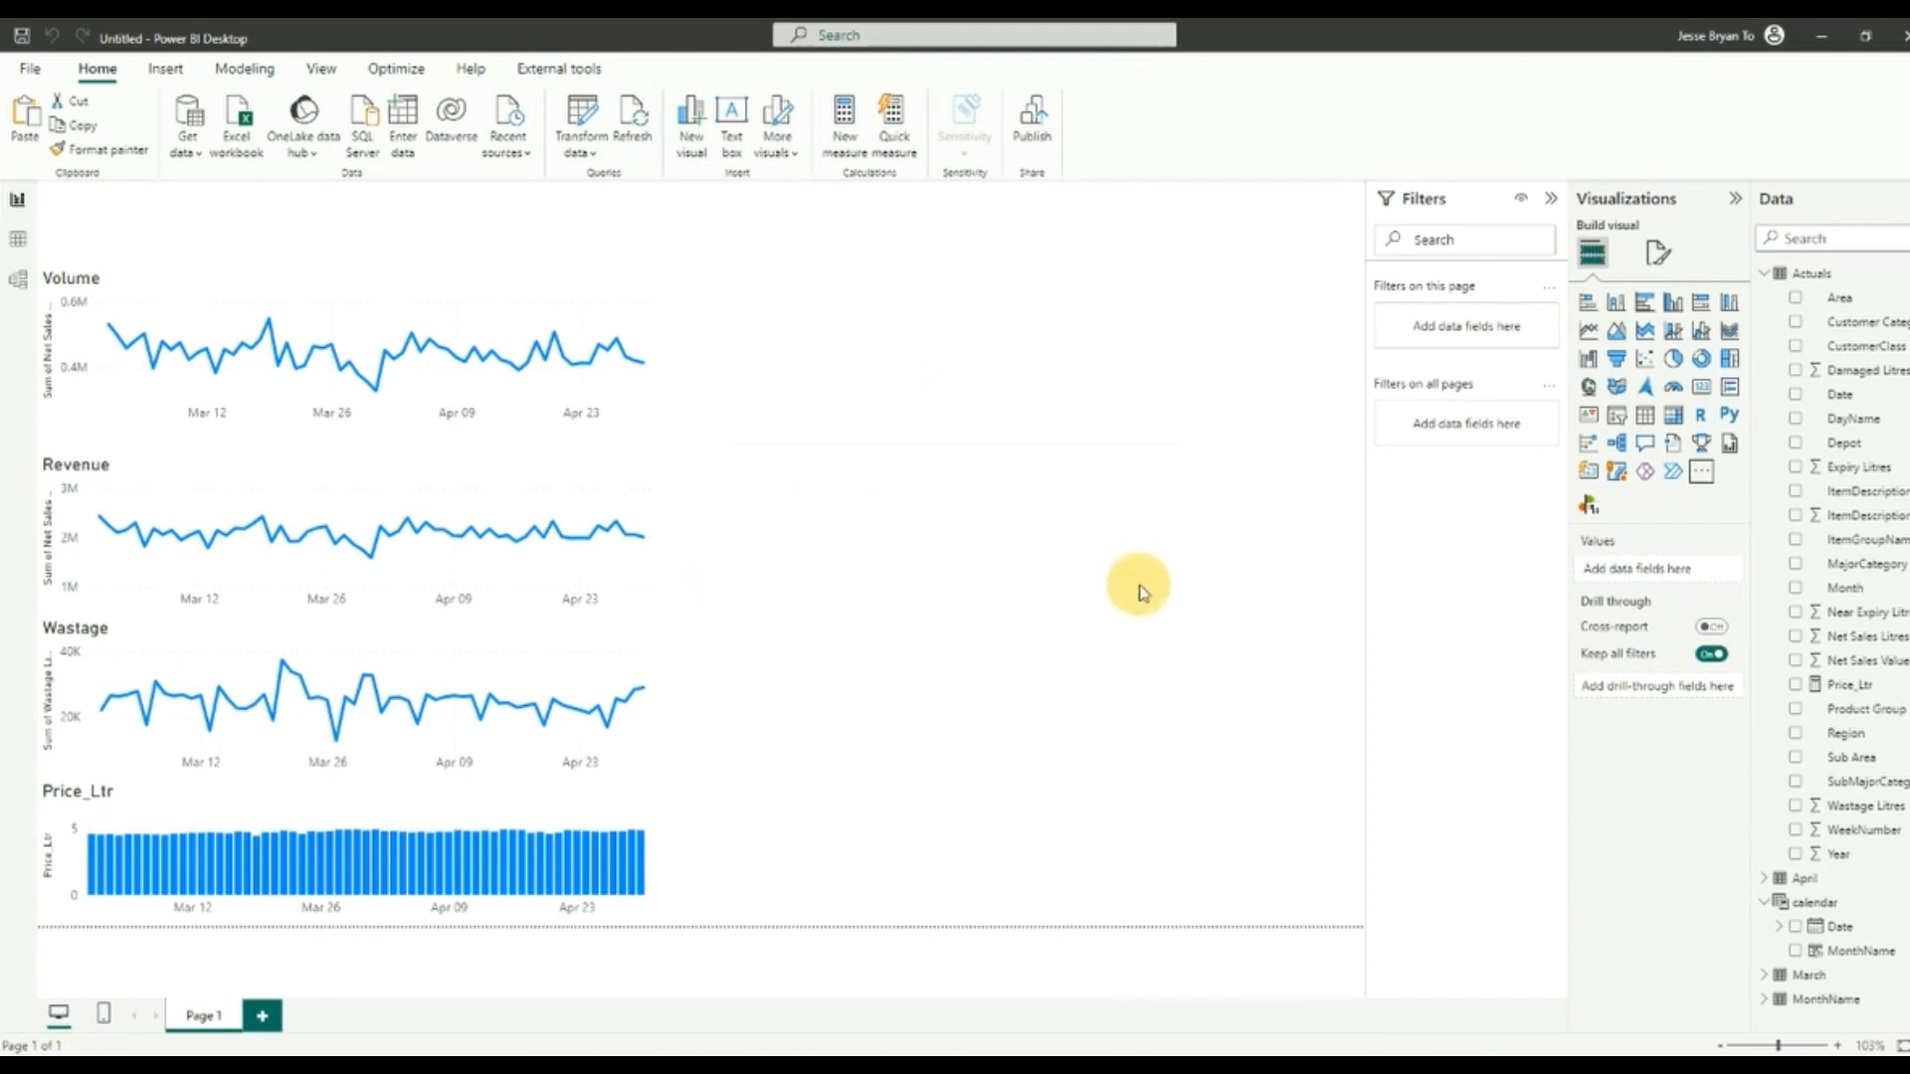
Step: Add a Zebra BI Tables visual beside the charts, stretched down to the Price_Ltr chart's level and slightly narrowed
{"action": "left_click", "coordinate": [1588, 506]}
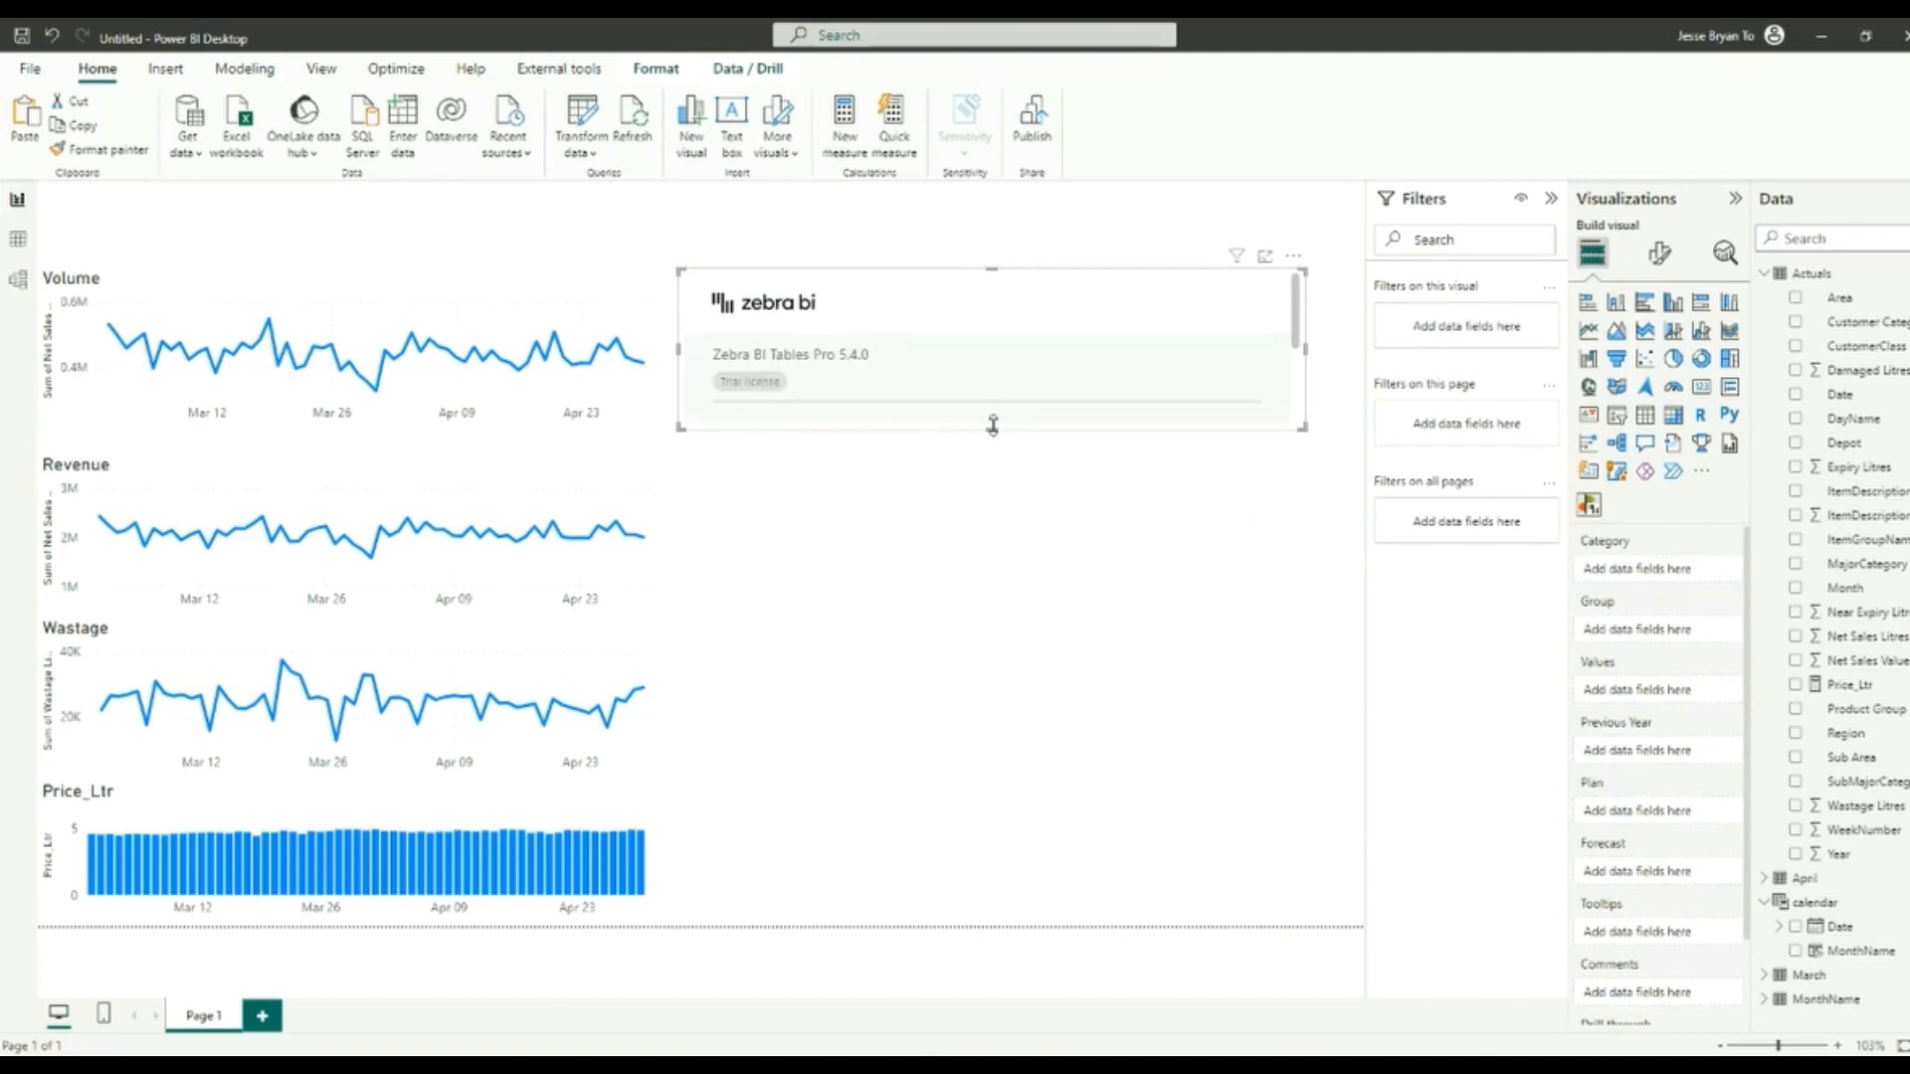
{"action": "left_click_drag", "start_coordinate": [993, 426], "coordinate": [951, 898]}
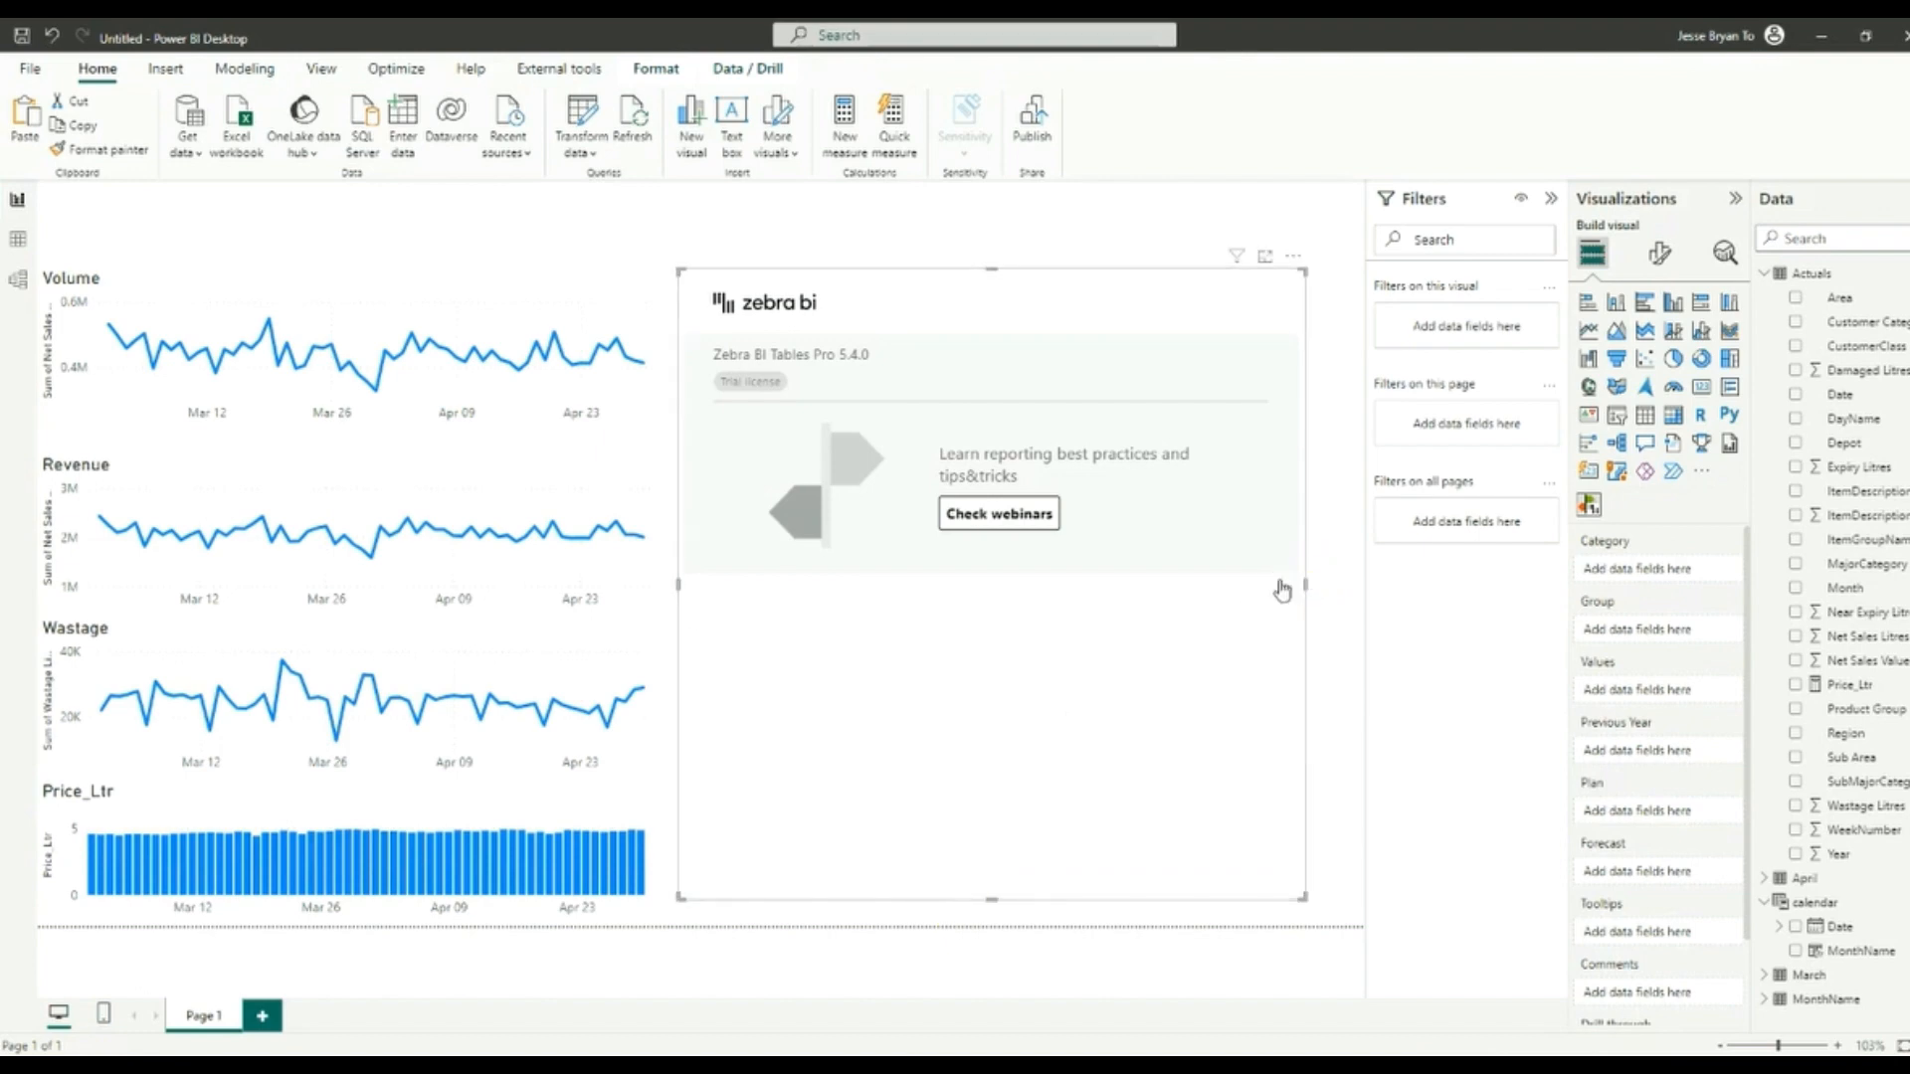
{"action": "left_click", "coordinate": [1254, 574]}
{"action": "left_click_drag", "start_coordinate": [1305, 588], "coordinate": [1270, 577]}
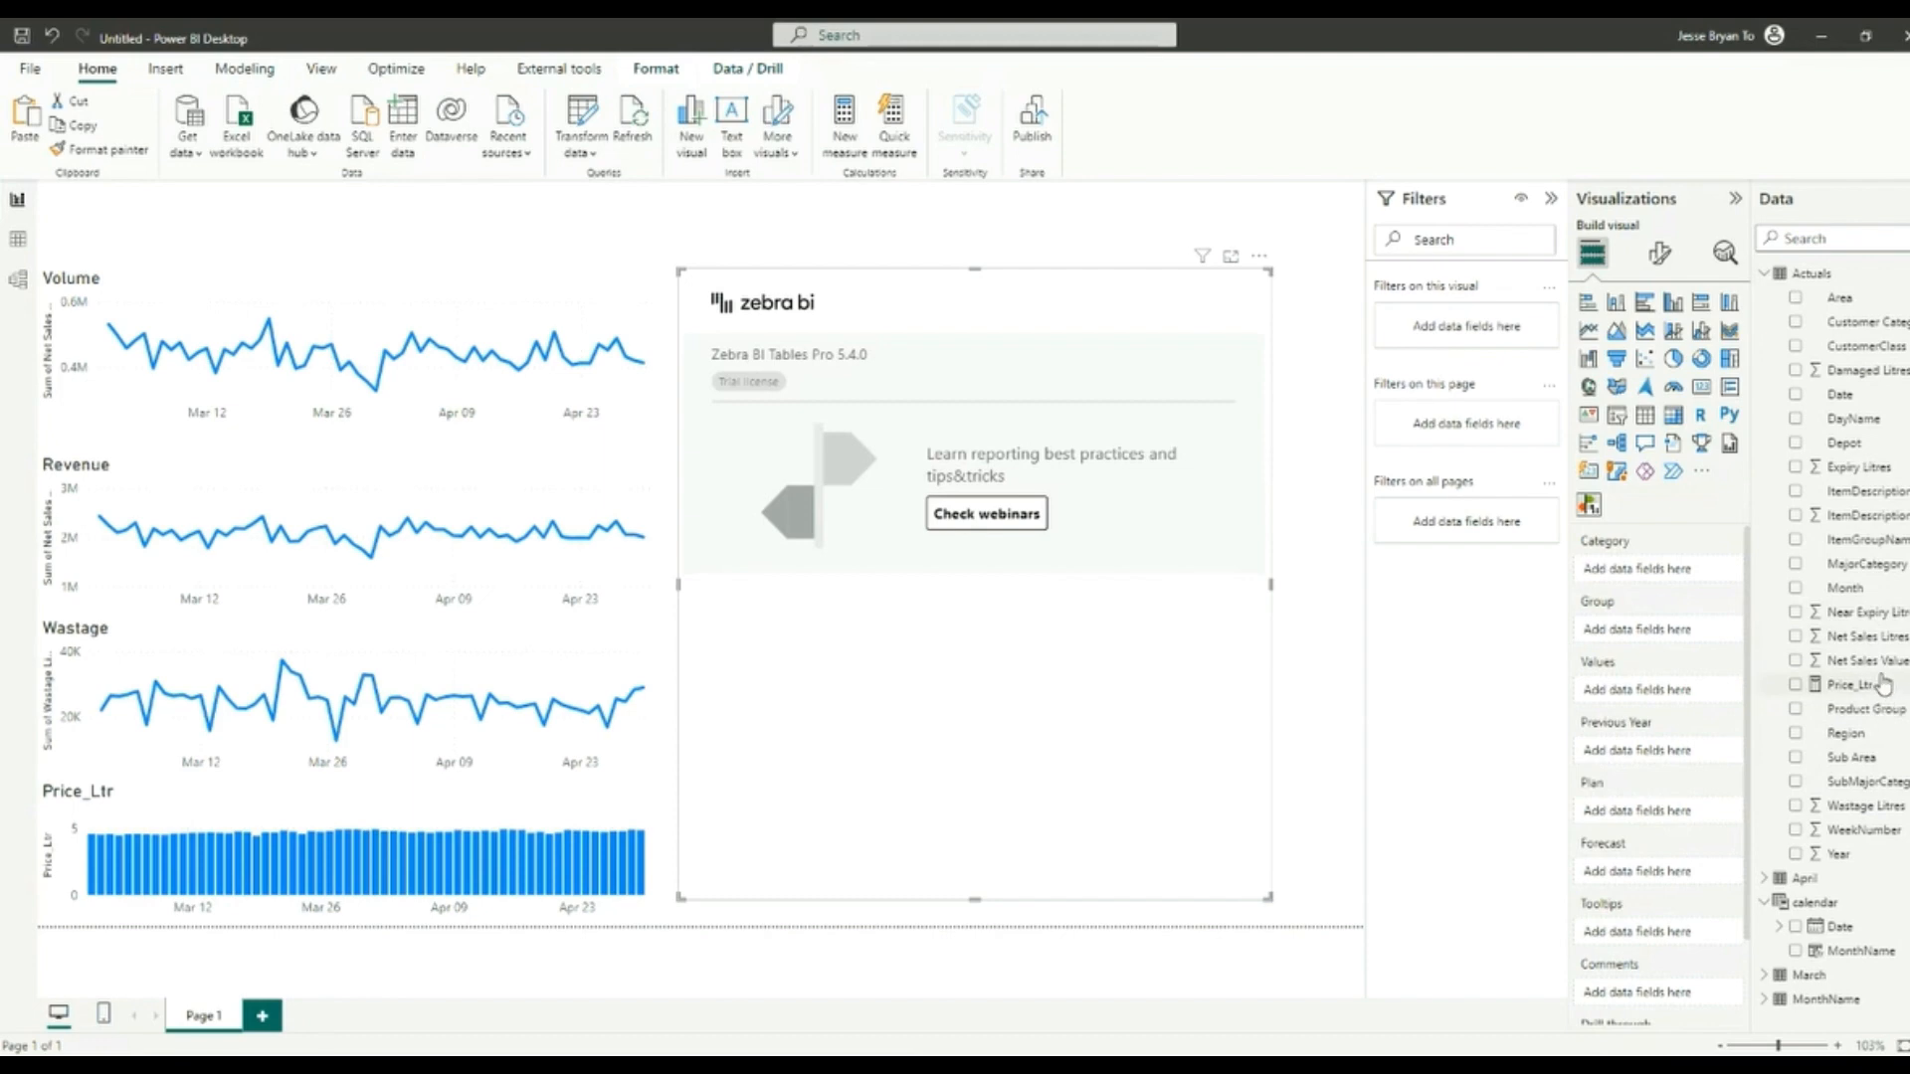
Step: Set the Zebra BI table's categories to Product Group 1, MajorCategory and ItemDescription, in that order
{"action": "left_click_drag", "start_coordinate": [1875, 708], "coordinate": [1650, 575]}
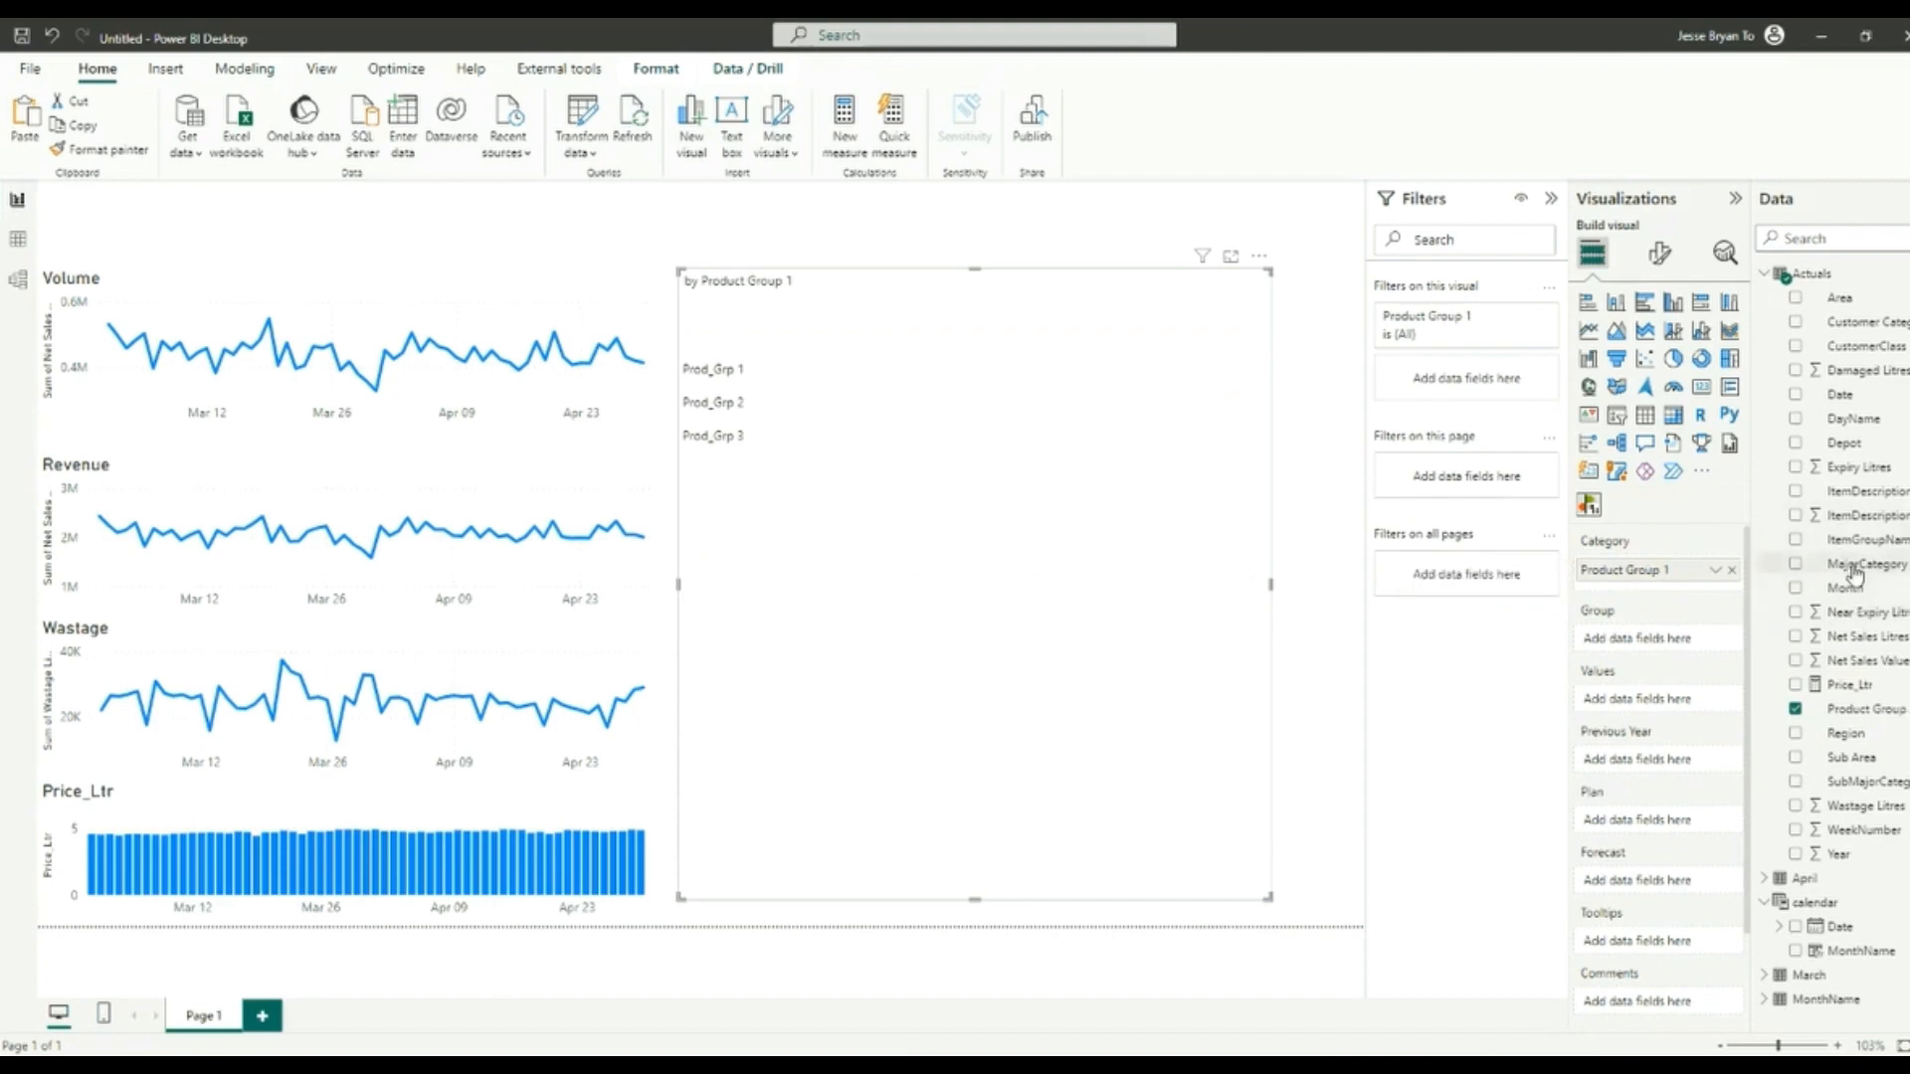
{"action": "left_click_drag", "start_coordinate": [1856, 565], "coordinate": [1636, 595]}
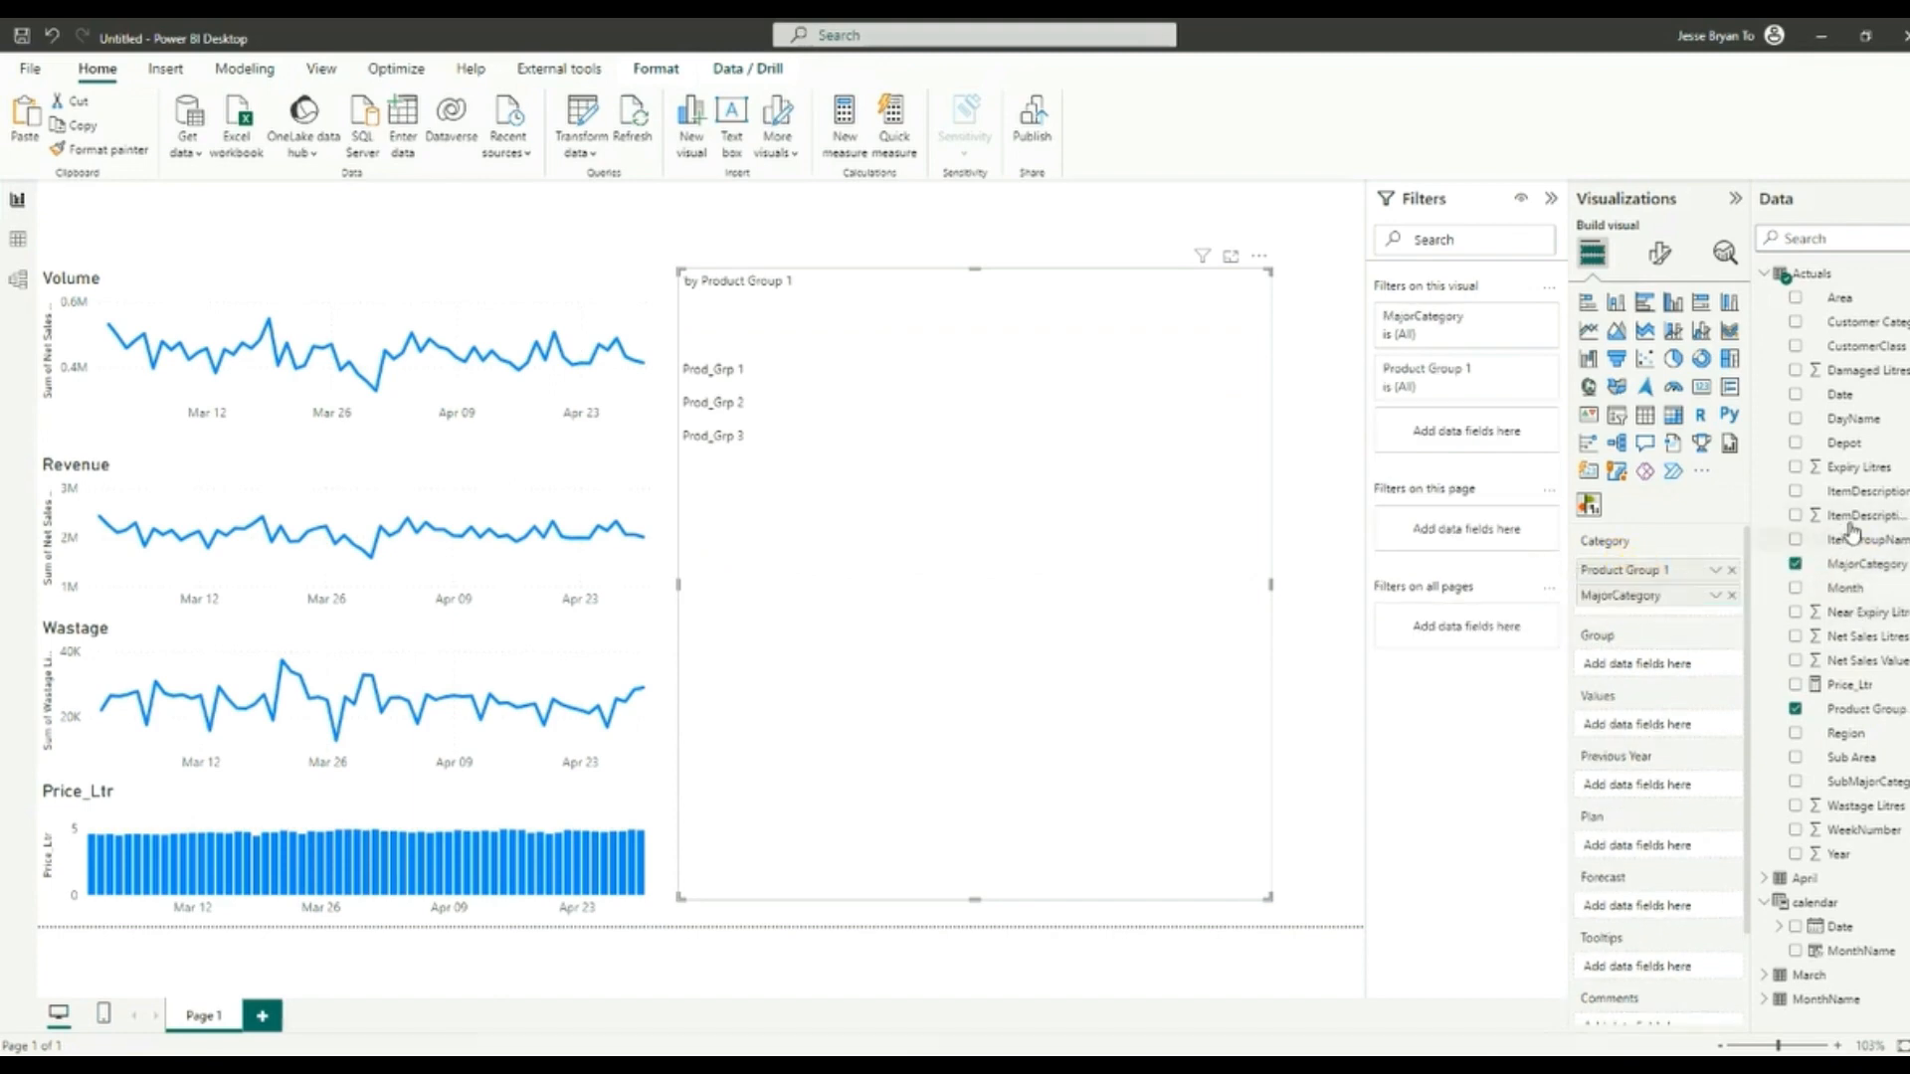
{"action": "left_click_drag", "start_coordinate": [1846, 524], "coordinate": [1711, 604]}
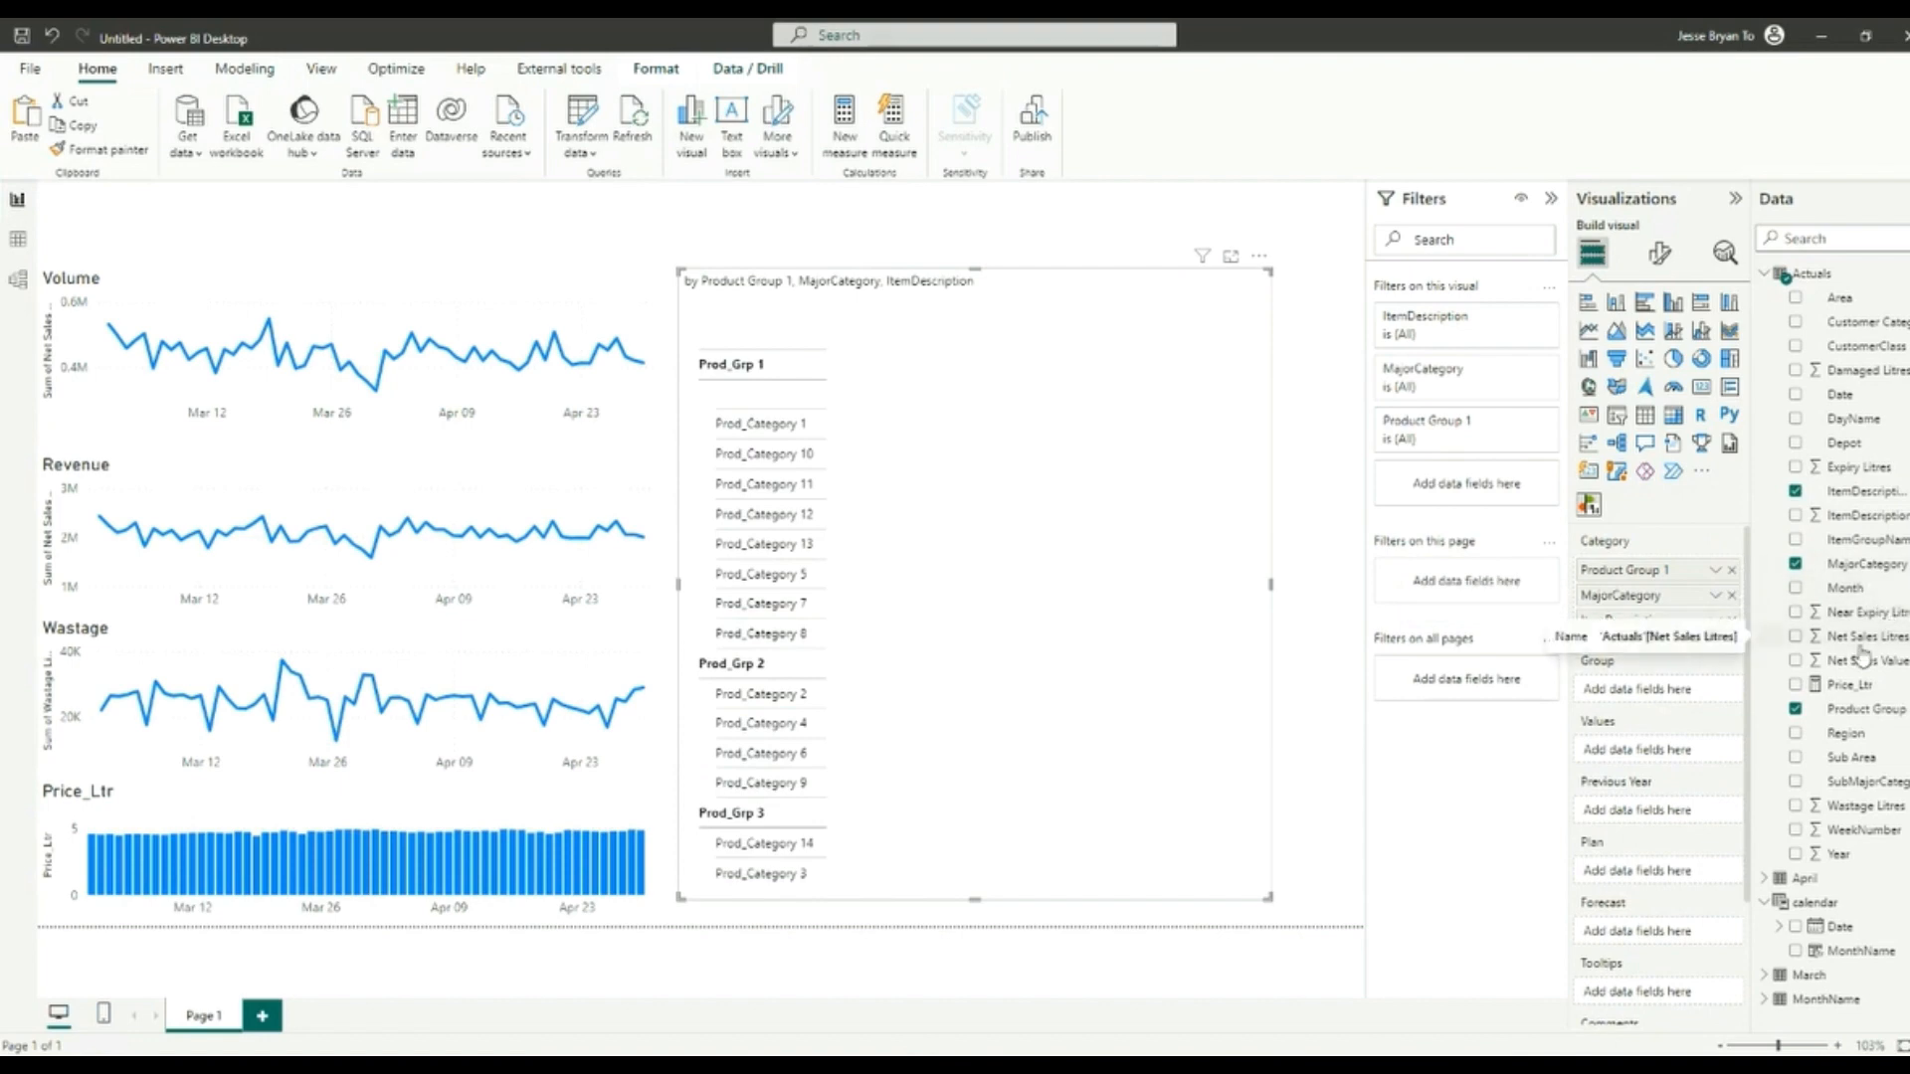
Step: Add Net Sales Litres, Net Sales Value, Price_Ltr and Wastage Litres as the Zebra BI table's values
{"action": "left_click_drag", "start_coordinate": [1862, 652], "coordinate": [1691, 754]}
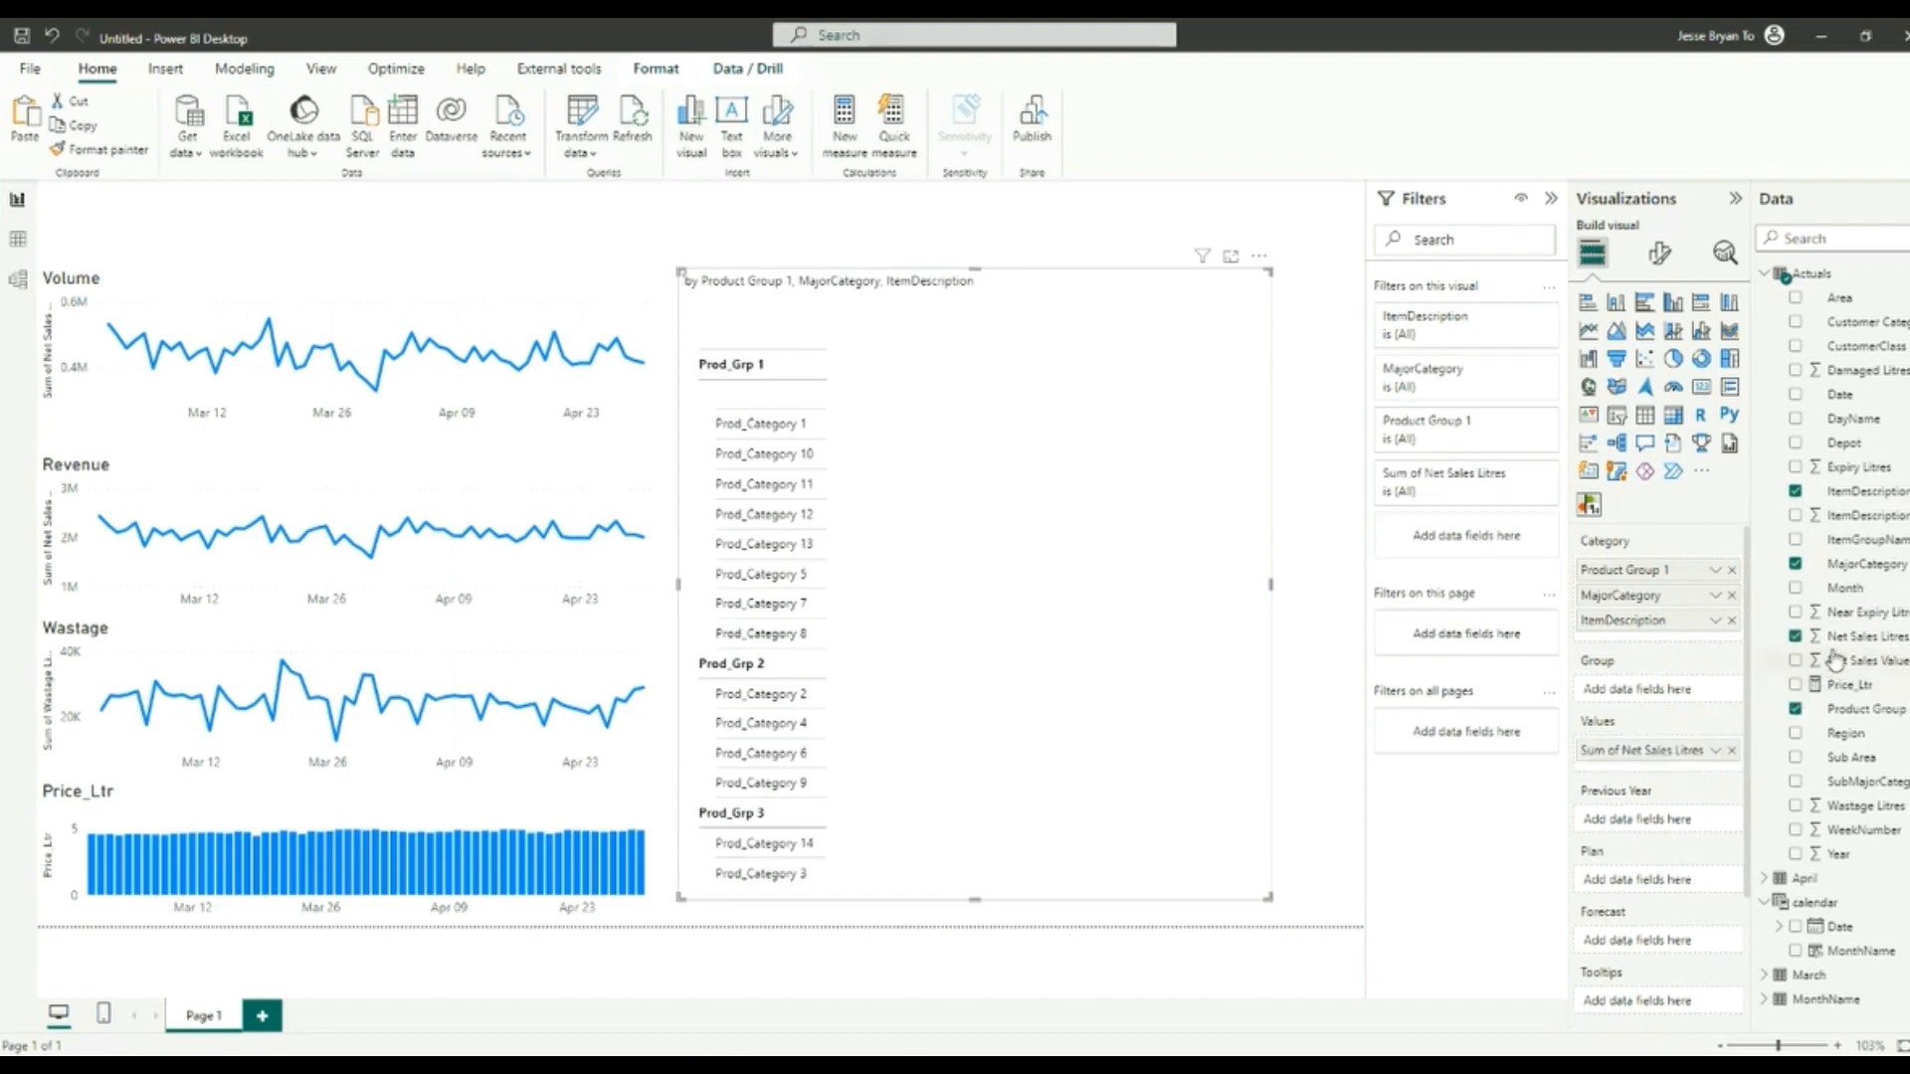
{"action": "left_click_drag", "start_coordinate": [1823, 687], "coordinate": [1691, 761]}
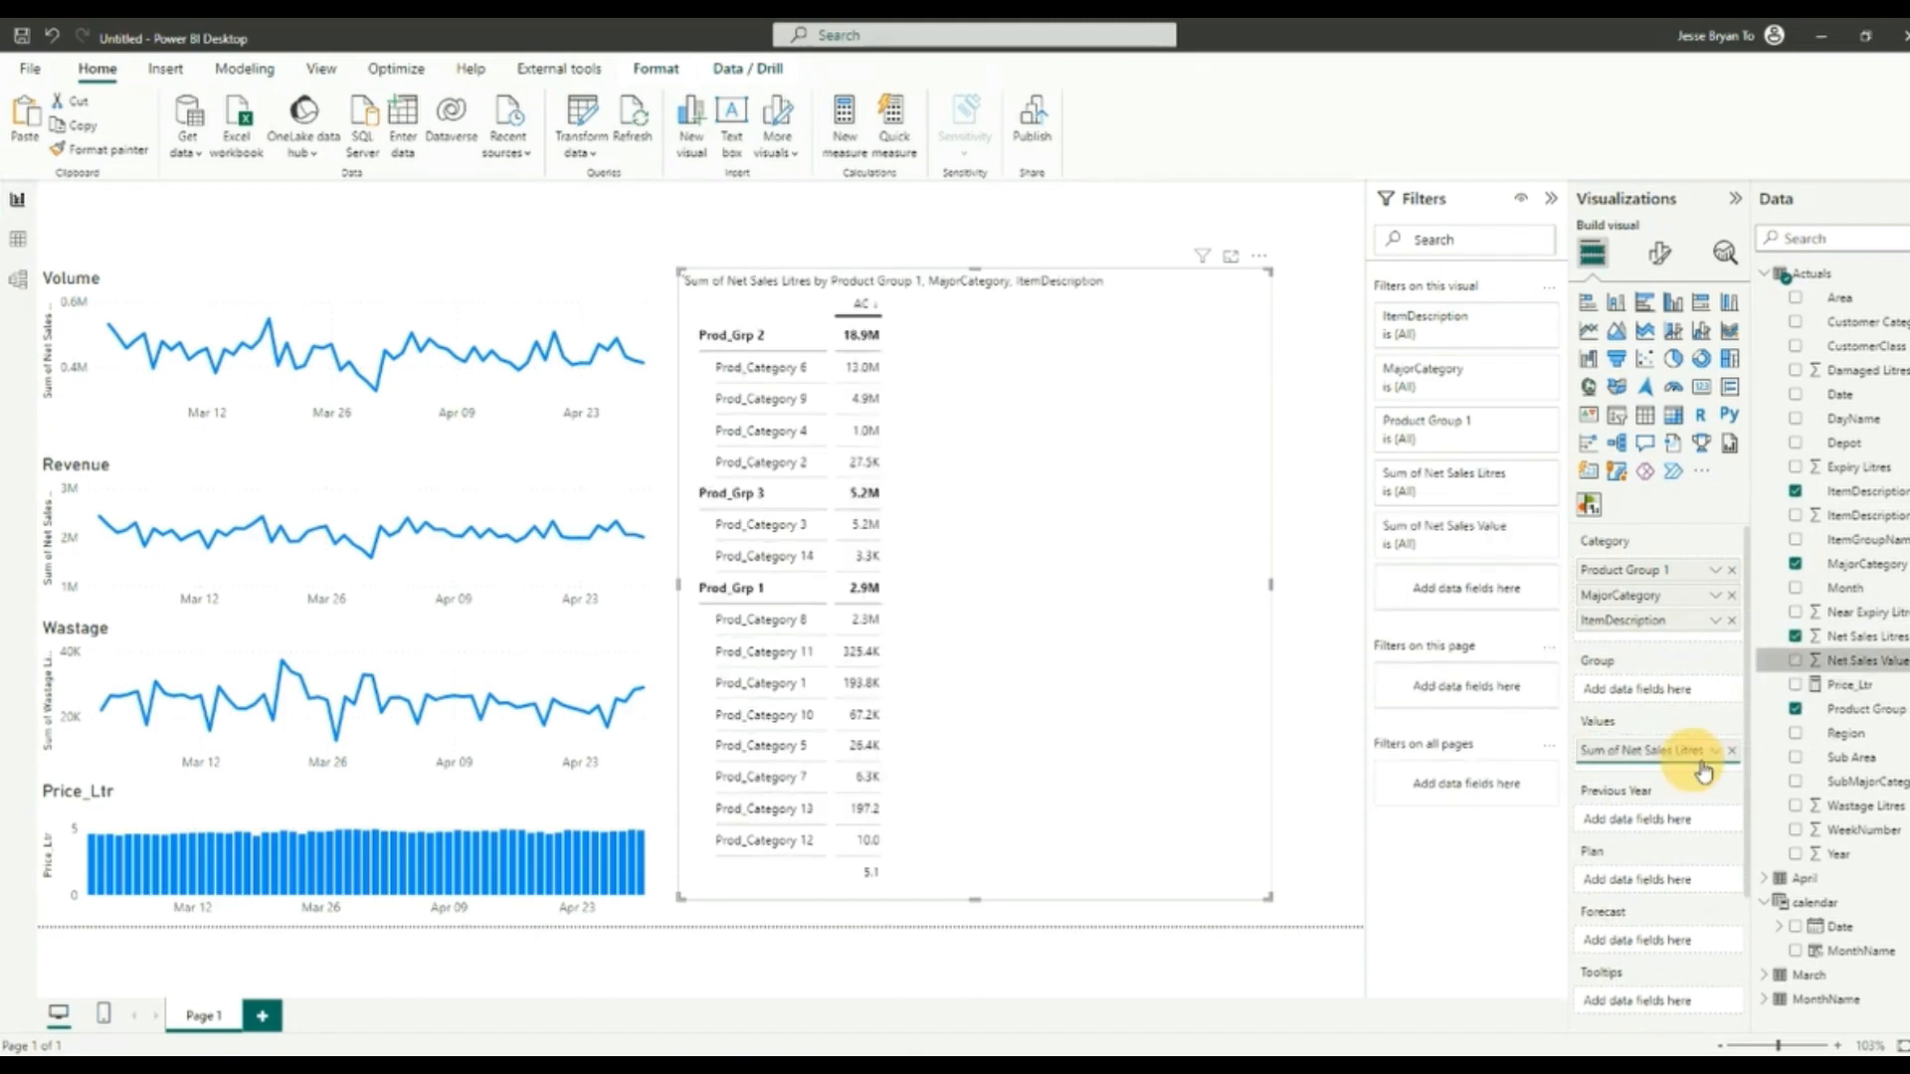
{"action": "left_click_drag", "start_coordinate": [1841, 685], "coordinate": [1673, 788]}
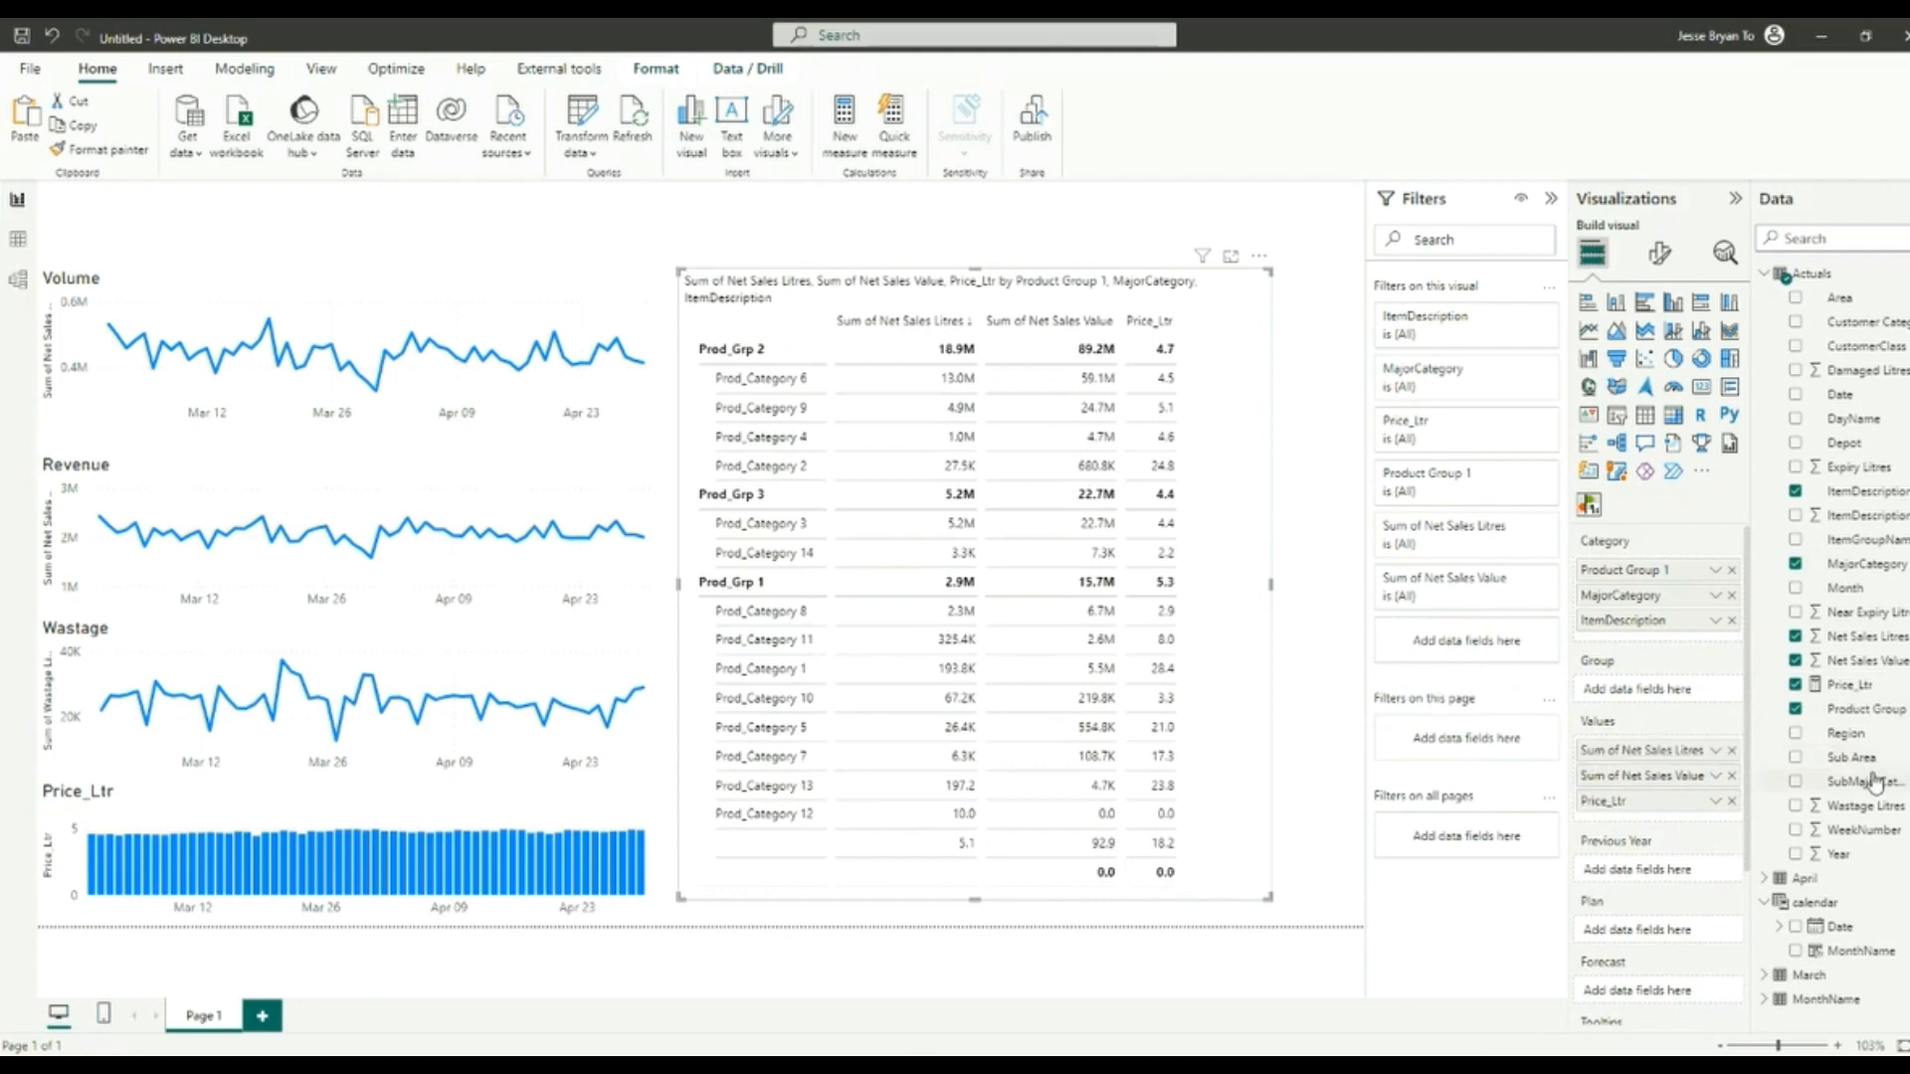
{"action": "left_click_drag", "start_coordinate": [1866, 806], "coordinate": [1691, 806]}
{"action": "left_click_drag", "start_coordinate": [1835, 812], "coordinate": [1658, 817]}
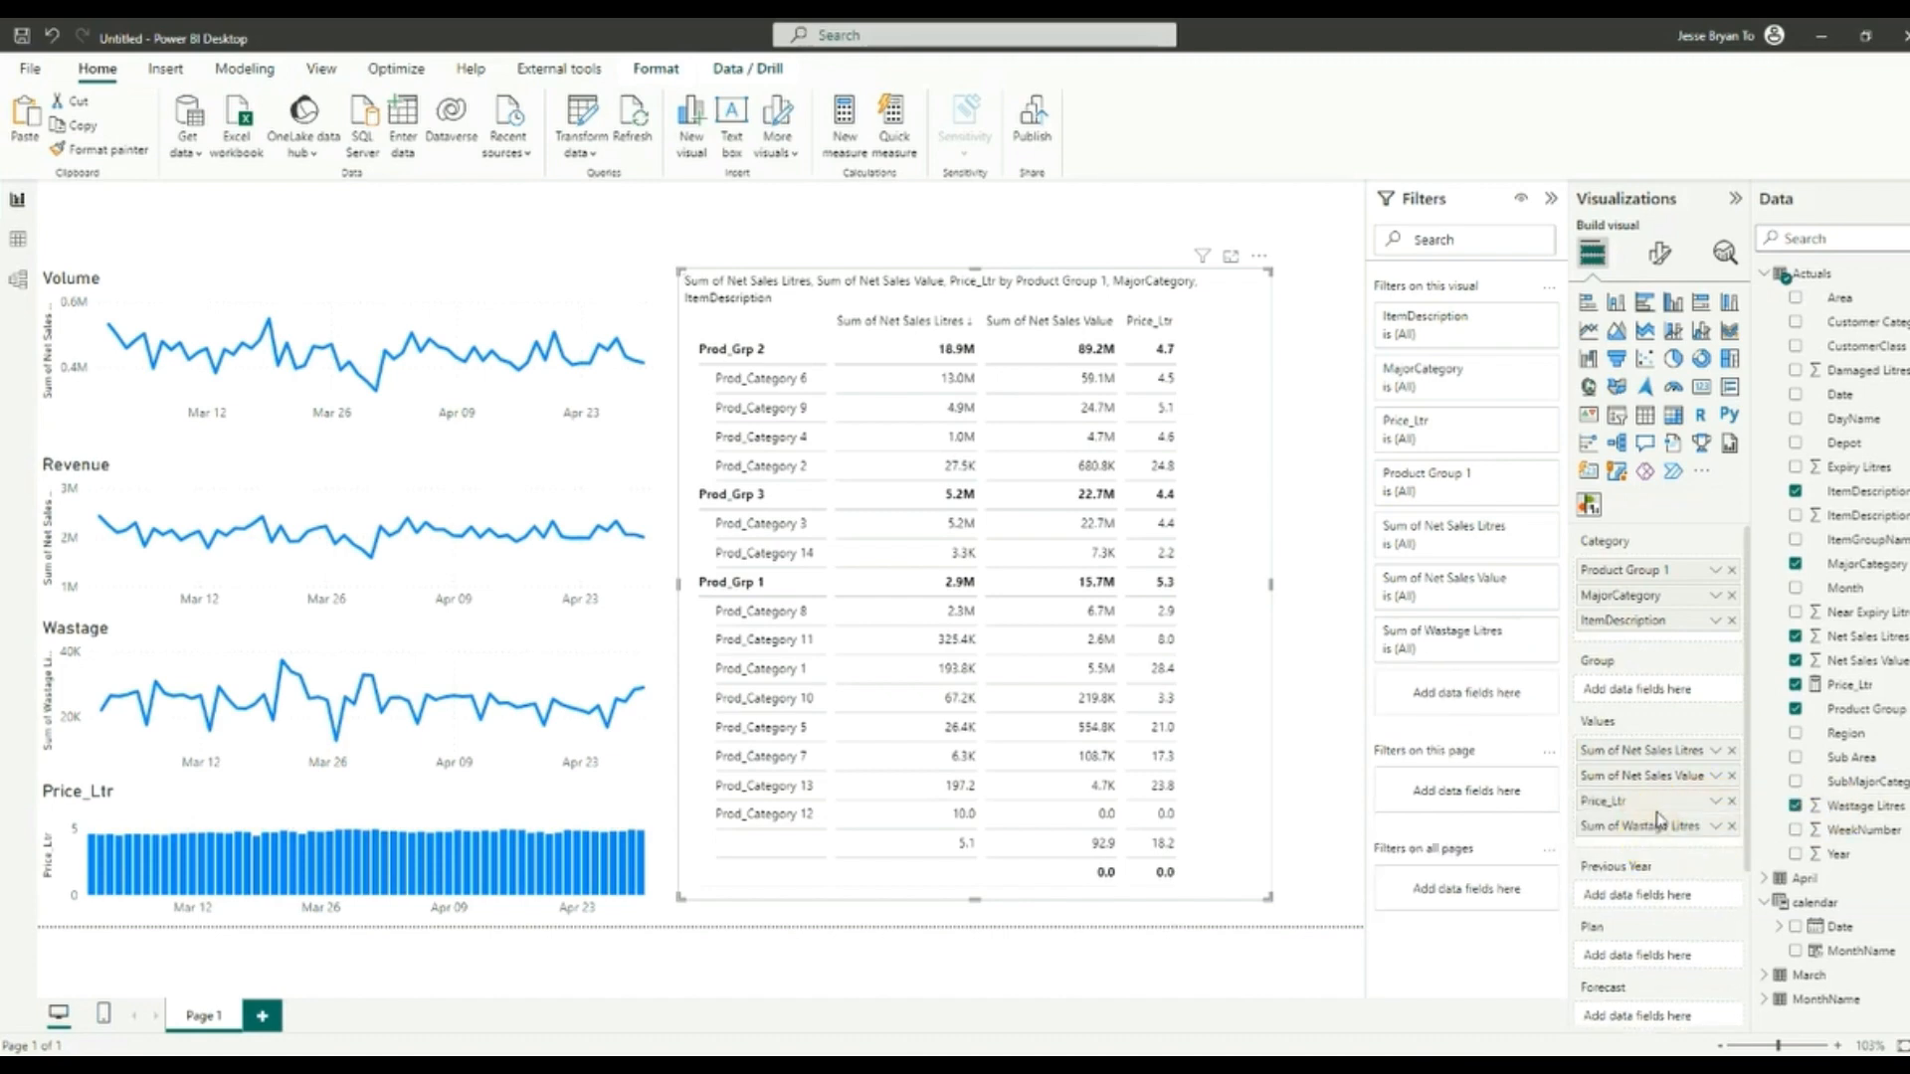
Step: Rename the Sum of Net Sales Litres column header in the Zebra BI table to Volume
{"action": "left_click", "coordinate": [978, 322]}
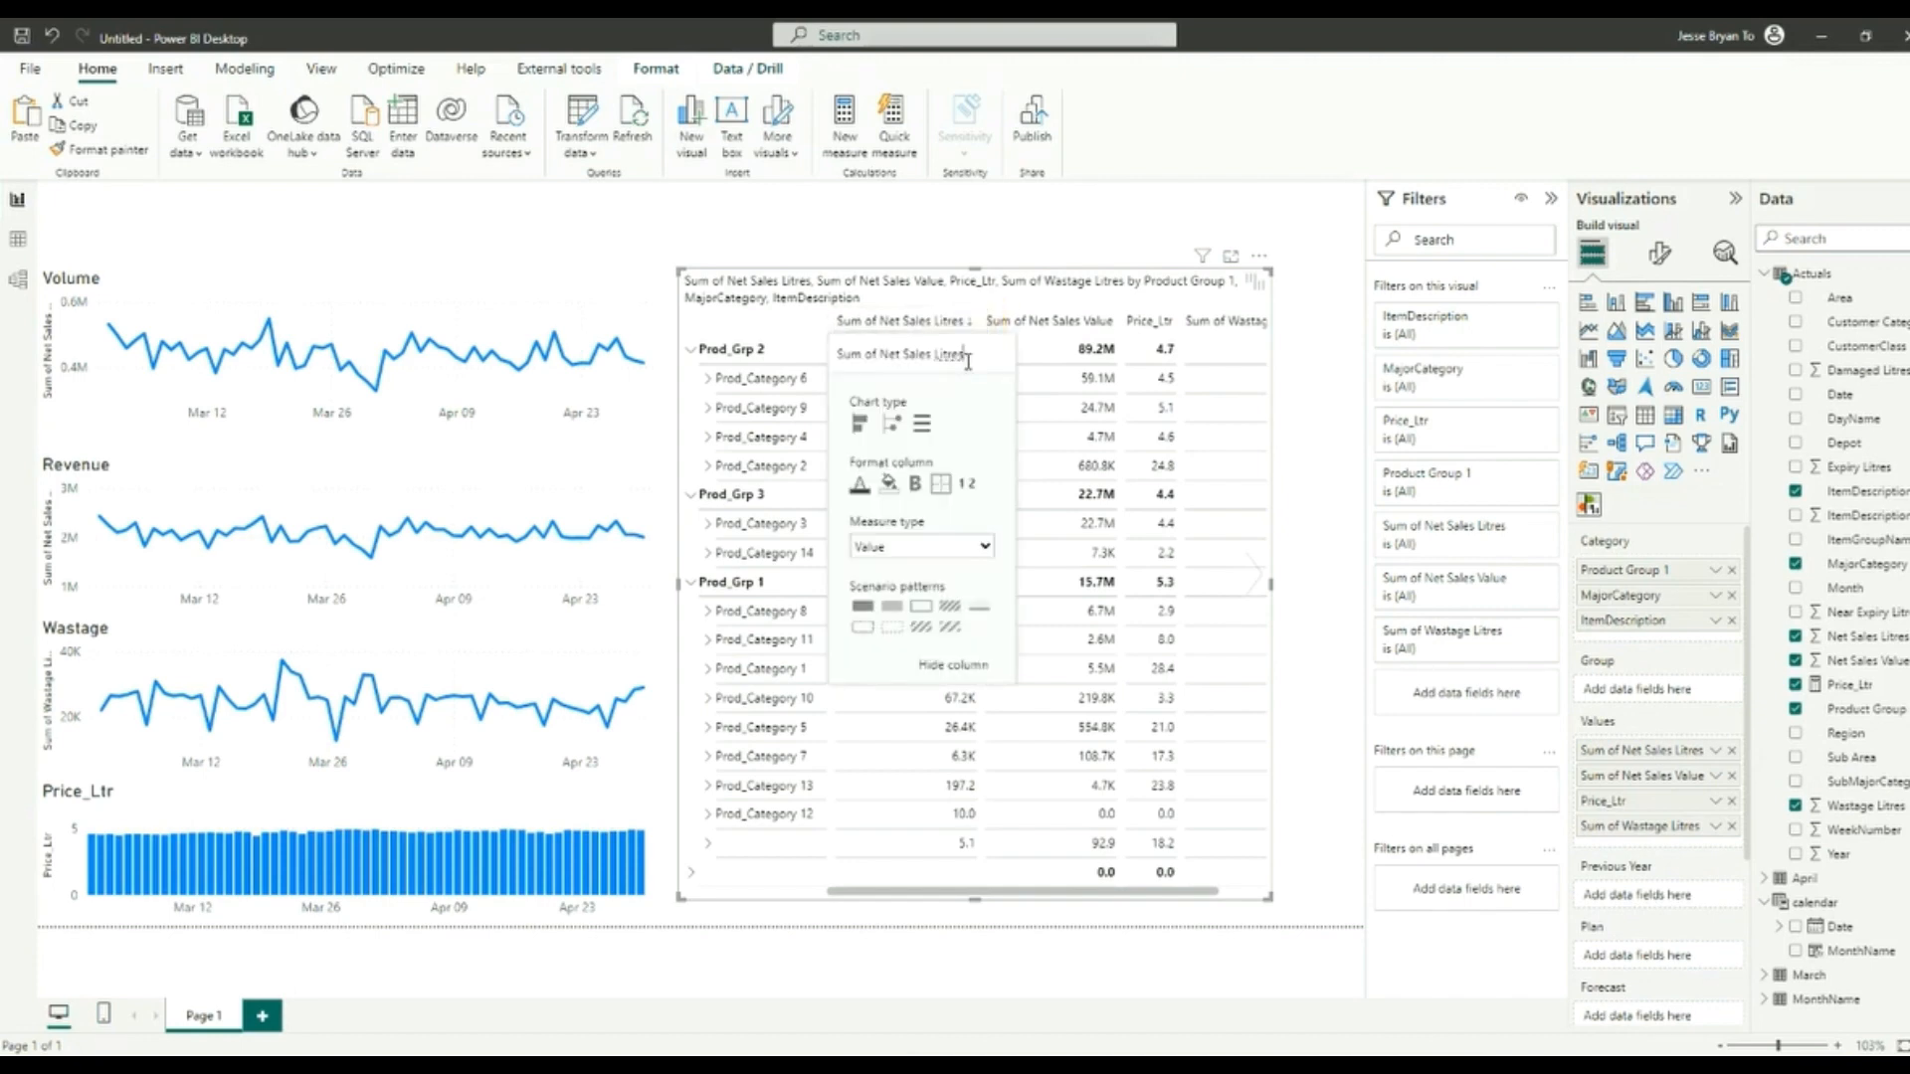
{"action": "key", "text": "BackSpace"}
{"action": "key", "text": "BackSpace"}
{"action": "key", "text": "BackSpace"}
{"action": "key", "text": "BackSpace"}
{"action": "key", "text": "BackSpace"}
{"action": "key", "text": "BackSpace"}
{"action": "key", "text": "BackSpace"}
{"action": "key", "text": "BackSpace"}
{"action": "key", "text": "BackSpace"}
{"action": "key", "text": "BackSpace"}
{"action": "key", "text": "BackSpace"}
{"action": "key", "text": "BackSpace"}
{"action": "key", "text": "BackSpace"}
{"action": "key", "text": "BackSpace"}
{"action": "key", "text": "BackSpace"}
{"action": "key", "text": "BackSpace"}
{"action": "key", "text": "BackSpace"}
{"action": "key", "text": "BackSpace"}
{"action": "key", "text": "BackSpace"}
{"action": "key", "text": "BackSpace"}
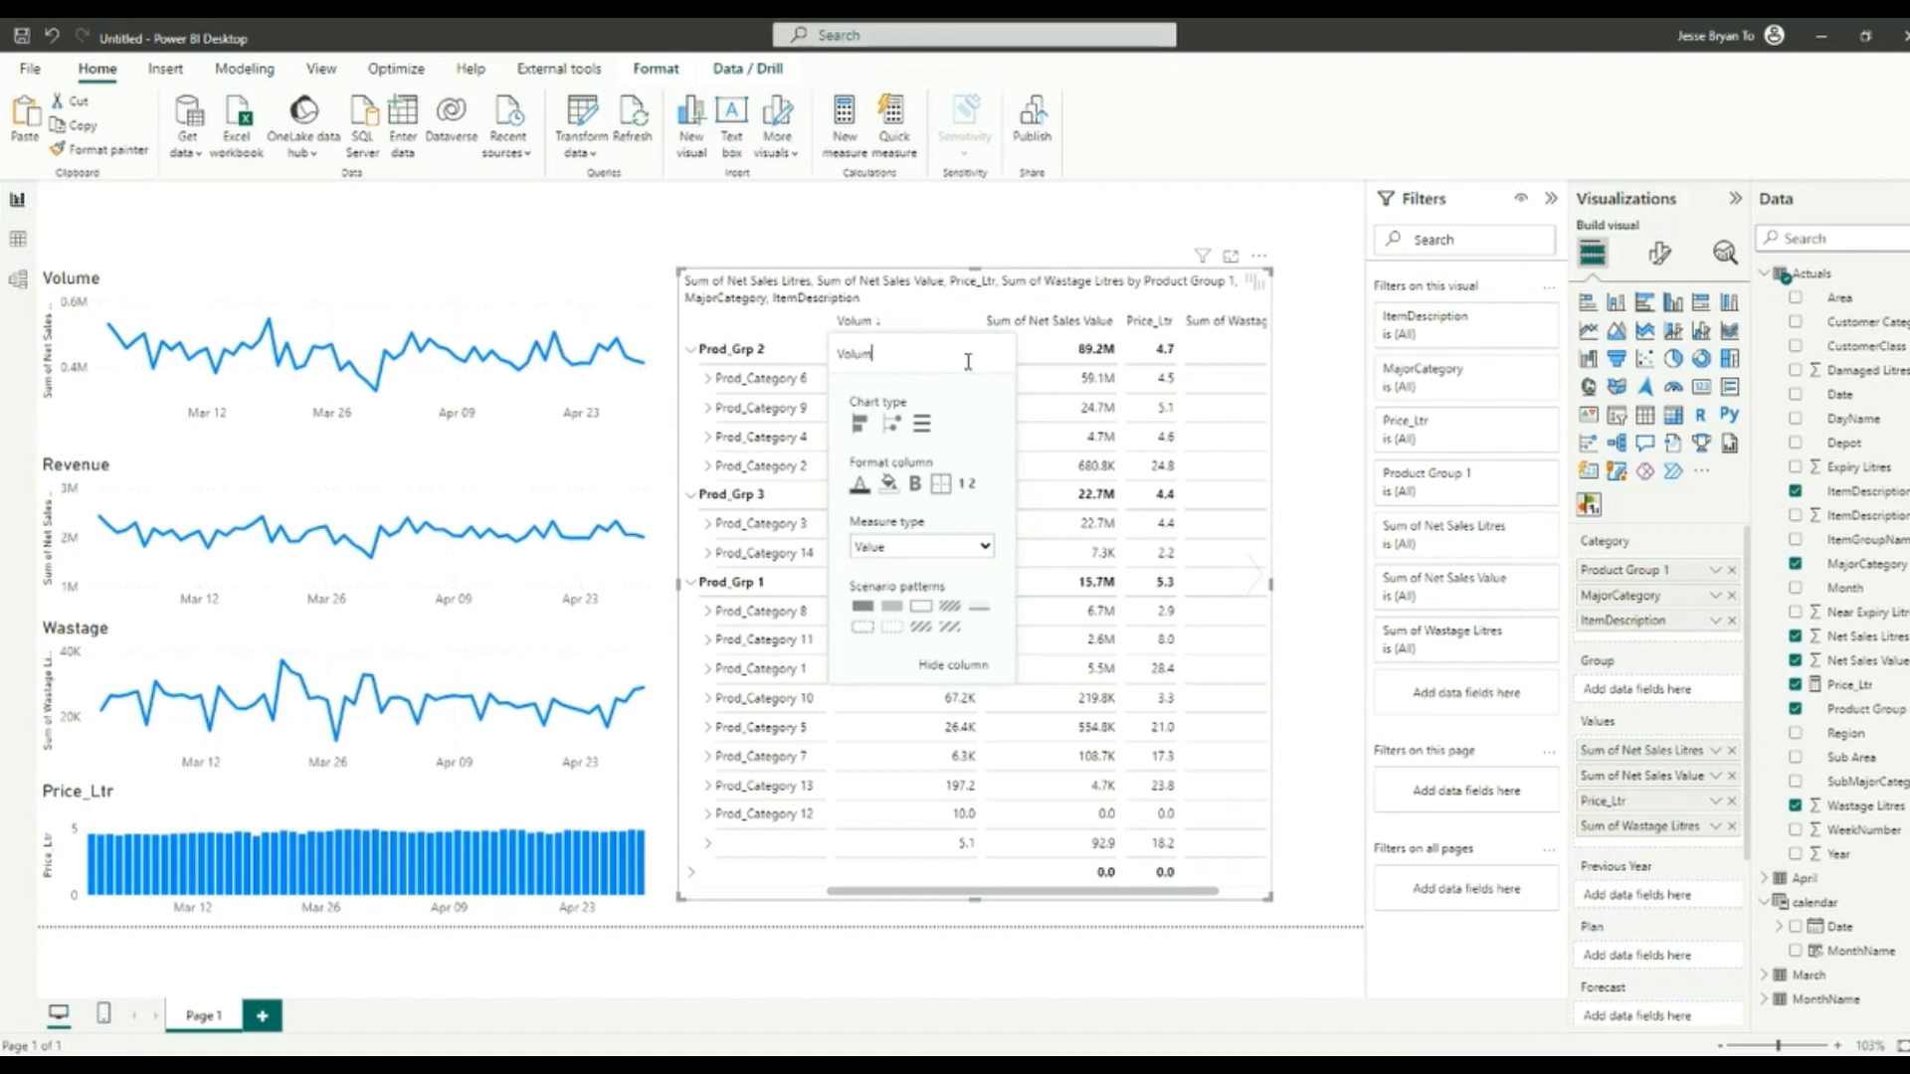
{"action": "key", "text": "Return"}
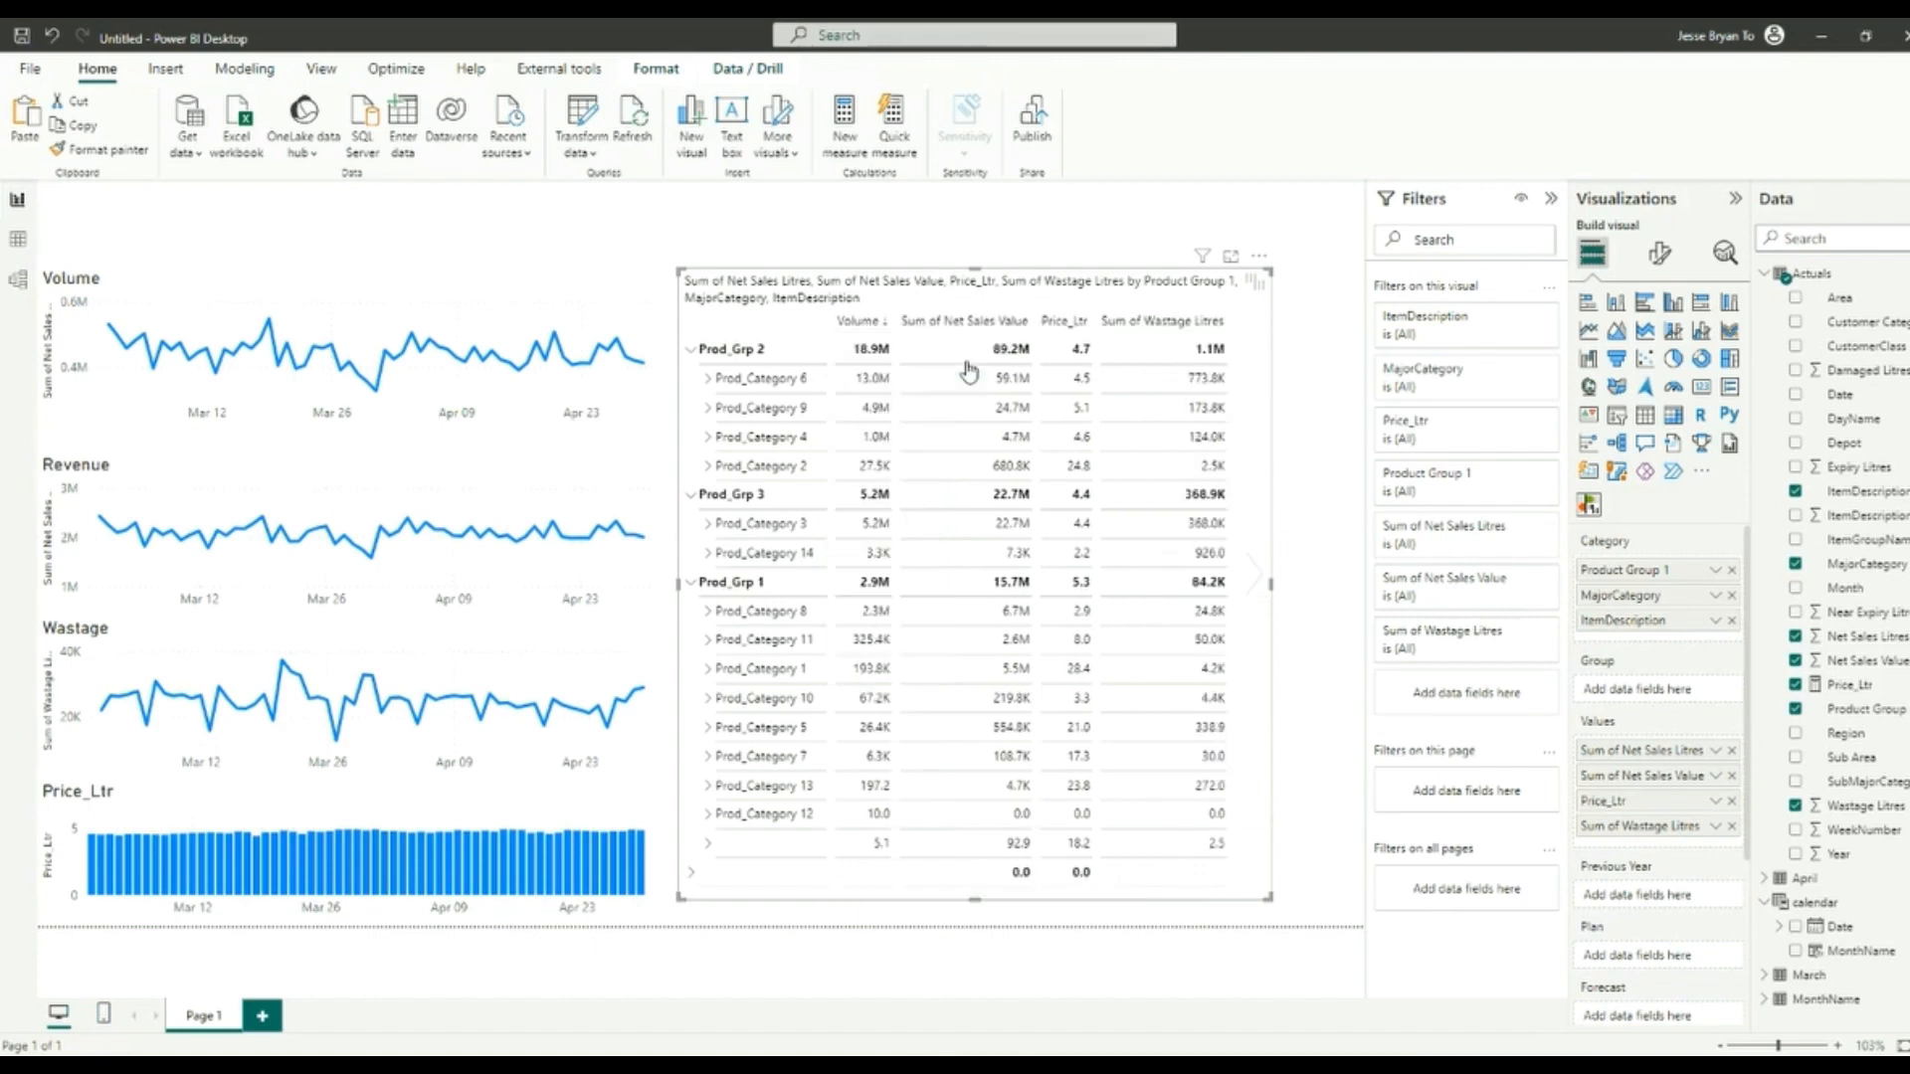
Step: Rename the Sum of Net Sales Value column header in the Zebra BI table to Revenue
{"action": "left_click", "coordinate": [1030, 328]}
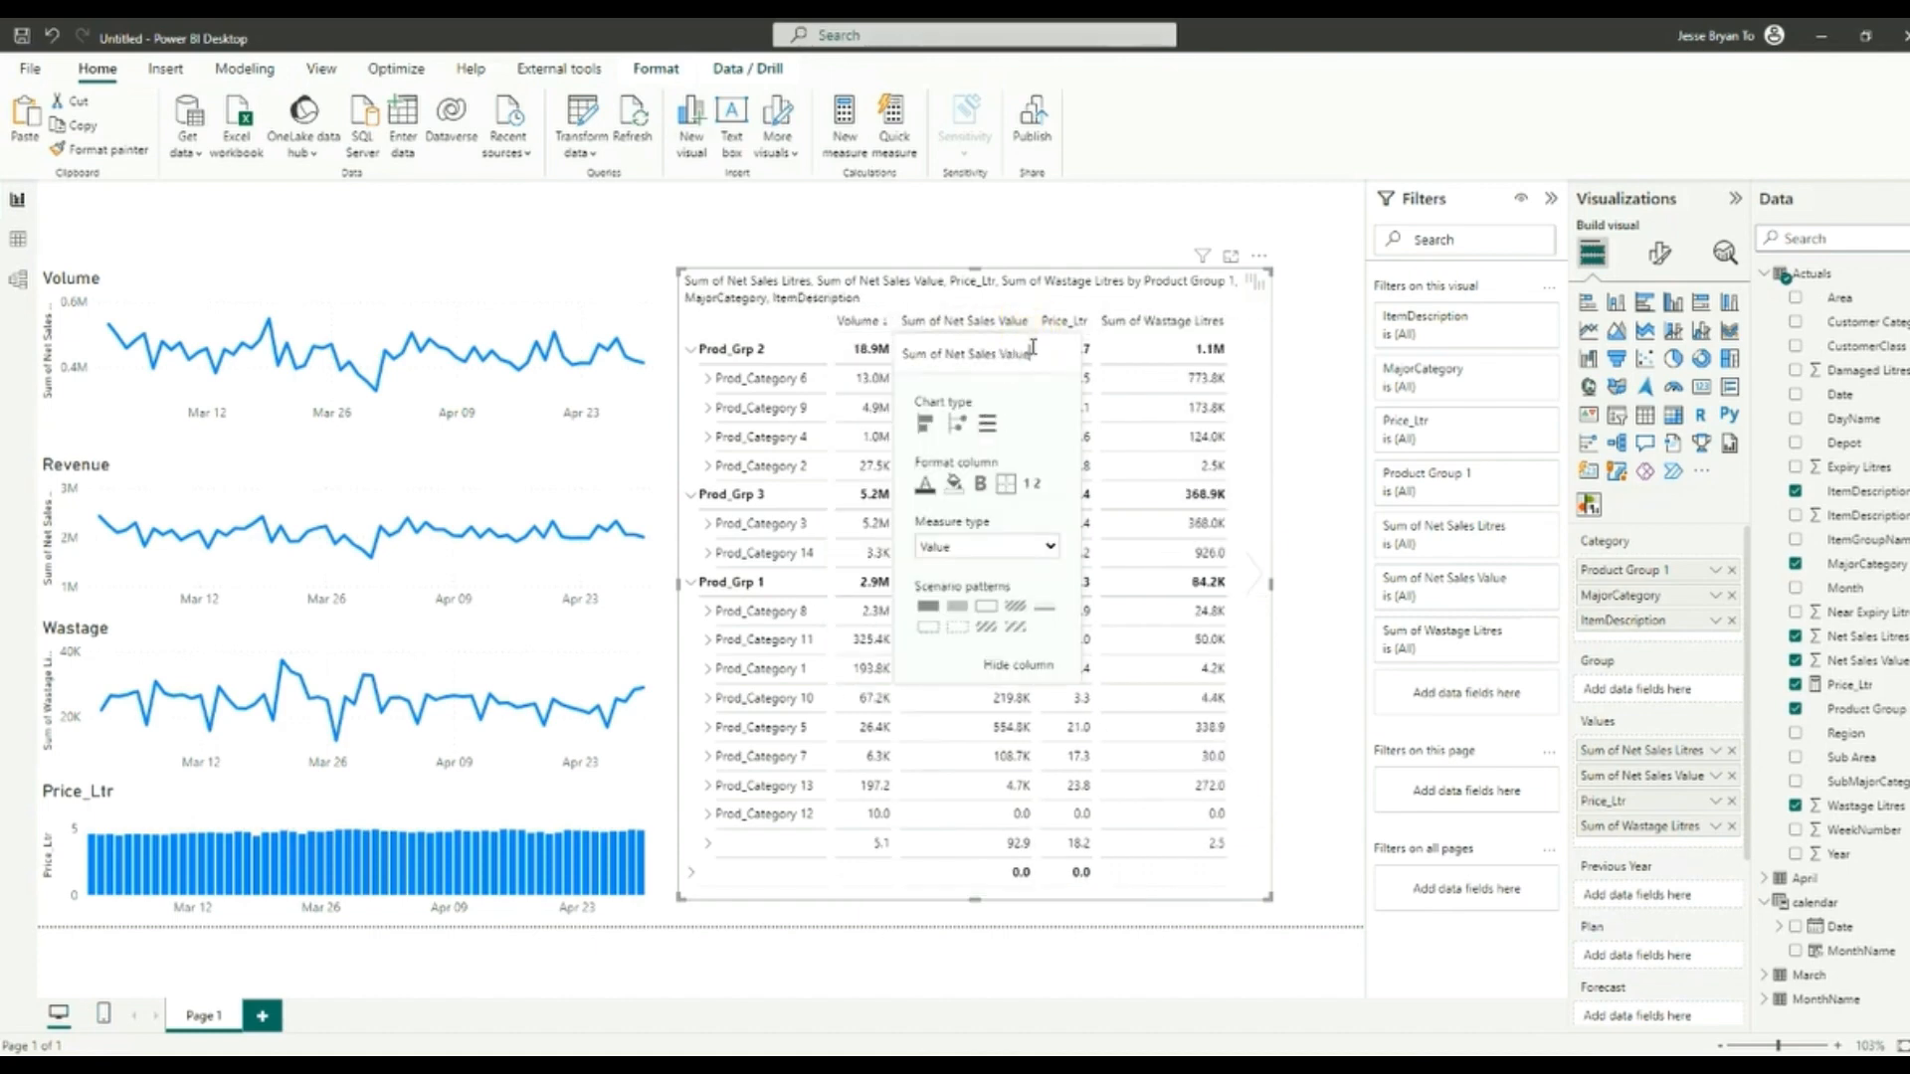
{"action": "left_click_drag", "start_coordinate": [1030, 348], "coordinate": [871, 362]}
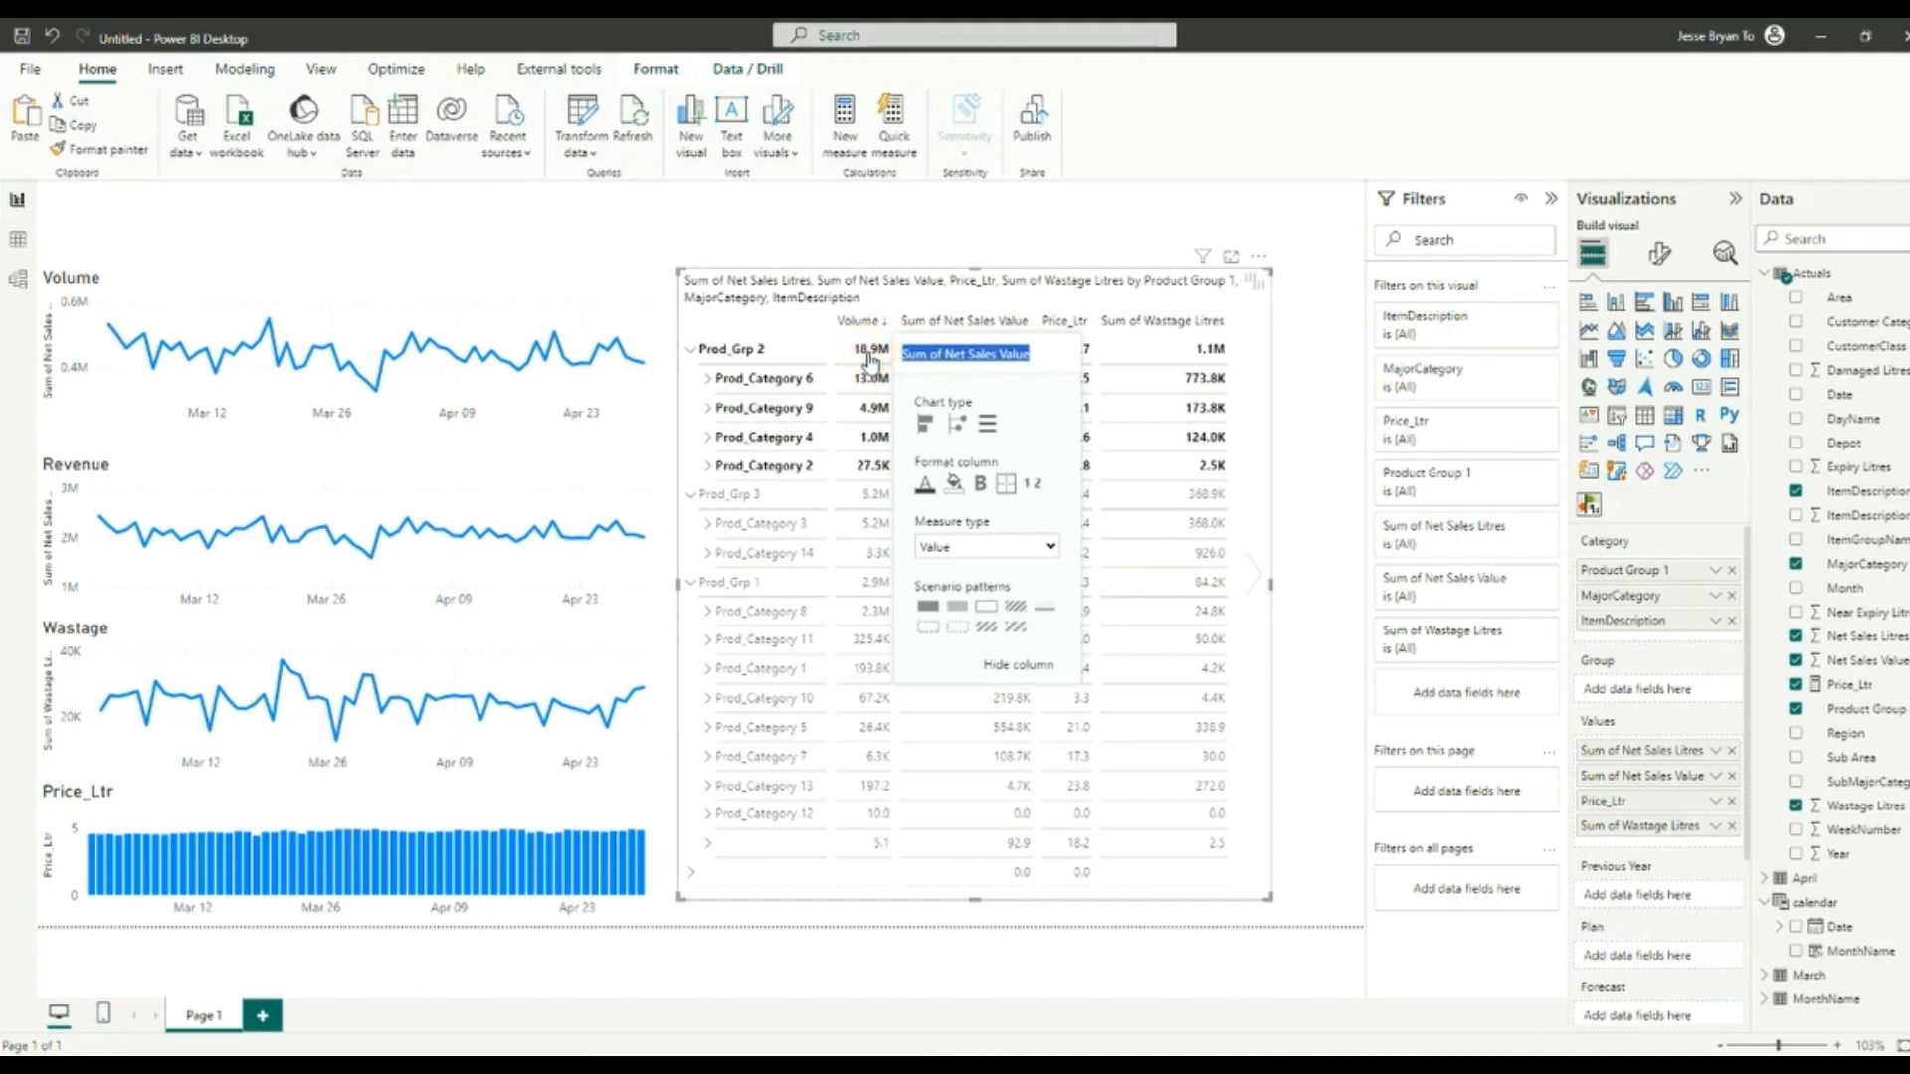
{"action": "type", "text": "Revenue"}
{"action": "key", "text": "Return"}
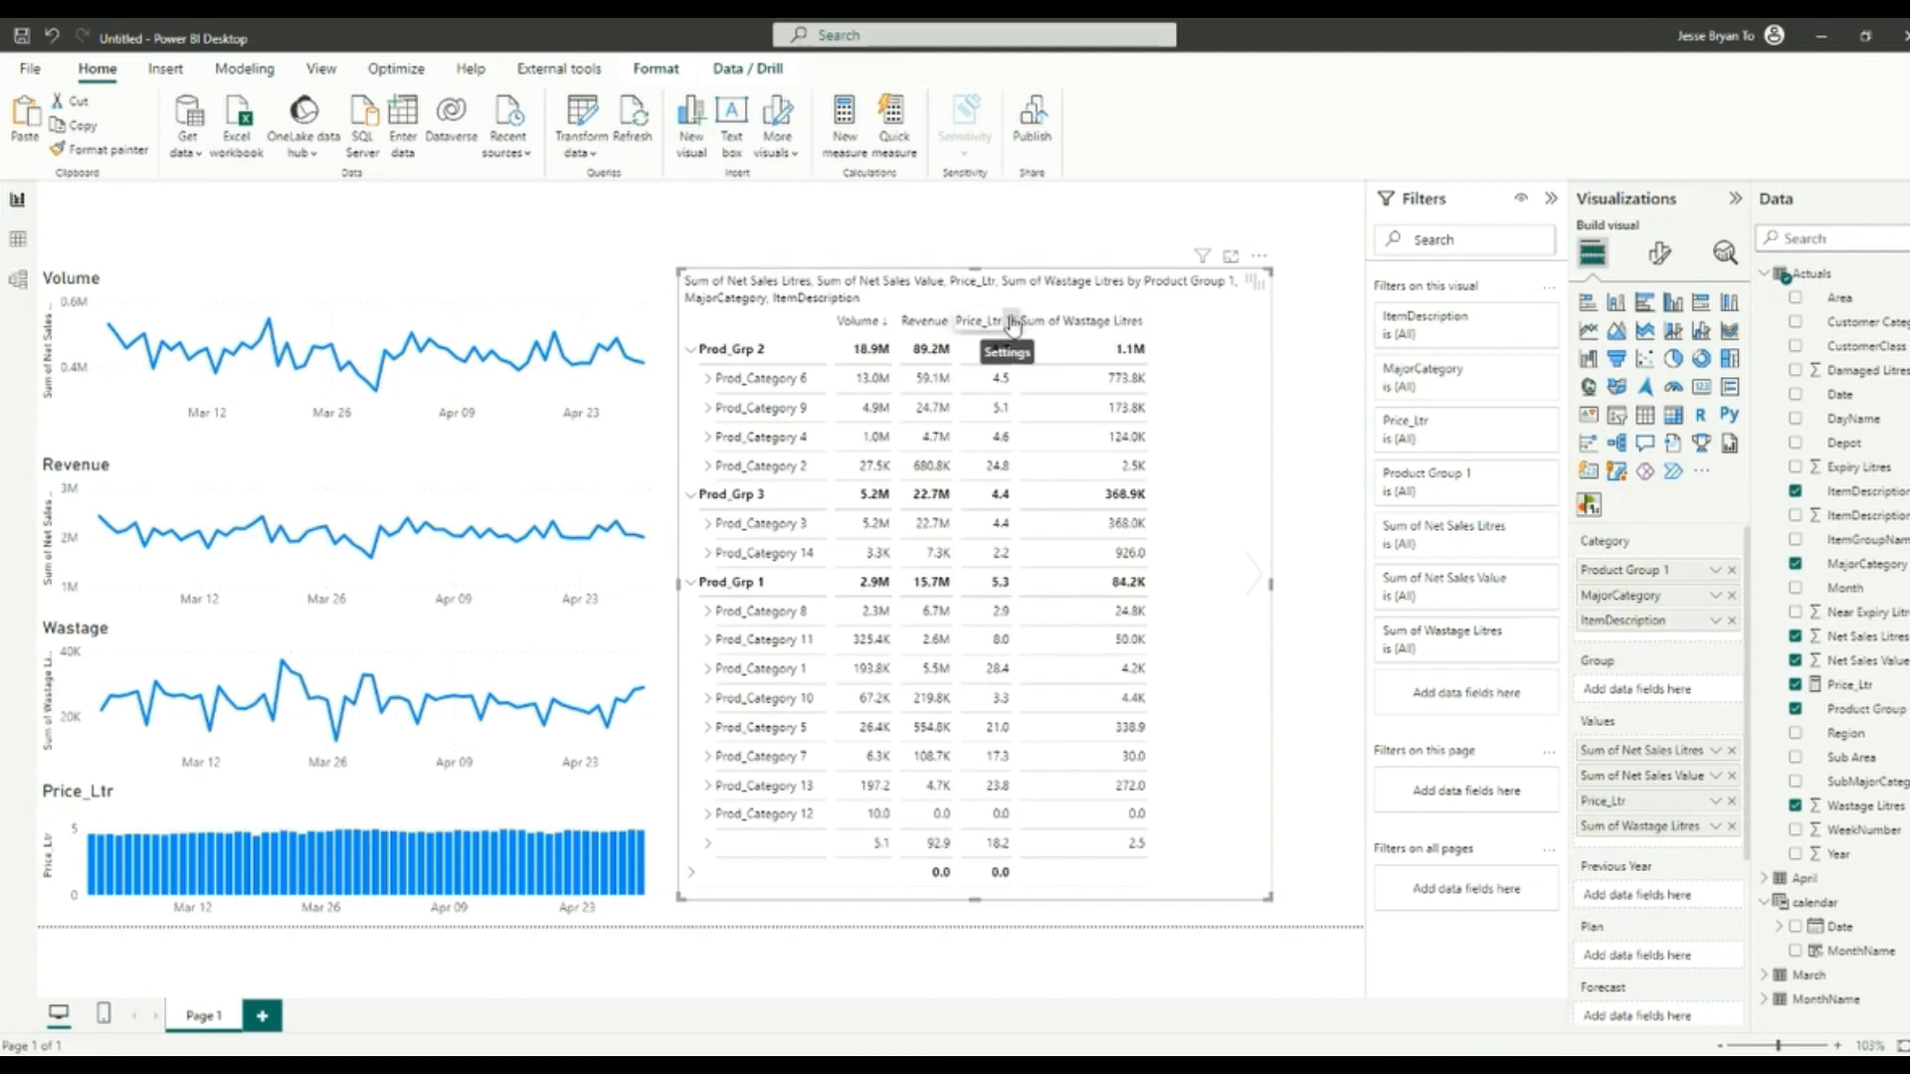
Step: Rename the Sum of Wastage Litres column header in the Zebra BI table to Wastage
{"action": "double_click", "coordinate": [1139, 321]}
{"action": "left_click_drag", "start_coordinate": [1157, 355], "coordinate": [1023, 374]}
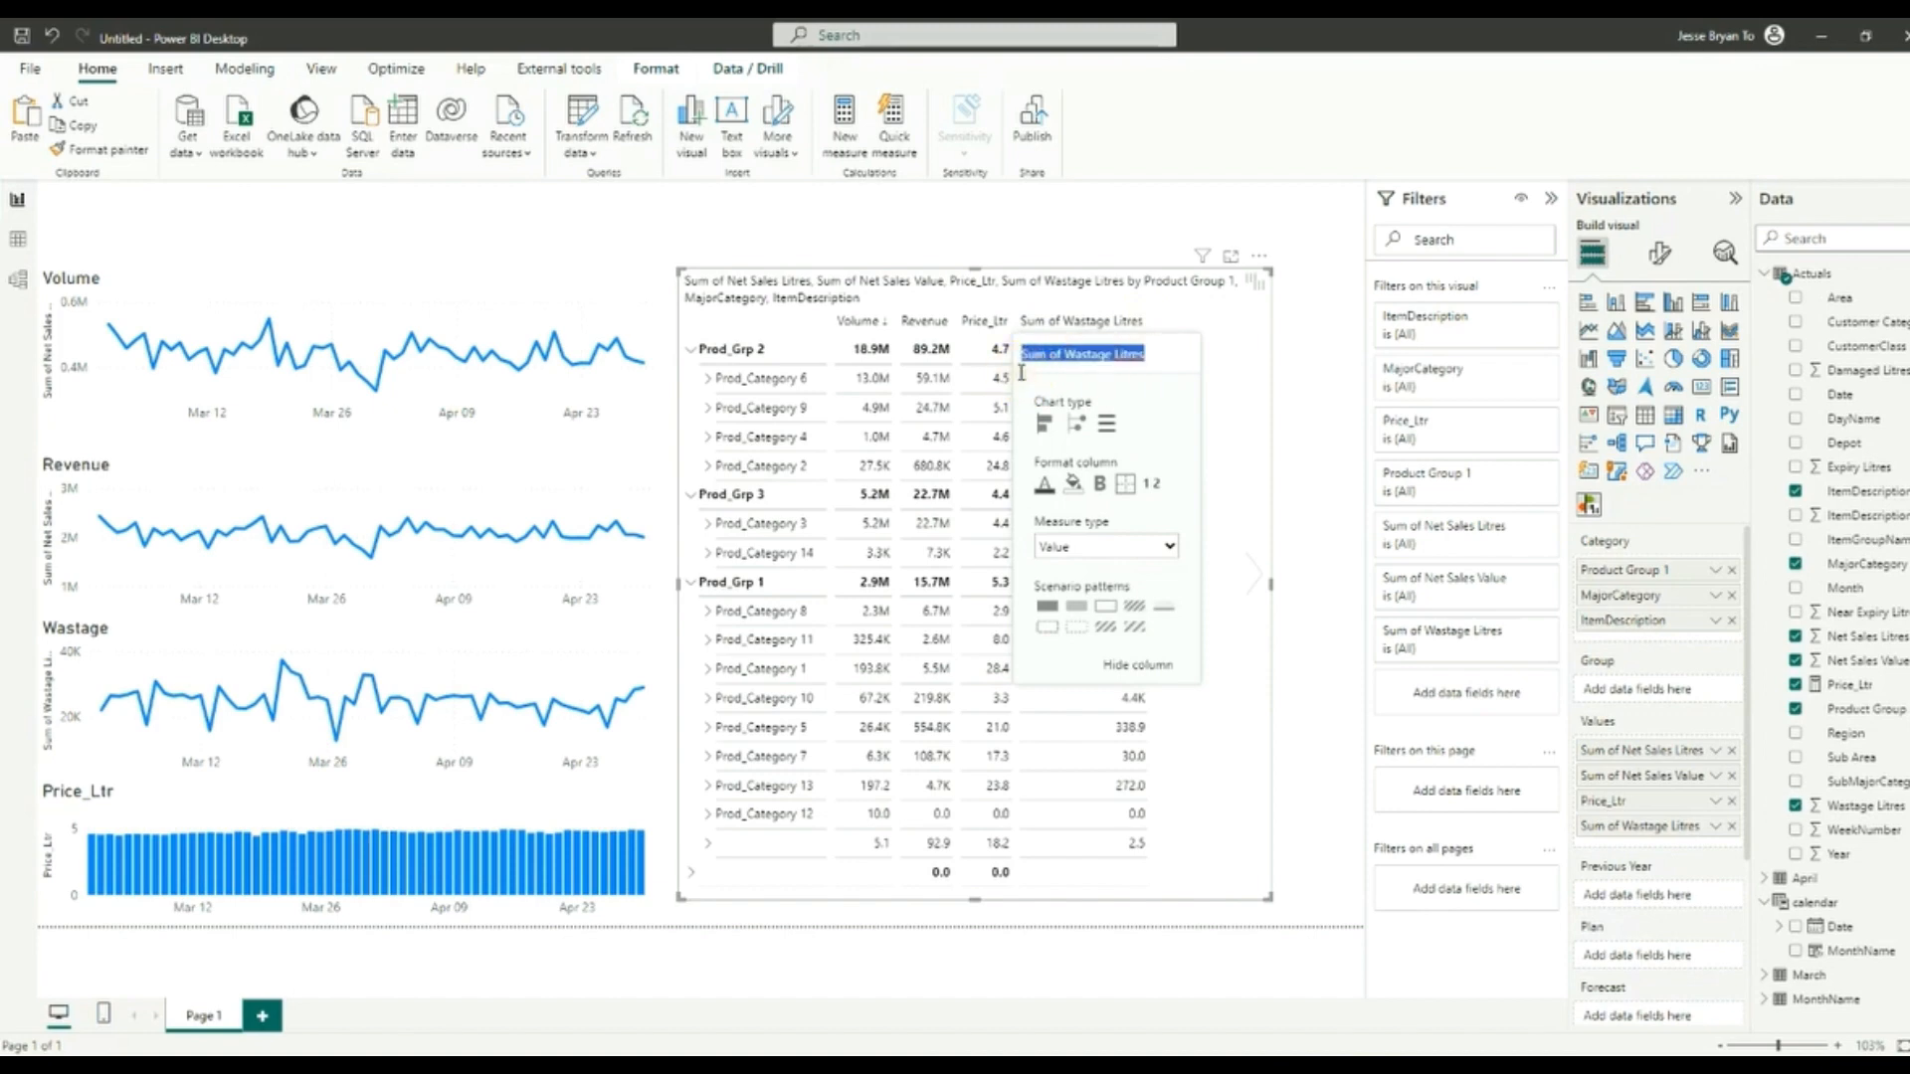
{"action": "type", "text": "Wastage"}
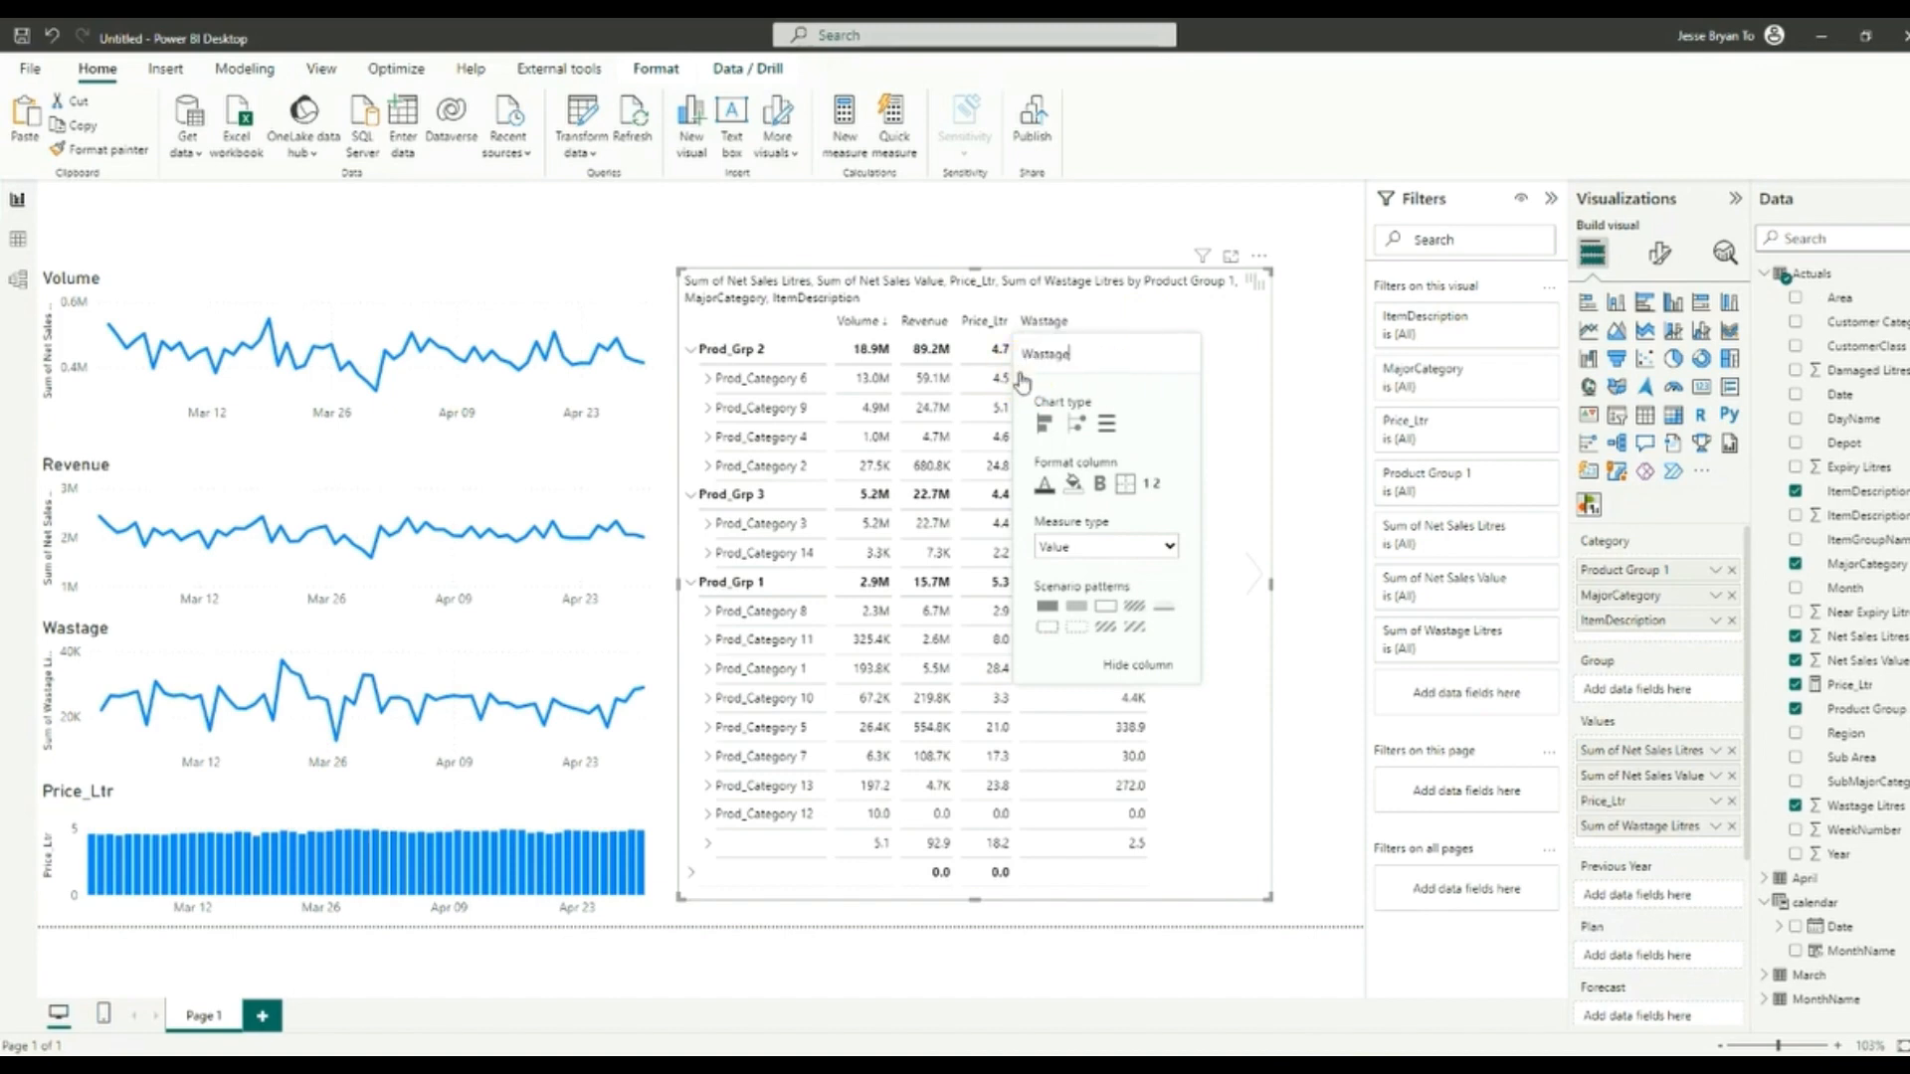
{"action": "key", "text": "Return"}
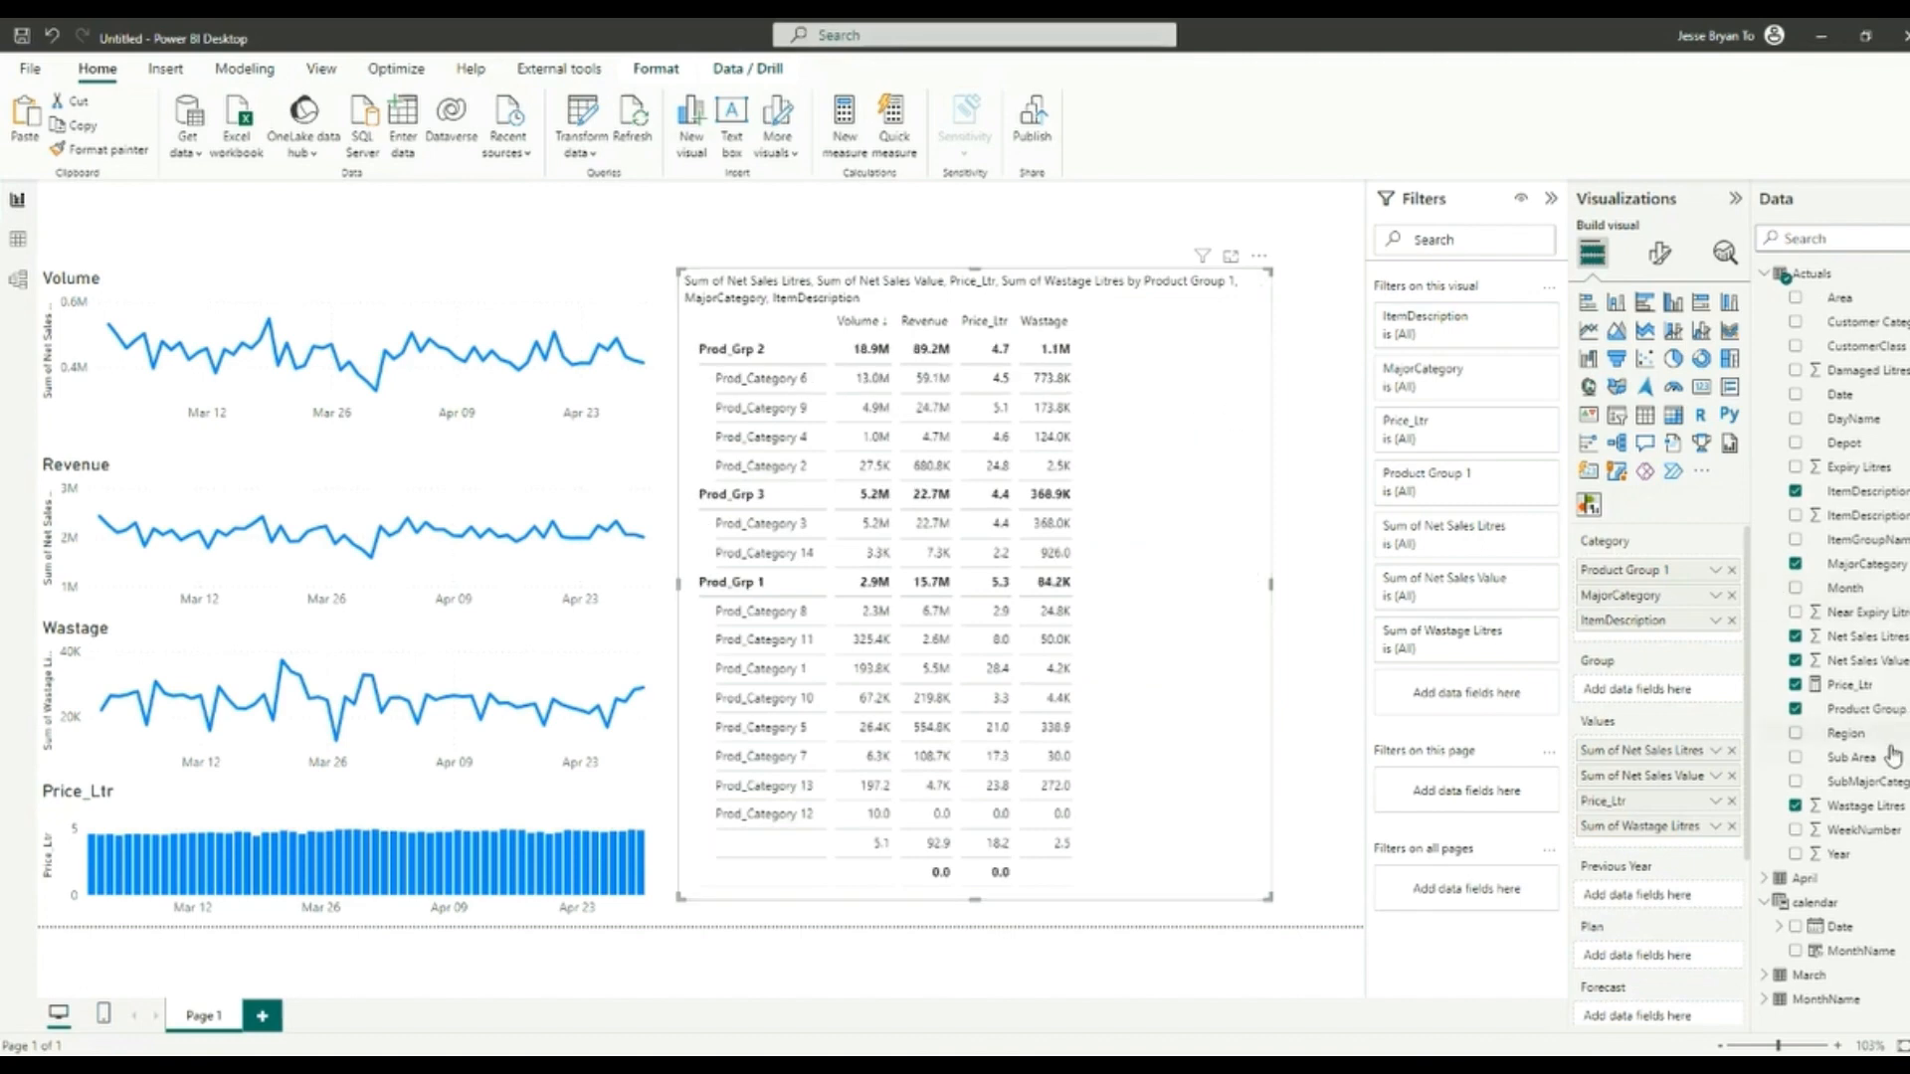
Step: Add Net Sales Value a second time to the Zebra BI table's values, following Revenue, and show it as percent of grand total
{"action": "left_click_drag", "start_coordinate": [1871, 661], "coordinate": [1697, 784]}
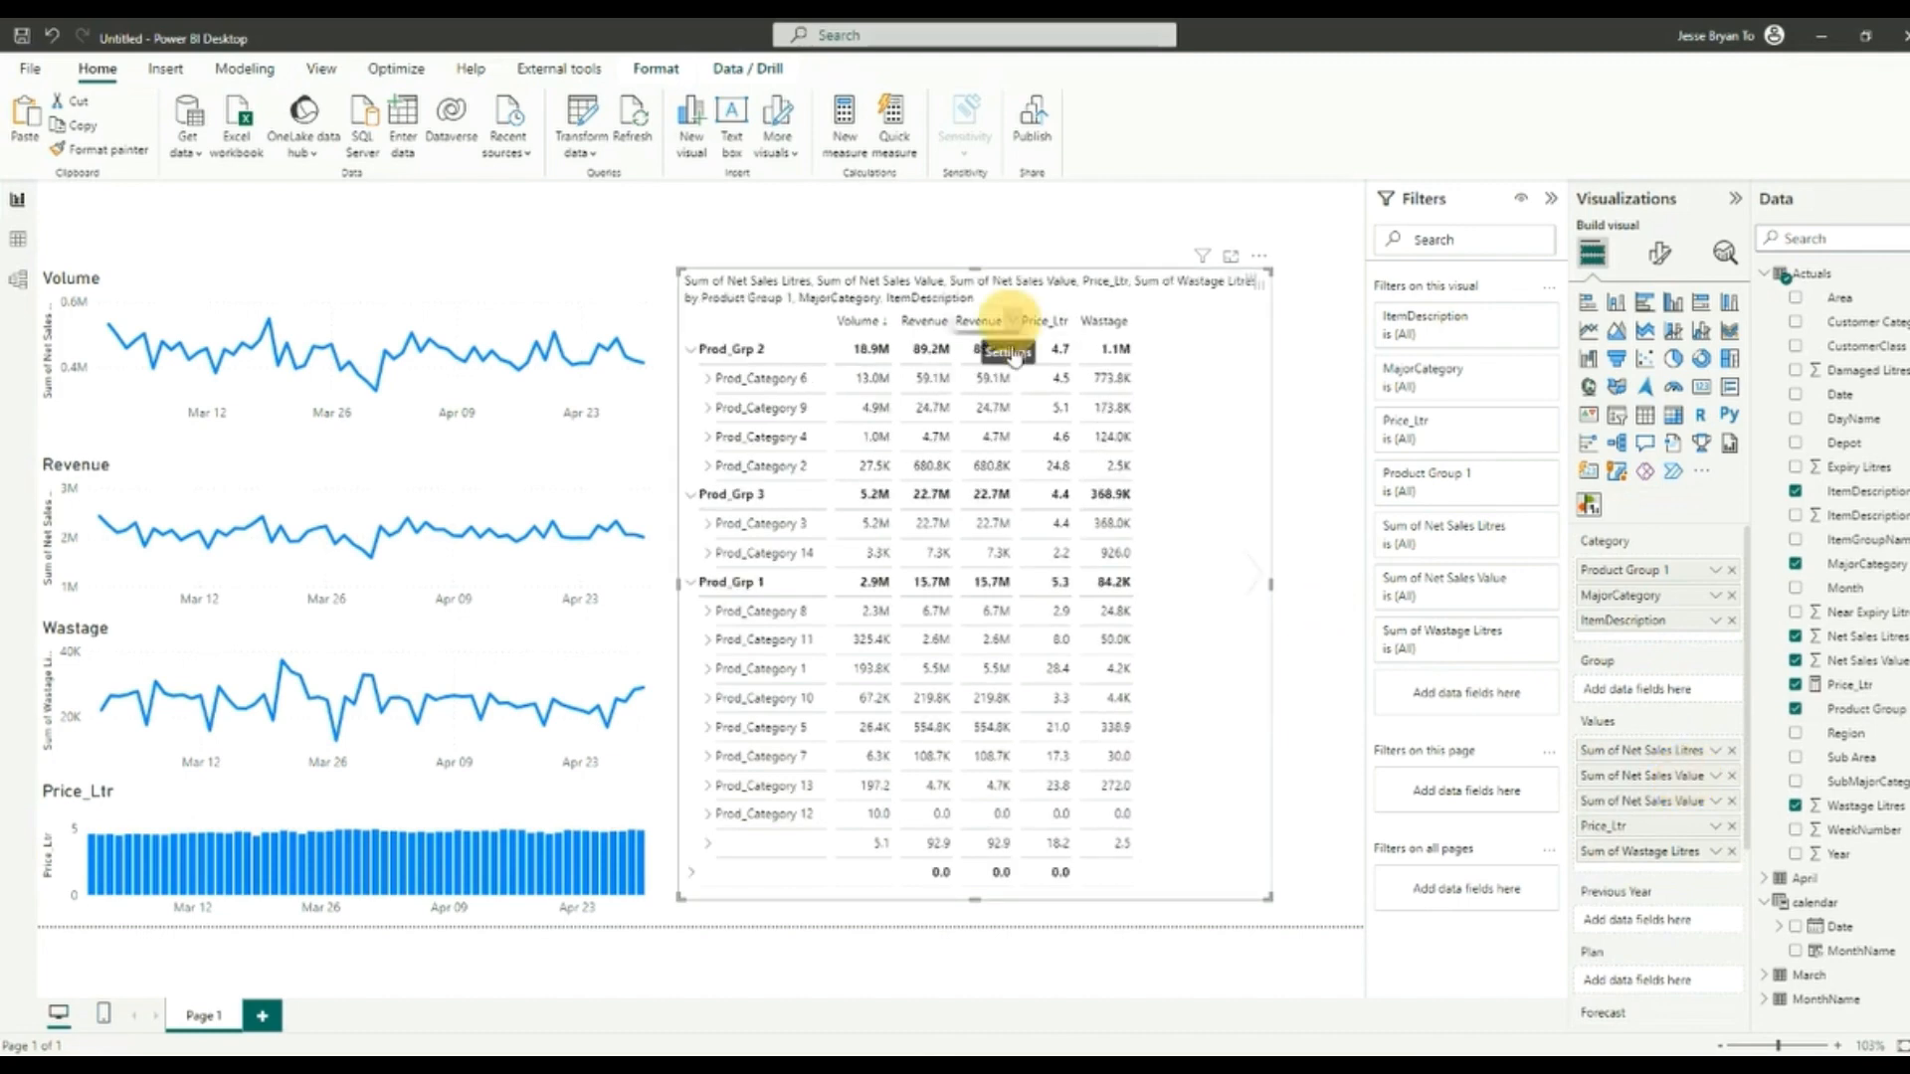
{"action": "left_click", "coordinate": [1011, 323]}
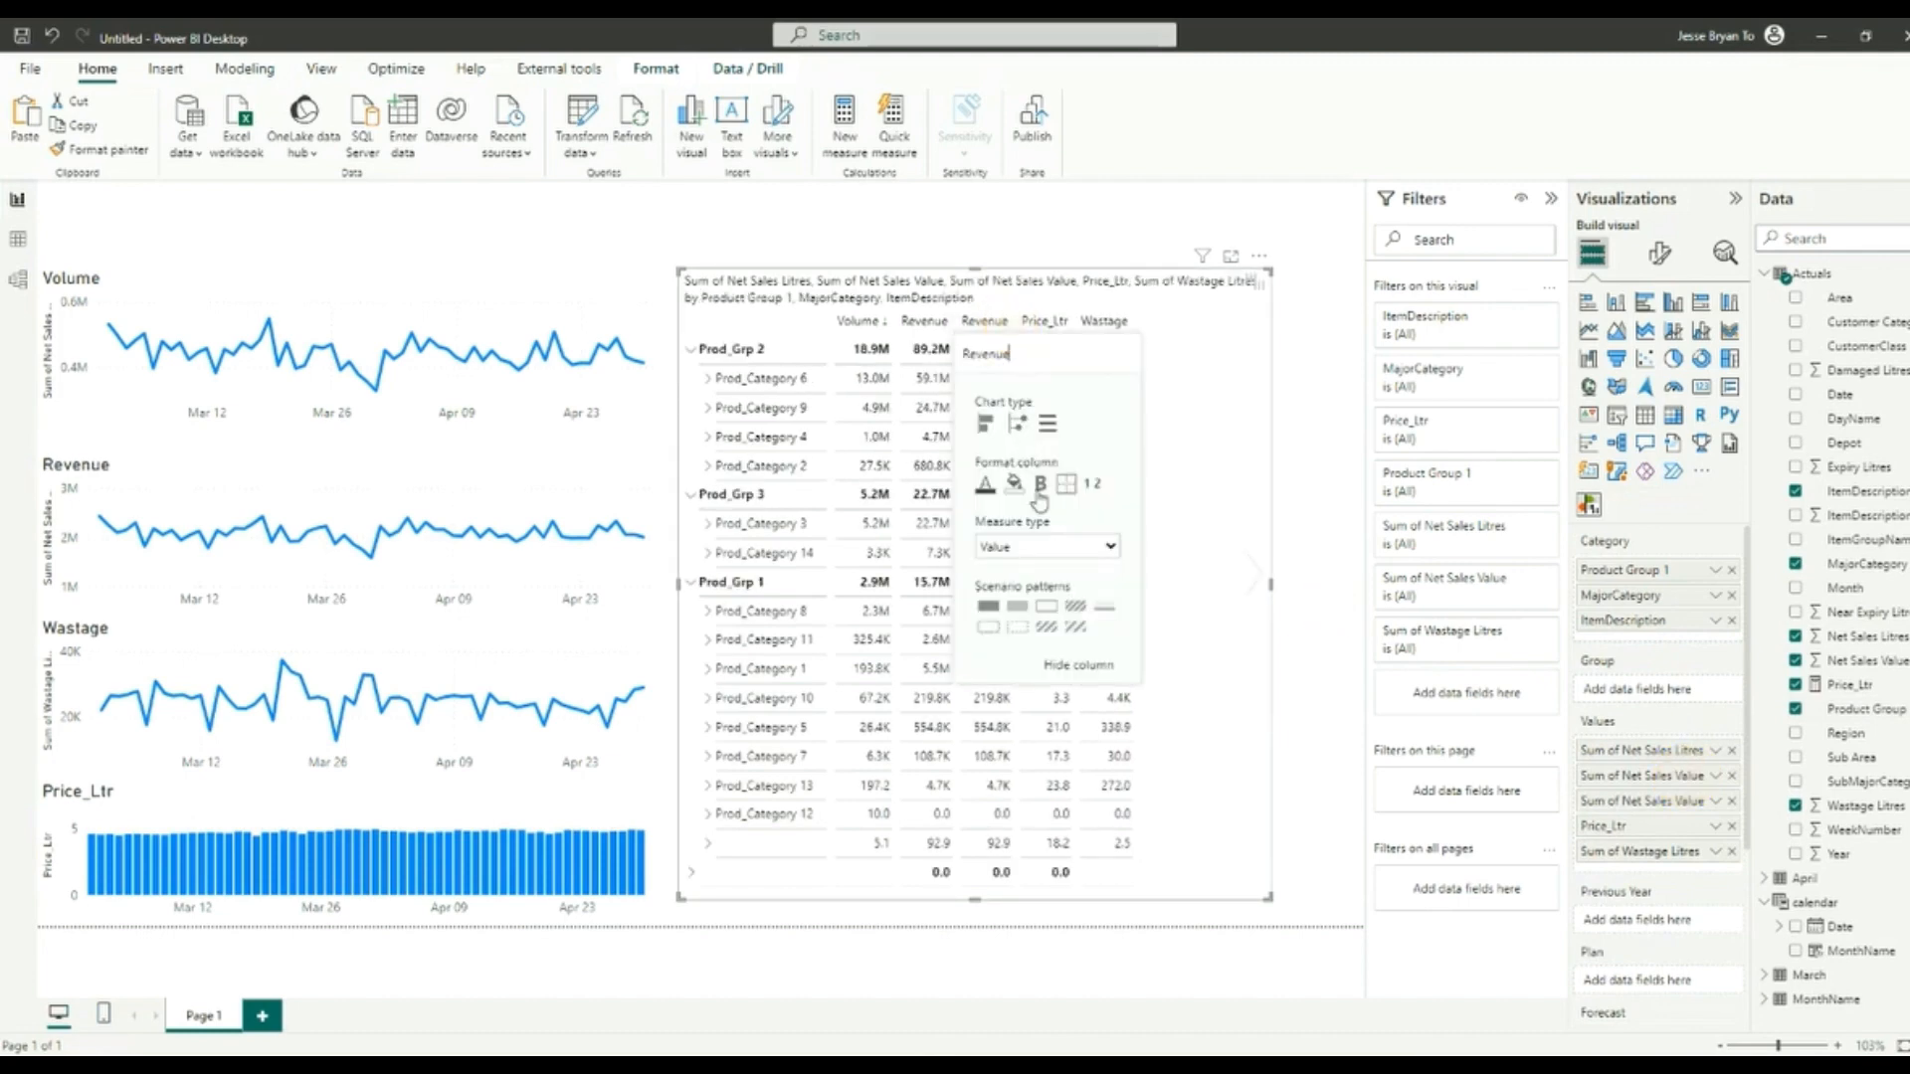
{"action": "left_click", "coordinate": [1719, 804]}
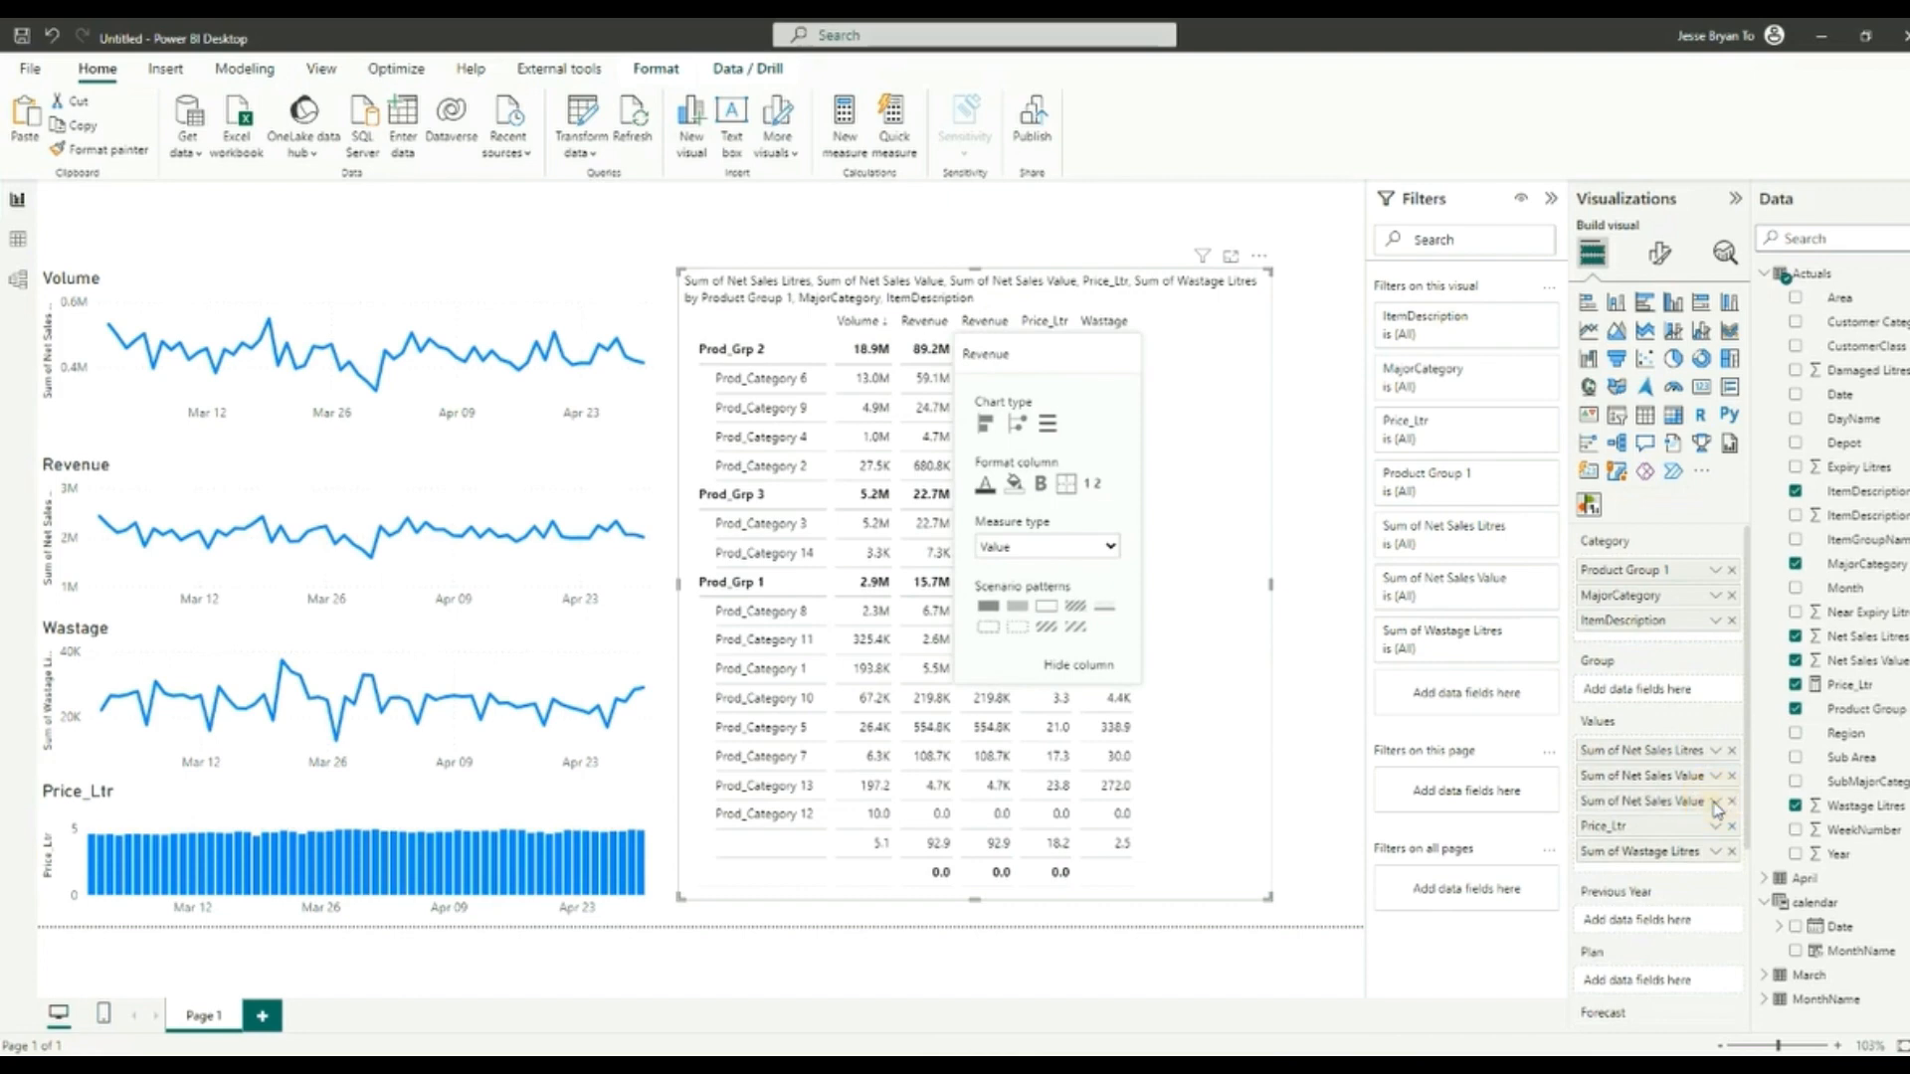
{"action": "left_click", "coordinate": [1703, 838]}
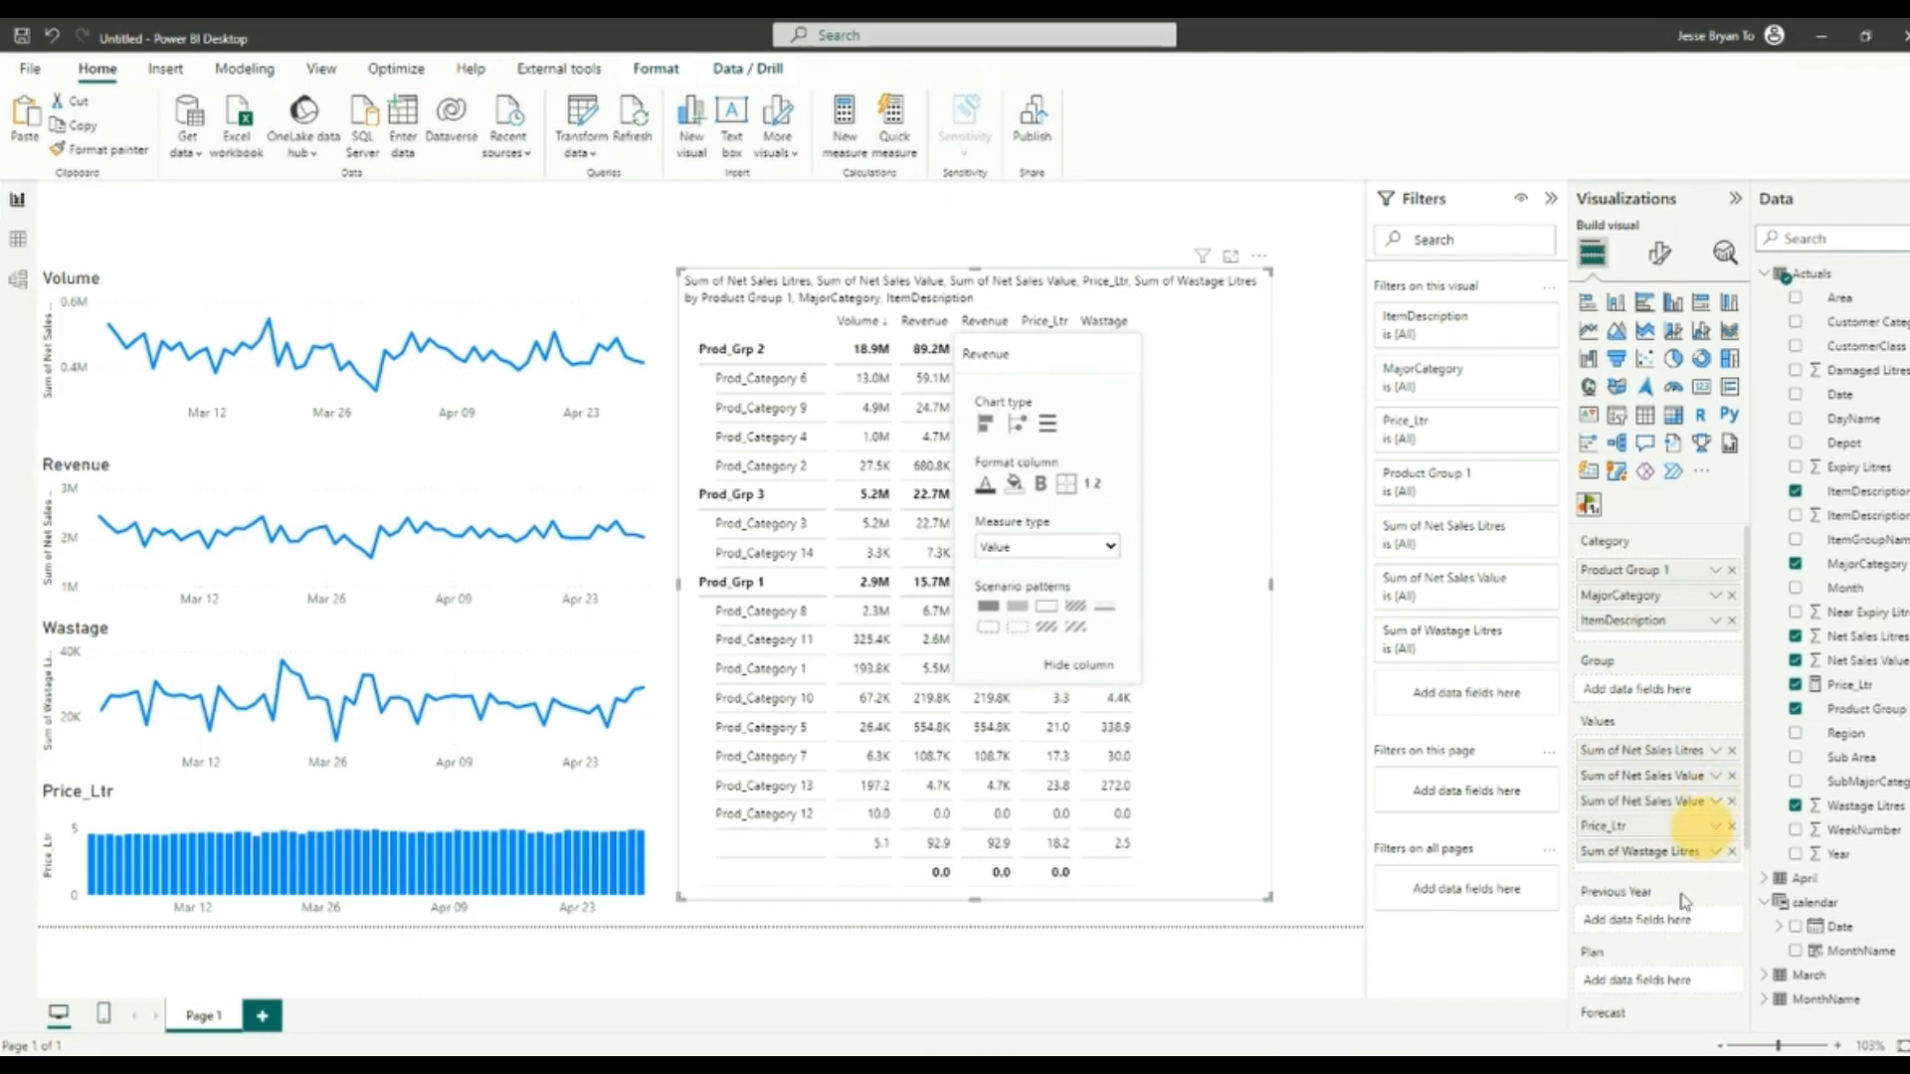
{"action": "left_click", "coordinate": [1717, 802]}
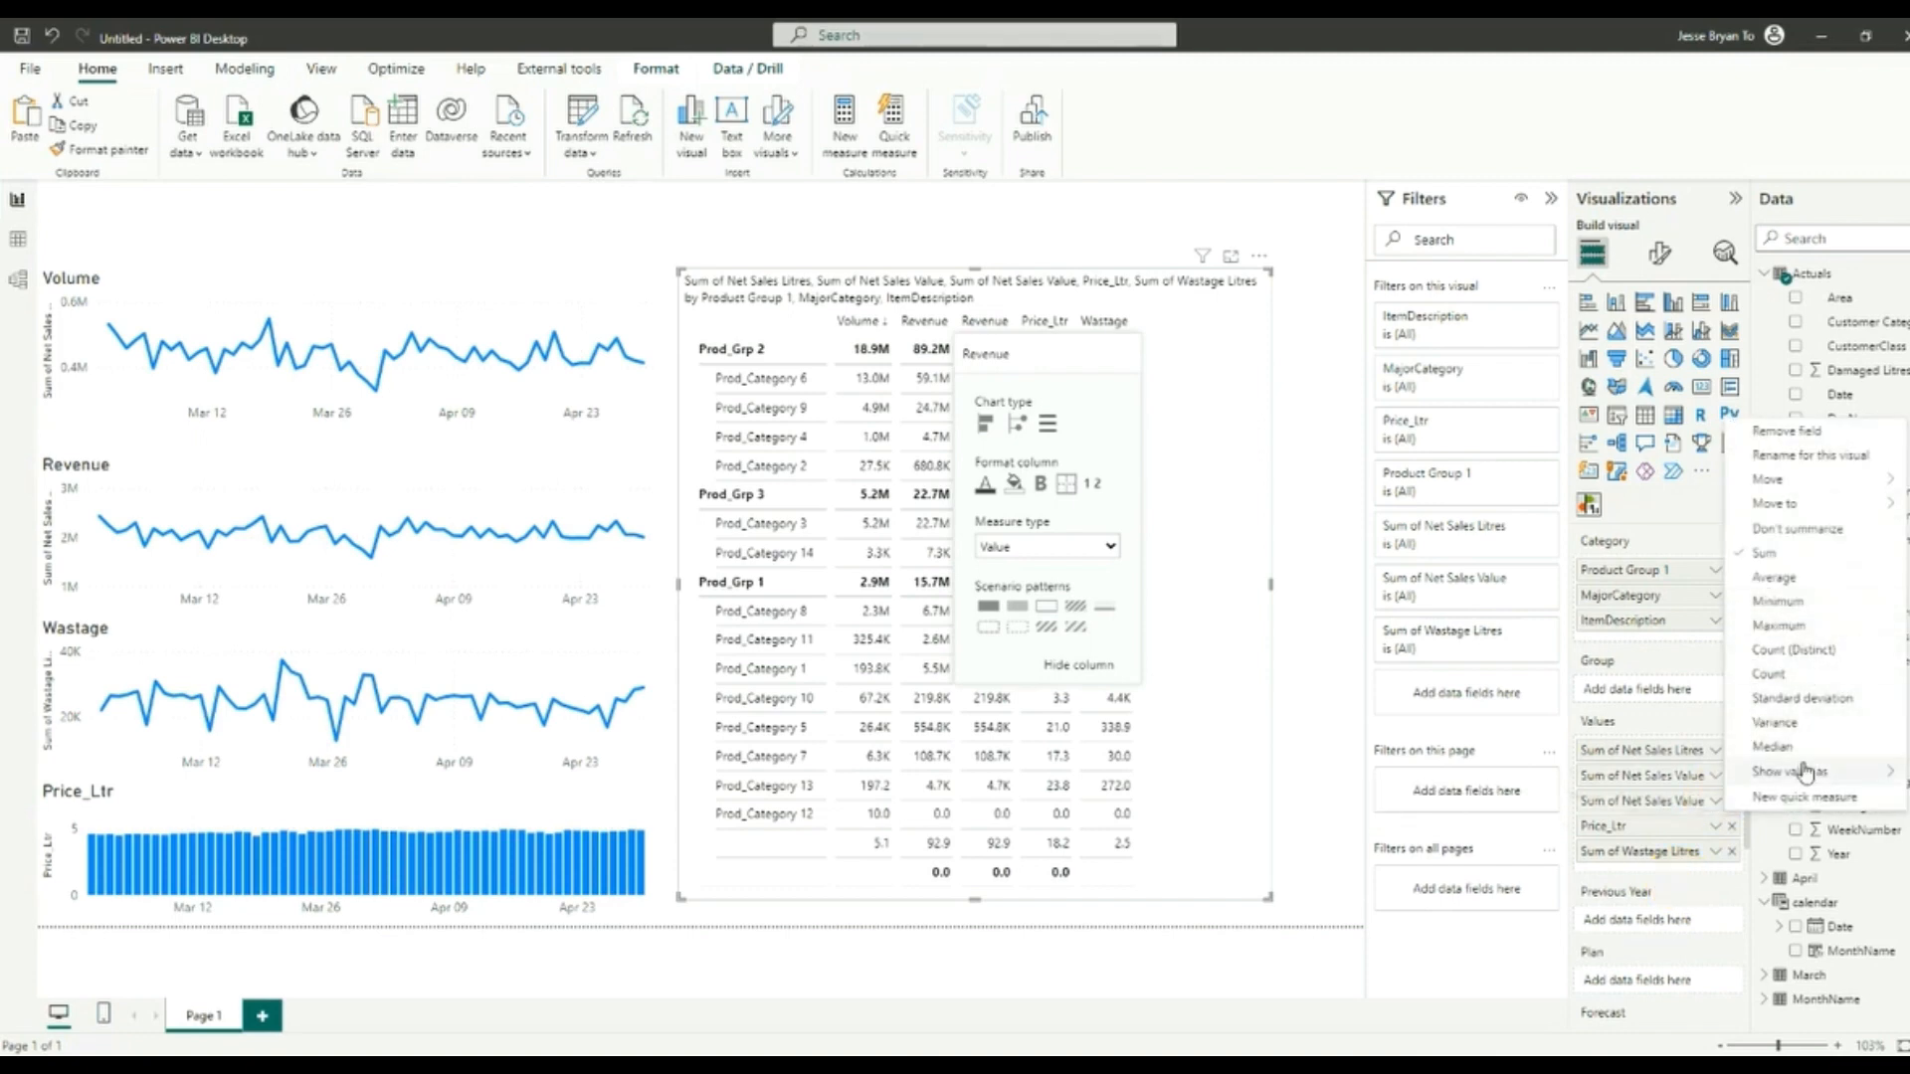
{"action": "mouse_move", "coordinate": [1806, 773]}
{"action": "left_click", "coordinate": [1662, 797]}
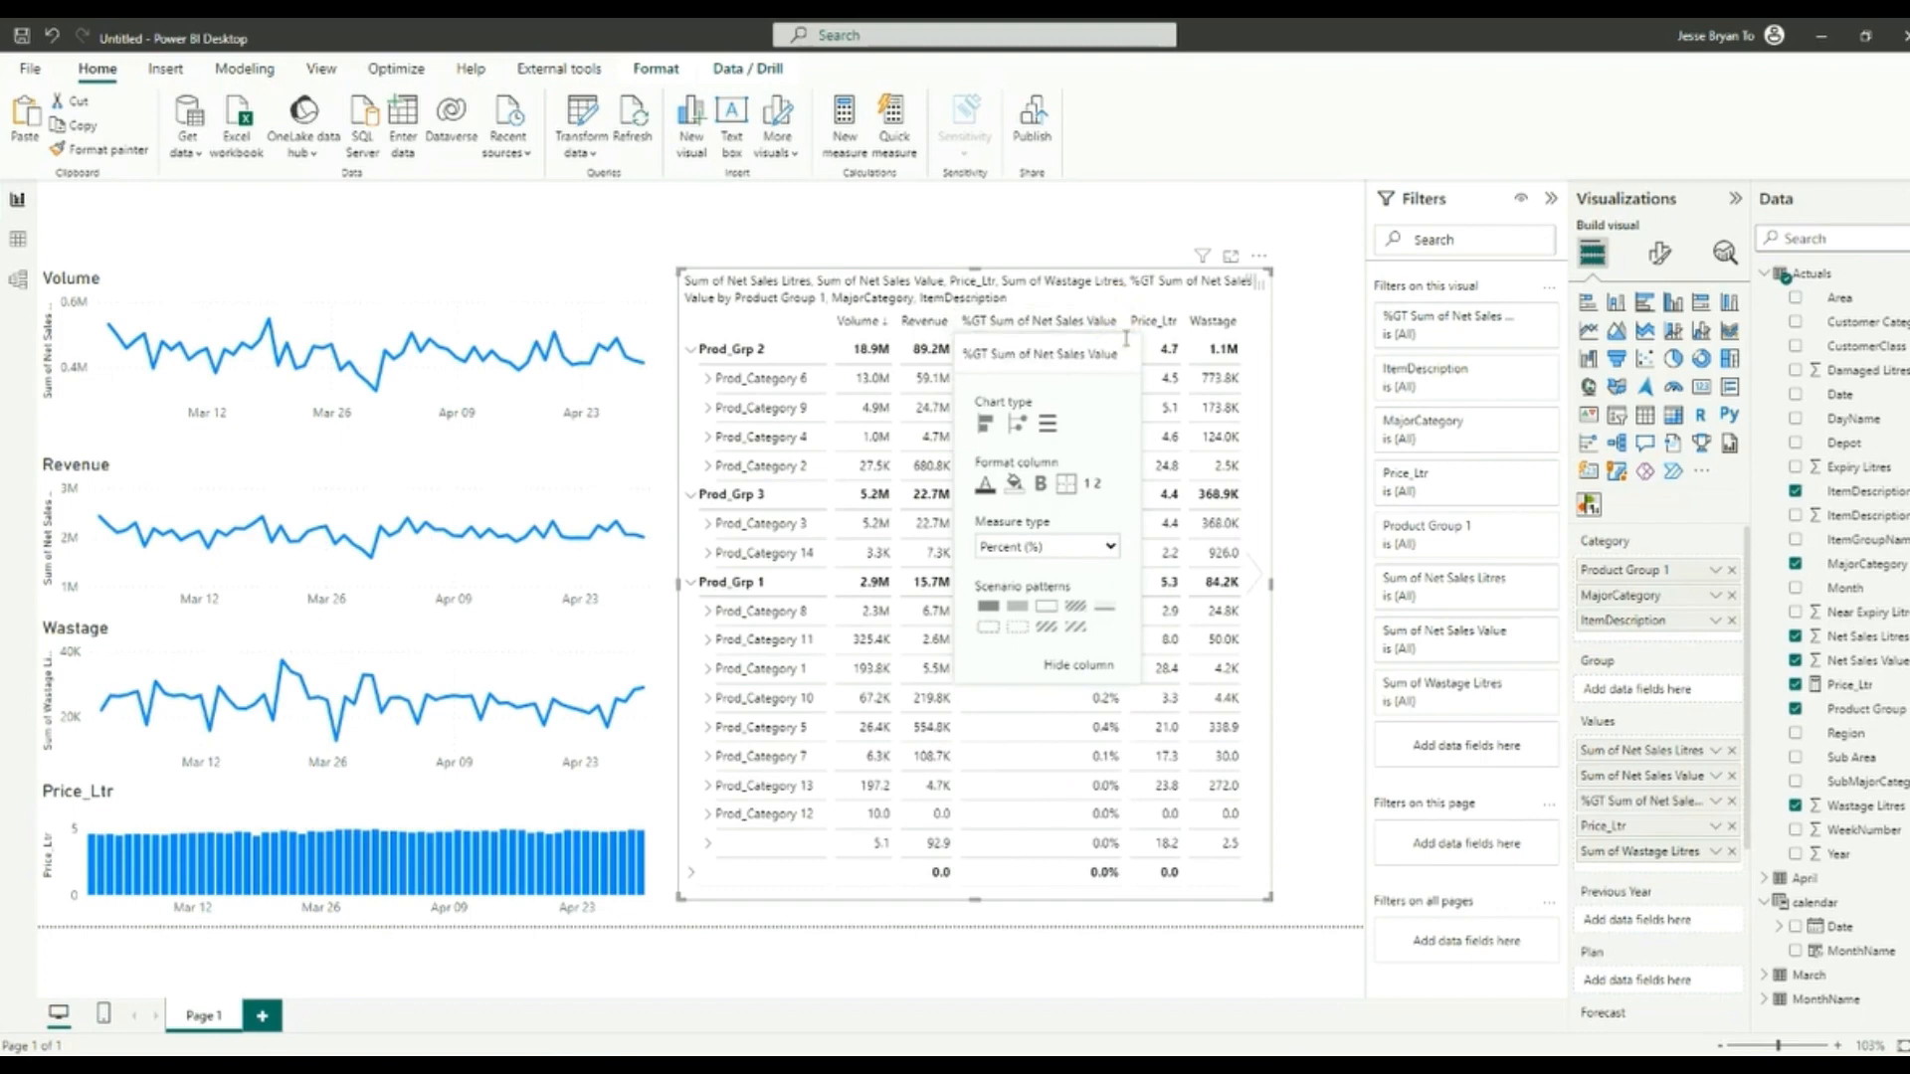
Step: Rename the %GT Sum of Net Sales Value column header in the Zebra BI table to %
{"action": "key", "text": "BackSpace"}
{"action": "key", "text": "BackSpace"}
{"action": "key", "text": "BackSpace"}
{"action": "key", "text": "BackSpace"}
{"action": "key", "text": "BackSpace"}
{"action": "key", "text": "BackSpace"}
{"action": "key", "text": "BackSpace"}
{"action": "key", "text": "BackSpace"}
{"action": "key", "text": "BackSpace"}
{"action": "key", "text": "BackSpace"}
{"action": "key", "text": "BackSpace"}
{"action": "key", "text": "BackSpace"}
{"action": "key", "text": "BackSpace"}
{"action": "key", "text": "BackSpace"}
{"action": "key", "text": "BackSpace"}
{"action": "key", "text": "BackSpace"}
{"action": "key", "text": "BackSpace"}
{"action": "key", "text": "BackSpace"}
{"action": "key", "text": "BackSpace"}
{"action": "key", "text": "BackSpace"}
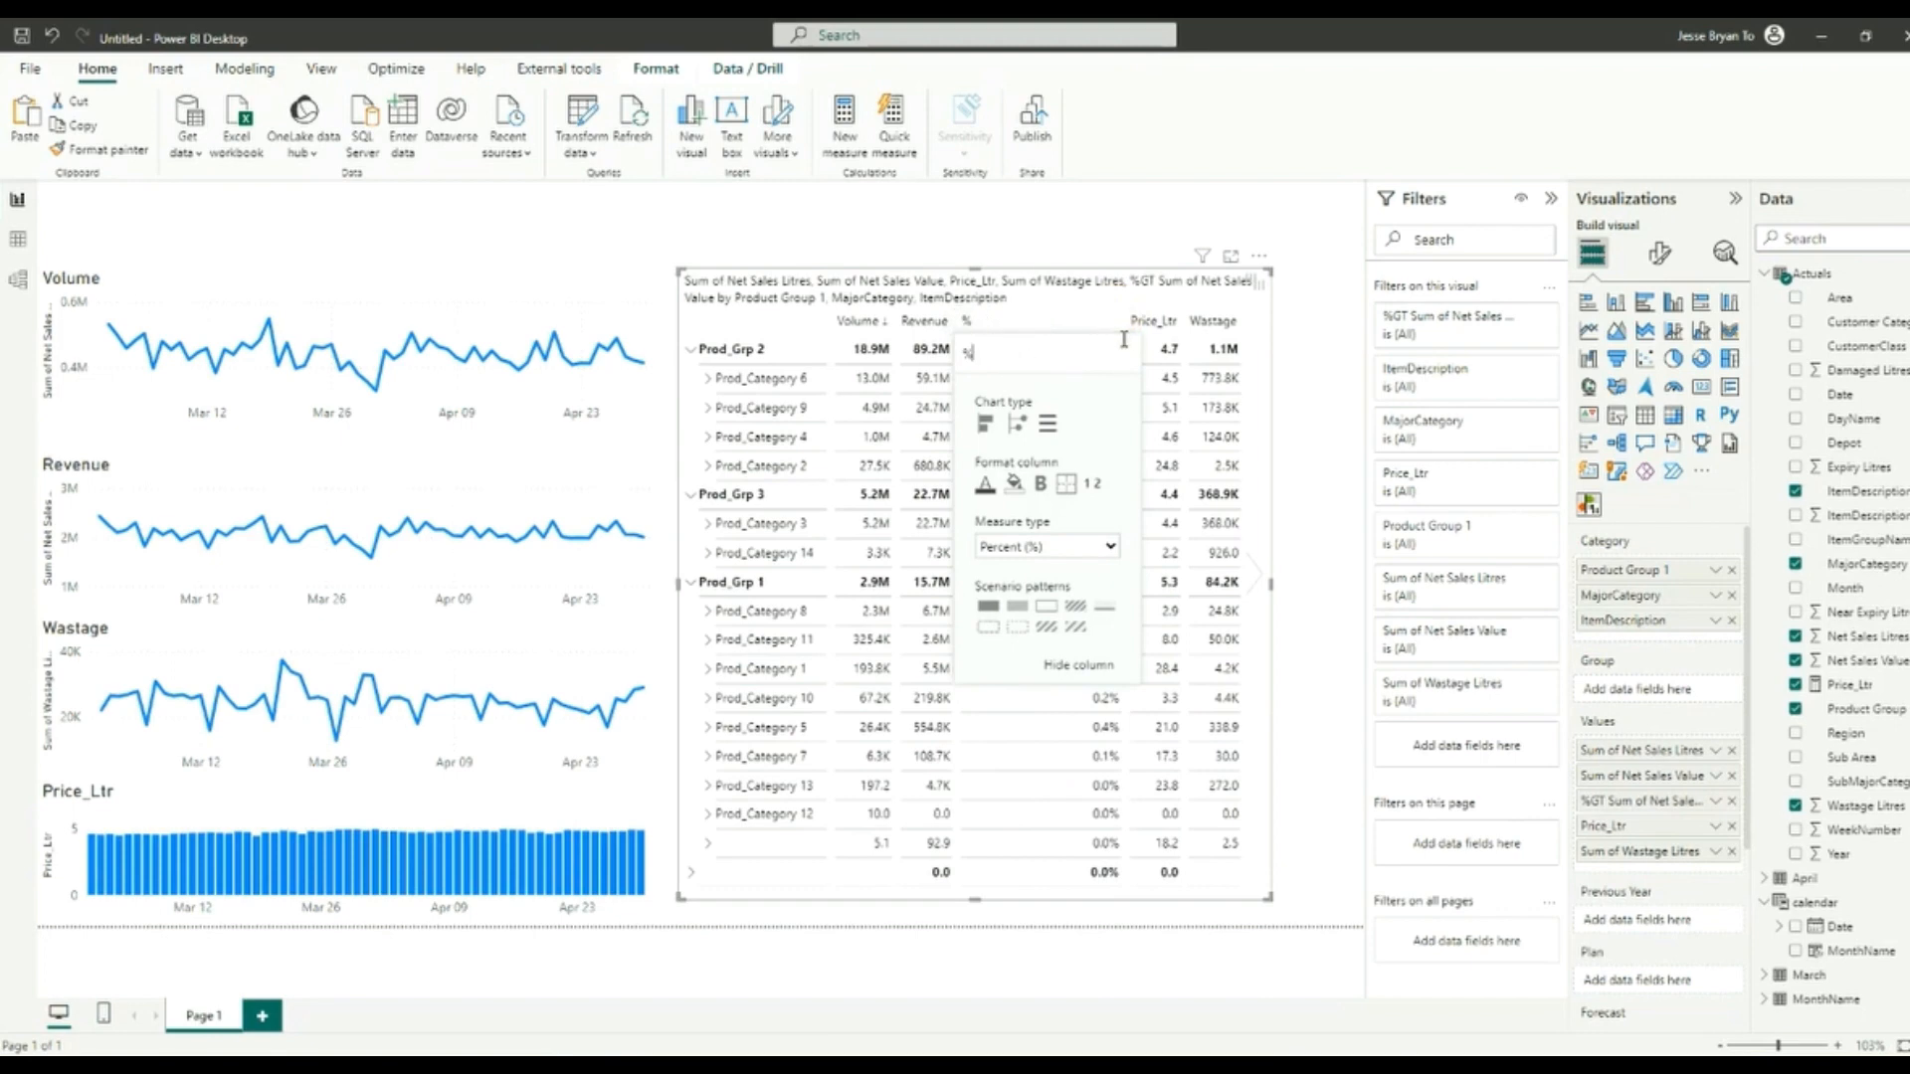
{"action": "key", "text": "Return"}
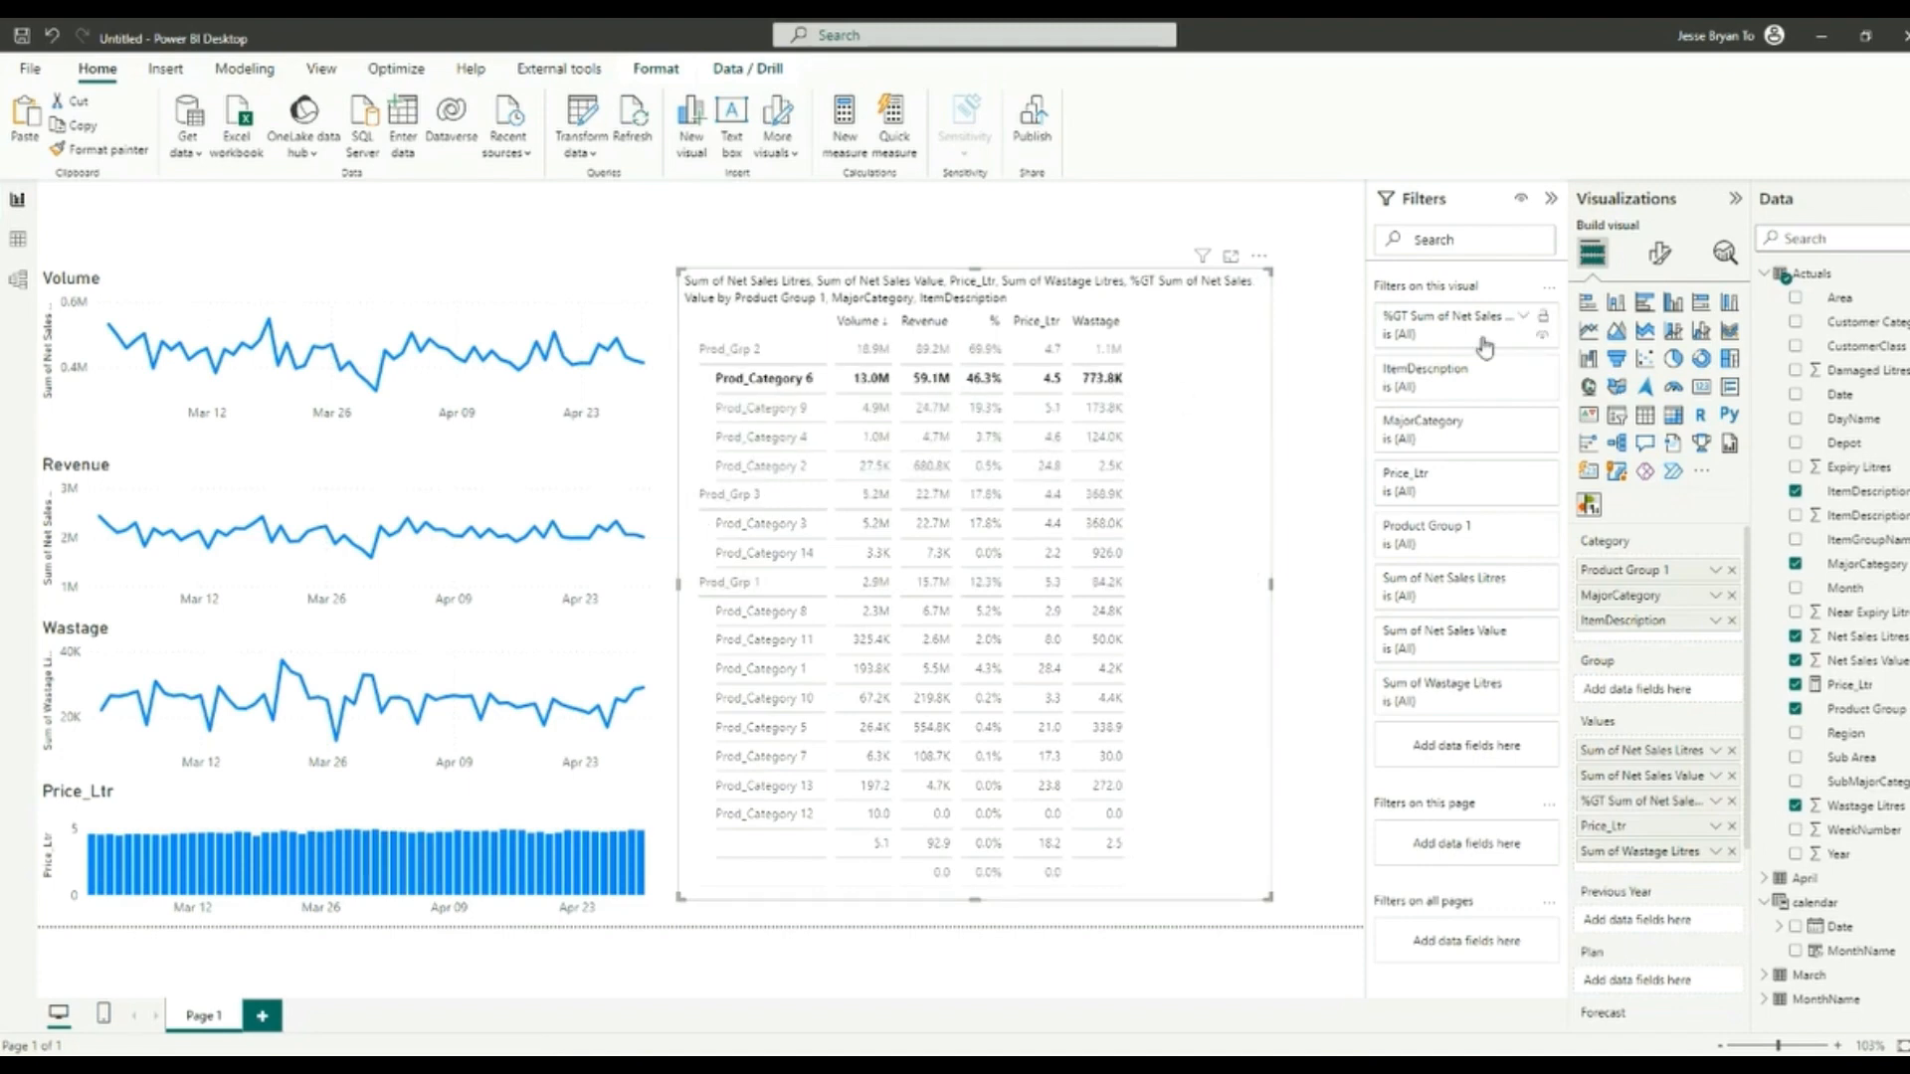
Step: Search the Zebra BI table's format settings for grand and turn on the grand total
{"action": "left_click", "coordinate": [1661, 252]}
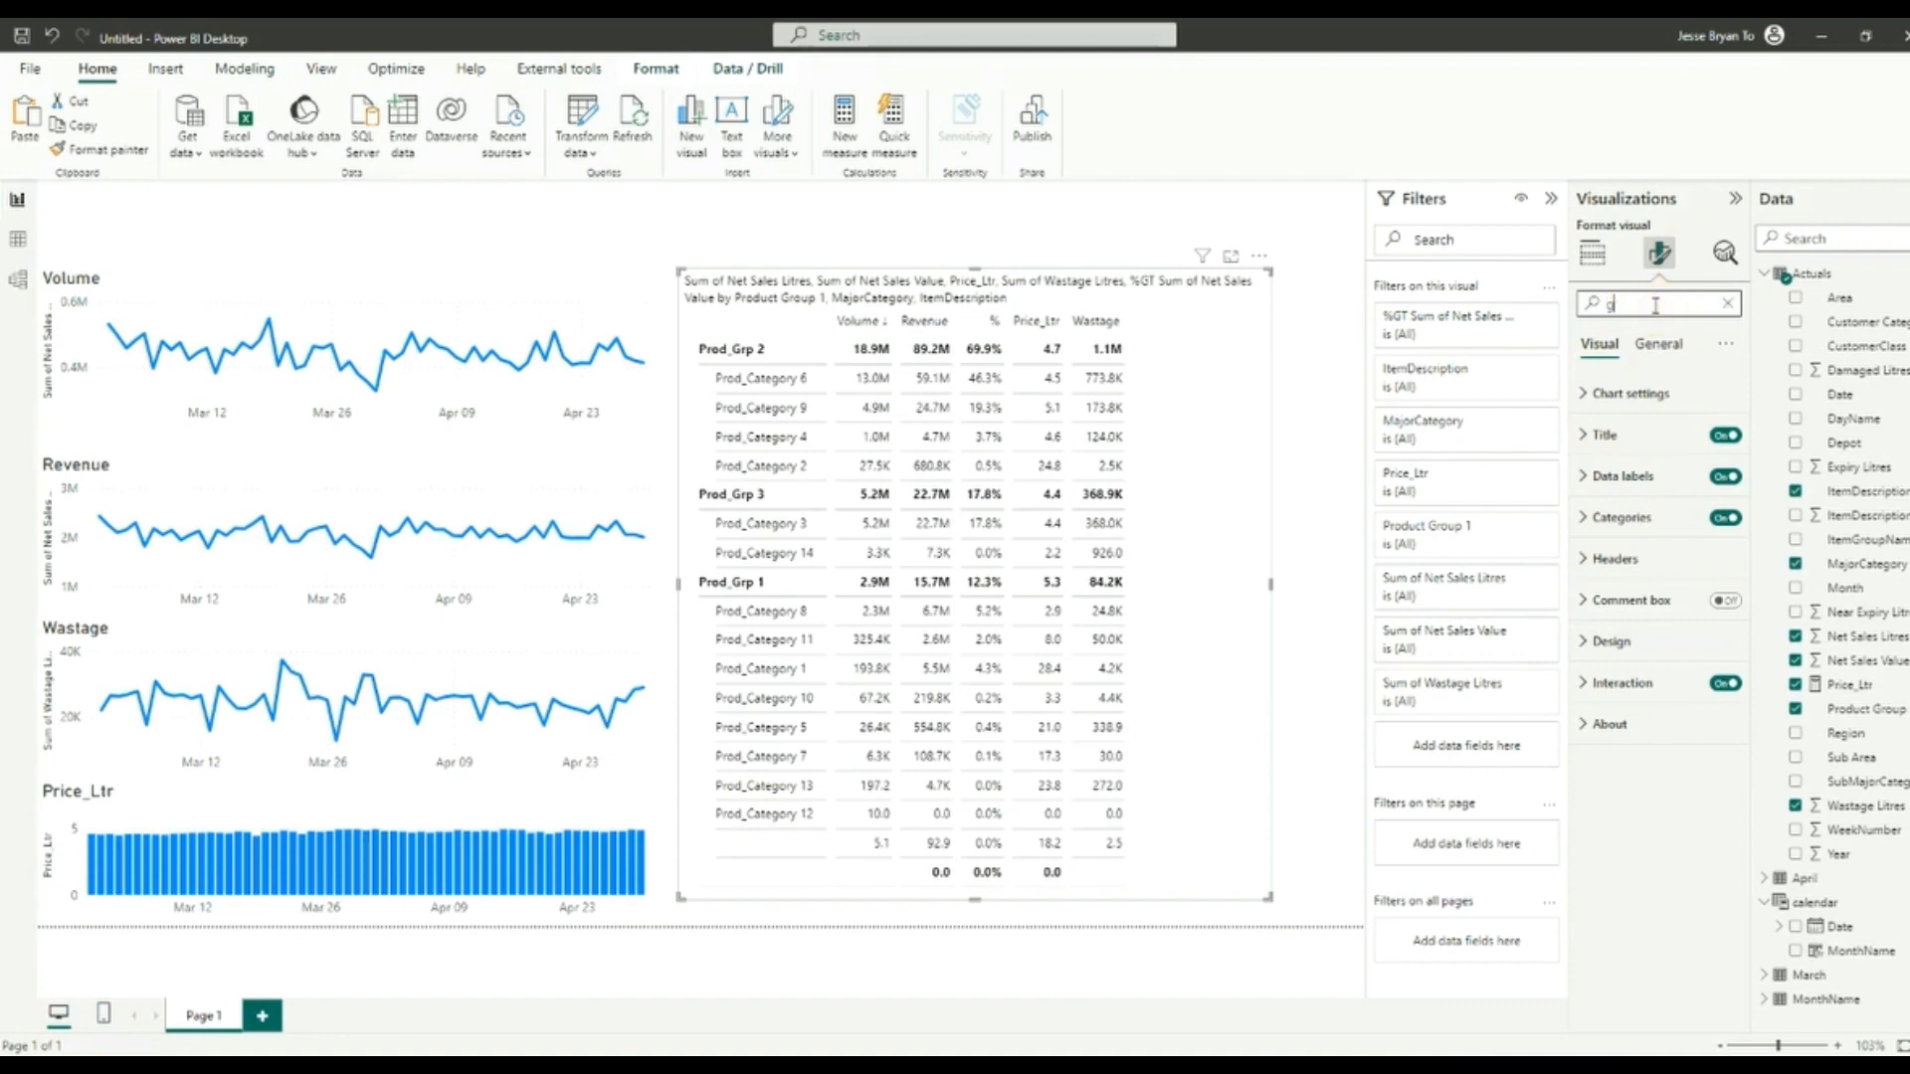
{"action": "type", "text": "d"}
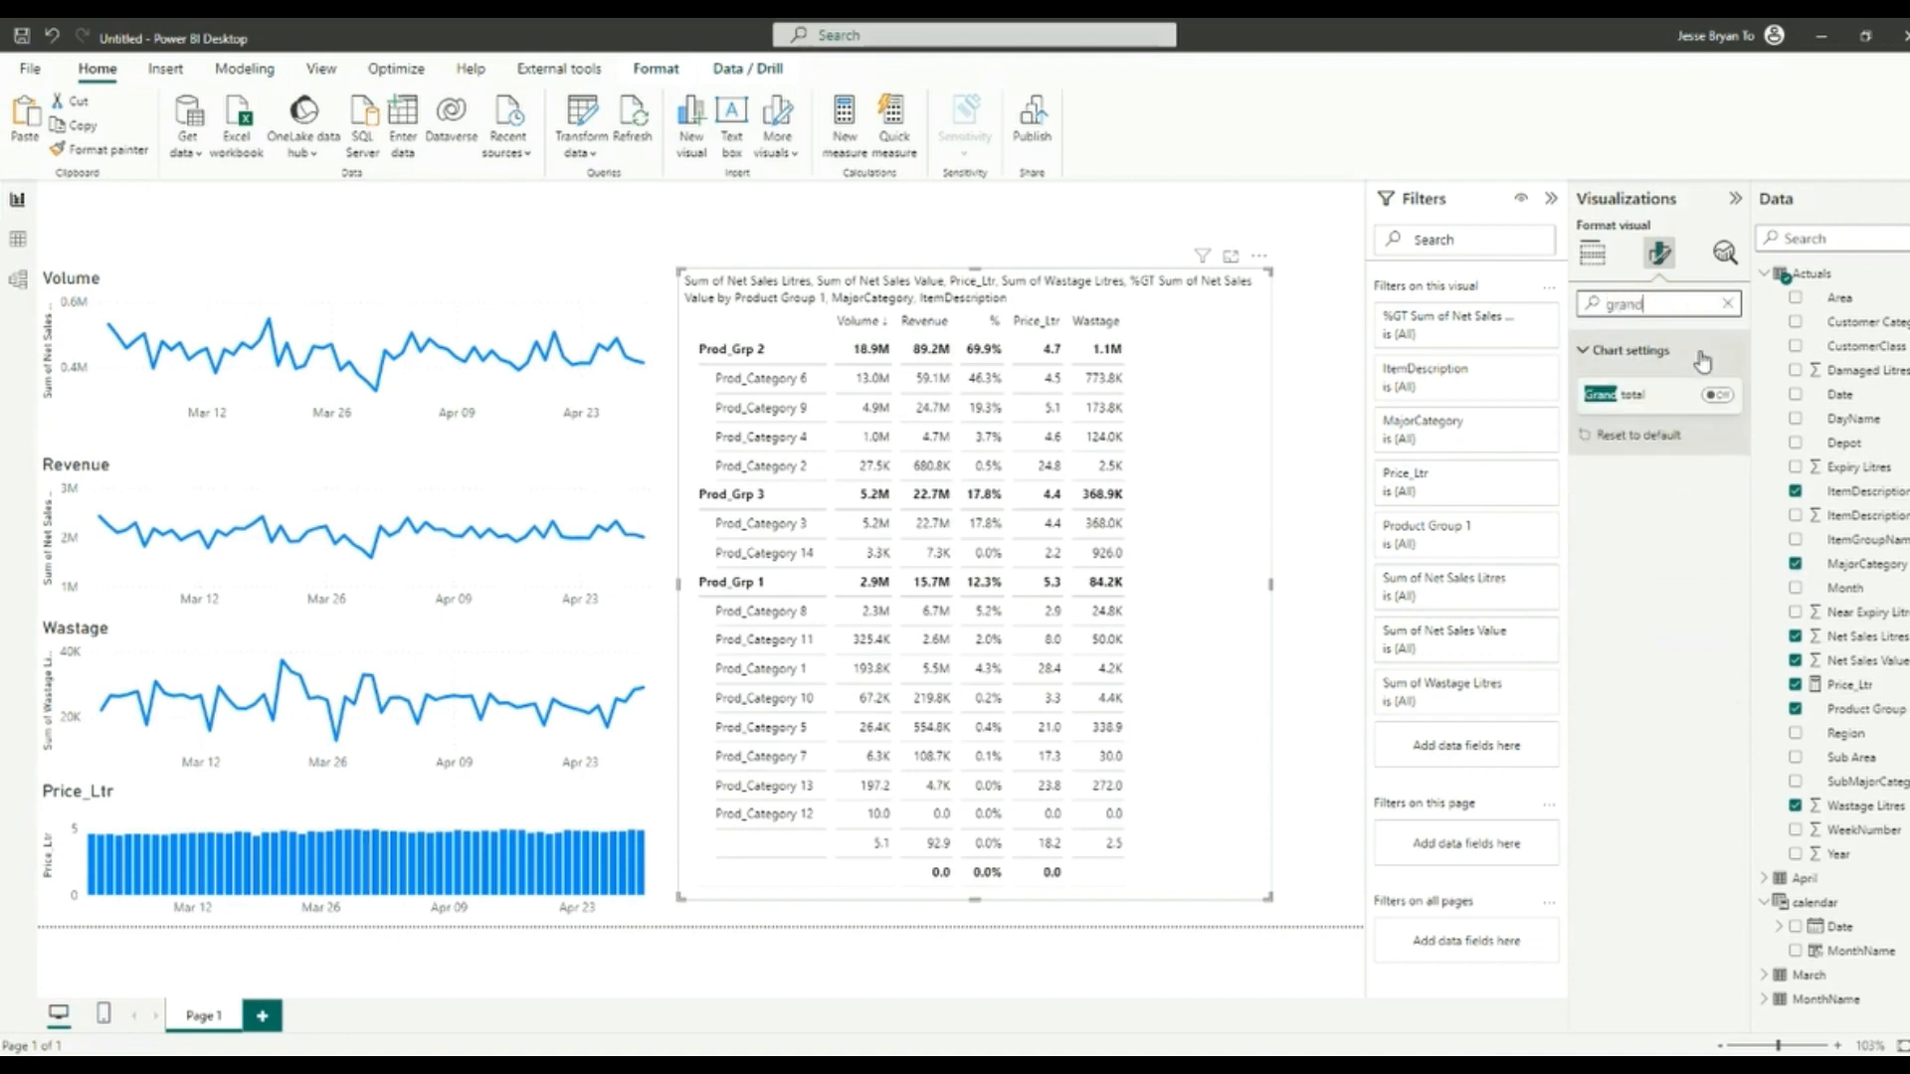
{"action": "left_click", "coordinate": [1718, 395]}
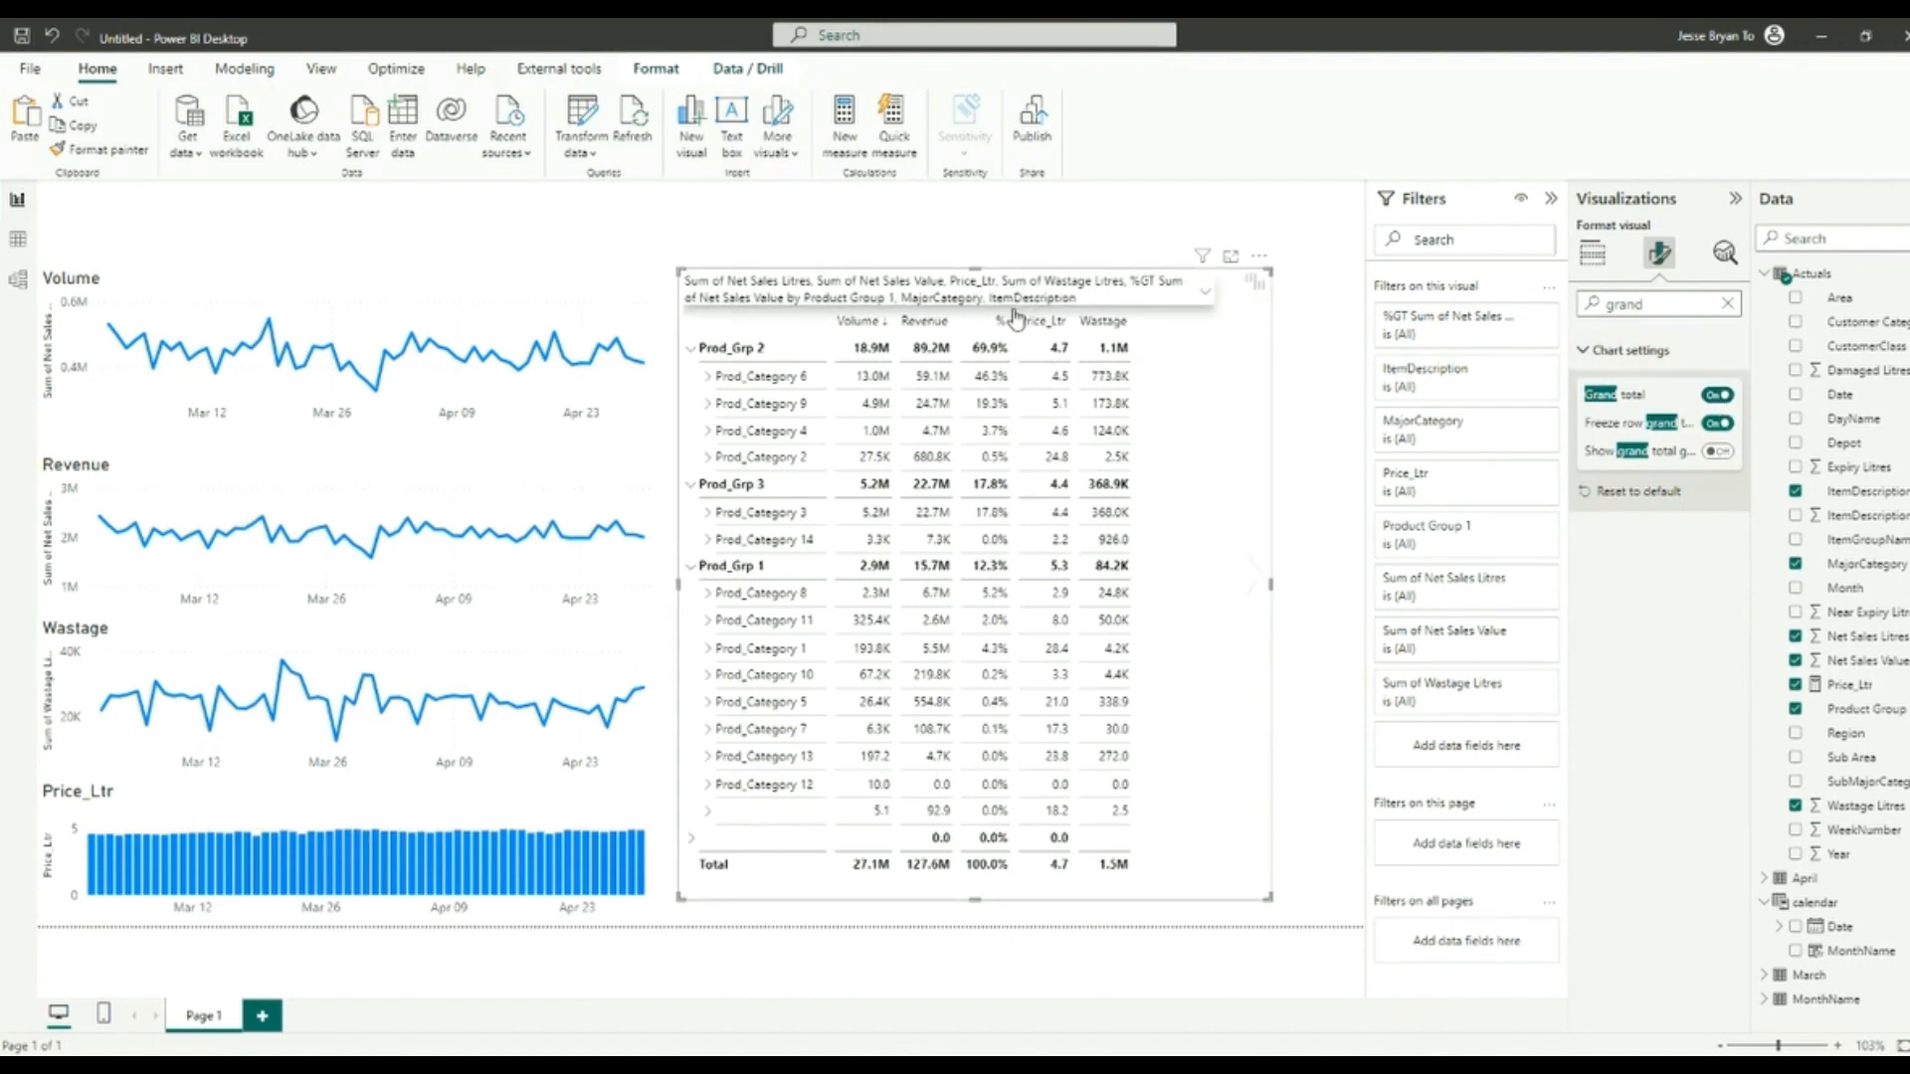
Step: Give the % column of the Zebra BI table a light blue background colour
{"action": "left_click", "coordinate": [1030, 340]}
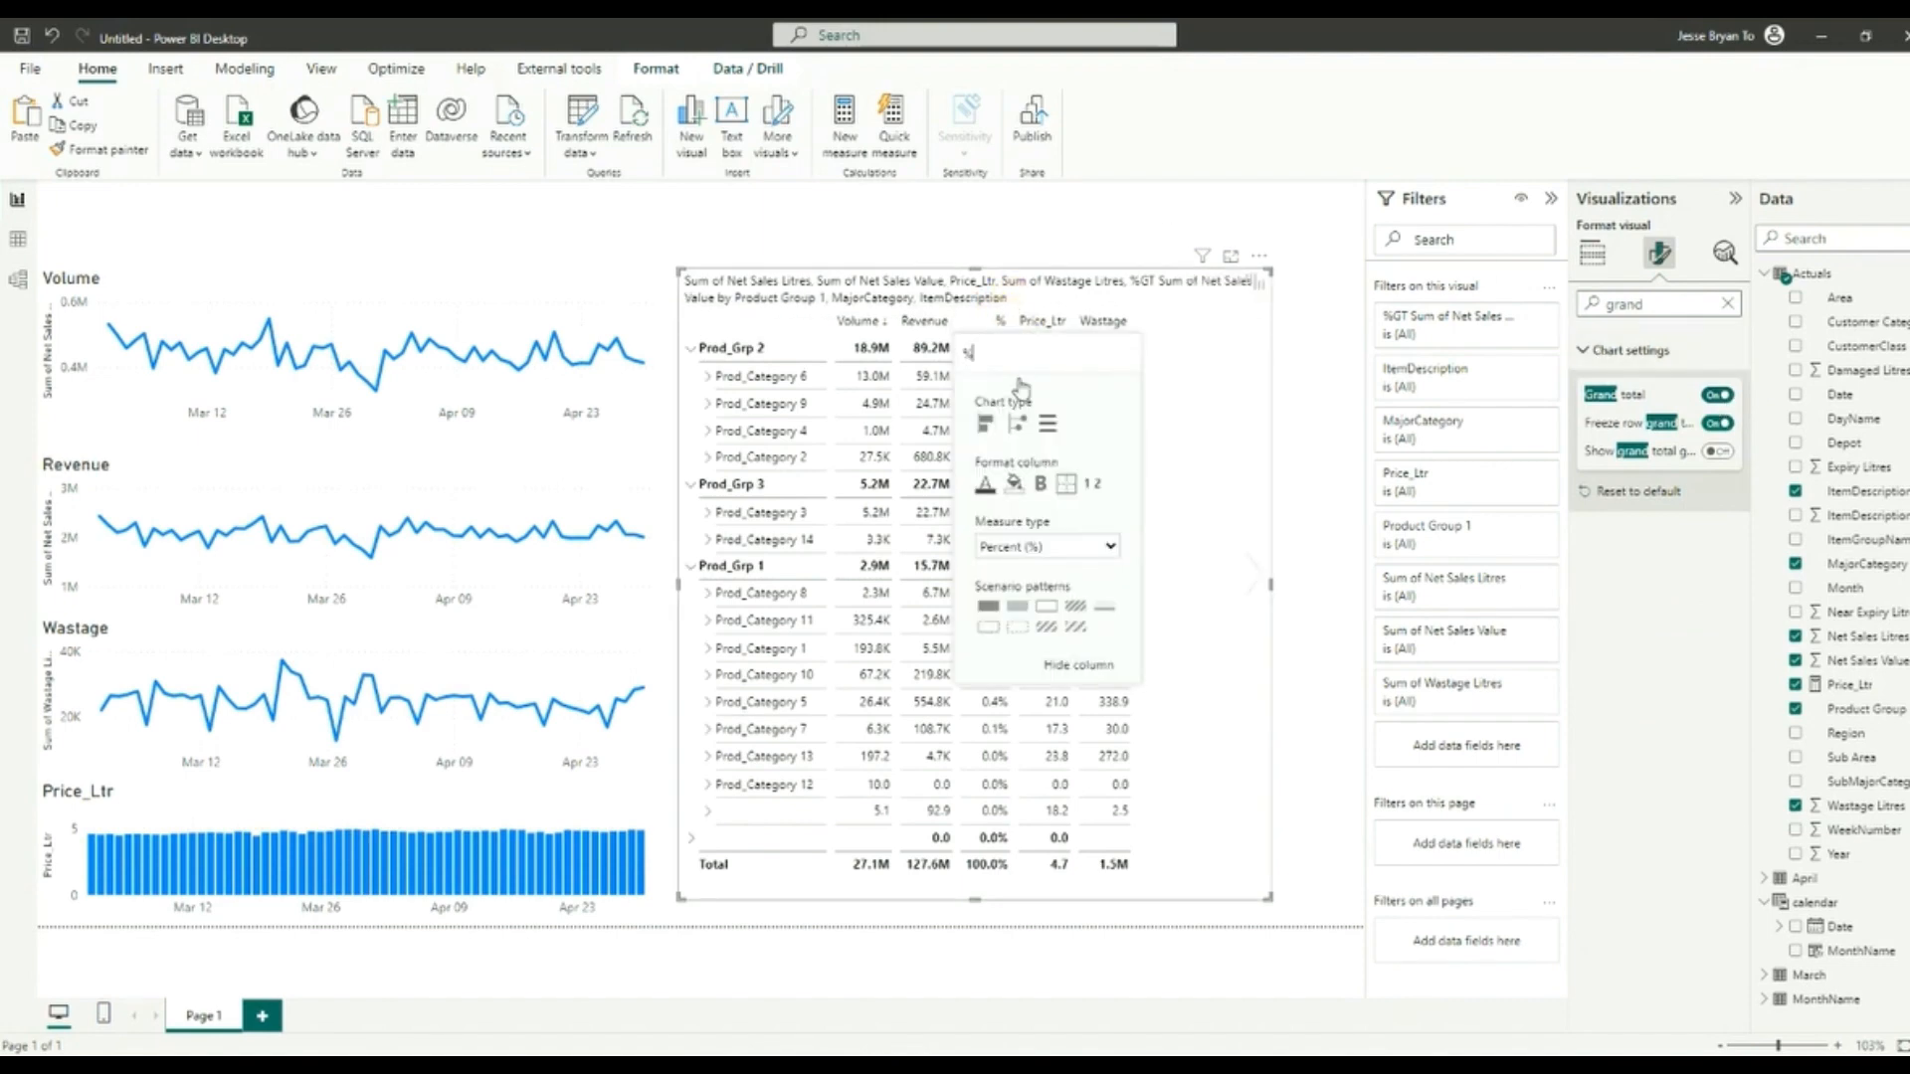
{"action": "left_click", "coordinate": [1013, 485]}
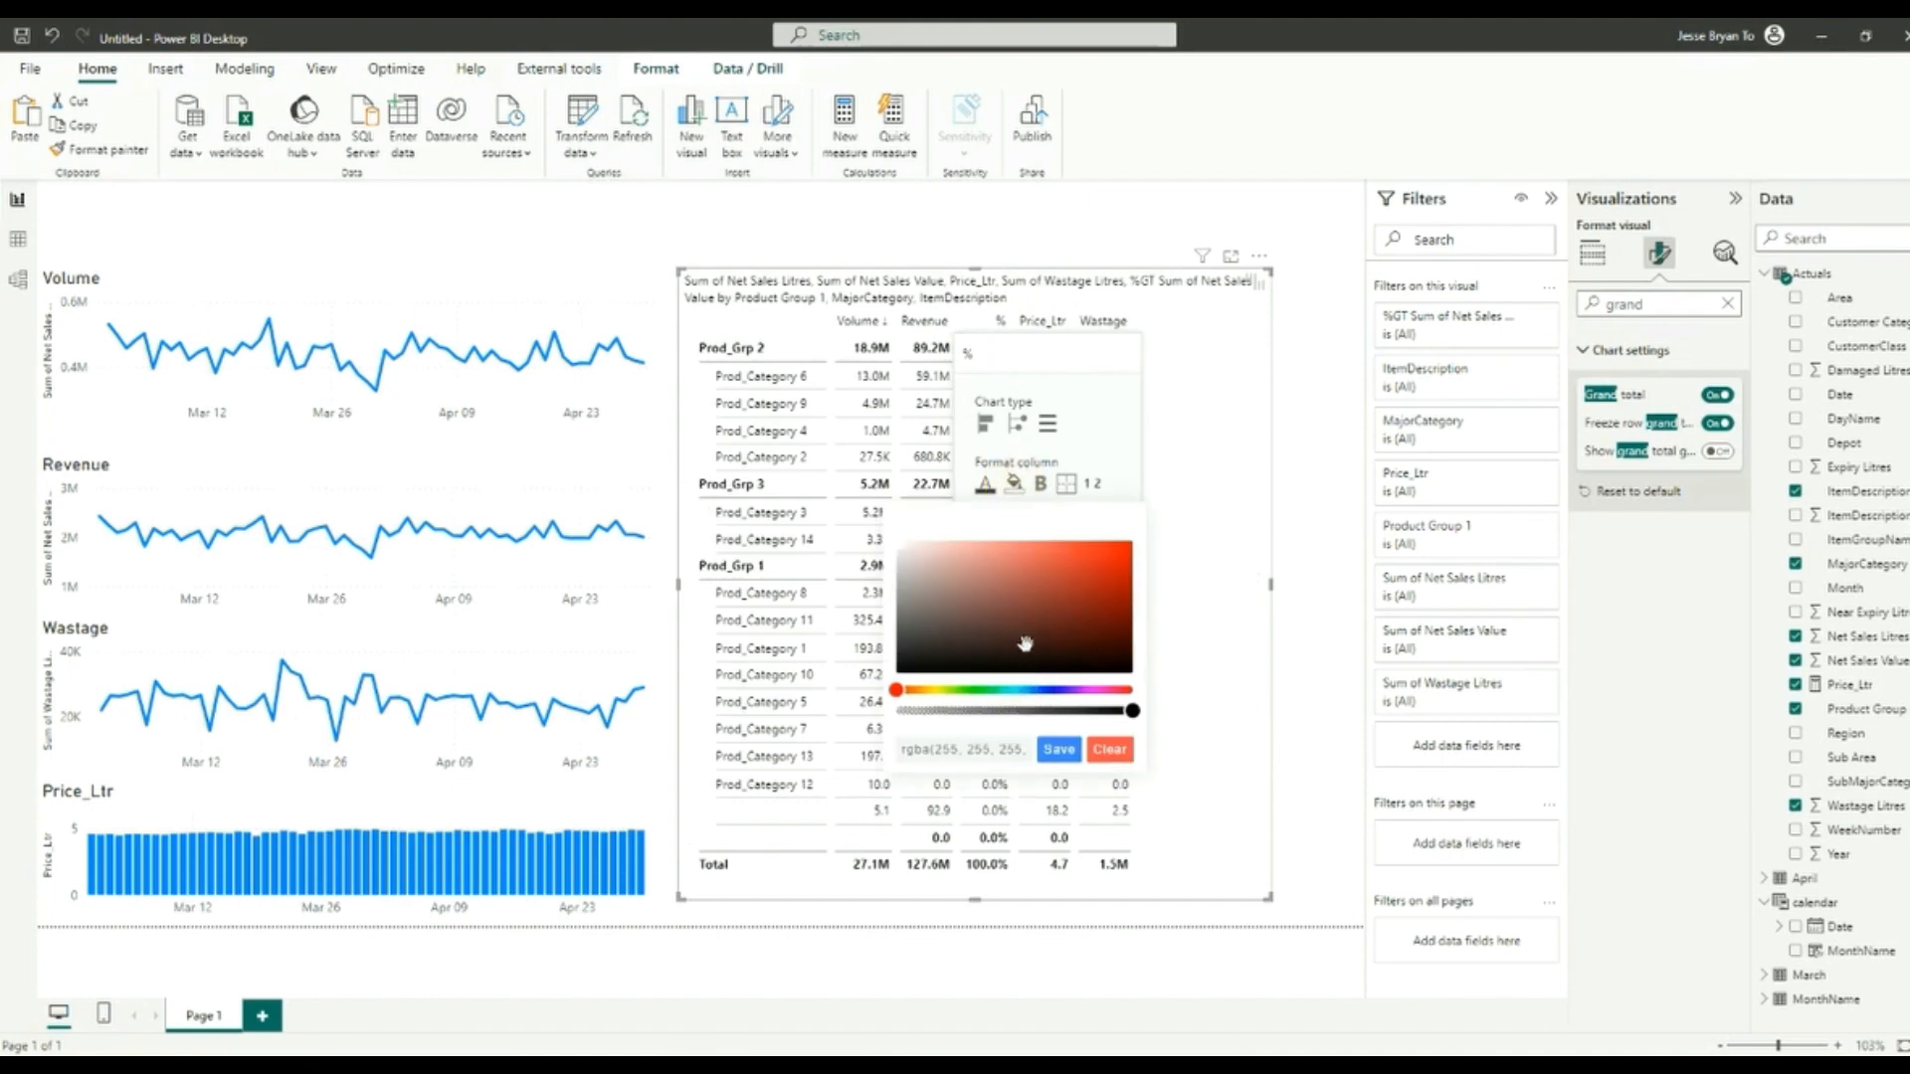
{"action": "left_click", "coordinate": [1036, 688]}
{"action": "left_click", "coordinate": [991, 560]}
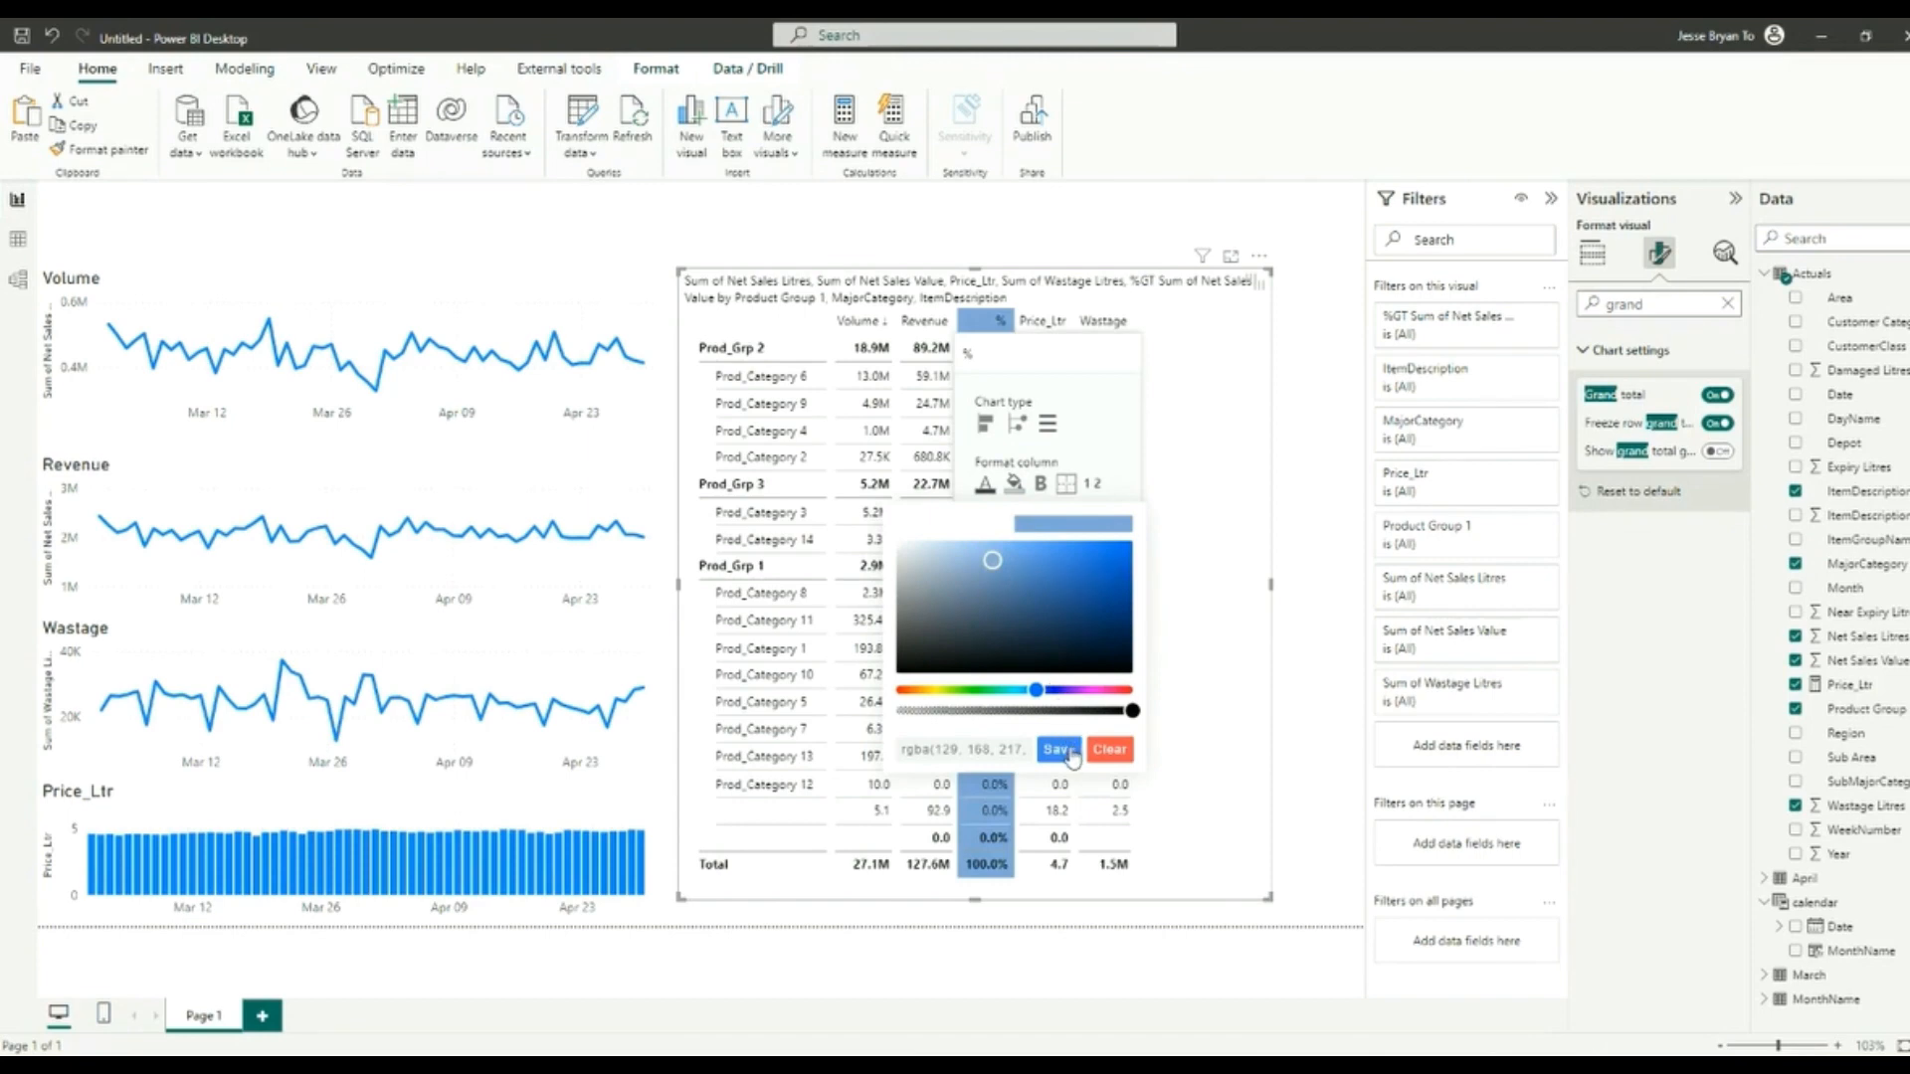
{"action": "left_click", "coordinate": [946, 550]}
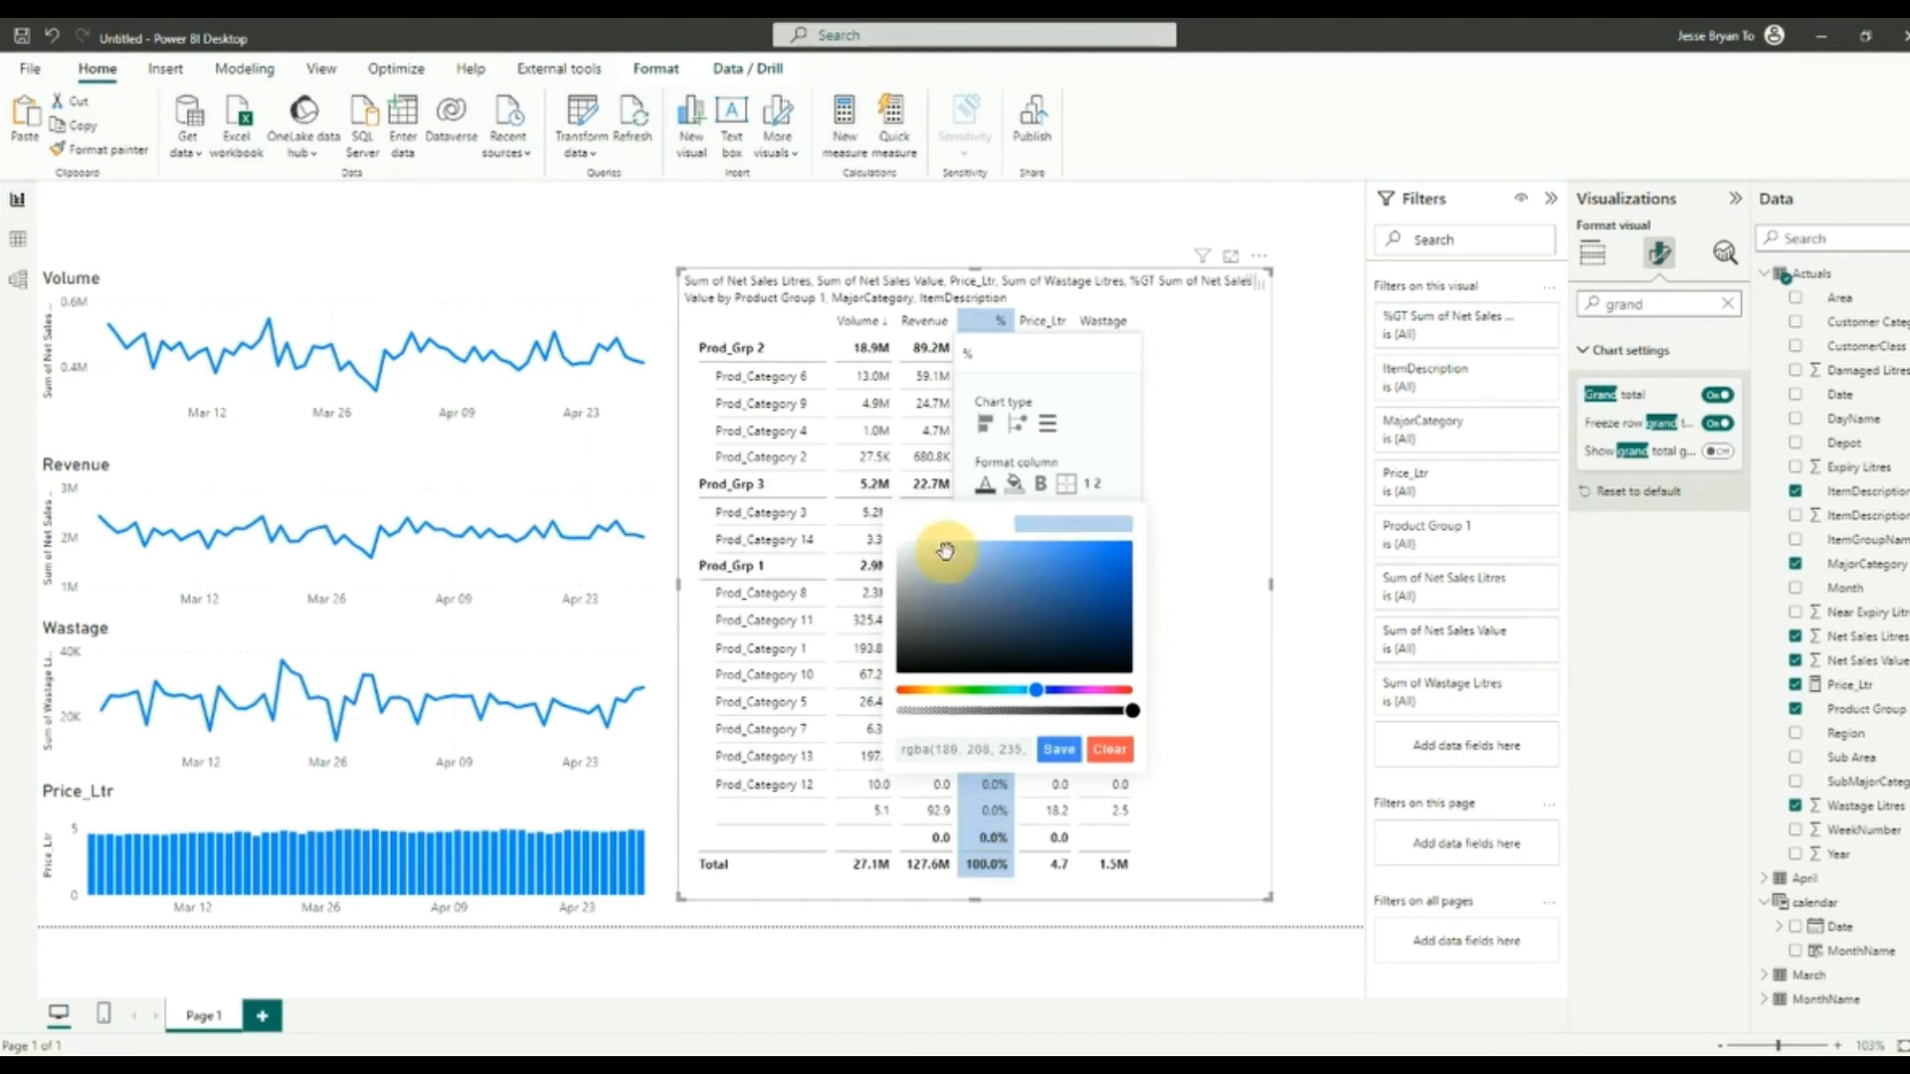
{"action": "left_click", "coordinate": [1057, 749]}
{"action": "left_click", "coordinate": [1132, 236]}
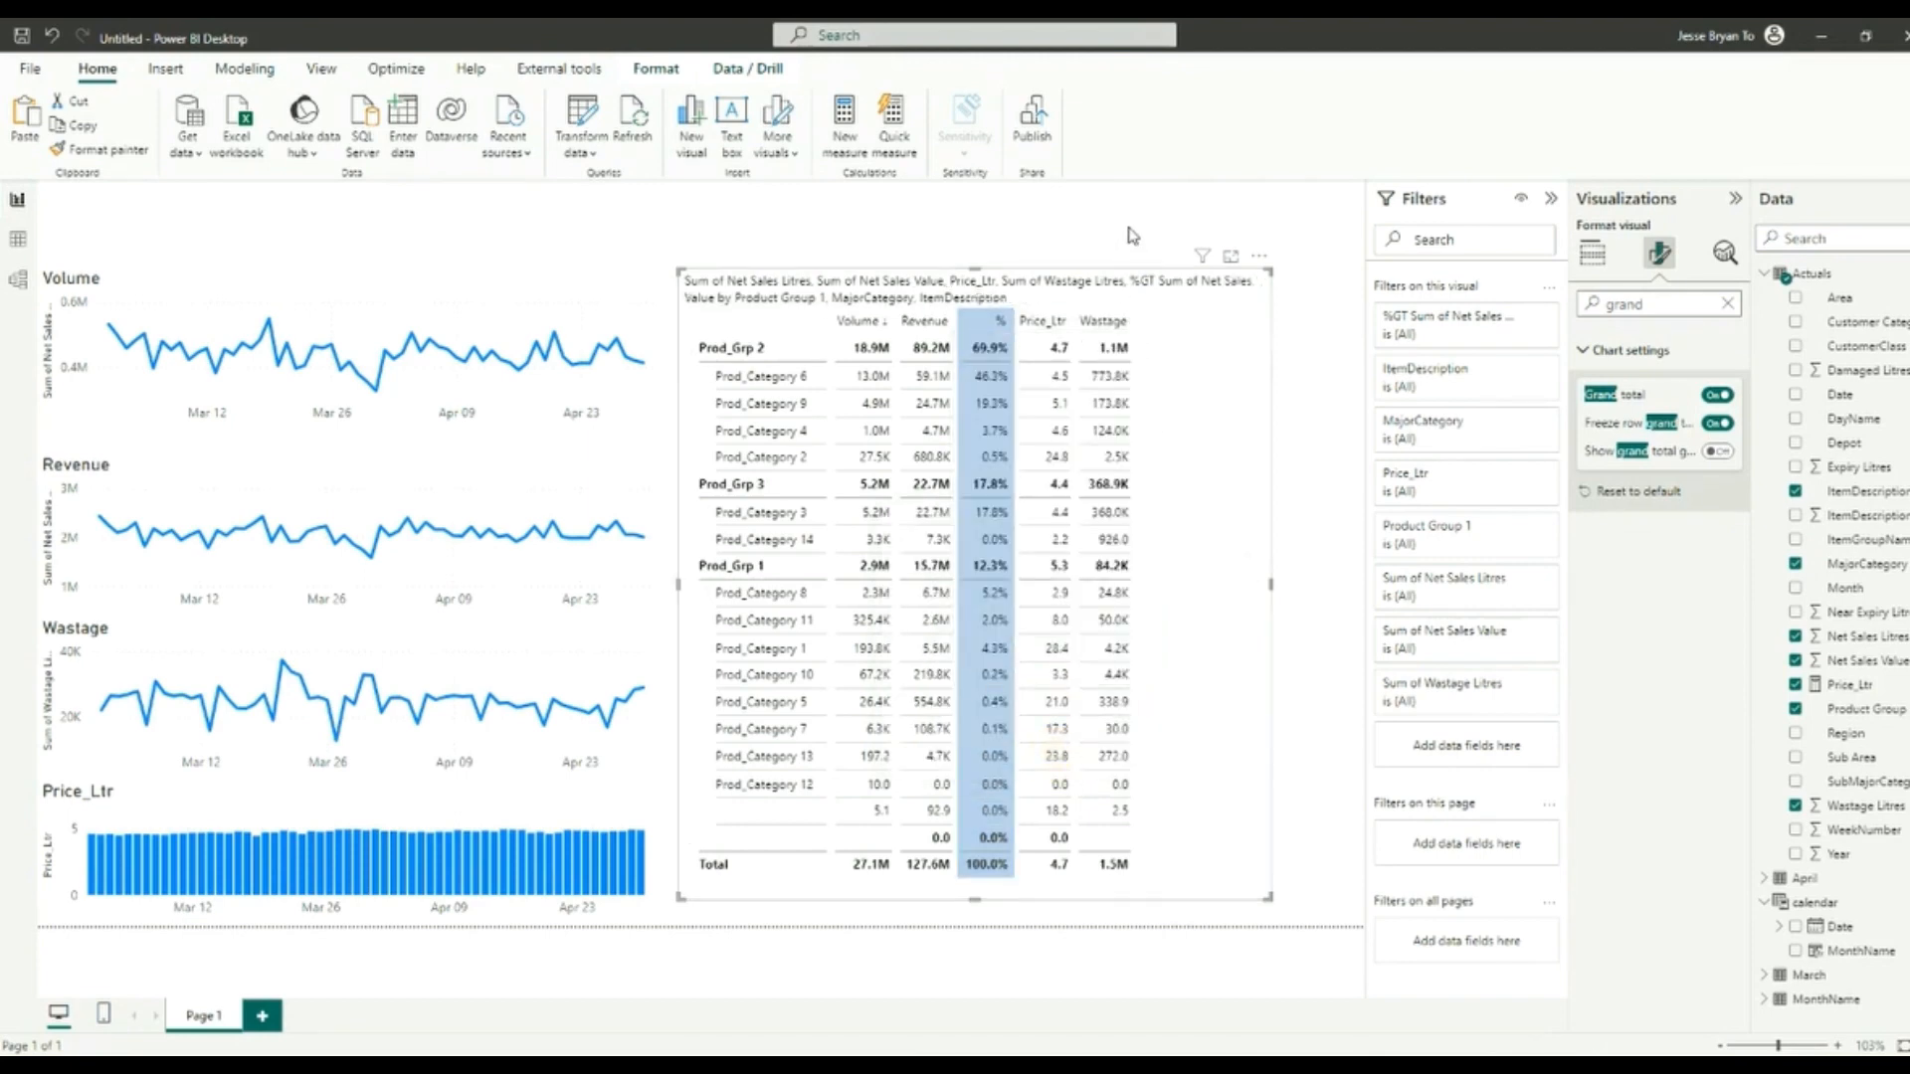
Step: Turn off the Zebra BI table's title
{"action": "left_click", "coordinate": [1593, 253]}
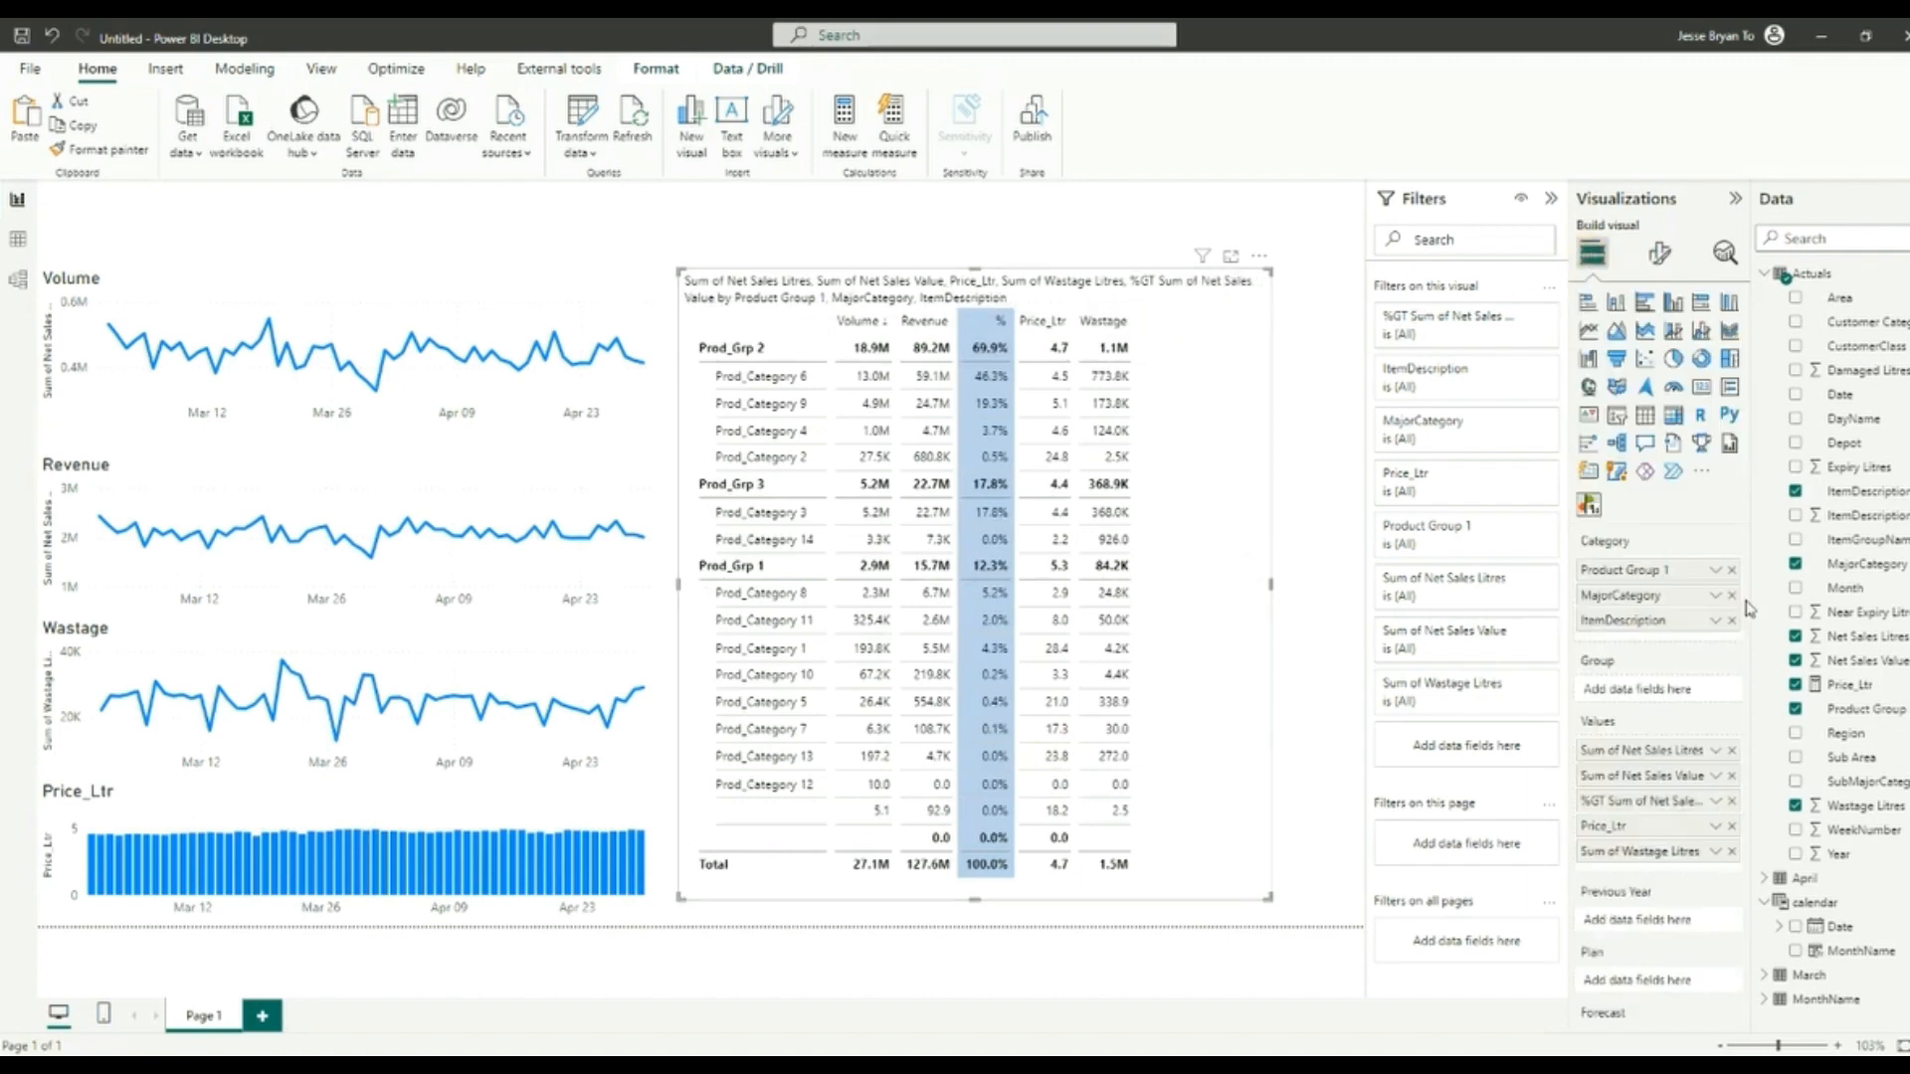
{"action": "left_click", "coordinate": [1659, 253]}
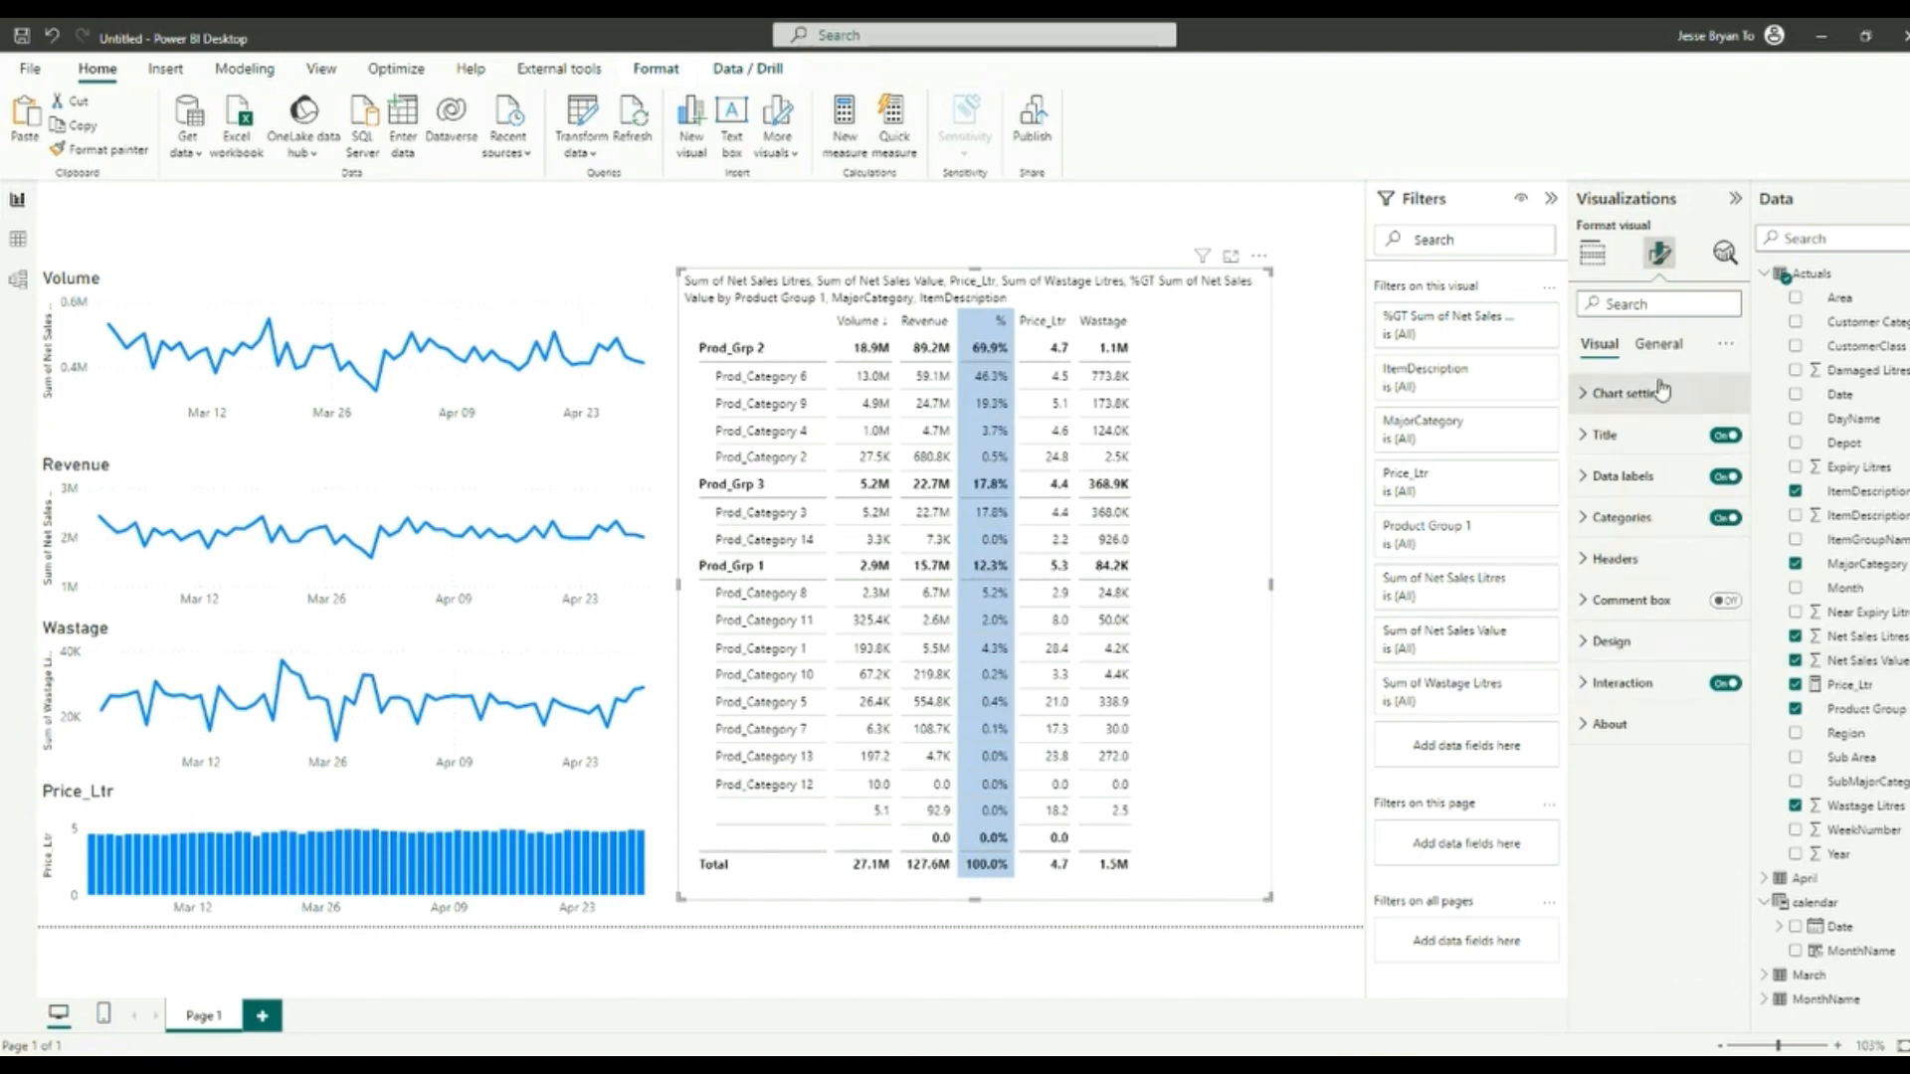
{"action": "left_click", "coordinate": [1658, 345]}
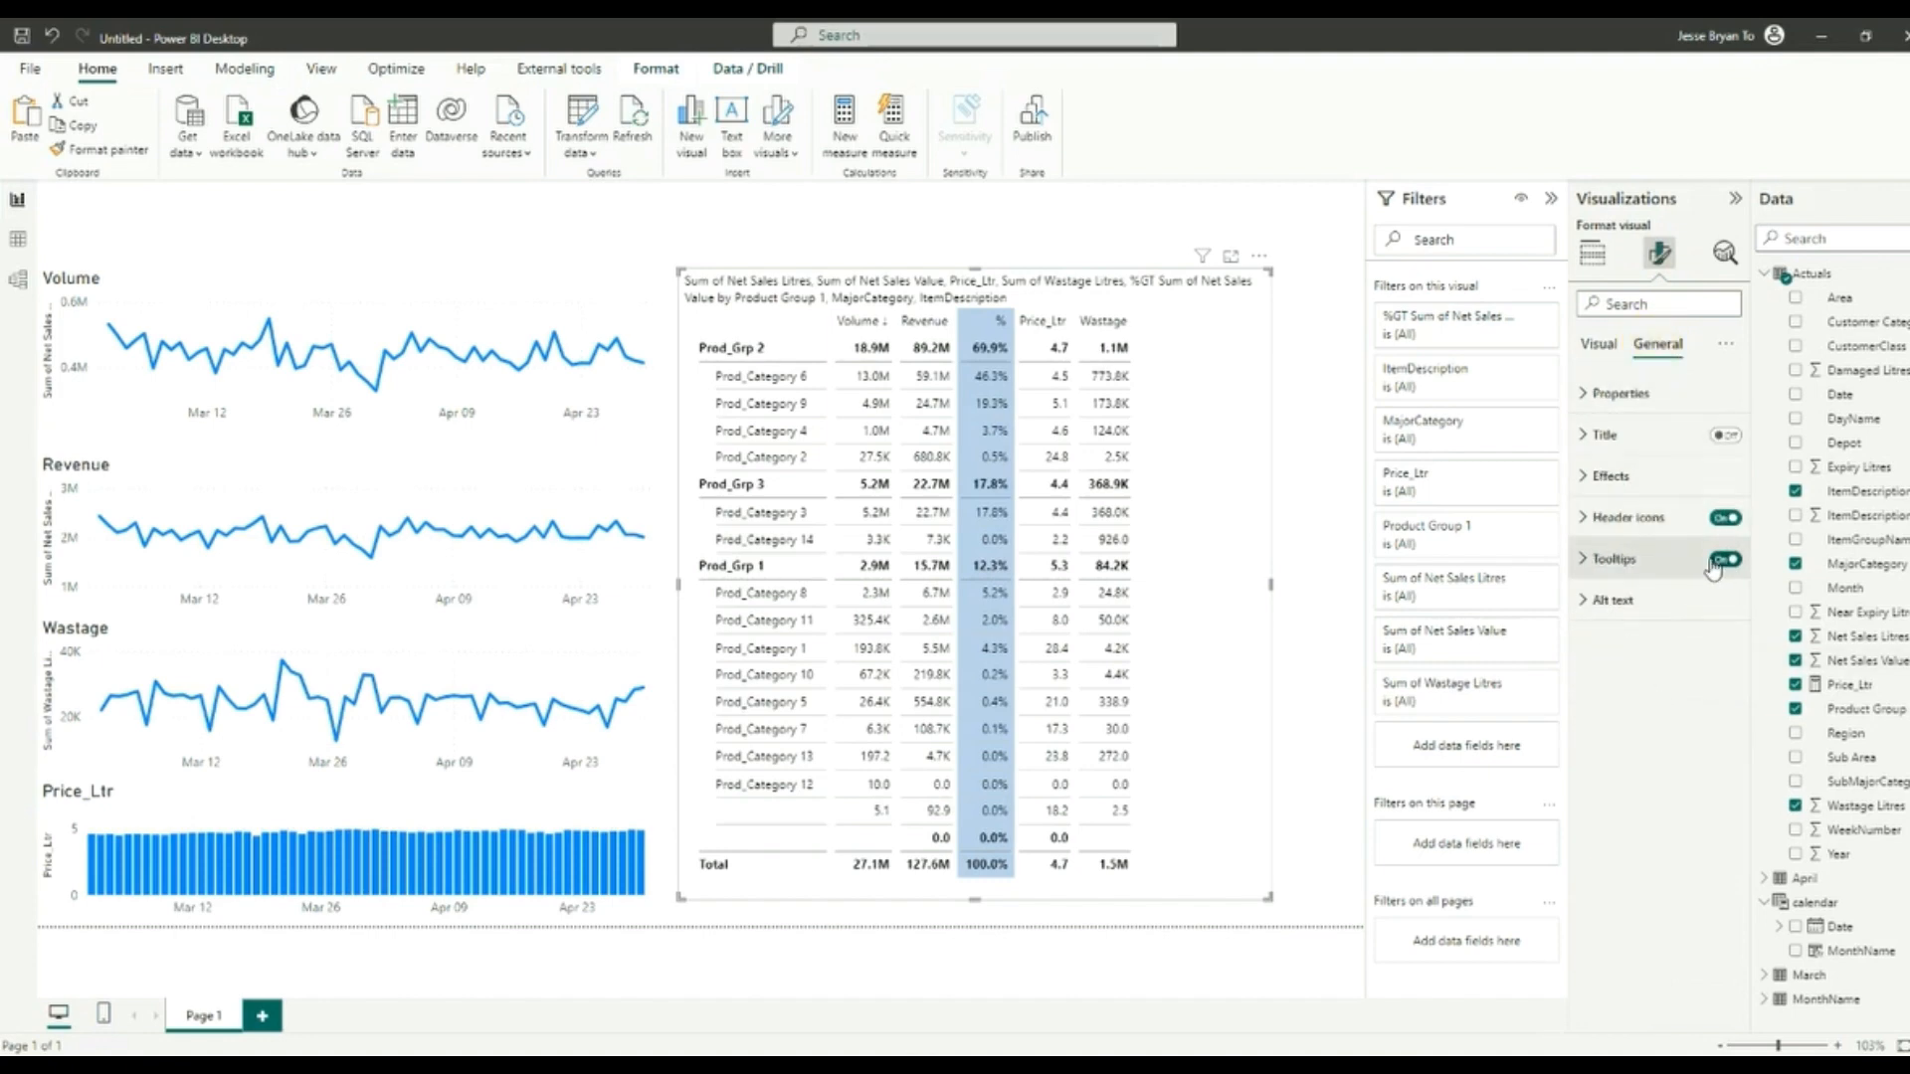
{"action": "left_click", "coordinate": [1604, 346]}
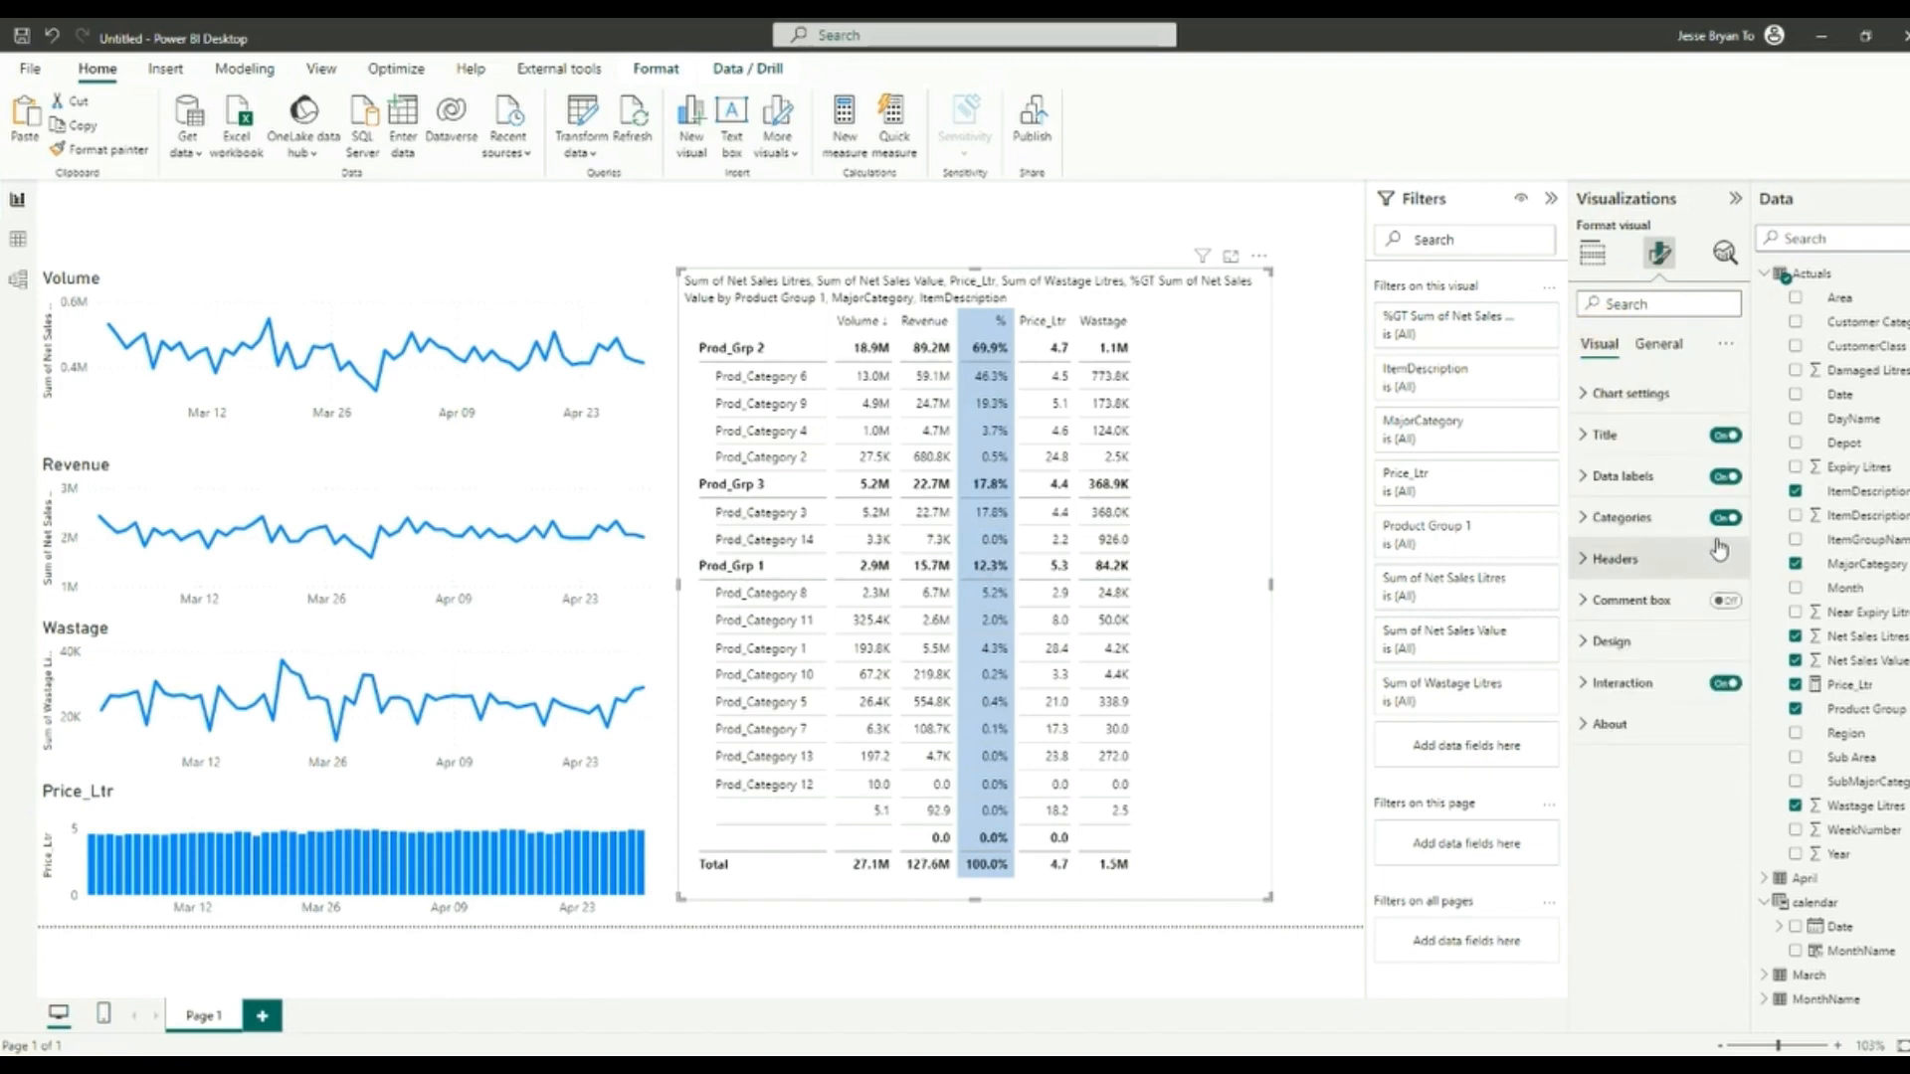
{"action": "left_click", "coordinate": [1721, 437]}
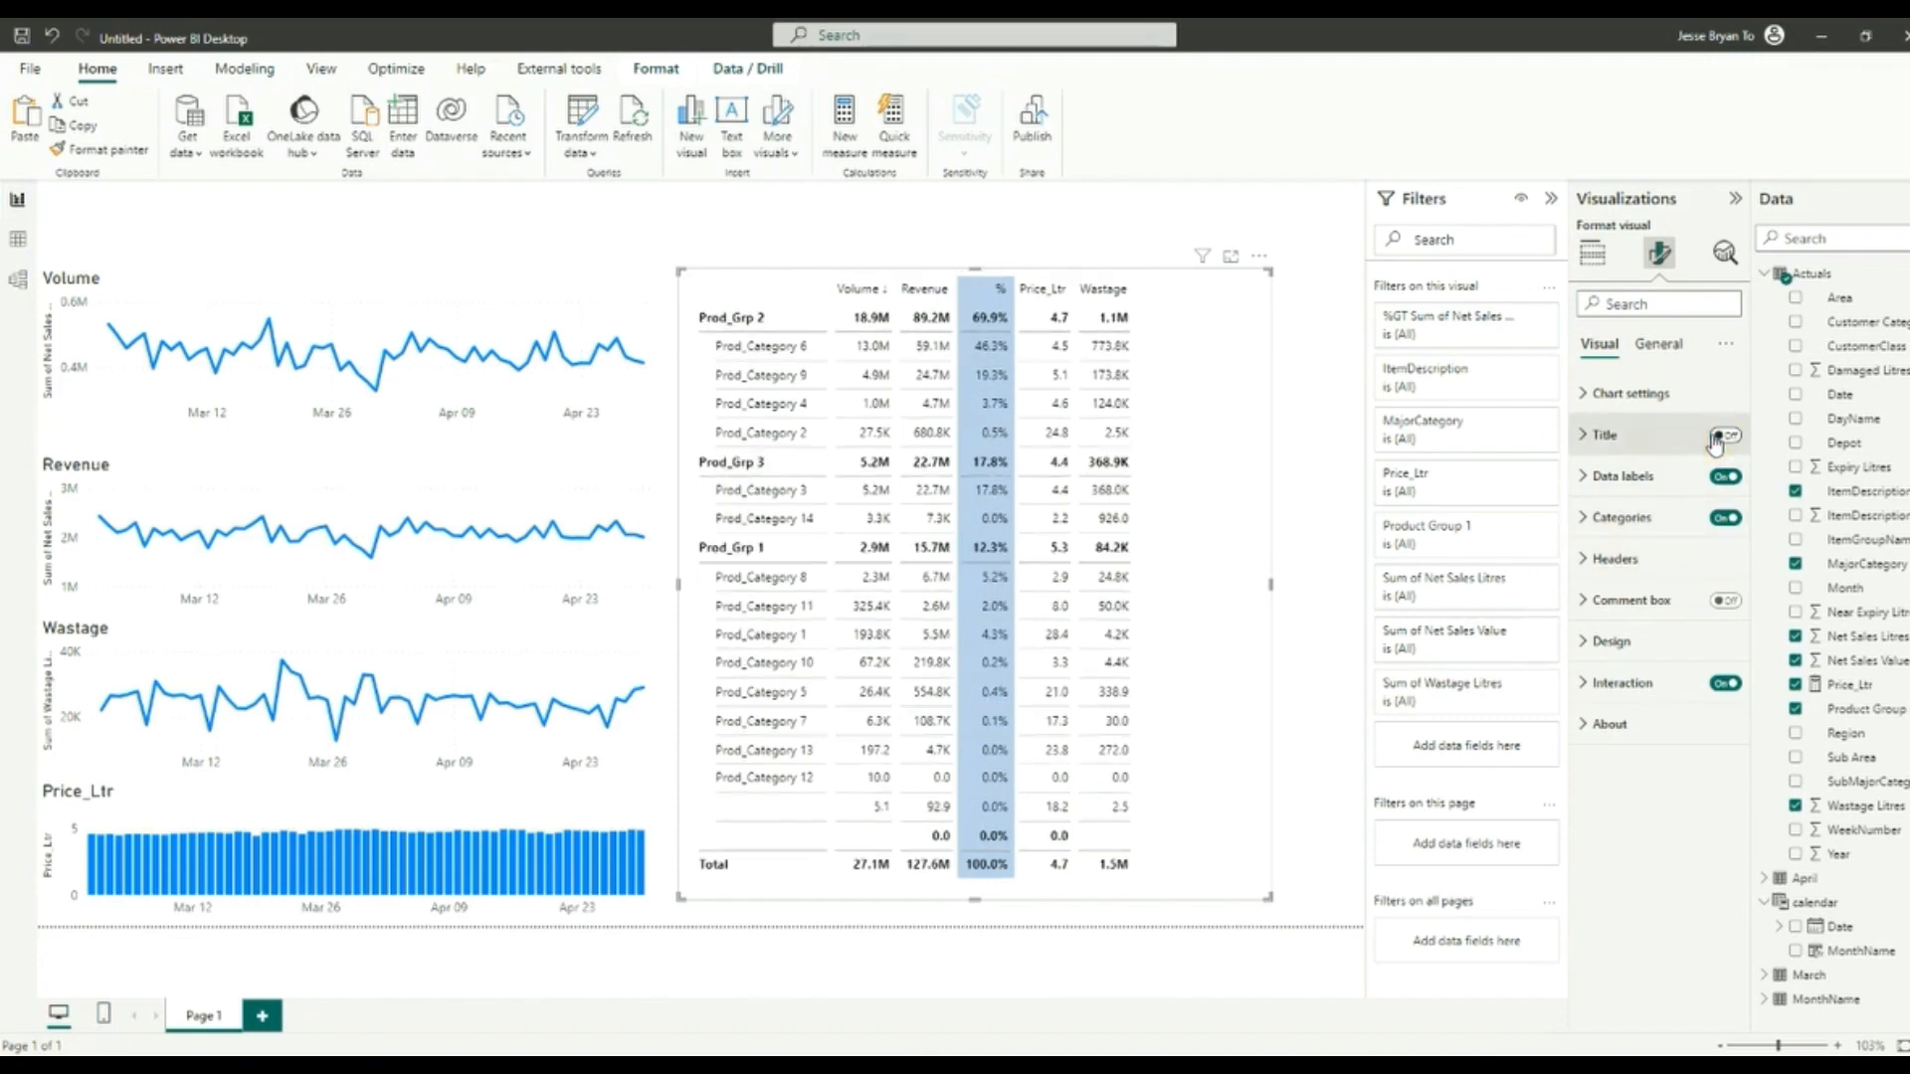
Step: Examine the slicer layout of the Lecture Draft report and return to the untitled report
{"action": "left_click", "coordinate": [1020, 223]}
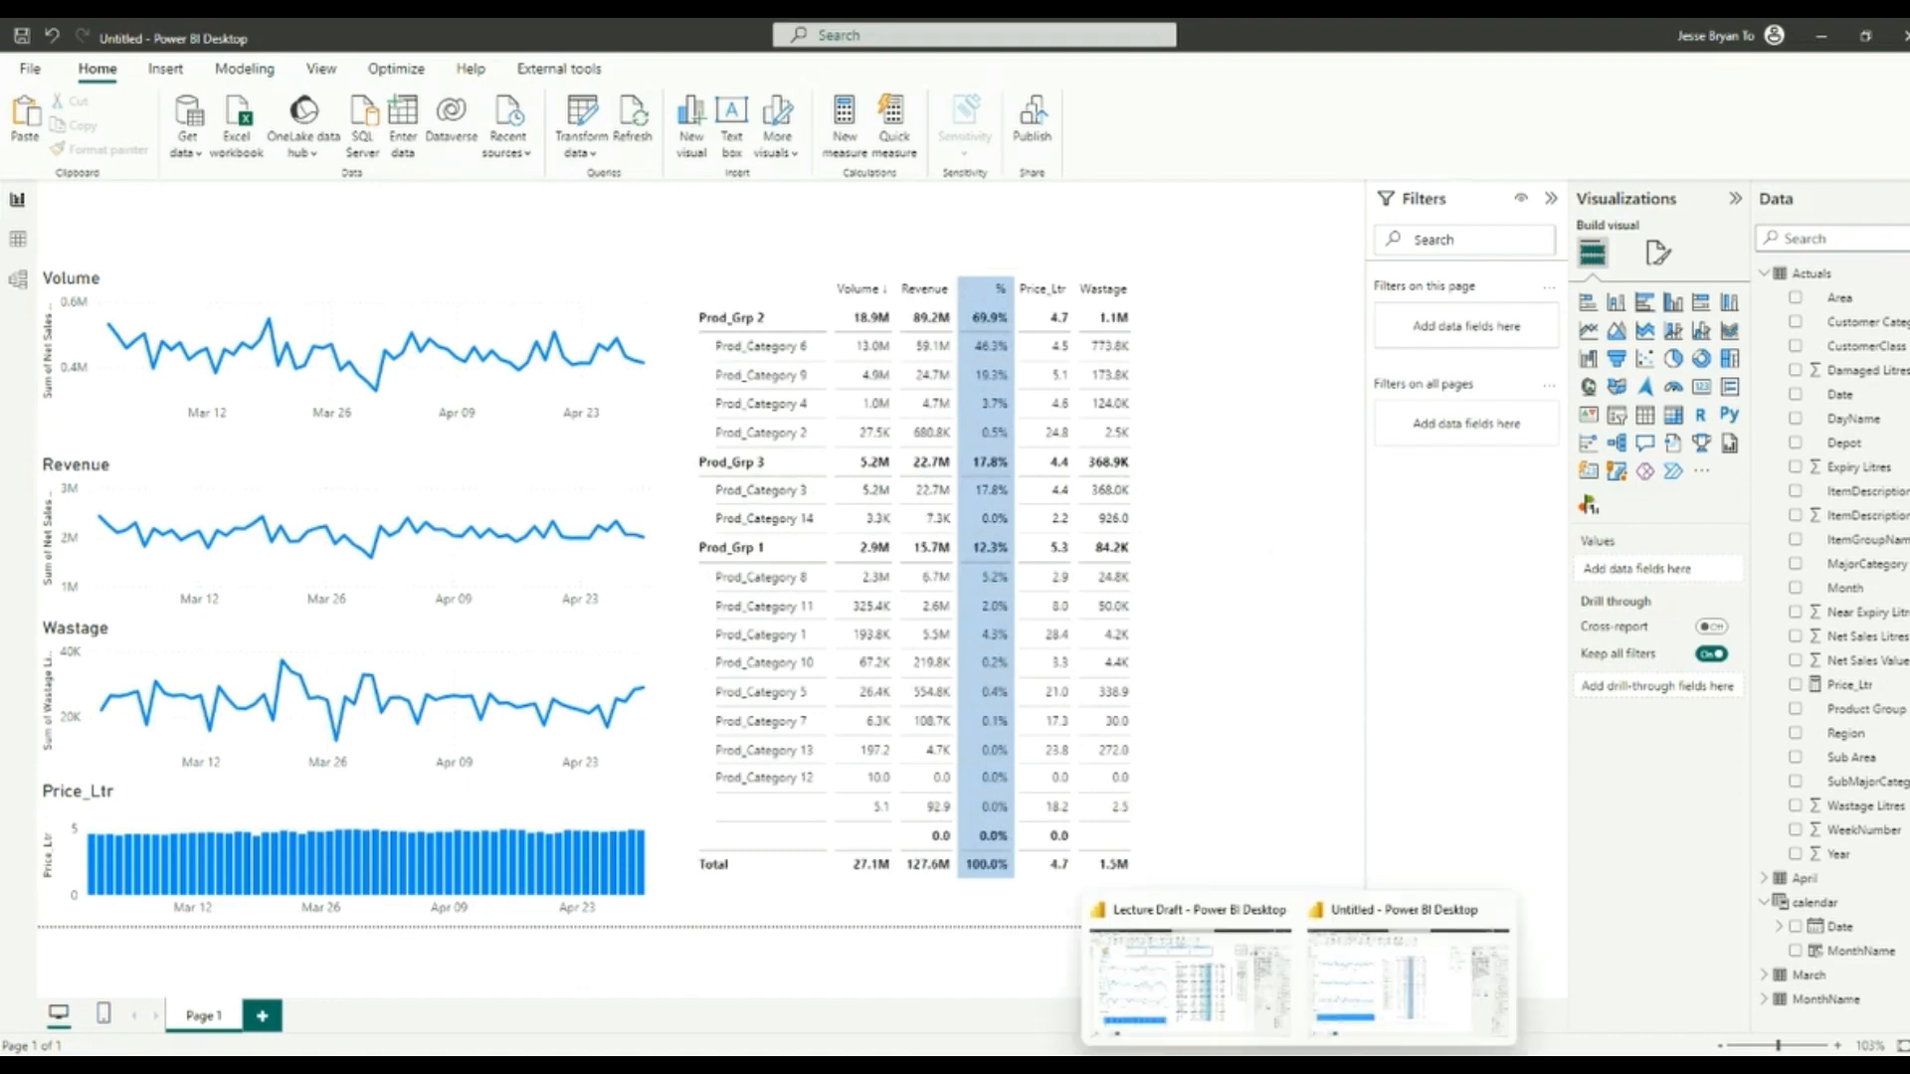
{"action": "left_click", "coordinate": [1214, 995]}
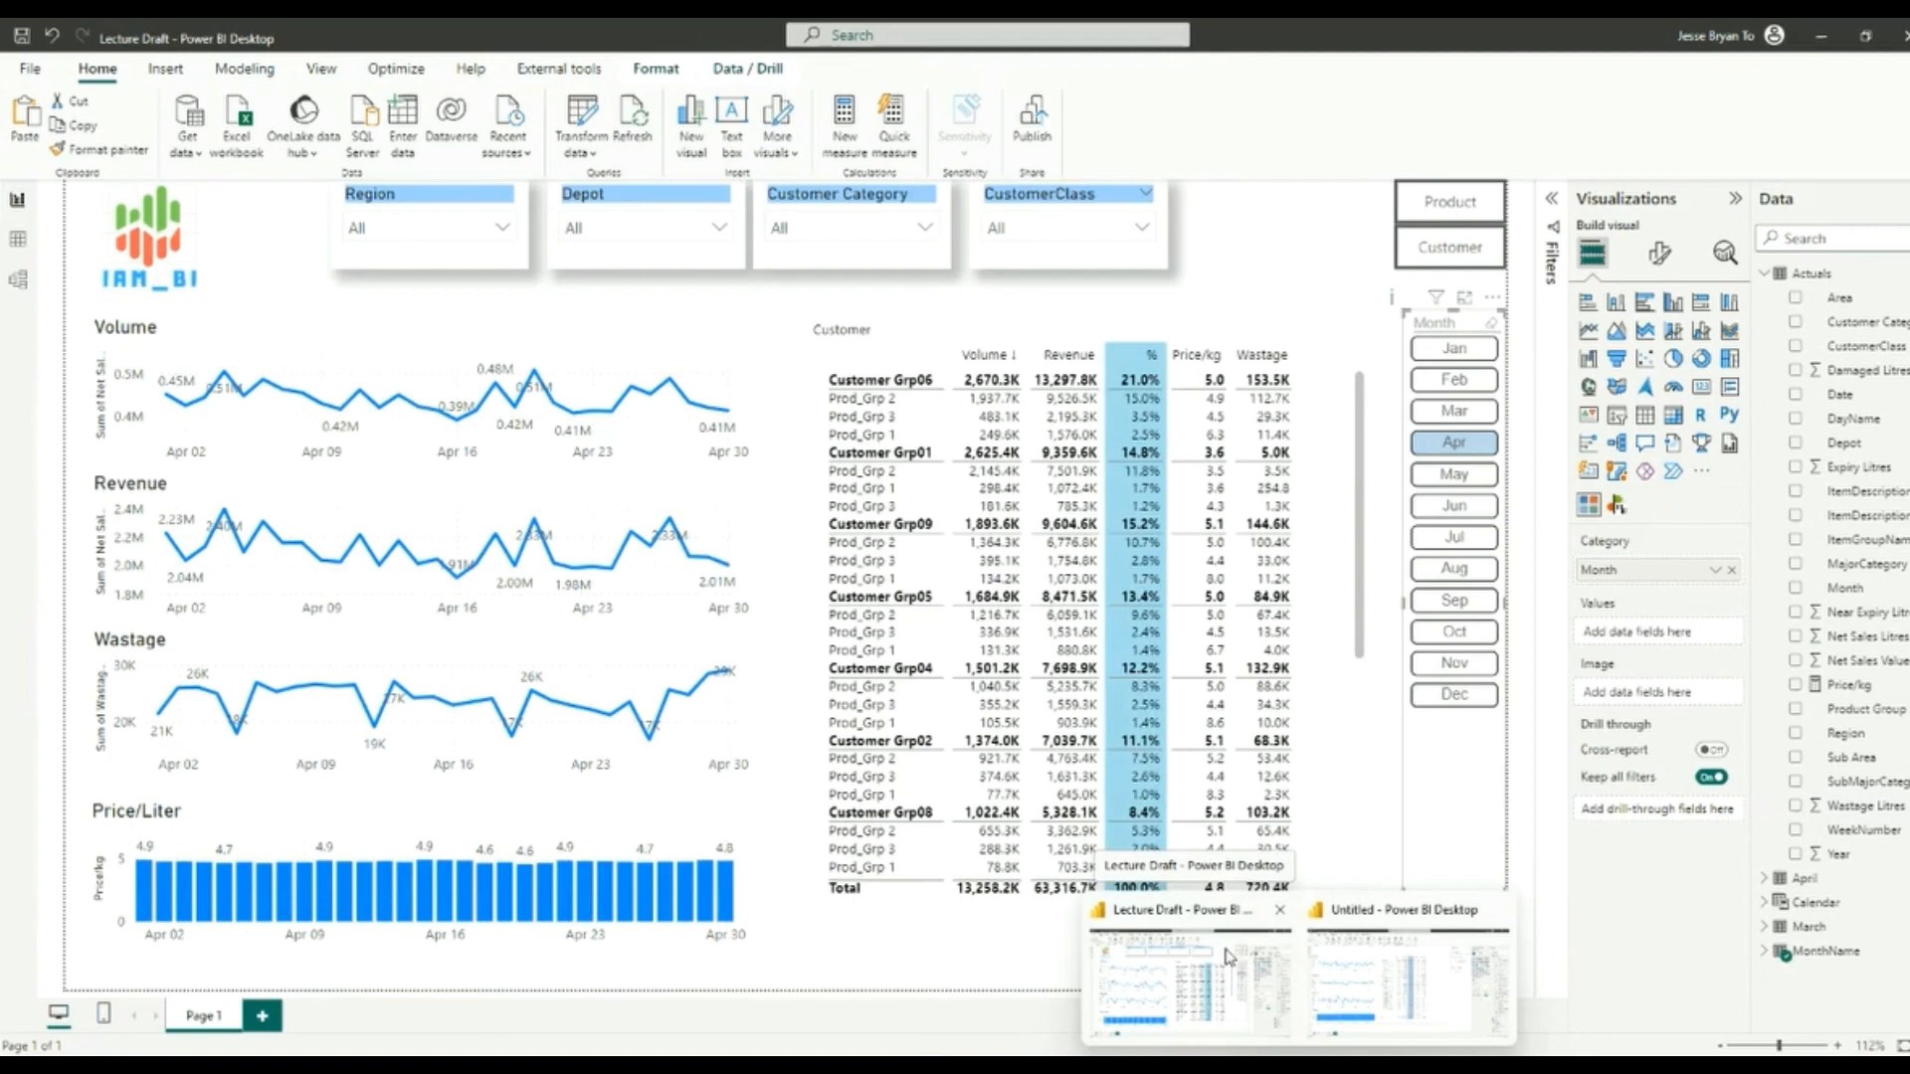
{"action": "left_click", "coordinate": [1392, 915]}
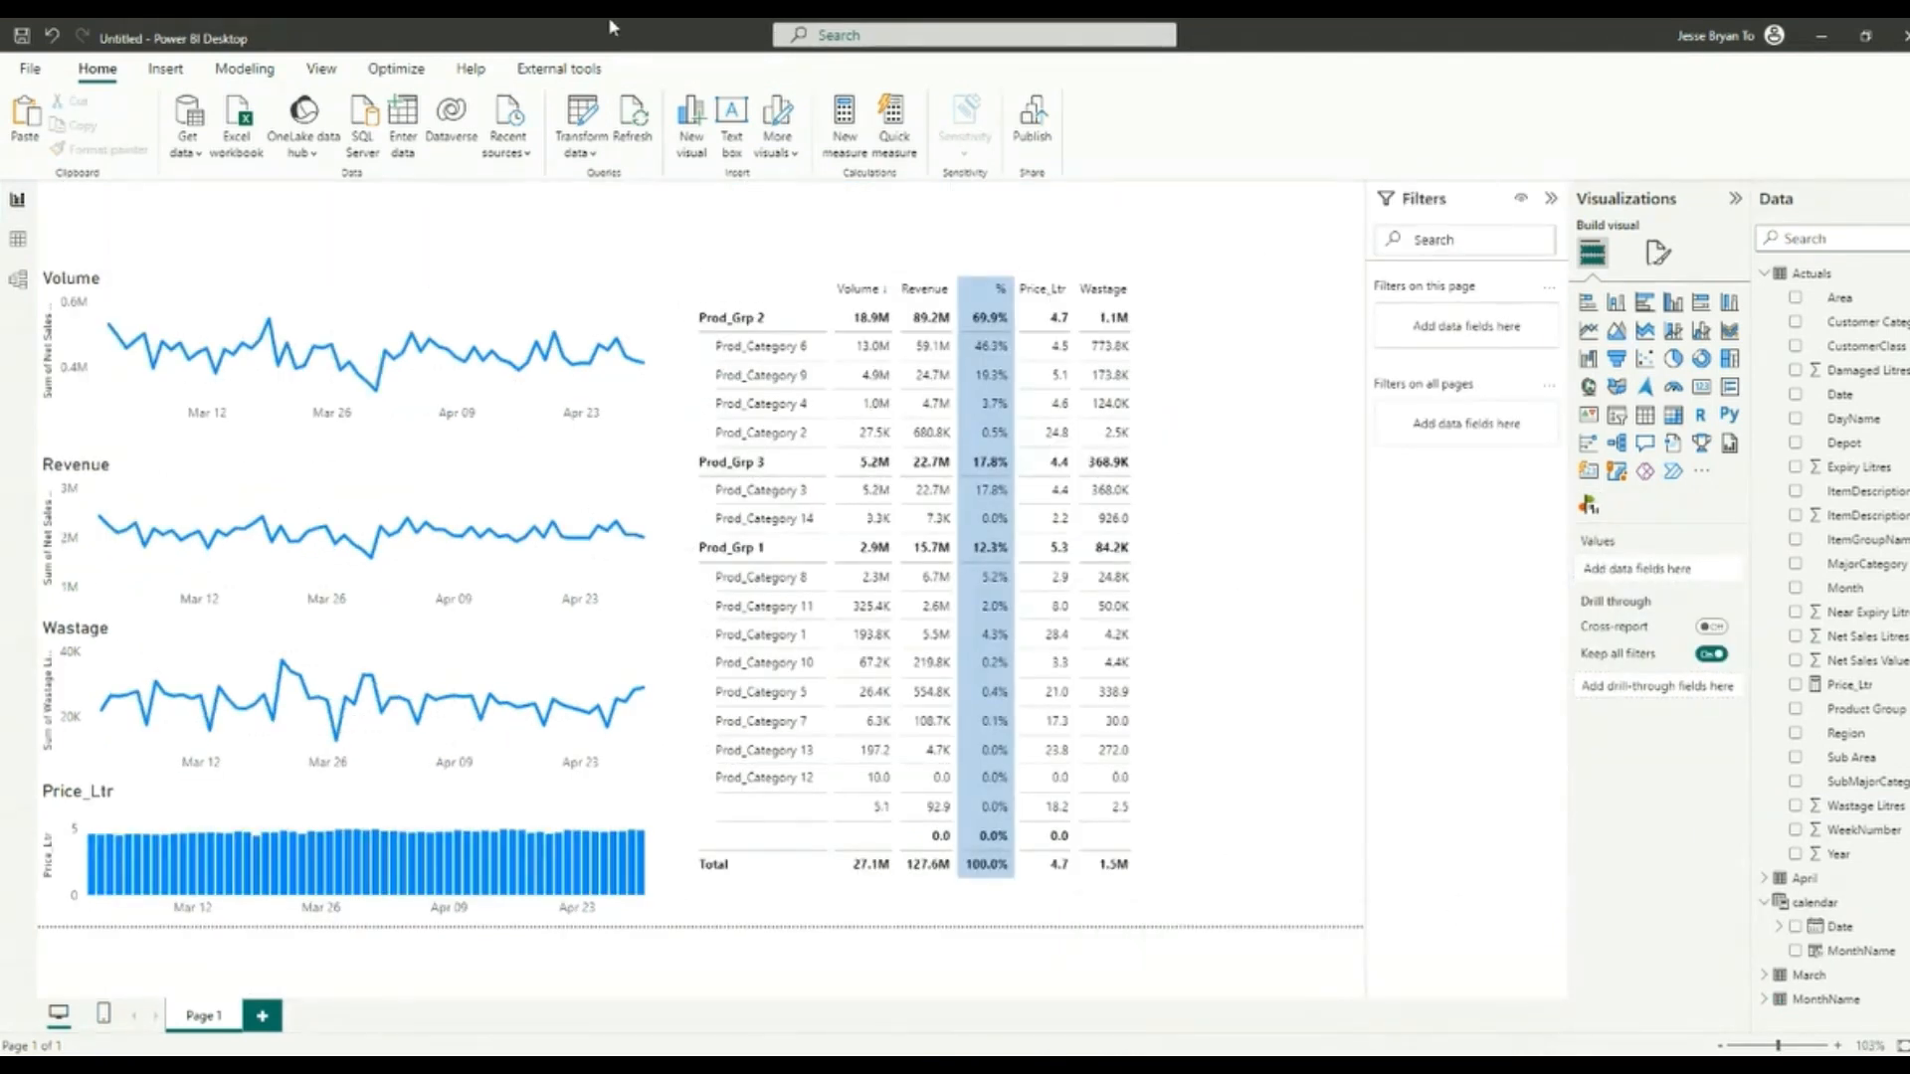
Step: Add a small Region slicer above the Volume chart
{"action": "left_click", "coordinate": [1619, 427]}
{"action": "left_click_drag", "start_coordinate": [347, 394], "coordinate": [459, 311]}
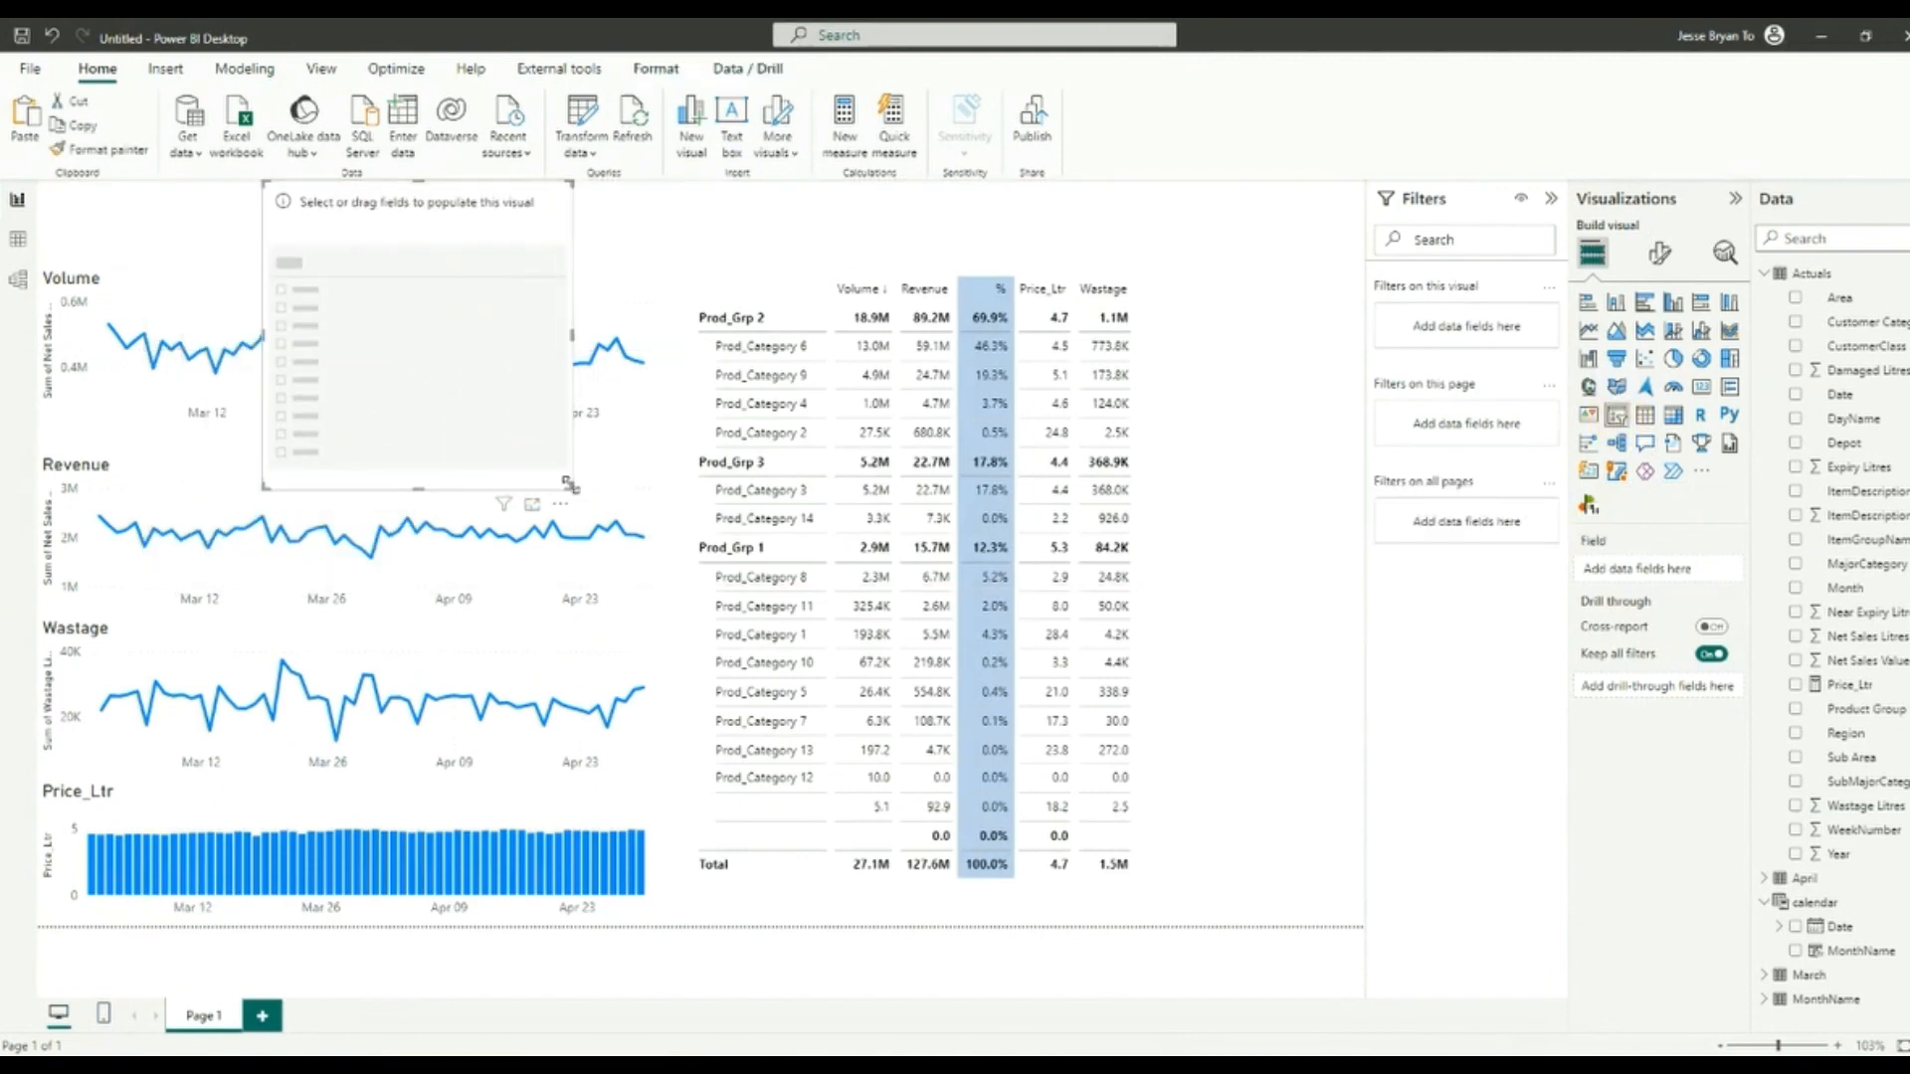
{"action": "left_click_drag", "start_coordinate": [569, 490], "coordinate": [500, 269]}
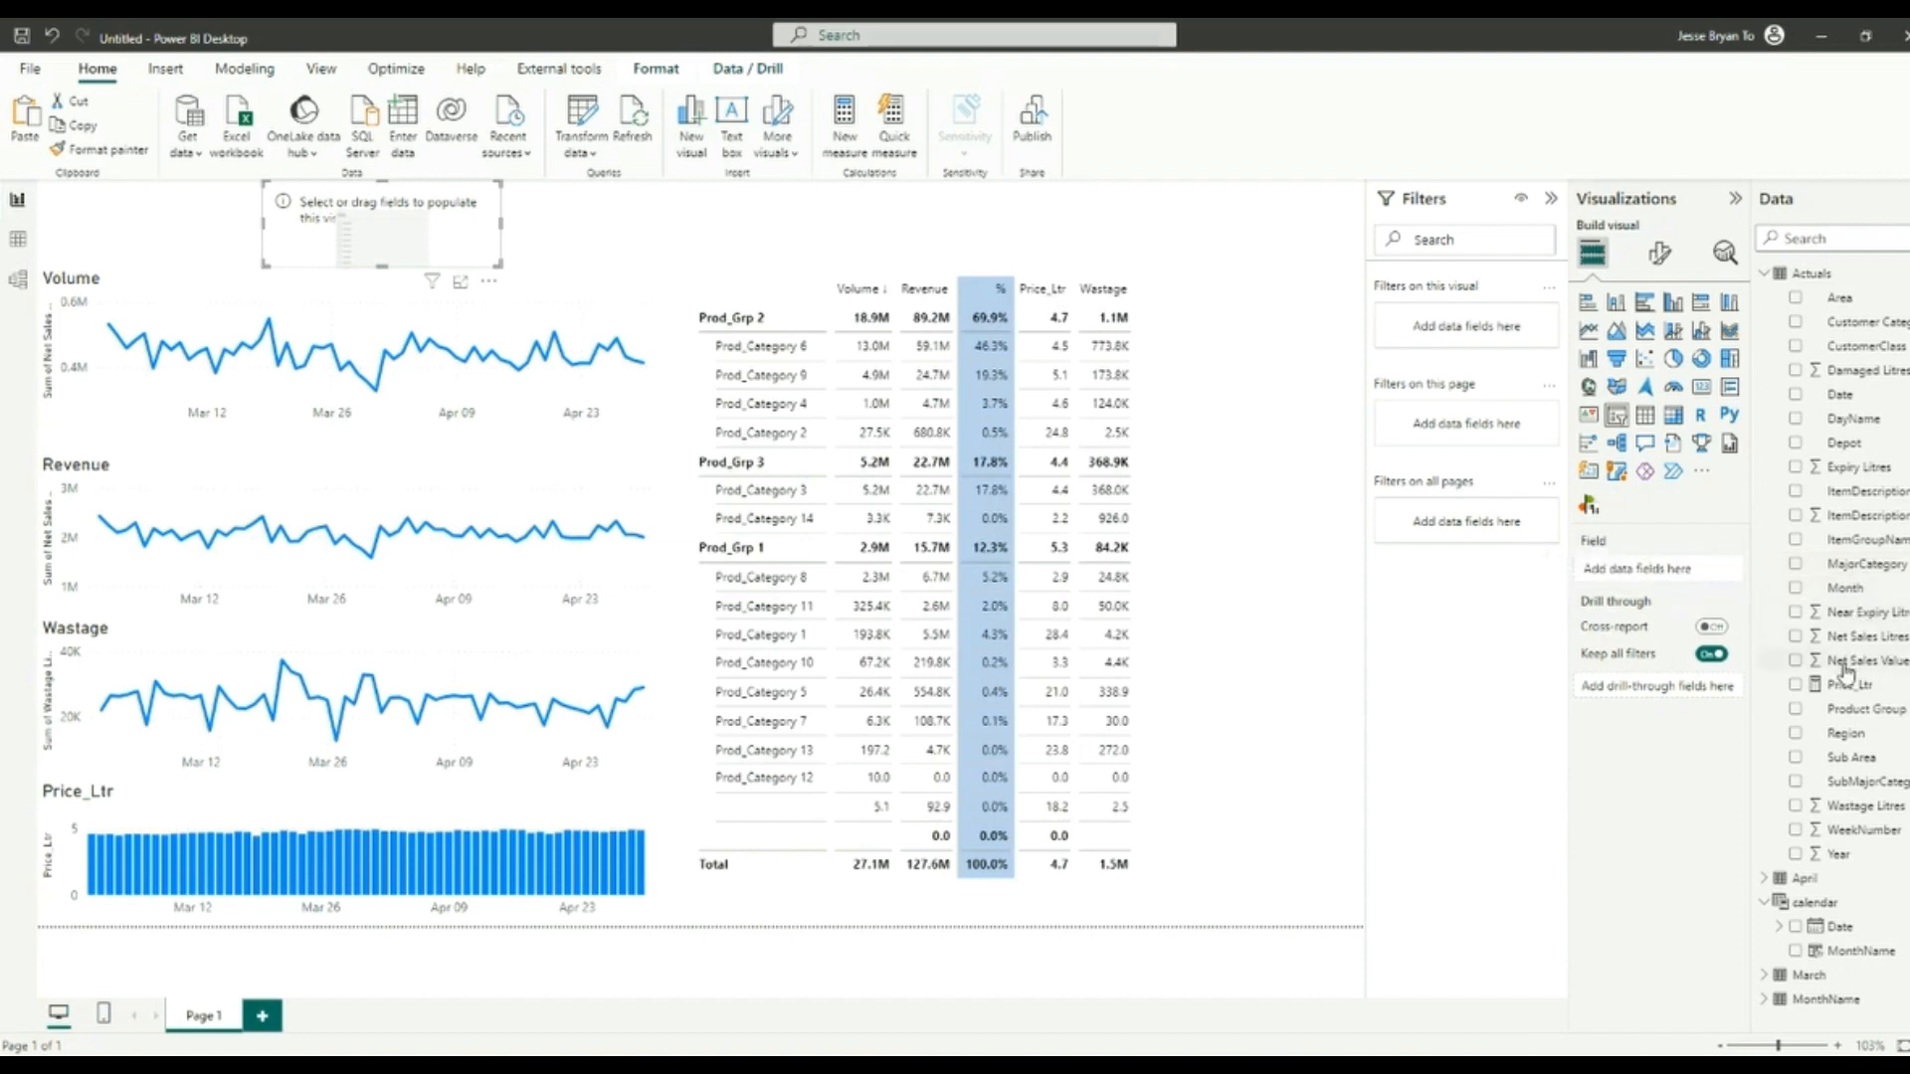
{"action": "left_click_drag", "start_coordinate": [1839, 749], "coordinate": [1663, 573]}
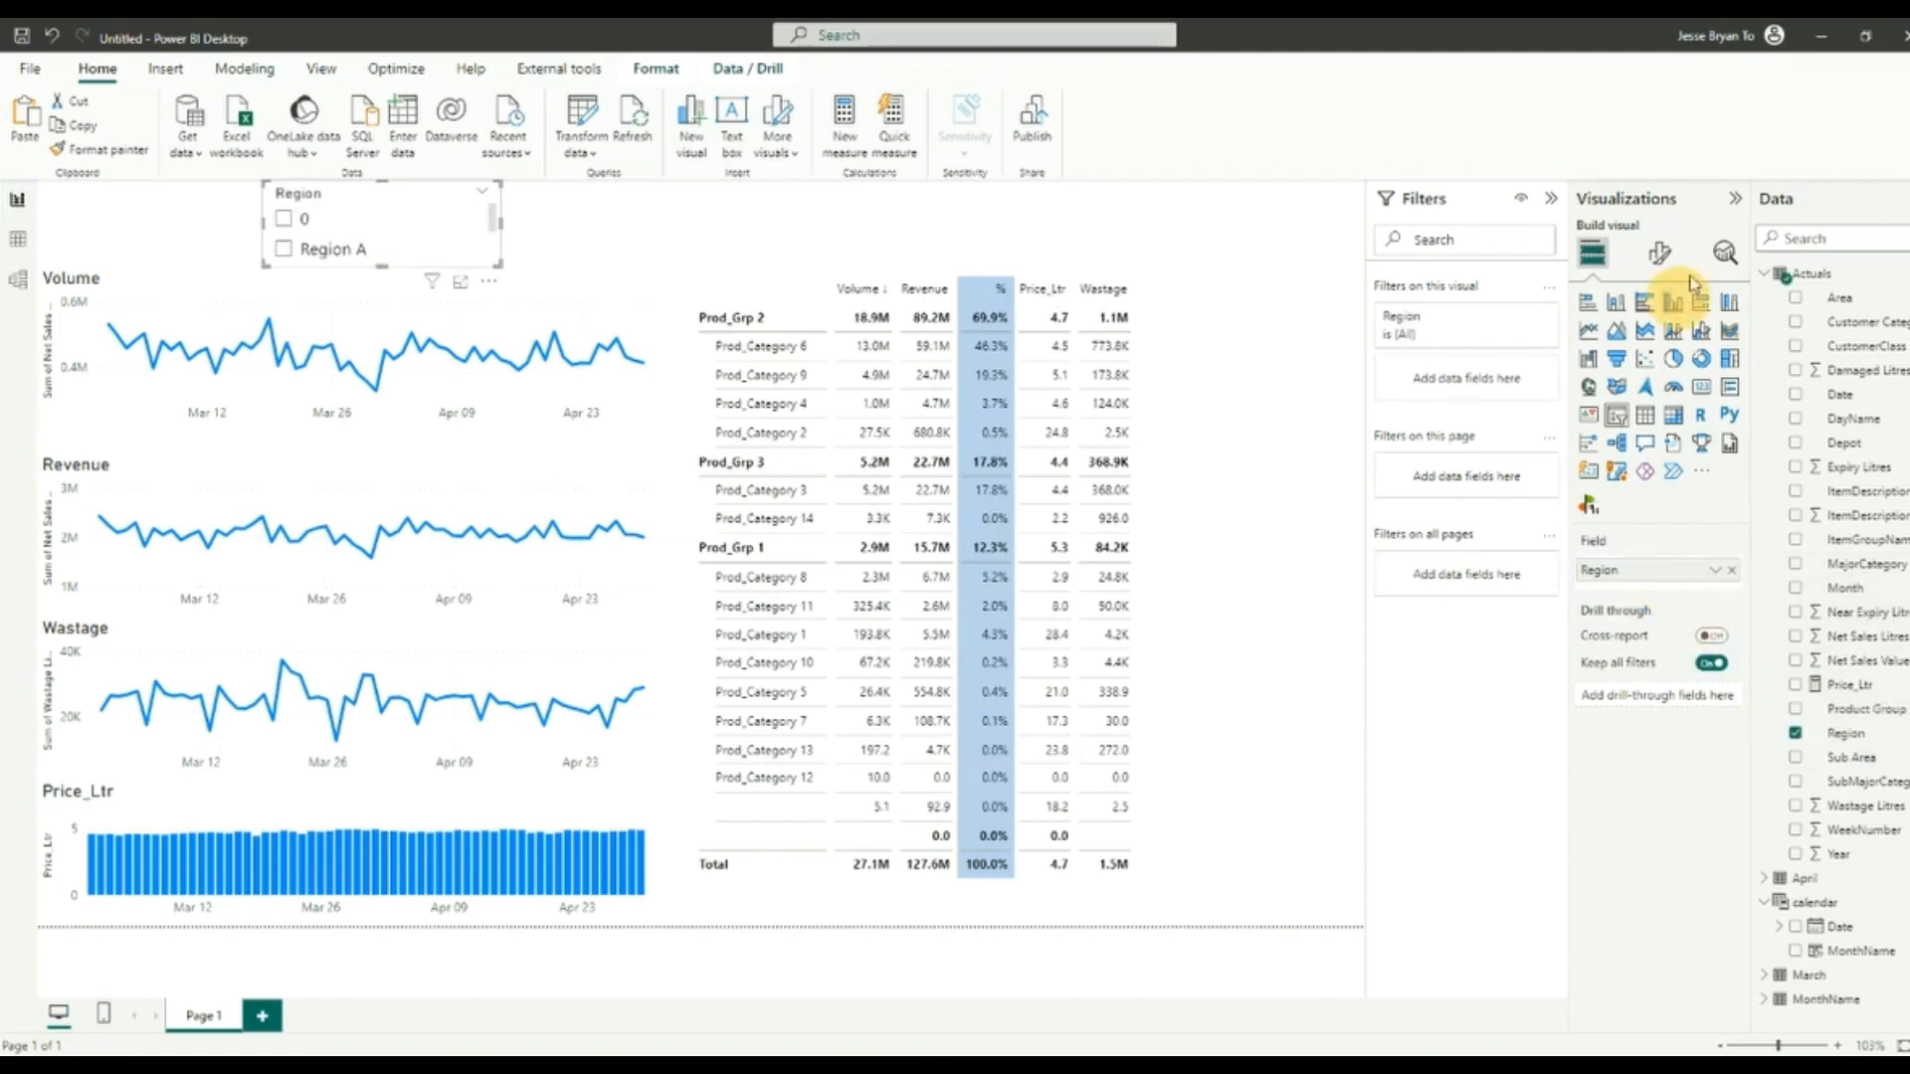
Step: Set the Region slicer's style to Dropdown, enable its Select all option and check the list of choices
{"action": "left_click", "coordinate": [1660, 254]}
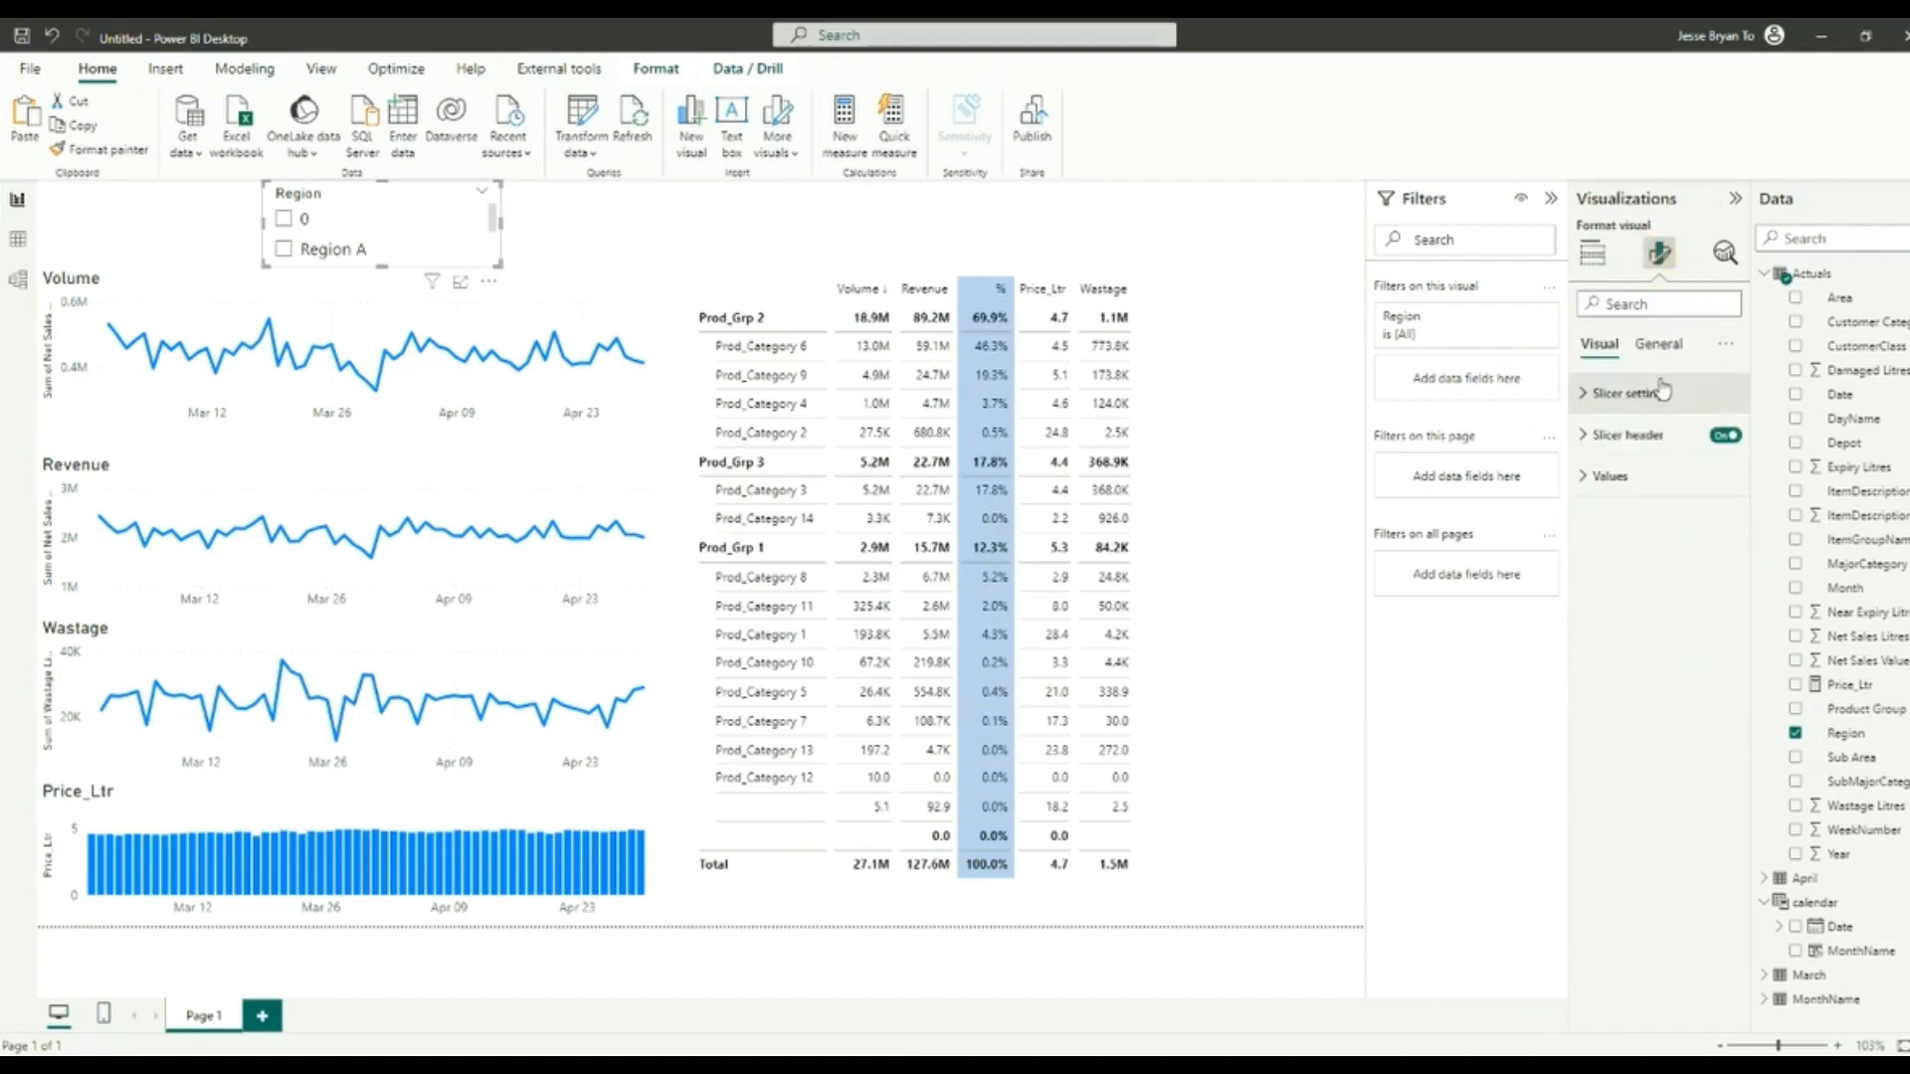
{"action": "left_click", "coordinate": [1632, 393]}
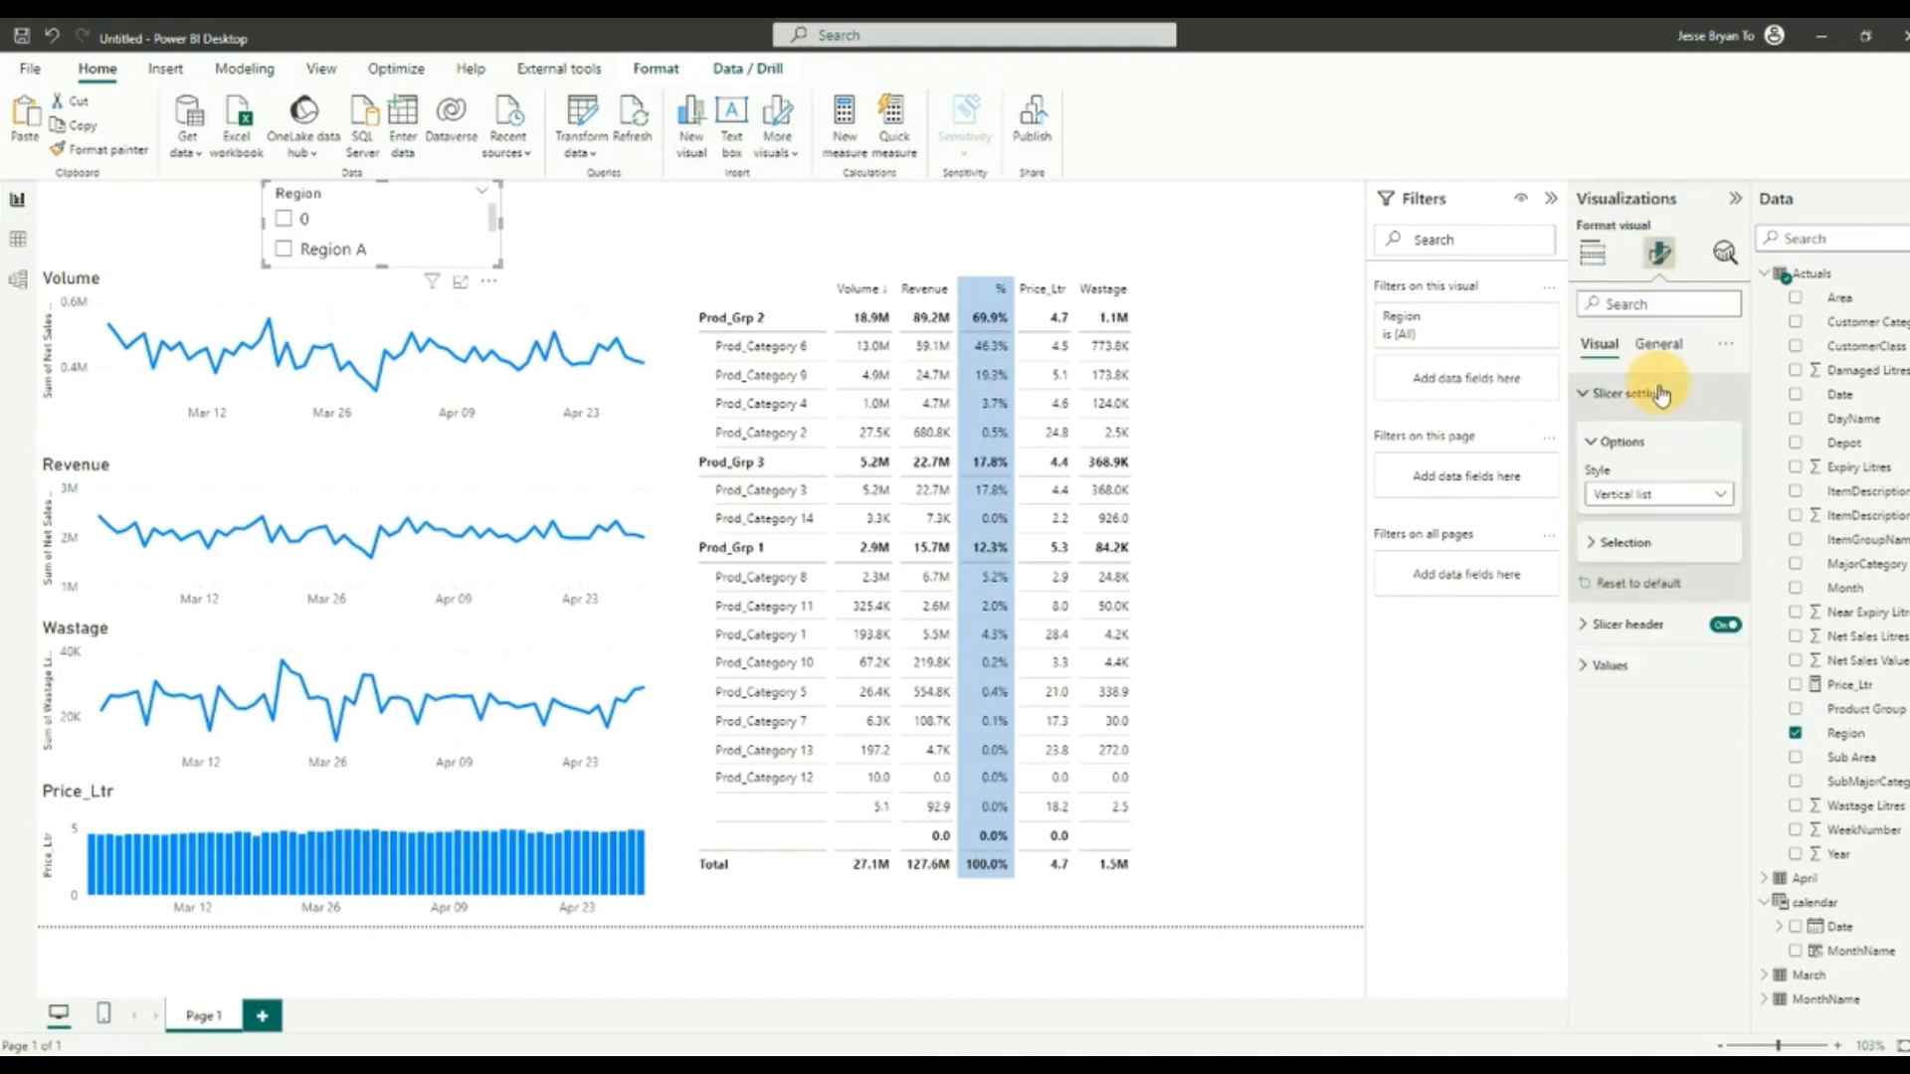
{"action": "left_click", "coordinate": [1677, 496]}
{"action": "left_click", "coordinate": [1621, 566]}
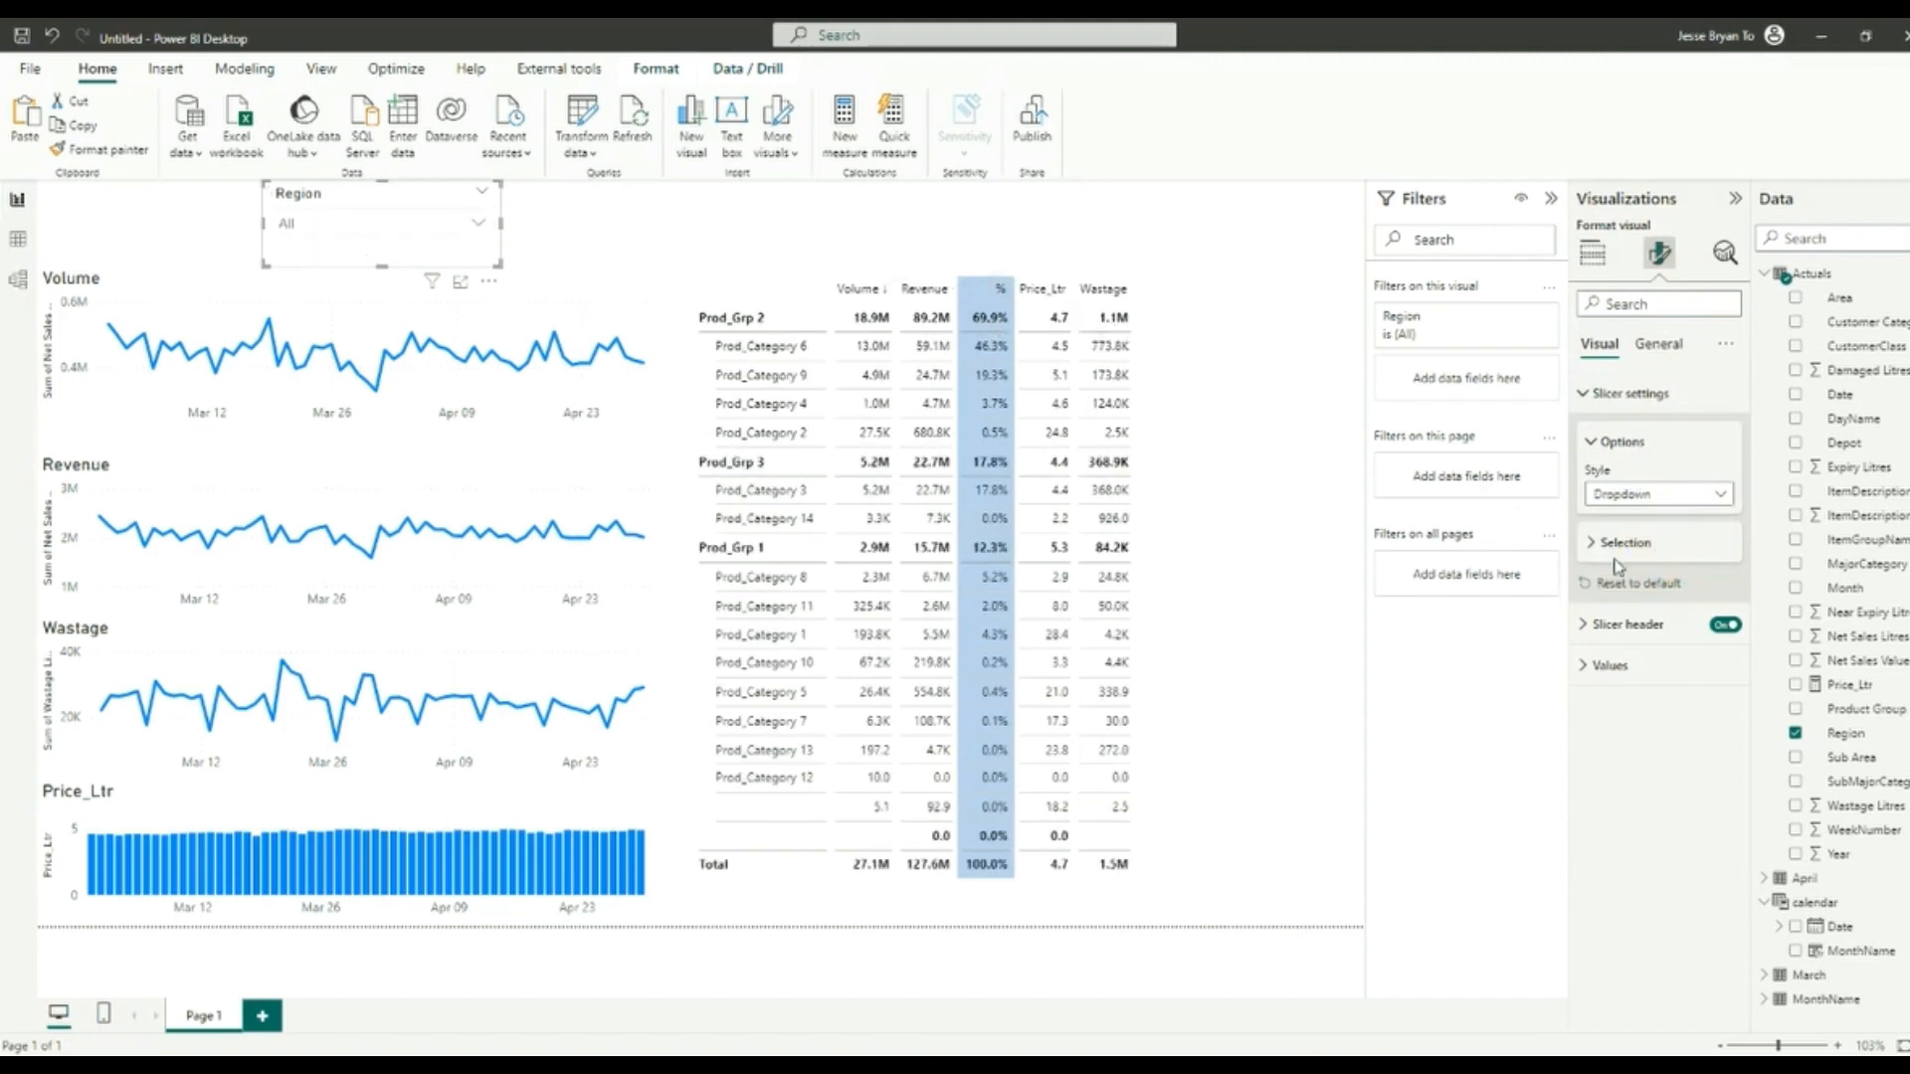
{"action": "left_click", "coordinate": [1623, 544]}
{"action": "left_click", "coordinate": [1724, 634]}
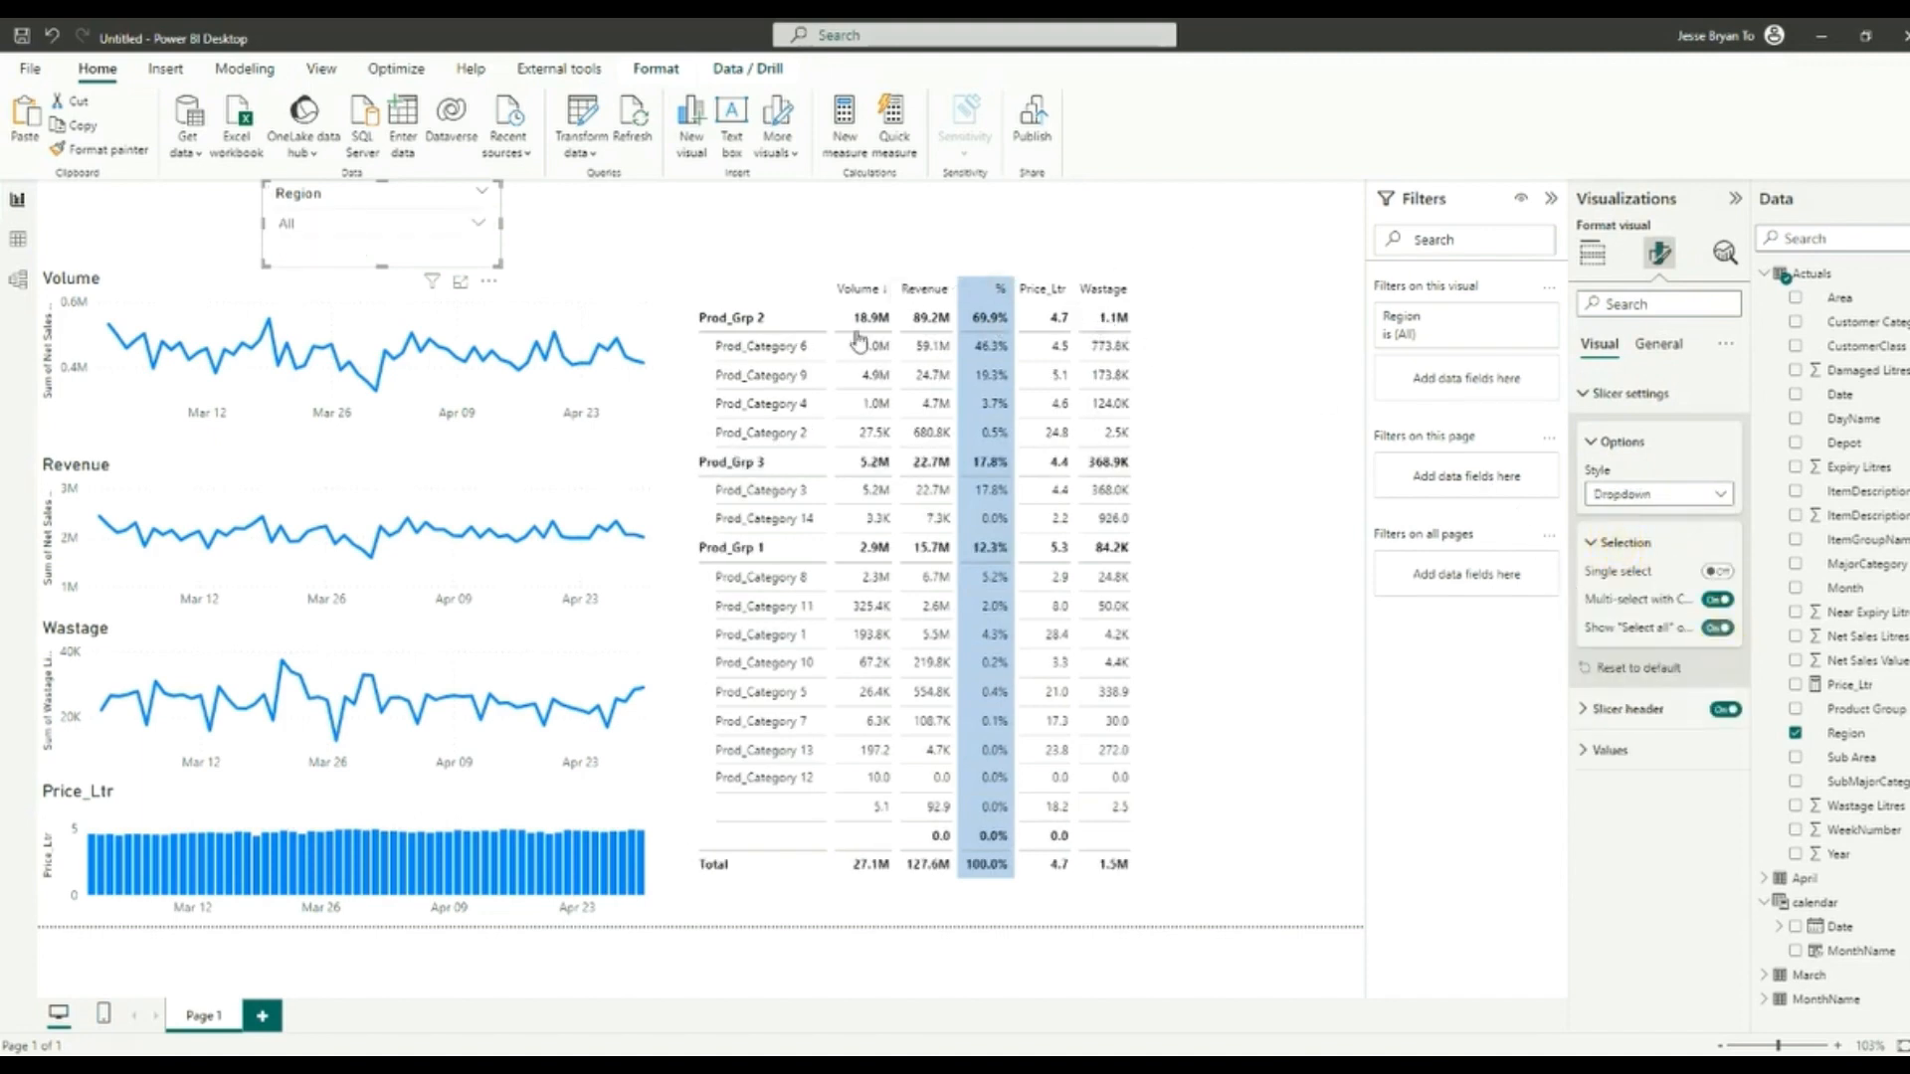
{"action": "left_click", "coordinate": [463, 235]}
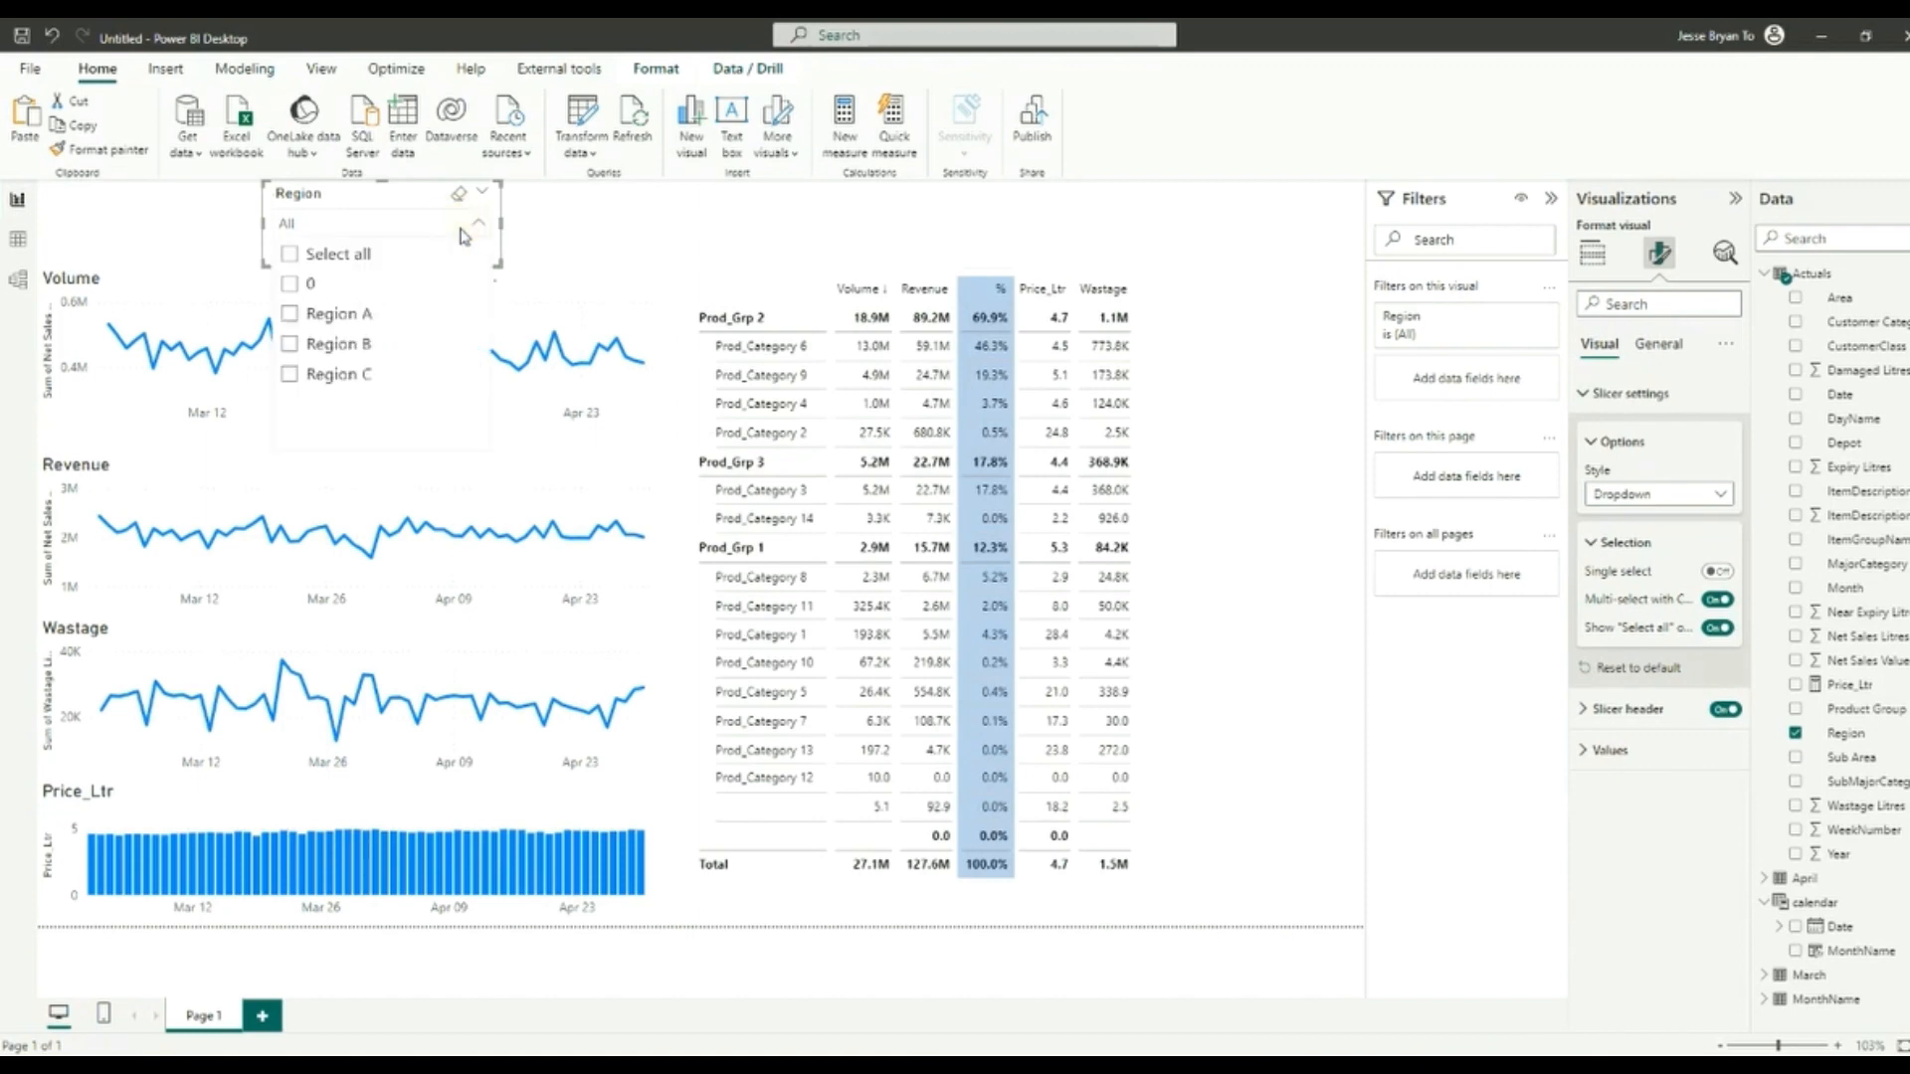
{"action": "left_click", "coordinate": [464, 231]}
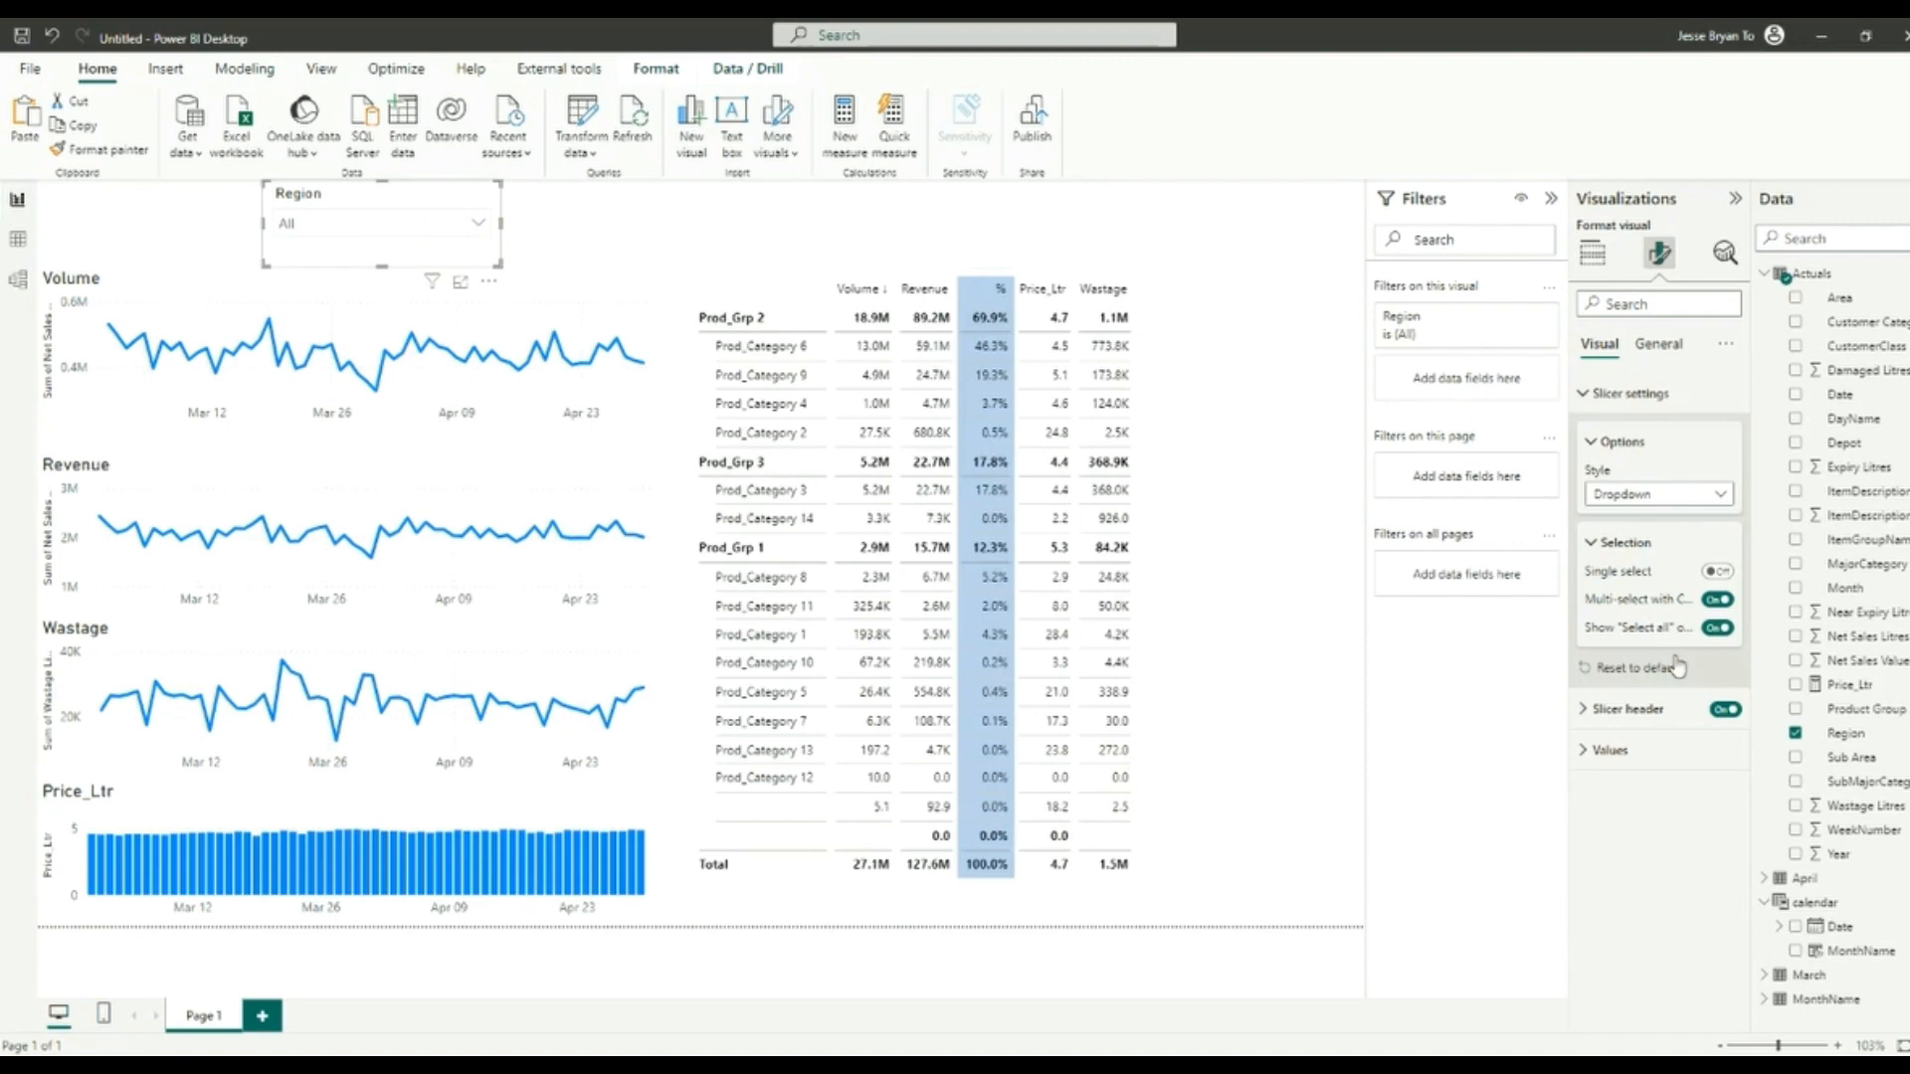
Step: Give the Region slicer's header a light blue background color
{"action": "left_click", "coordinate": [1653, 708]}
{"action": "scroll", "coordinate": [1661, 721], "scroll_direction": "down", "scroll_amount": 2}
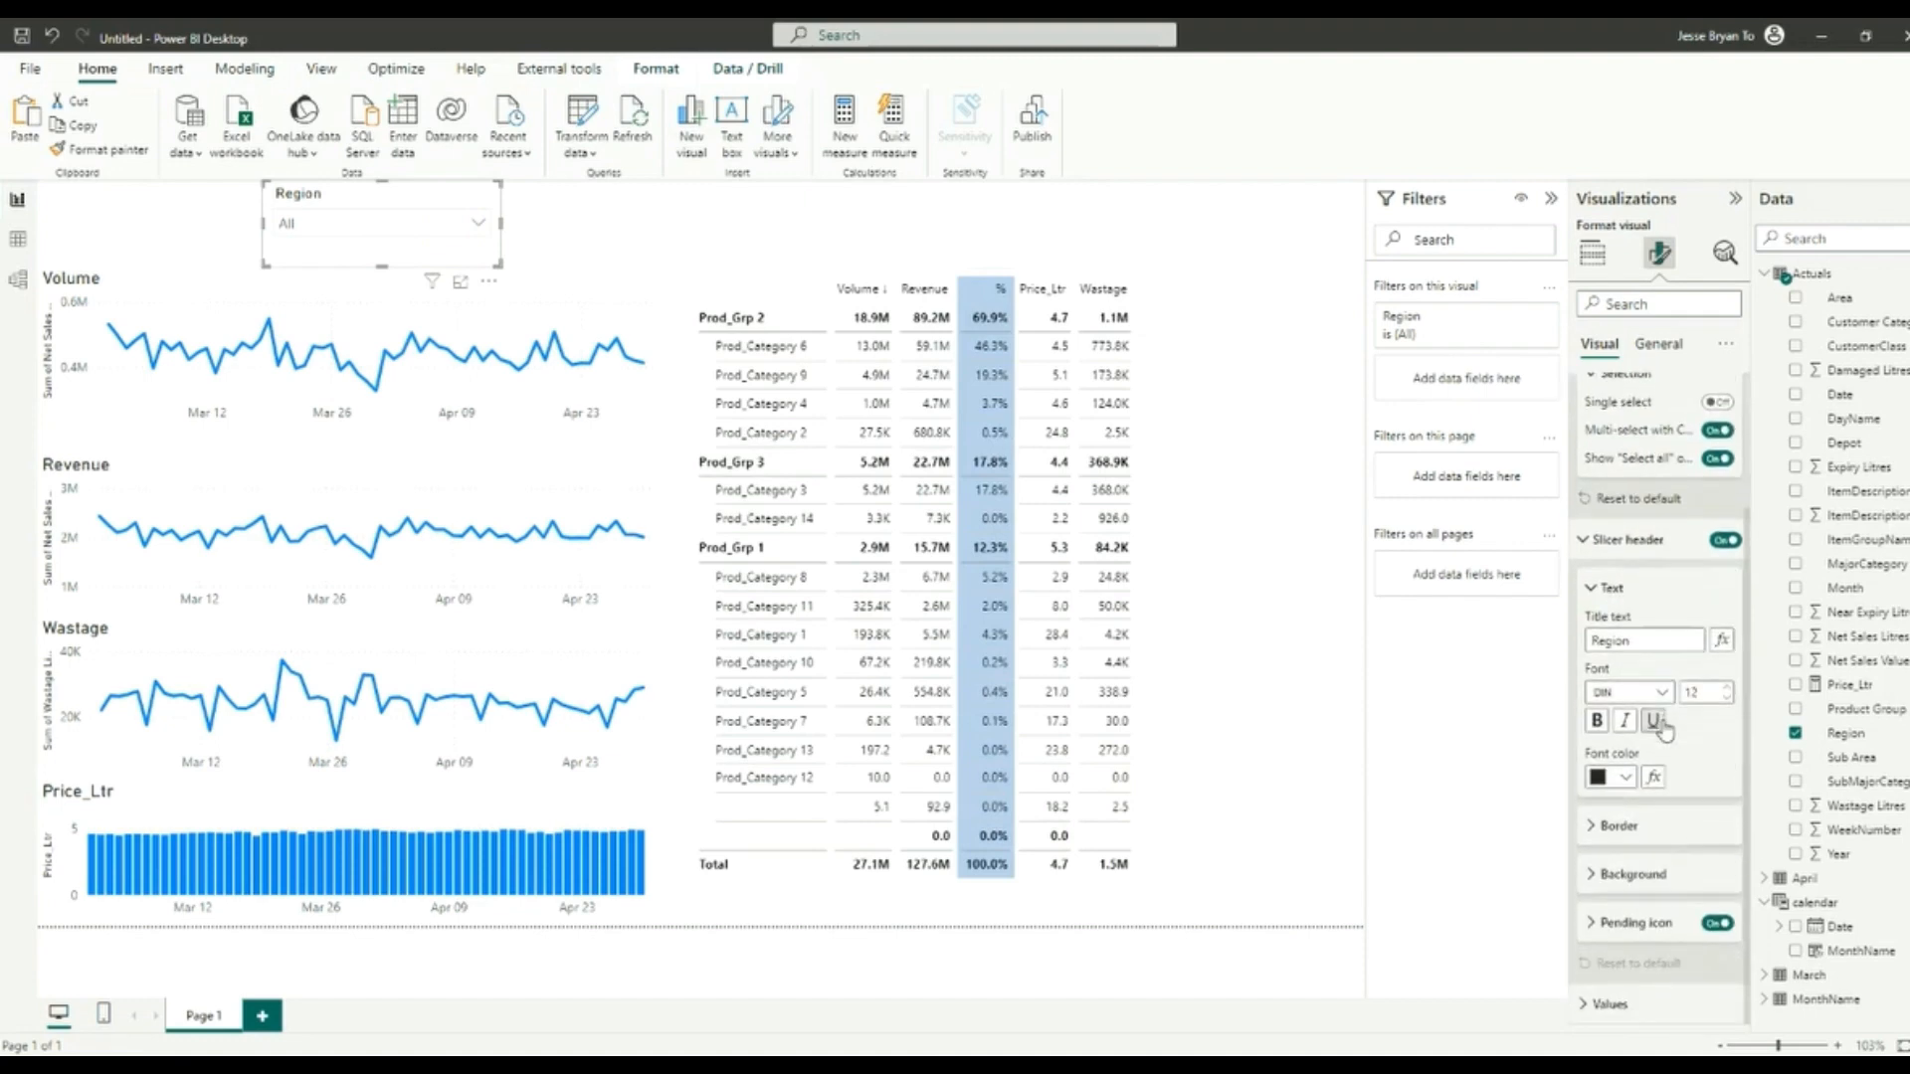
{"action": "left_click", "coordinate": [1597, 877]}
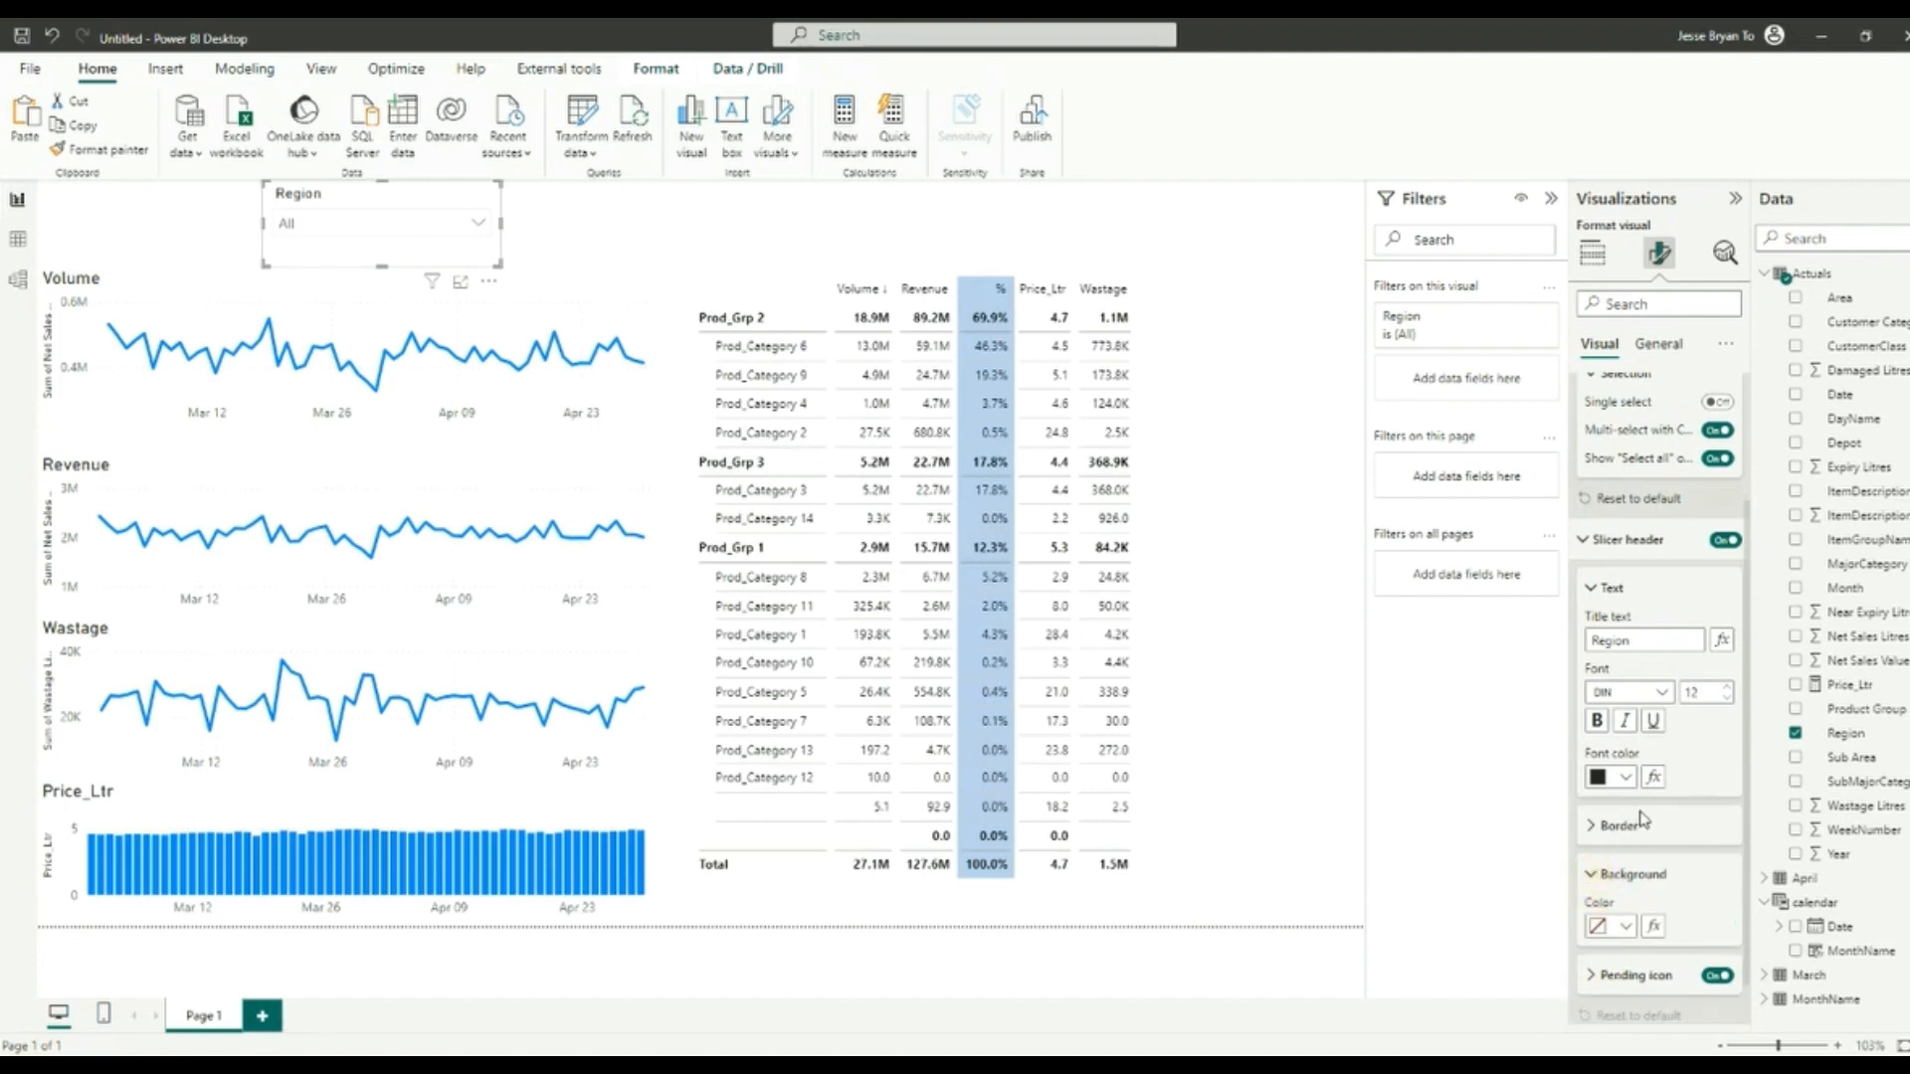
{"action": "left_click", "coordinate": [1624, 874]}
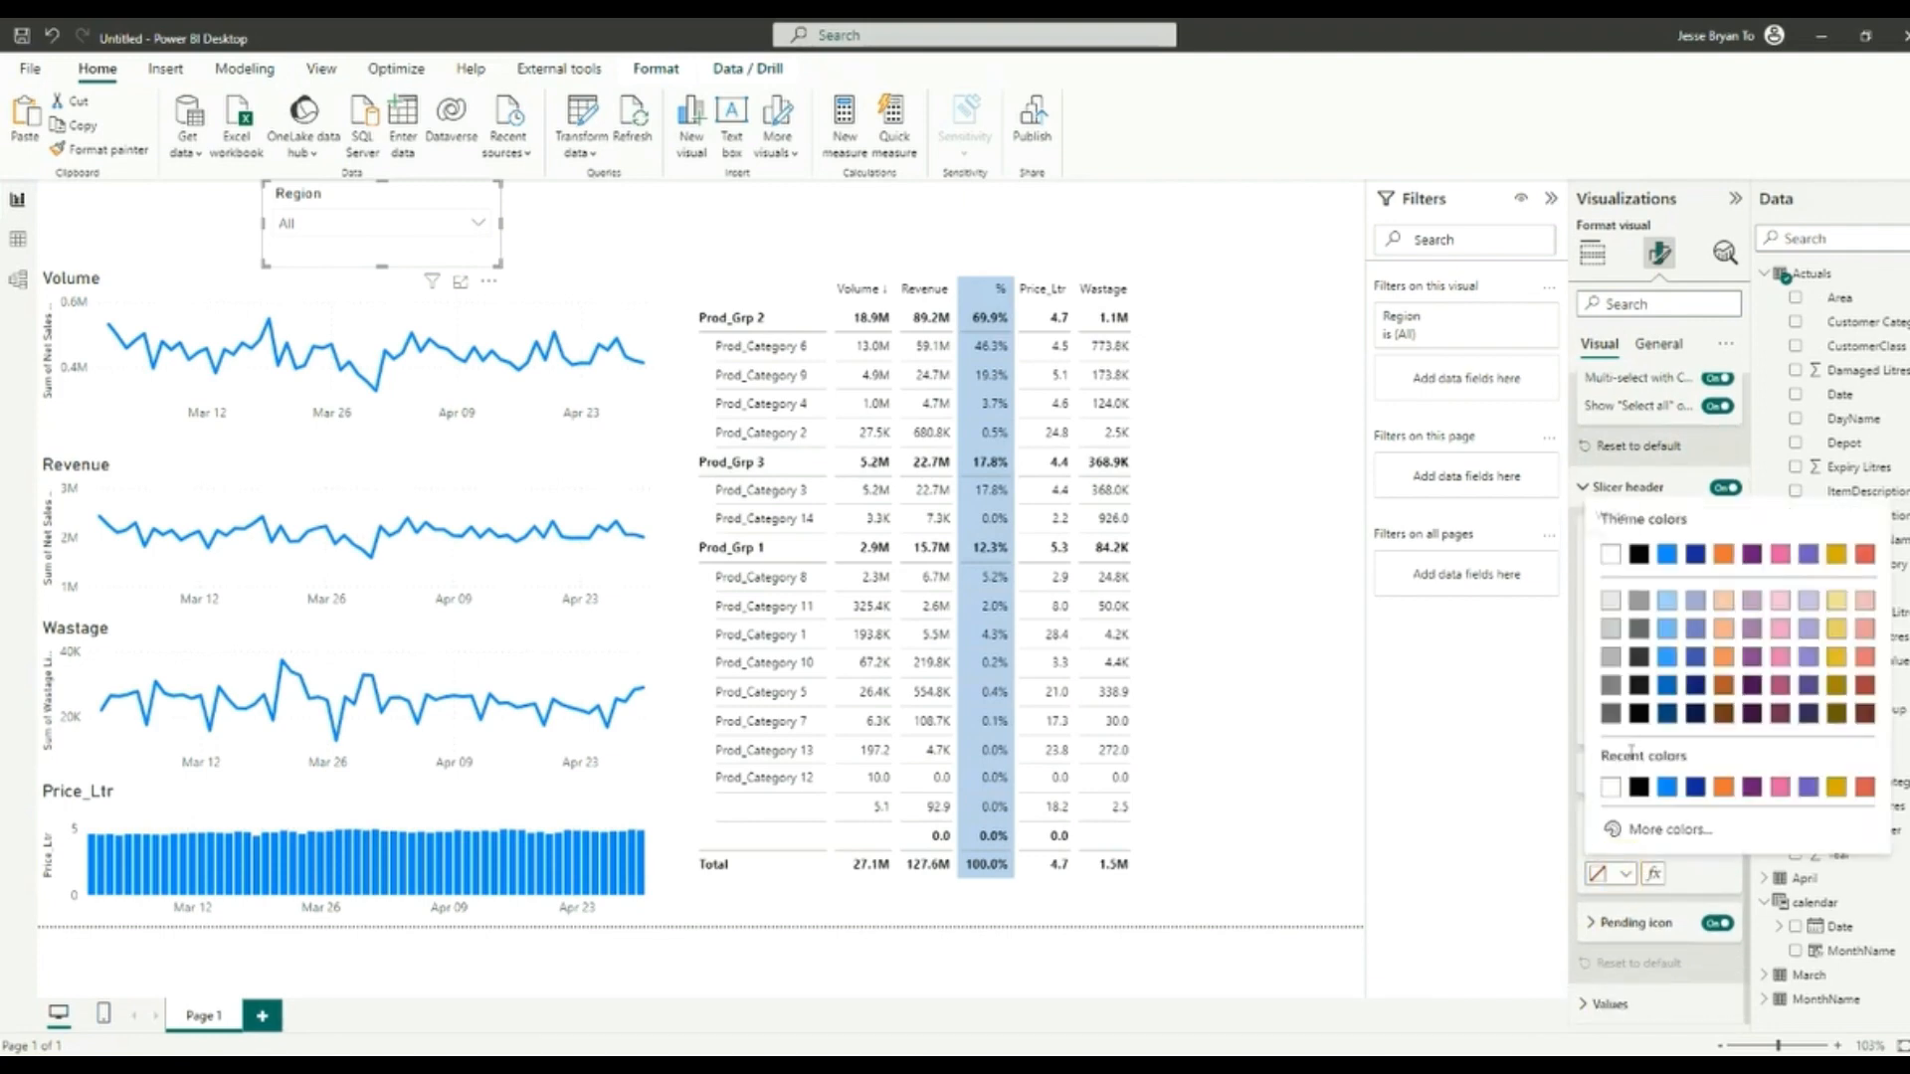
{"action": "left_click", "coordinate": [1666, 601]}
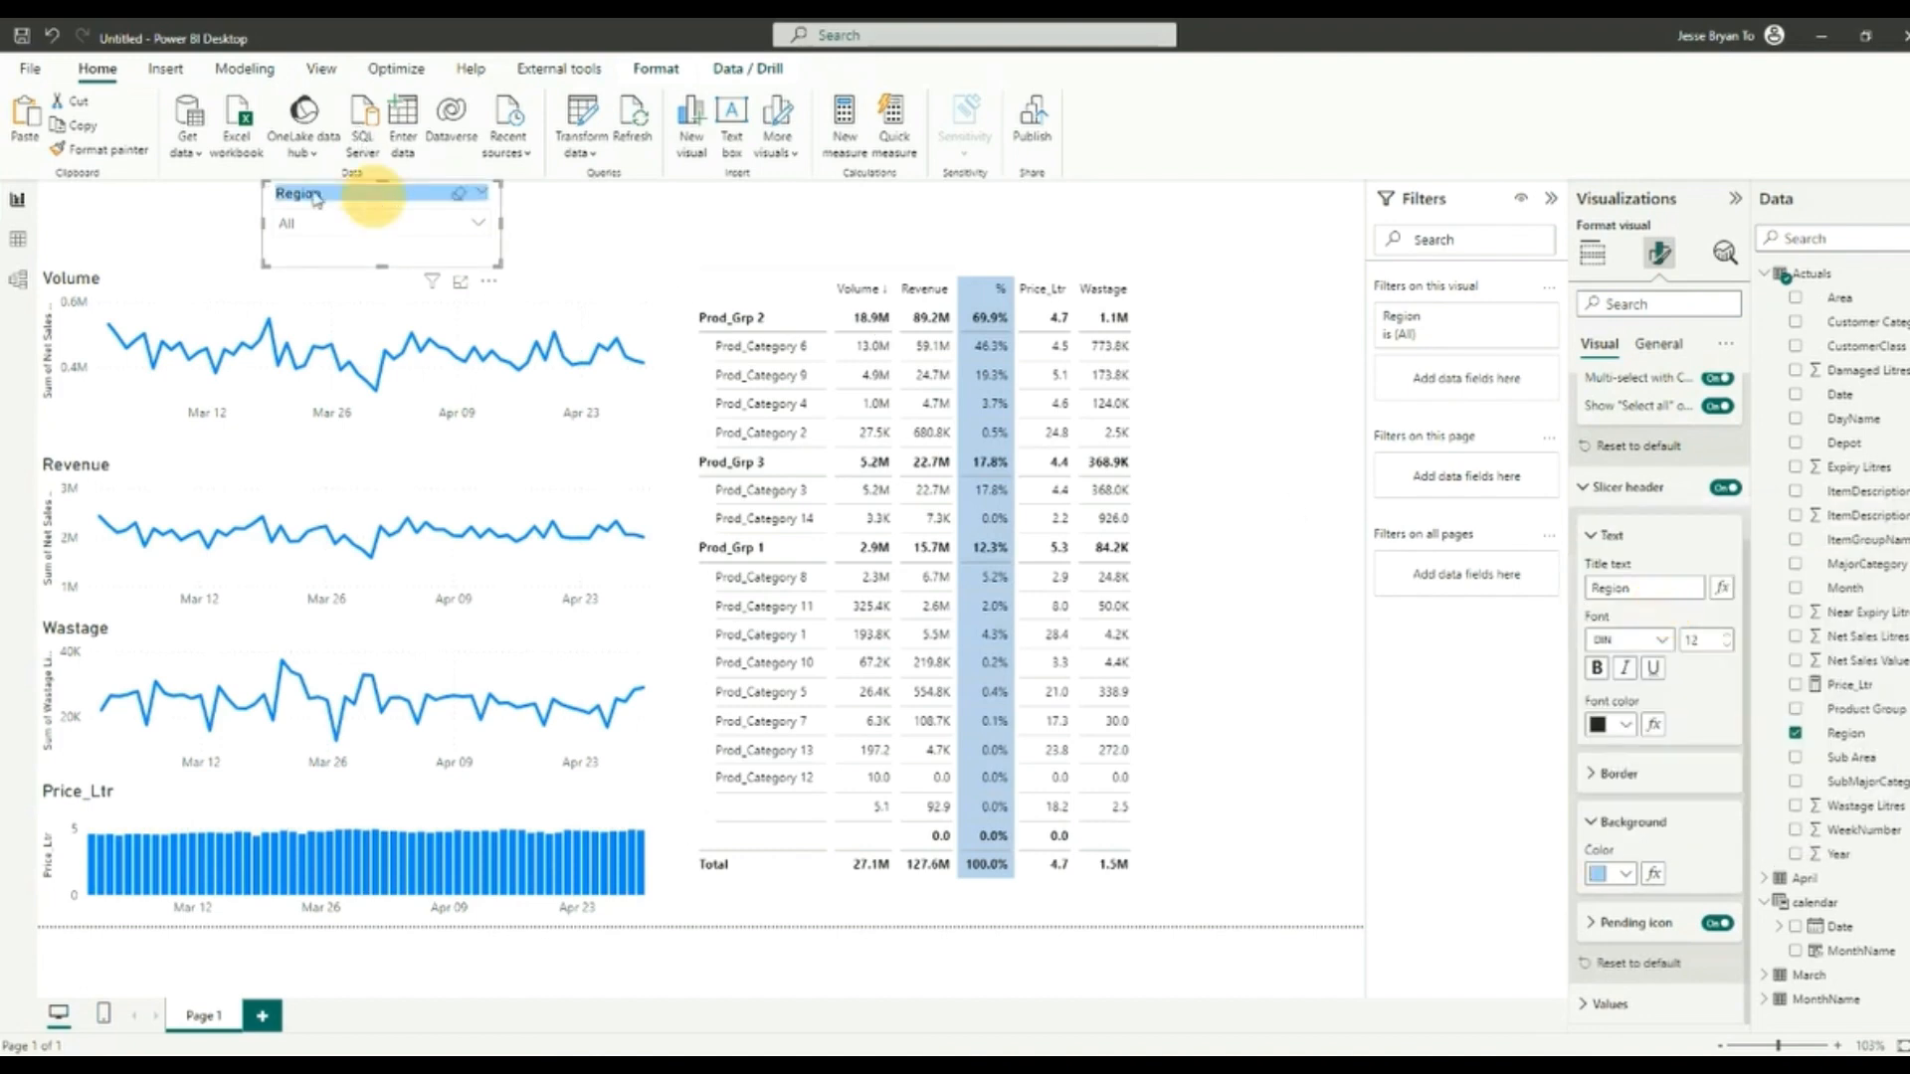
Step: Duplicate the Region slicer, place the copy directly beside it and replace its field with Depot
{"action": "left_click", "coordinate": [80, 127]}
{"action": "left_click", "coordinate": [25, 118]}
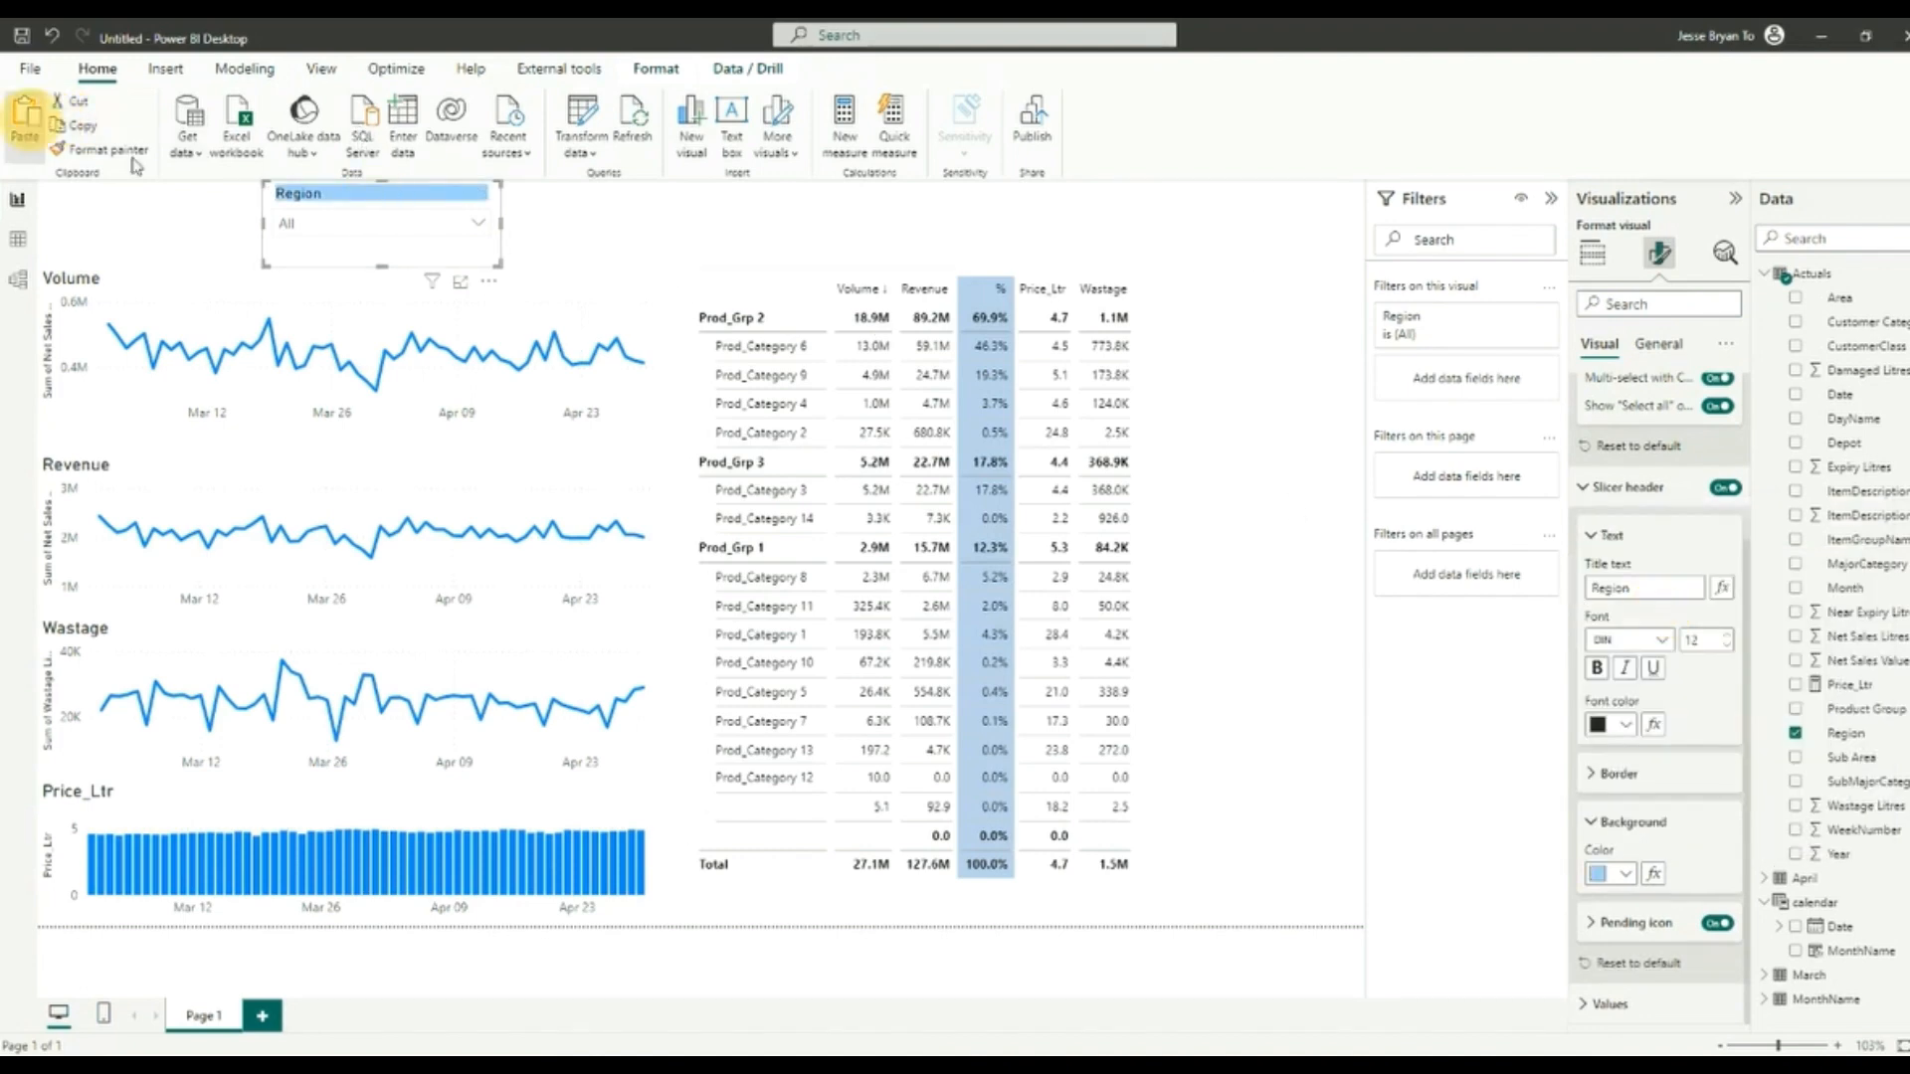
{"action": "left_click_drag", "start_coordinate": [298, 212], "coordinate": [526, 195]}
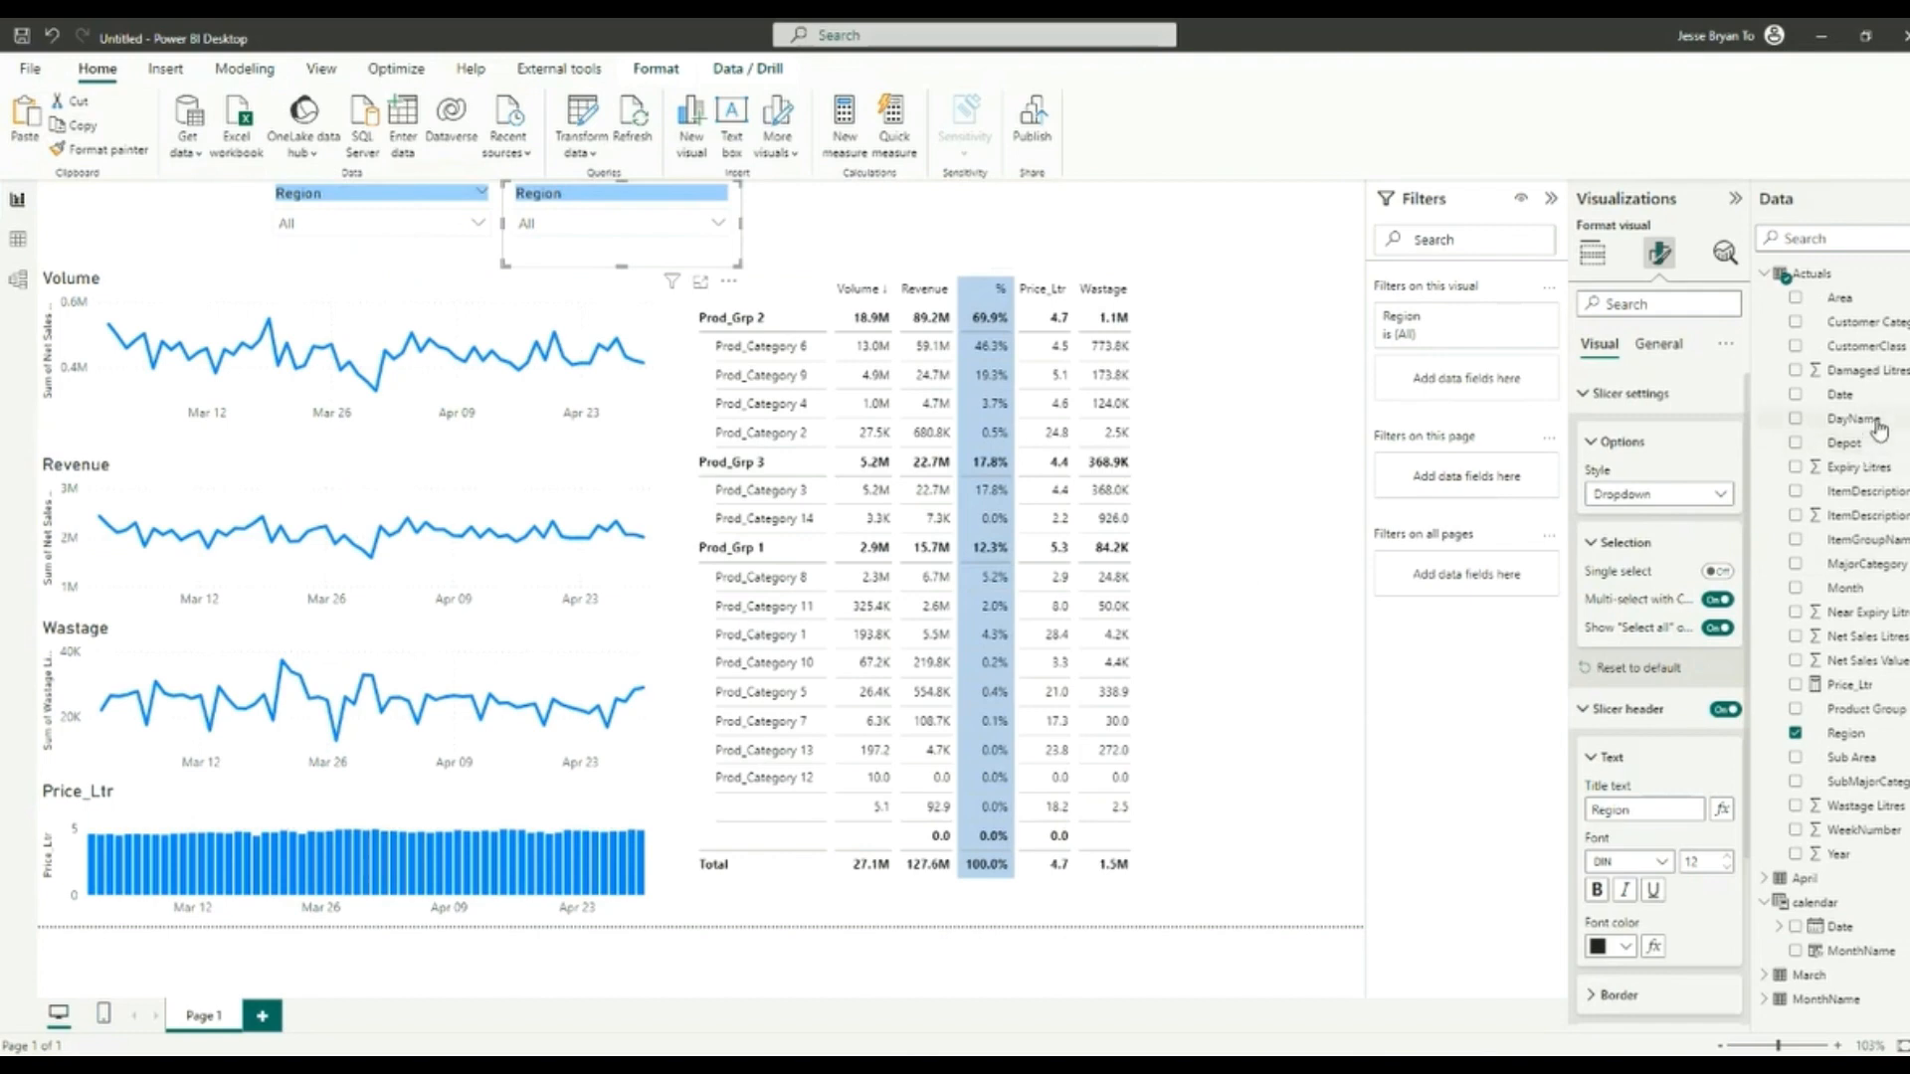
{"action": "left_click_drag", "start_coordinate": [1870, 451], "coordinate": [1713, 575]}
{"action": "left_click", "coordinate": [1597, 255]}
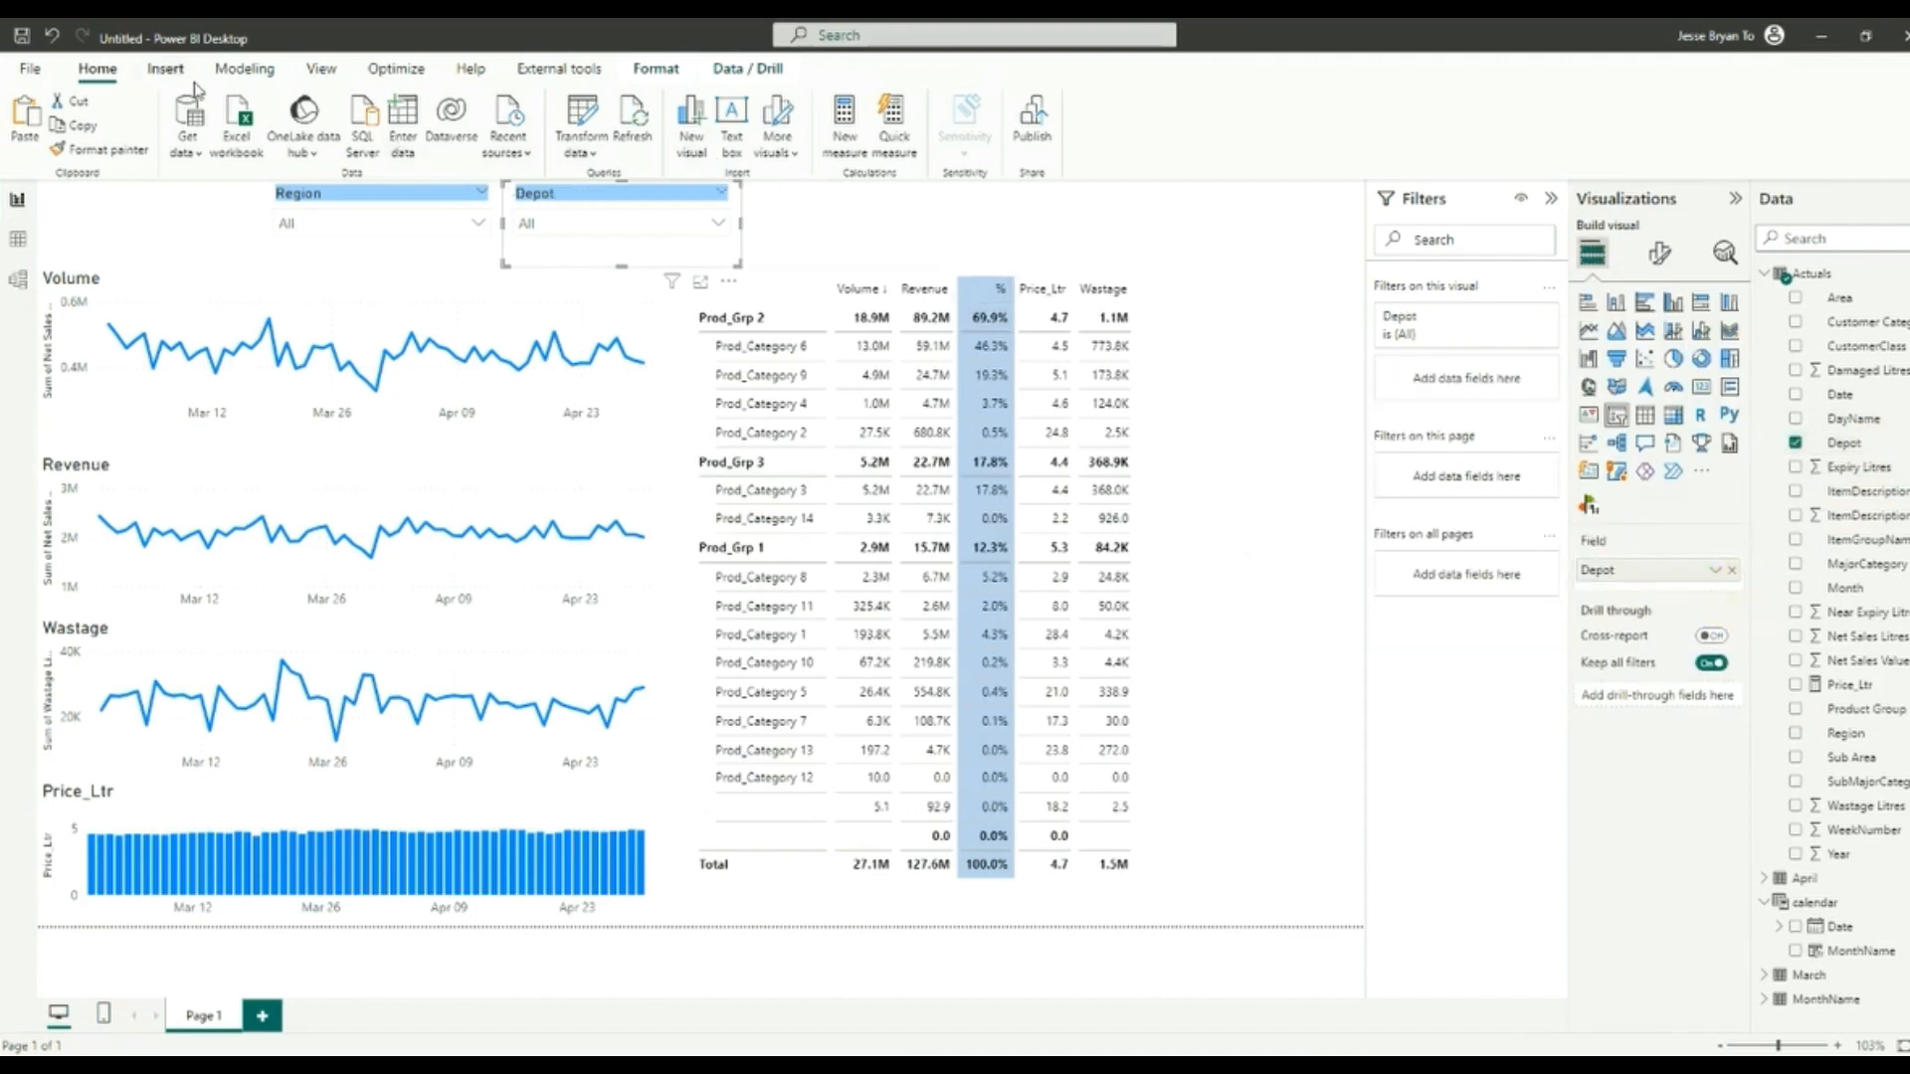
Step: Duplicate the Depot slicer, place the copy next to it and replace its field with Customer Category
{"action": "left_click", "coordinate": [84, 128]}
{"action": "left_click", "coordinate": [28, 133]}
{"action": "left_click_drag", "start_coordinate": [602, 199], "coordinate": [841, 186]}
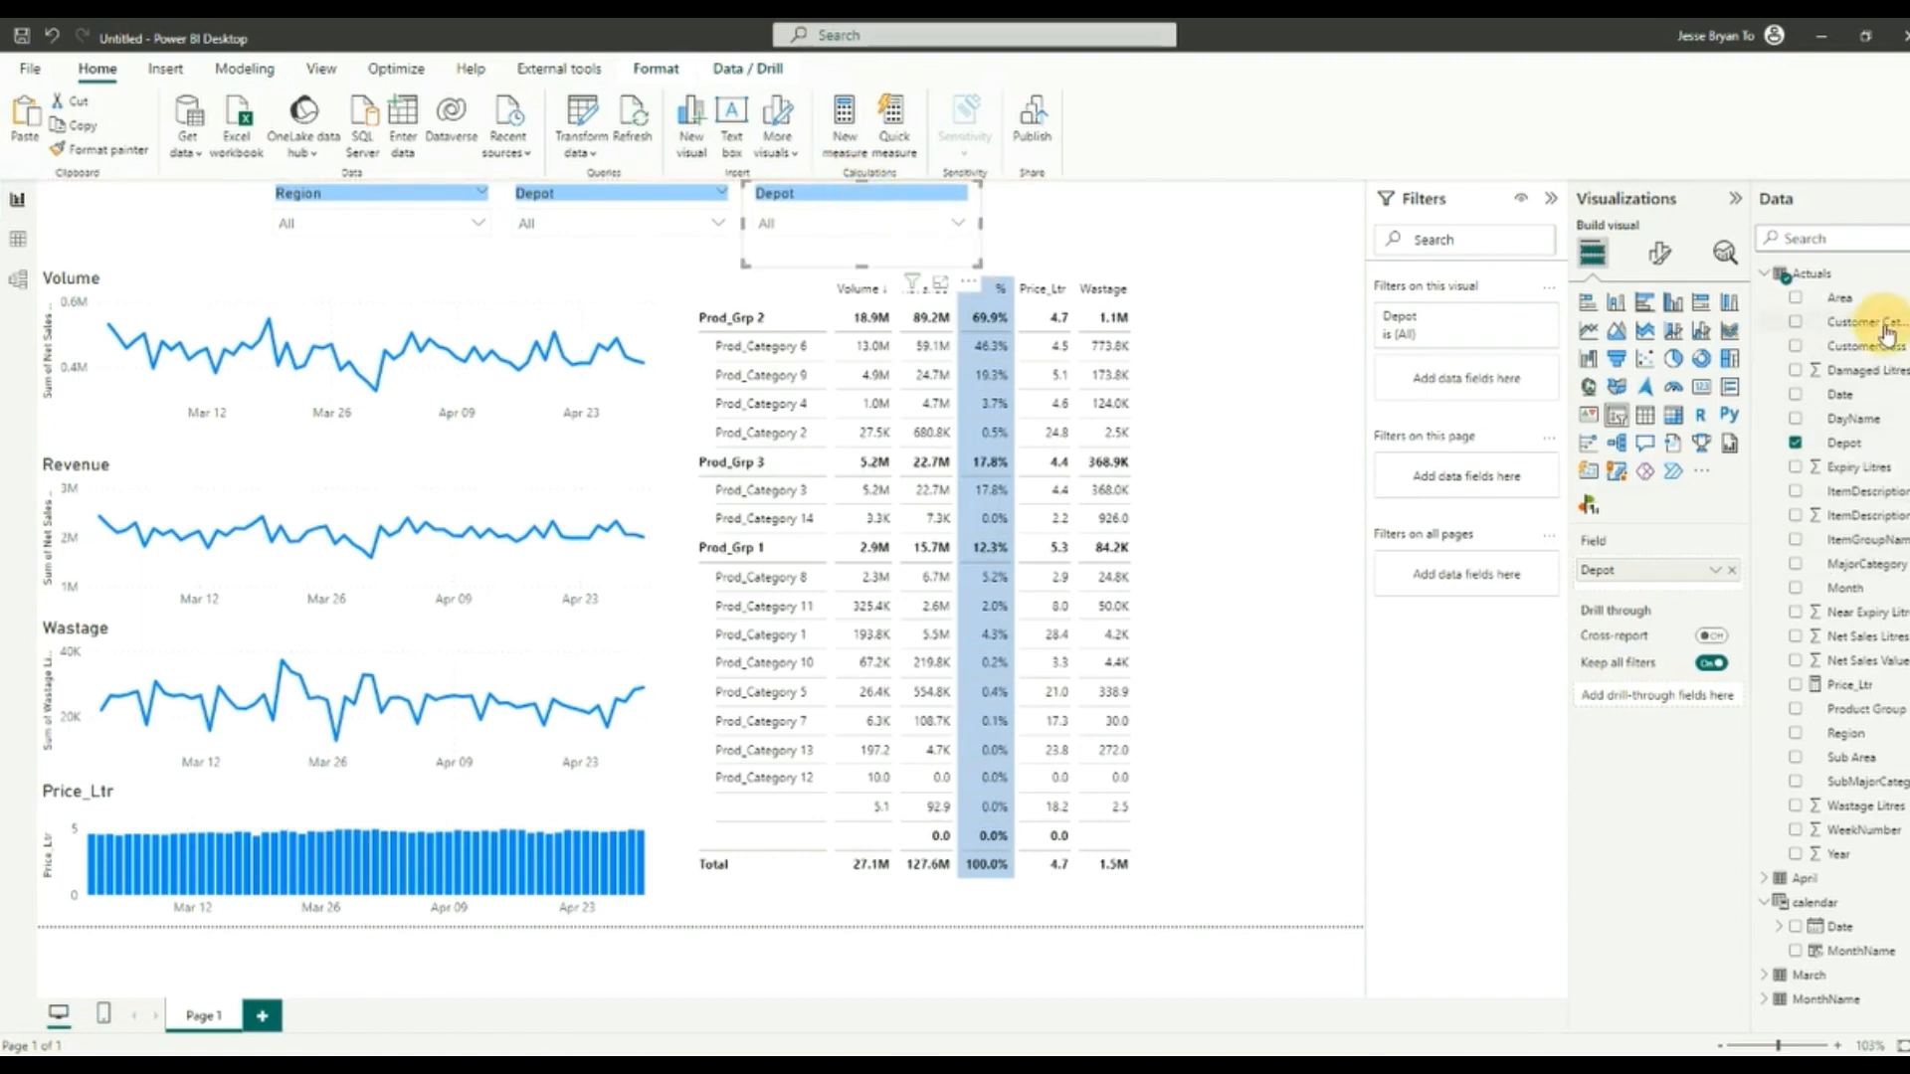
{"action": "left_click_drag", "start_coordinate": [1866, 322], "coordinate": [1703, 587]}
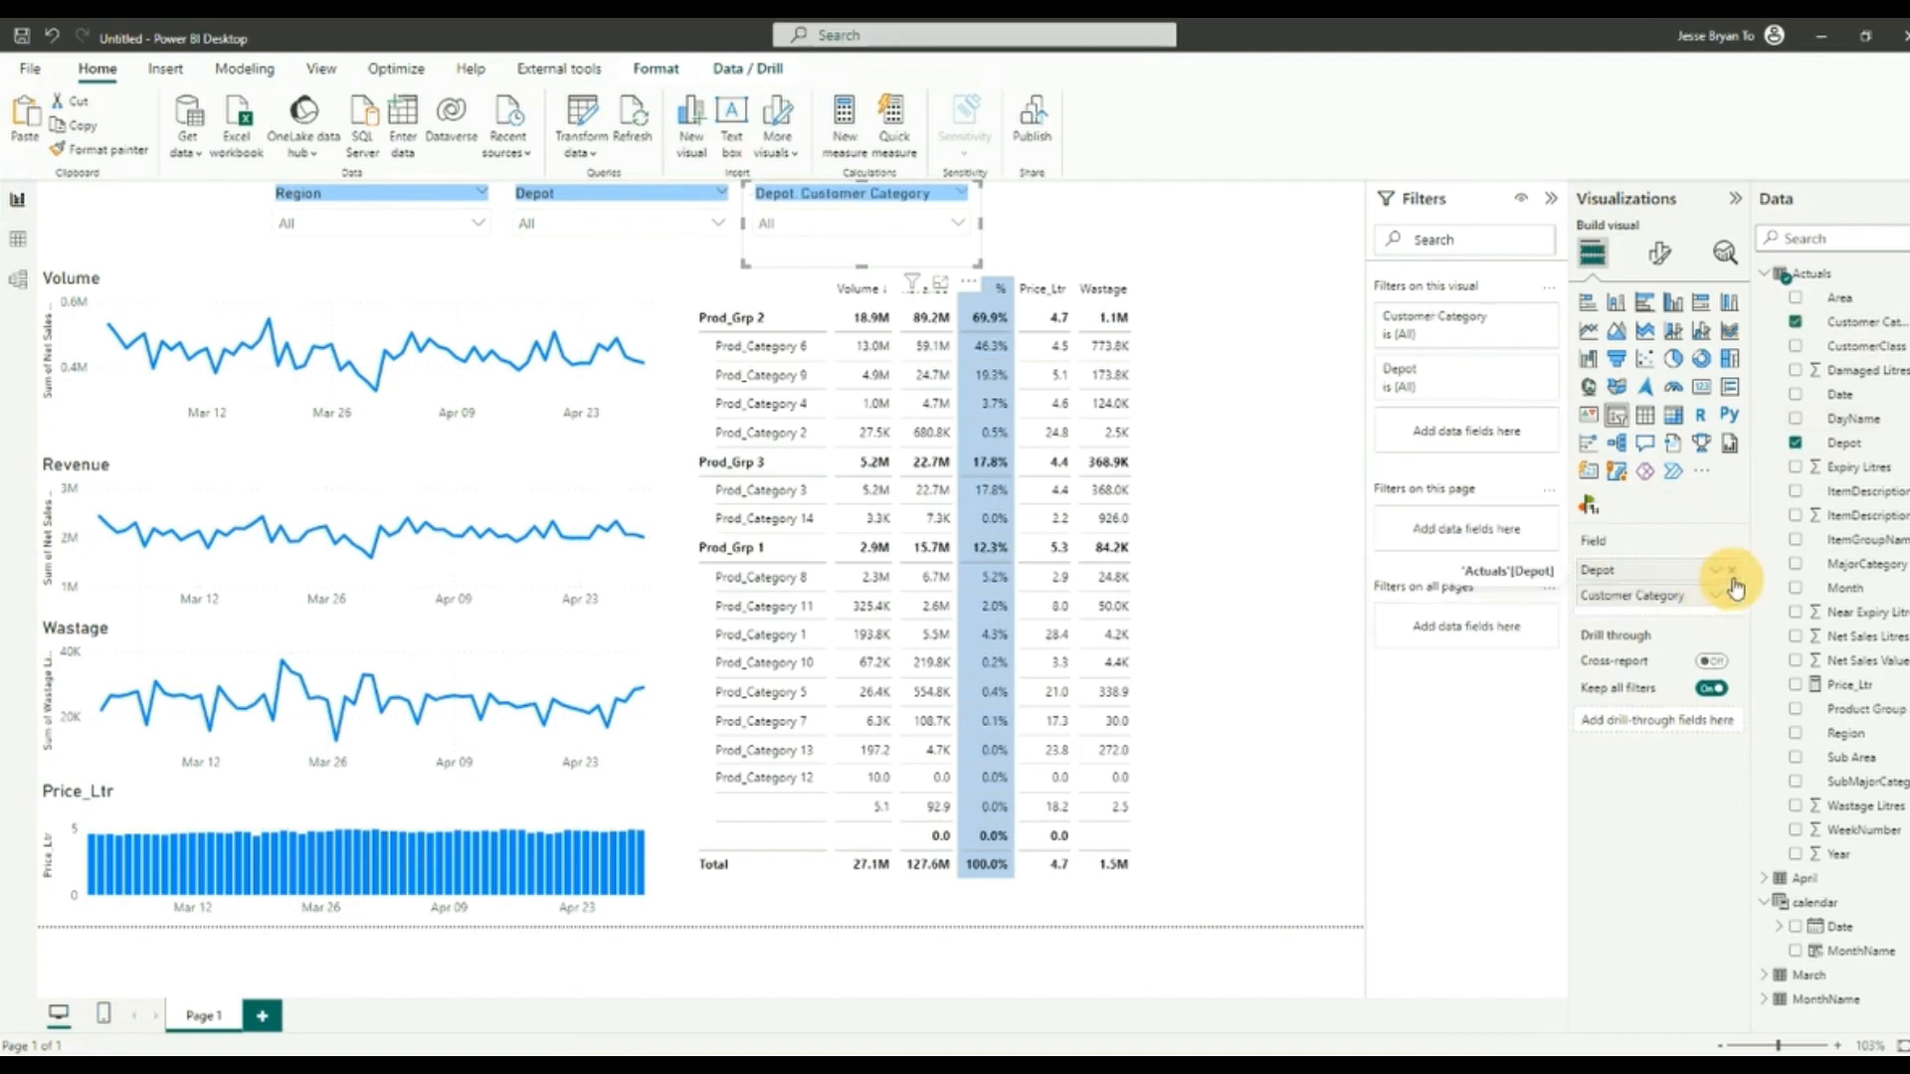
{"action": "left_click", "coordinate": [1732, 572]}
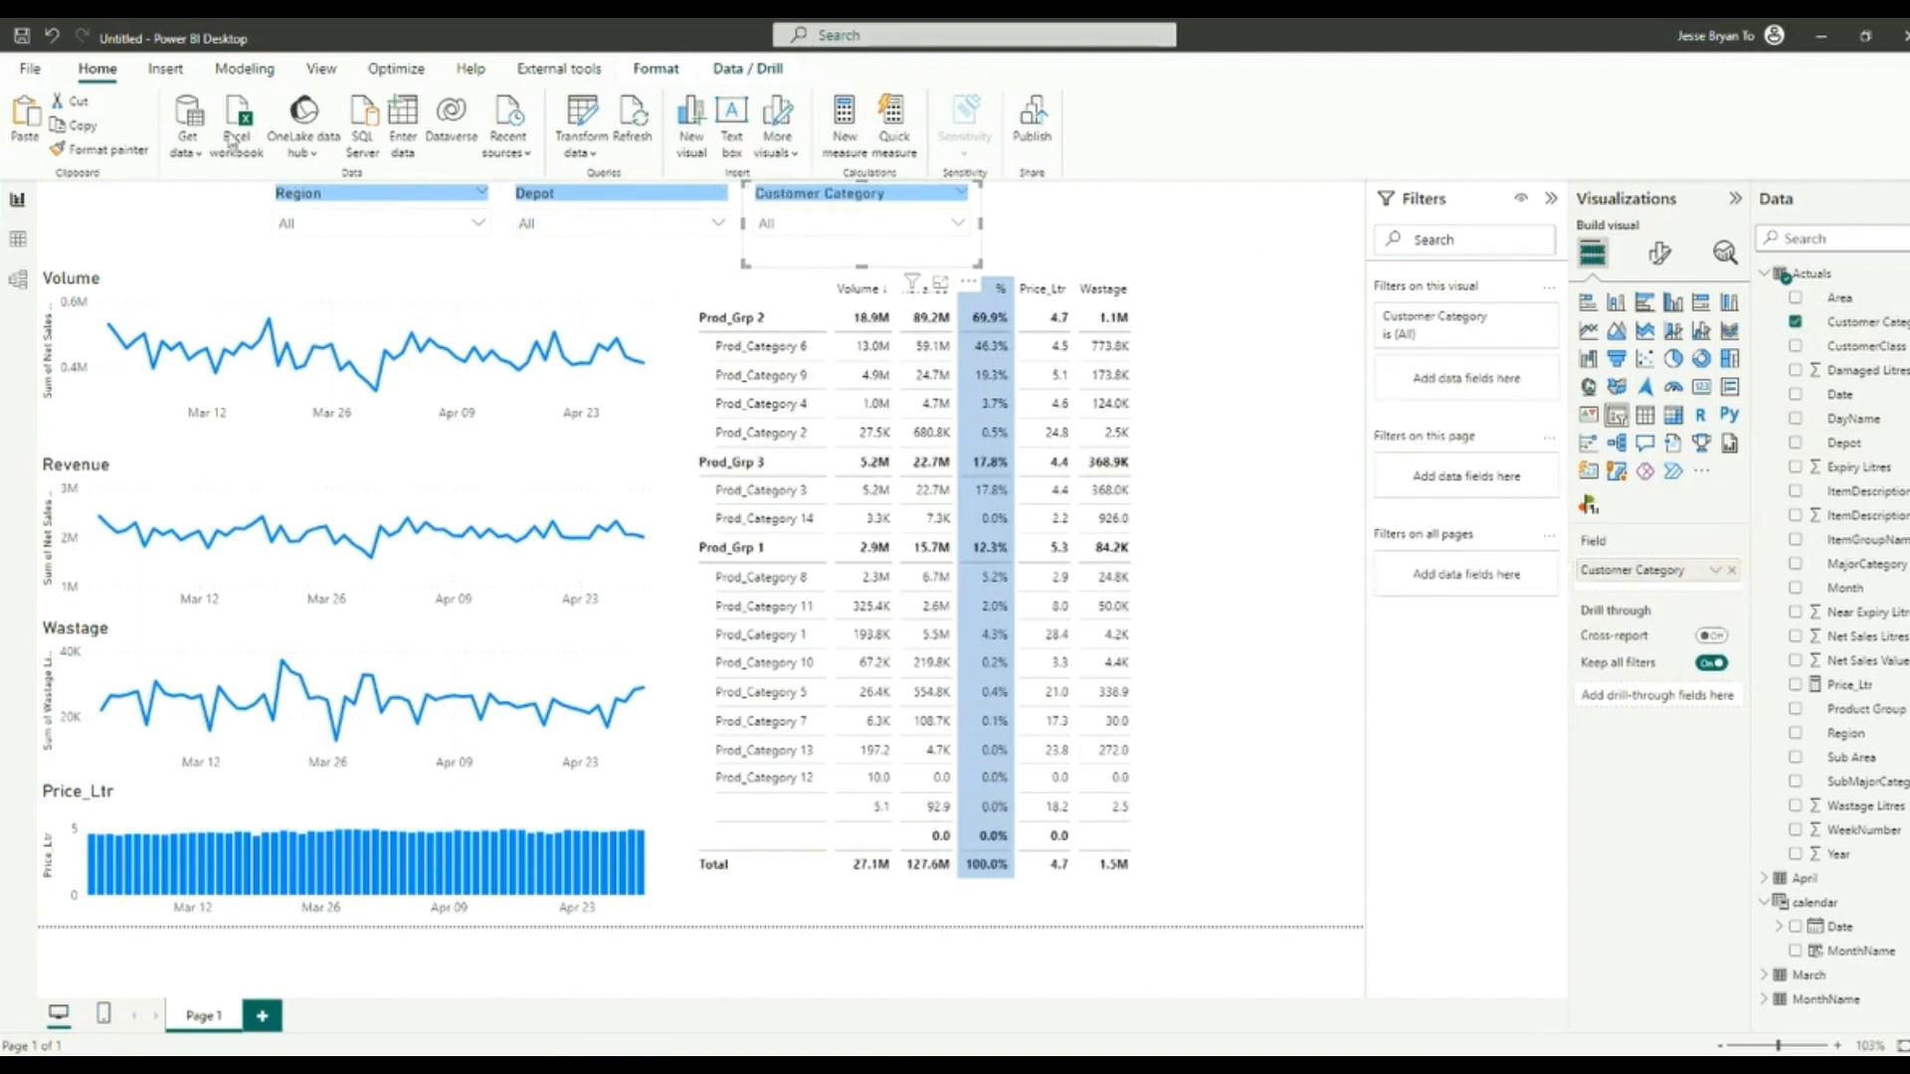
Step: Duplicate the Customer Category slicer, place the copy at the end of the slicer row and replace its field with CustomerClass
{"action": "left_click", "coordinate": [77, 127]}
{"action": "left_click", "coordinate": [25, 119]}
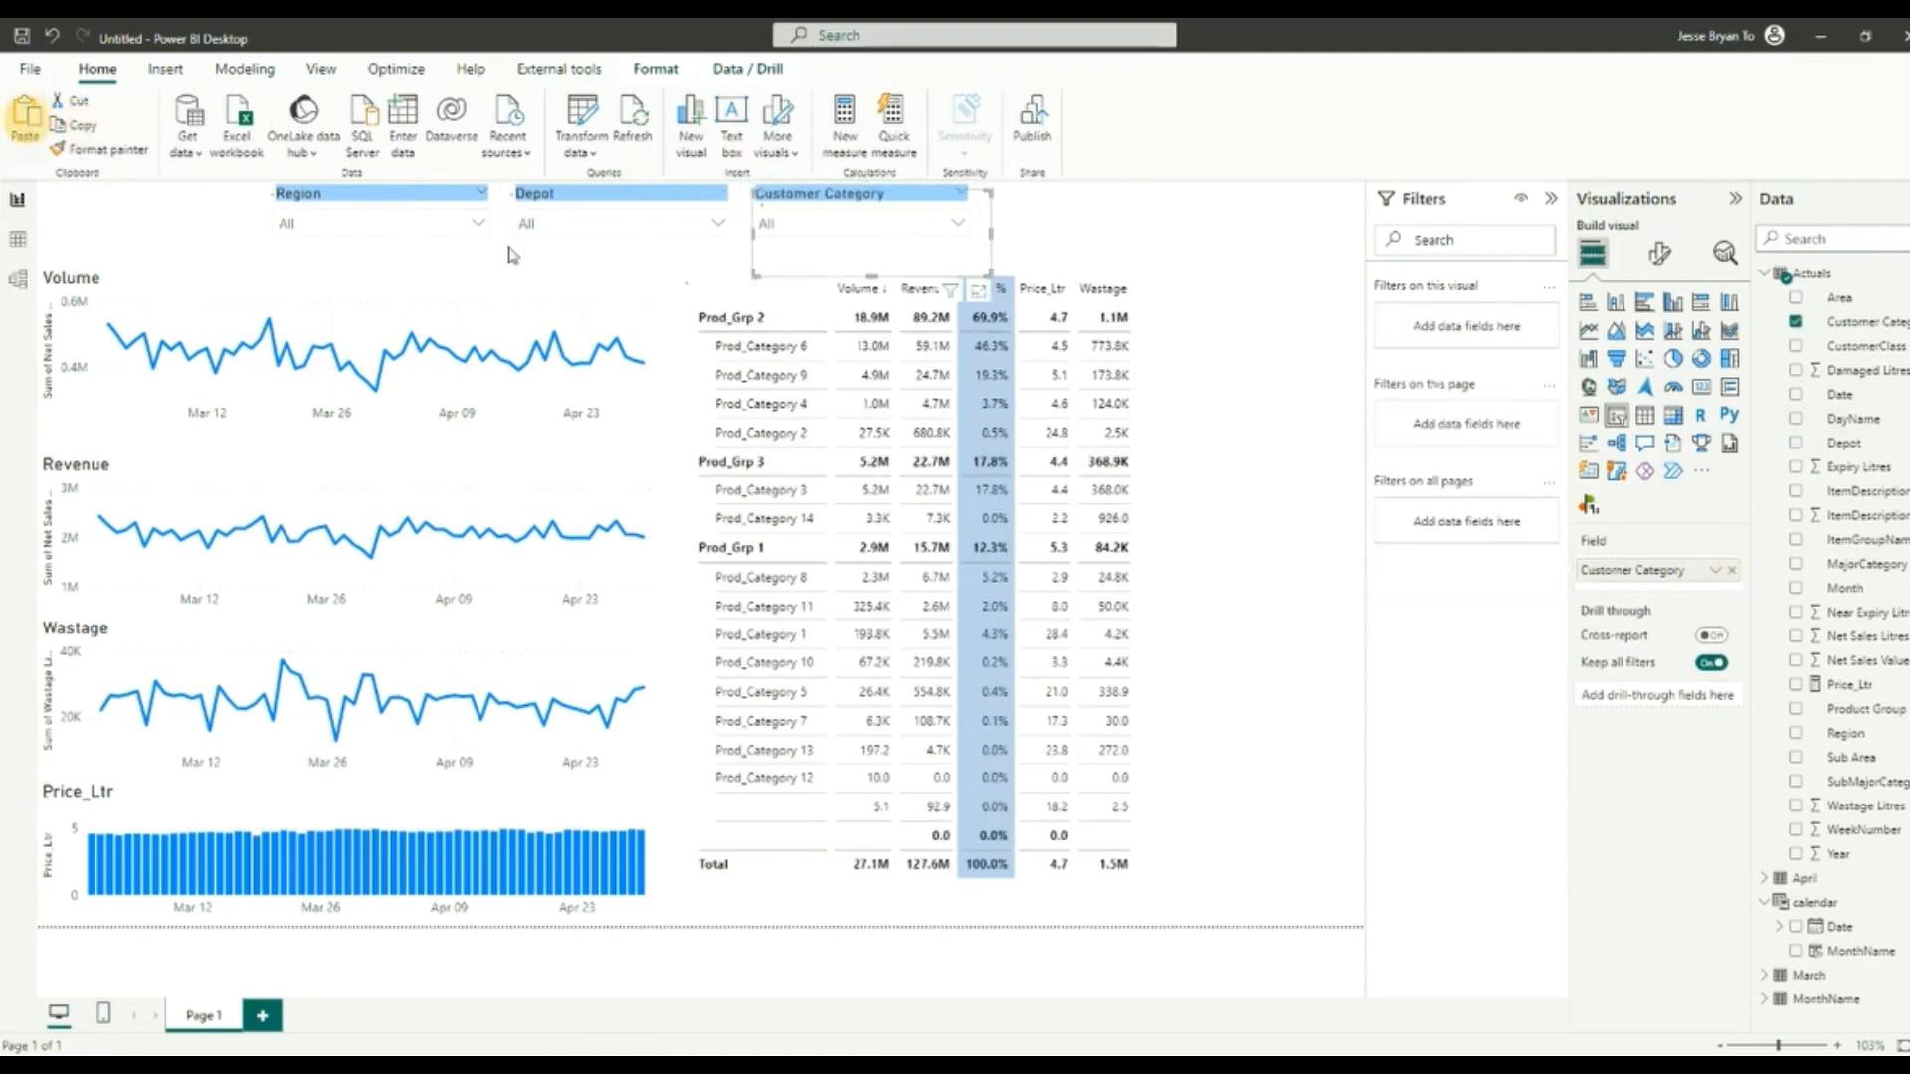
{"action": "left_click_drag", "start_coordinate": [817, 211], "coordinate": [1049, 189]}
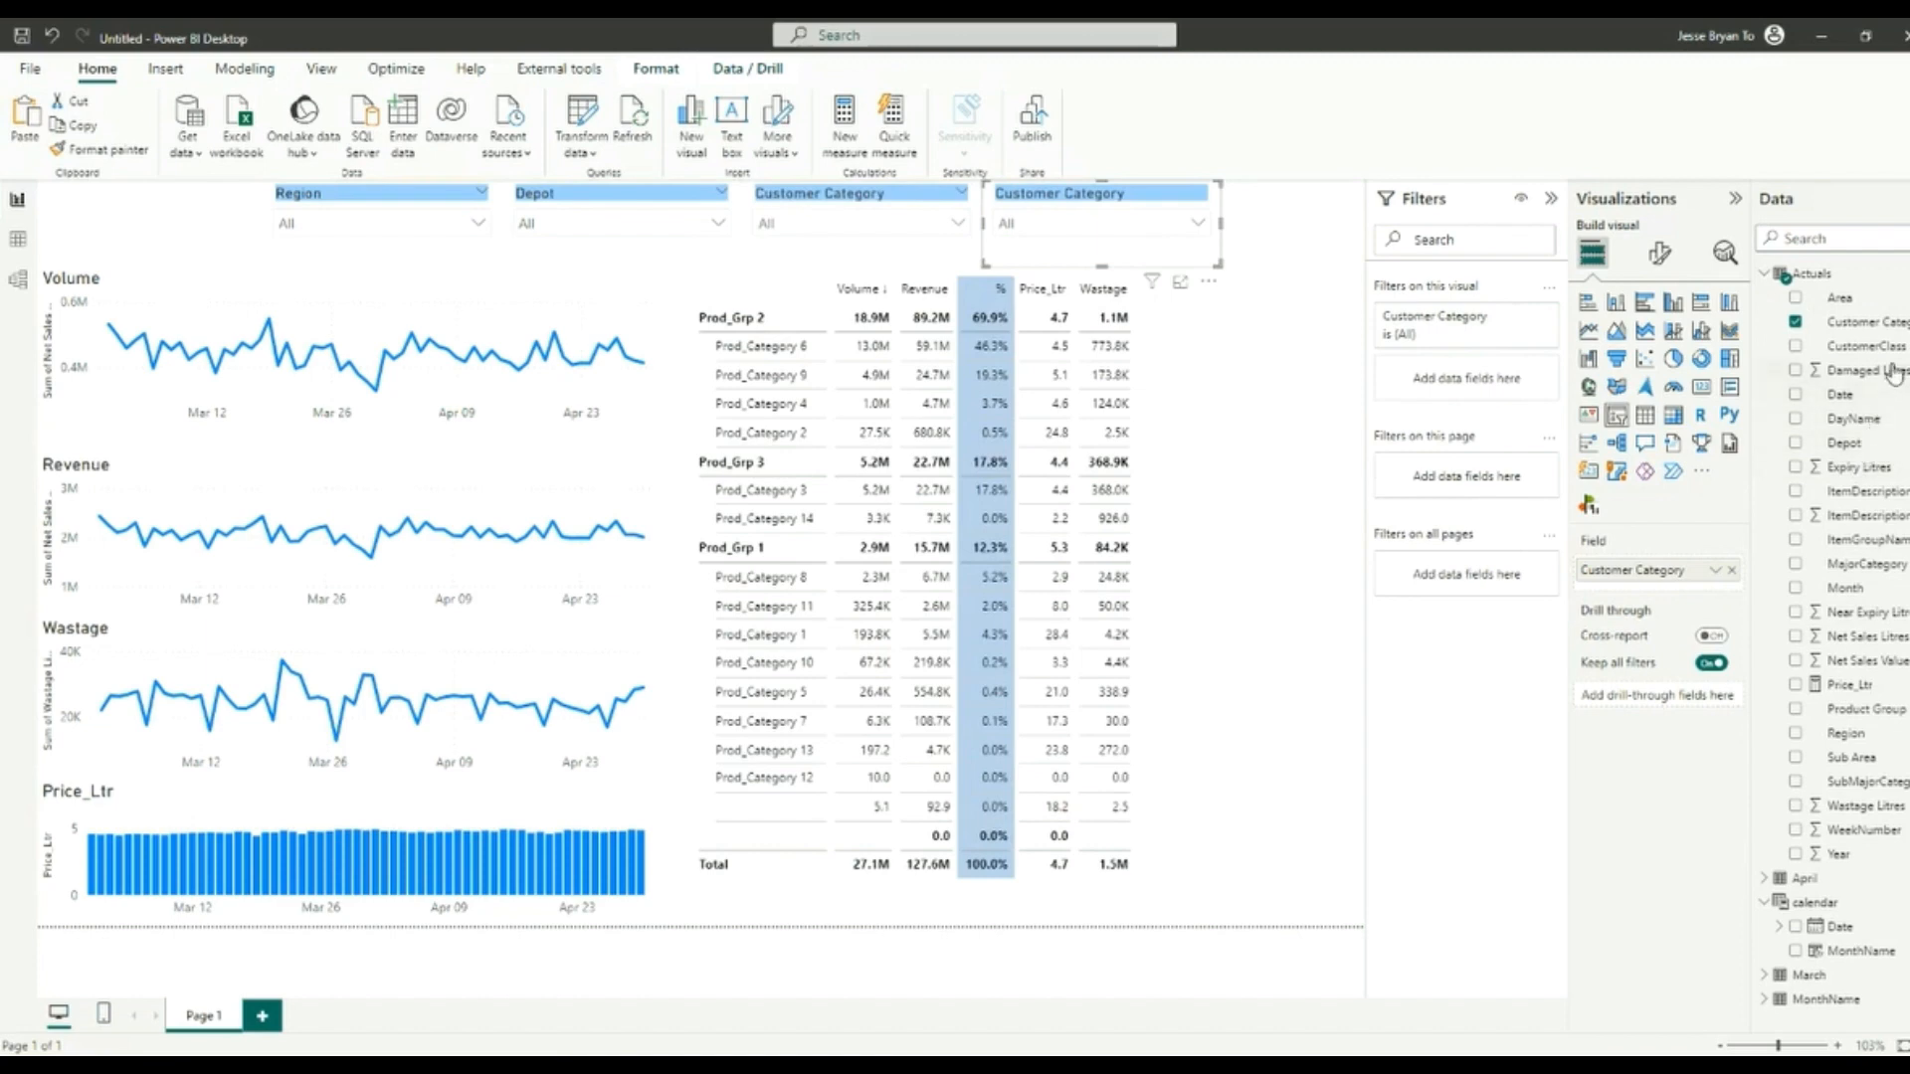
{"action": "left_click_drag", "start_coordinate": [1886, 354], "coordinate": [1721, 605]}
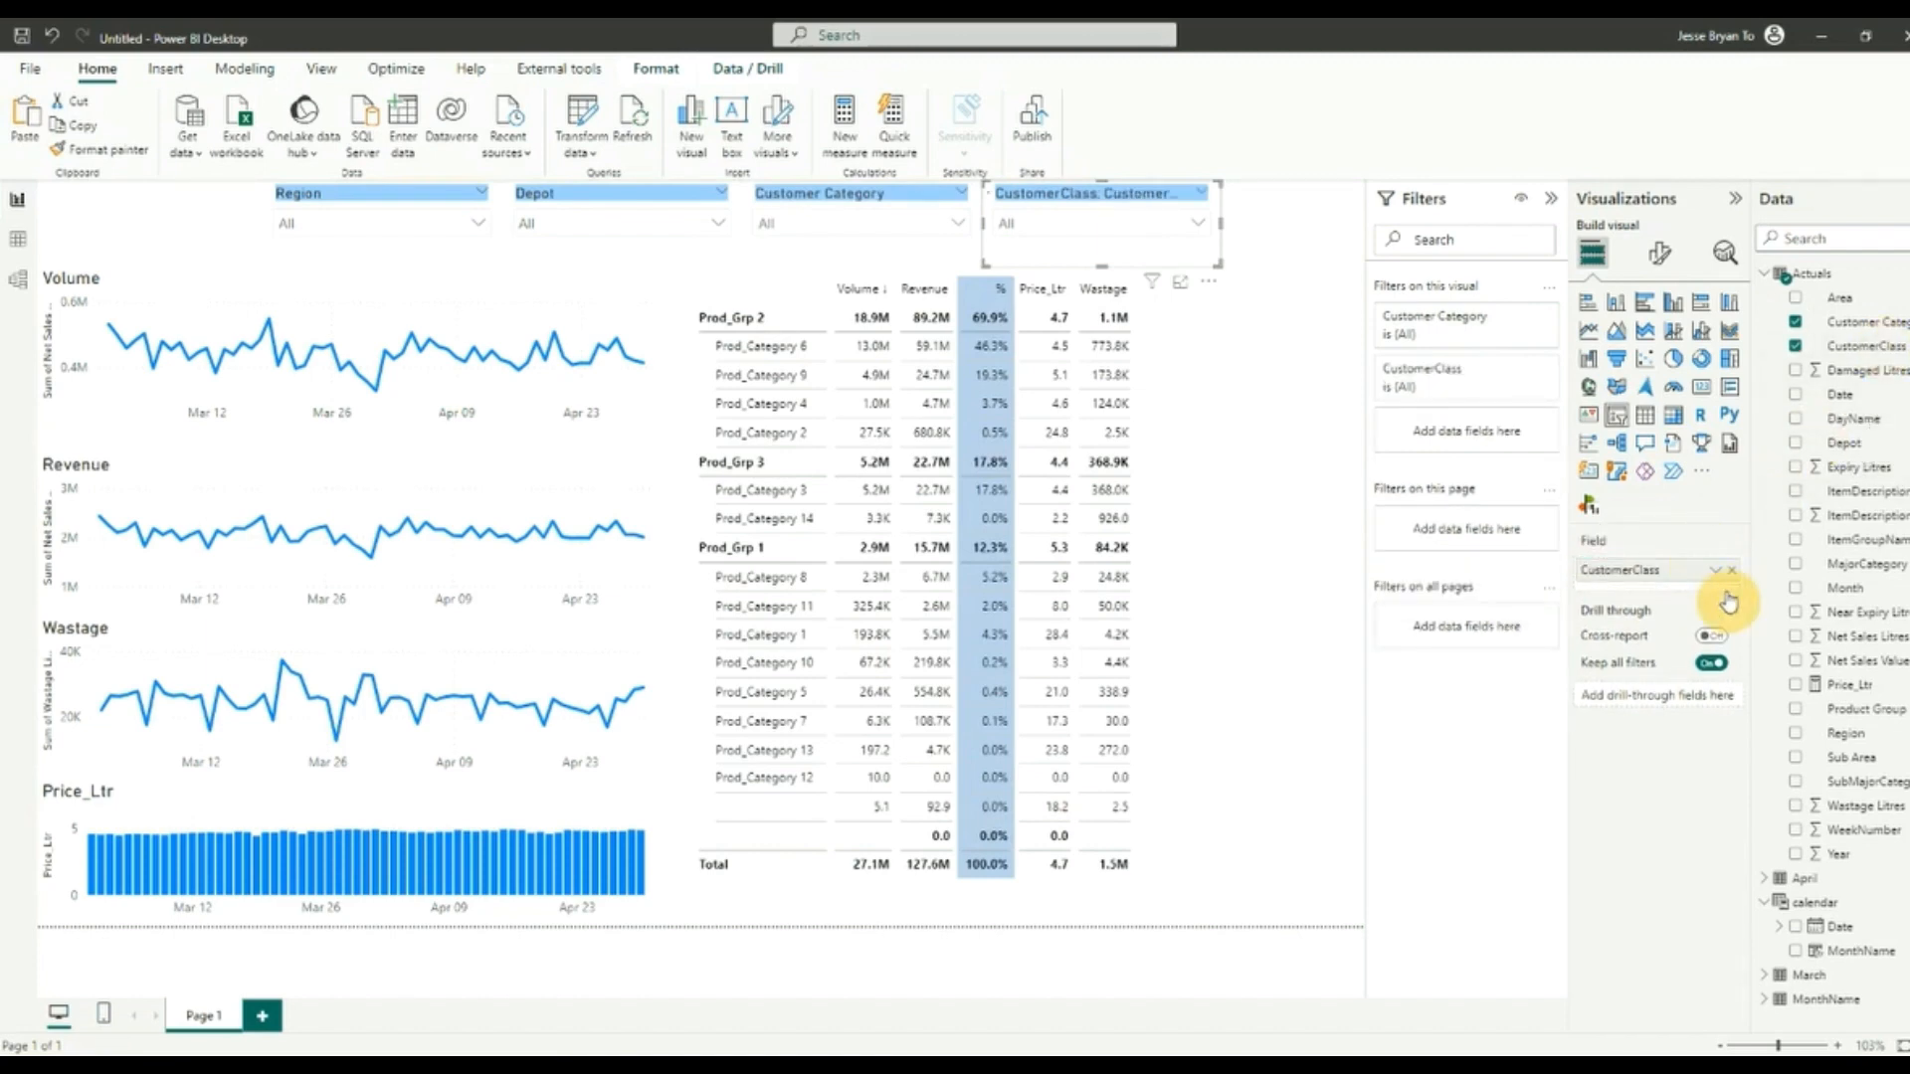
{"action": "left_click", "coordinate": [1318, 223]}
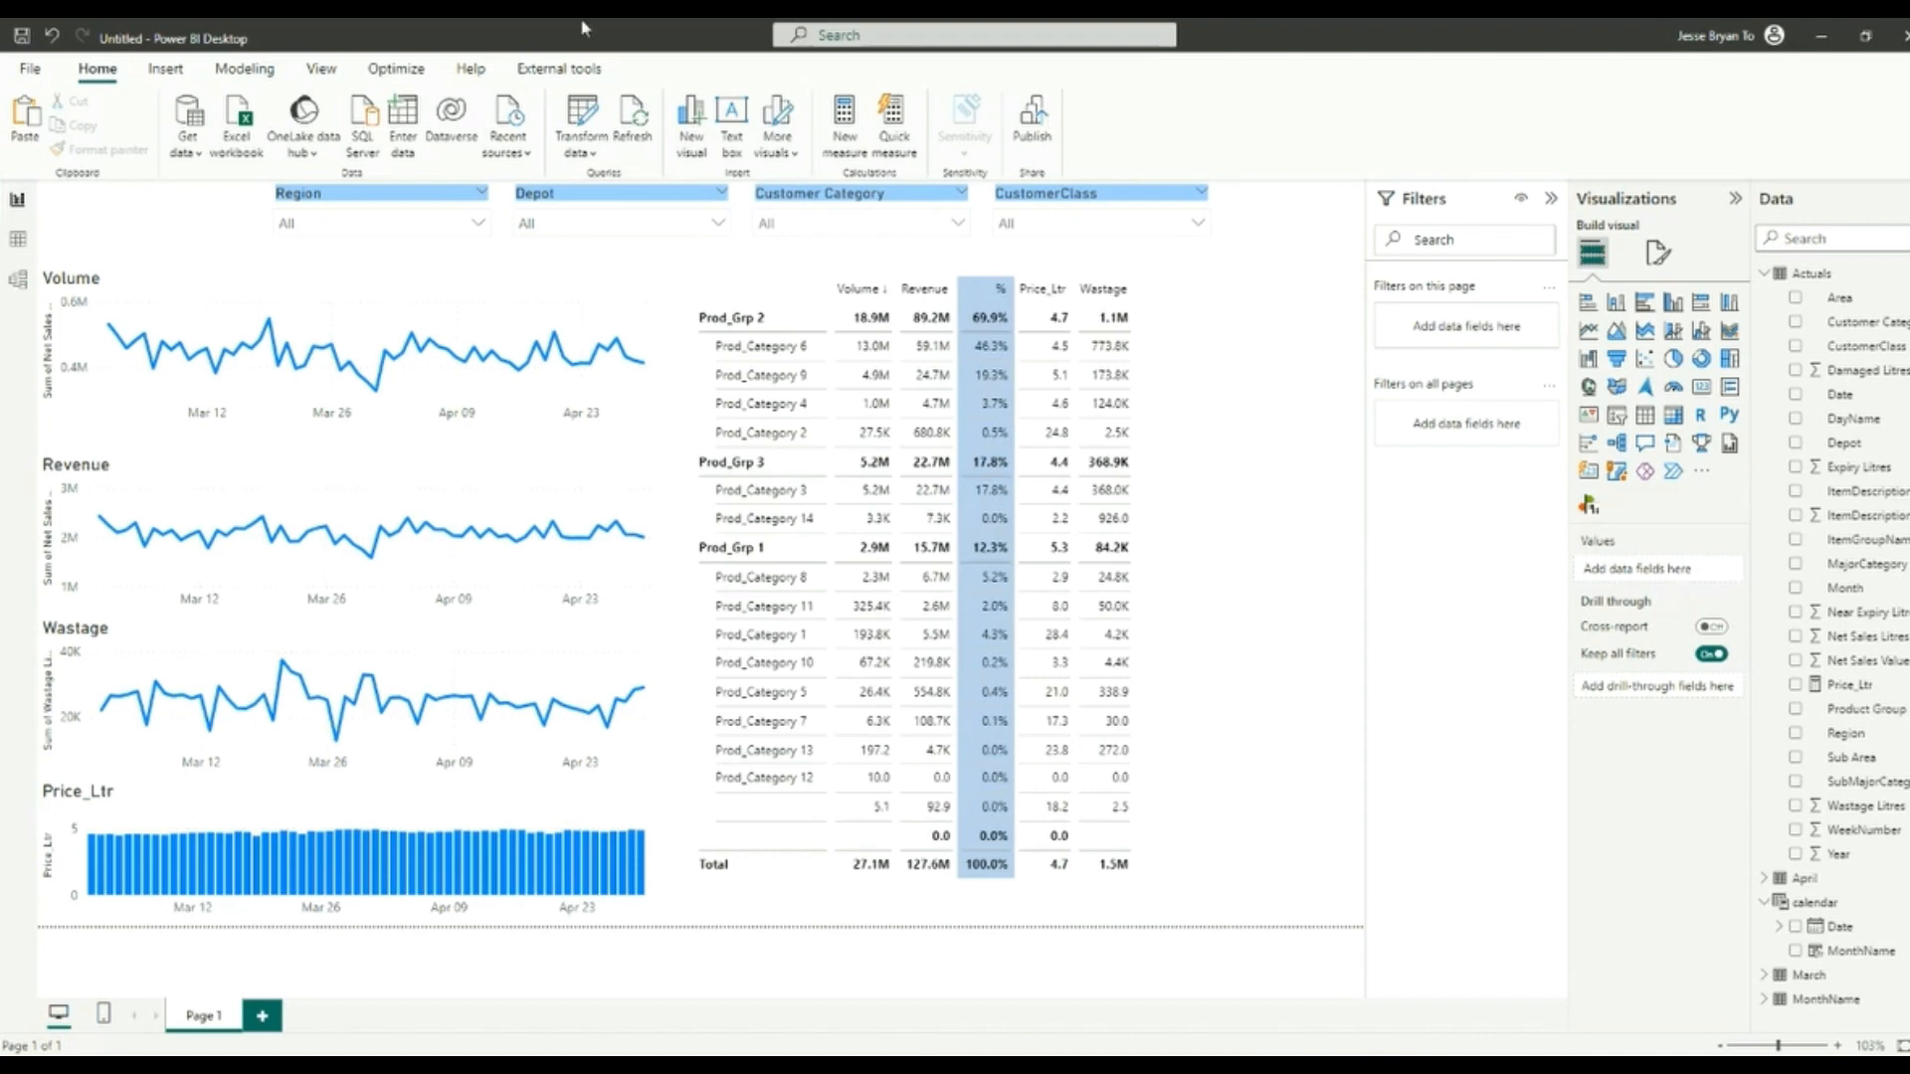
Step: Show the Bookmarks and Selection panes for the report
{"action": "left_click", "coordinate": [320, 68]}
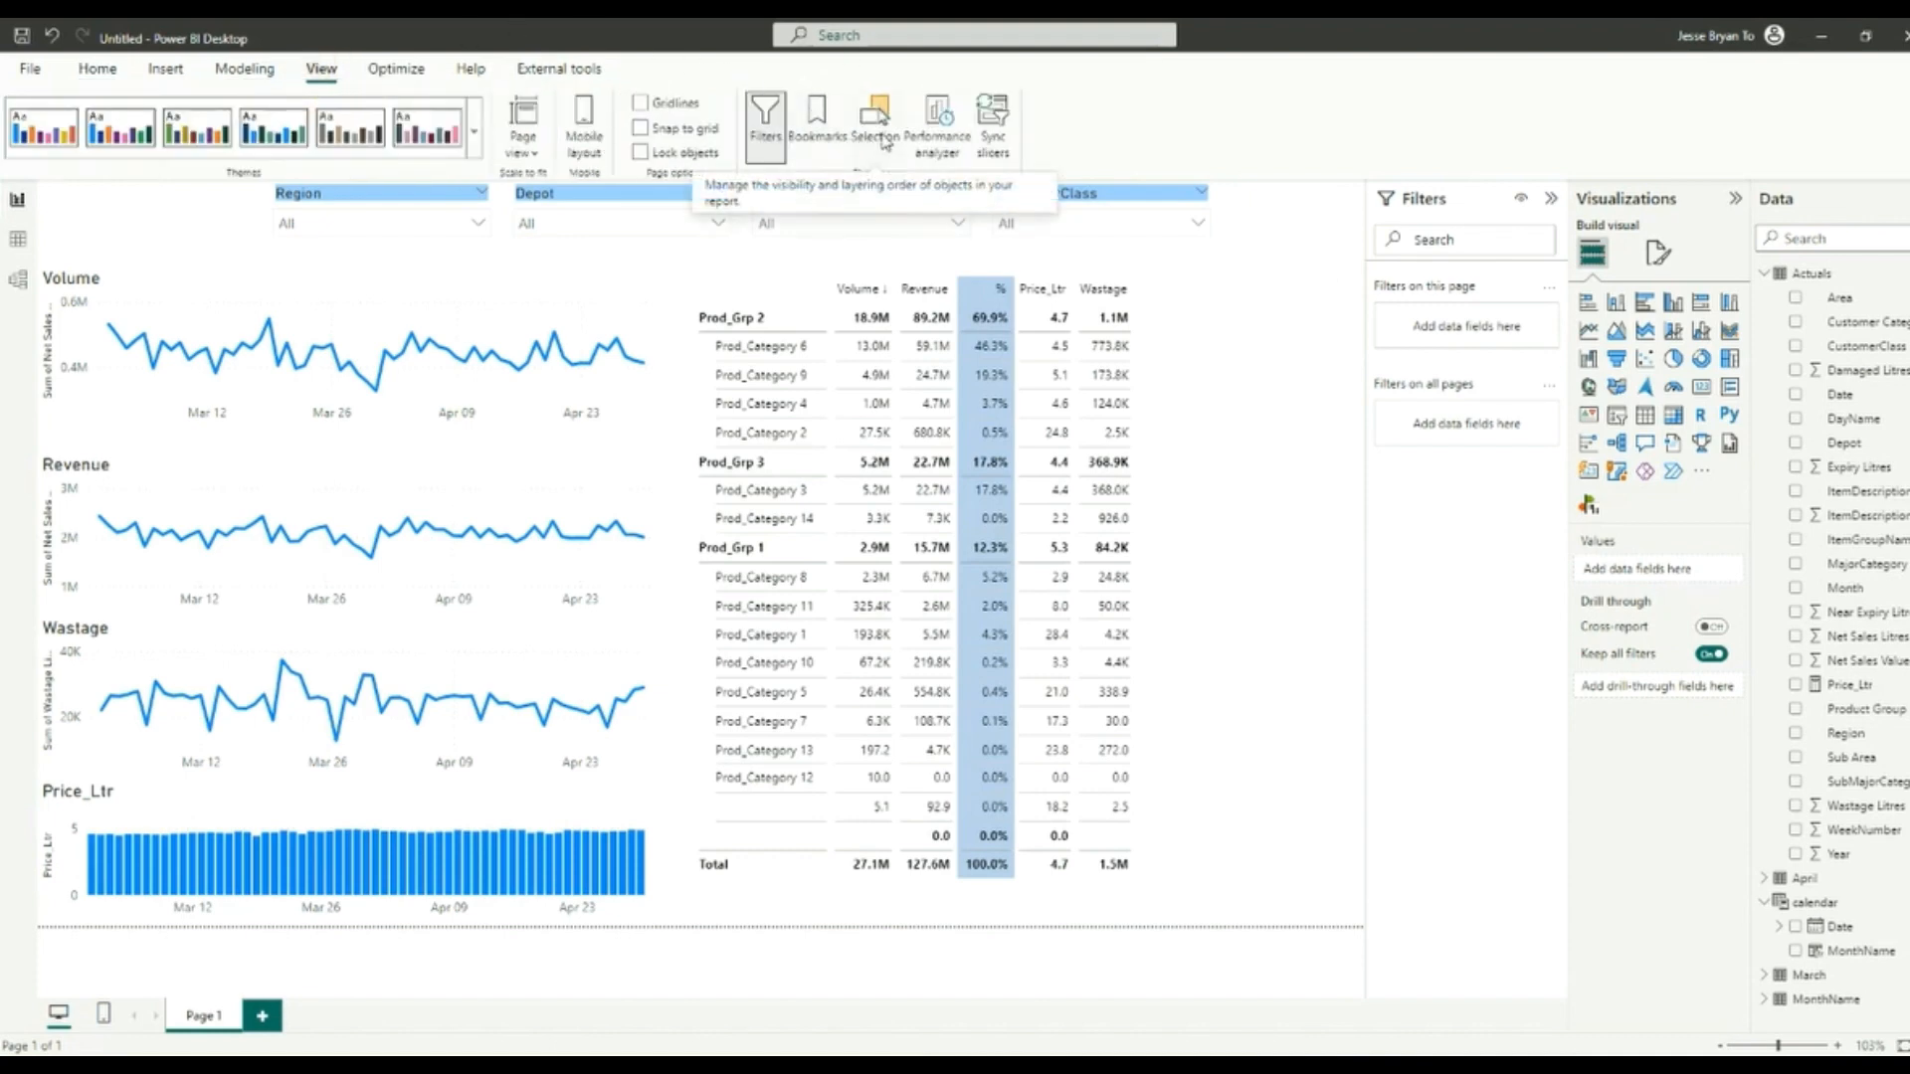
{"action": "left_click", "coordinate": [825, 124]}
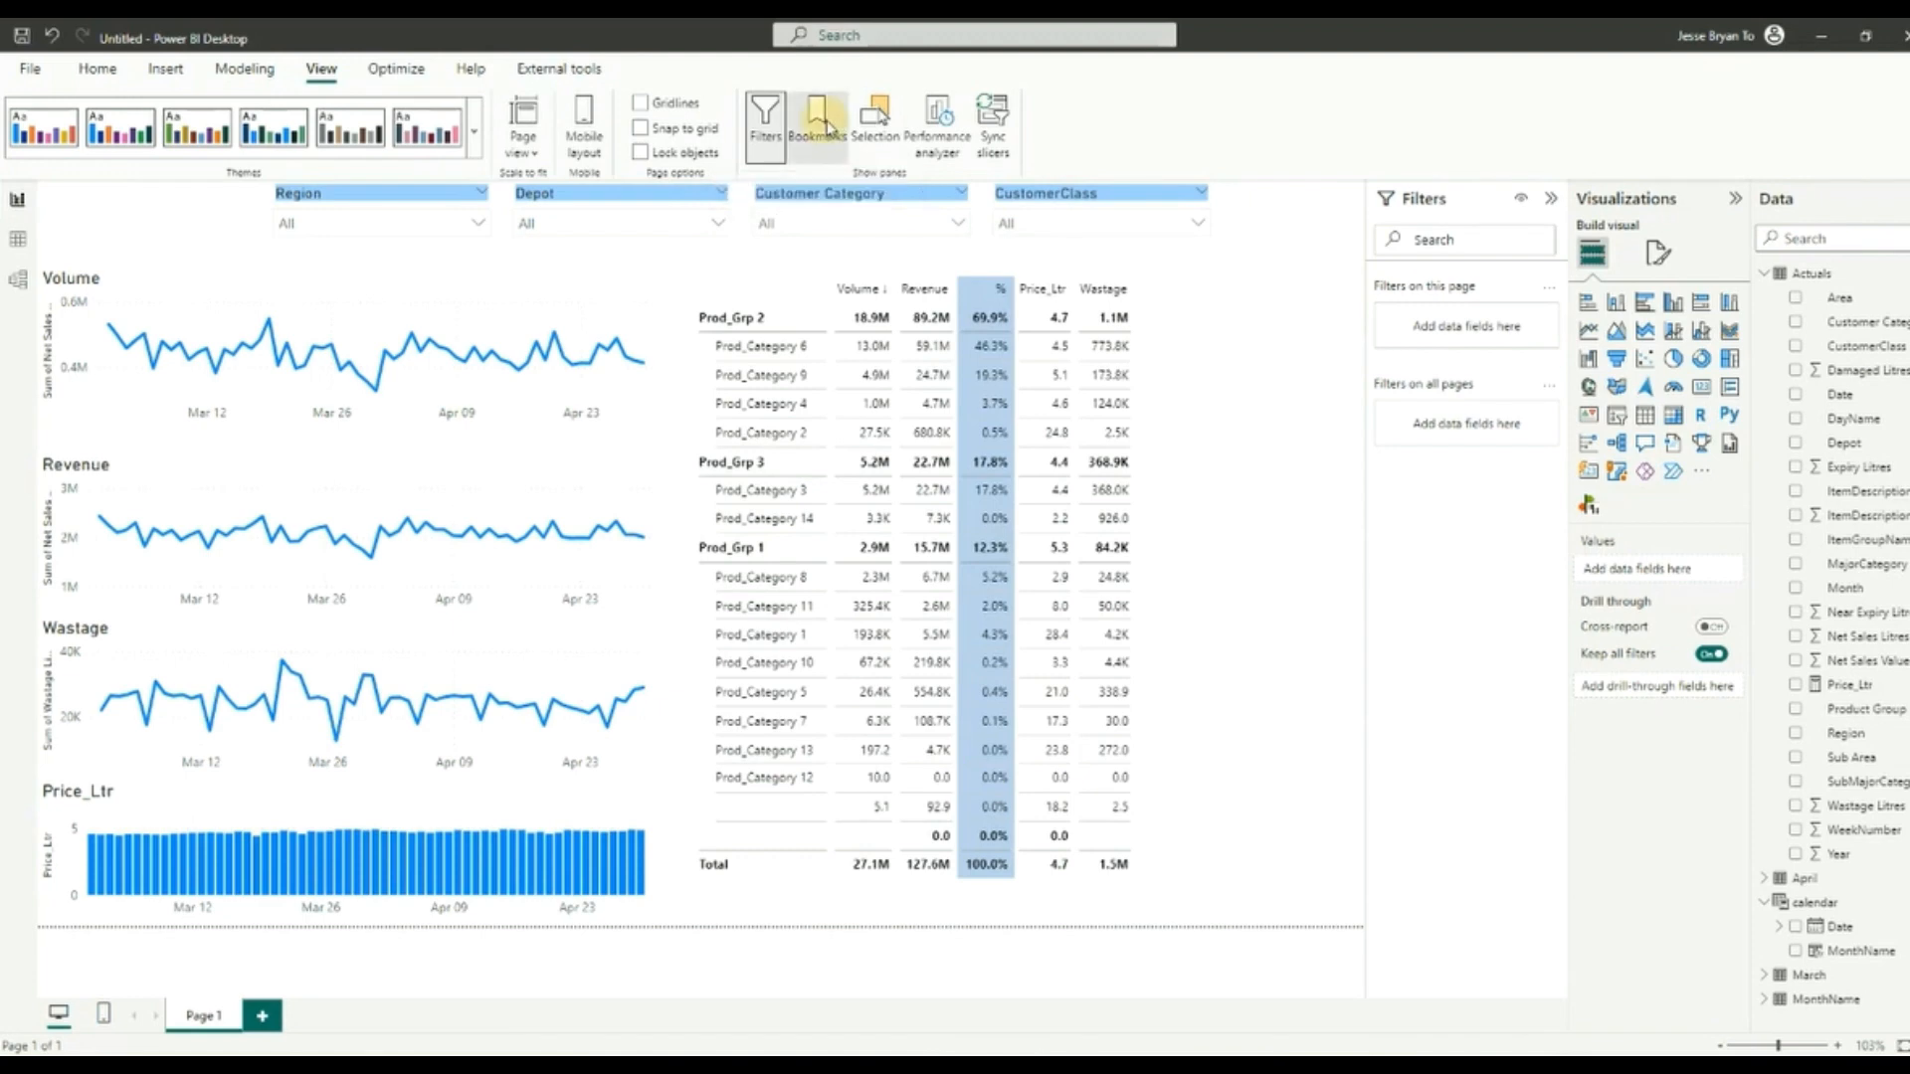
{"action": "left_click", "coordinate": [872, 134]}
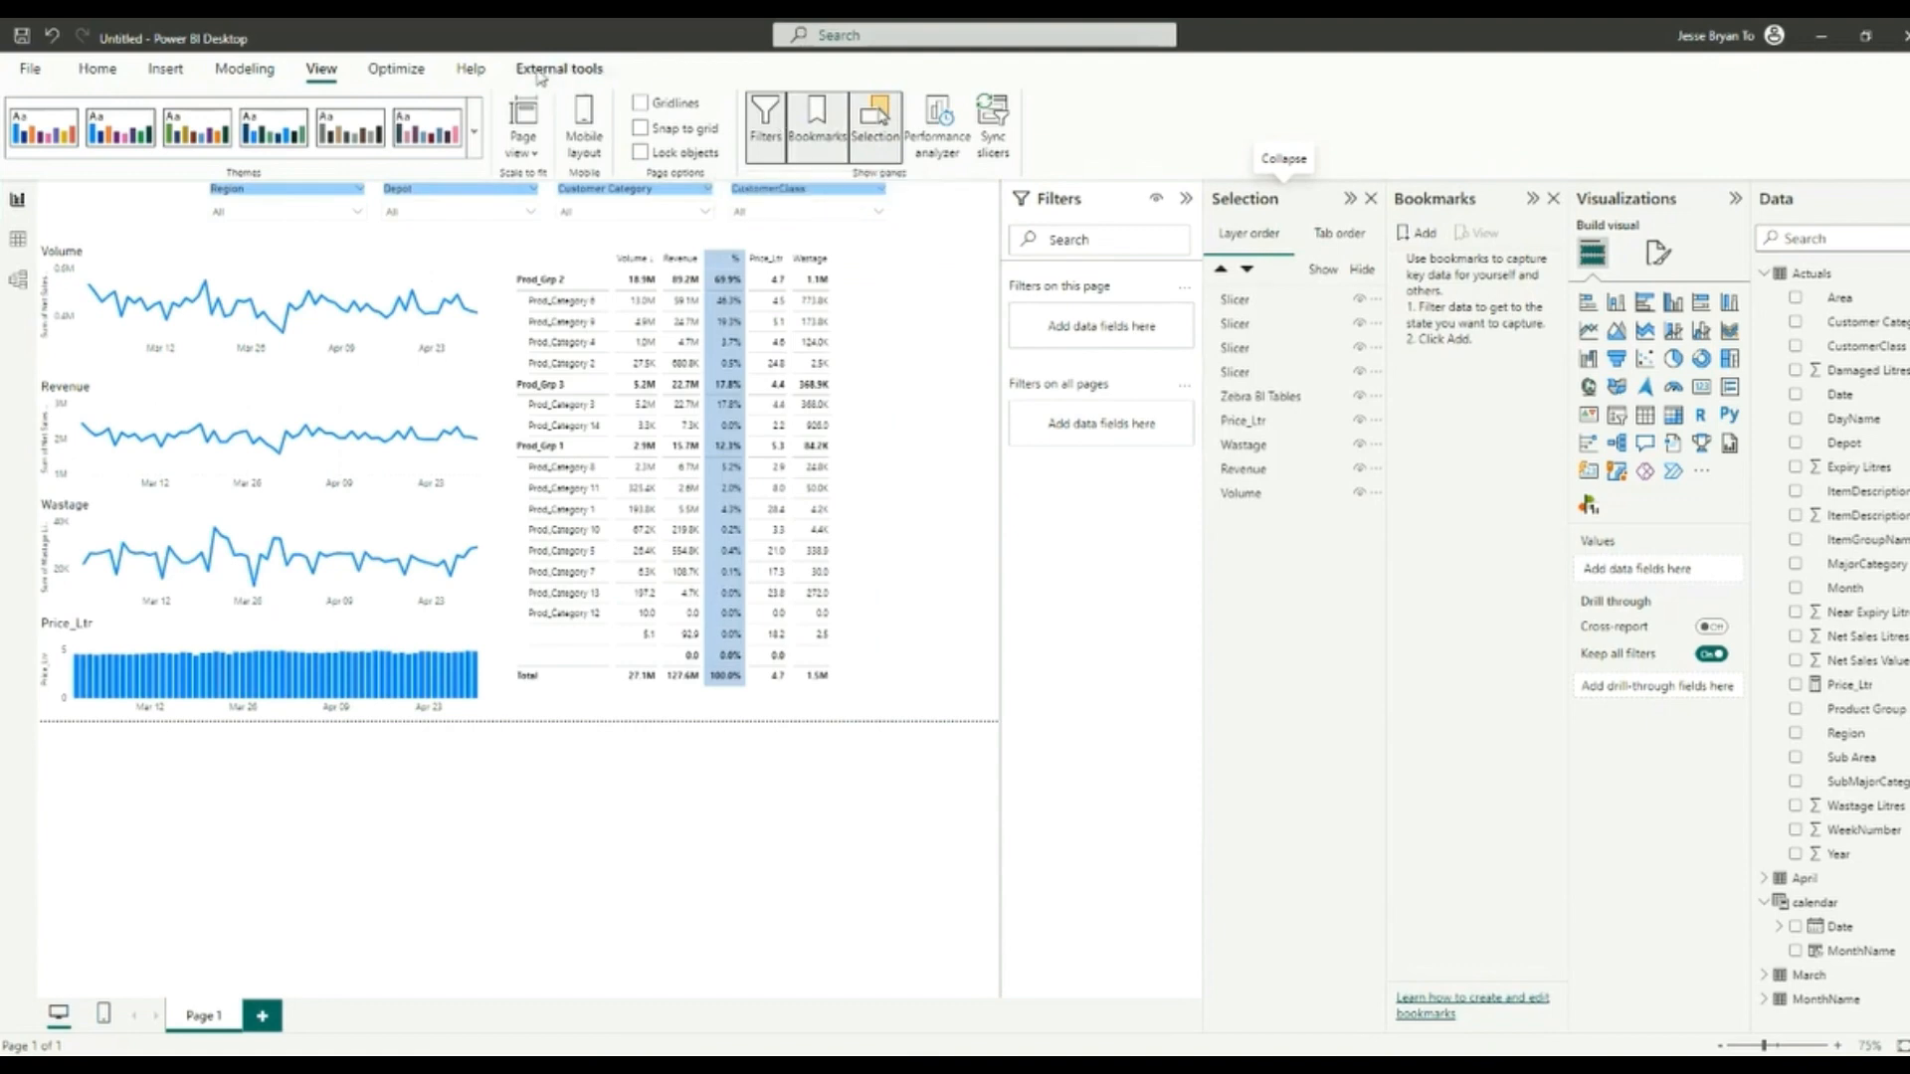
Step: Insert a blank button just after the CustomerClass slicer and turn on its text with the label Product
{"action": "left_click", "coordinate": [166, 68]}
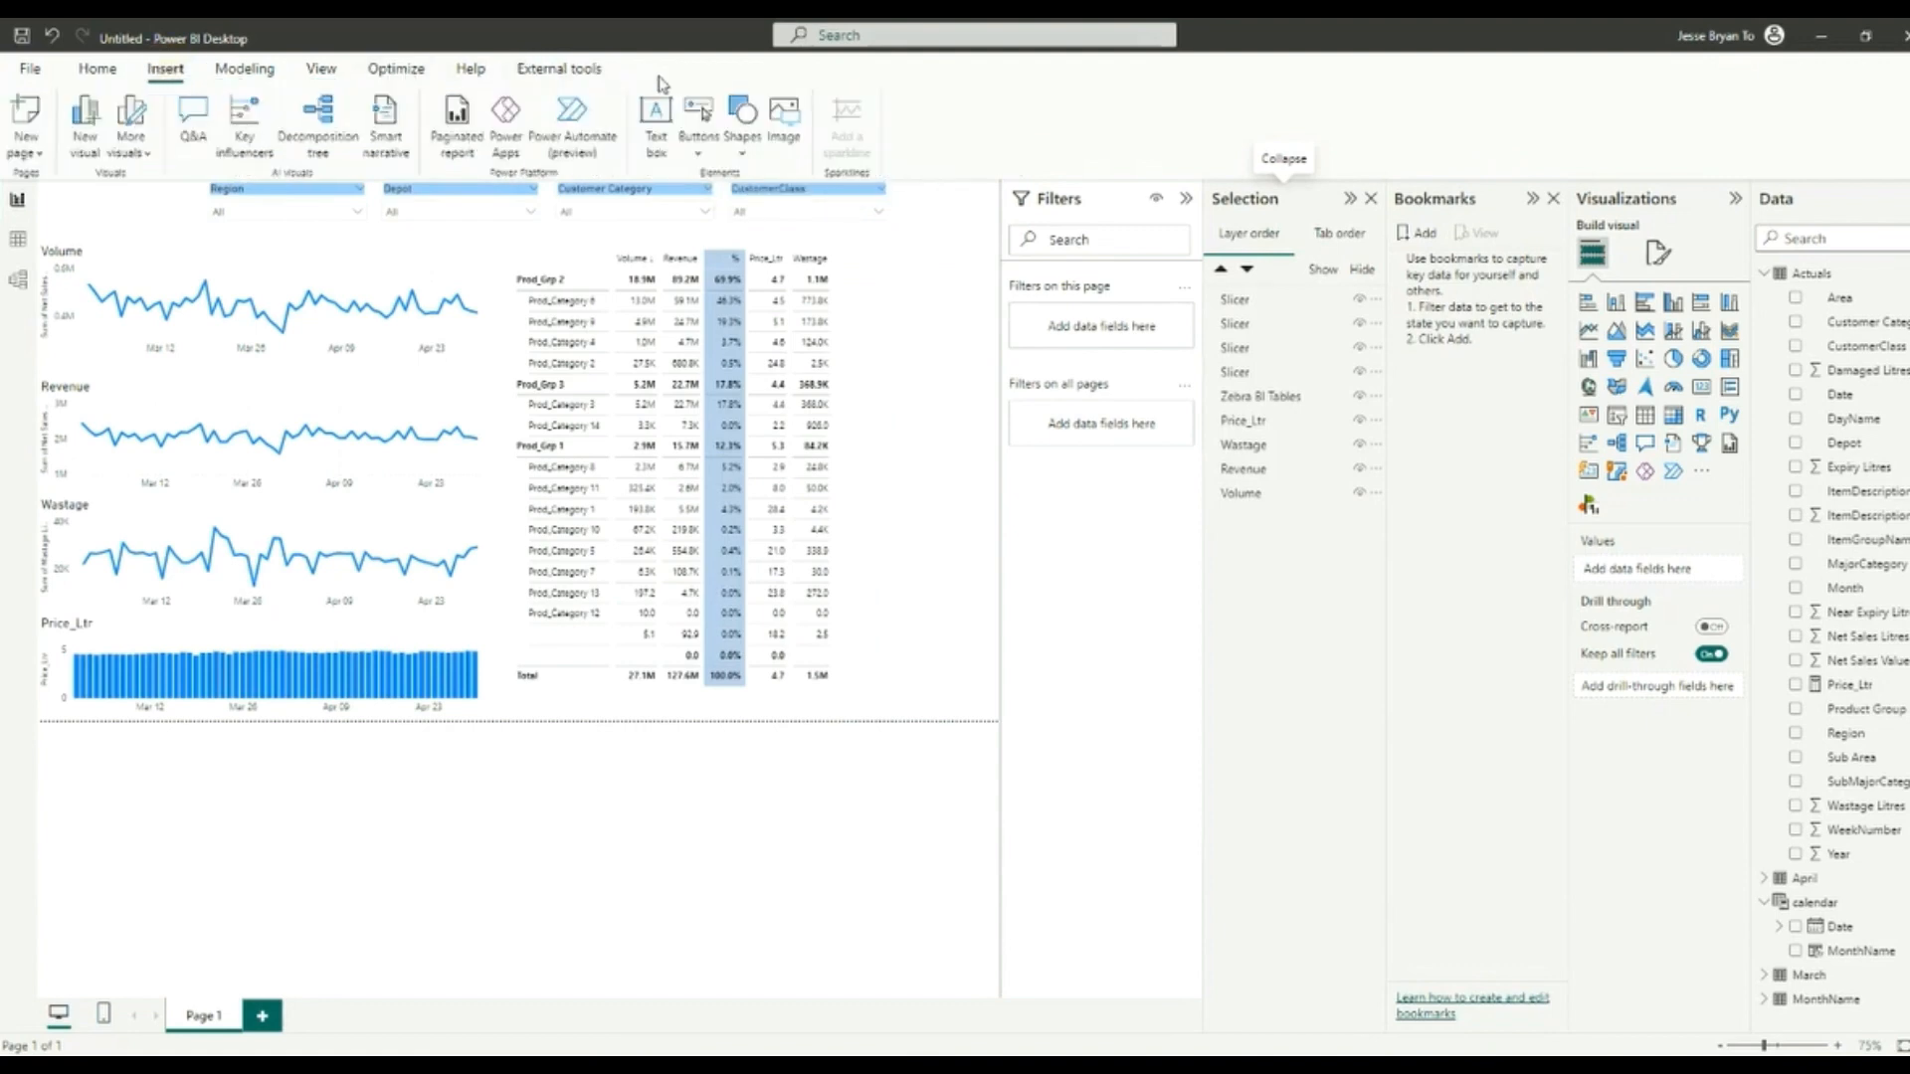
{"action": "left_click", "coordinate": [698, 139]}
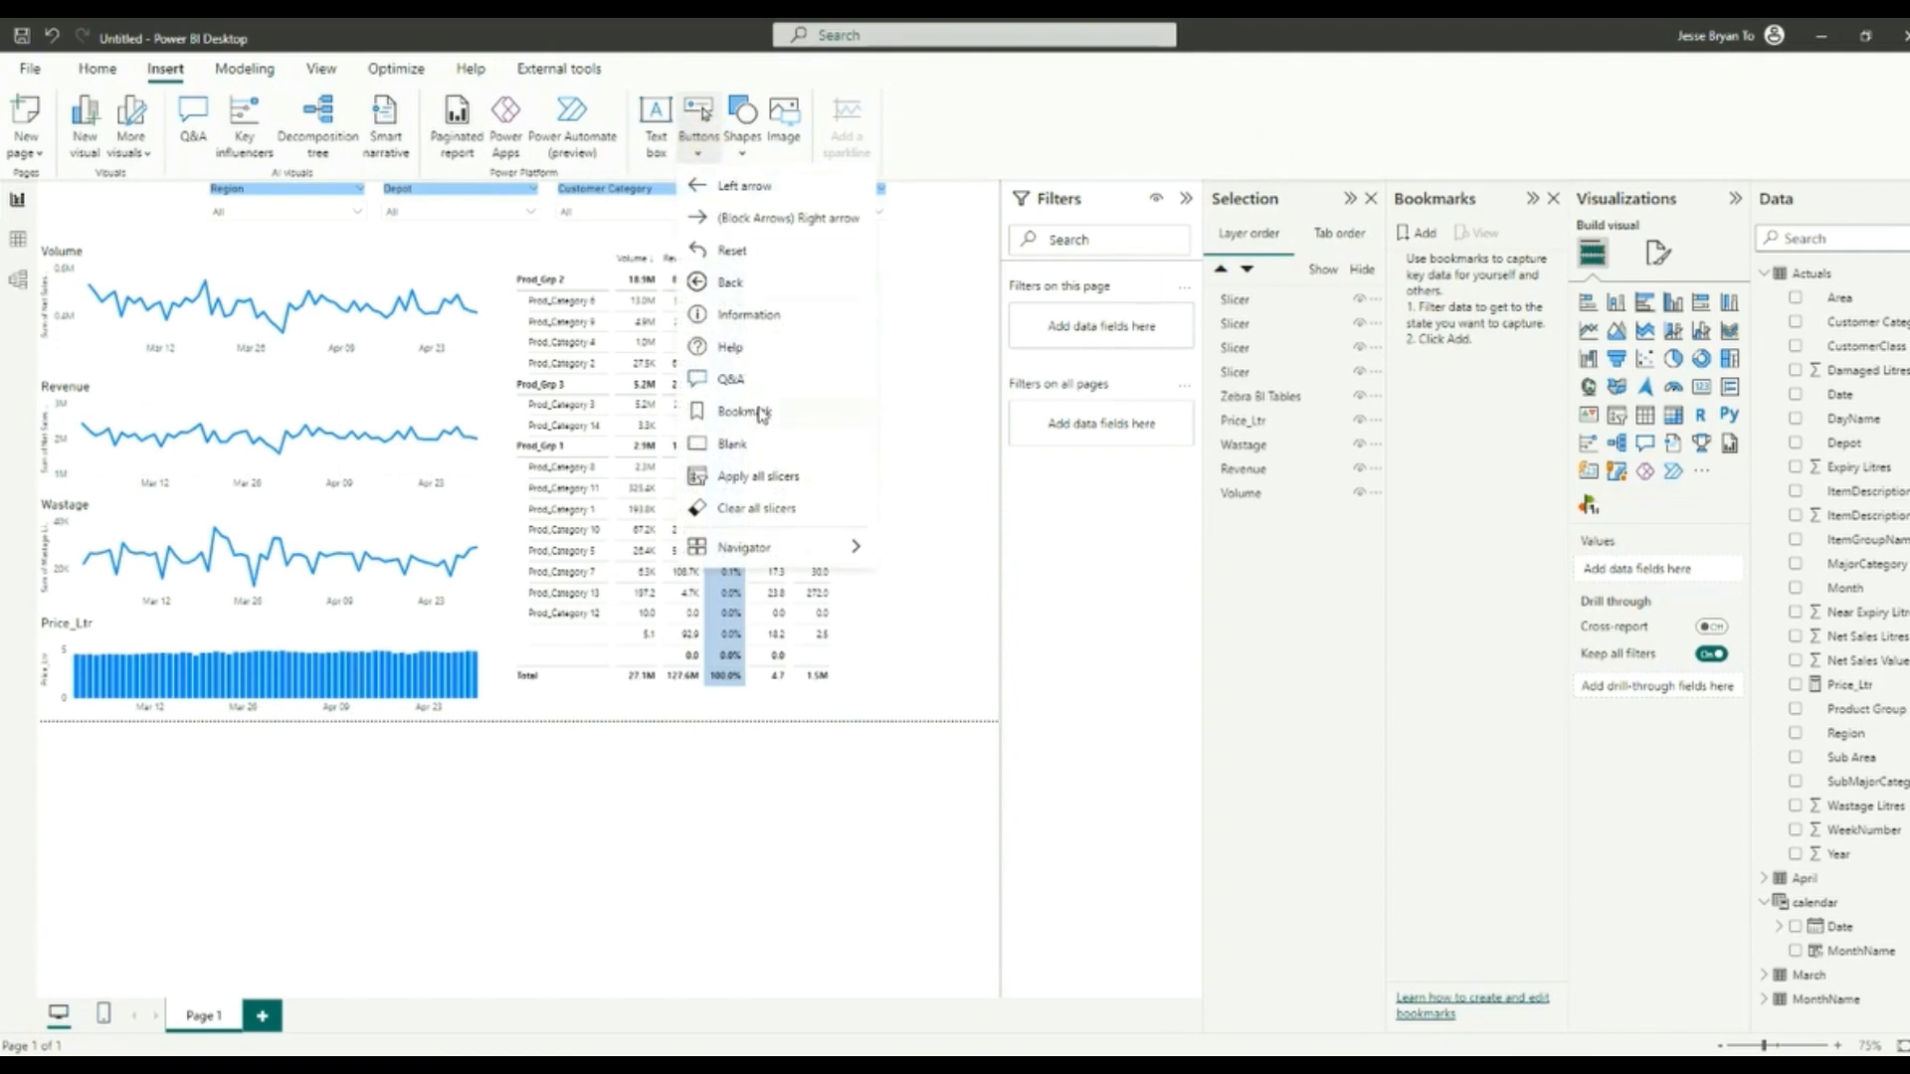
{"action": "left_click", "coordinate": [762, 447]}
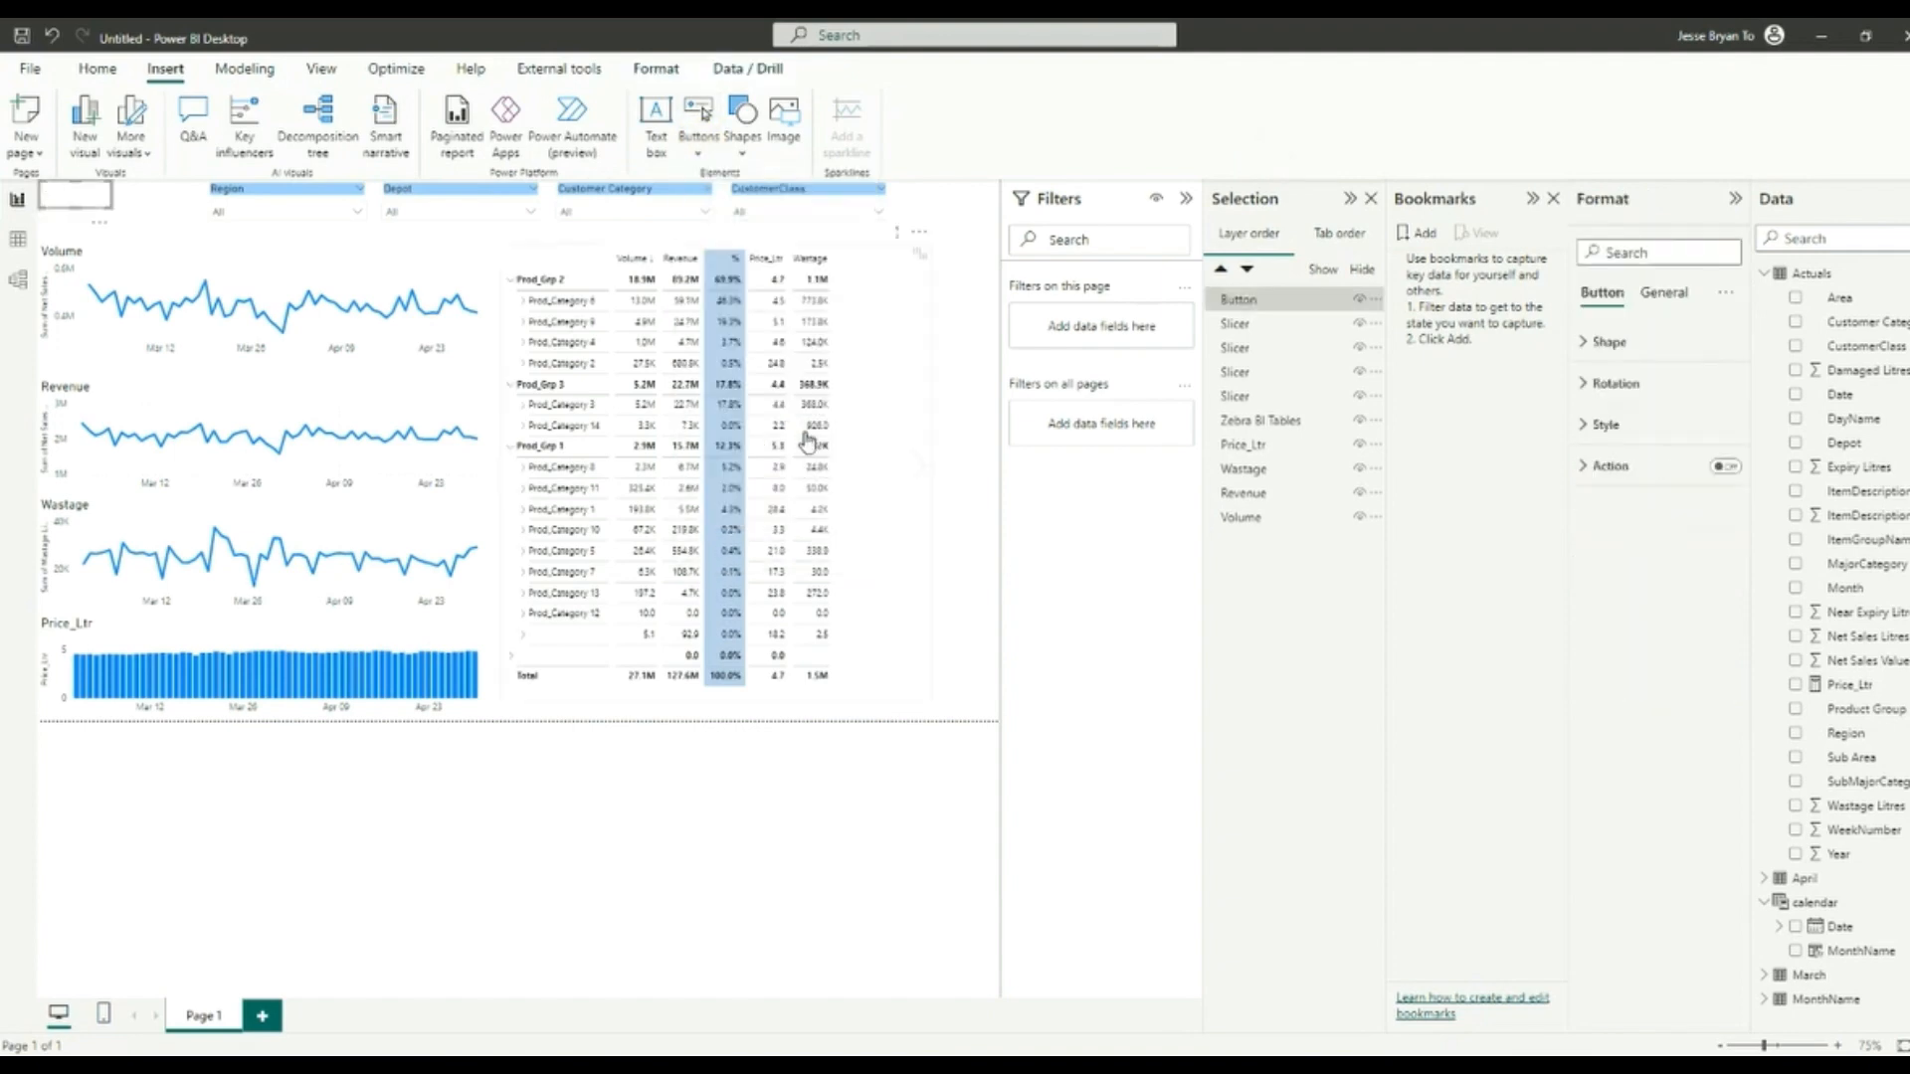
{"action": "left_click_drag", "start_coordinate": [92, 202], "coordinate": [978, 202]}
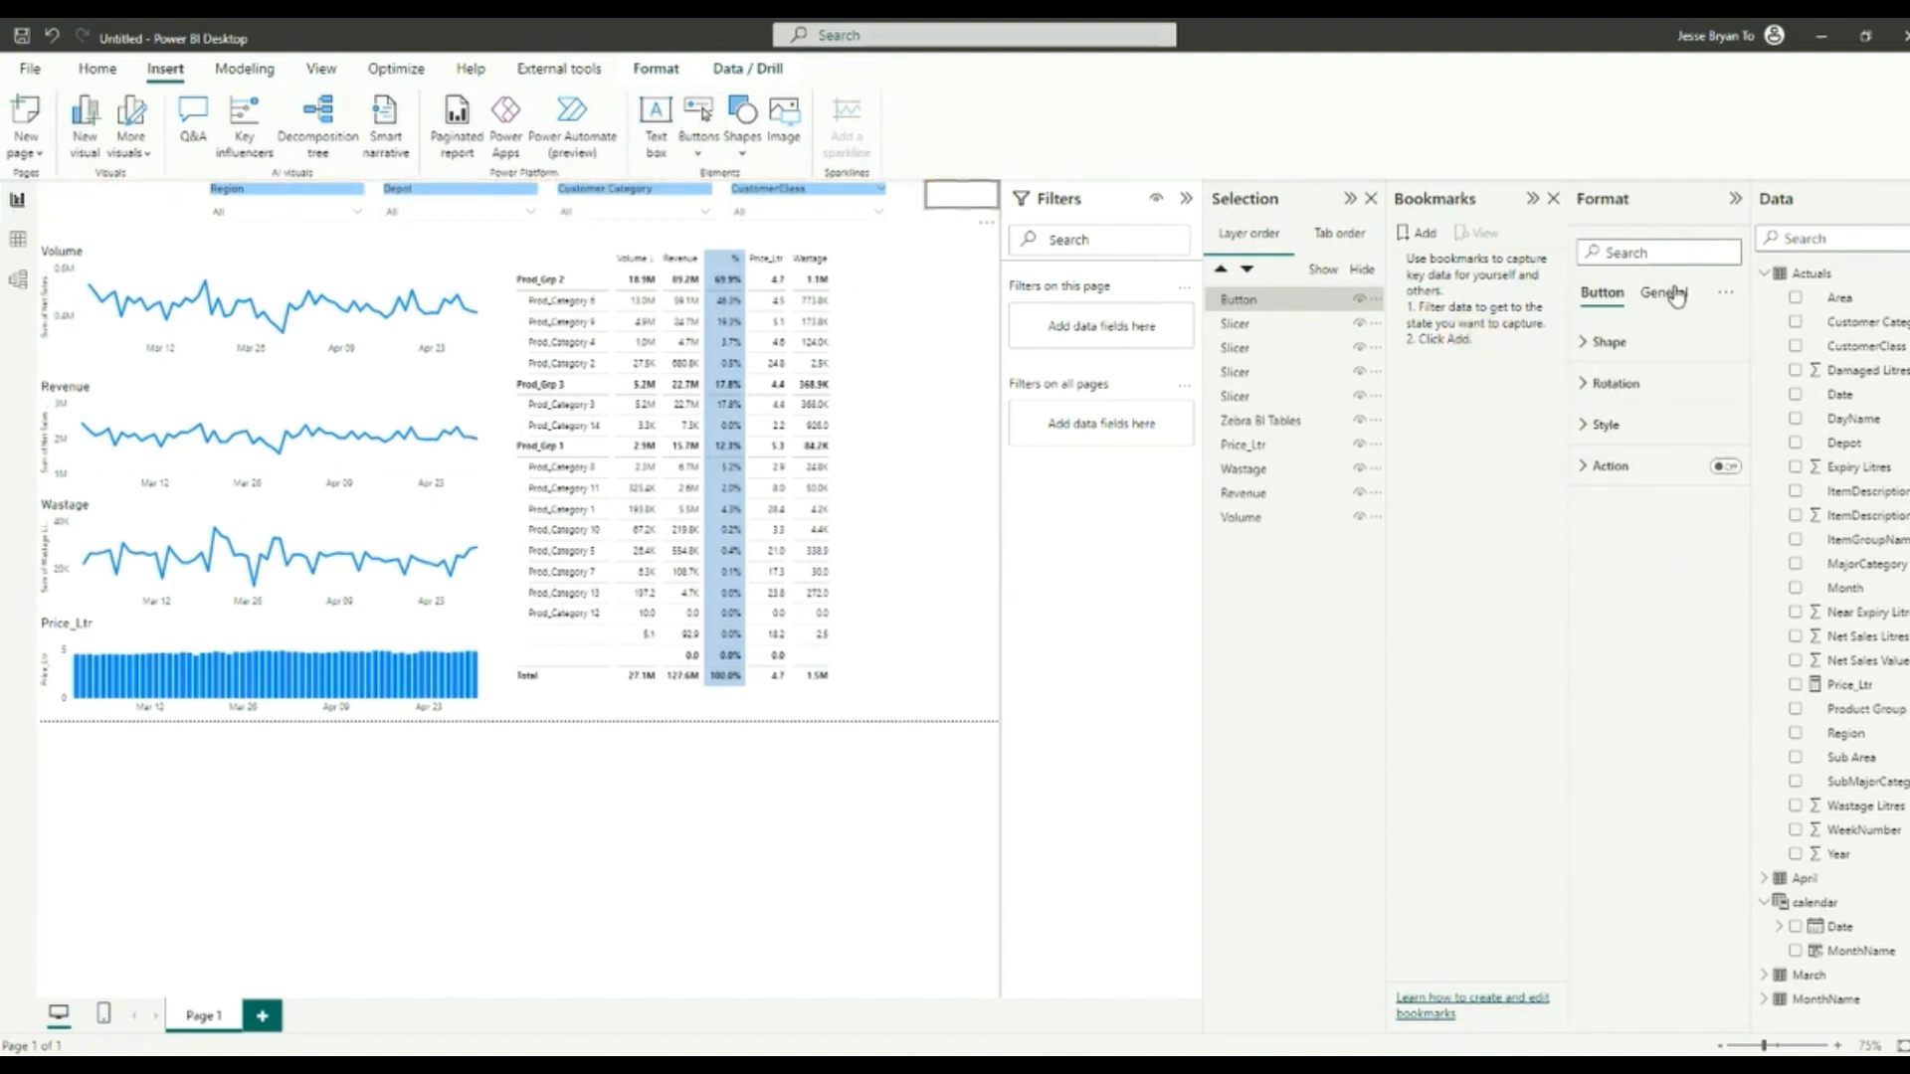
{"action": "left_click", "coordinate": [1604, 426]}
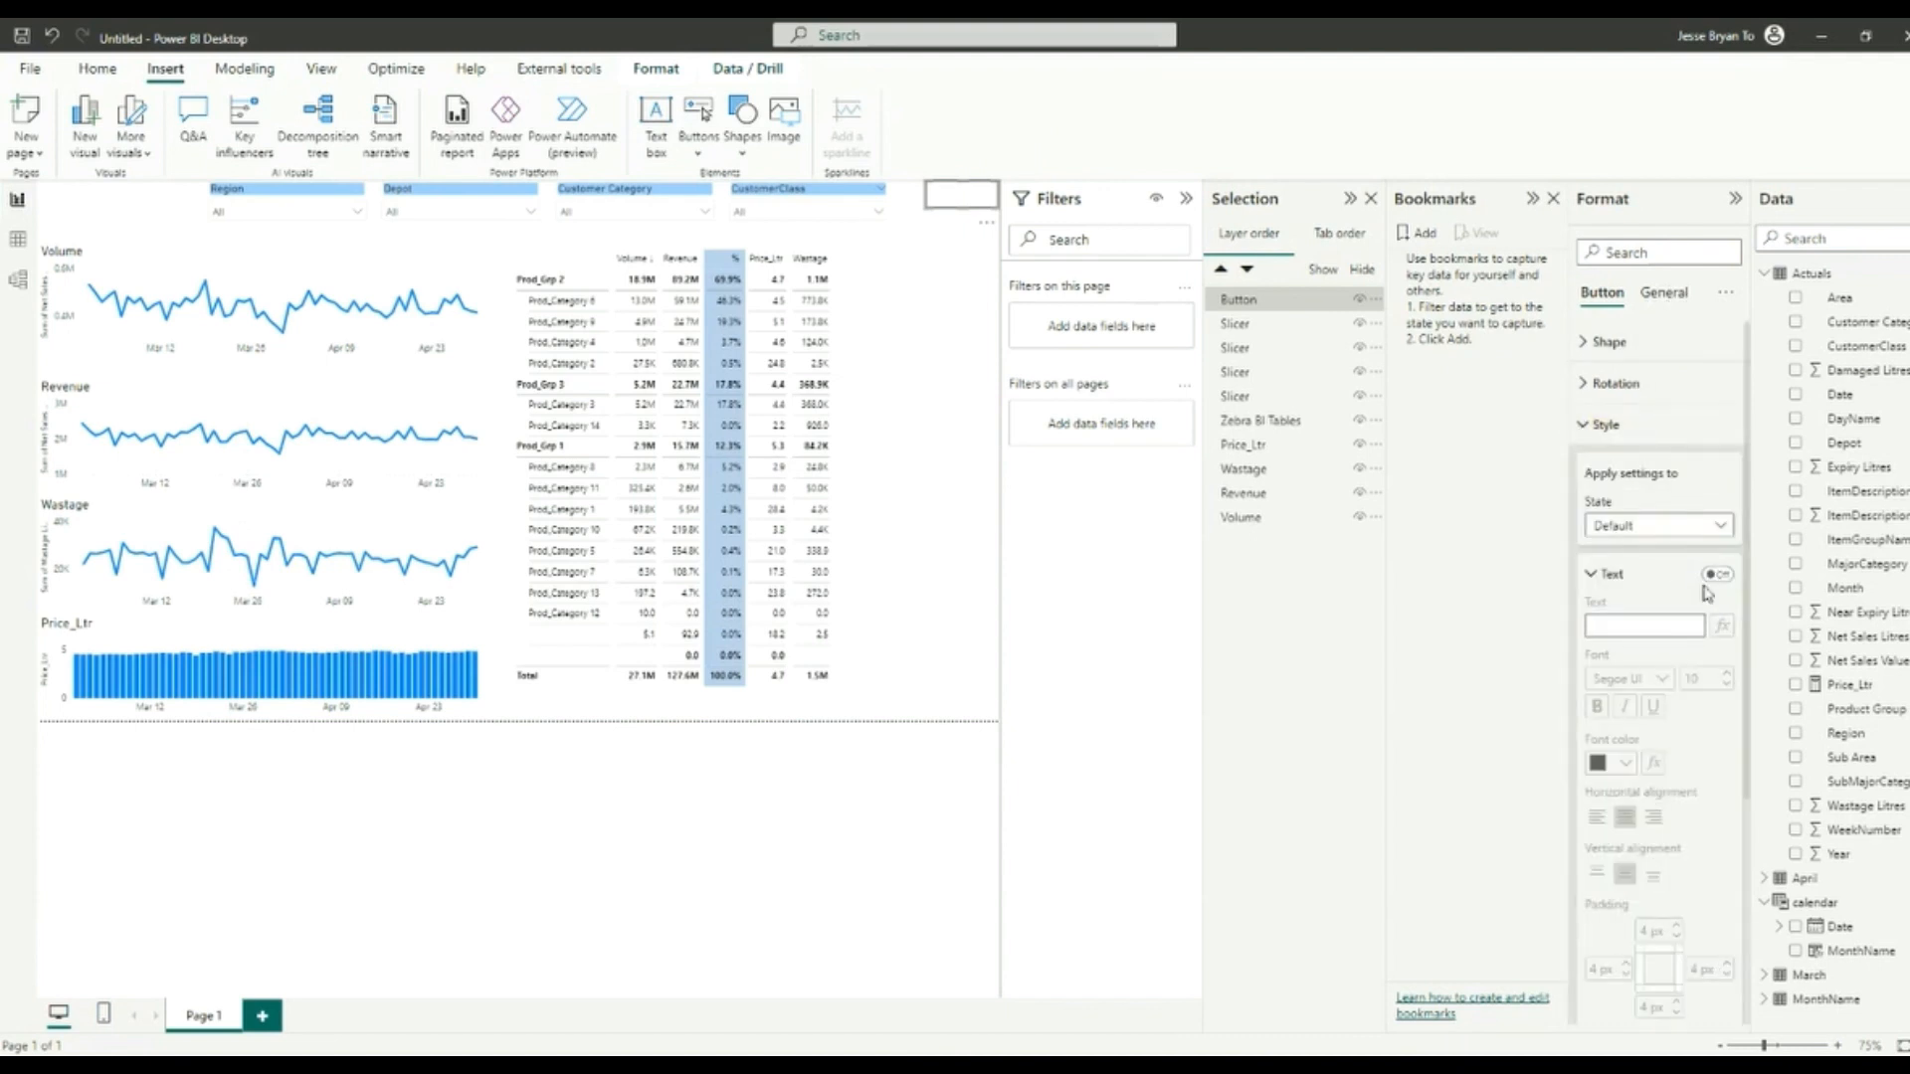
{"action": "left_click", "coordinate": [1717, 574]}
{"action": "left_click", "coordinate": [1658, 621]}
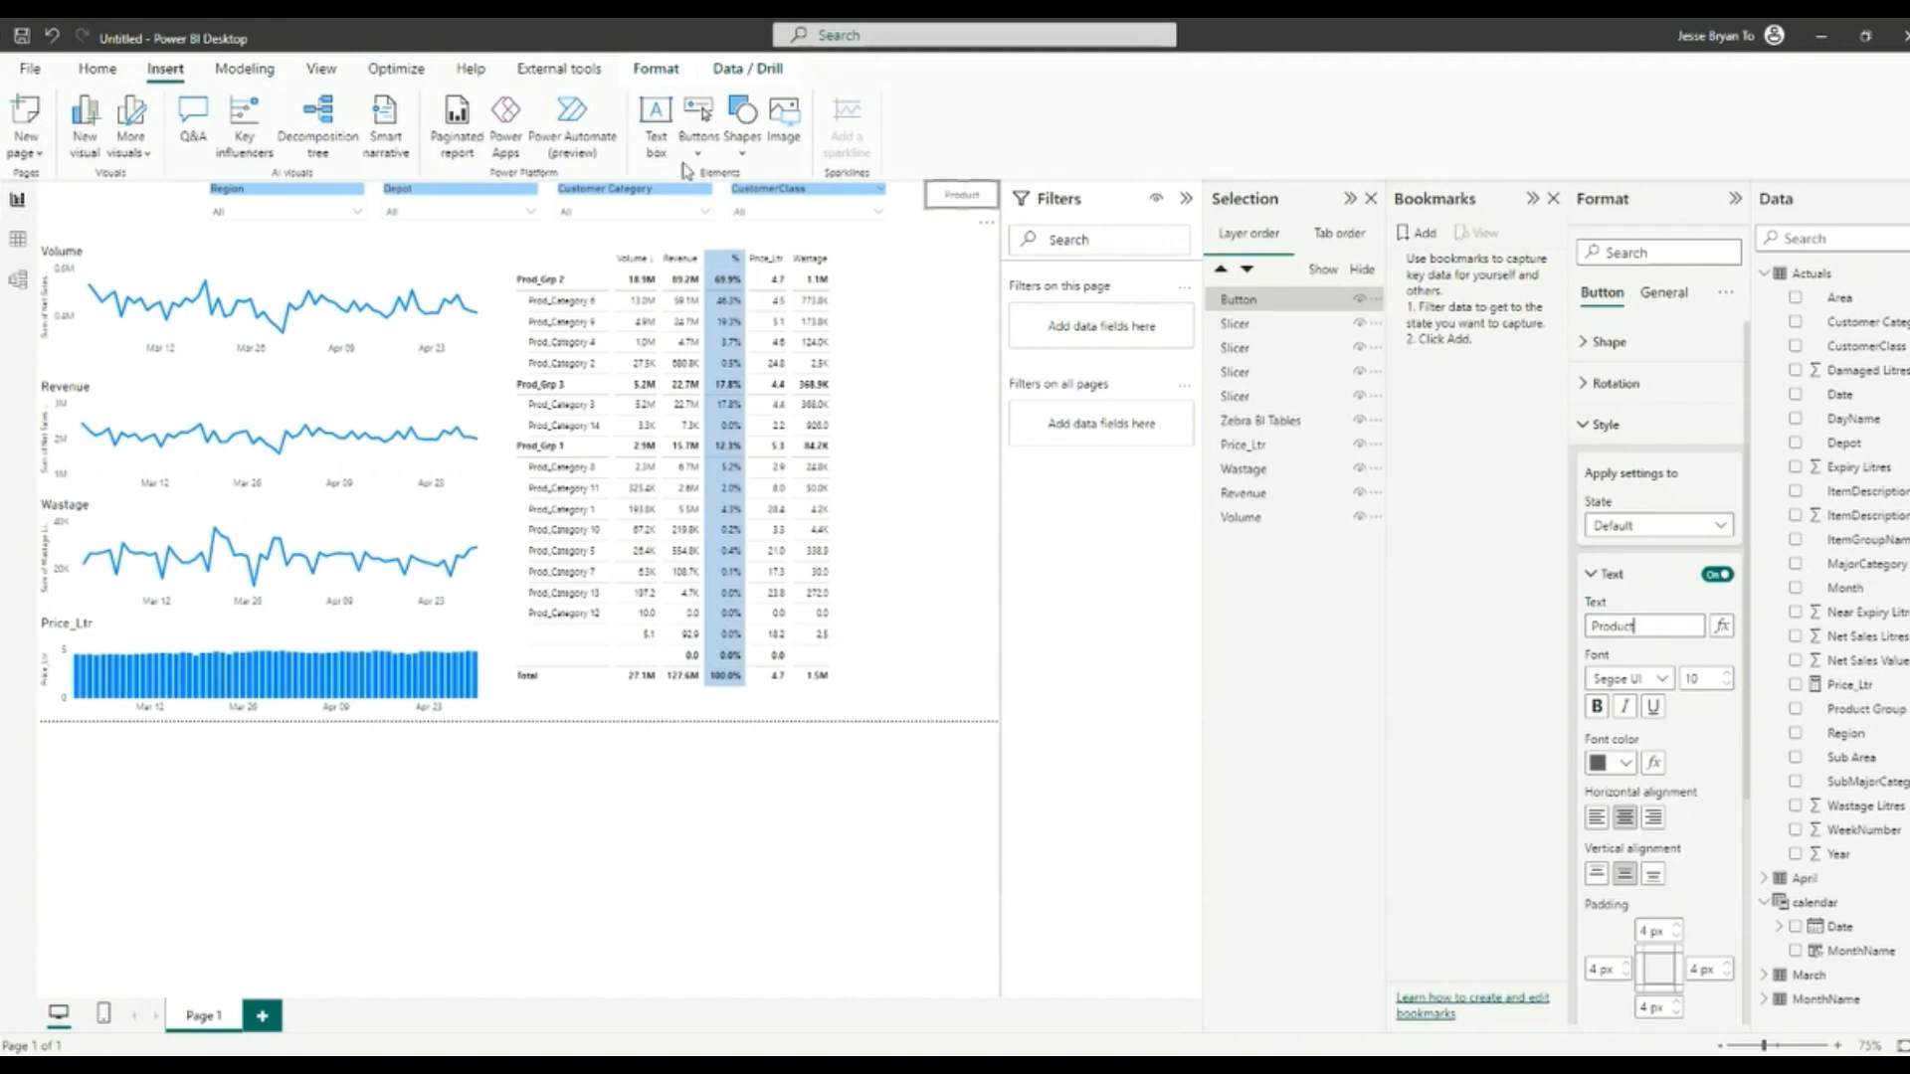
Step: Duplicate the Product button on the report page
{"action": "left_click", "coordinate": [932, 199]}
{"action": "left_click", "coordinate": [950, 215]}
{"action": "left_click", "coordinate": [97, 67]}
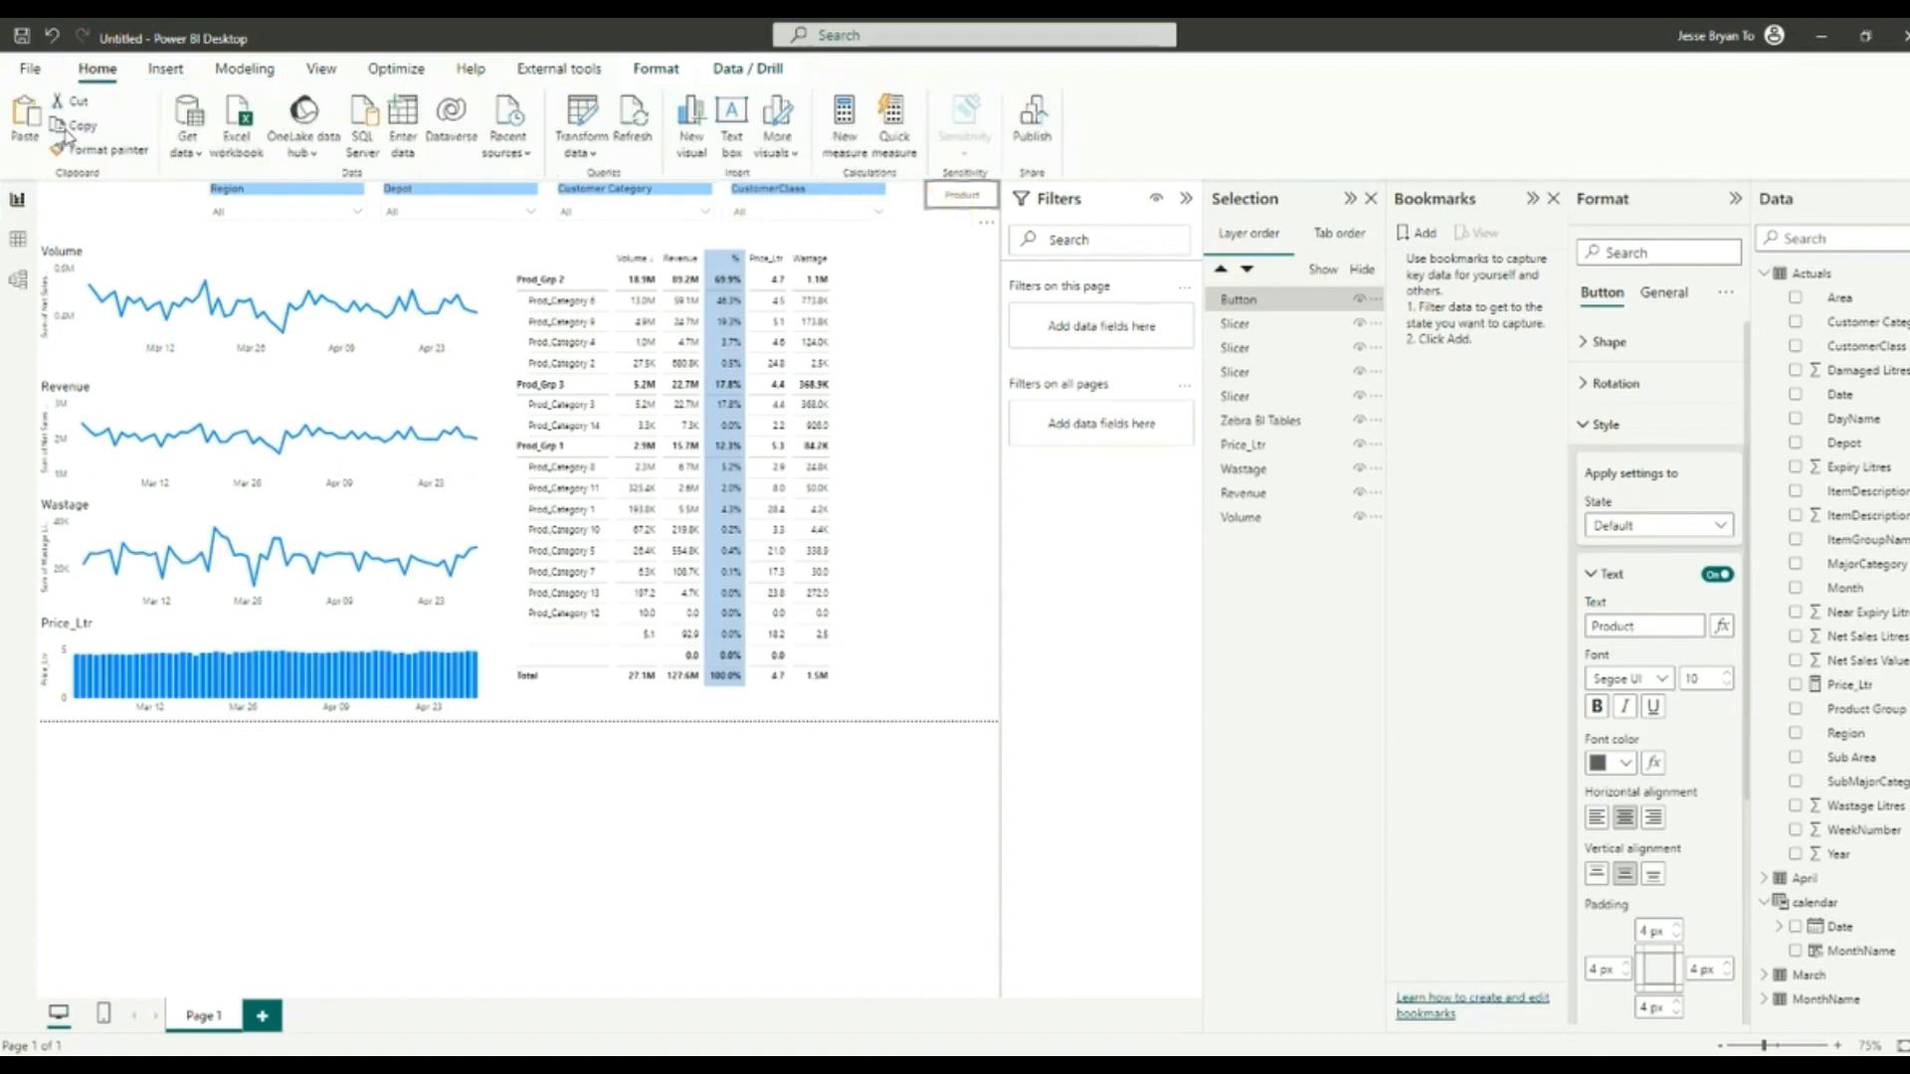
{"action": "left_click", "coordinate": [66, 129]}
{"action": "left_click", "coordinate": [25, 118]}
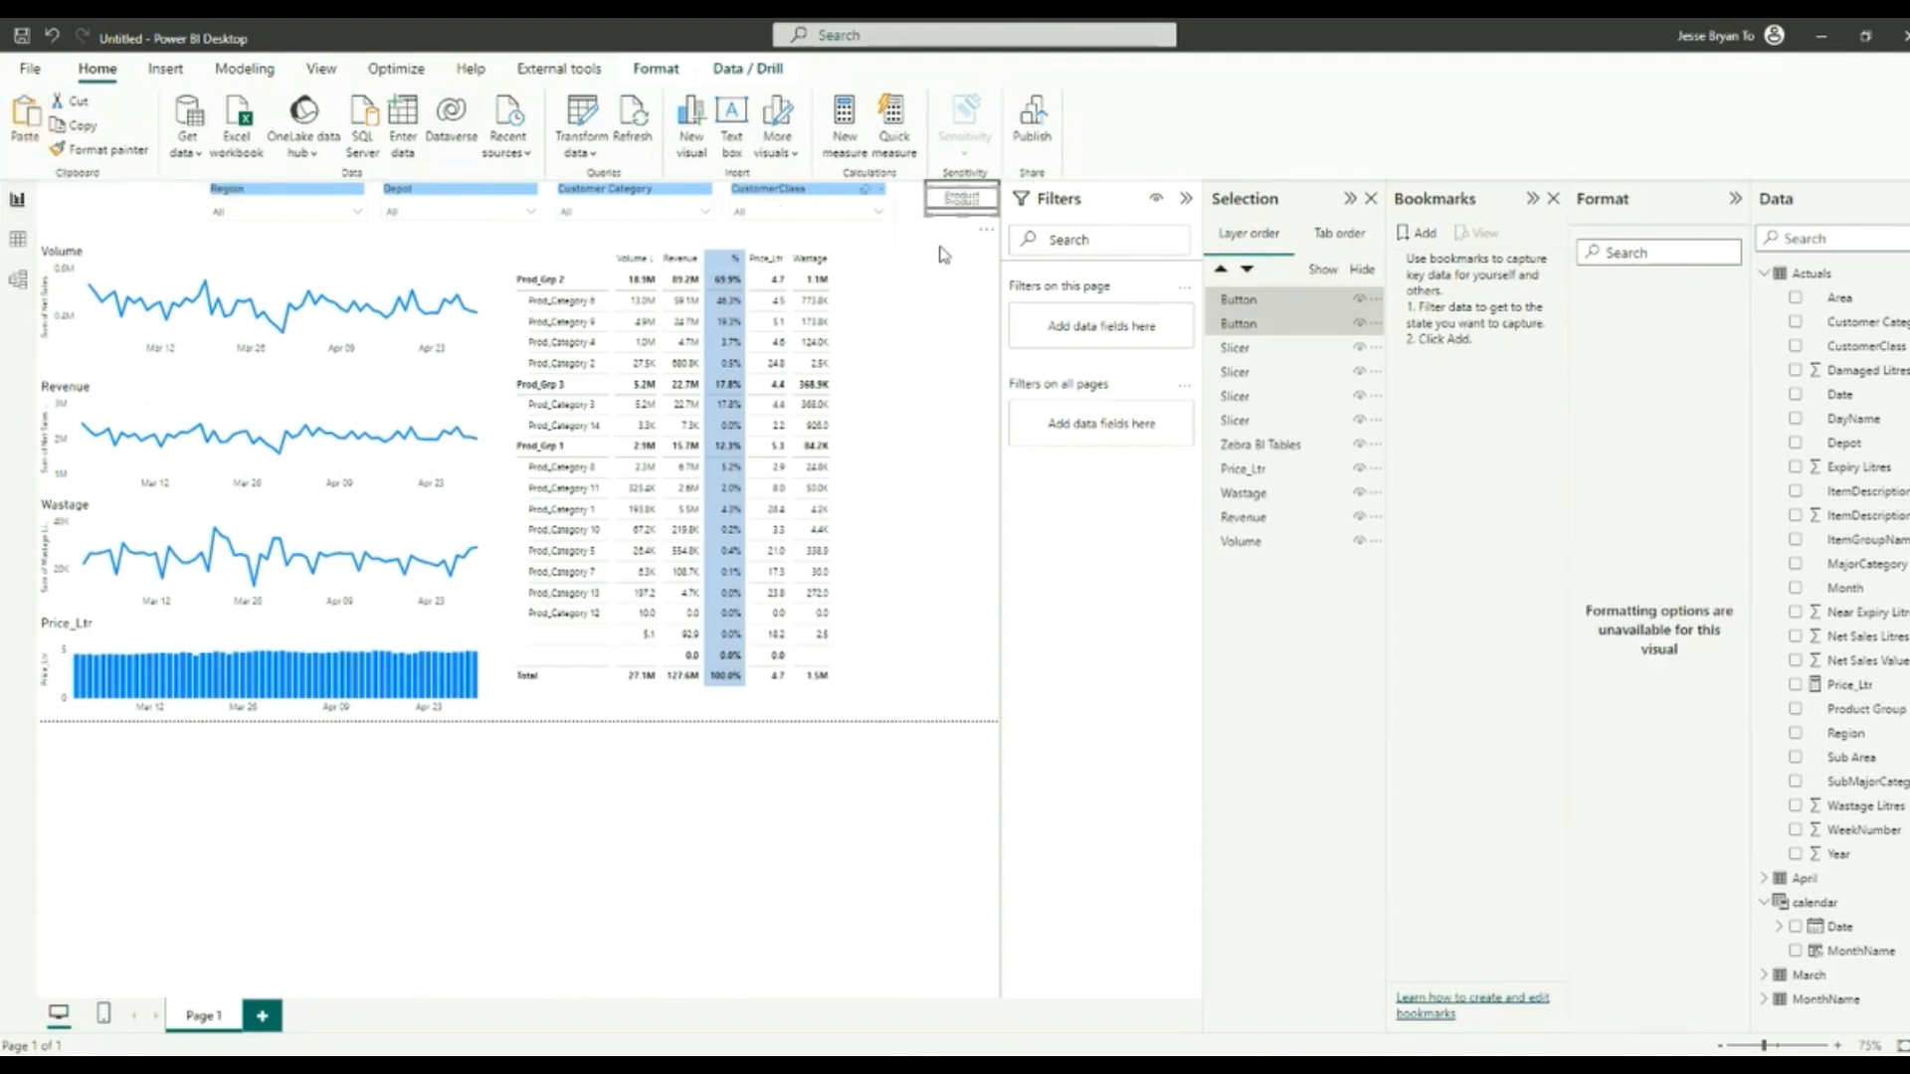
Step: Place the copied button directly below the Product button and set its text to Customer
{"action": "mouse_move", "coordinate": [931, 195]}
{"action": "left_mouse_down"}
{"action": "mouse_move", "coordinate": [935, 218]}
{"action": "mouse_move", "coordinate": [935, 187]}
{"action": "left_mouse_up"}
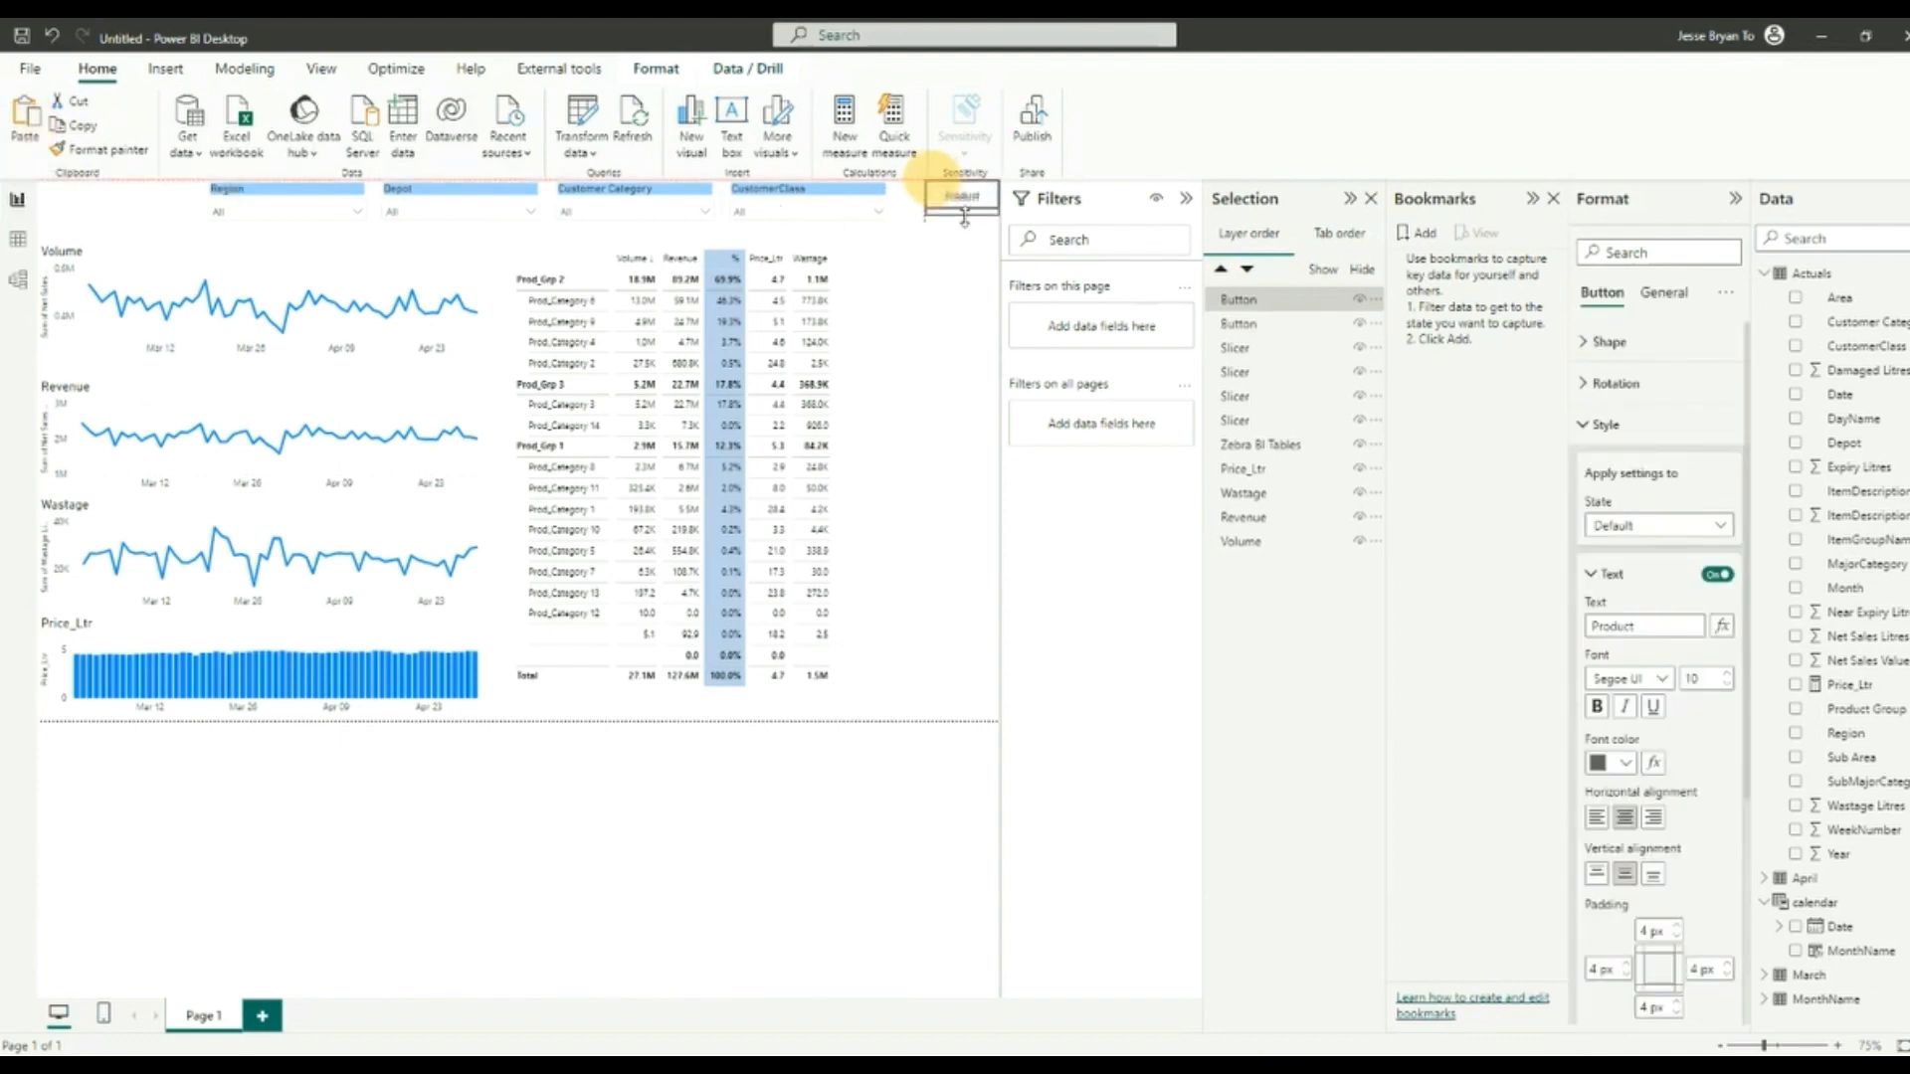
{"action": "left_click", "coordinate": [943, 195]}
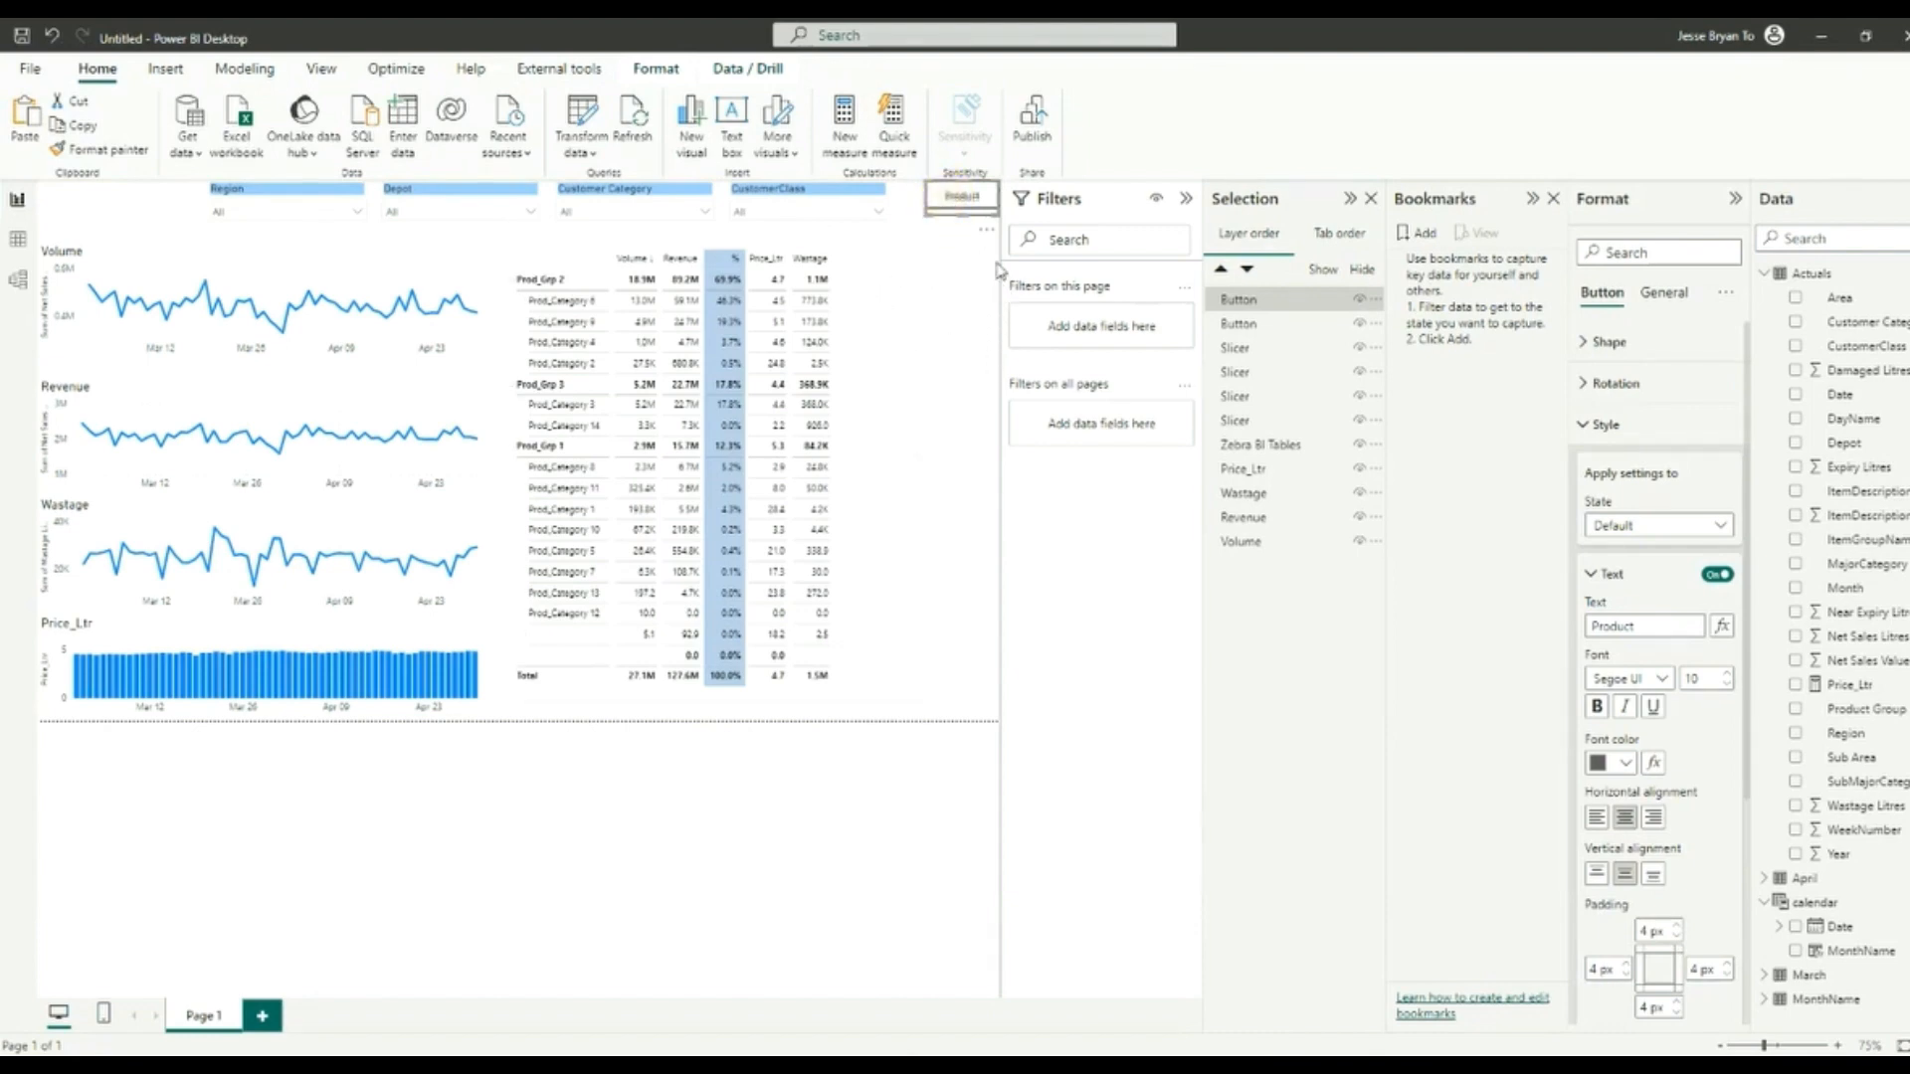
{"action": "key", "text": "ctrl+z"}
{"action": "left_click", "coordinate": [948, 215]}
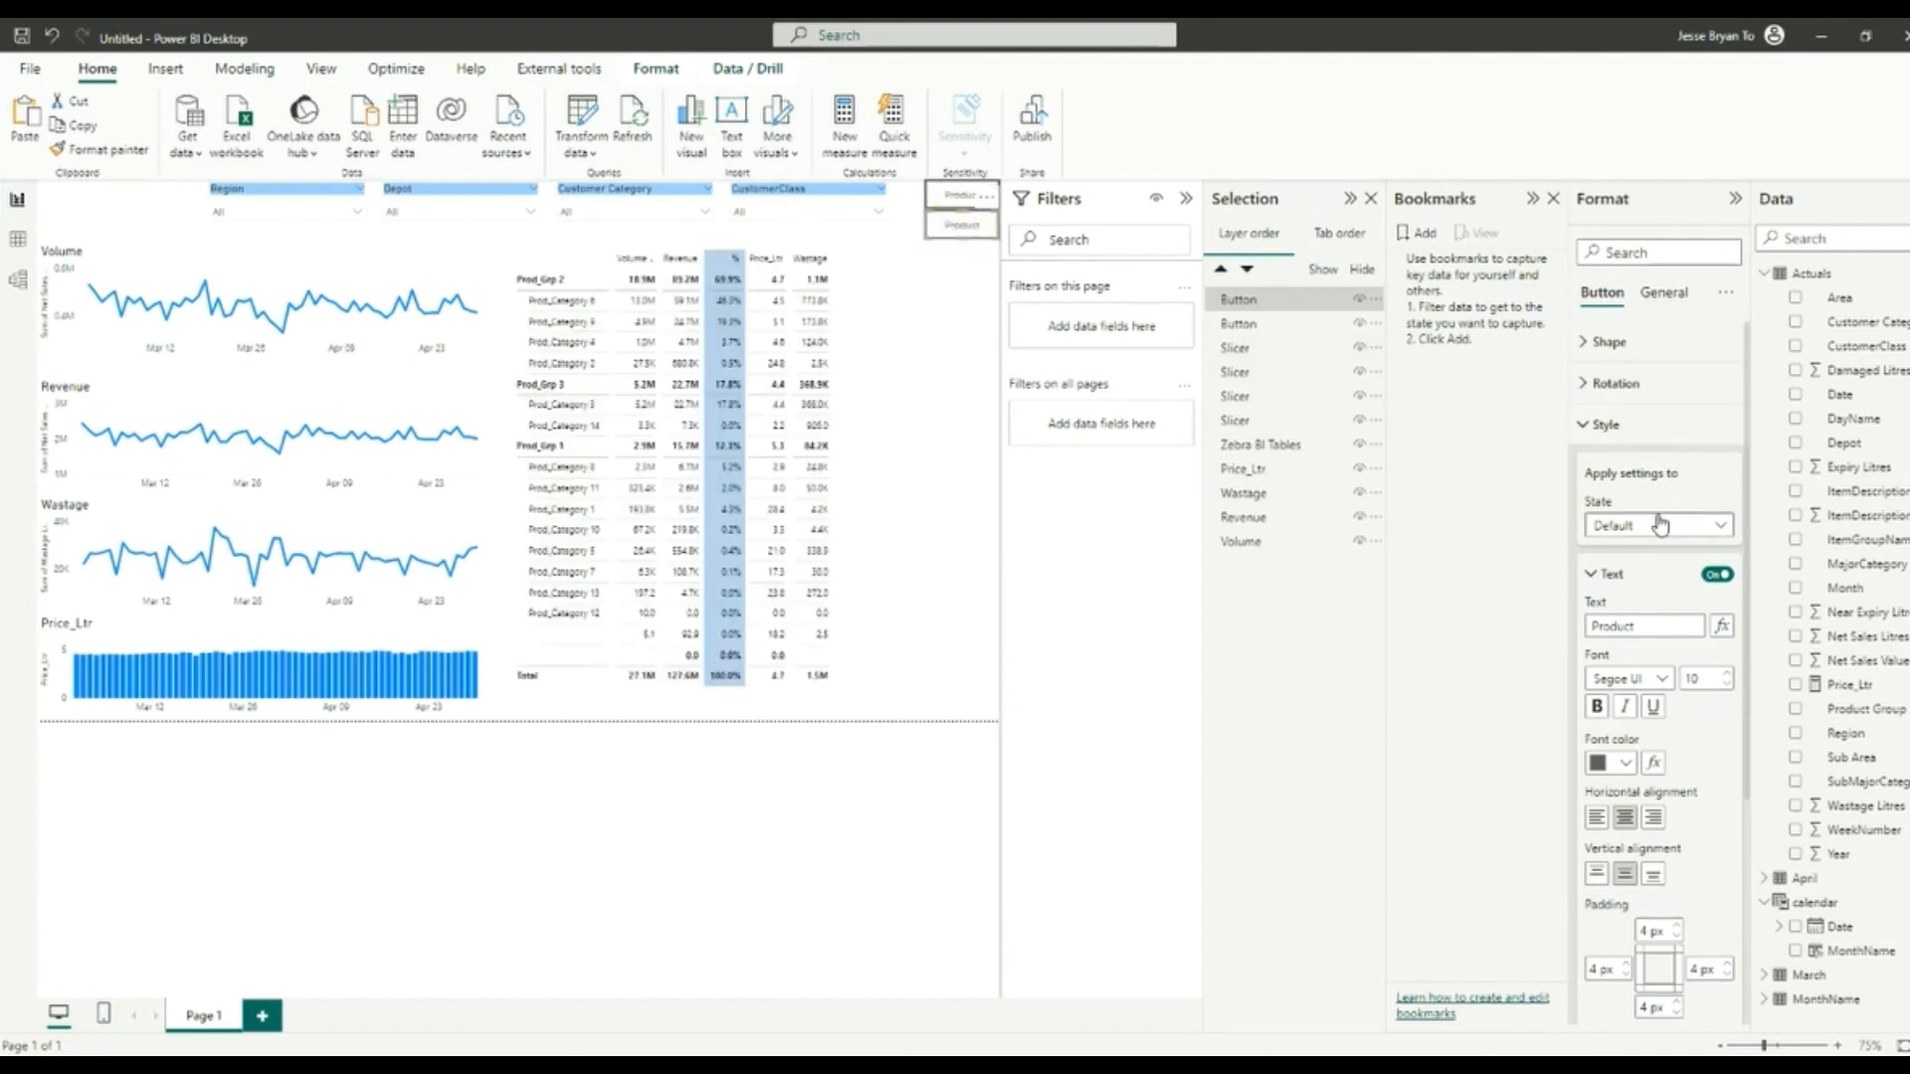
{"action": "left_click_drag", "start_coordinate": [1647, 631], "coordinate": [1544, 595]}
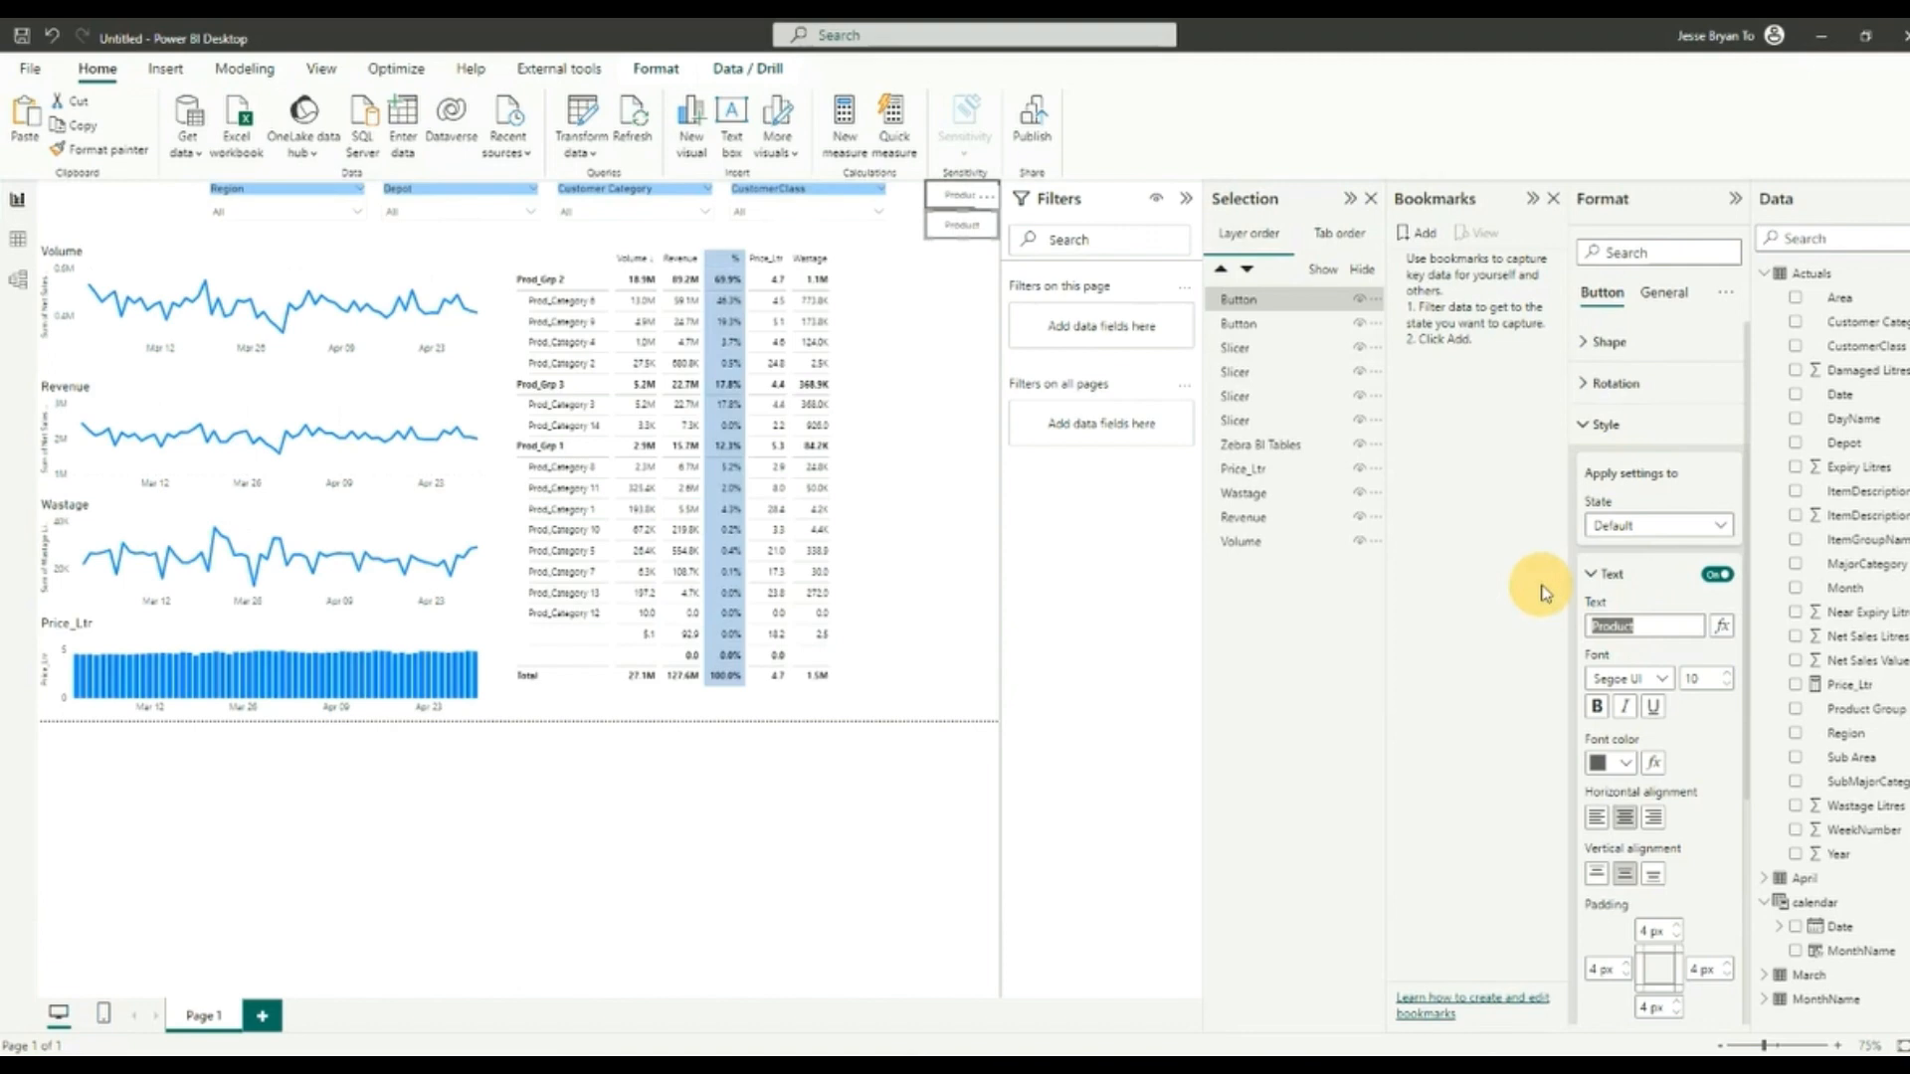
{"action": "type", "text": "Customer"}
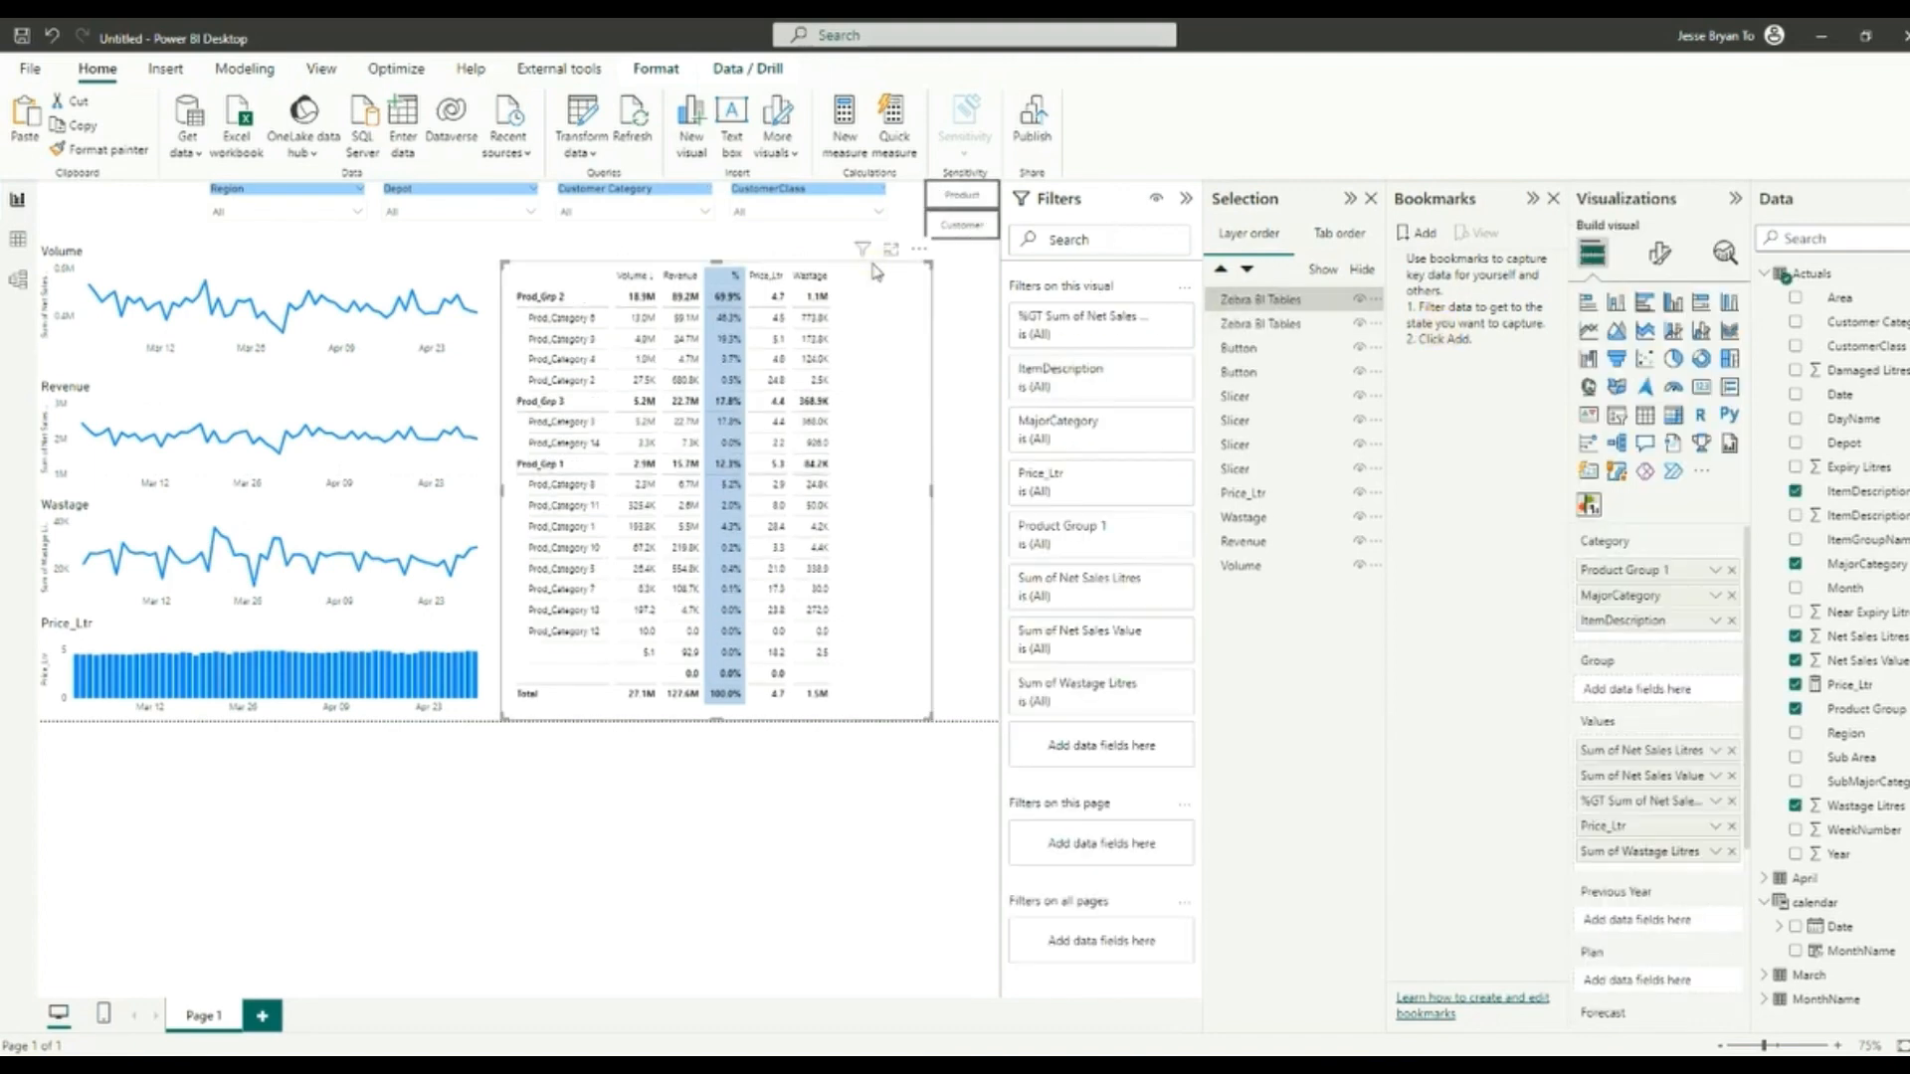
Step: Move the duplicated Zebra BI table over the daily charts, remove MajorCategory and ItemDescription, and add Customer Category above Product Group 1
{"action": "left_click_drag", "start_coordinate": [871, 265], "coordinate": [256, 266]}
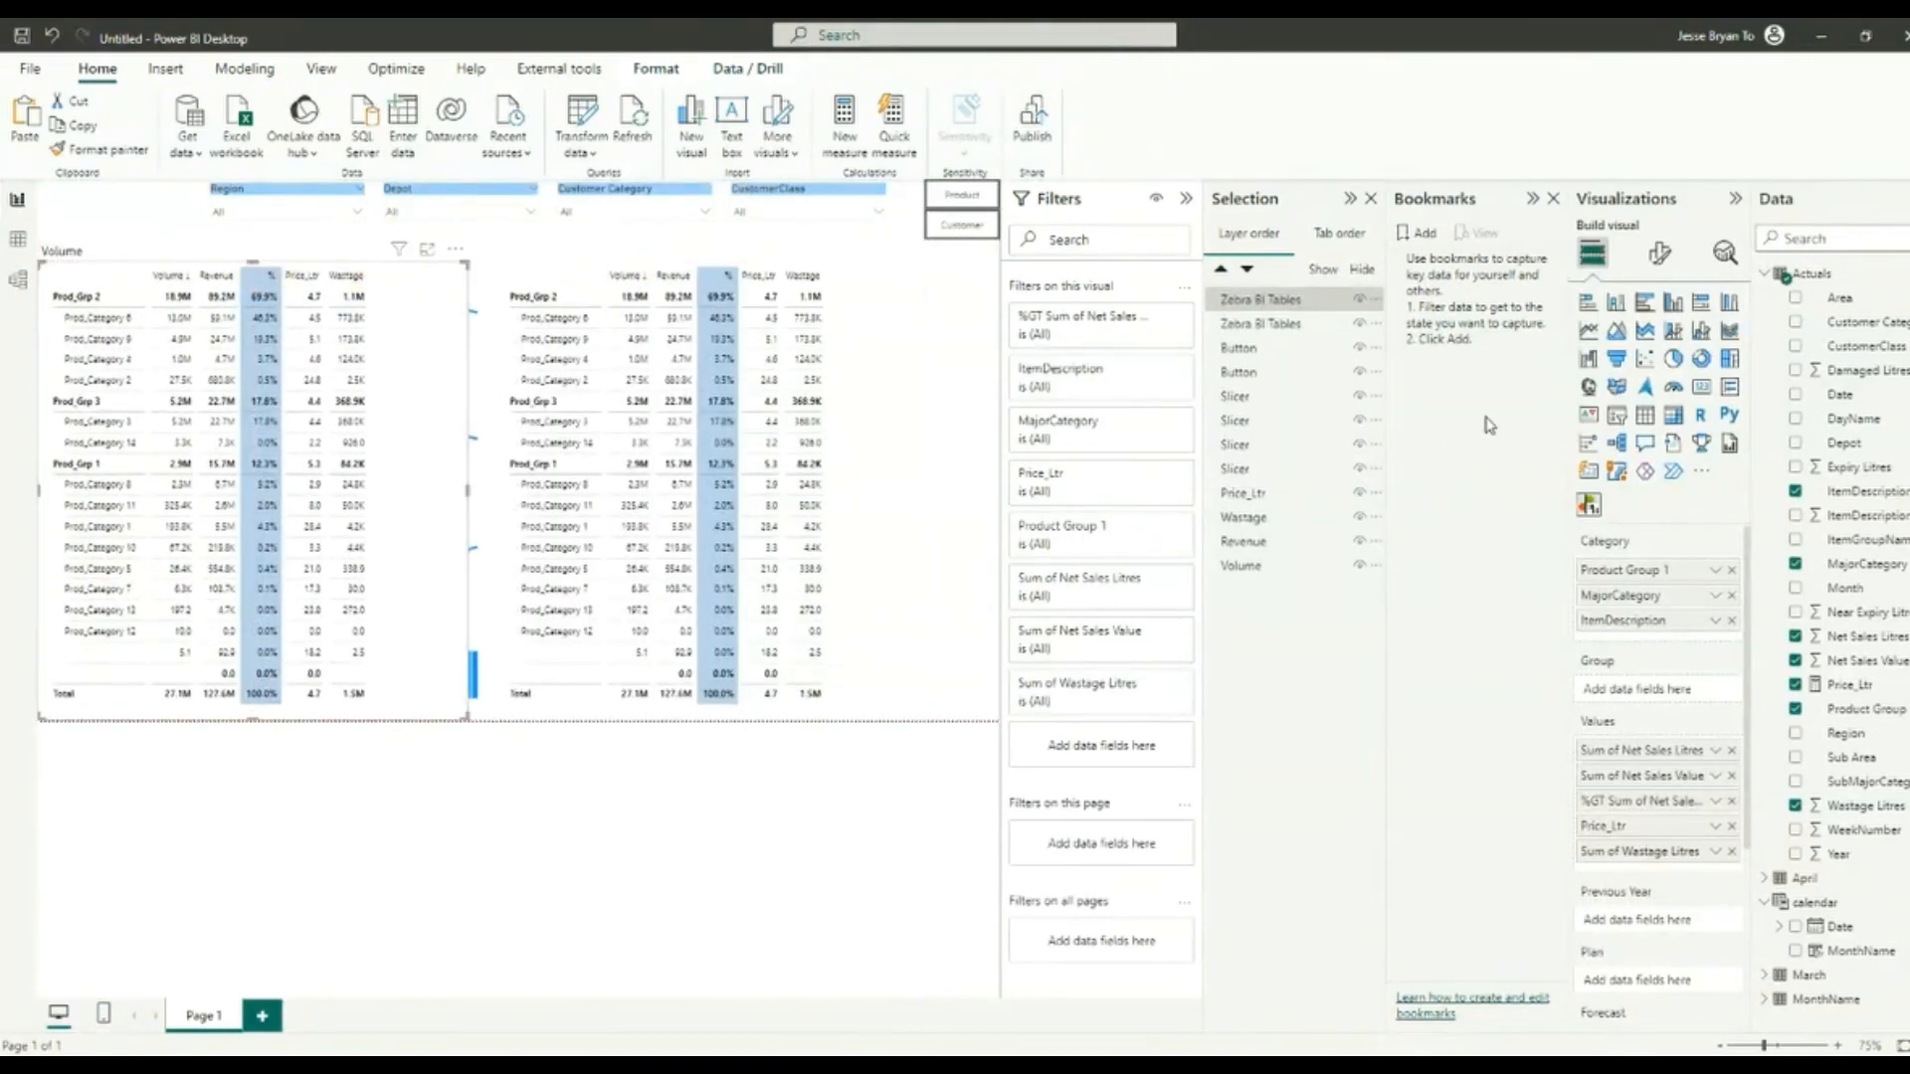
{"action": "left_click", "coordinate": [1732, 596]}
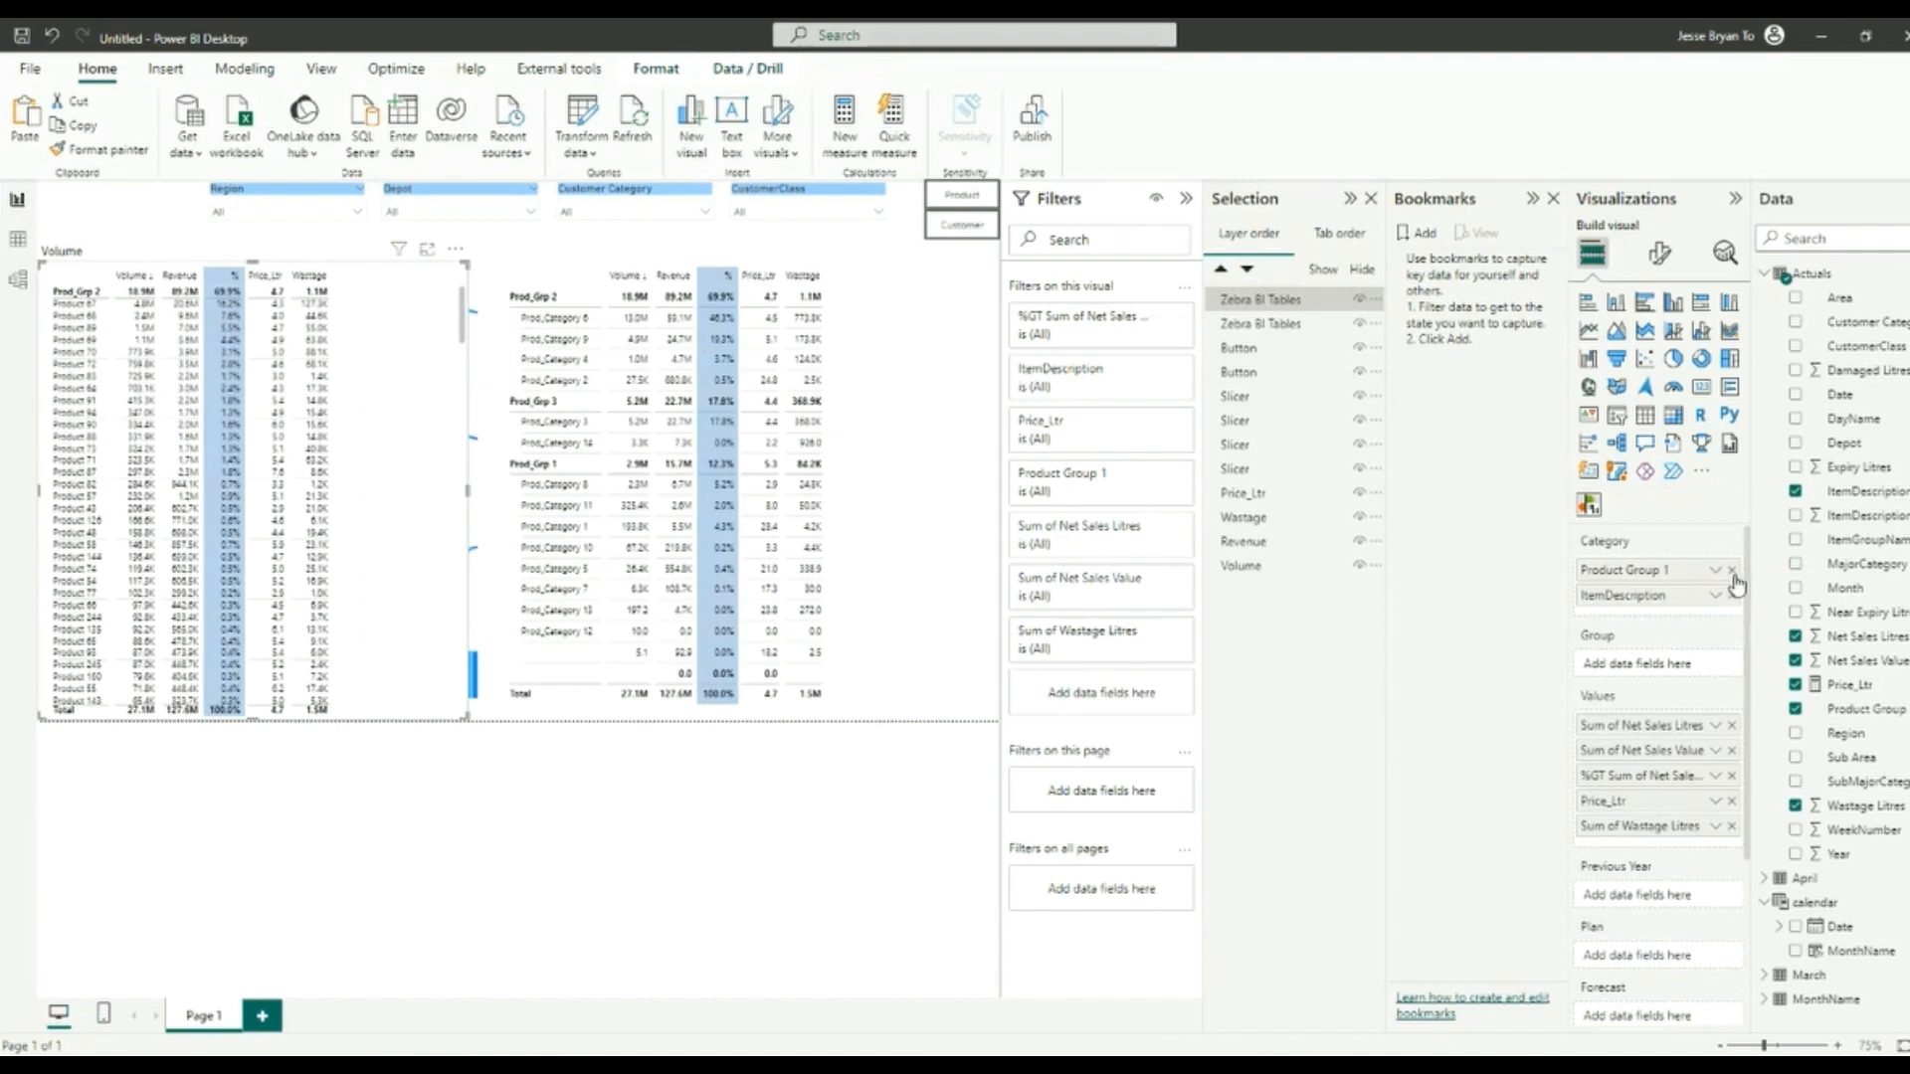
{"action": "left_click", "coordinate": [1732, 596]}
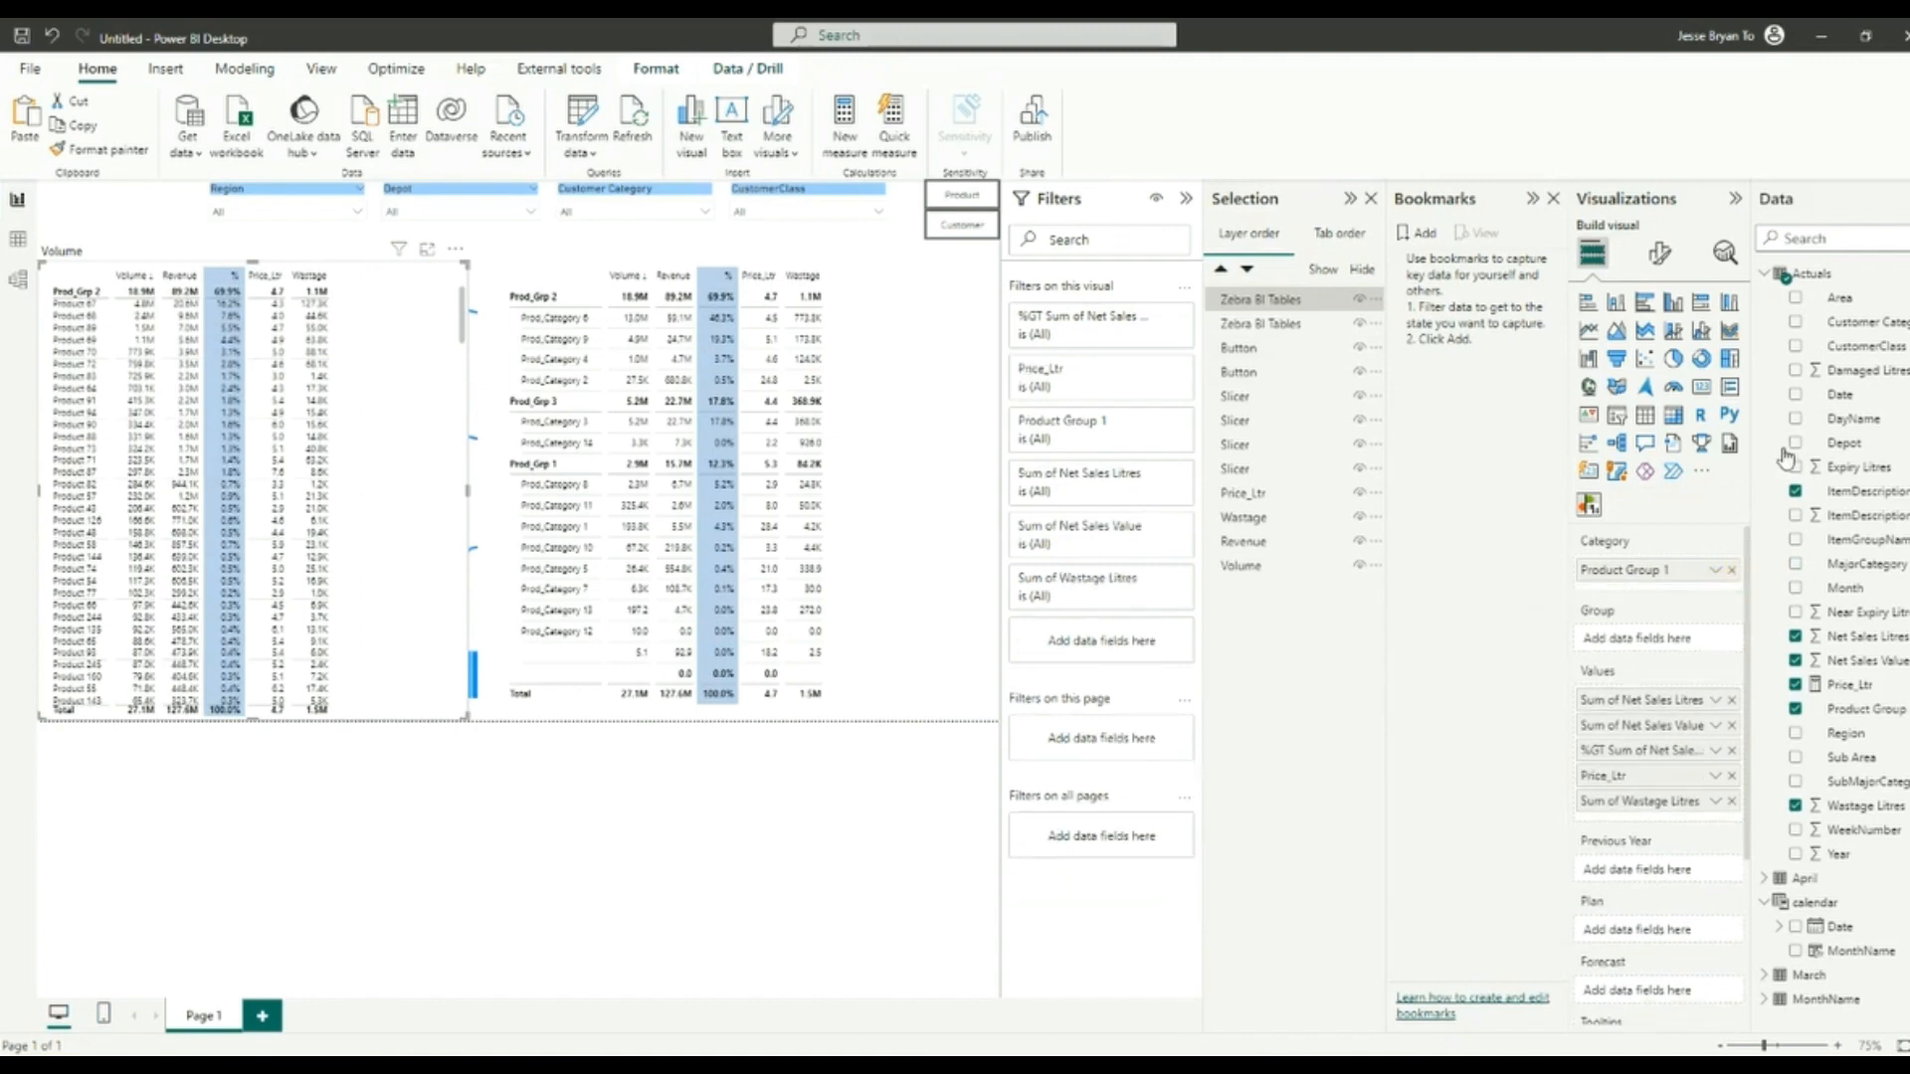
{"action": "left_click_drag", "start_coordinate": [1858, 333], "coordinate": [1693, 566]}
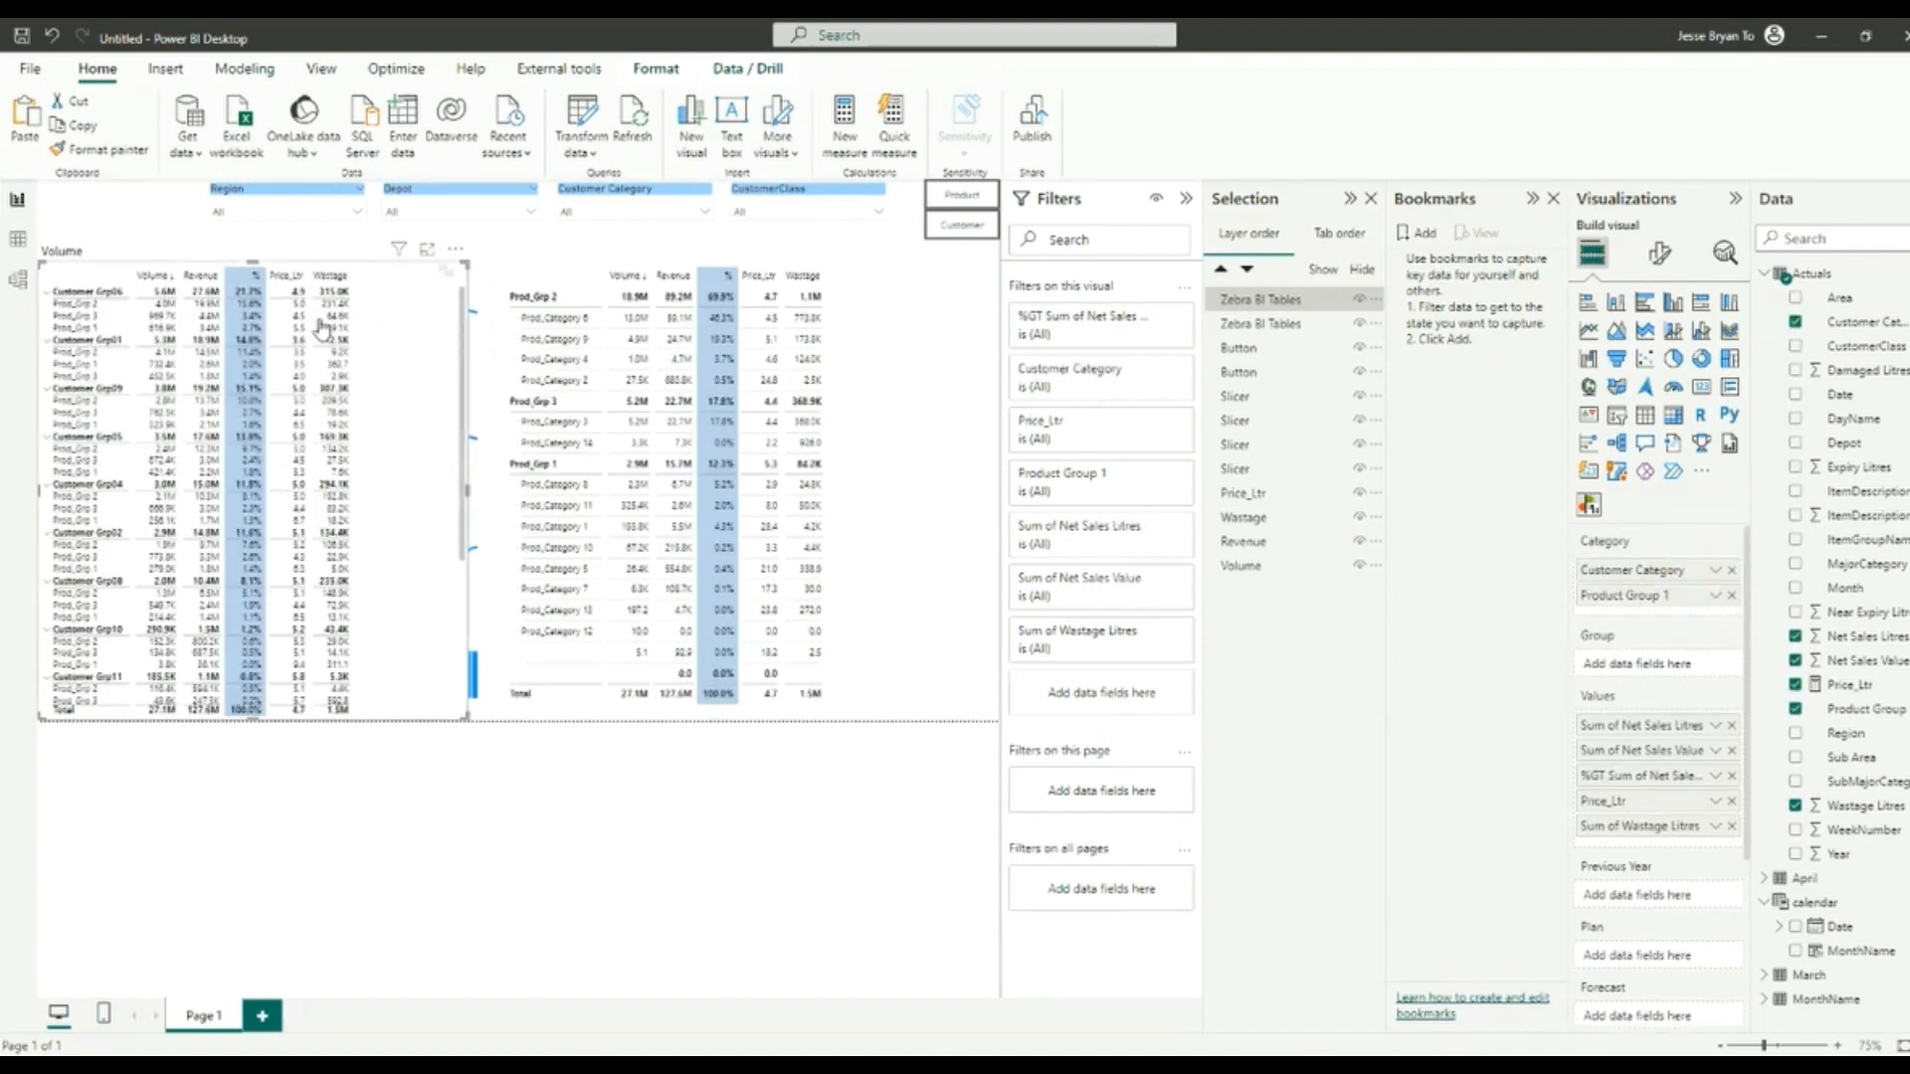
{"action": "left_click", "coordinate": [532, 334]}
{"action": "left_click", "coordinate": [532, 334]}
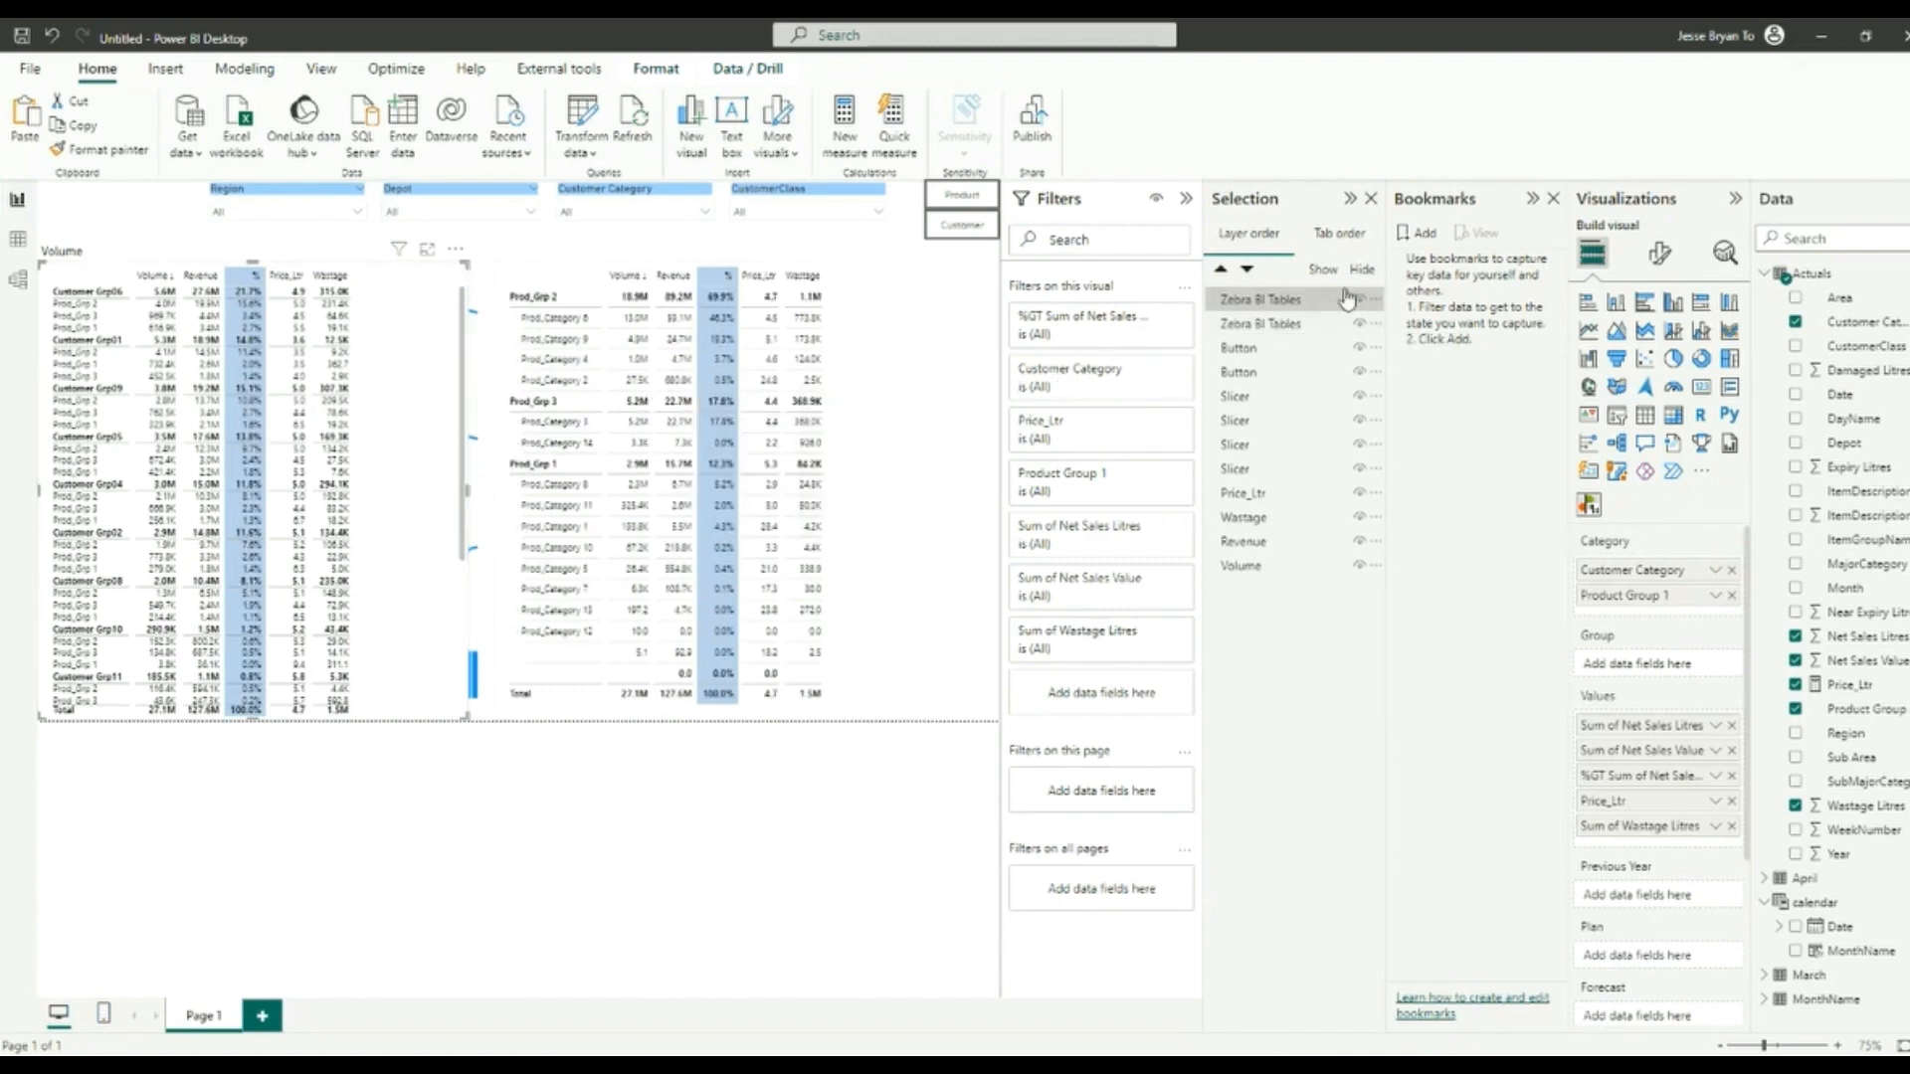
Step: Add a bookmark of the page, exclude data from what it stores, and rename it Product
{"action": "left_click", "coordinate": [1423, 236]}
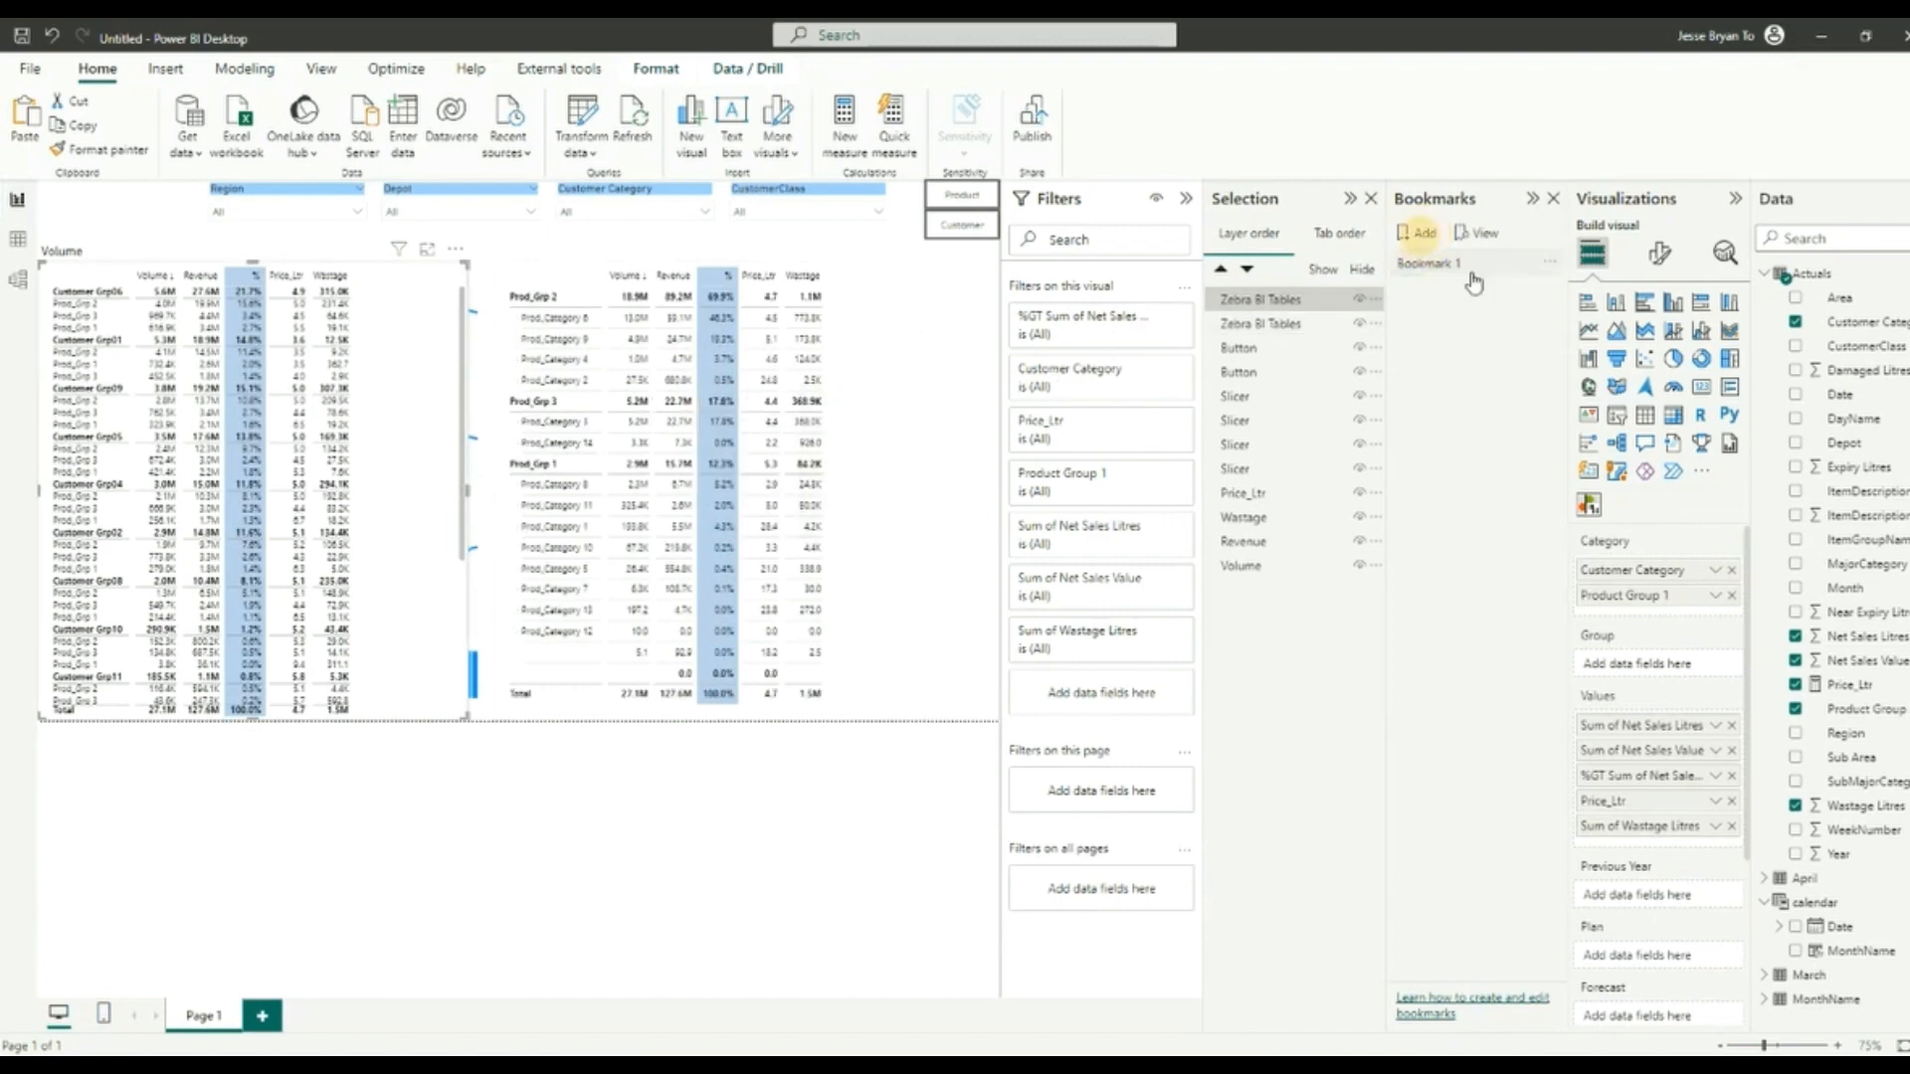
{"action": "left_click", "coordinate": [1549, 264]}
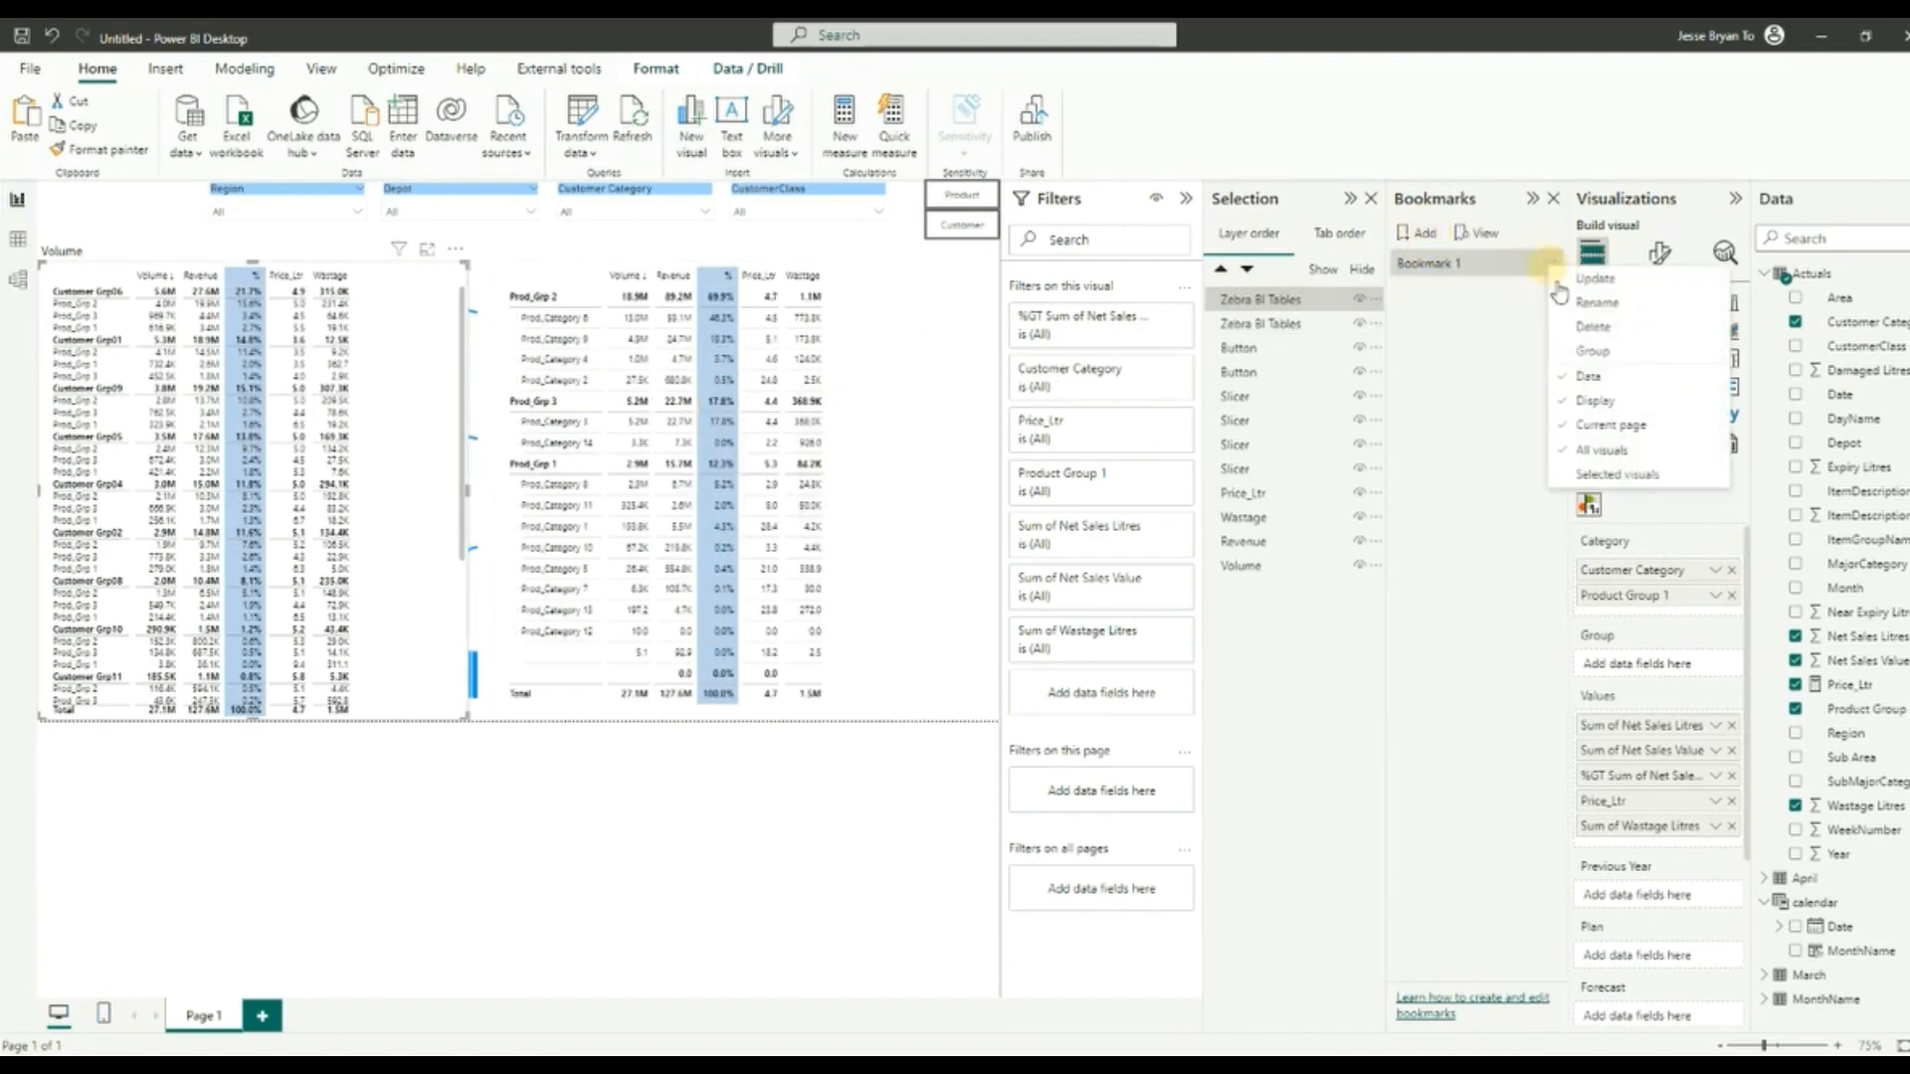
{"action": "left_click", "coordinate": [1589, 376]}
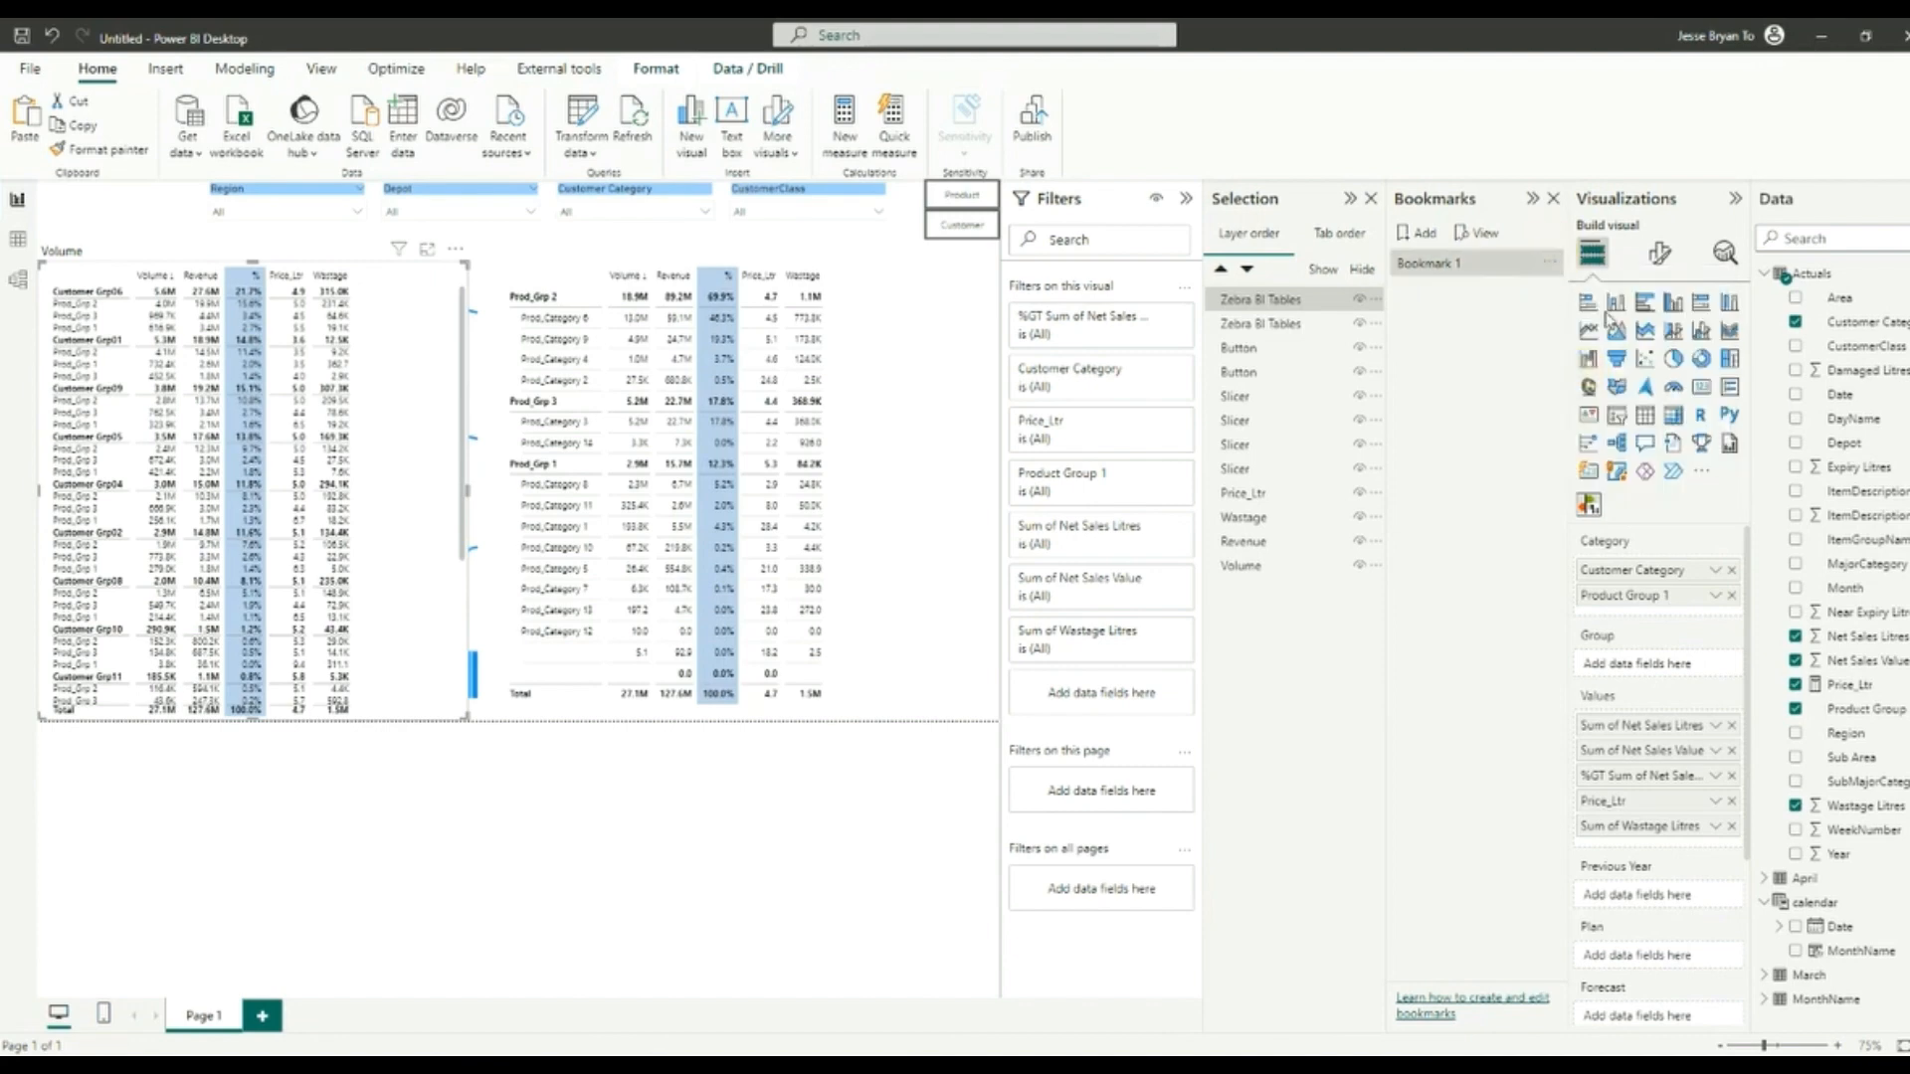
{"action": "left_click", "coordinate": [1549, 262]}
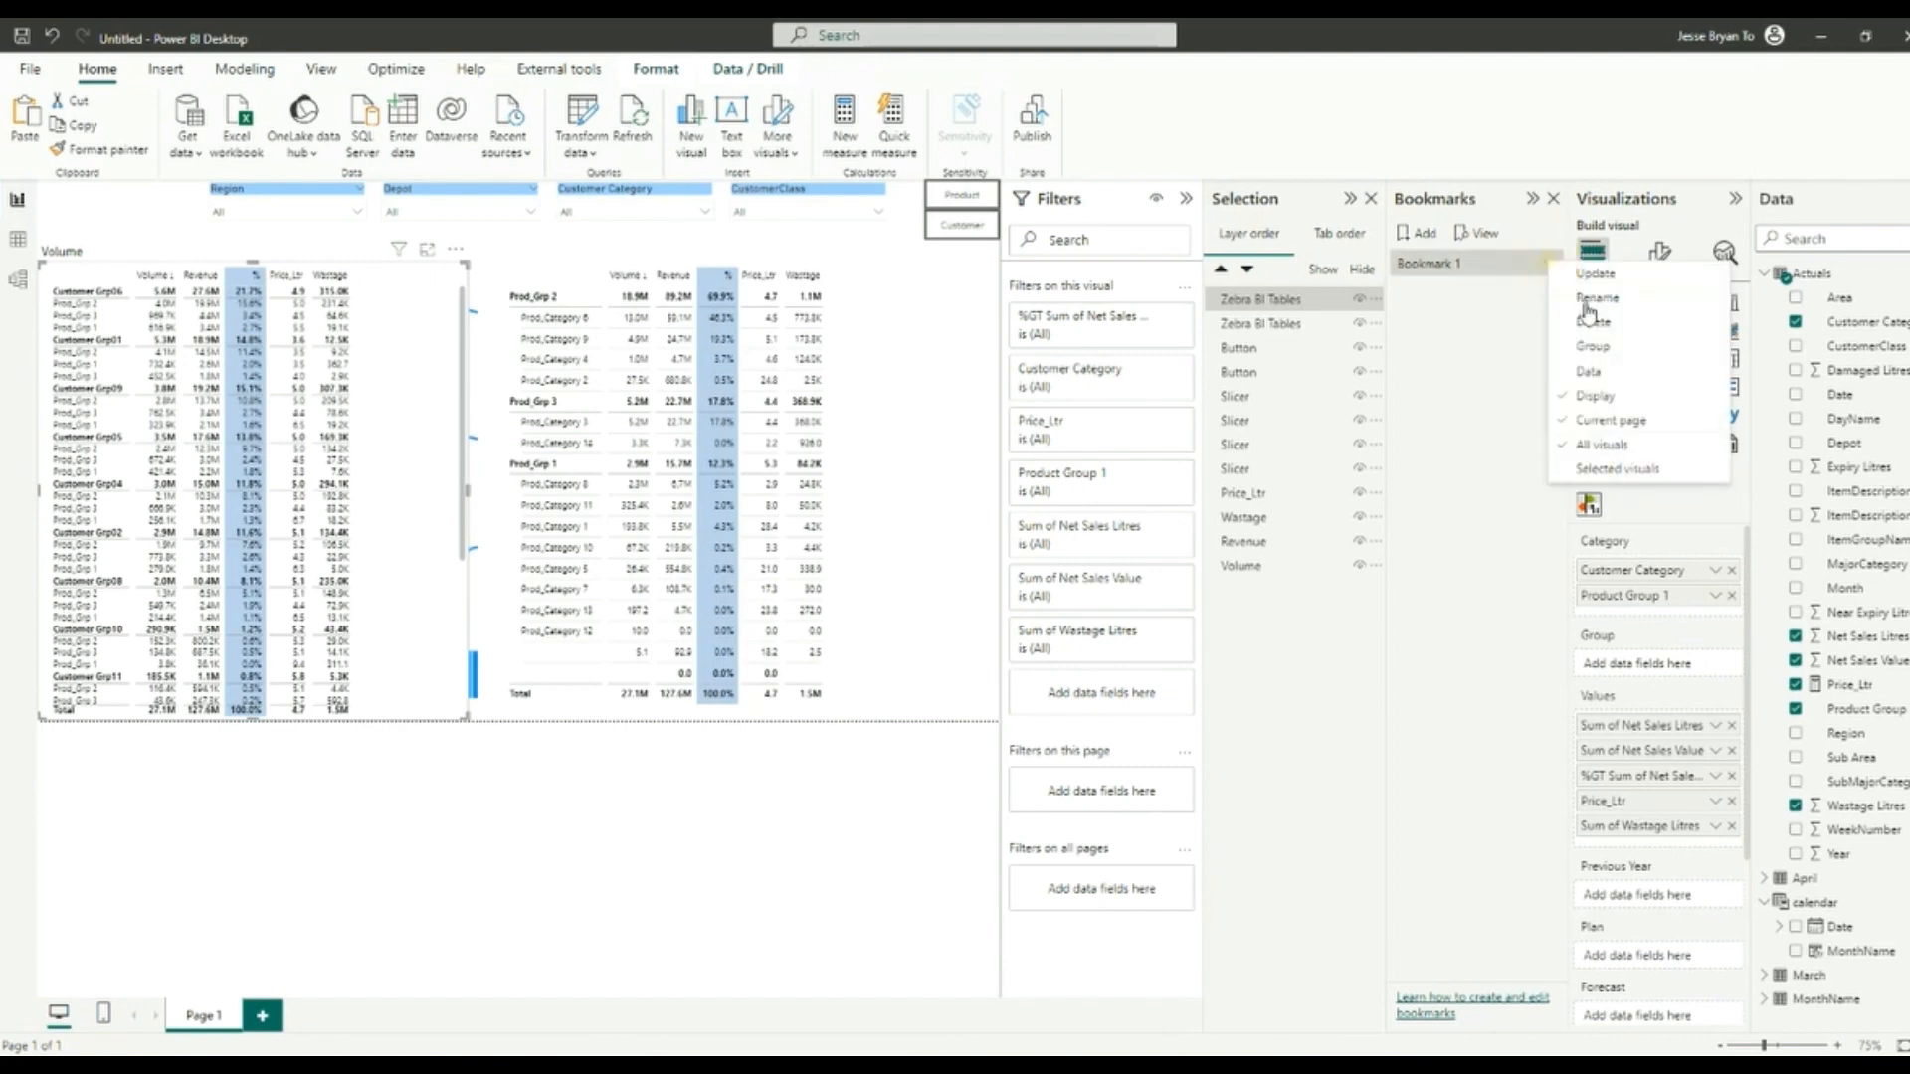
{"action": "left_click", "coordinate": [1595, 300]}
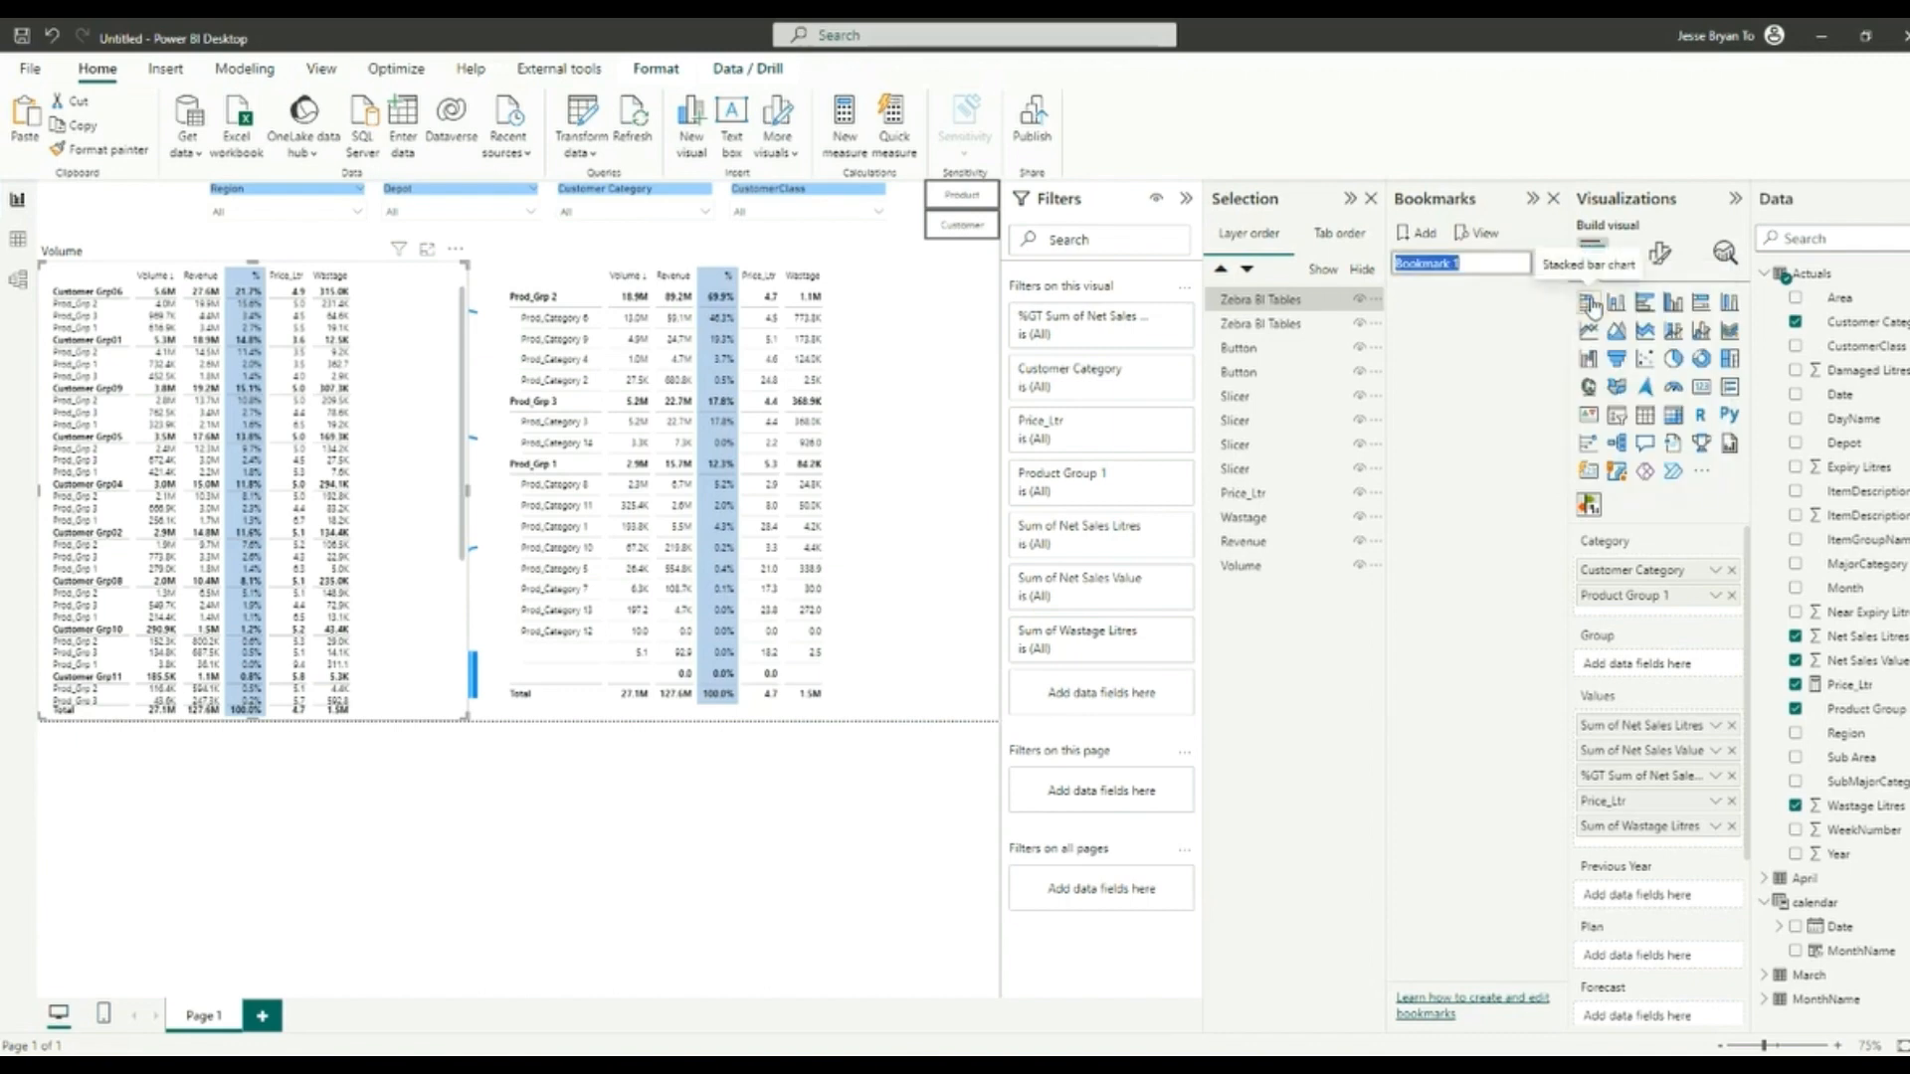
{"action": "type", "text": "Product"}
{"action": "left_click", "coordinate": [1500, 402]}
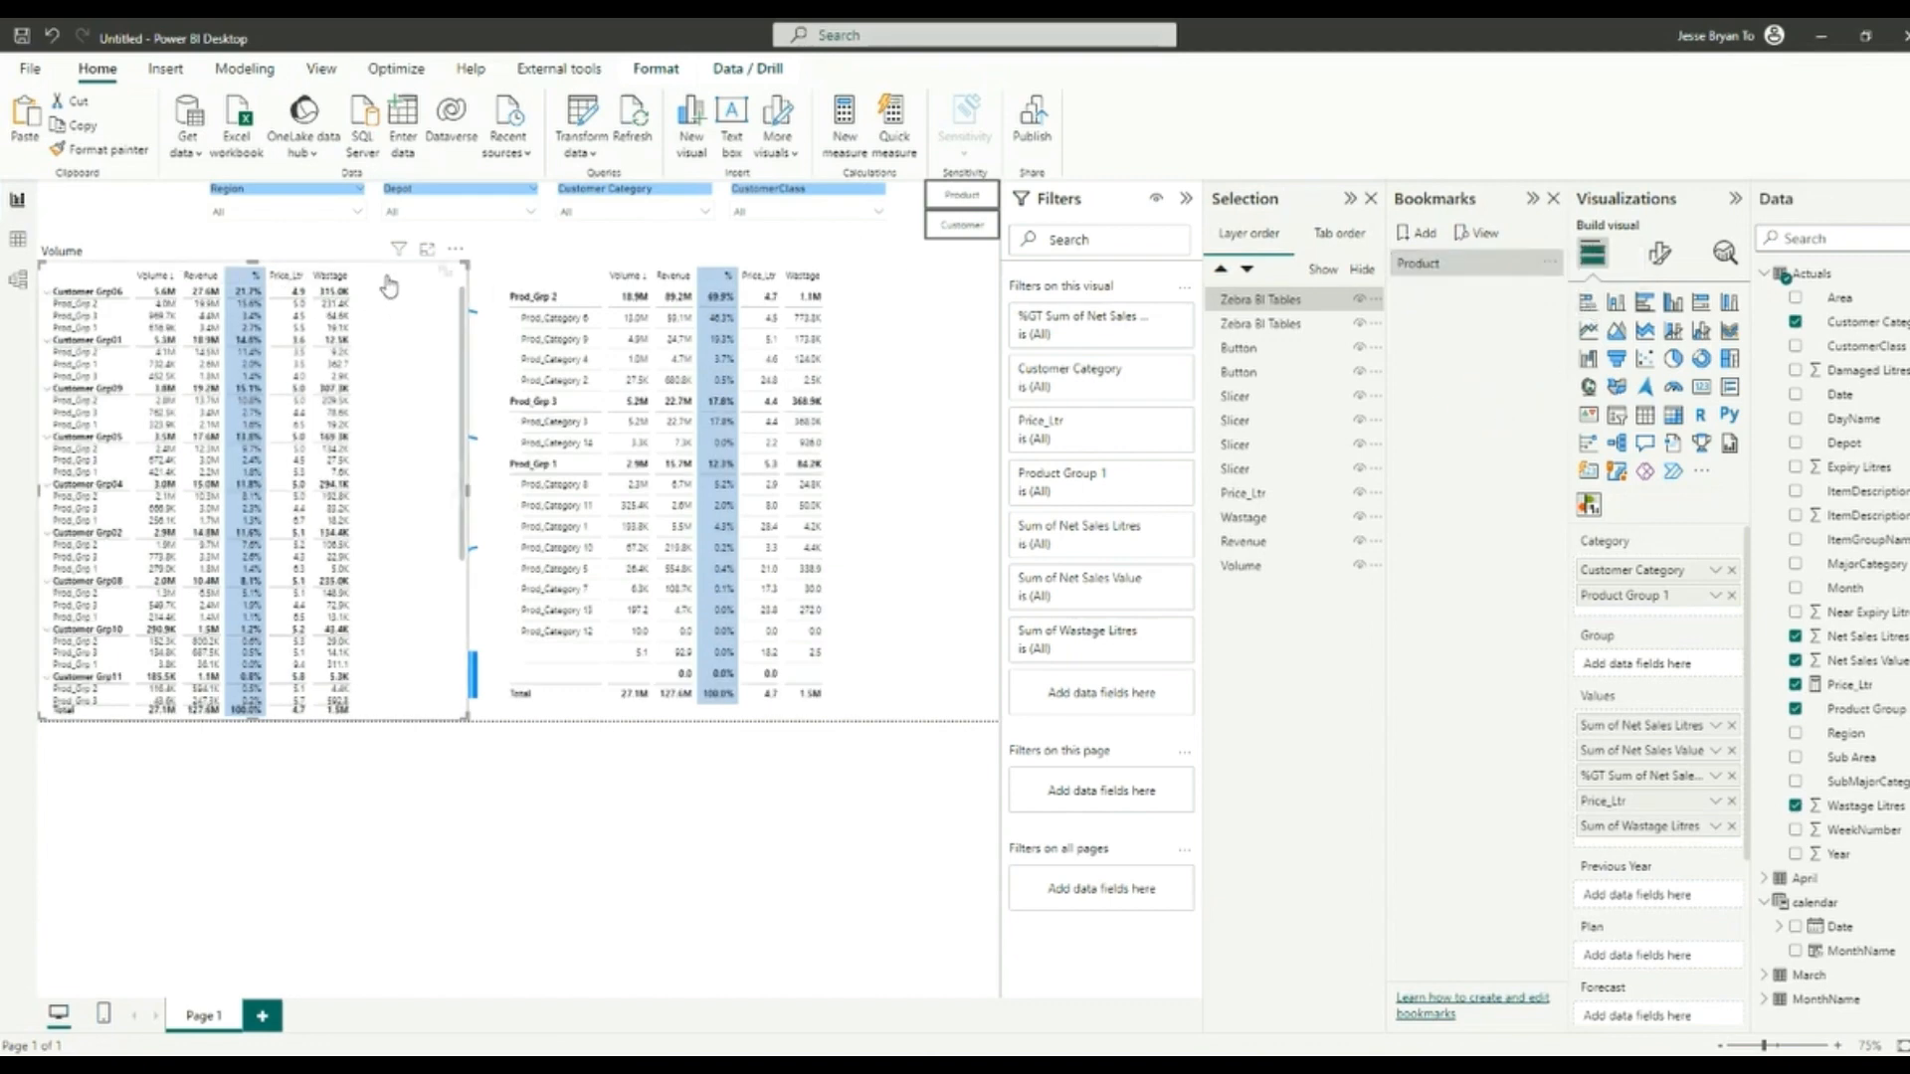
Step: Hide the customer Zebra BI table covering the daily charts and update the Product bookmark with that view
{"action": "left_click", "coordinate": [1359, 299]}
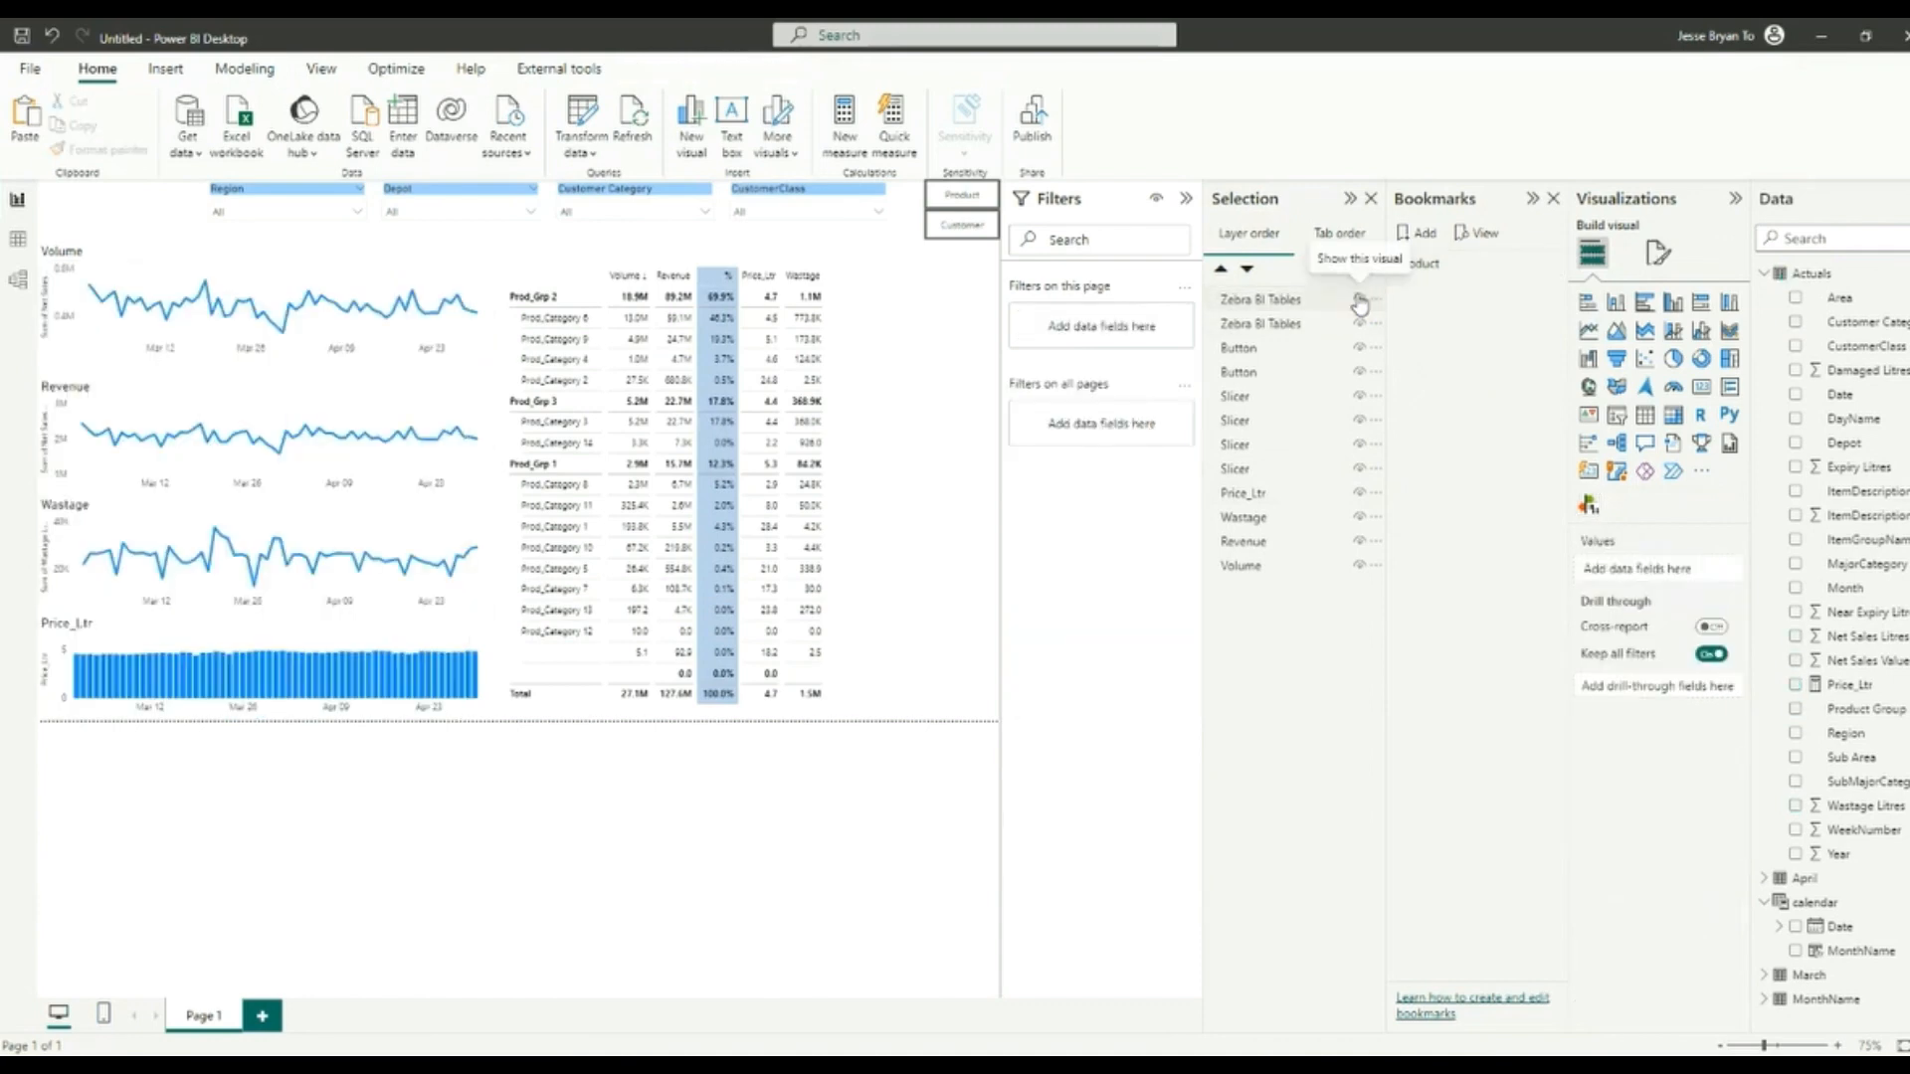
{"action": "left_click", "coordinate": [1551, 267]}
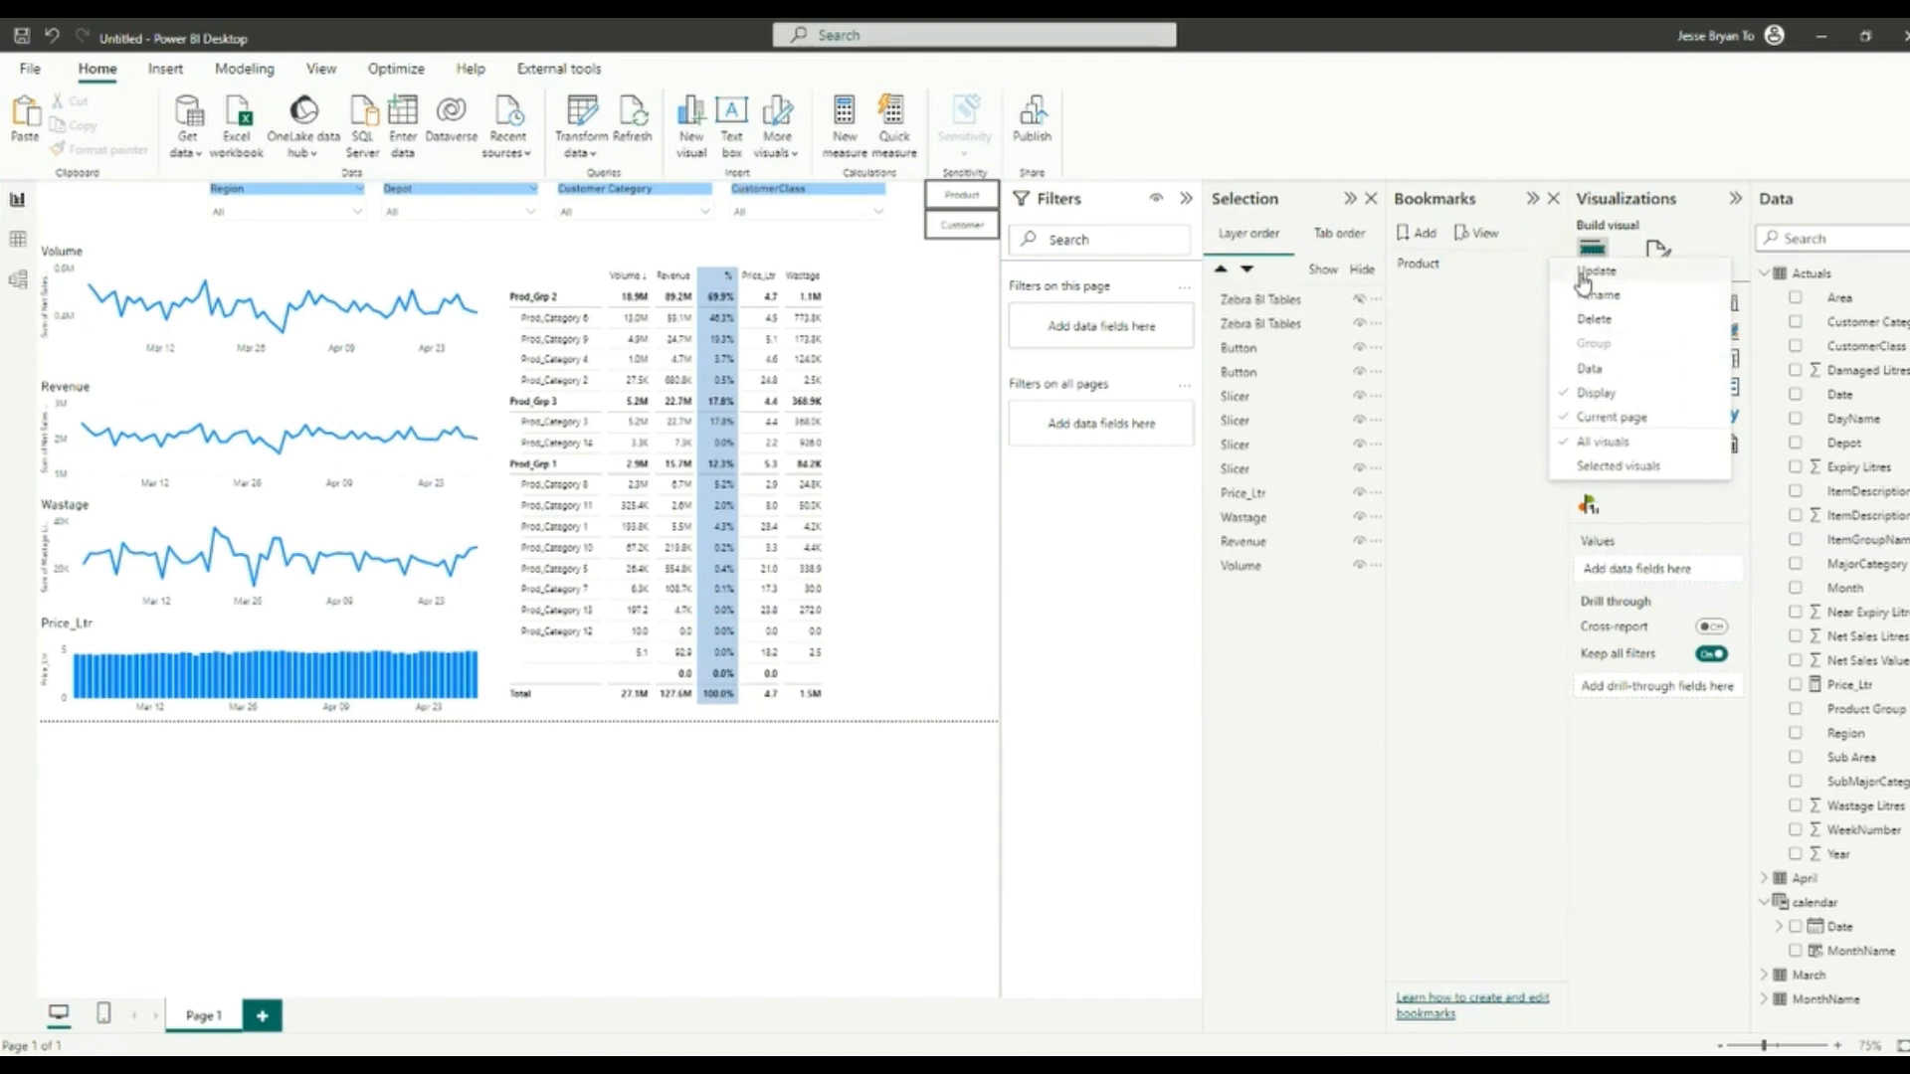
{"action": "left_click", "coordinate": [1585, 279]}
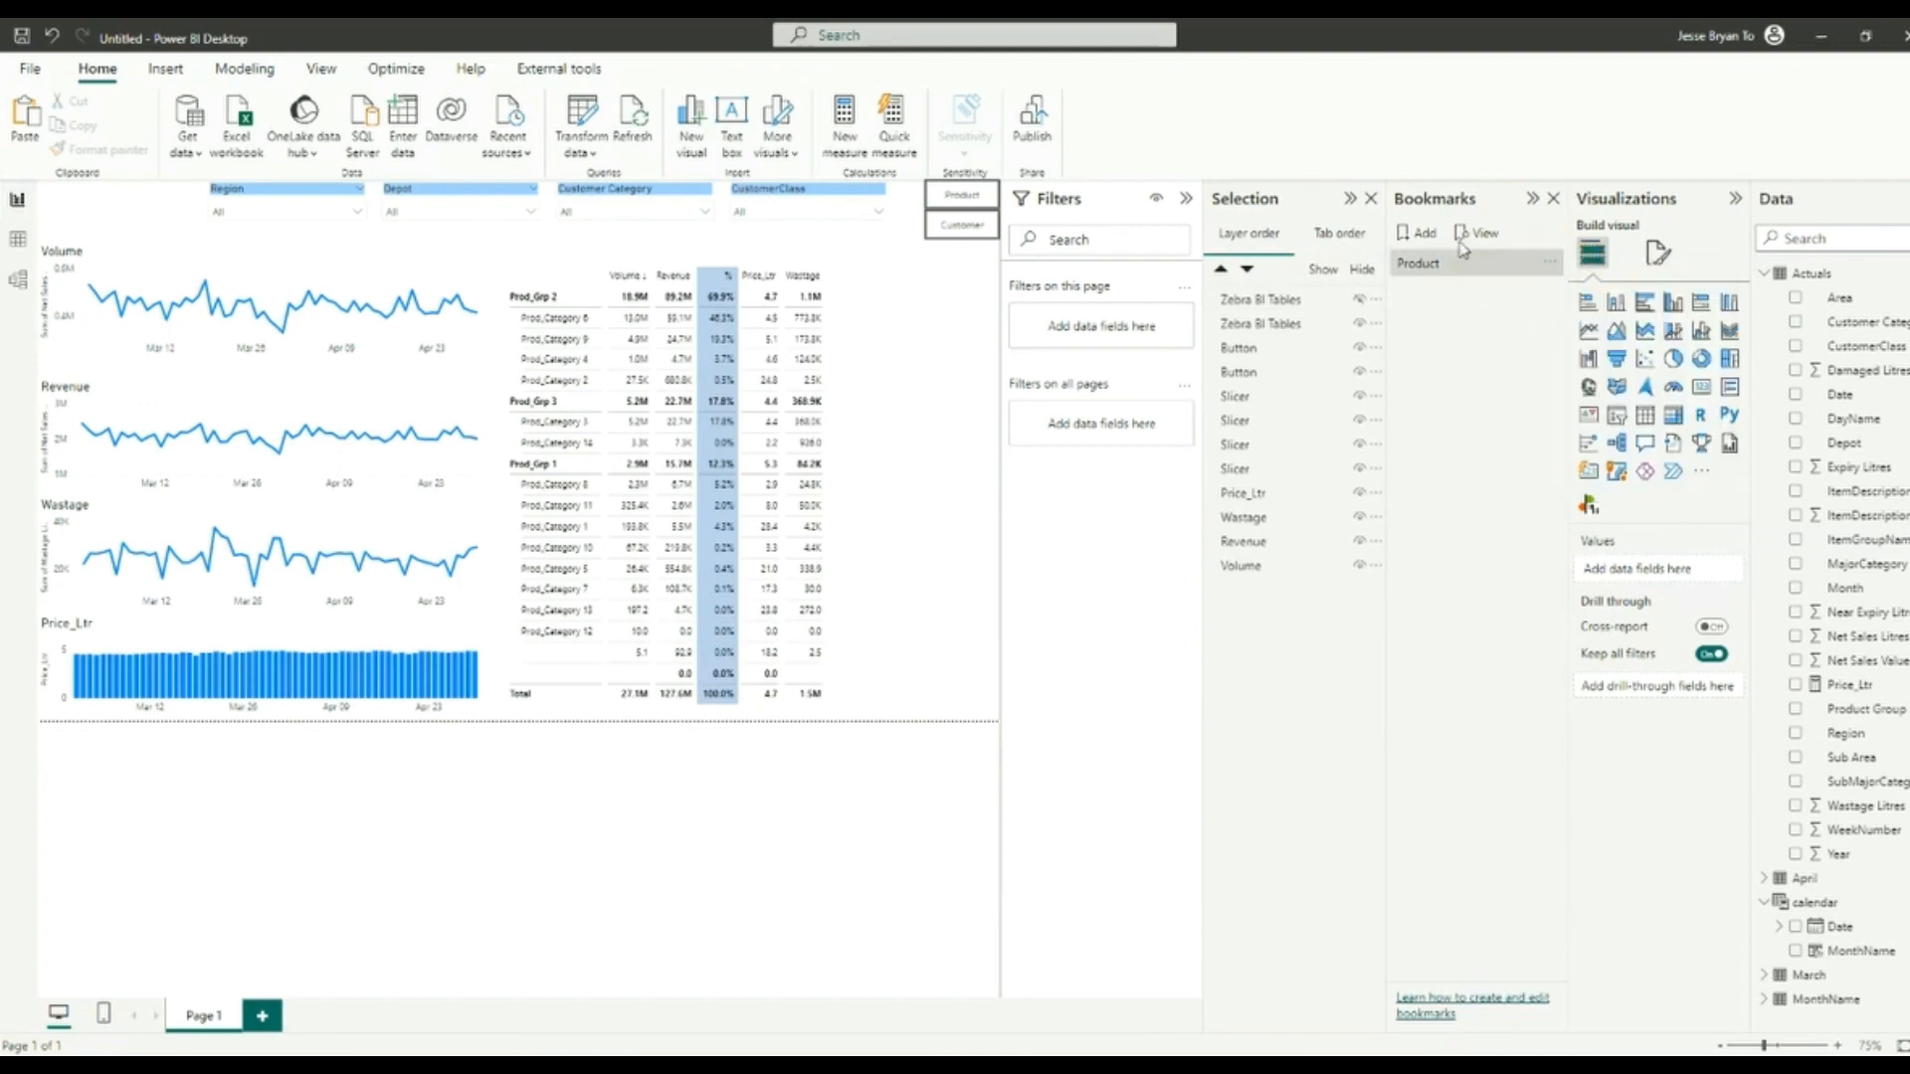
Step: Add a second bookmark, rename it Customer, and exclude data from what it stores
{"action": "left_click", "coordinate": [1426, 235]}
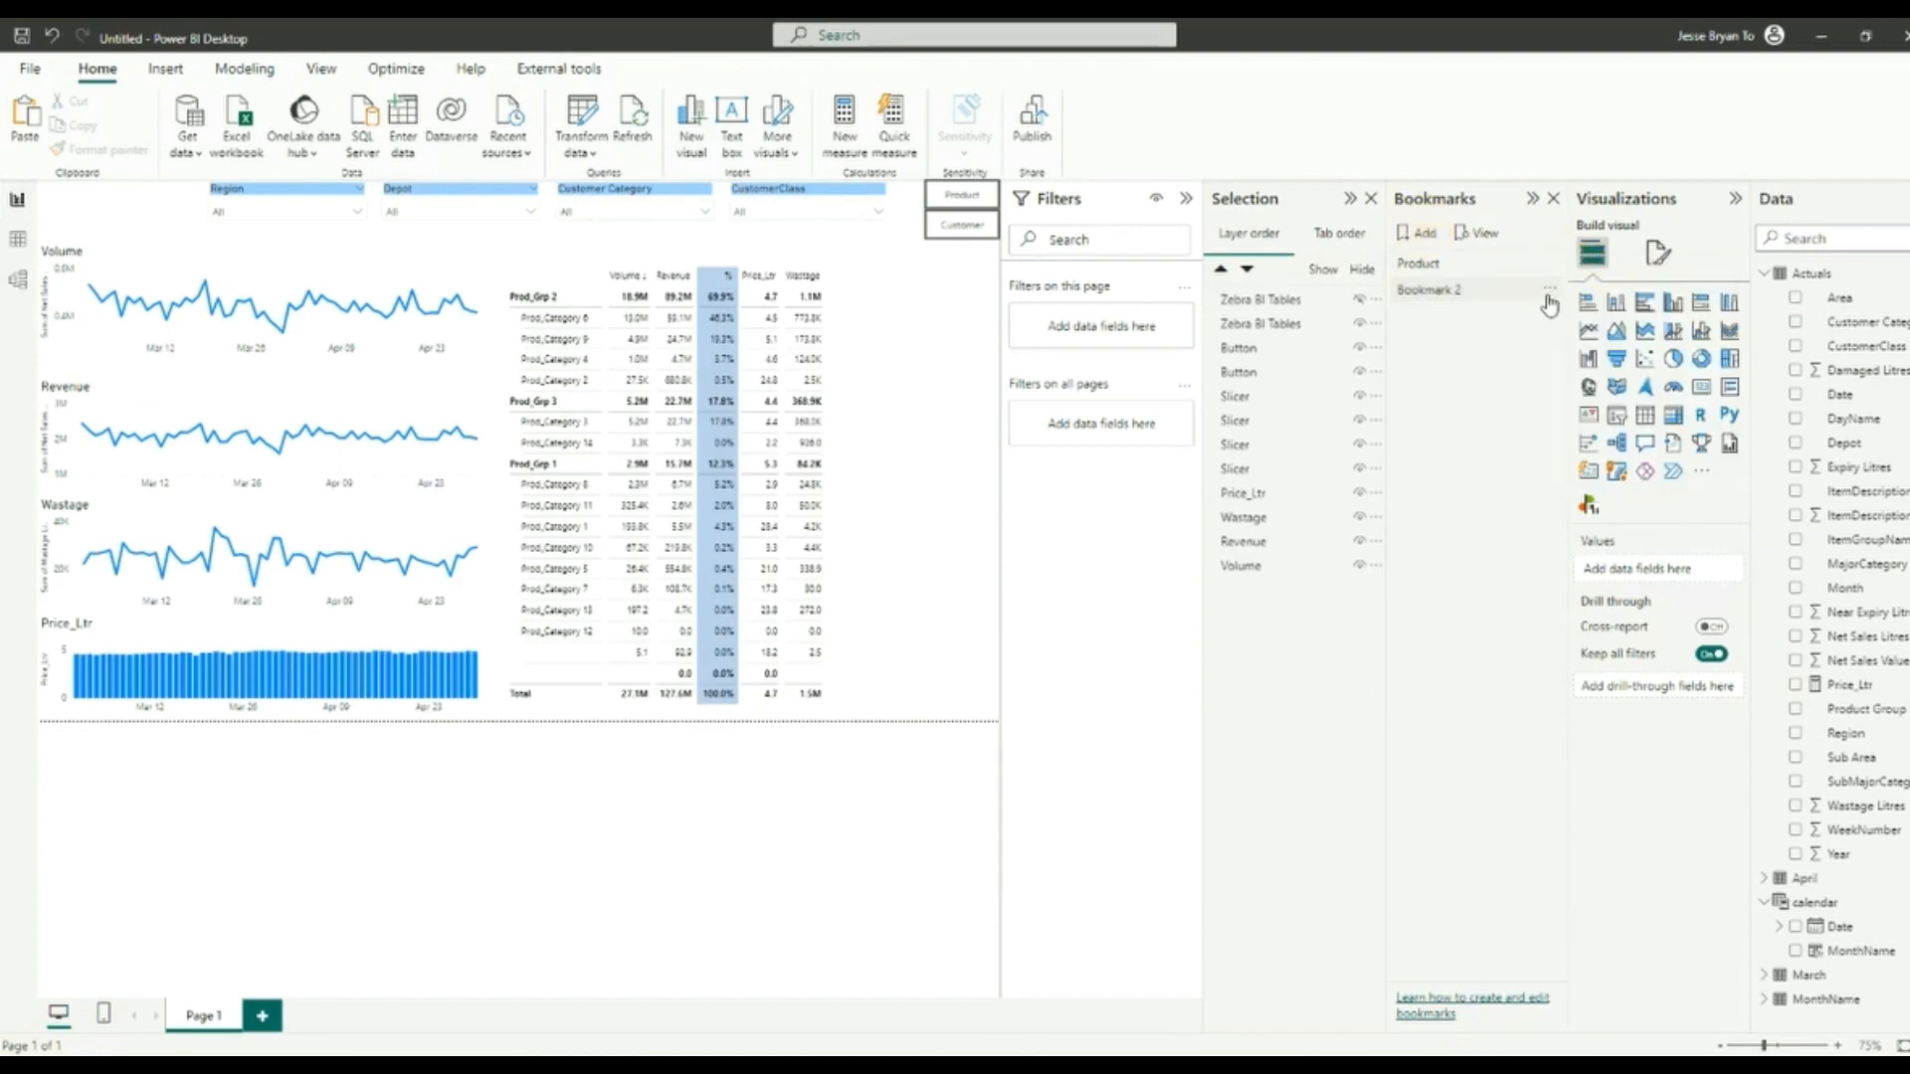
{"action": "left_click", "coordinate": [1549, 289]}
{"action": "left_click", "coordinate": [1588, 331]}
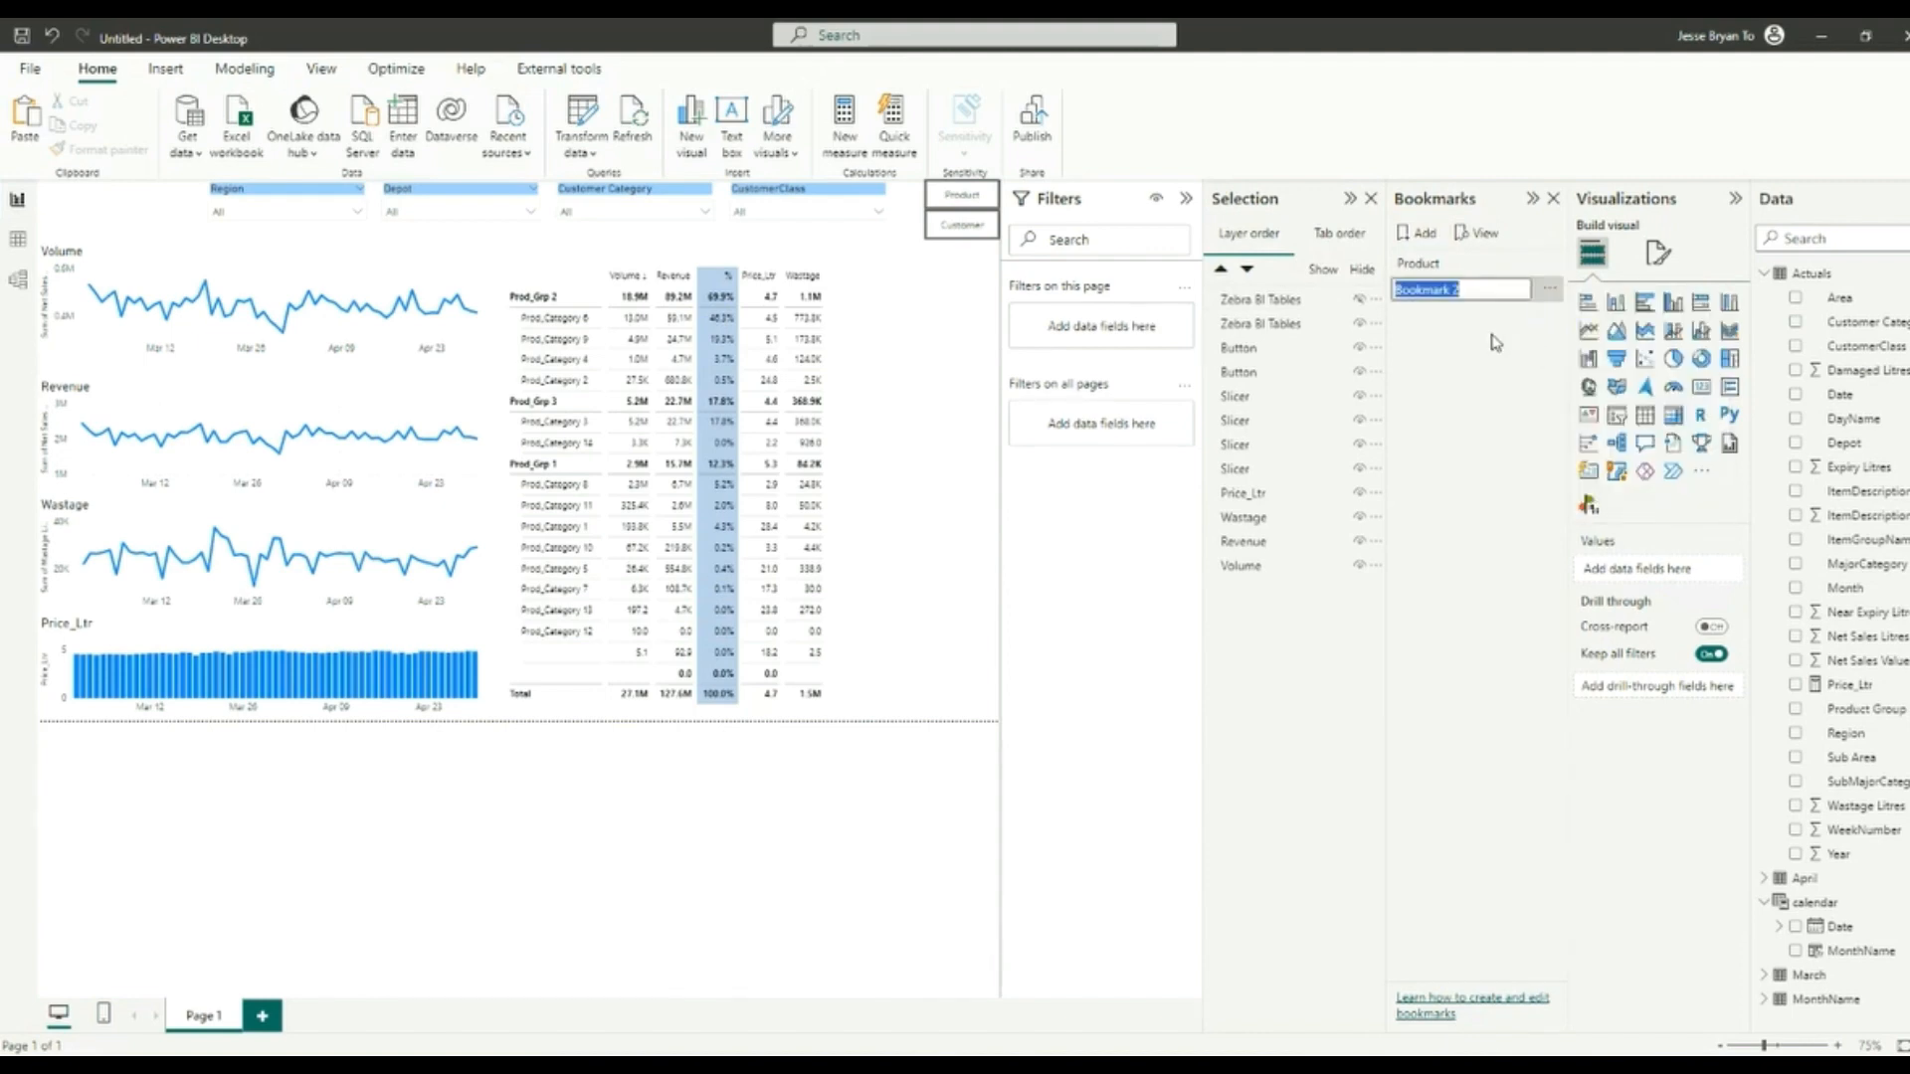
{"action": "type", "text": "Customer"}
{"action": "key", "text": "Return"}
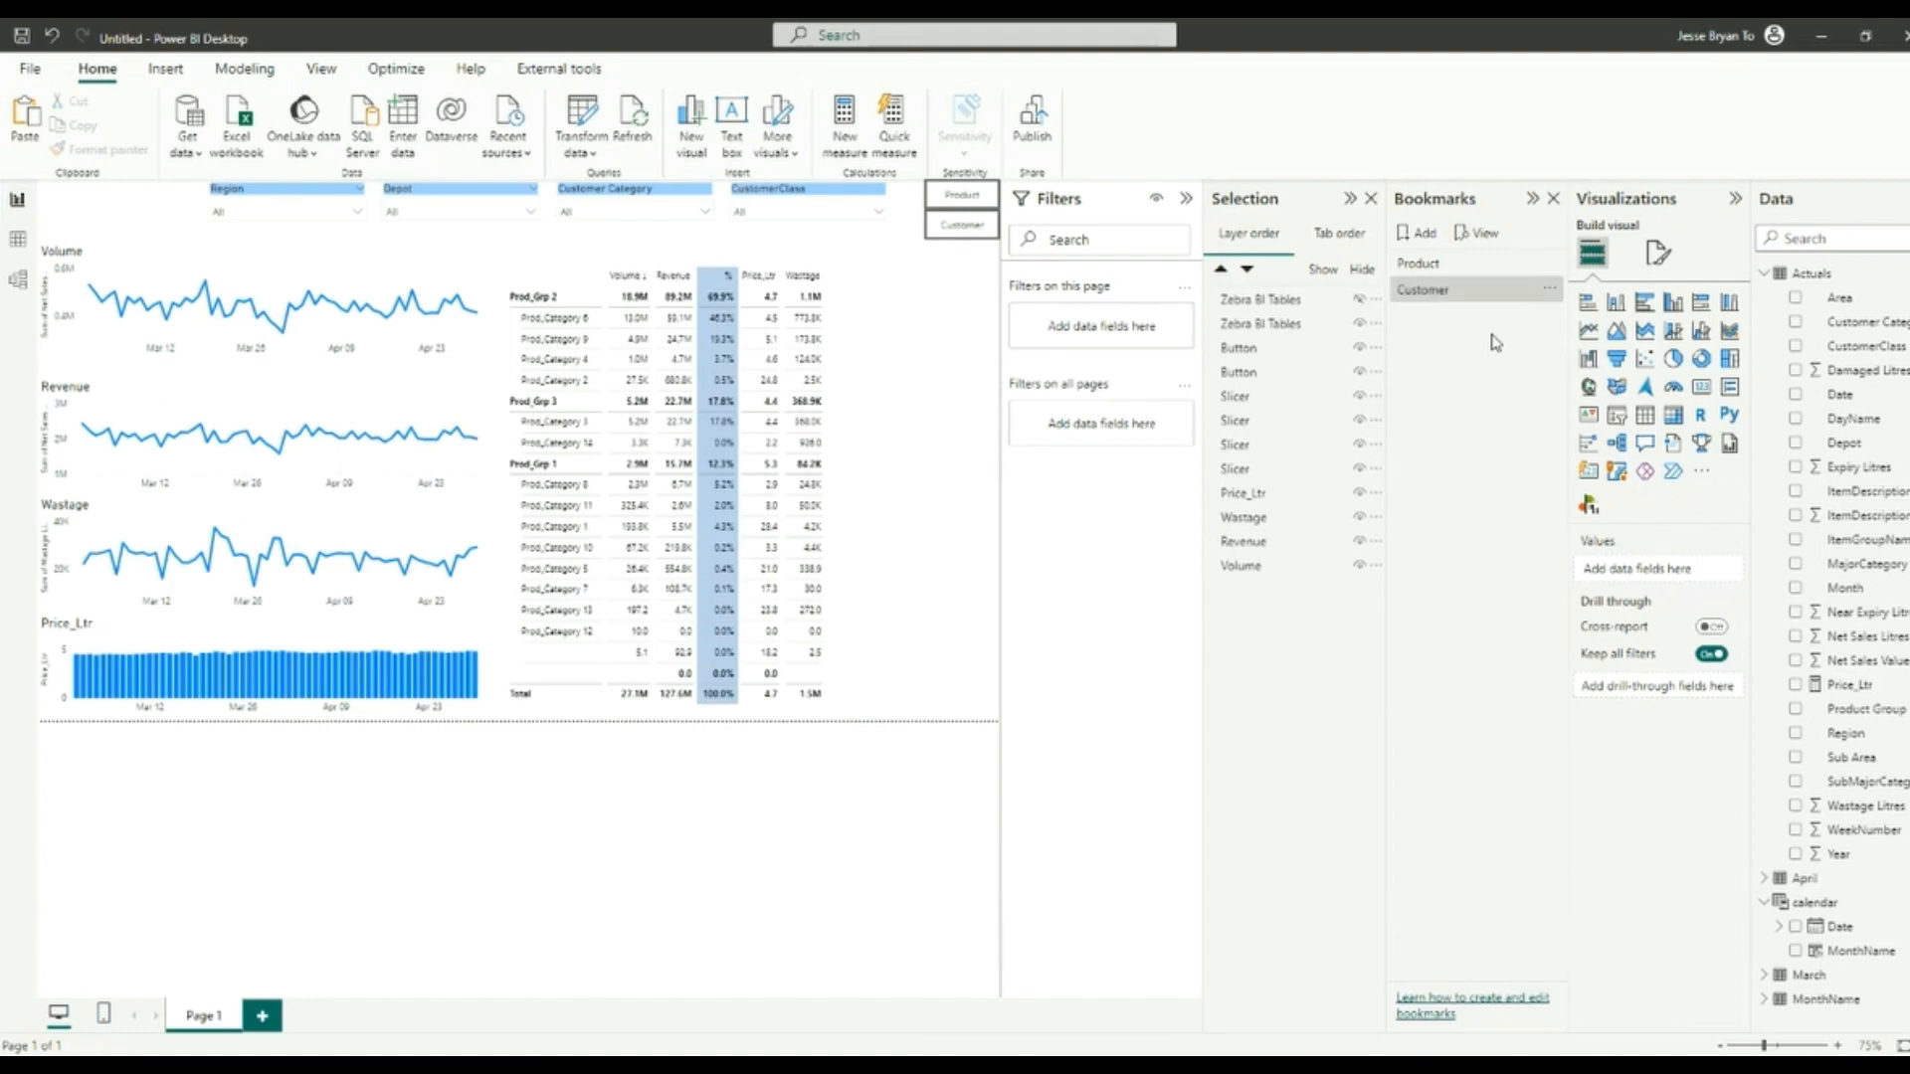
{"action": "left_click", "coordinate": [1549, 288]}
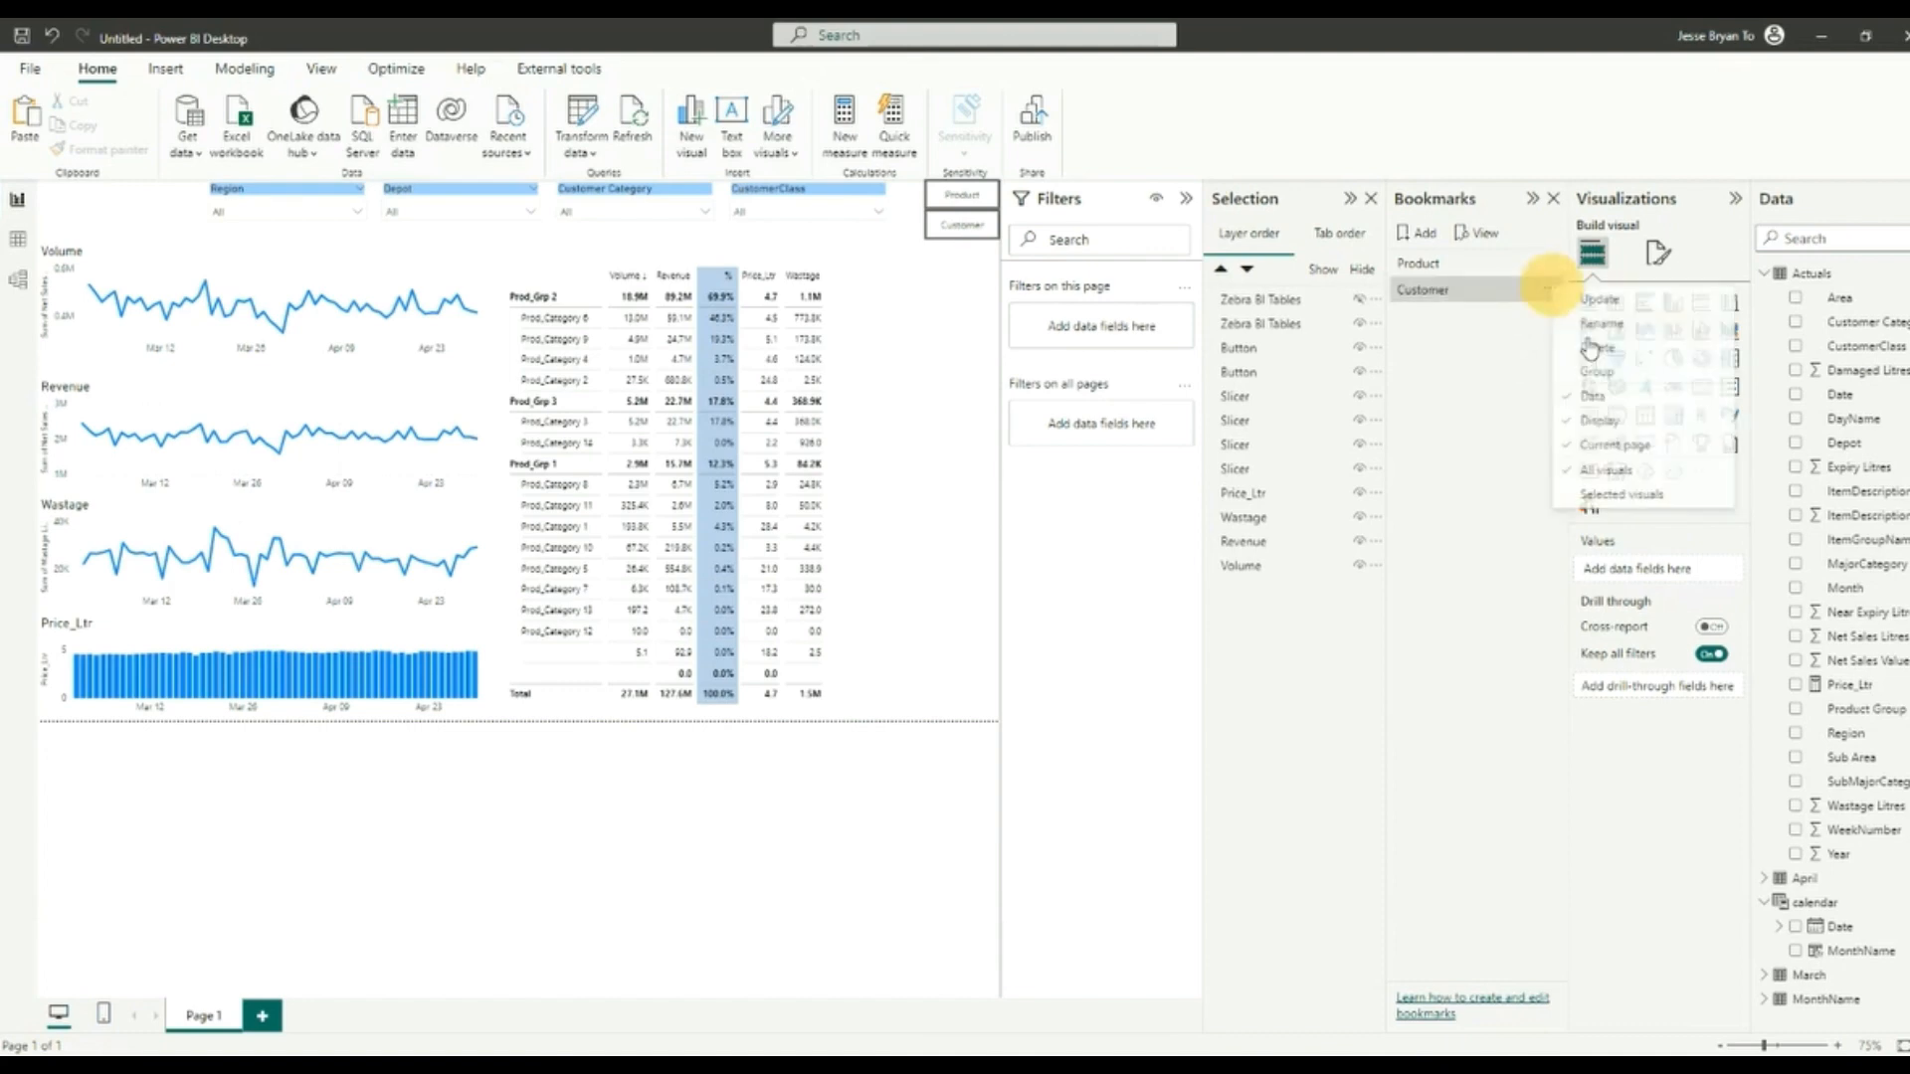
{"action": "left_click", "coordinate": [1599, 398]}
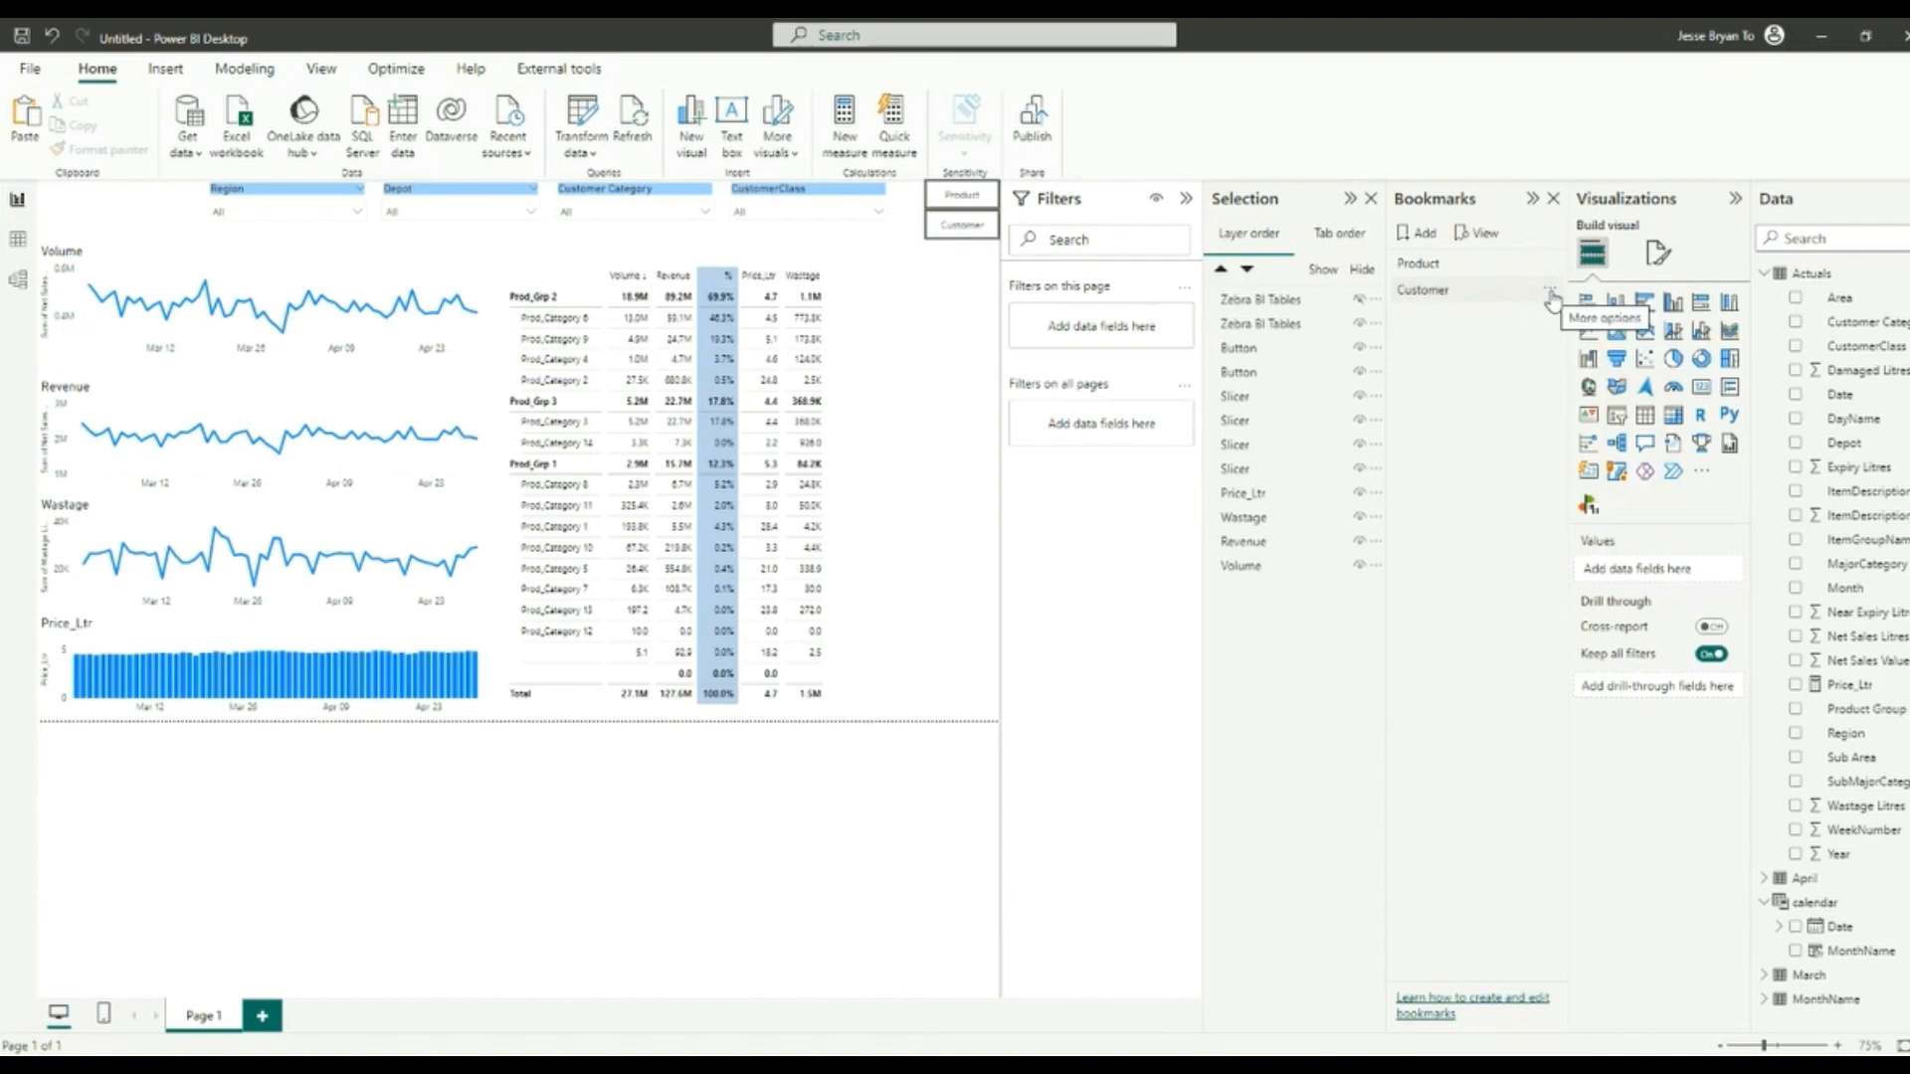
Step: Show the customer Zebra BI table again and hide the product Zebra BI table
{"action": "left_click", "coordinate": [1359, 299]}
{"action": "left_click", "coordinate": [1360, 325]}
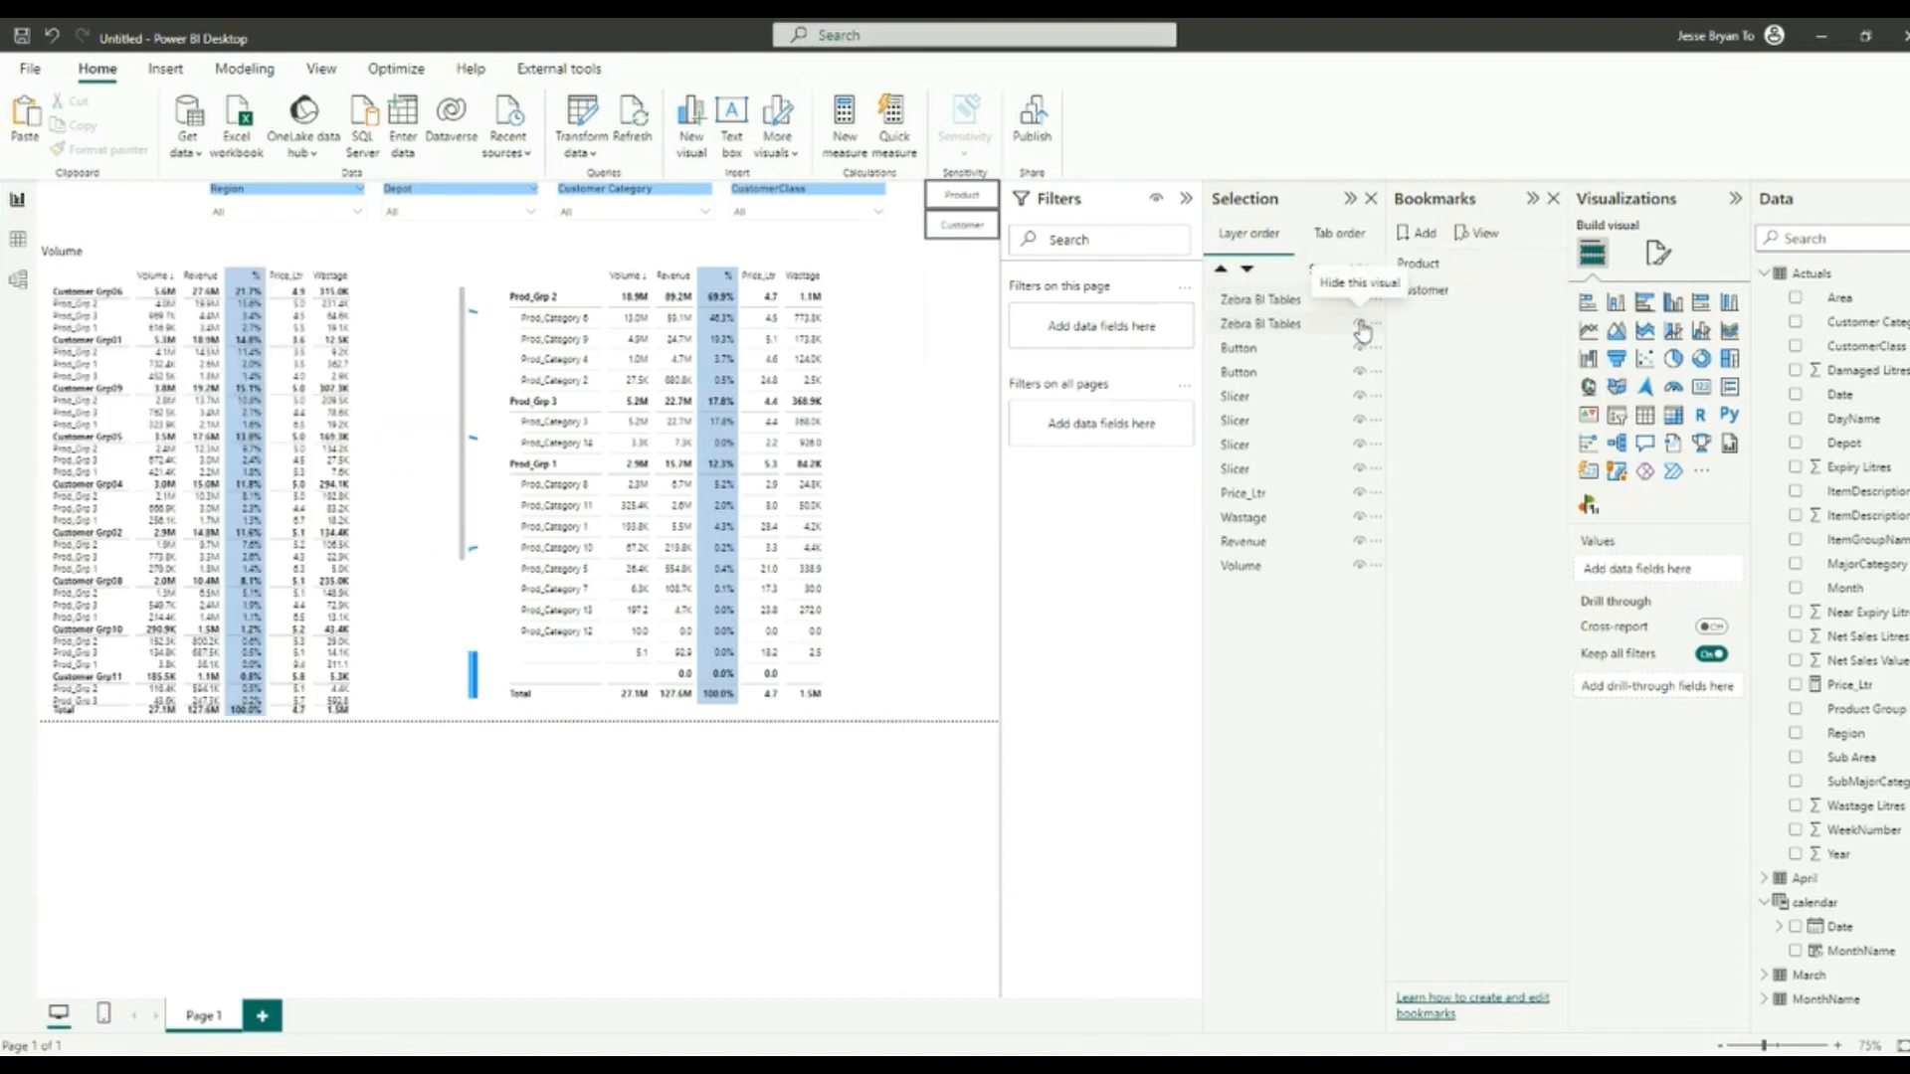
{"action": "left_click", "coordinate": [1360, 324]}
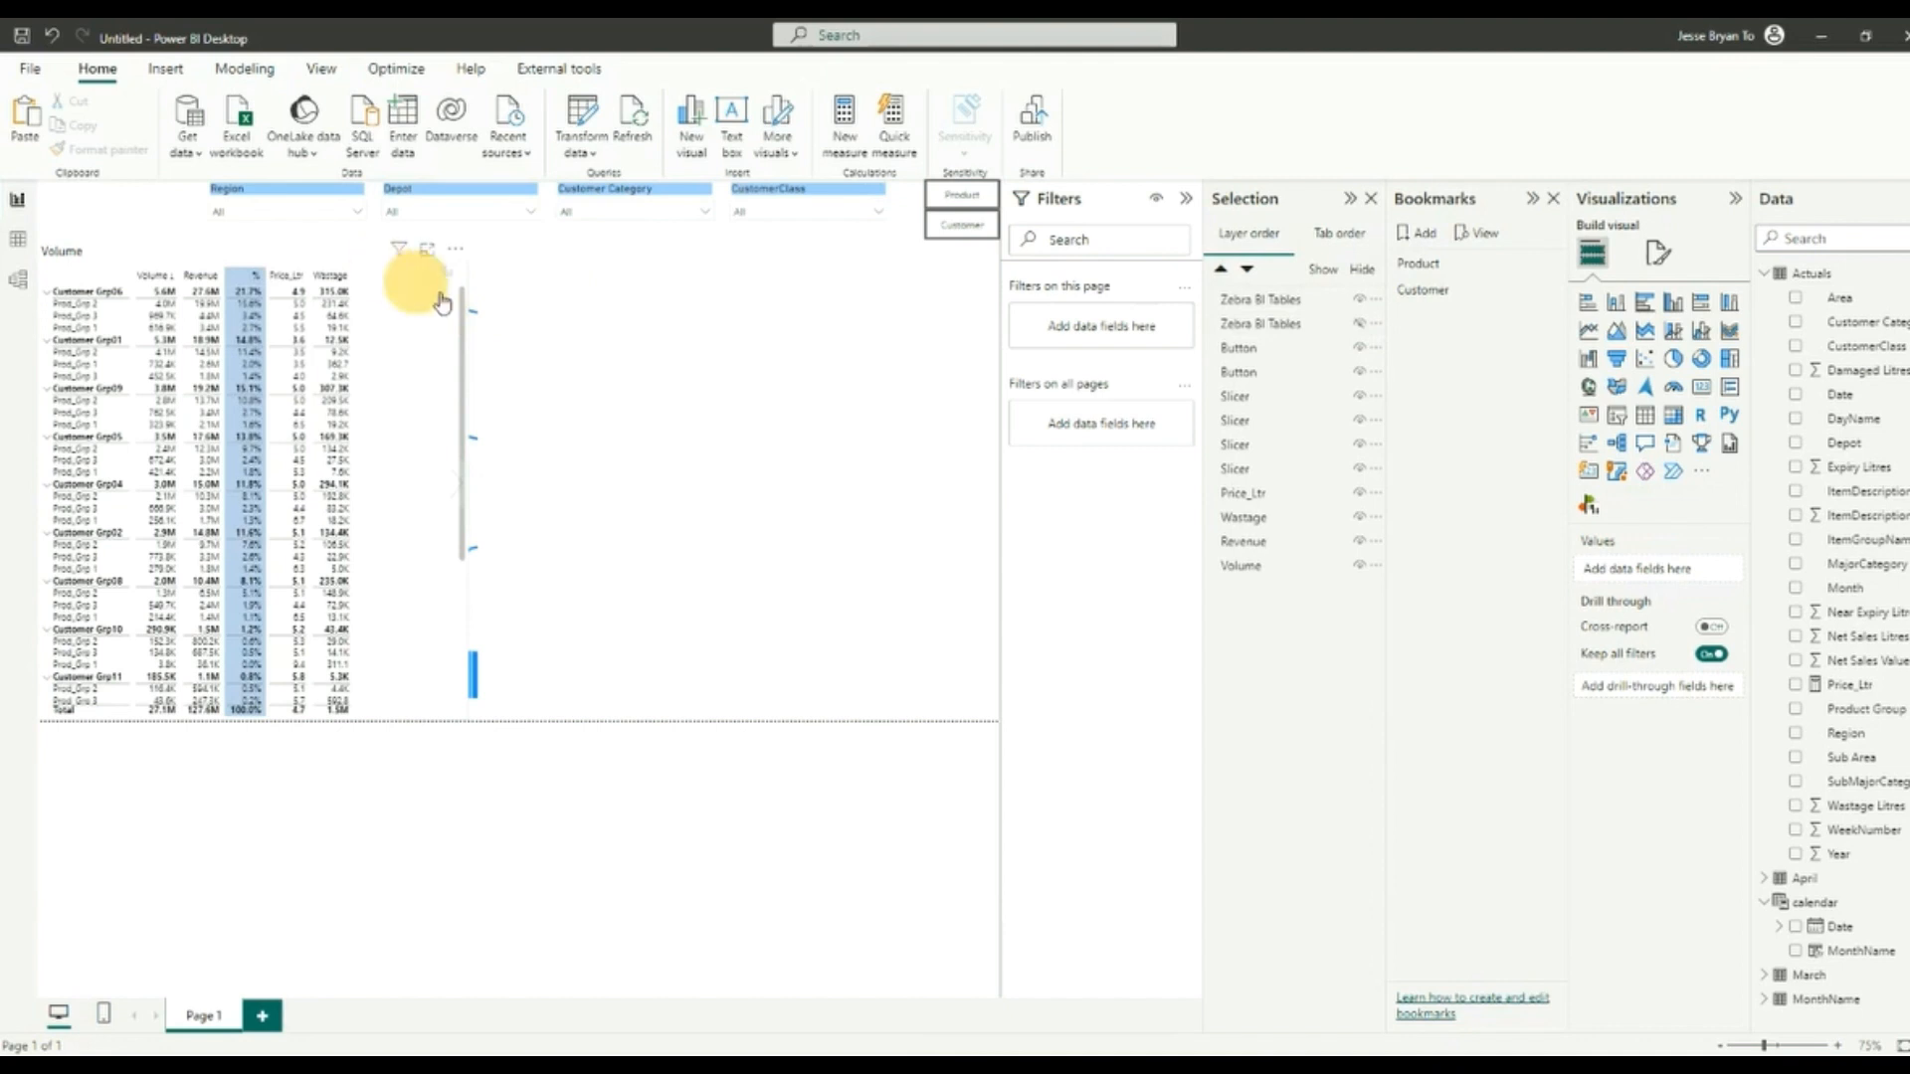
Step: Move the customer Zebra BI table beside the daily charts, where the product table was, and update the Customer bookmark
{"action": "left_click", "coordinate": [380, 294]}
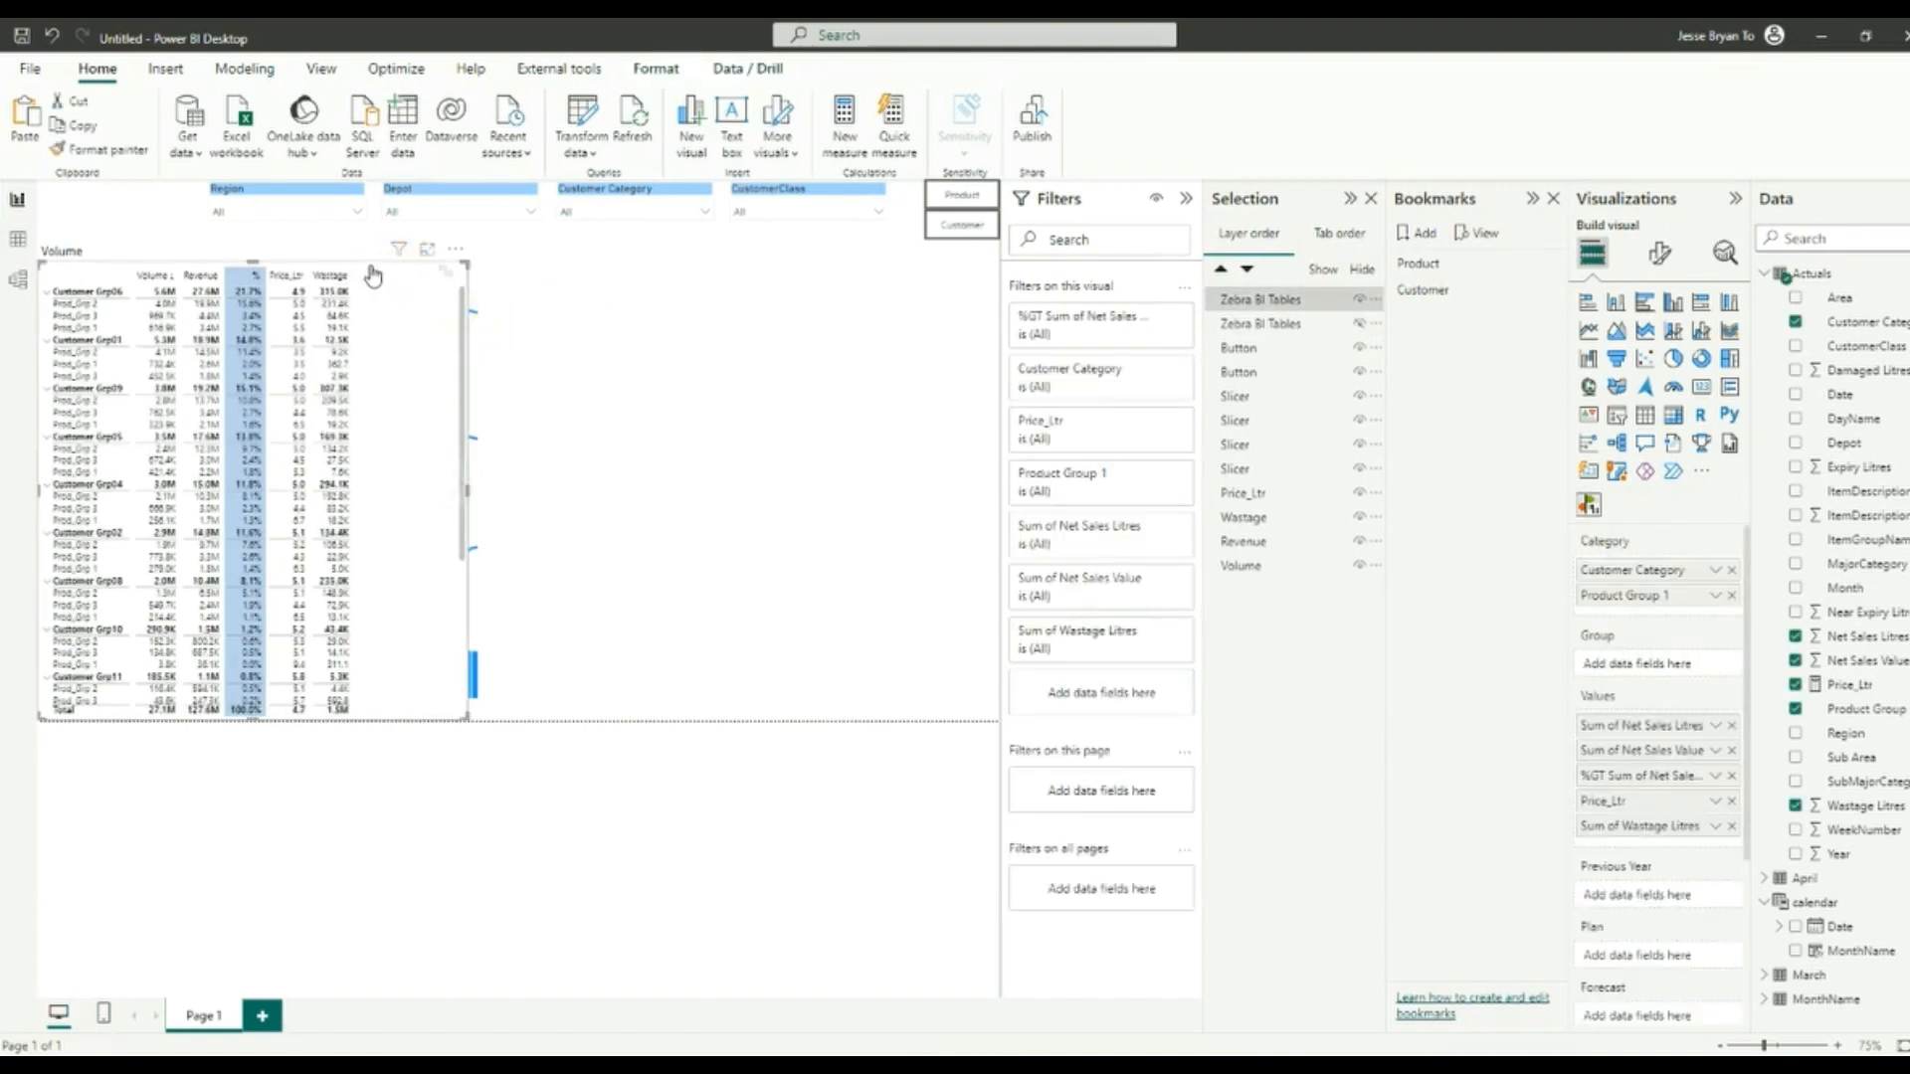
{"action": "left_click_drag", "start_coordinate": [374, 271], "coordinate": [827, 336]}
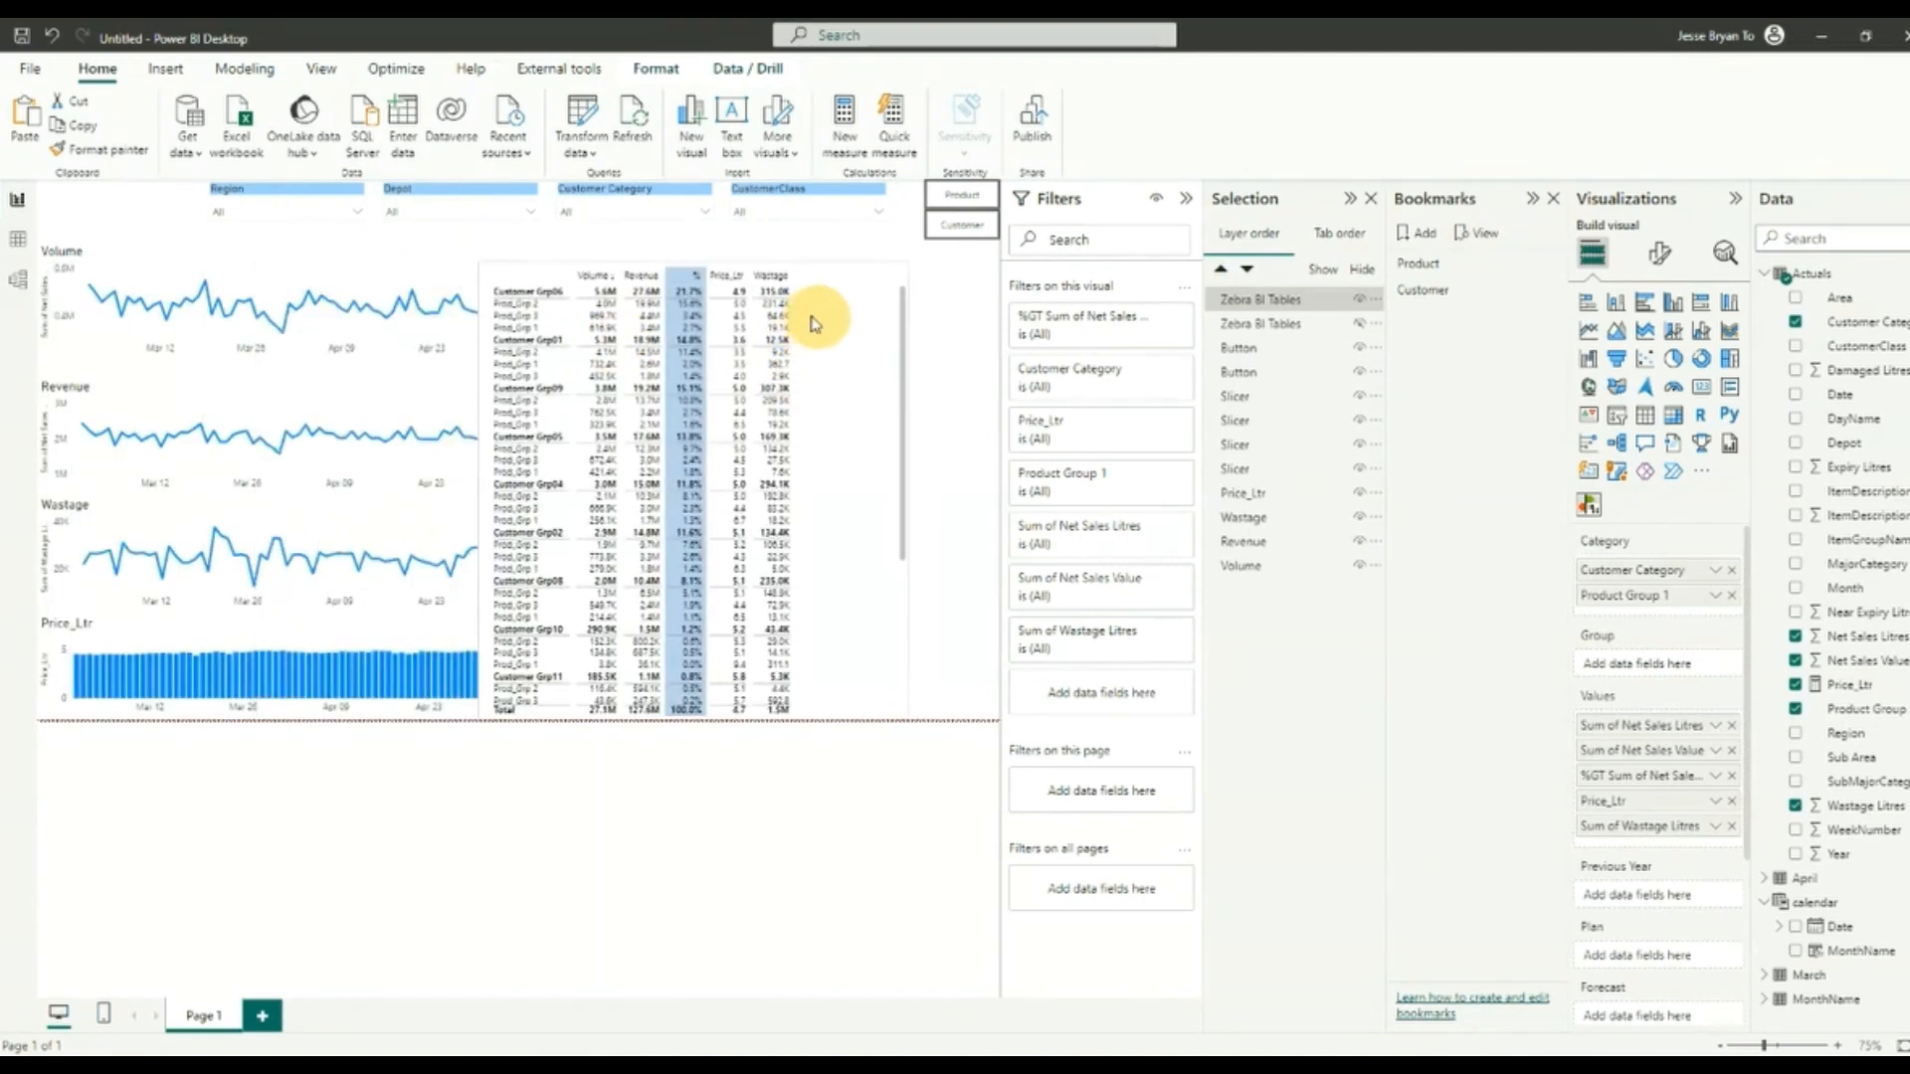
{"action": "left_click", "coordinate": [818, 326]}
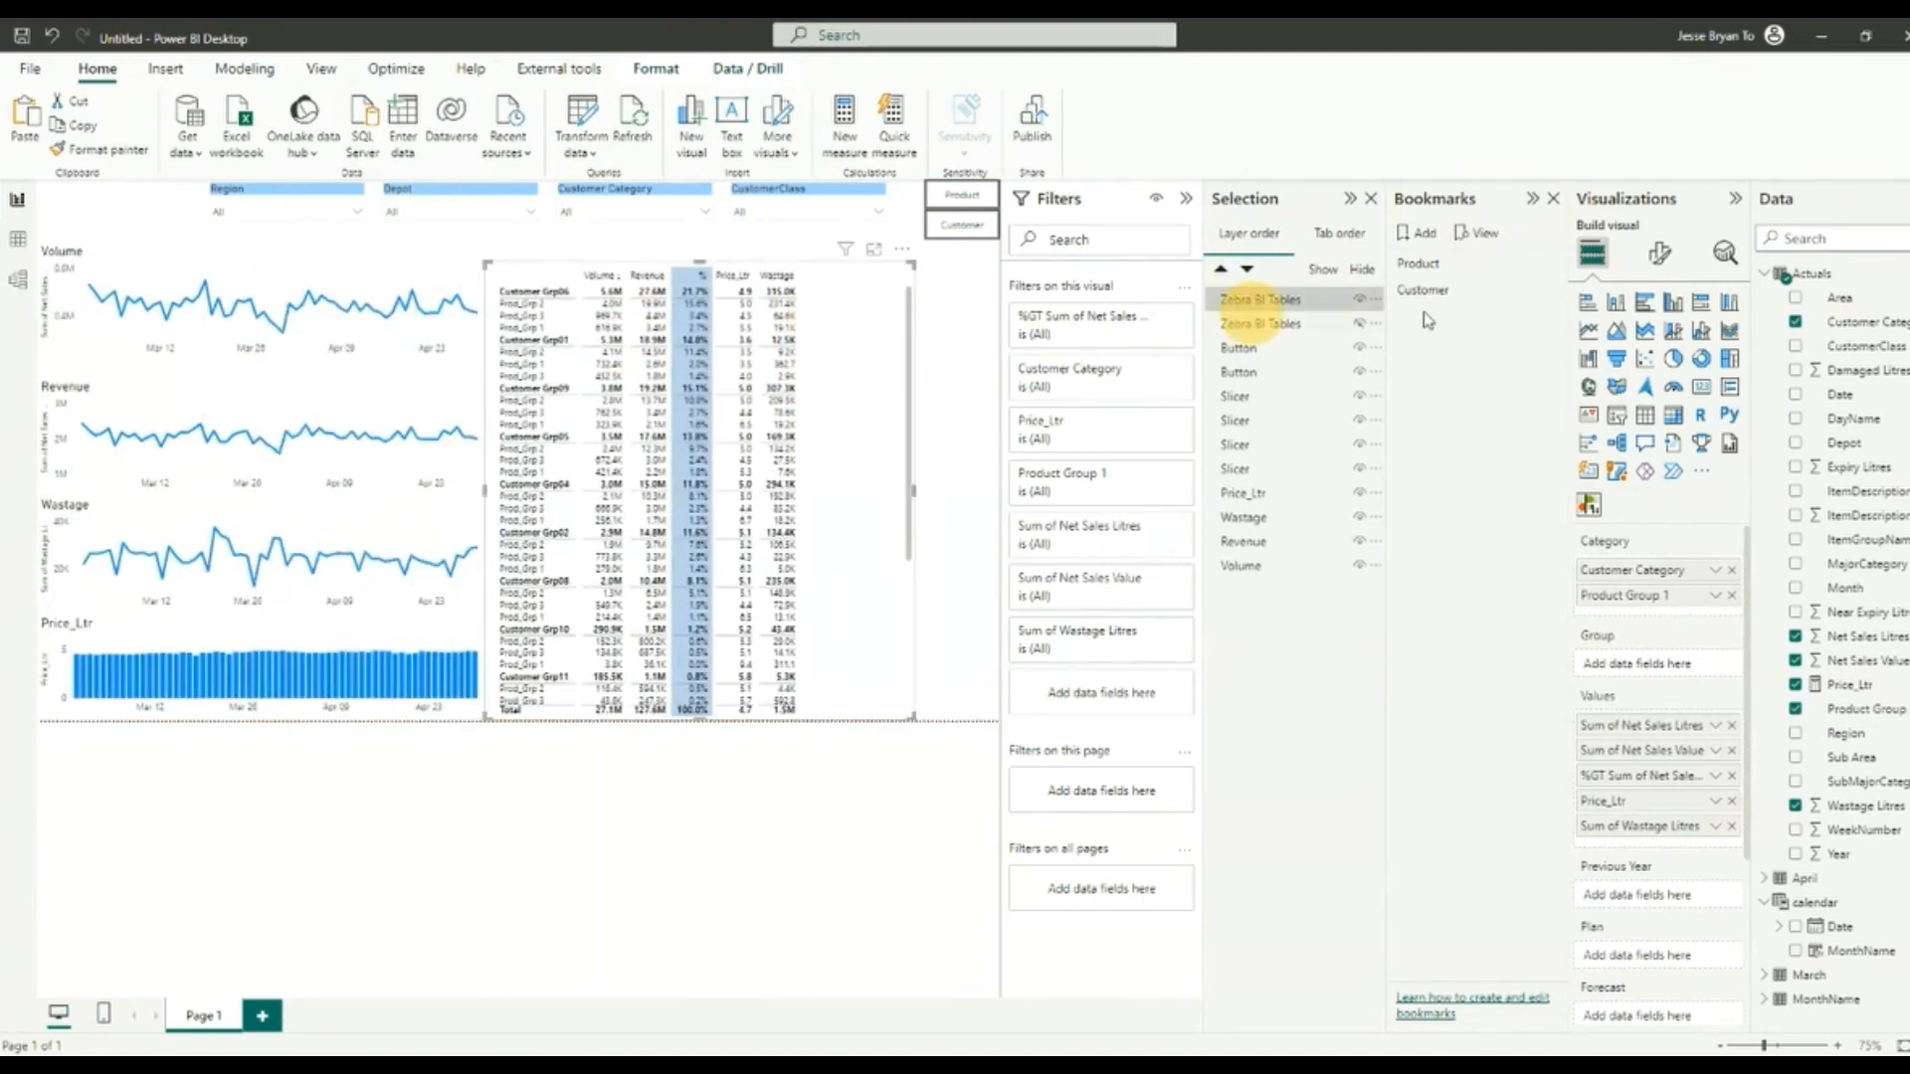
{"action": "left_click", "coordinate": [1551, 290]}
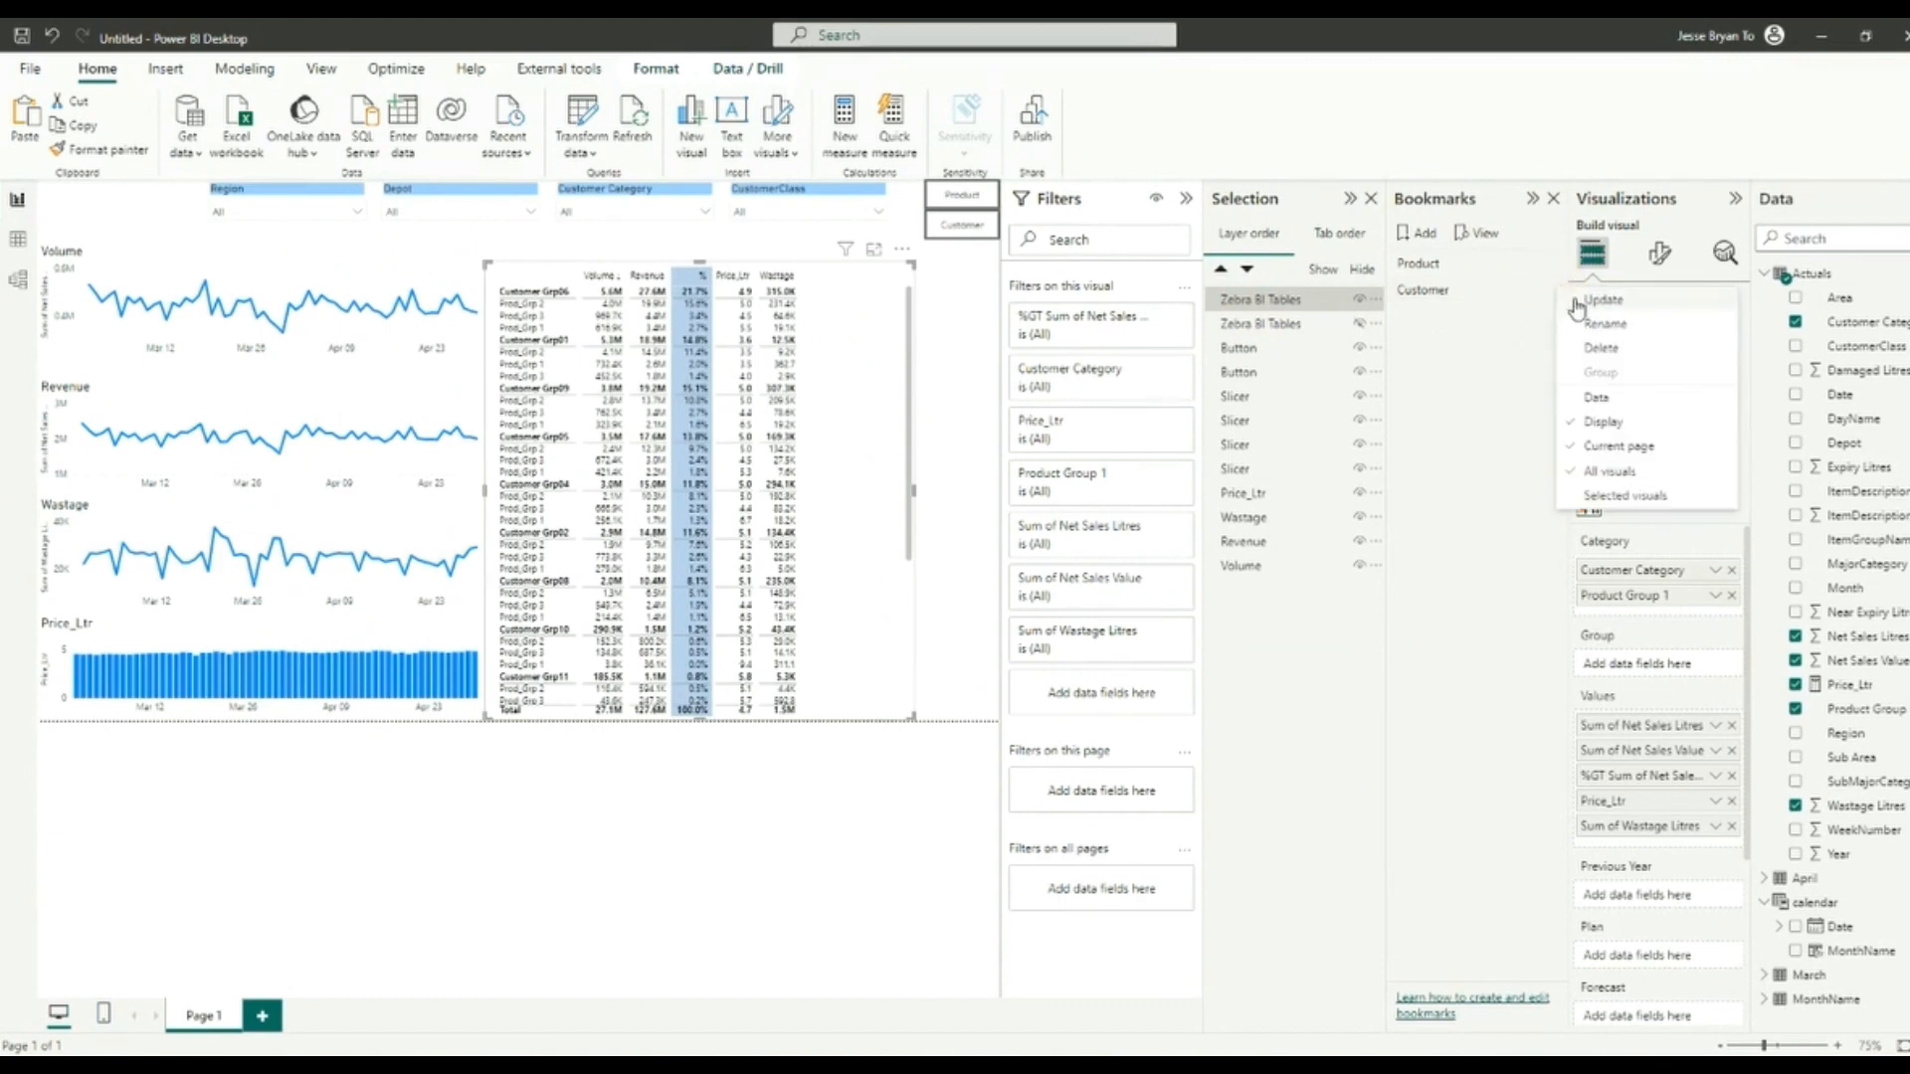
{"action": "left_click", "coordinate": [1587, 301]}
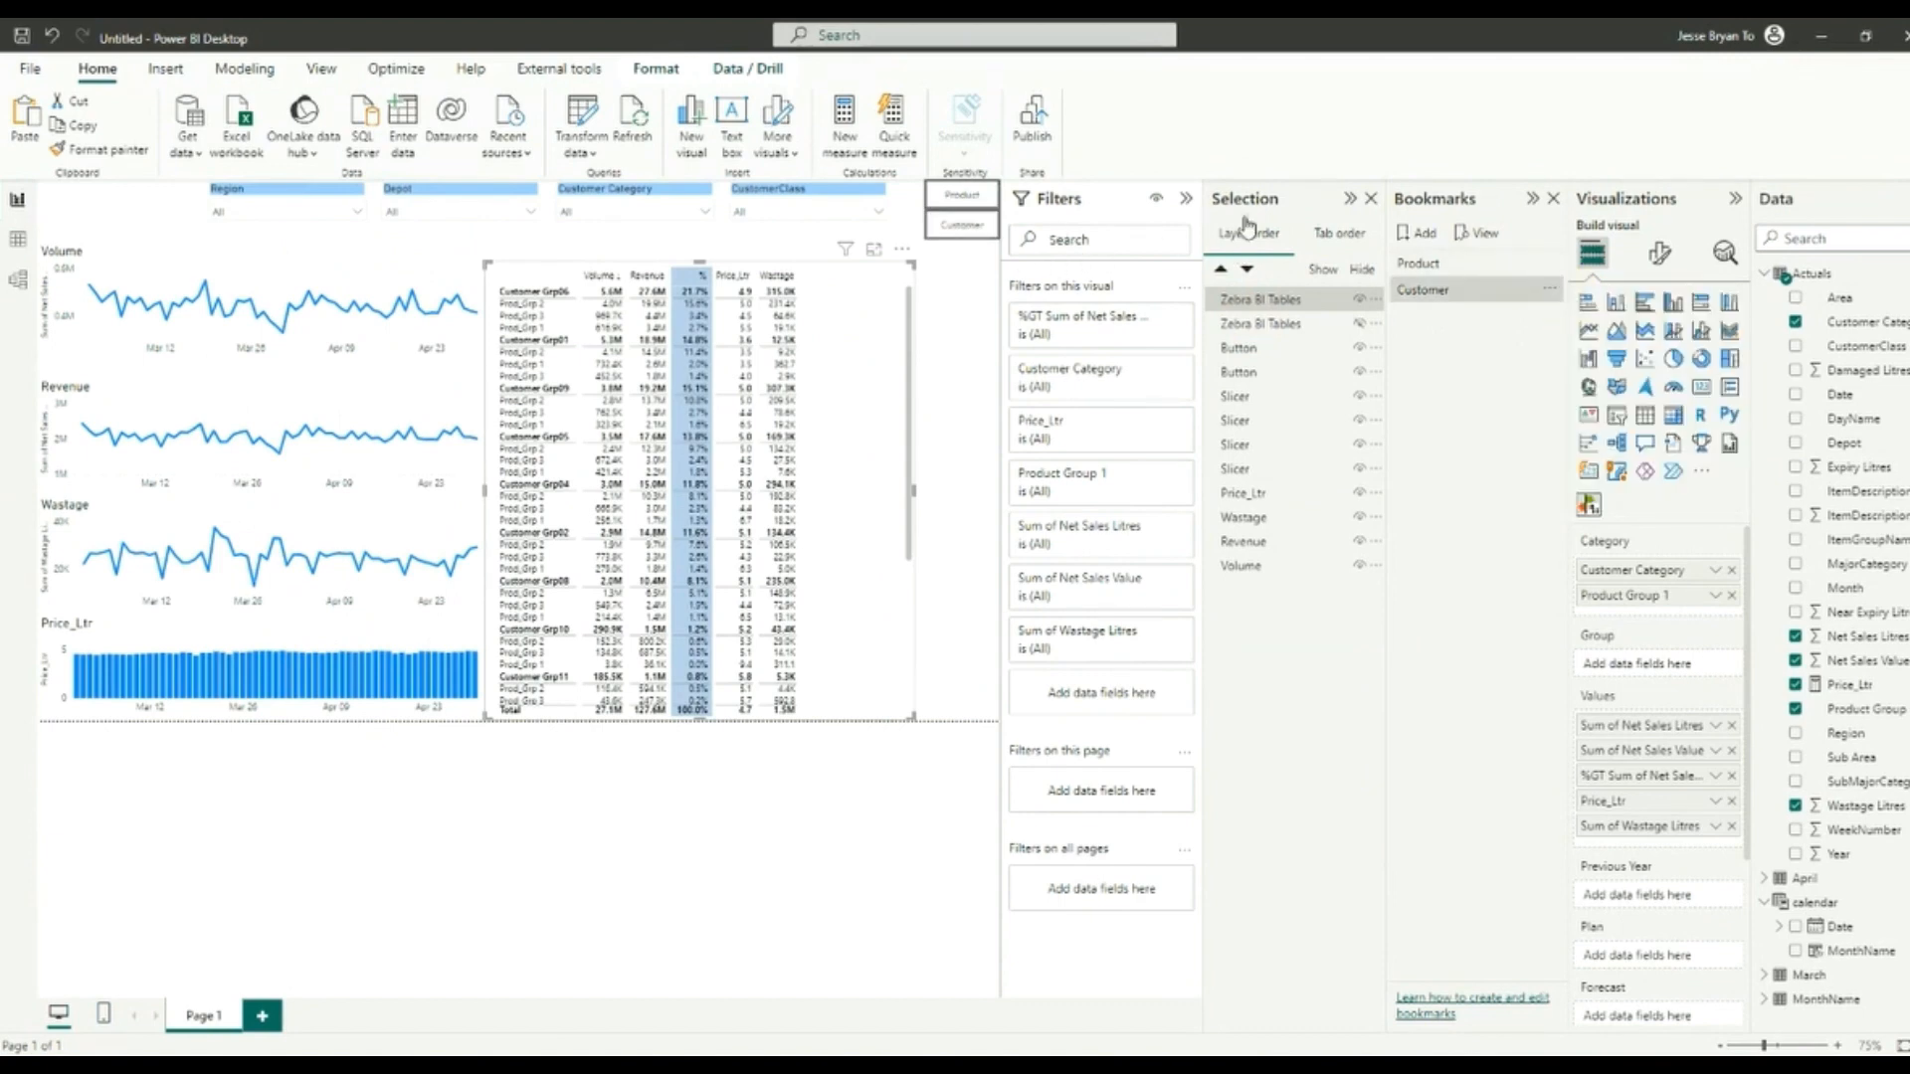
Step: Apply the Product bookmark and the Customer bookmark in turn to check which table each one shows
{"action": "left_click", "coordinate": [1464, 263]}
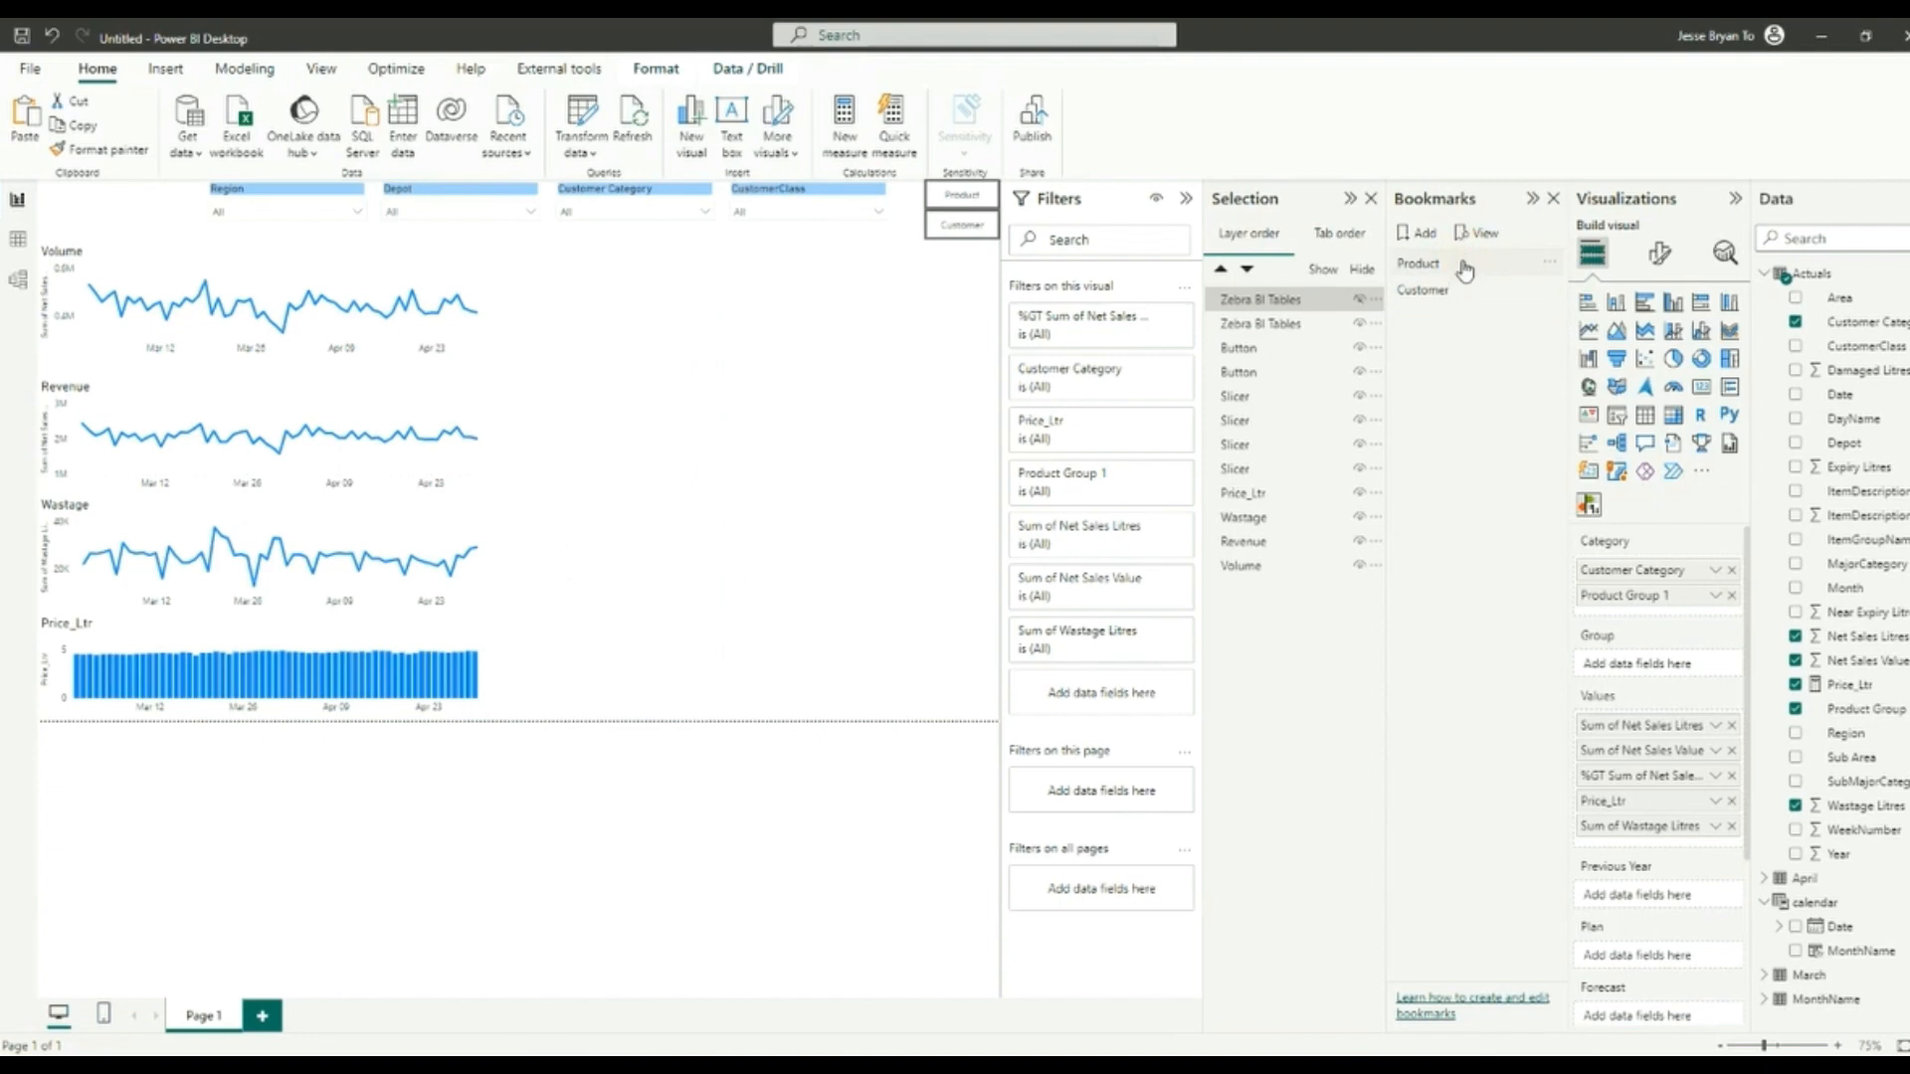
{"action": "left_click", "coordinate": [1456, 294]}
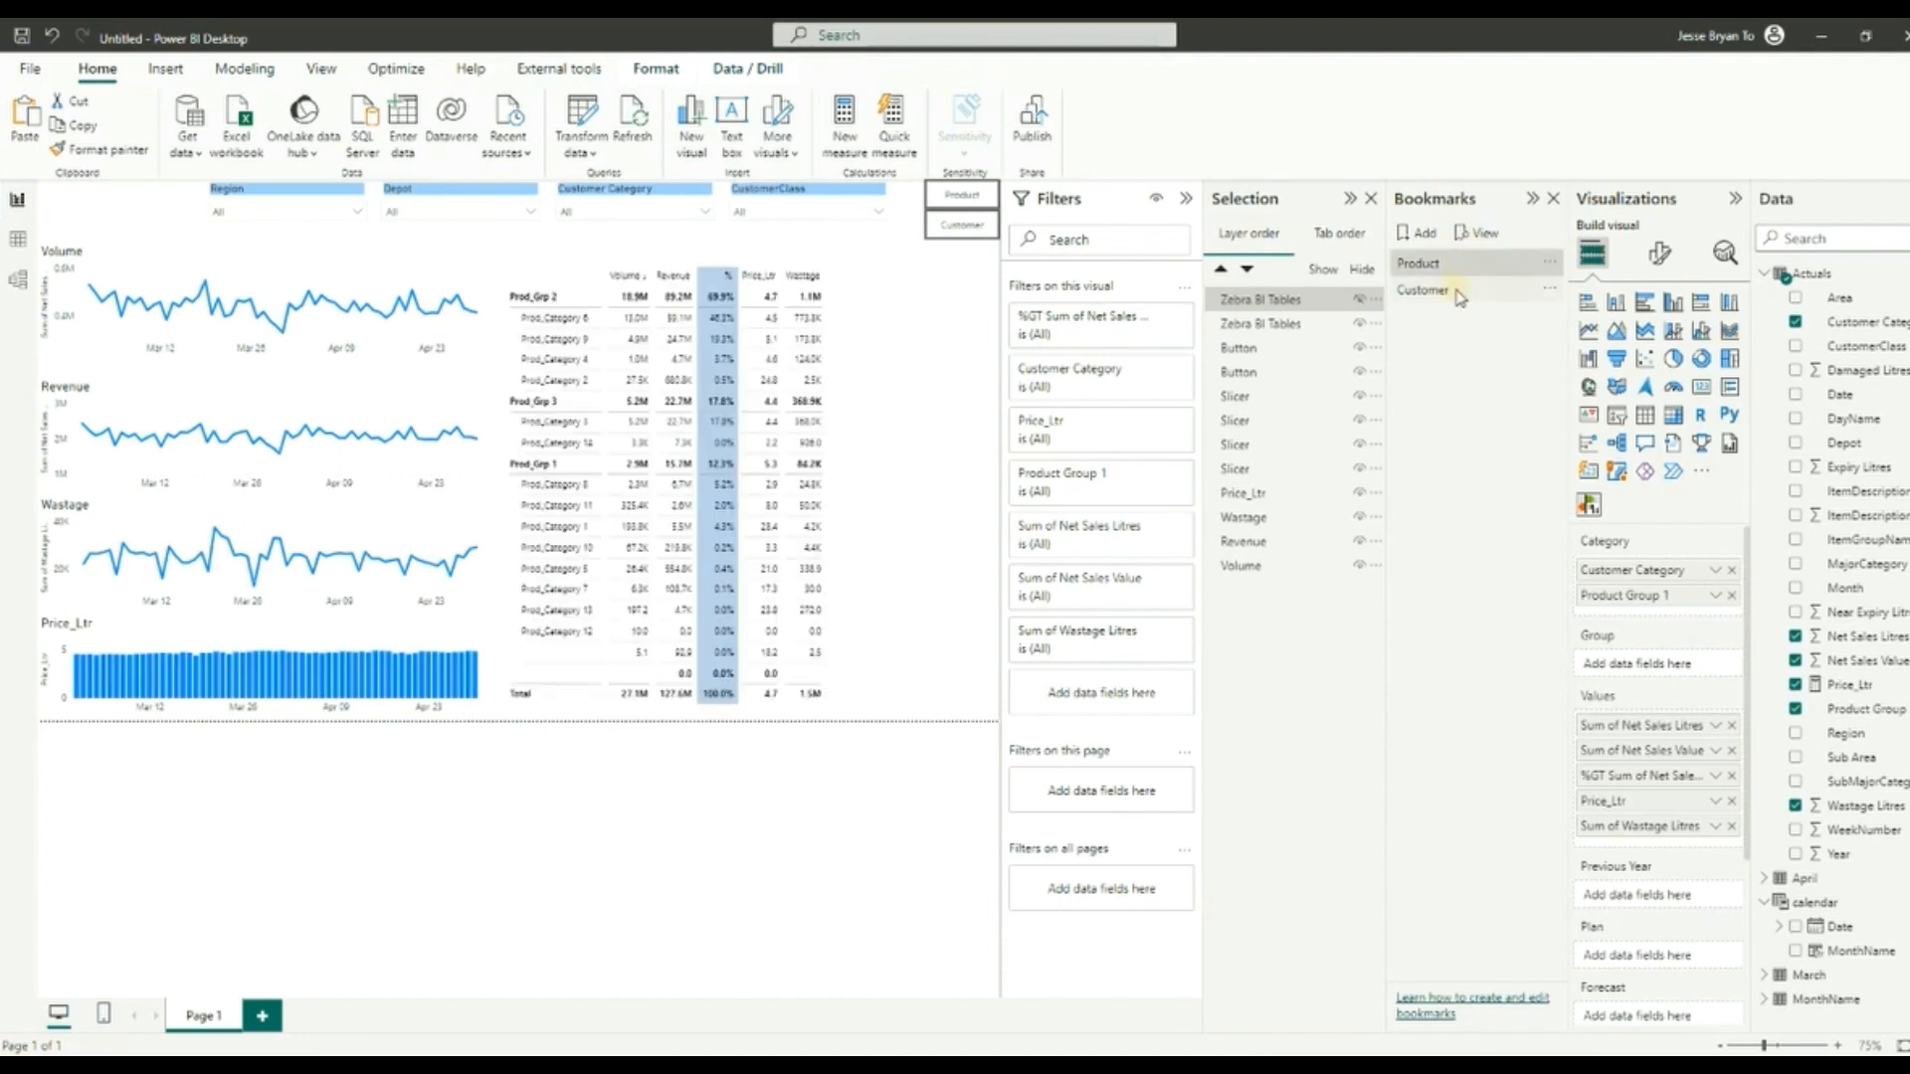
{"action": "left_click", "coordinate": [1458, 291]}
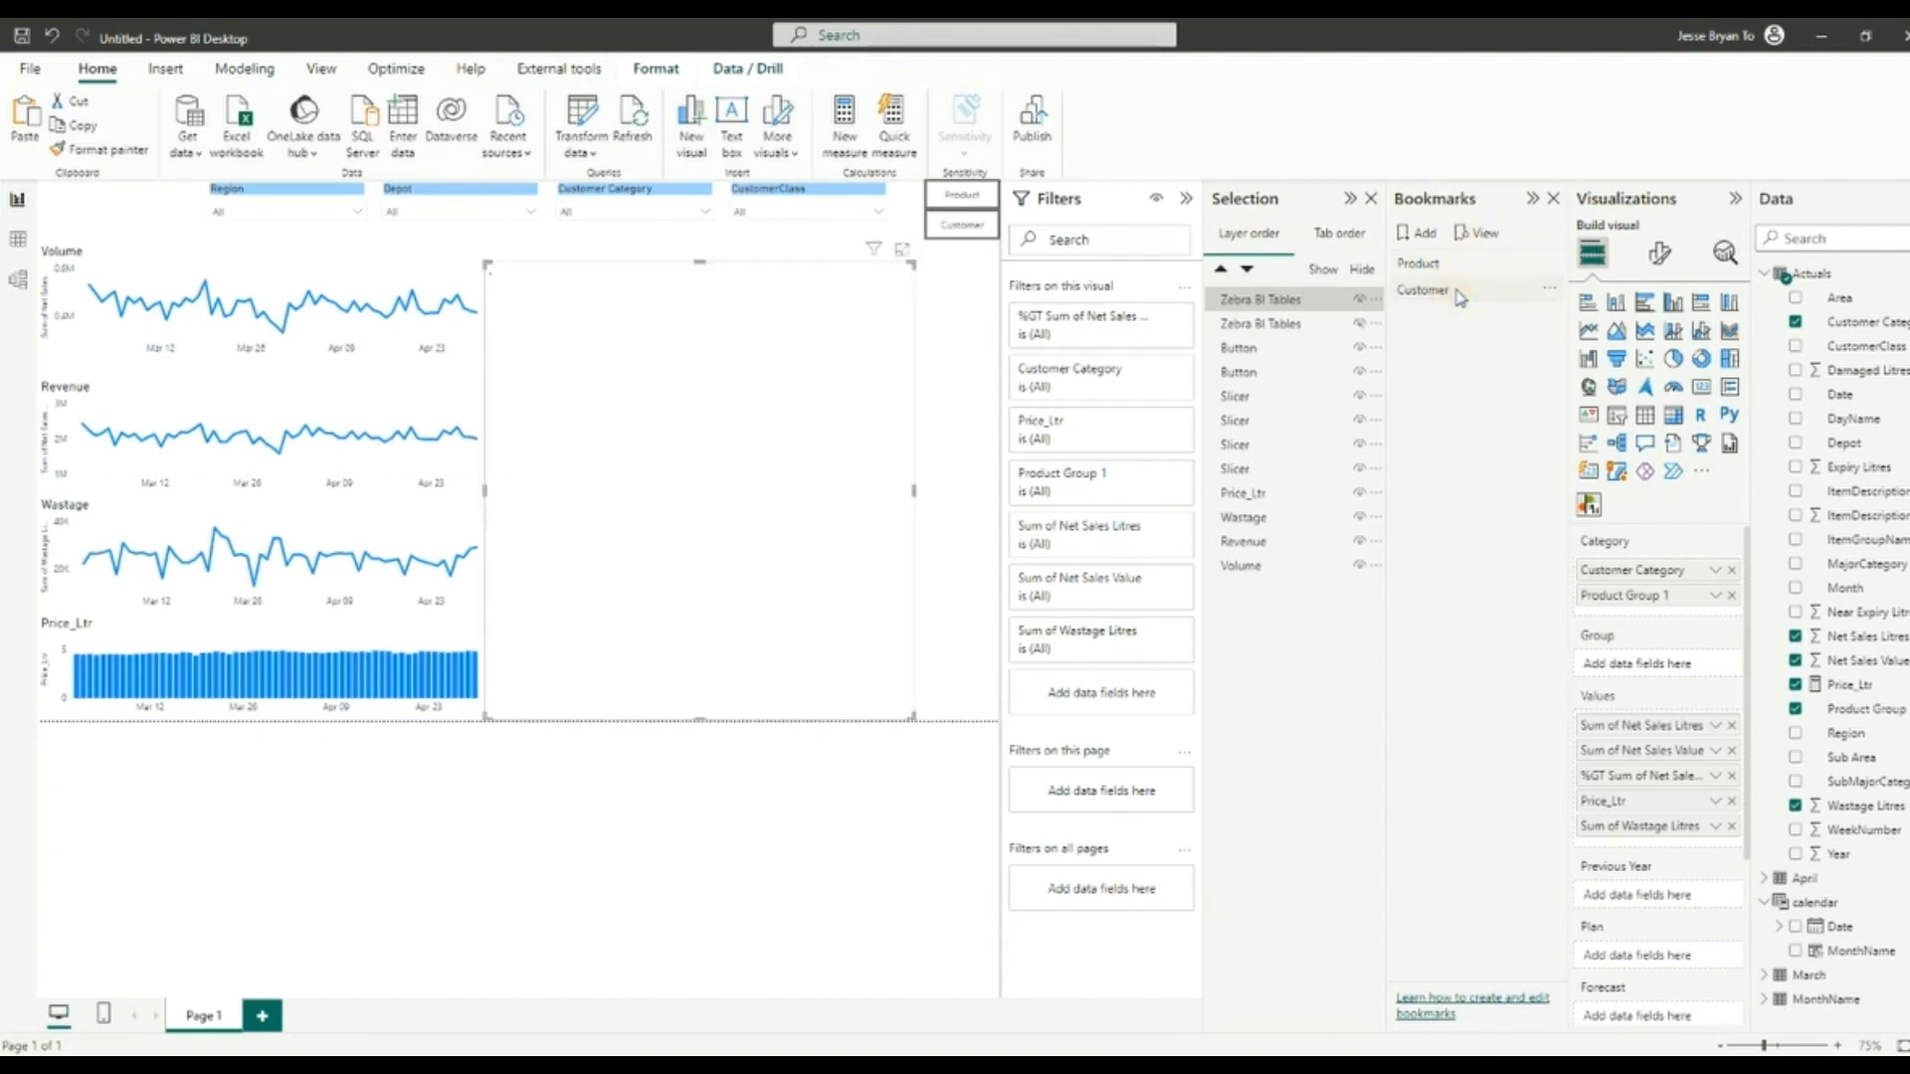
Step: Turn on the Product button's action with type Bookmark and link it to the Product bookmark
{"action": "left_click", "coordinate": [974, 200]}
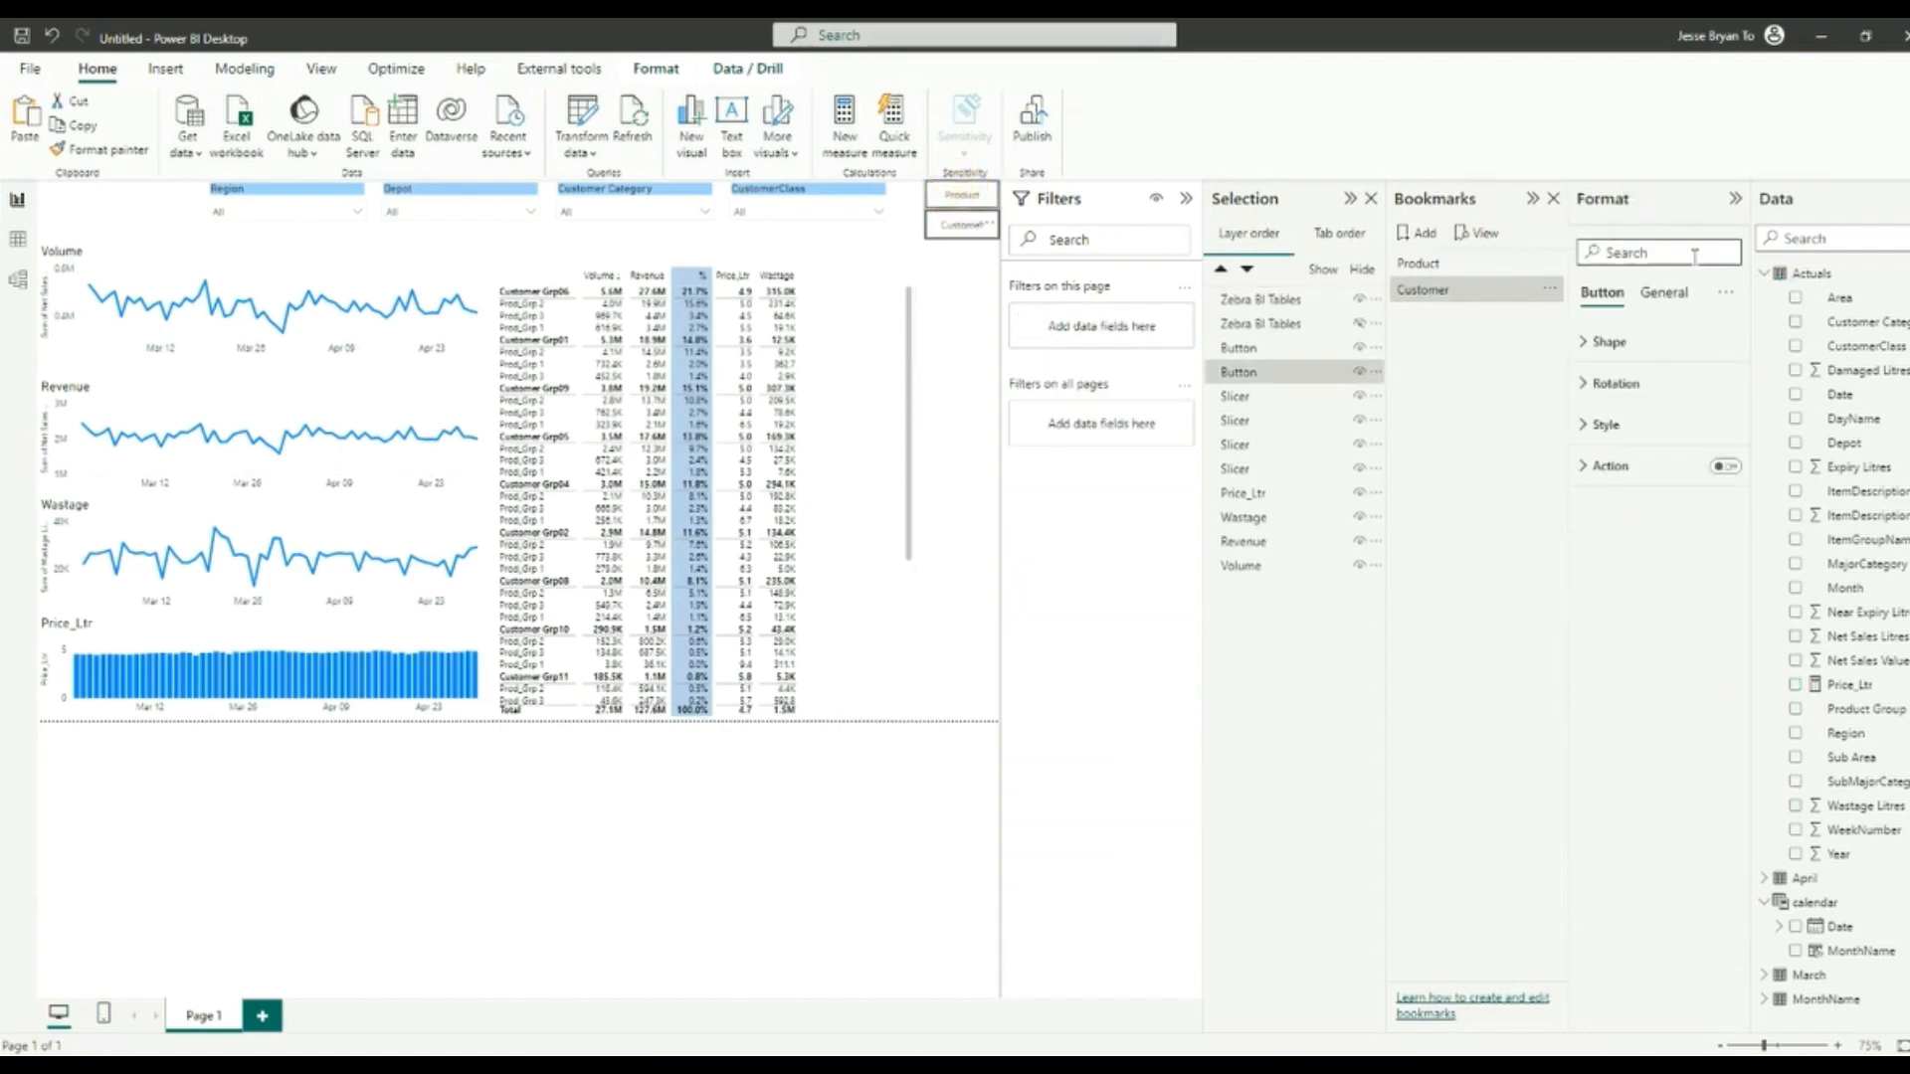
{"action": "left_click", "coordinate": [1726, 468]}
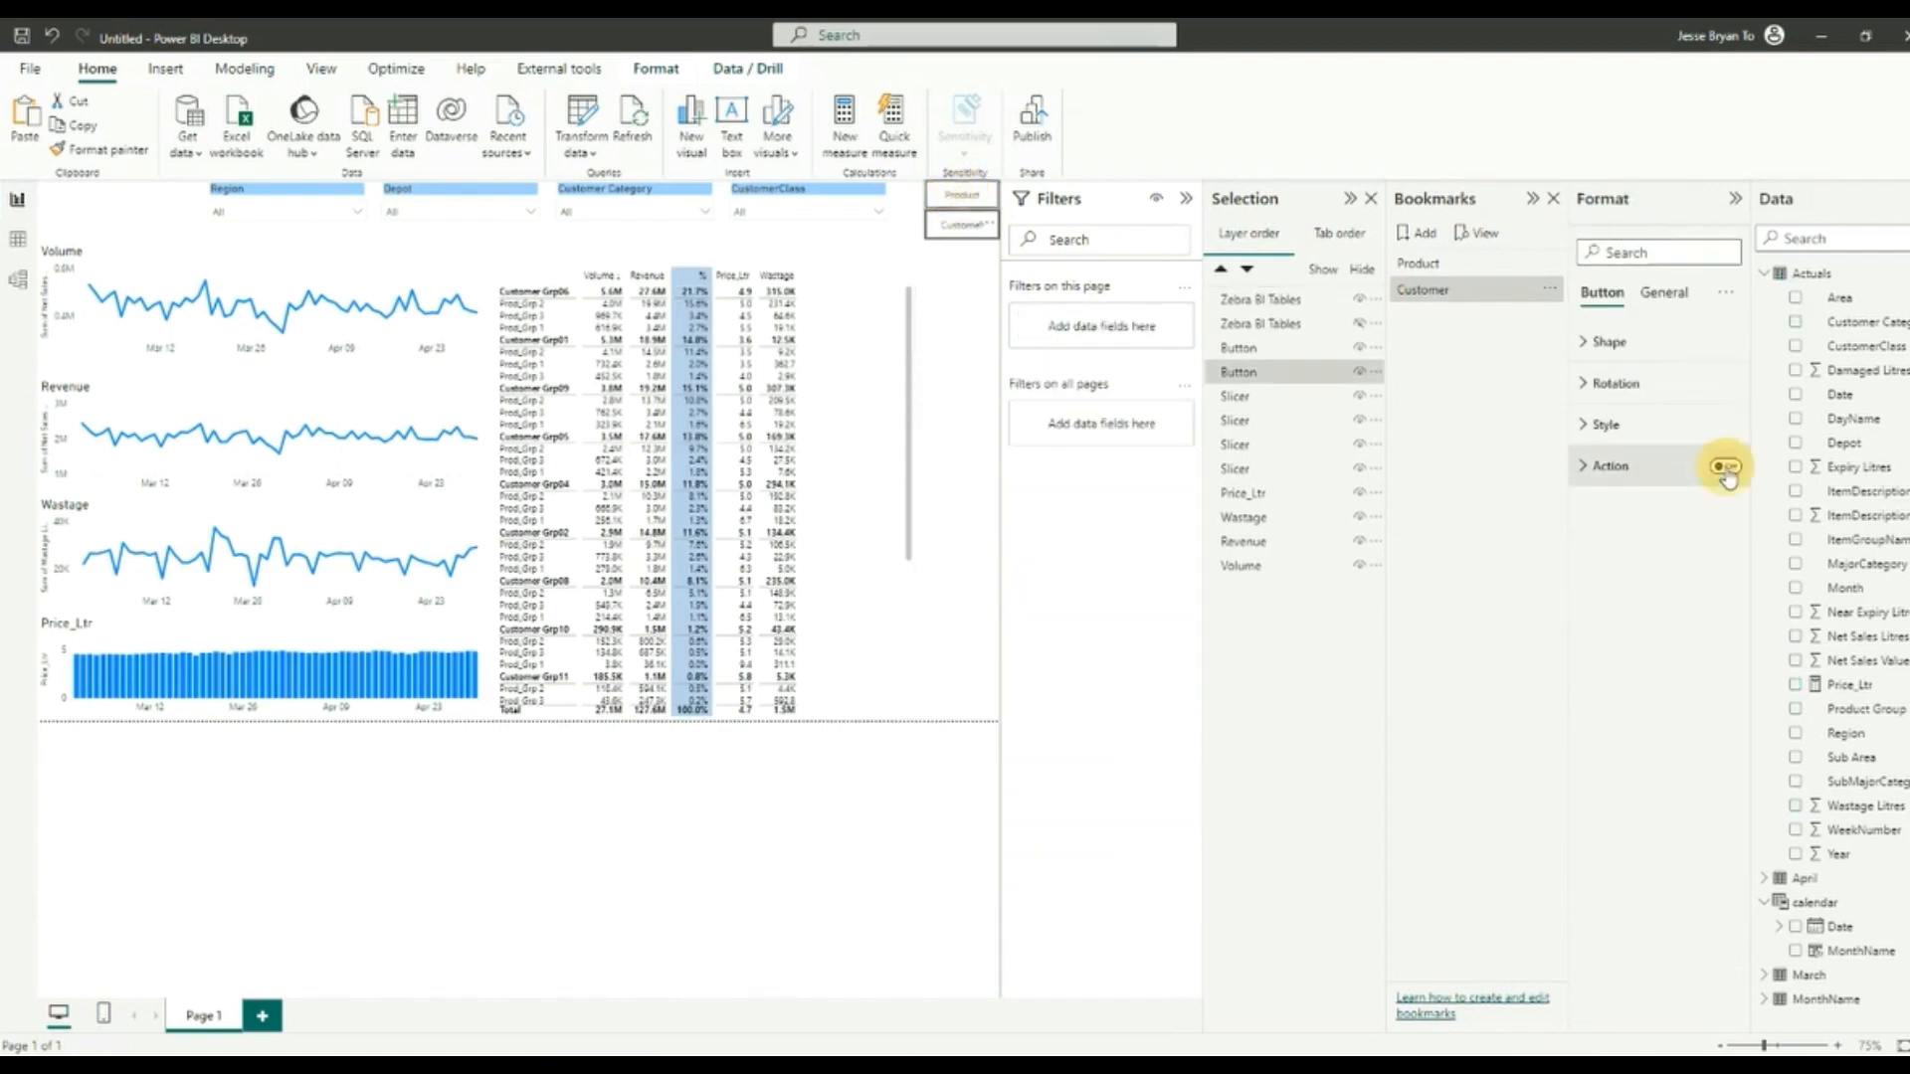
{"action": "left_click", "coordinate": [1612, 467]}
{"action": "left_click", "coordinate": [1636, 567]}
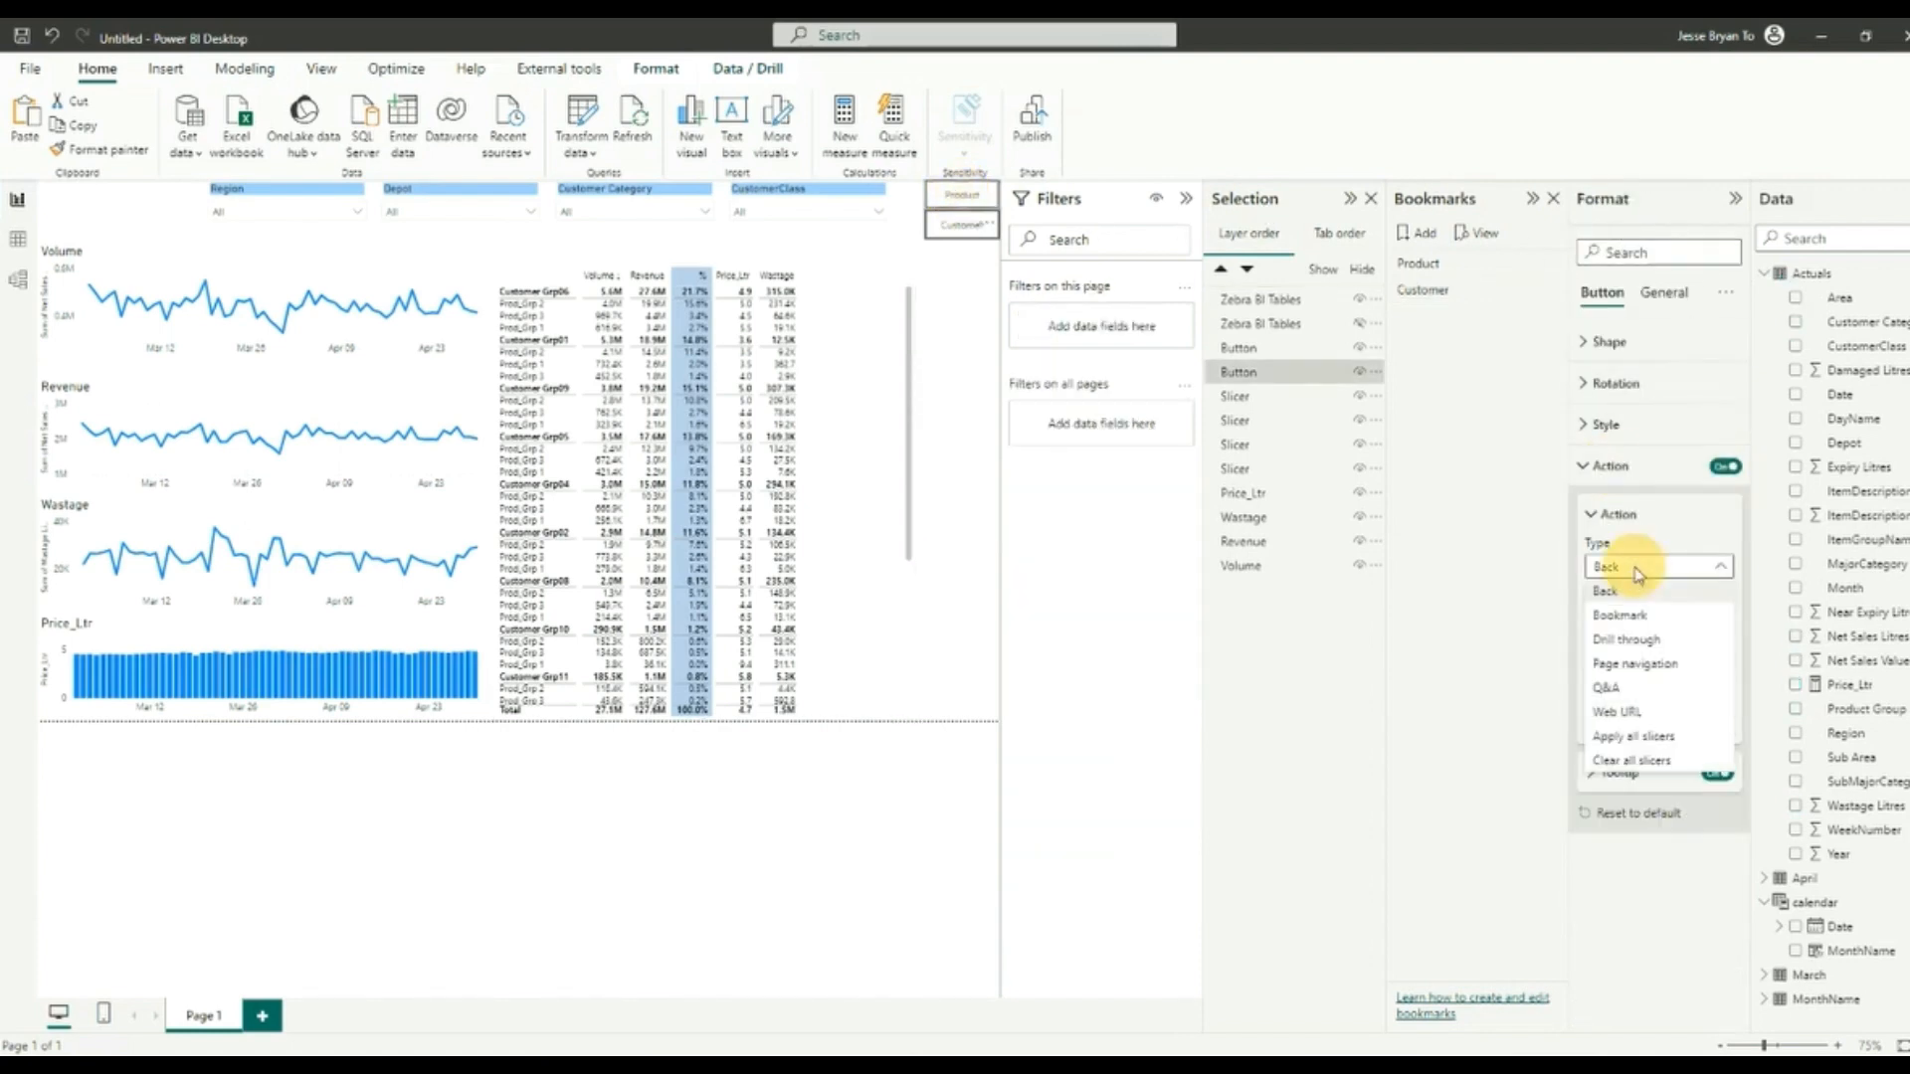
{"action": "left_click", "coordinate": [1631, 615]}
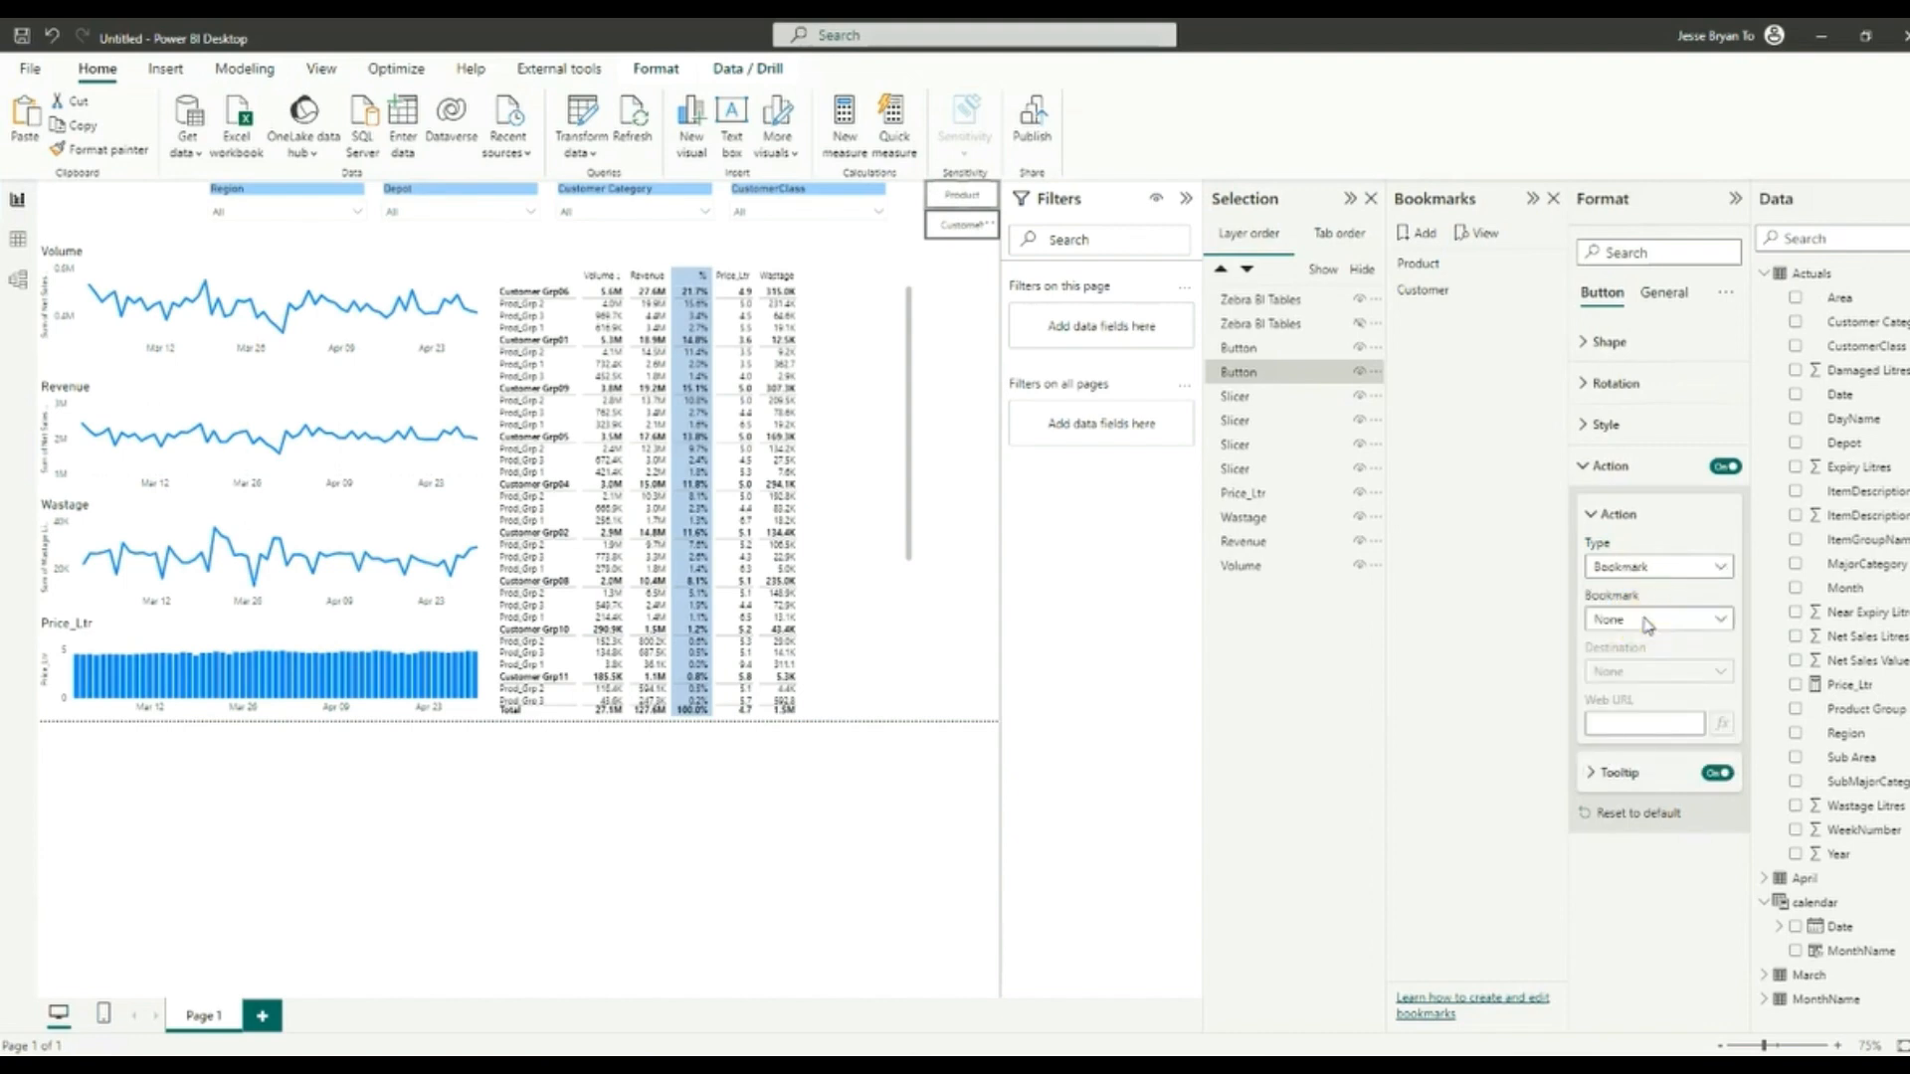
{"action": "left_click", "coordinate": [1647, 620]}
{"action": "left_click", "coordinate": [1657, 668]}
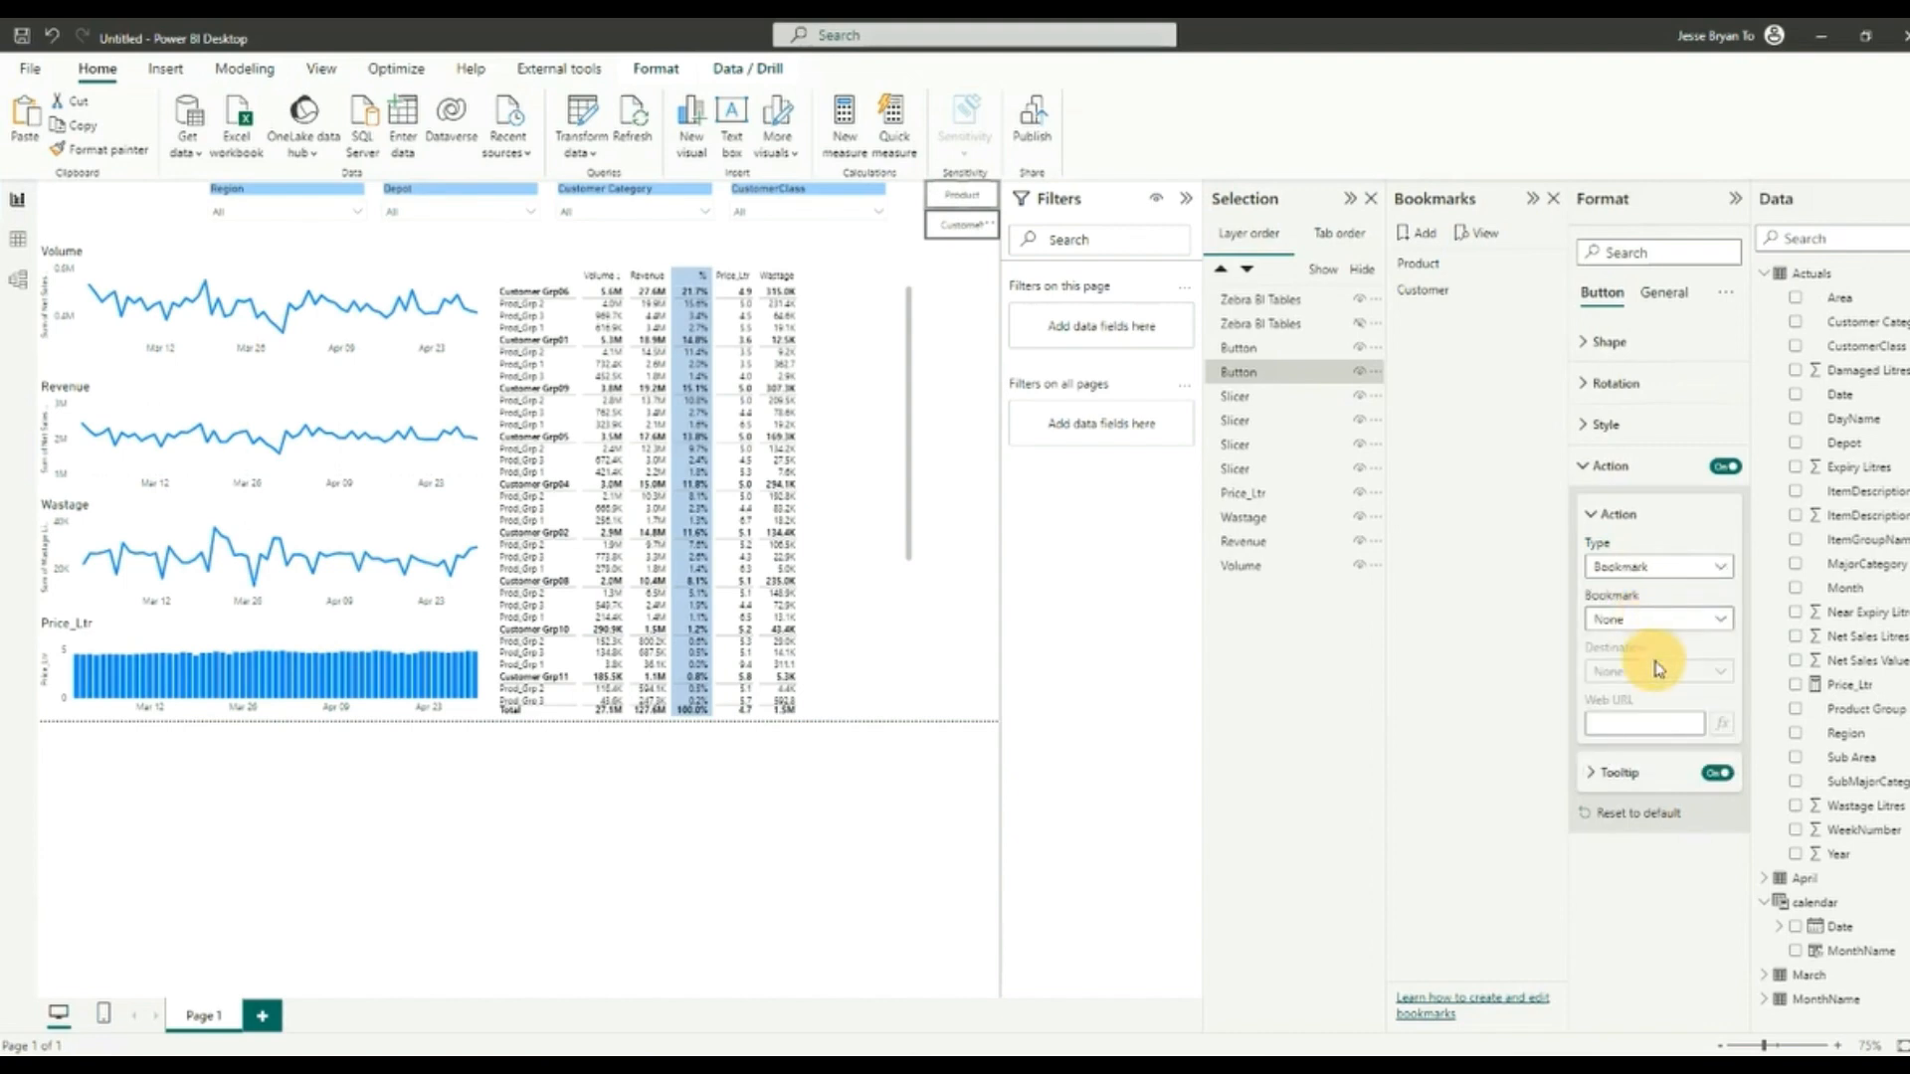
Step: Turn on the Customer button's action with type Bookmark and link it to the Customer bookmark
{"action": "left_click", "coordinate": [930, 227]}
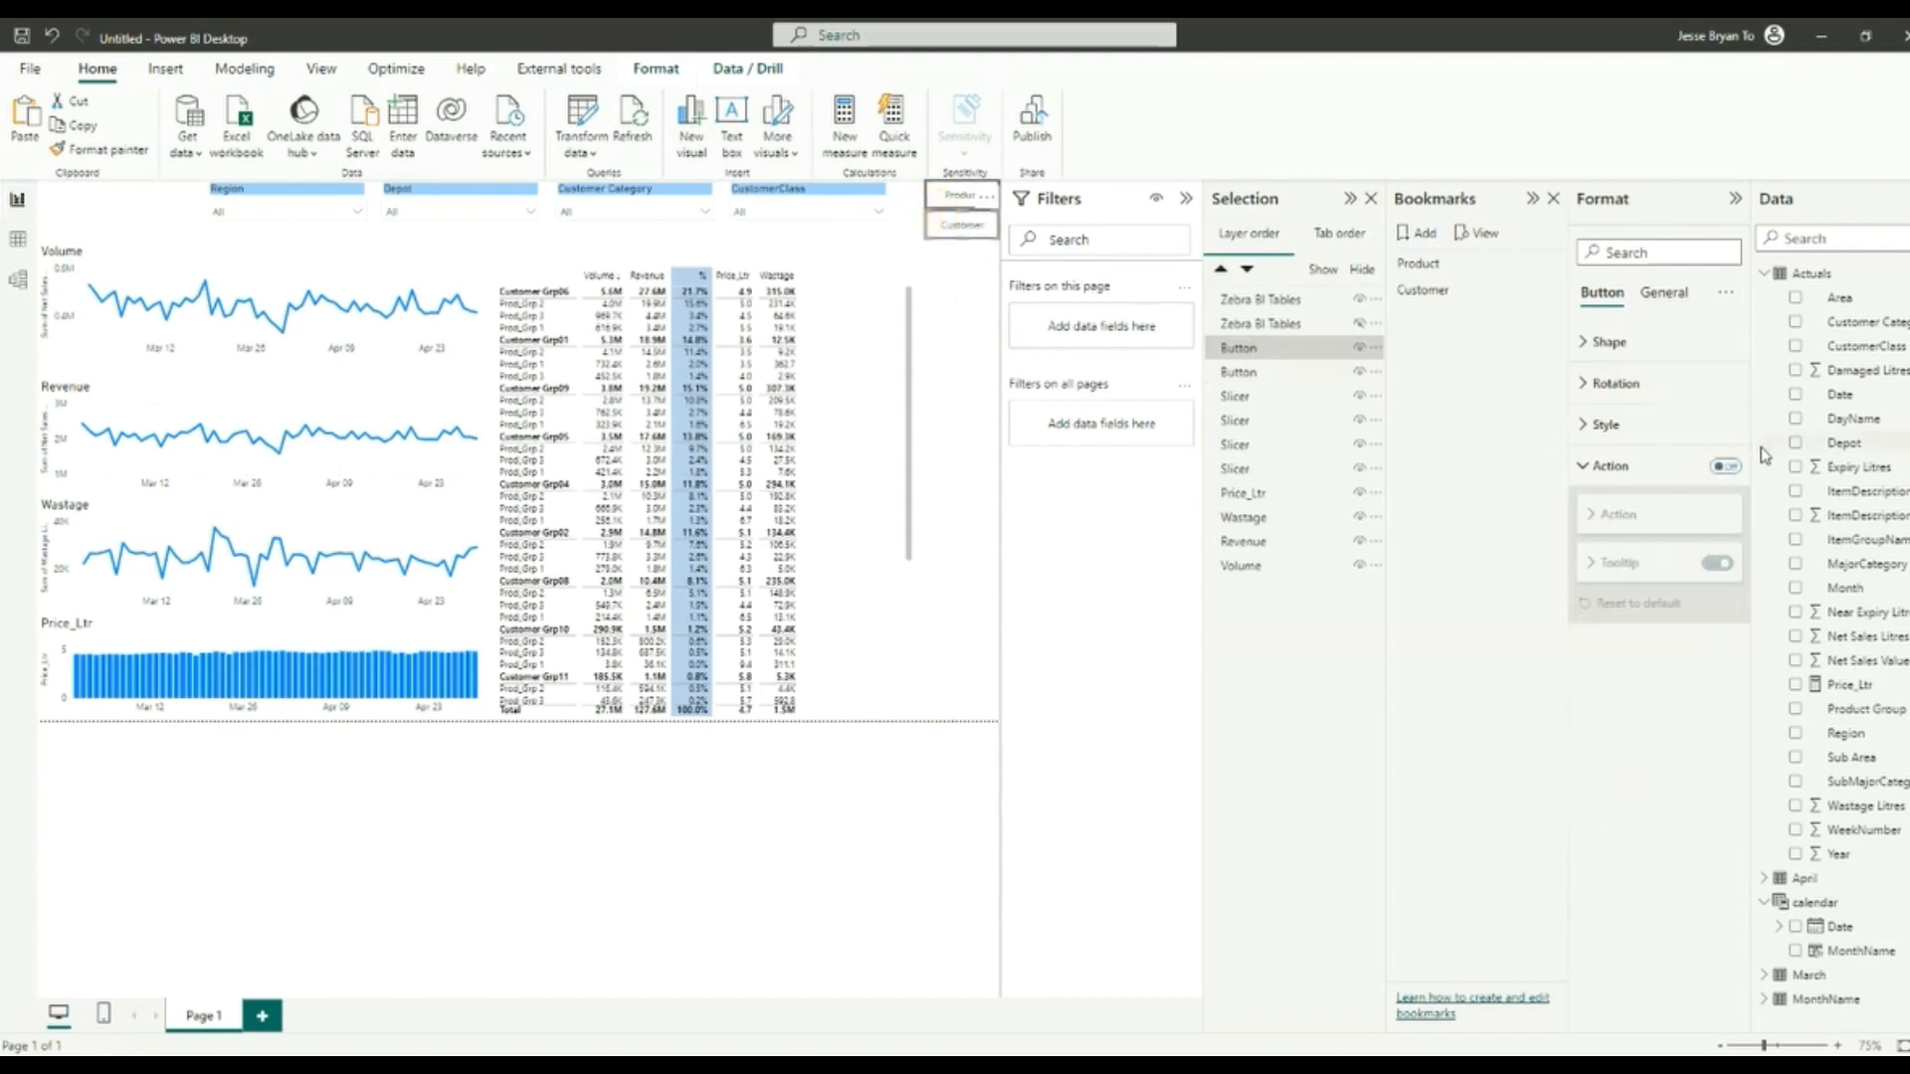
{"action": "left_click", "coordinate": [1726, 466]}
{"action": "left_click", "coordinate": [1646, 566]}
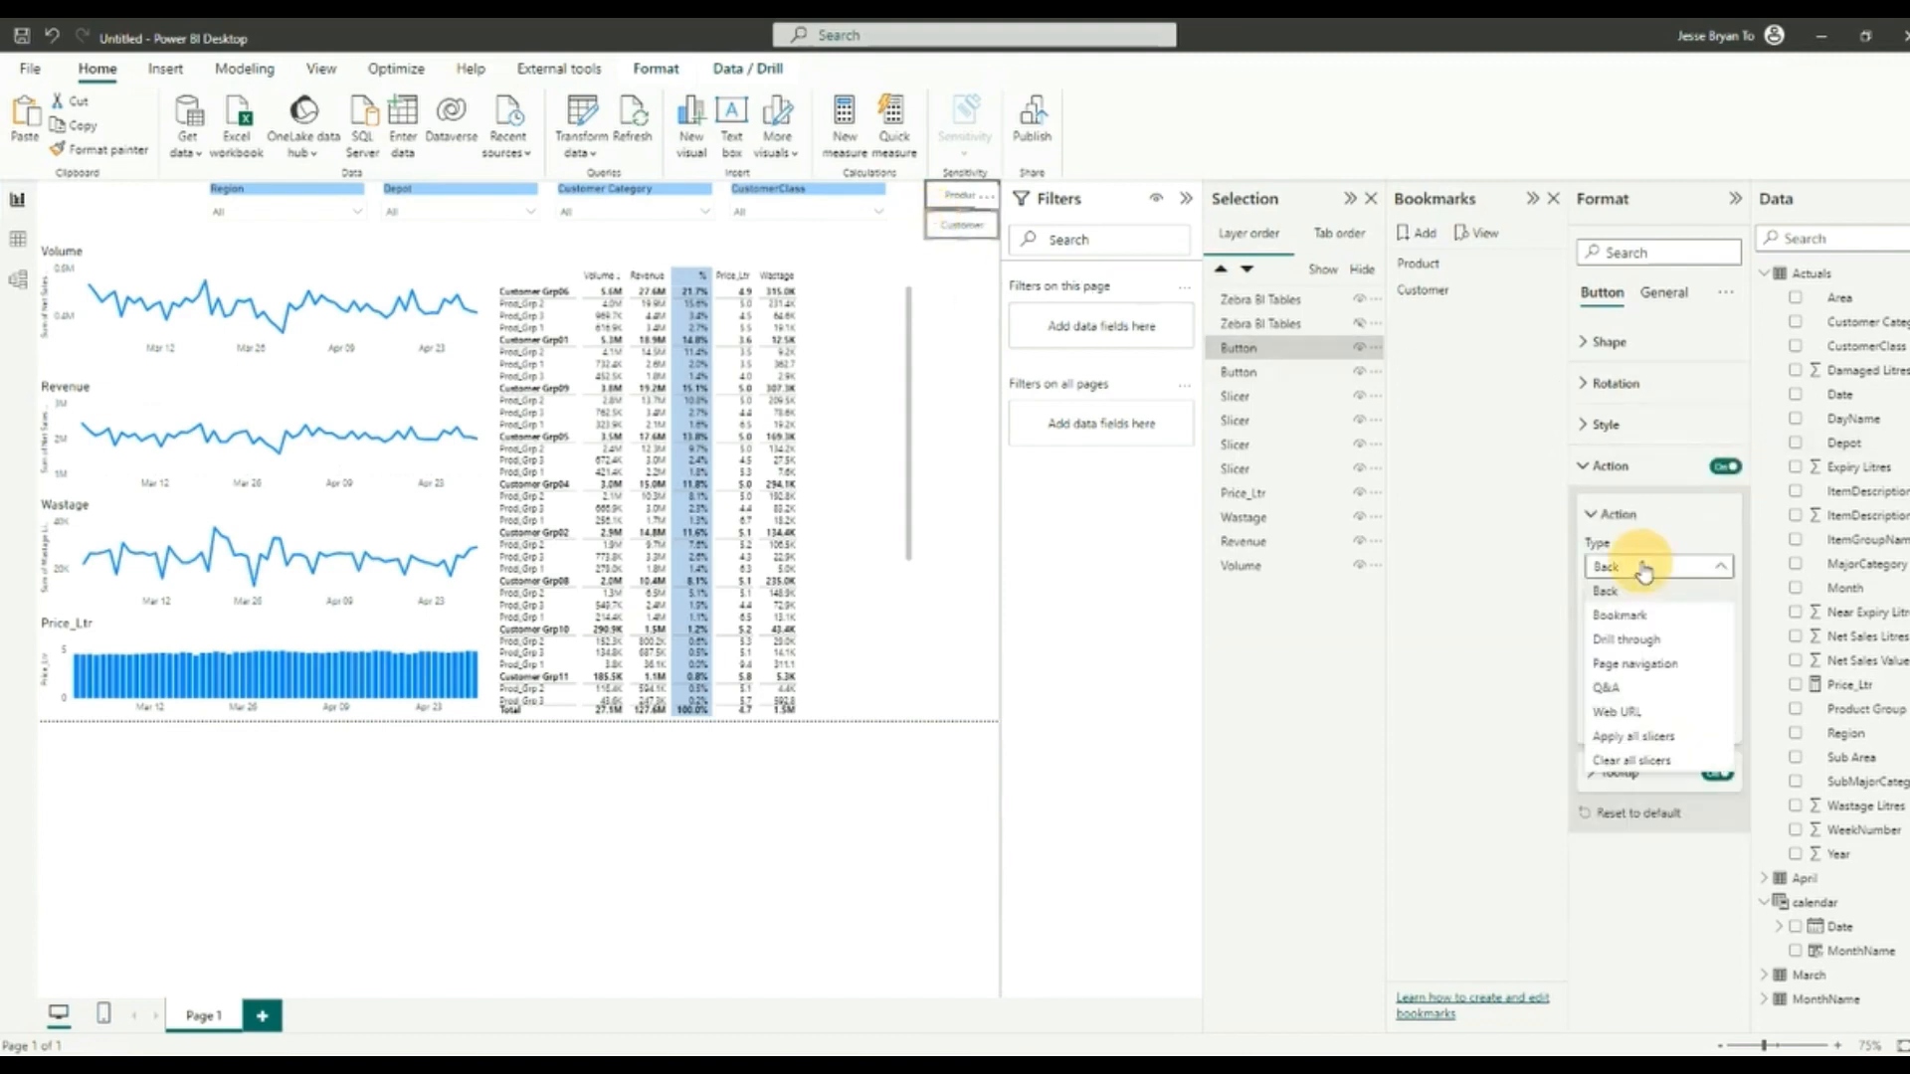
{"action": "left_click", "coordinate": [1620, 615]}
{"action": "left_click", "coordinate": [1657, 619]}
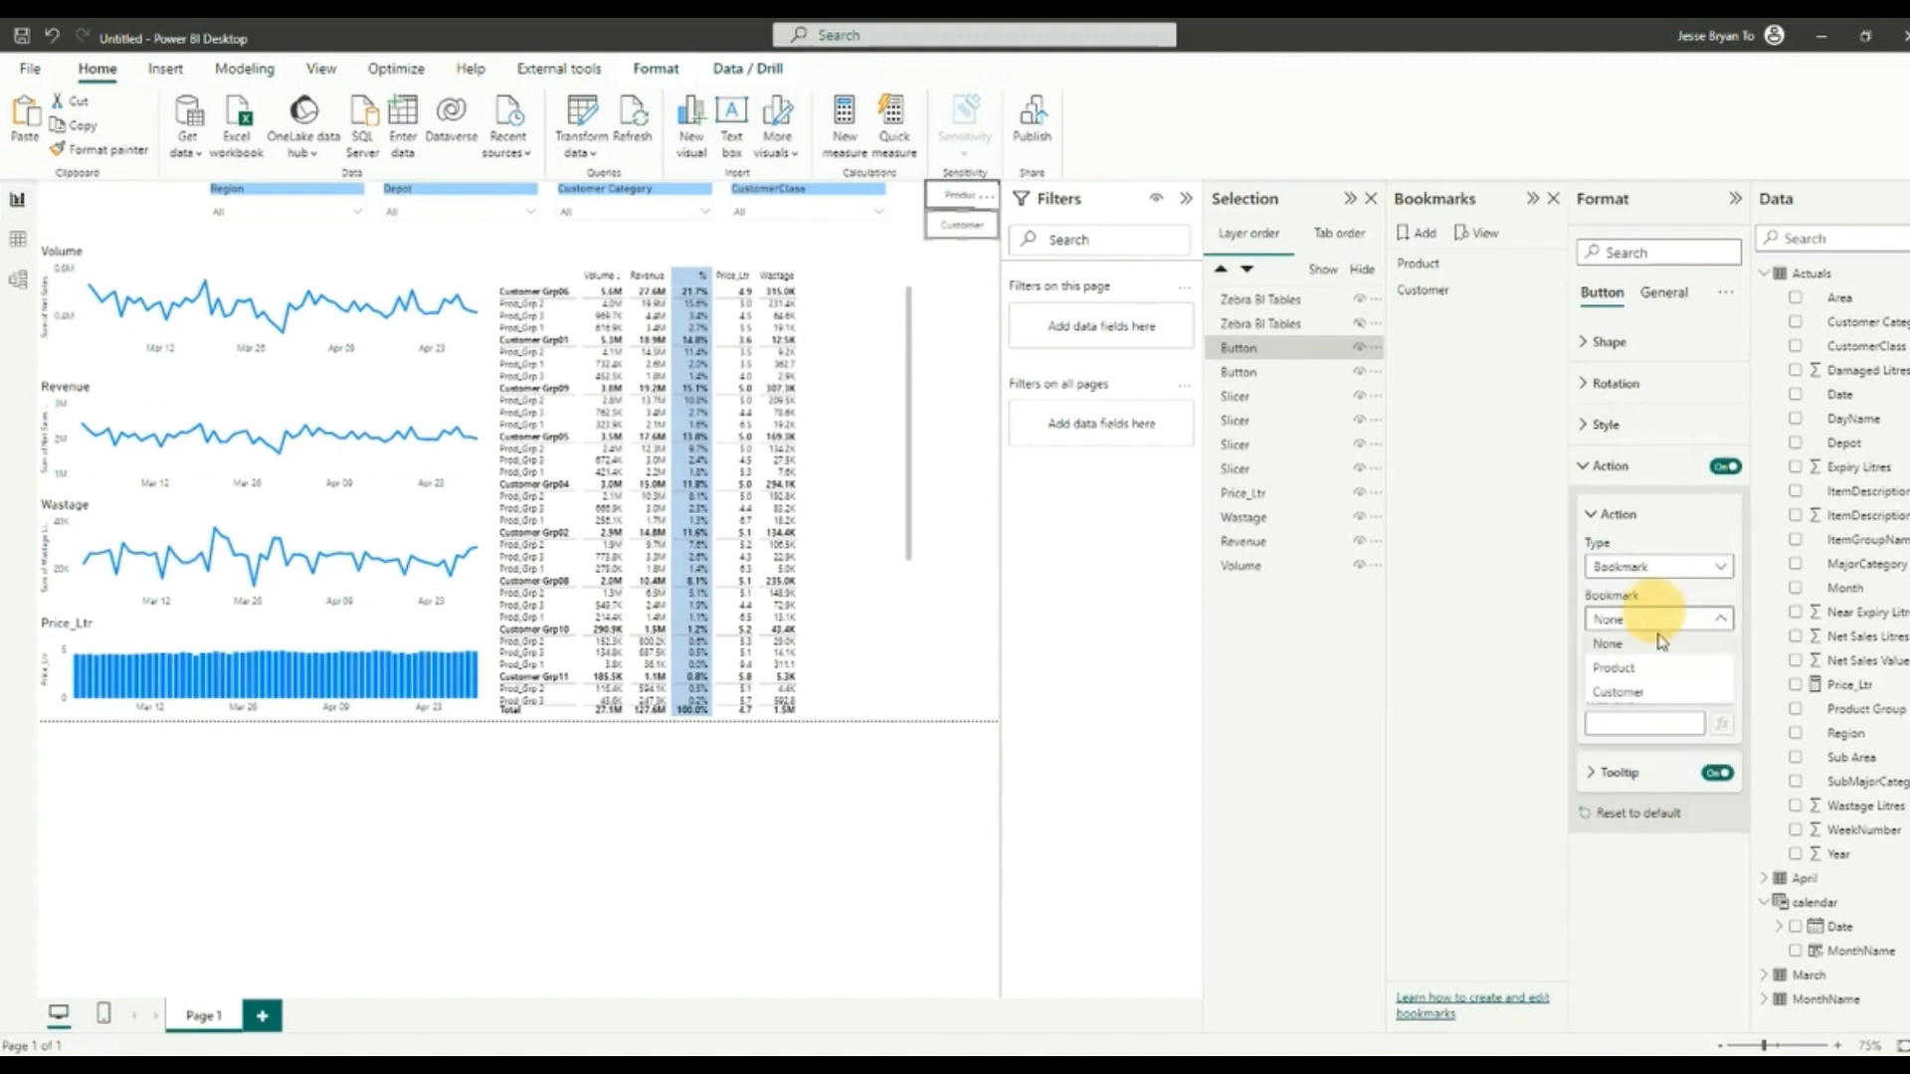
{"action": "left_click", "coordinate": [1619, 693]}
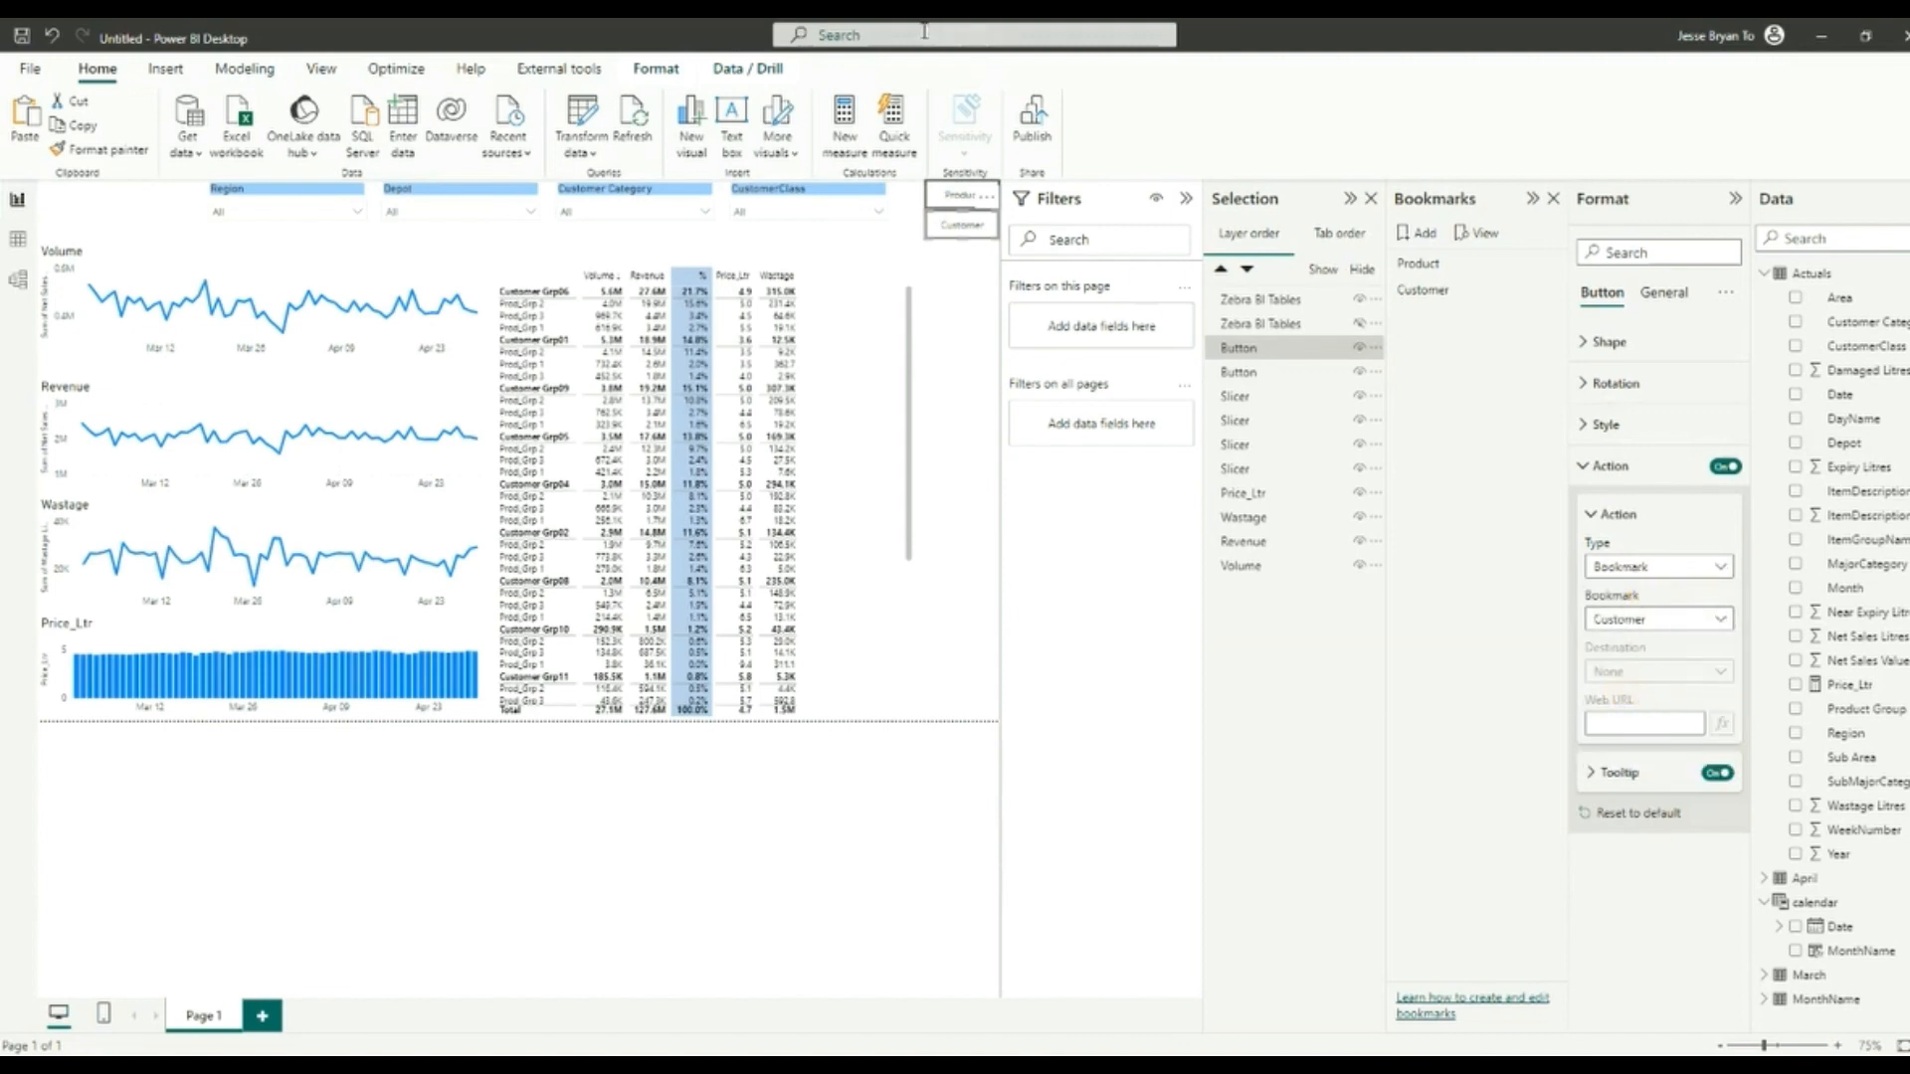
Step: Follow the Product and Customer button links on the page to test switching between the two tables
{"action": "left_click", "coordinate": [937, 195], "text": "ctrl"}
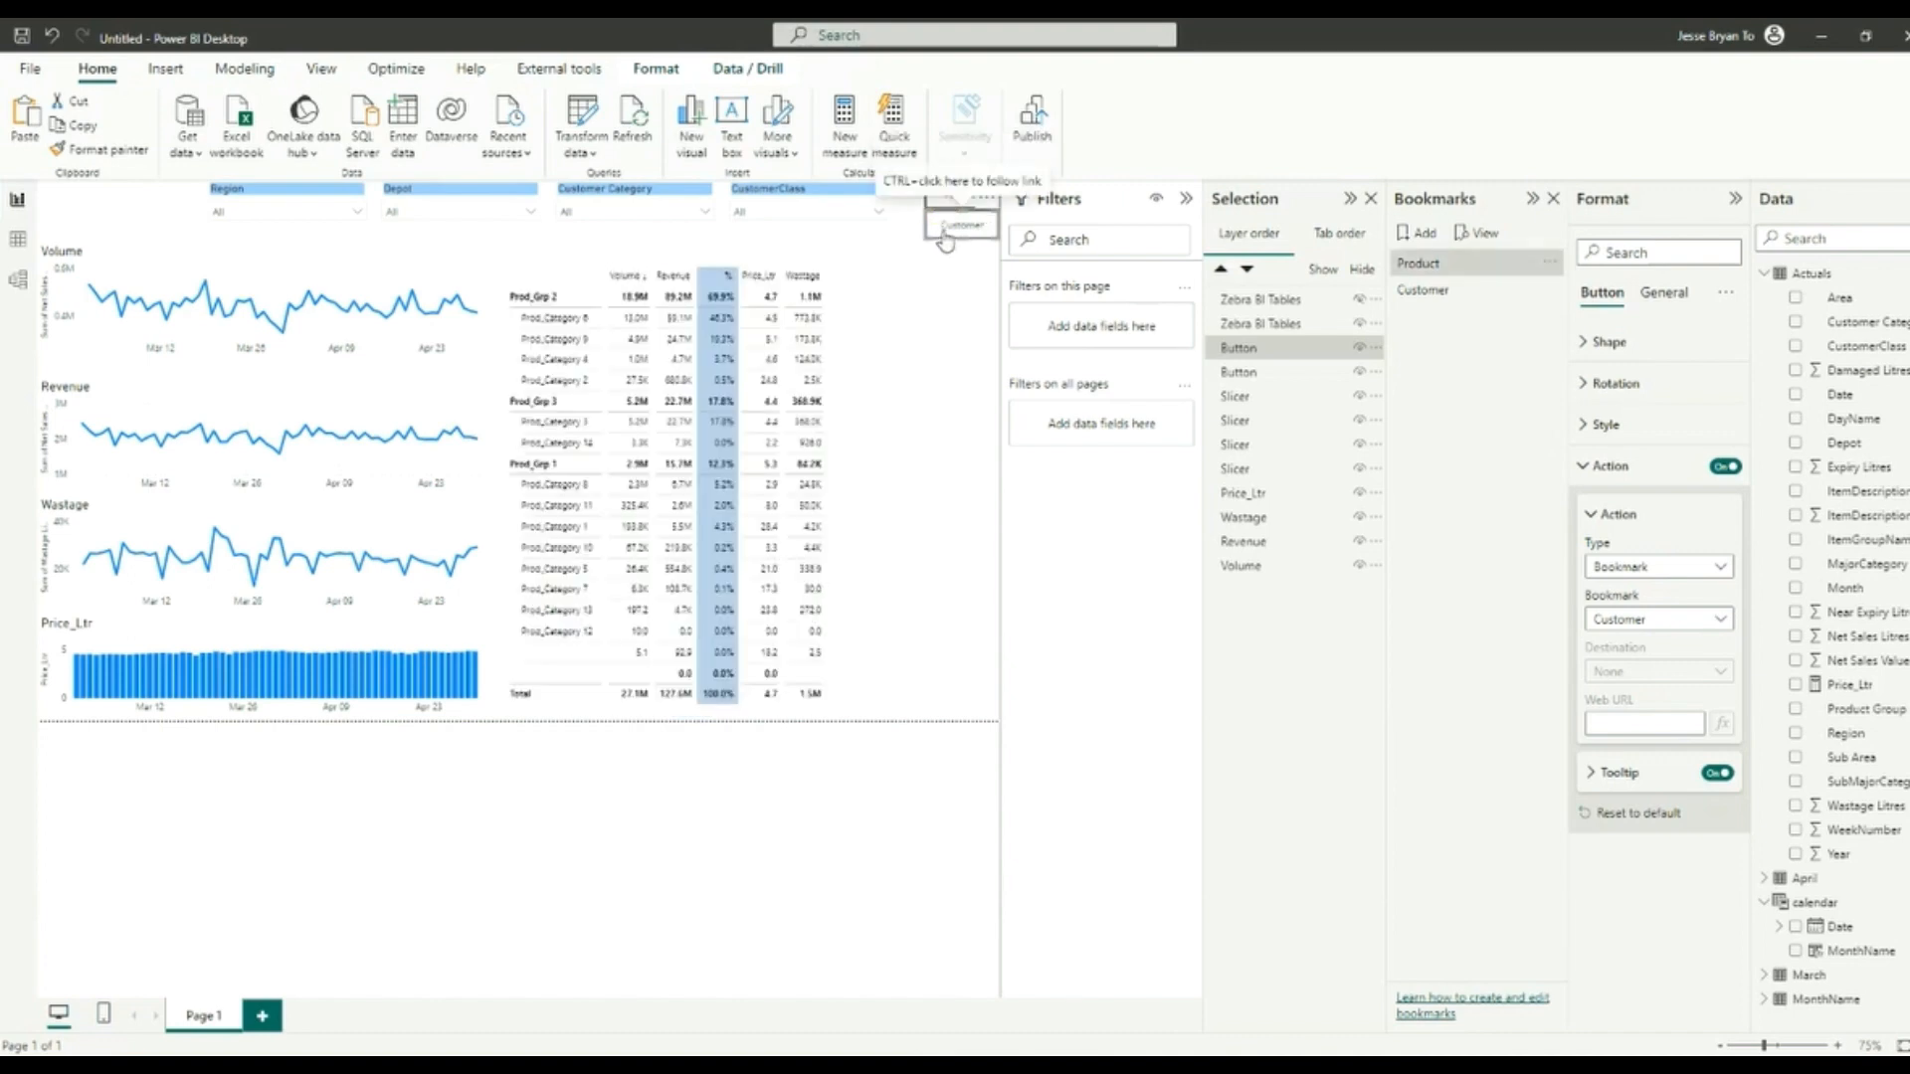
{"action": "left_click", "coordinate": [945, 227], "text": "ctrl"}
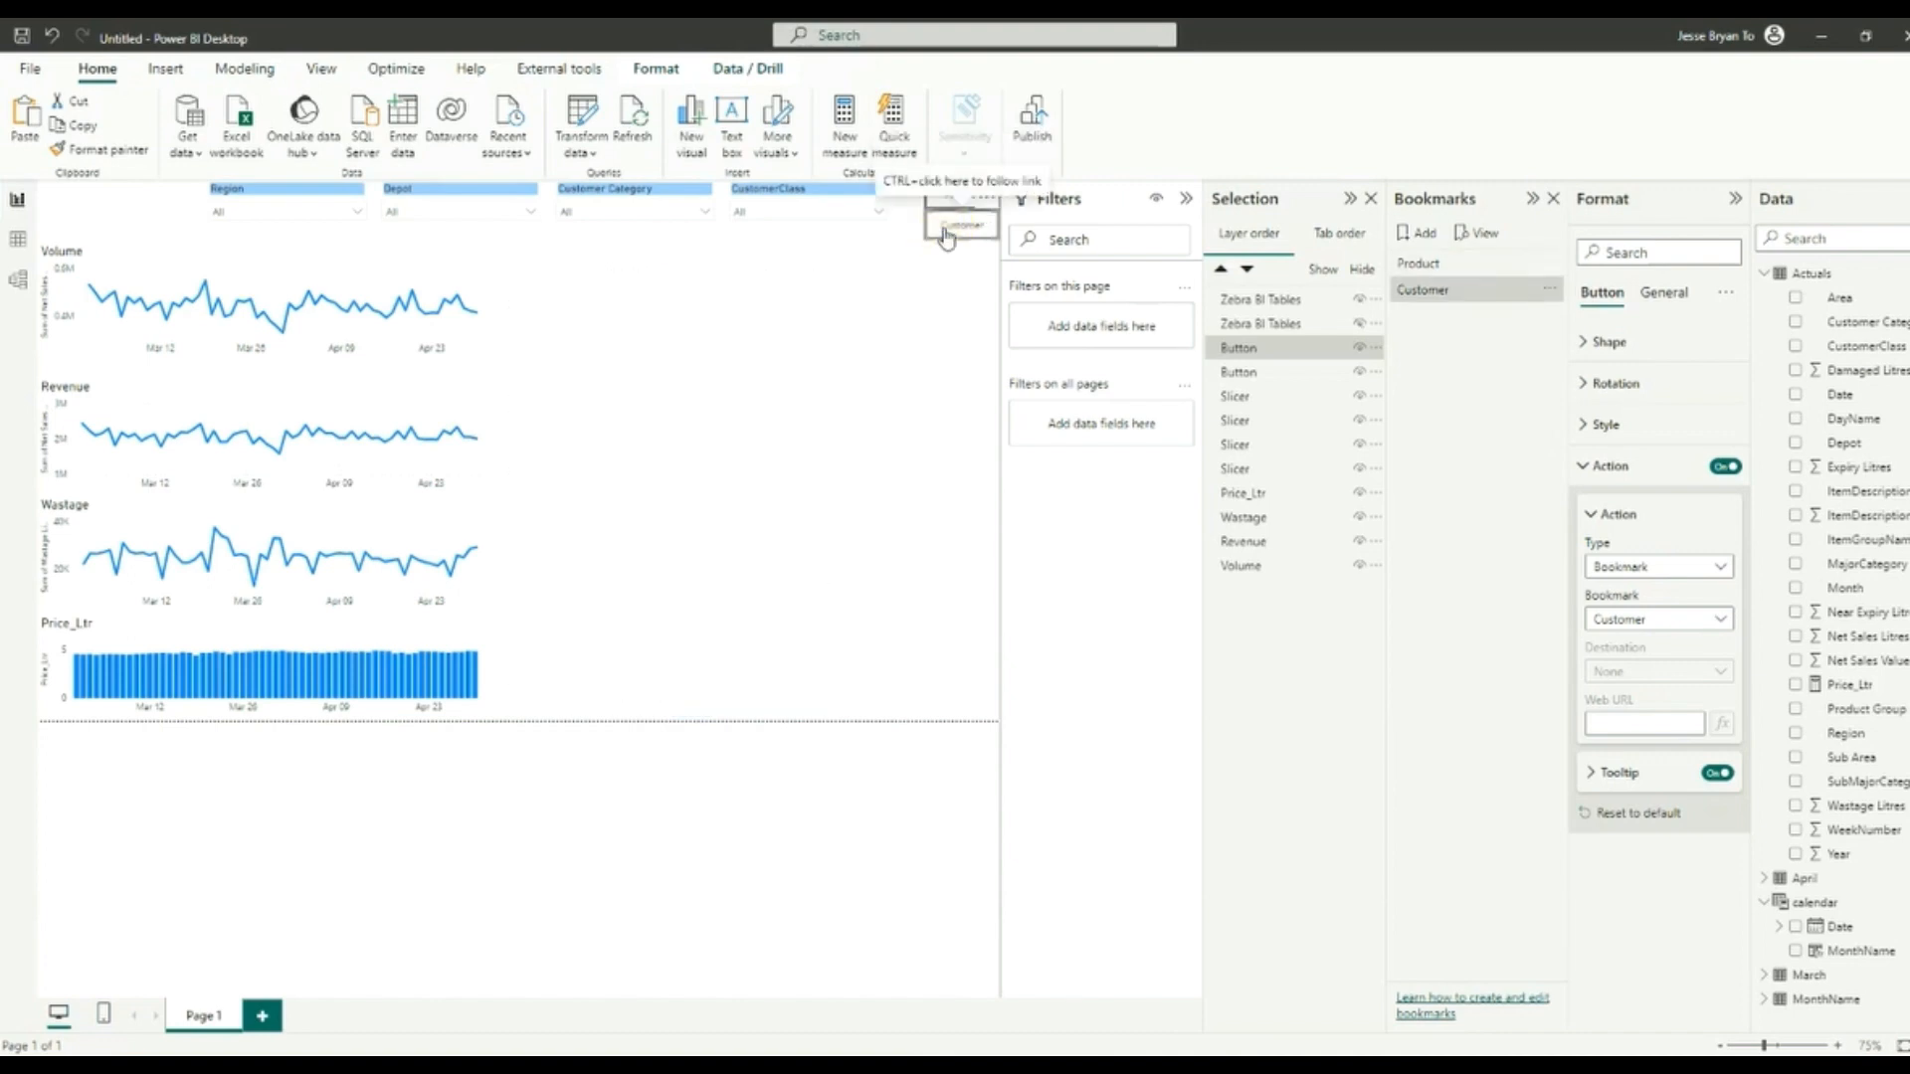
Step: Close the Bookmarks and Selection panes and collapse the Filters pane to give the report page more room
{"action": "left_click", "coordinate": [940, 292]}
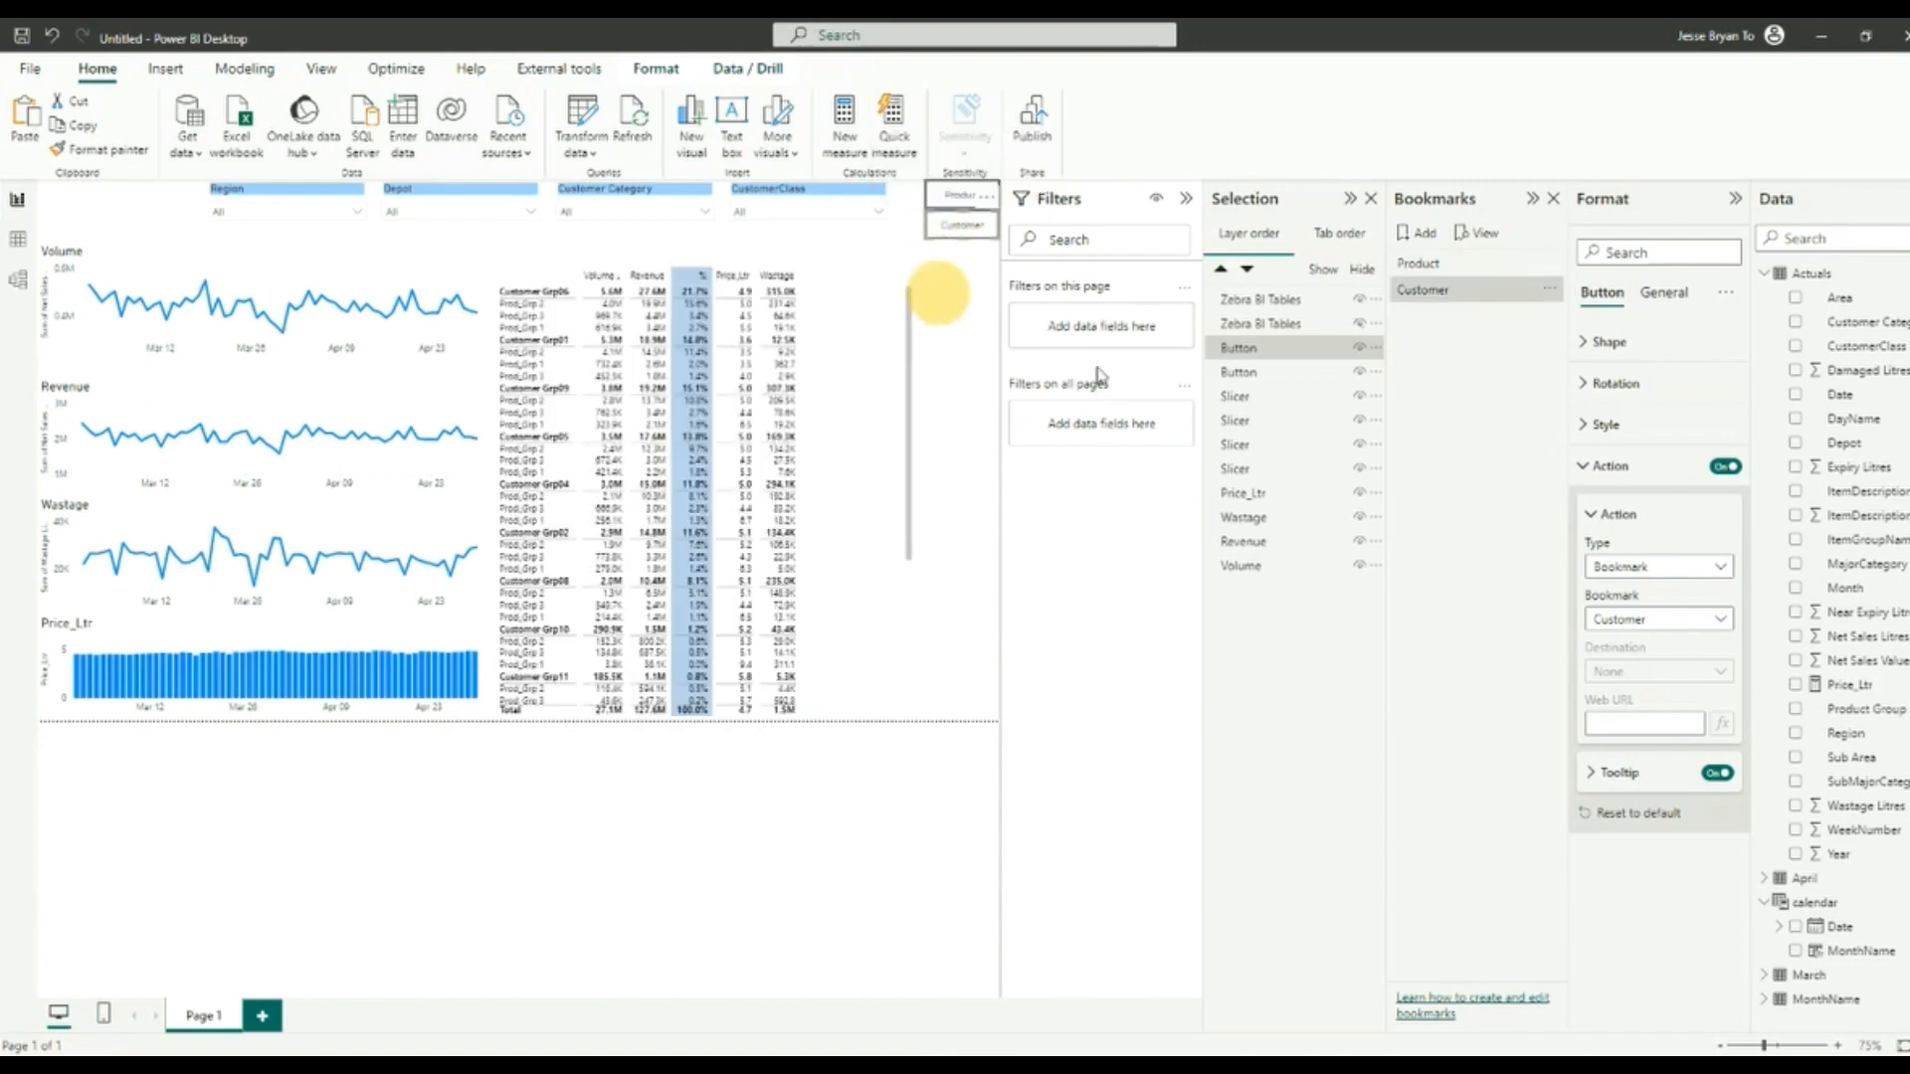
{"action": "left_click", "coordinate": [1557, 203]}
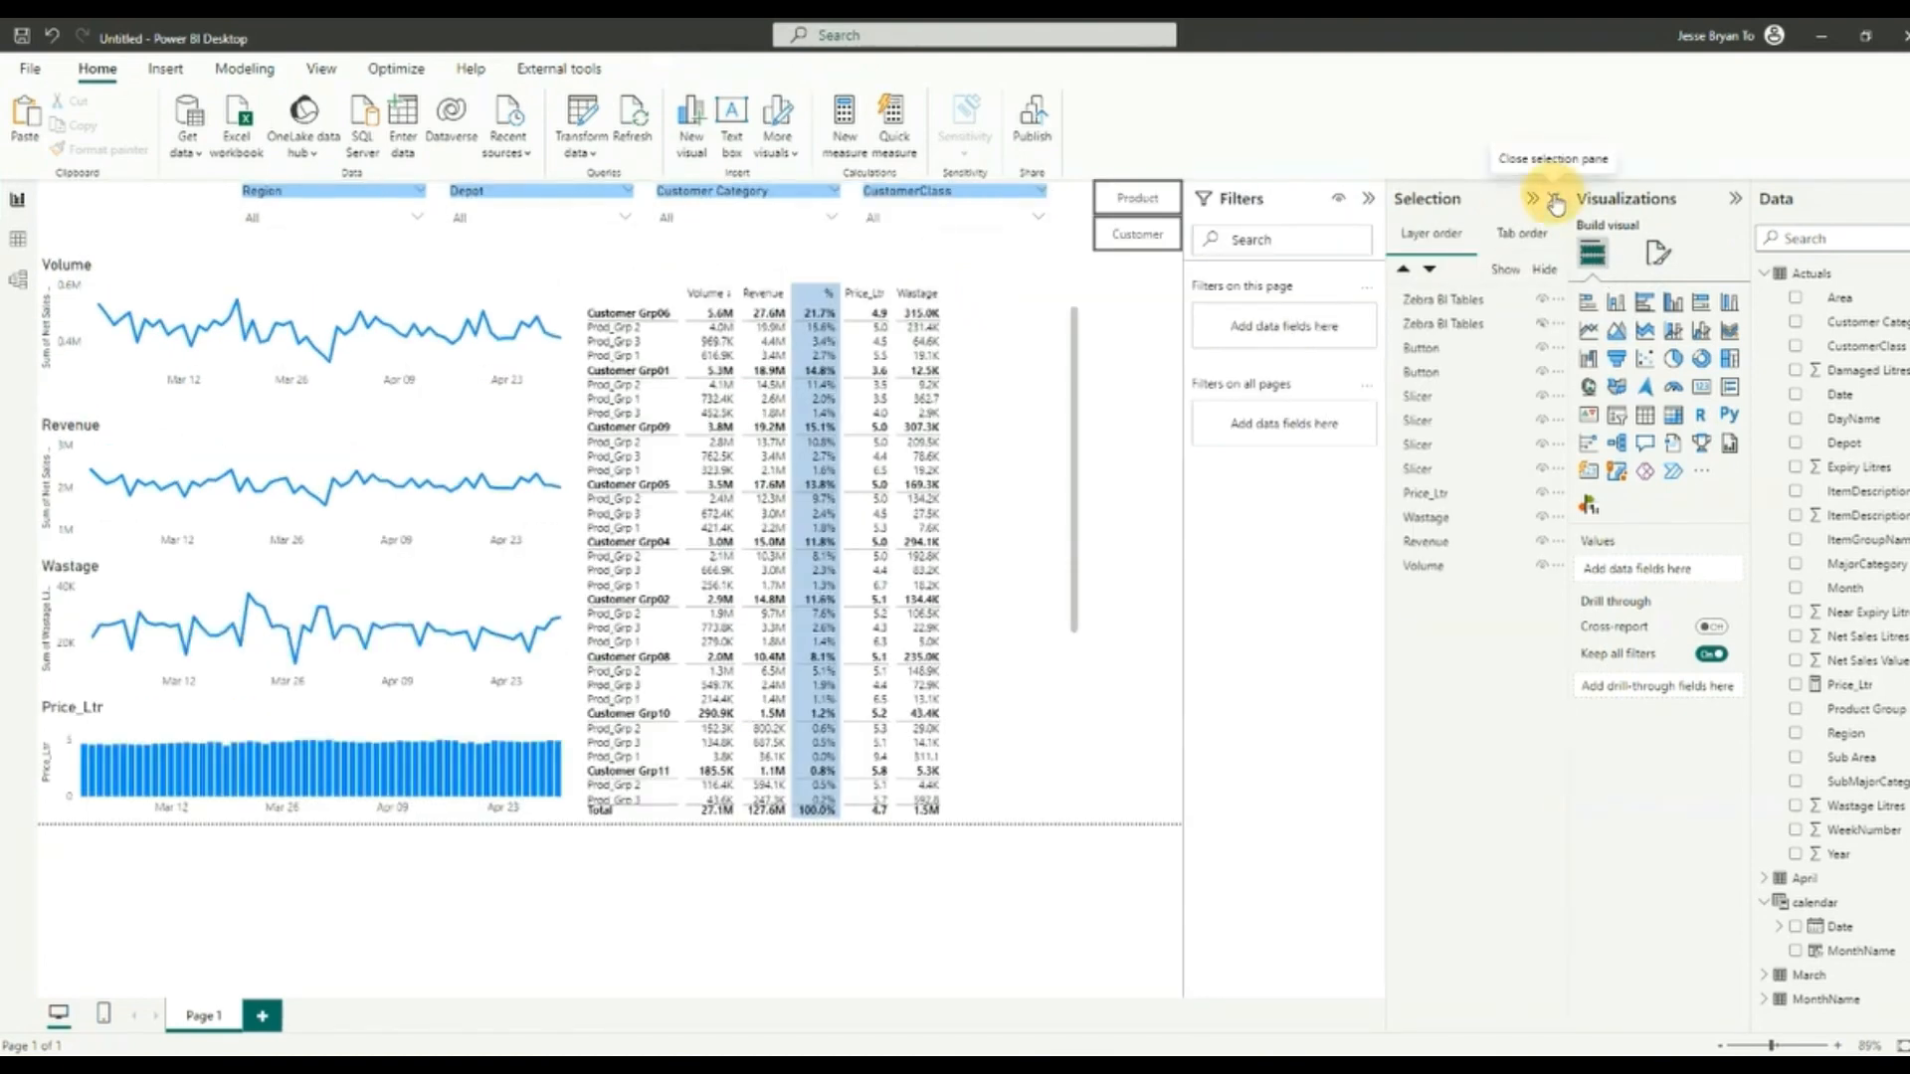
{"action": "left_click", "coordinate": [1556, 203]}
{"action": "left_click", "coordinate": [1556, 203]}
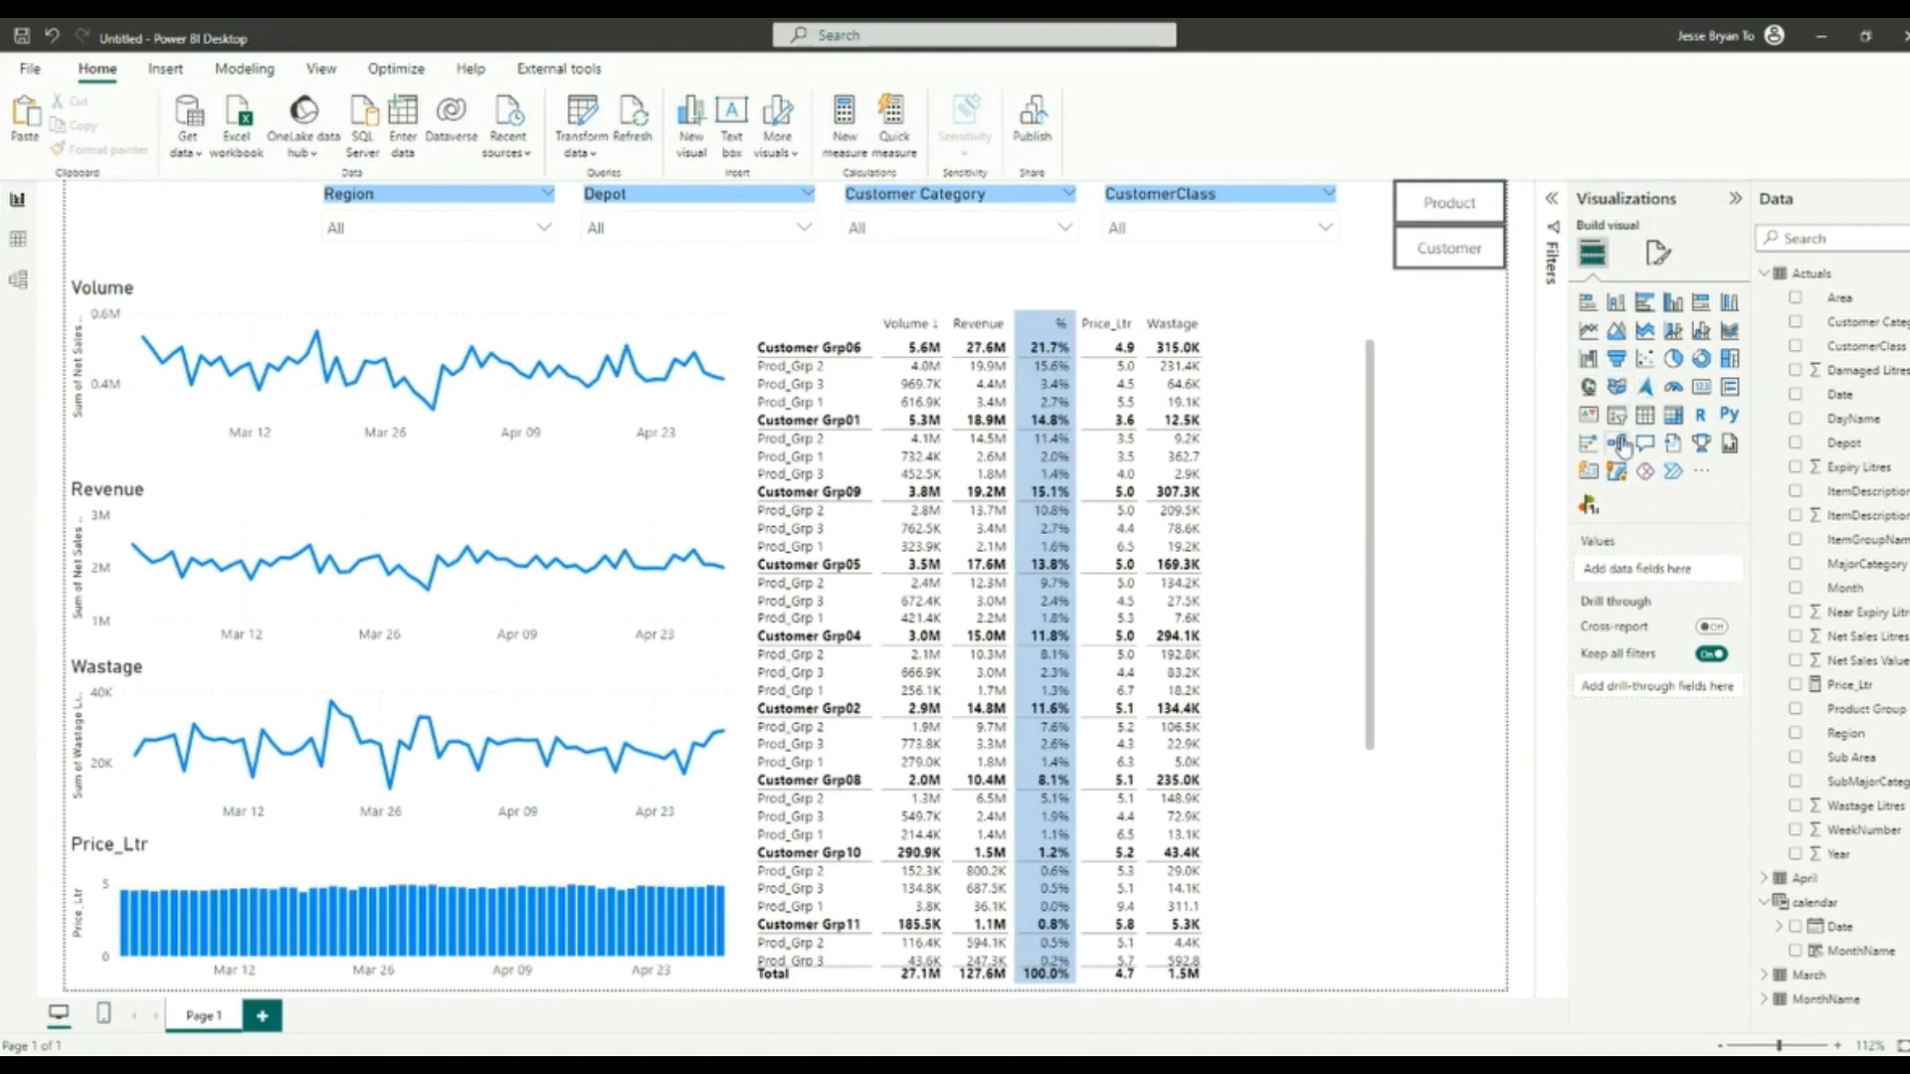
Step: Search the Power BI visuals gallery for "chi" and import the Chiclet Slicer into the report
{"action": "left_click", "coordinate": [1702, 472]}
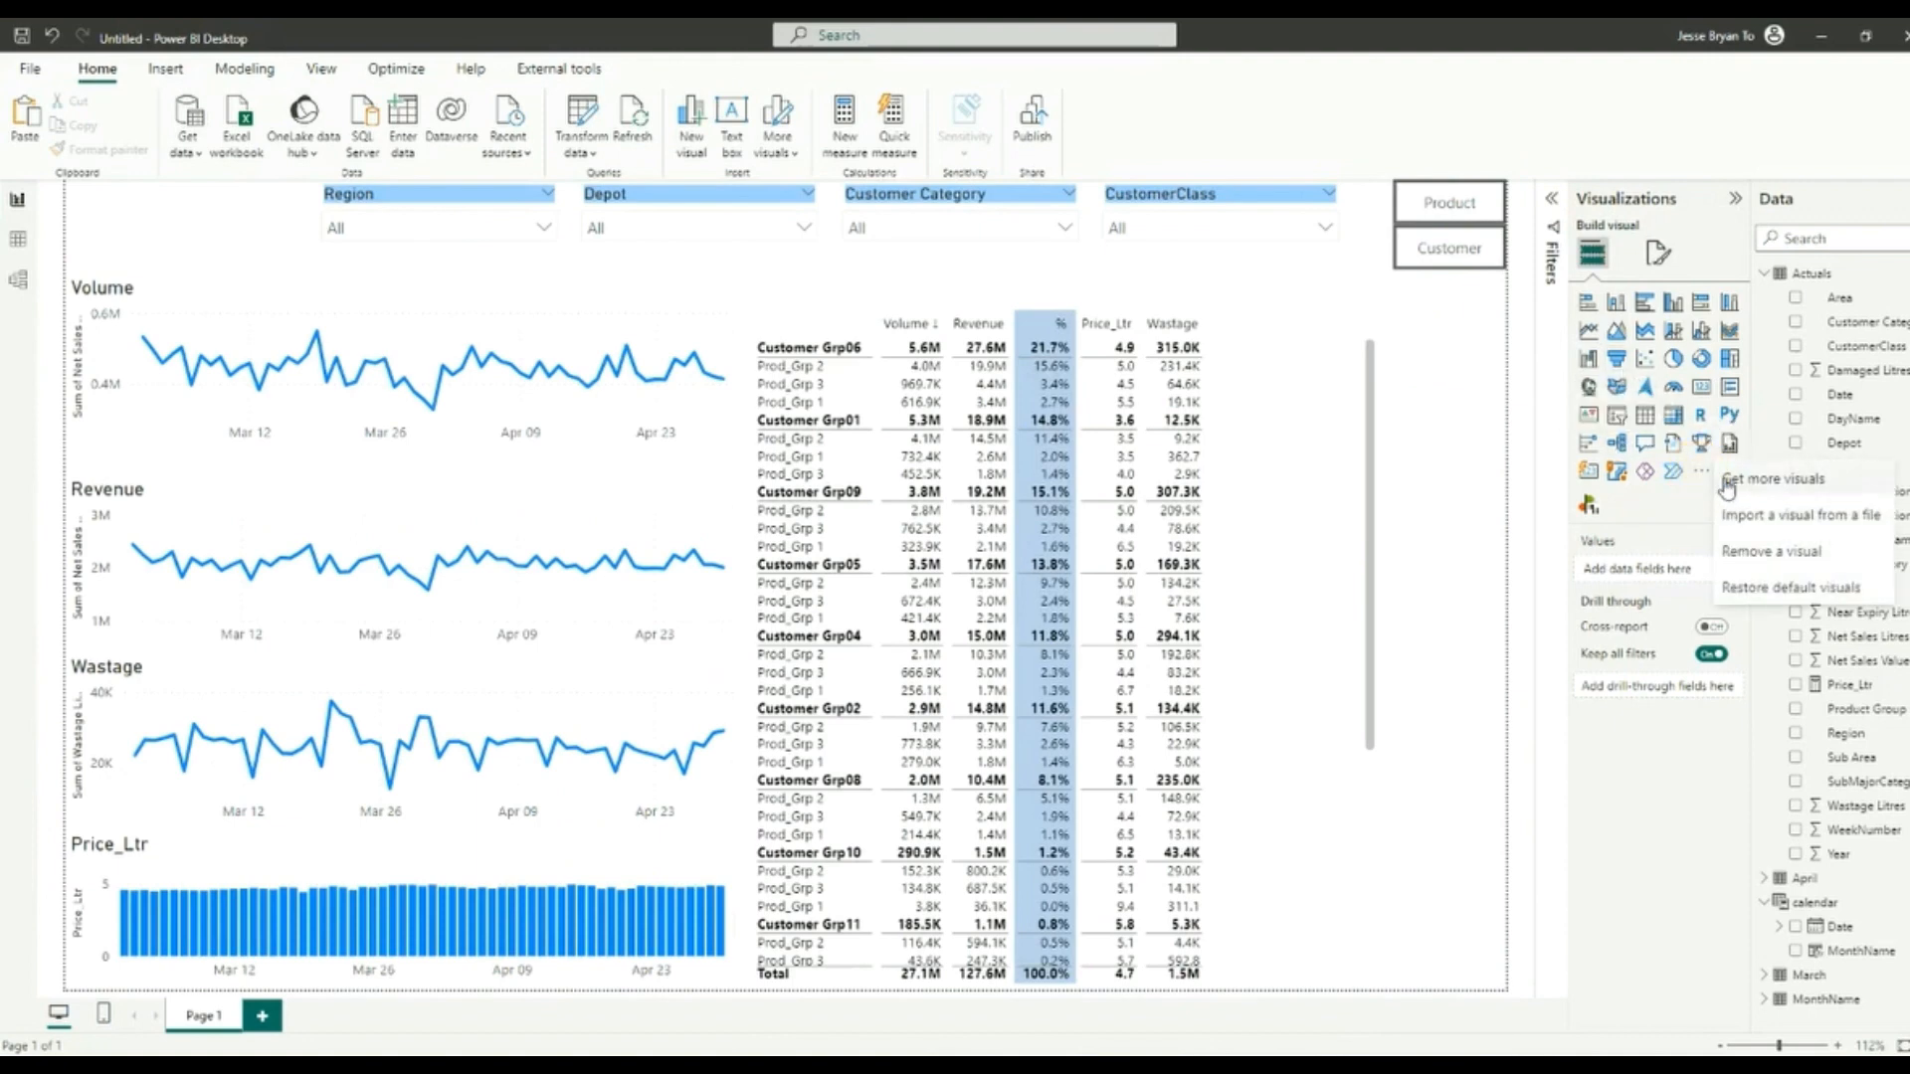
{"action": "left_click", "coordinate": [1726, 478]}
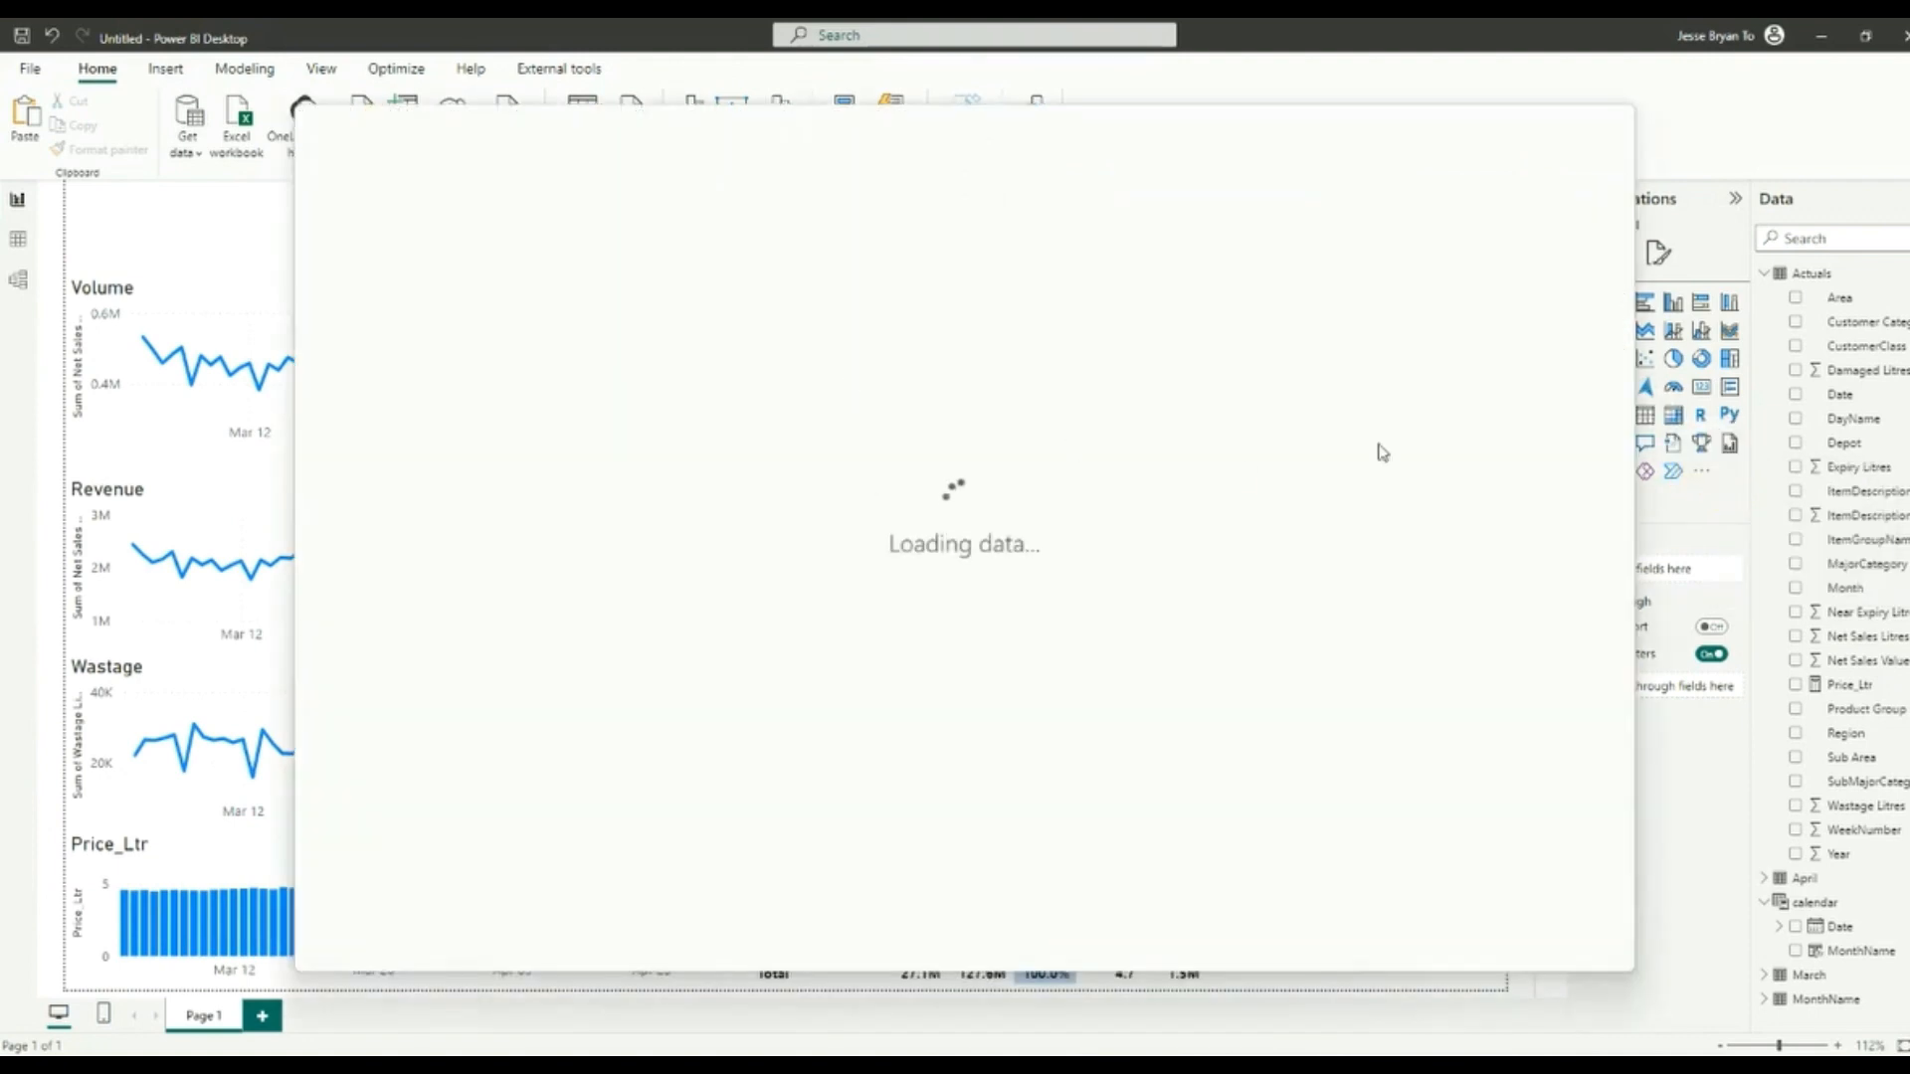
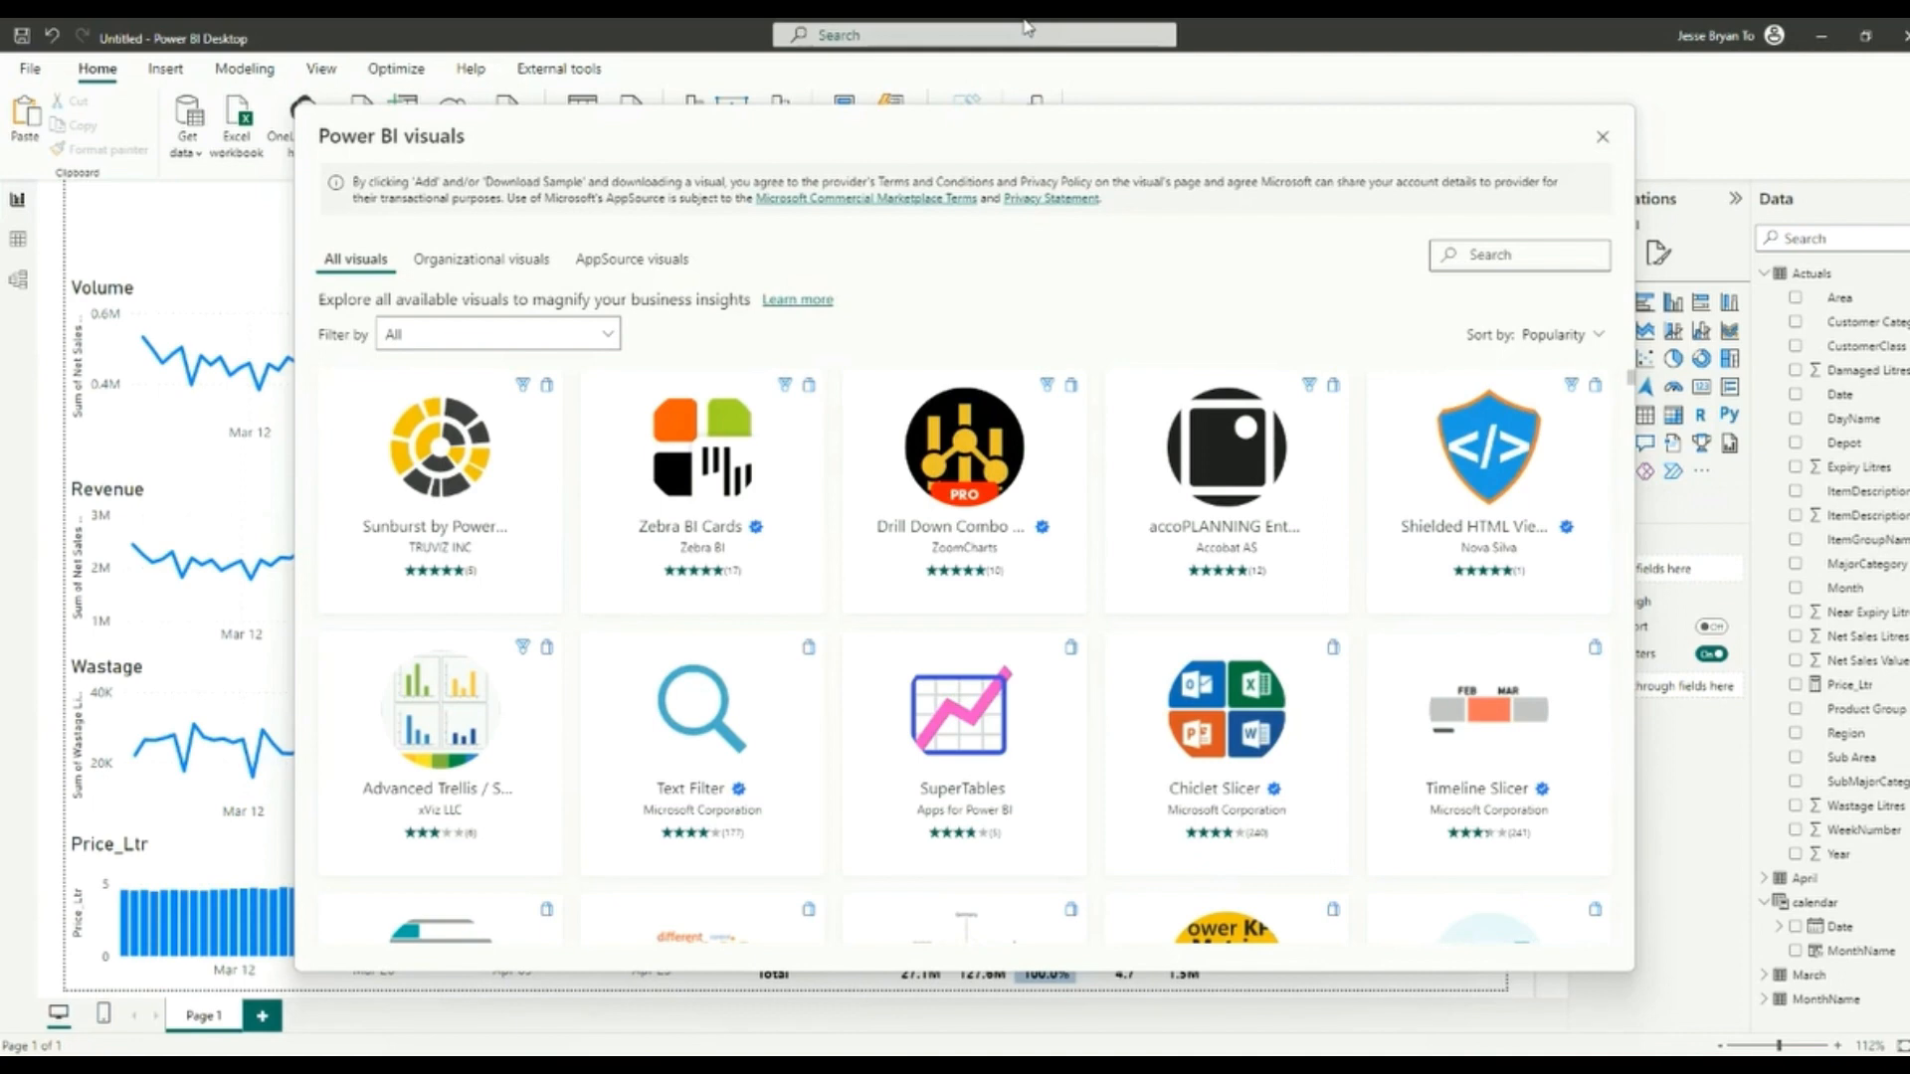
{"action": "left_click", "coordinate": [1537, 253]}
{"action": "type", "text": "chi"}
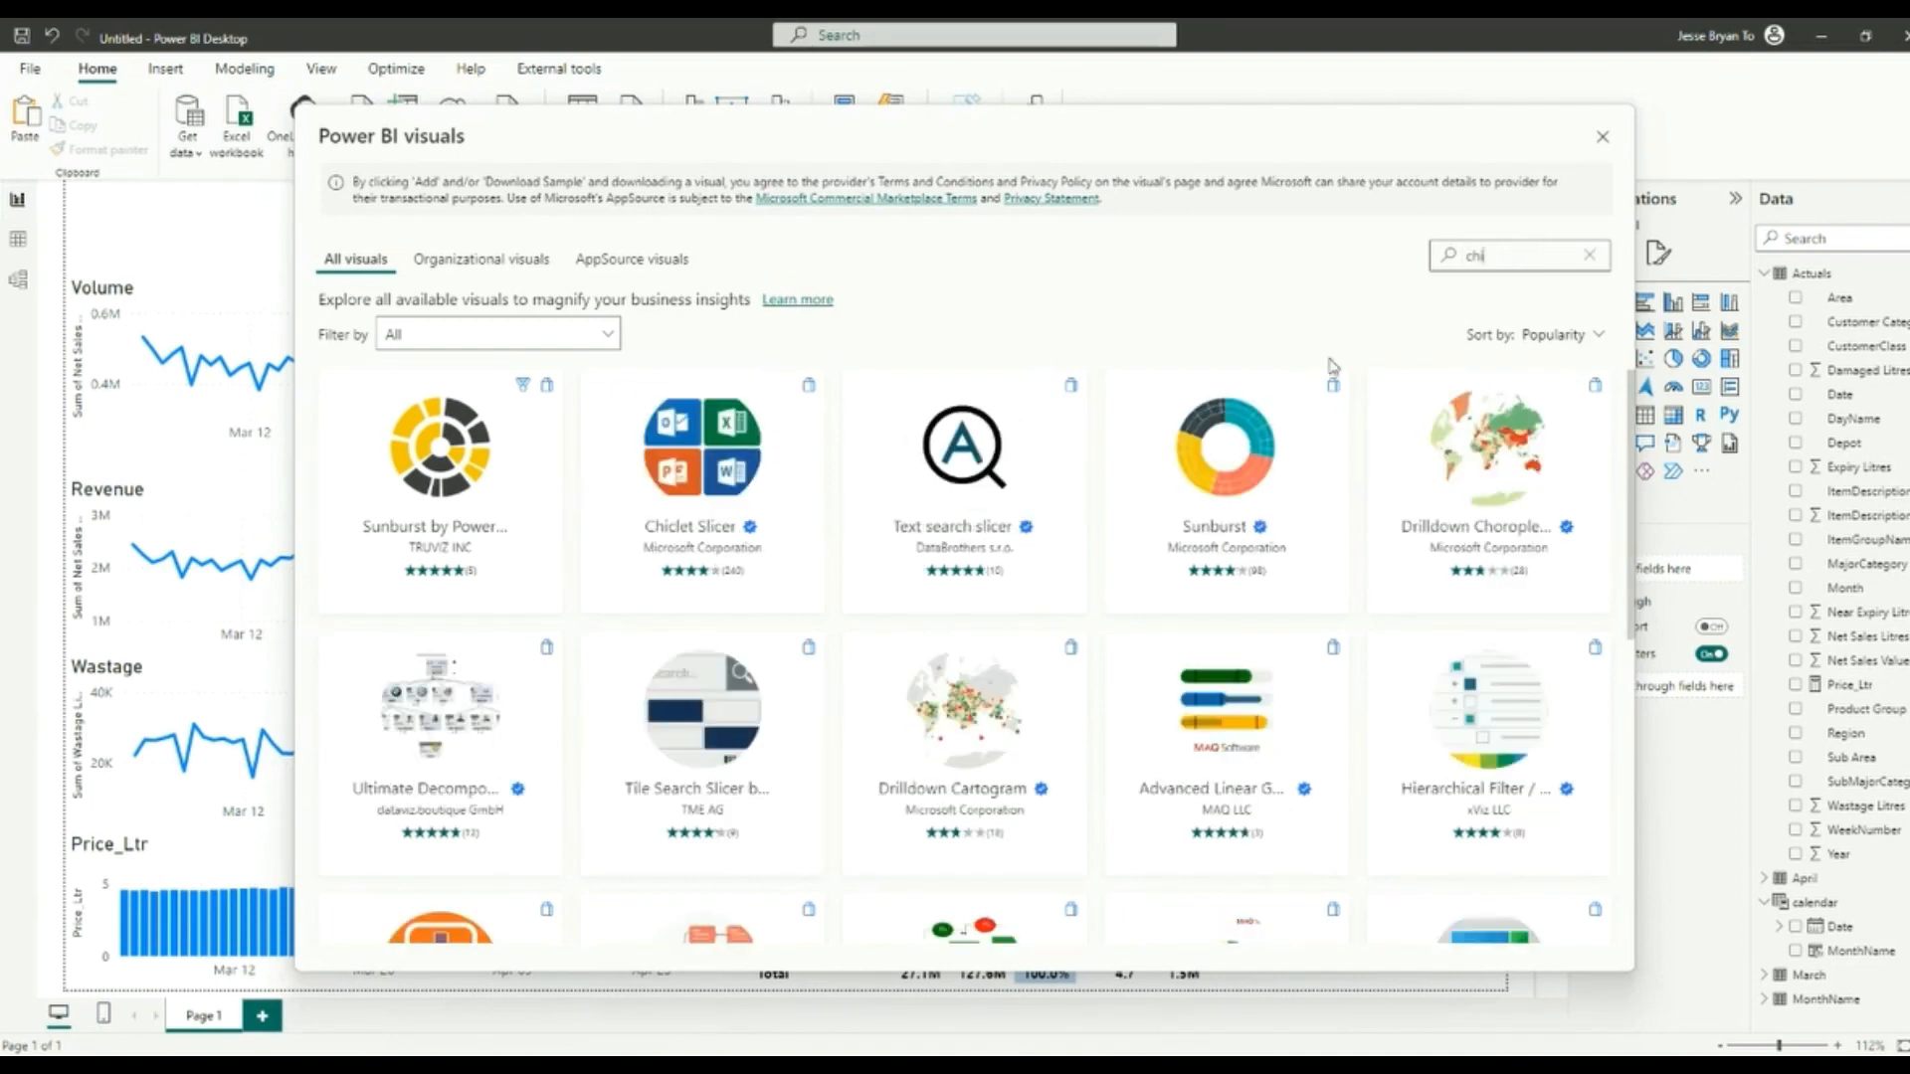
{"action": "left_click", "coordinate": [661, 458]}
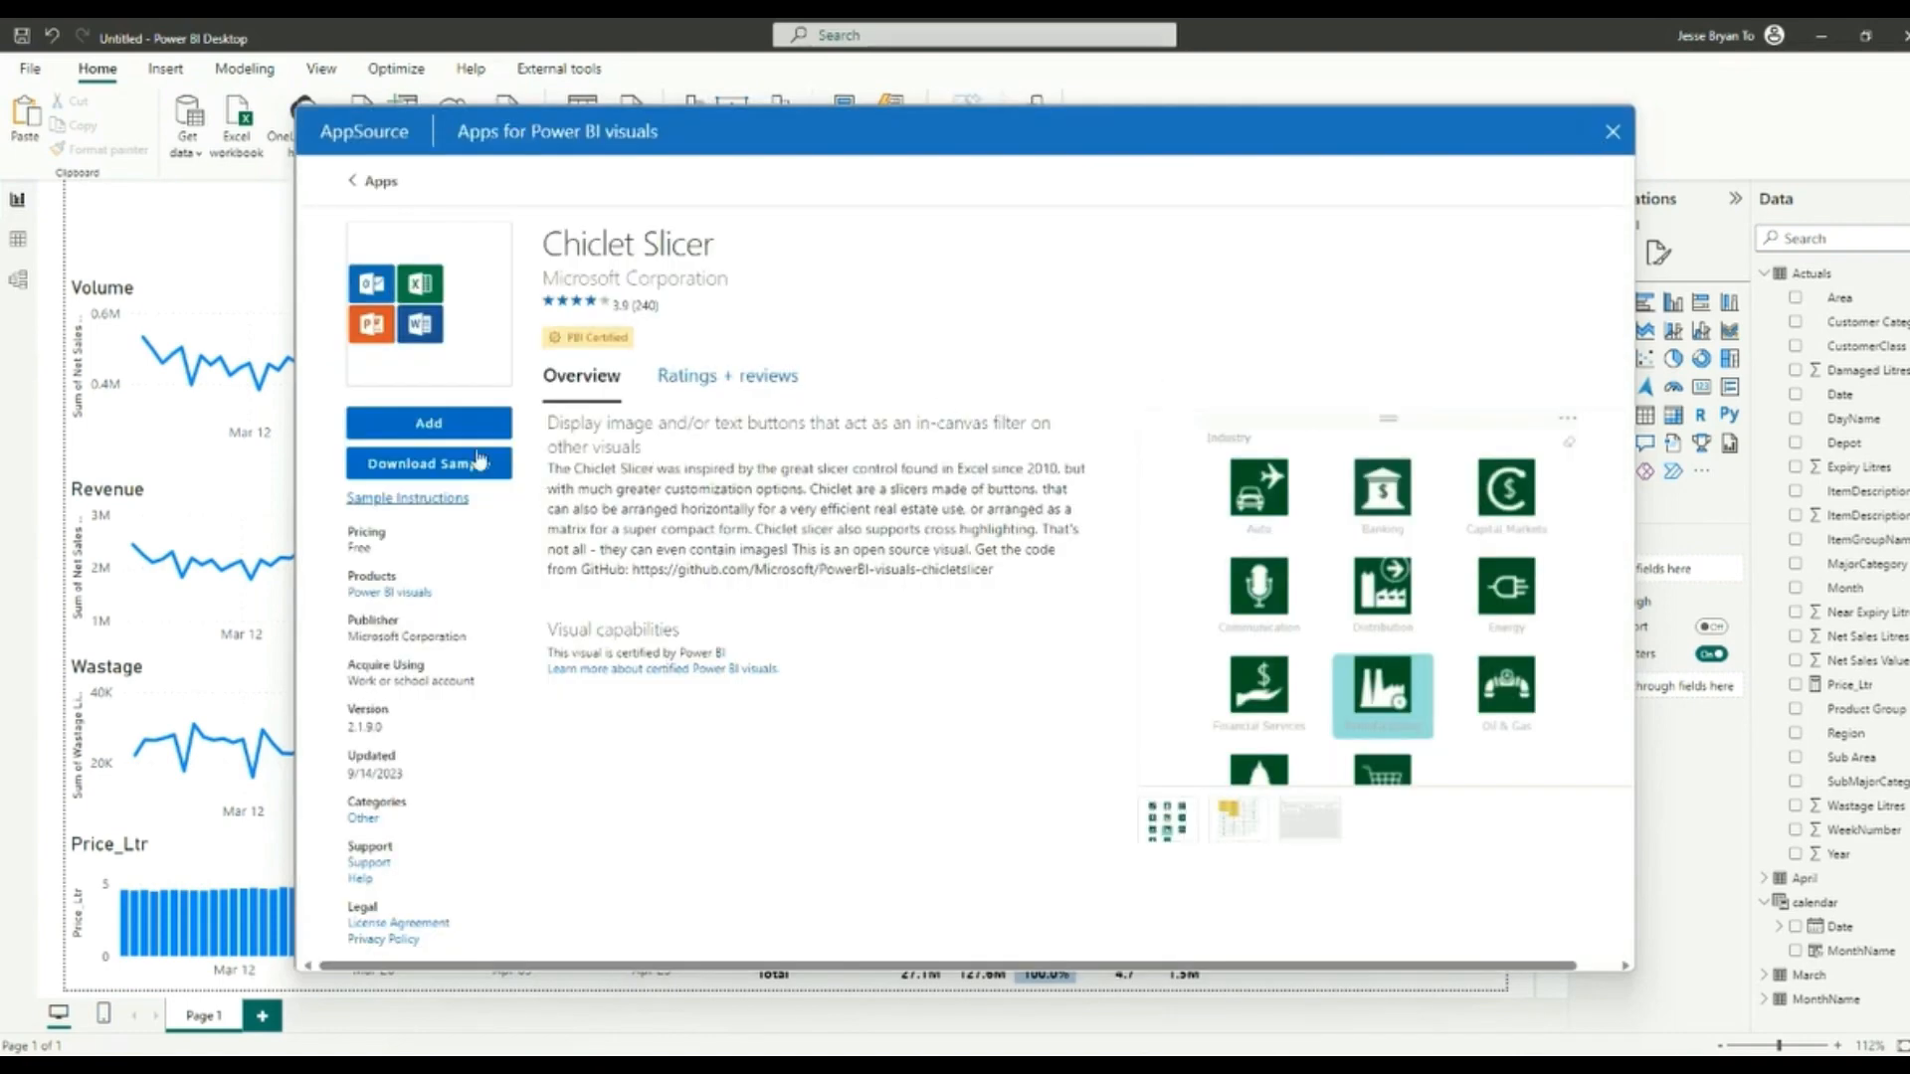
{"action": "left_click", "coordinate": [428, 425]}
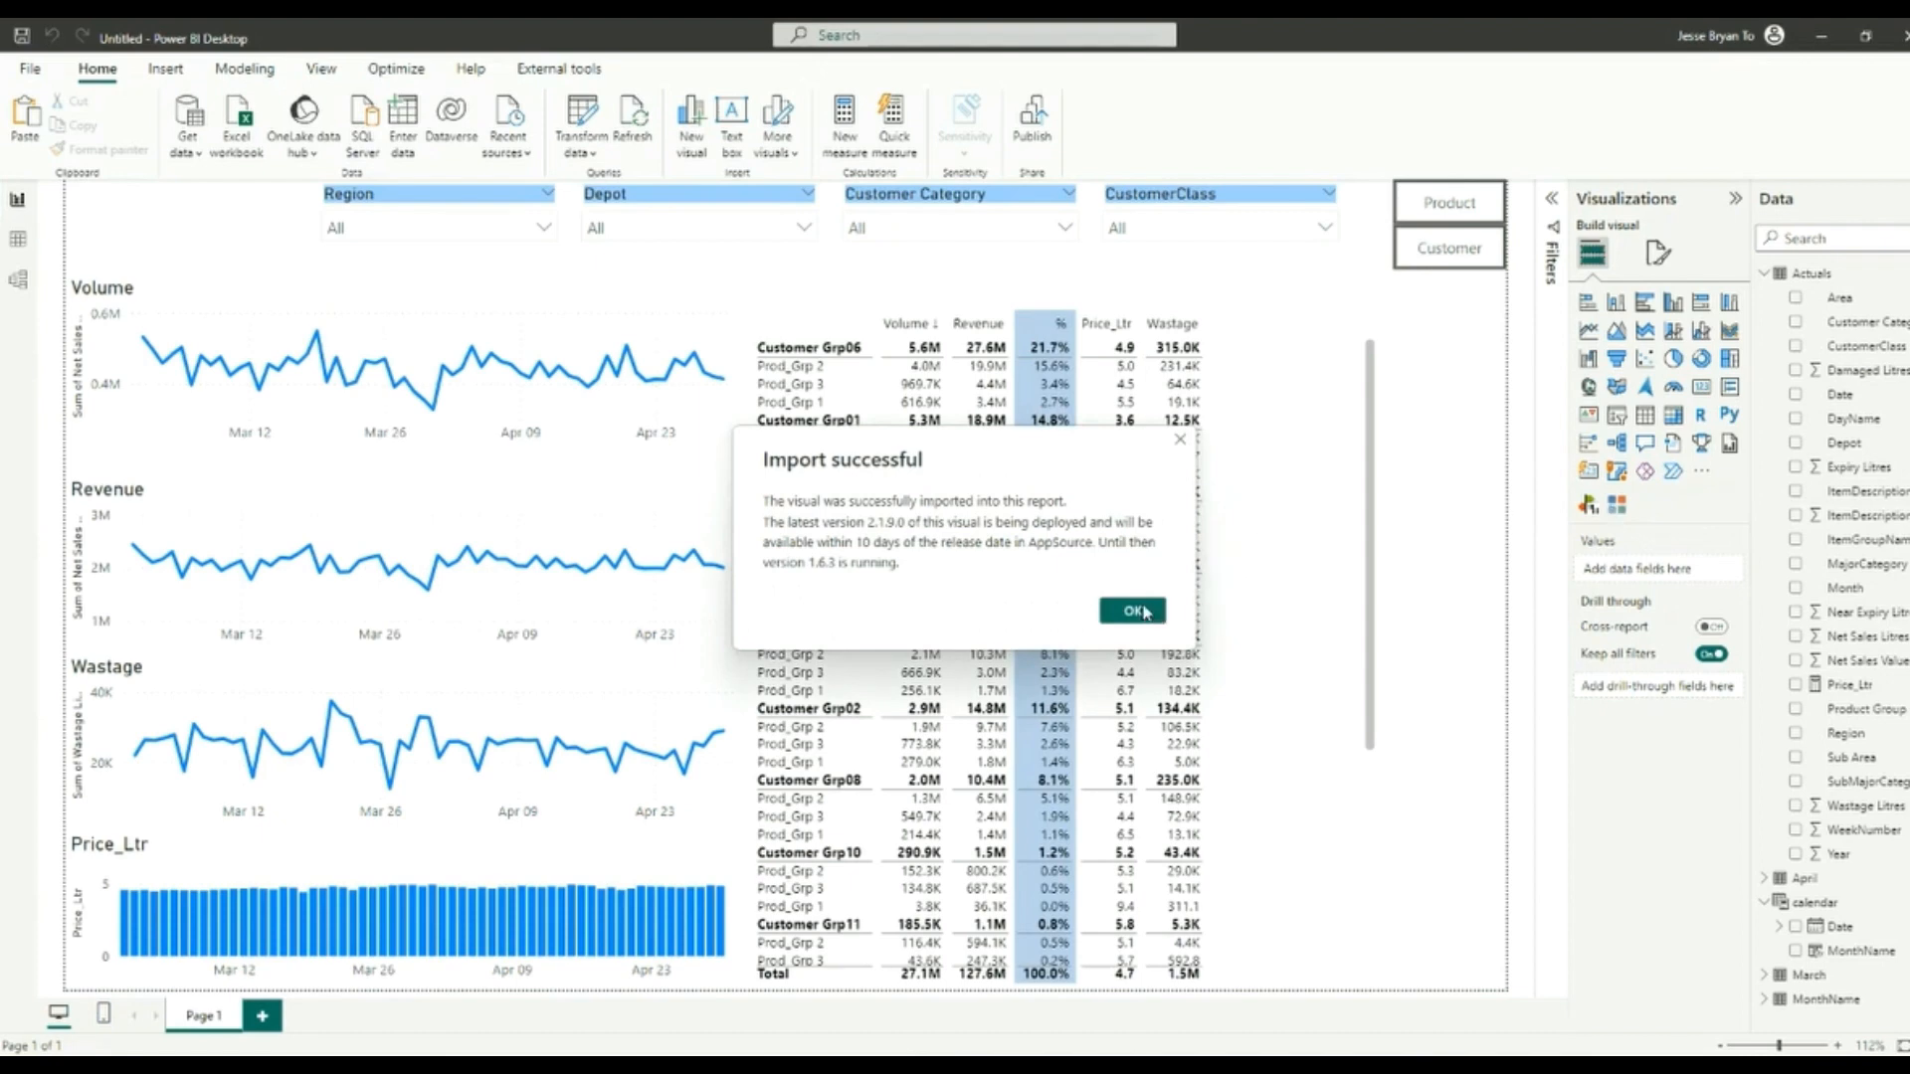
{"action": "left_click", "coordinate": [1134, 611]}
Step: Add a Chiclet Slicer below the Customer button, narrowed to the button's width and extended down beside the table
{"action": "left_click", "coordinate": [1616, 504]}
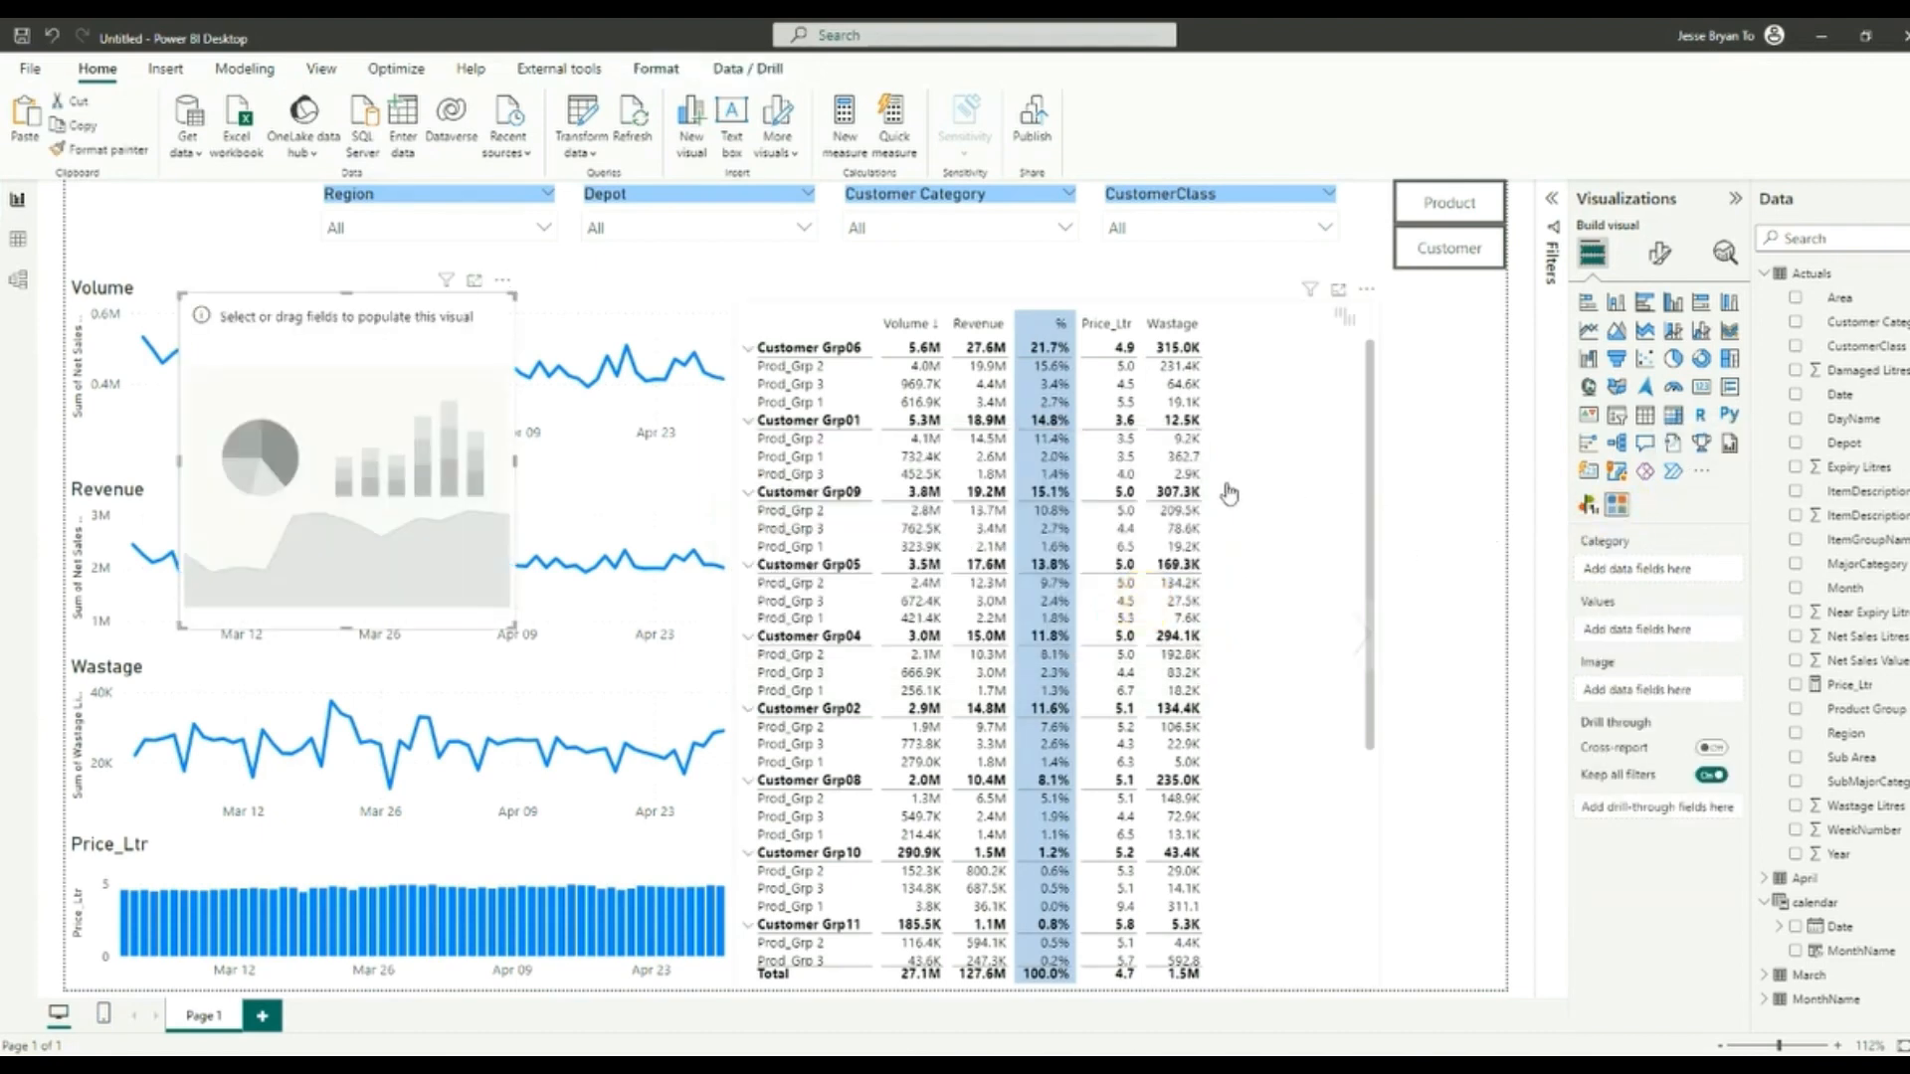
{"action": "left_click_drag", "start_coordinate": [467, 503], "coordinate": [1516, 515]}
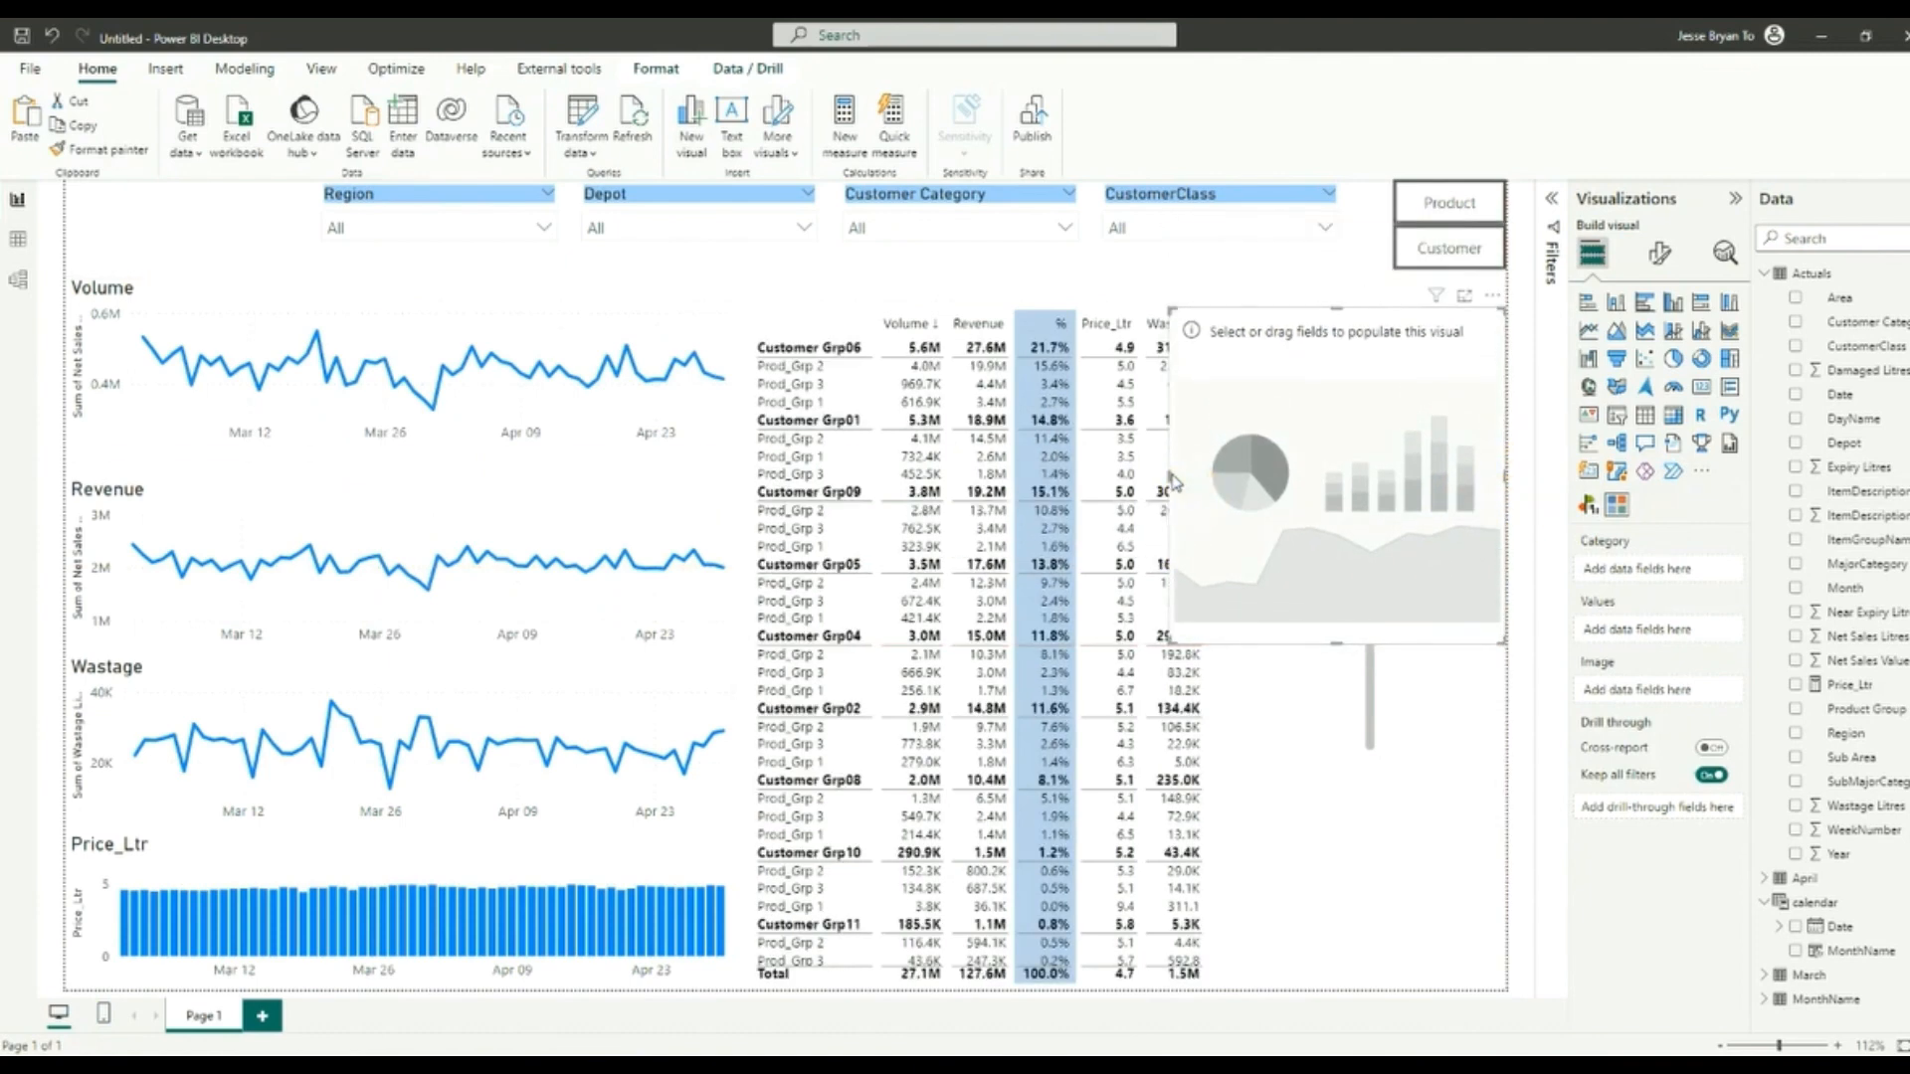
{"action": "left_click_drag", "start_coordinate": [1167, 473], "coordinate": [1397, 505]}
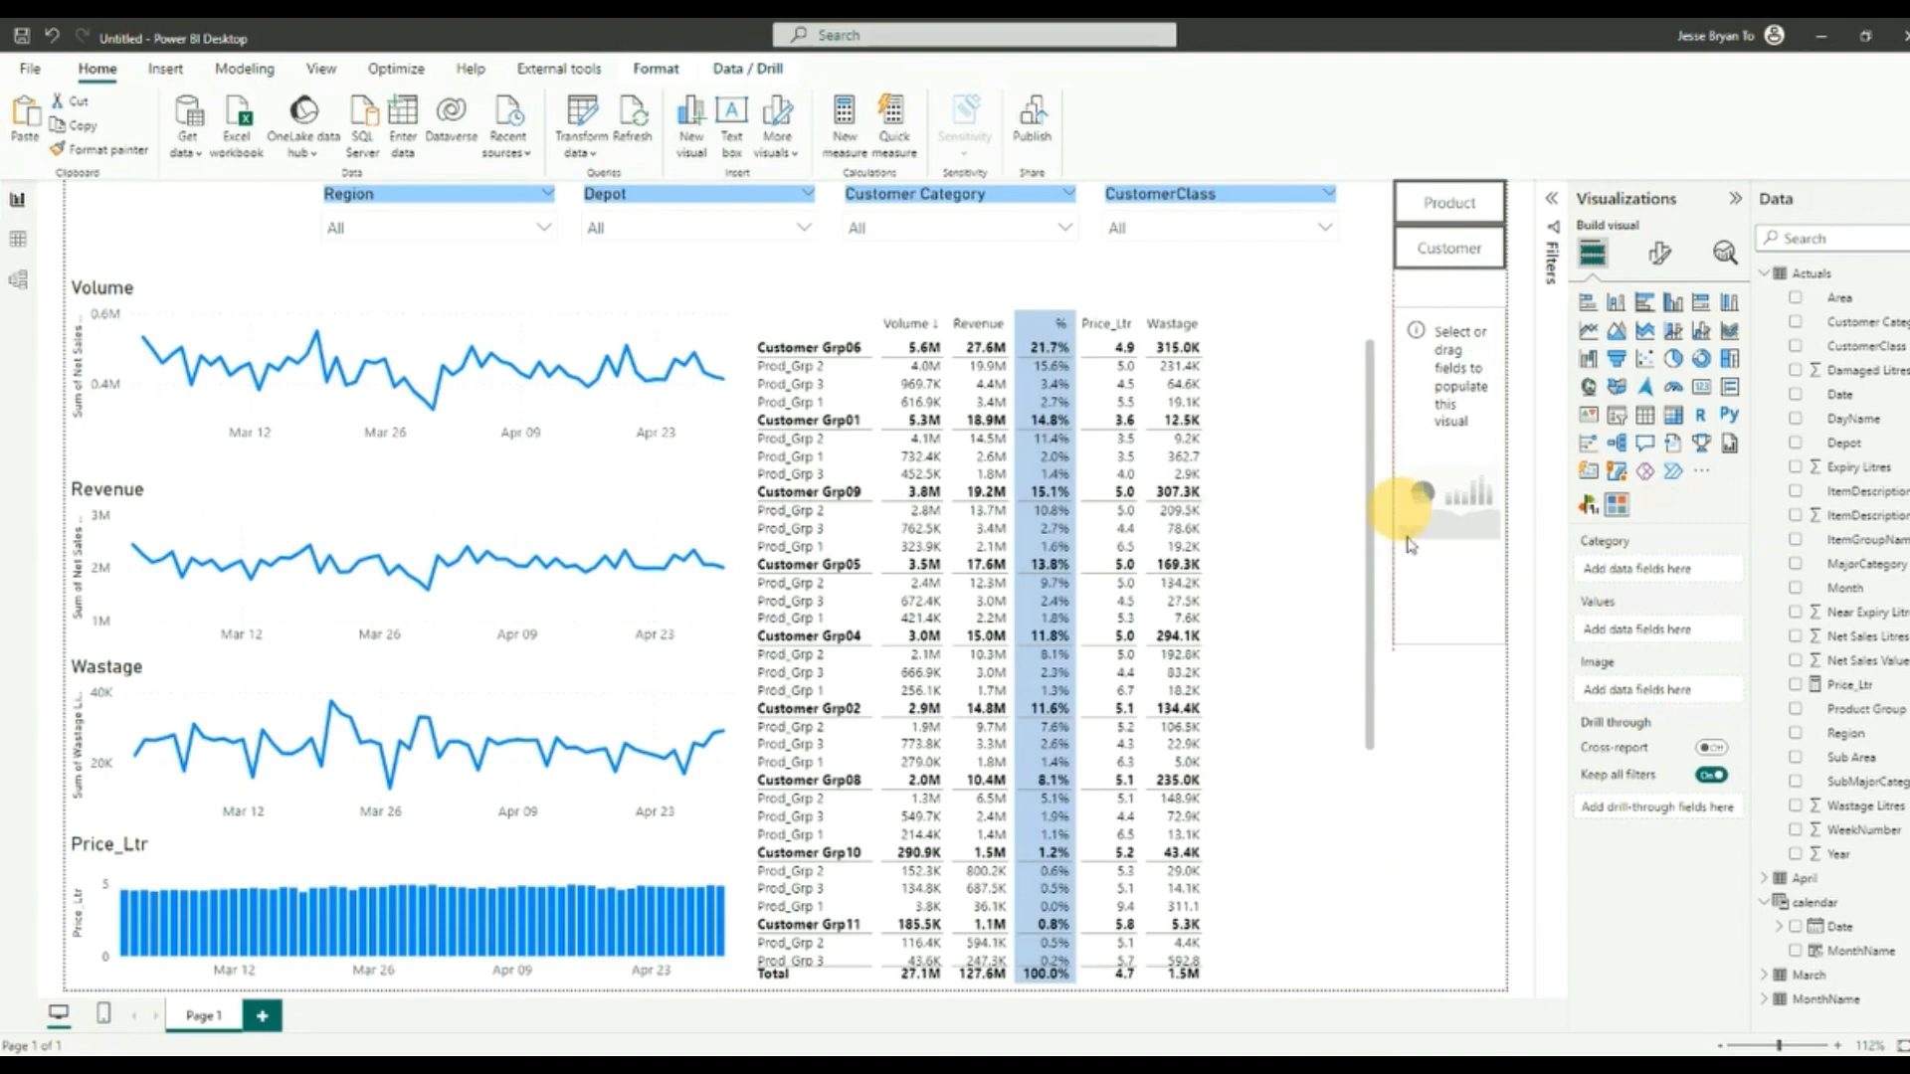
{"action": "left_click_drag", "start_coordinate": [1468, 640], "coordinate": [1437, 822]}
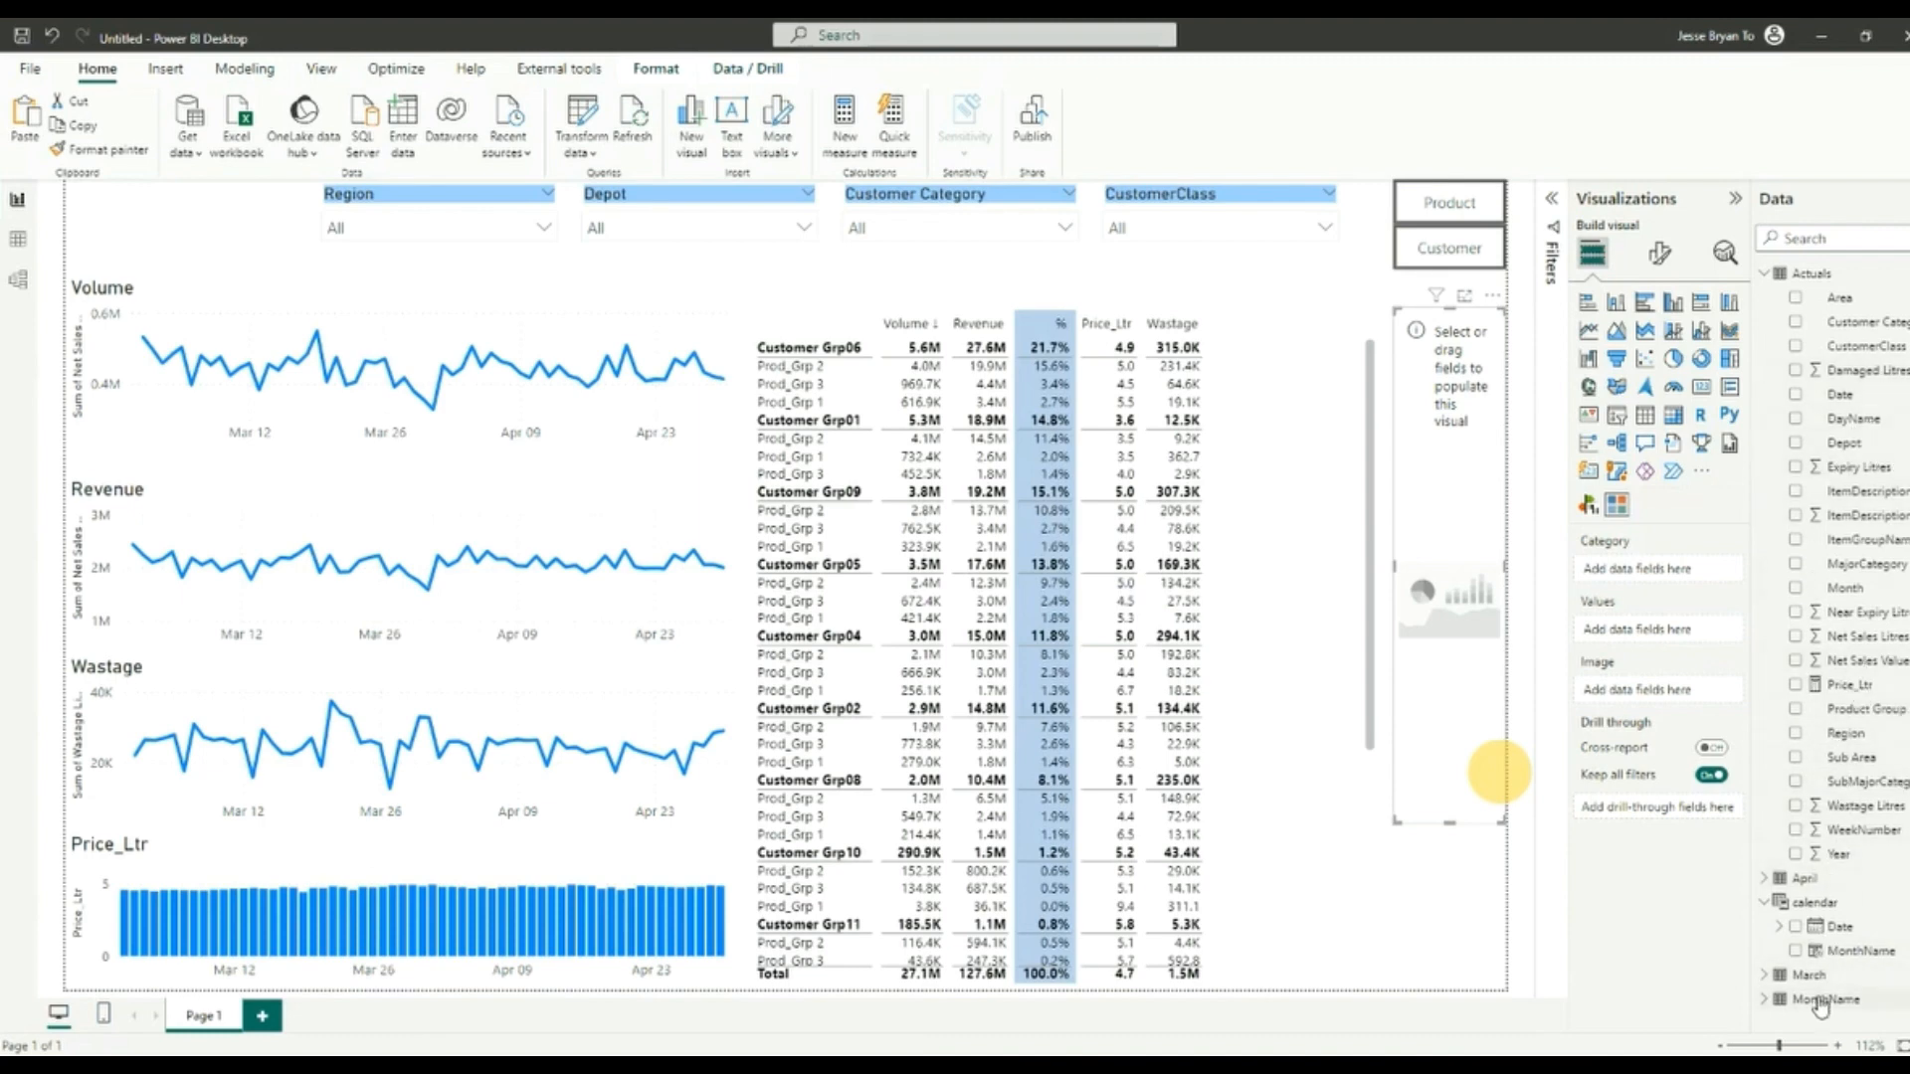
Step: Assign the MonthName field of the MonthName table as the Chiclet Slicer's category
{"action": "left_click", "coordinate": [1816, 1001]}
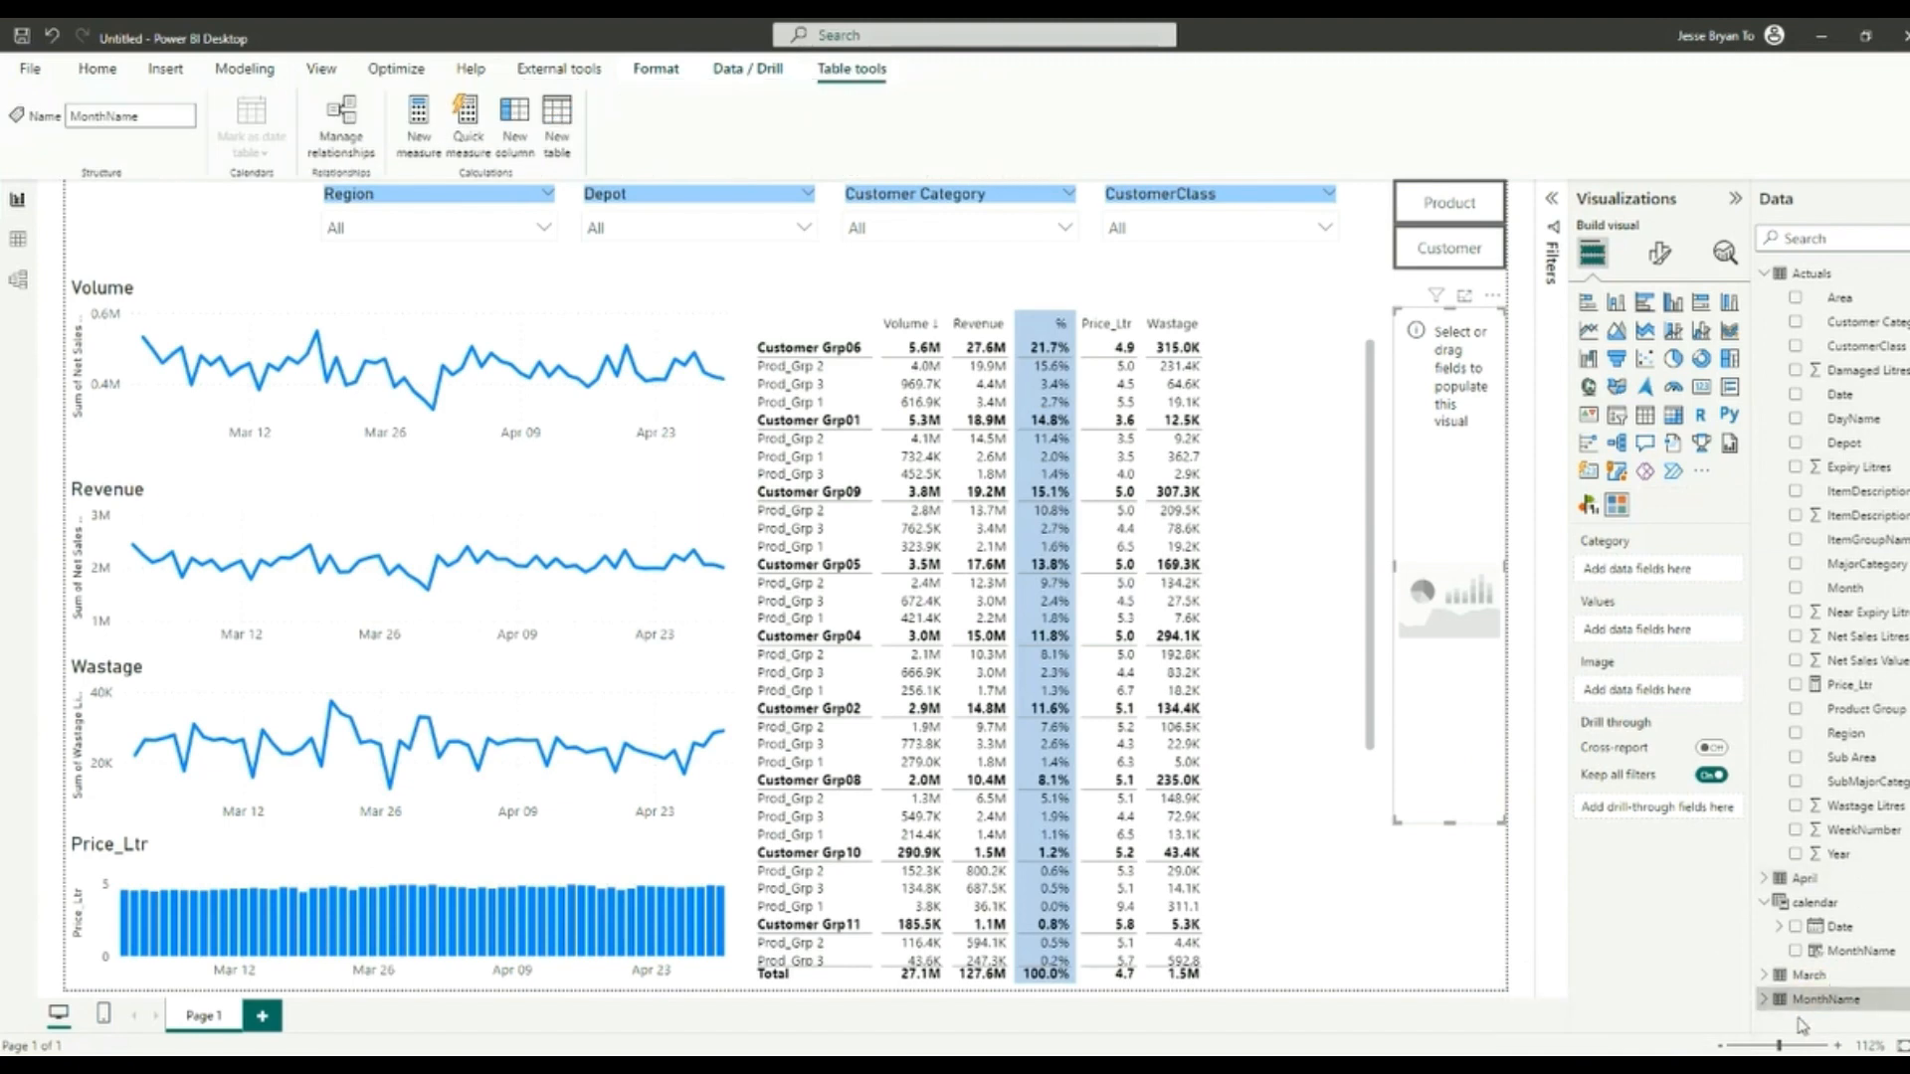
{"action": "left_click", "coordinate": [1766, 1001]}
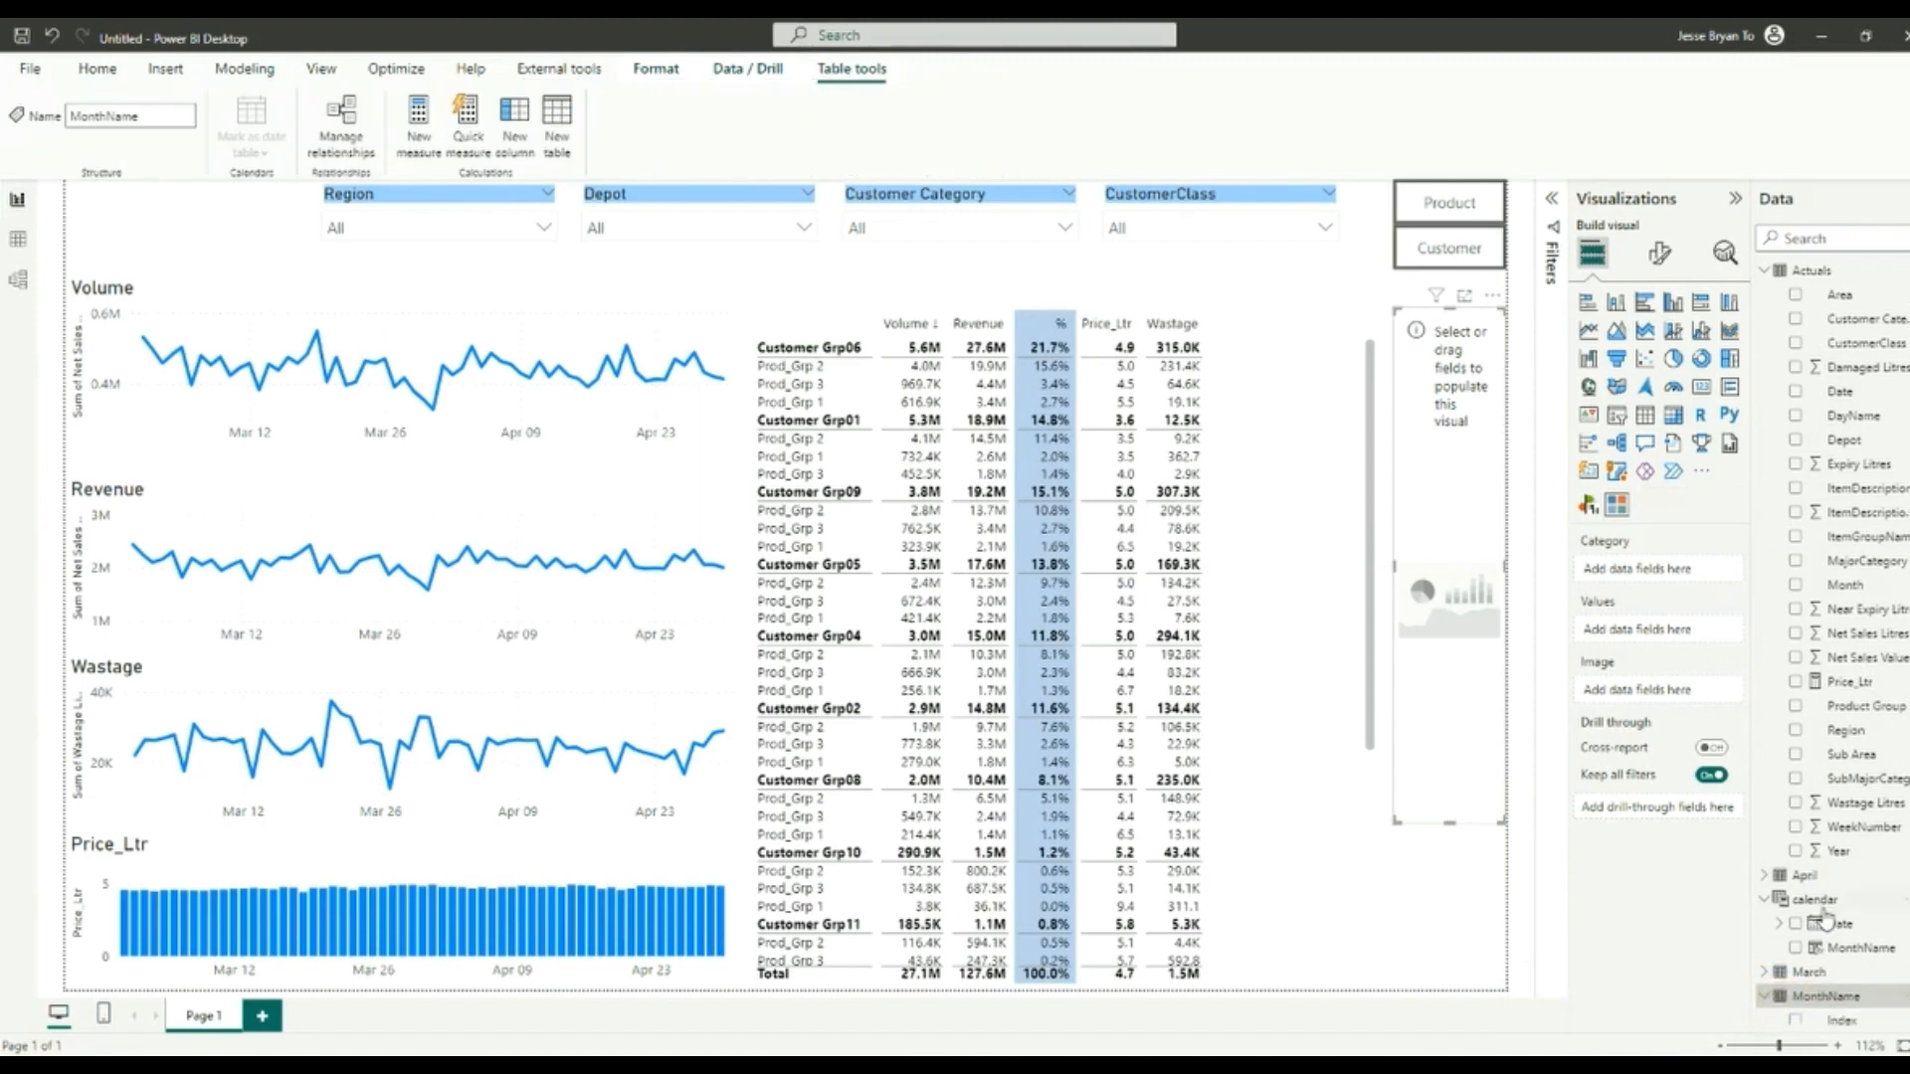
{"action": "left_click_drag", "start_coordinate": [1856, 1012], "coordinate": [1673, 584]}
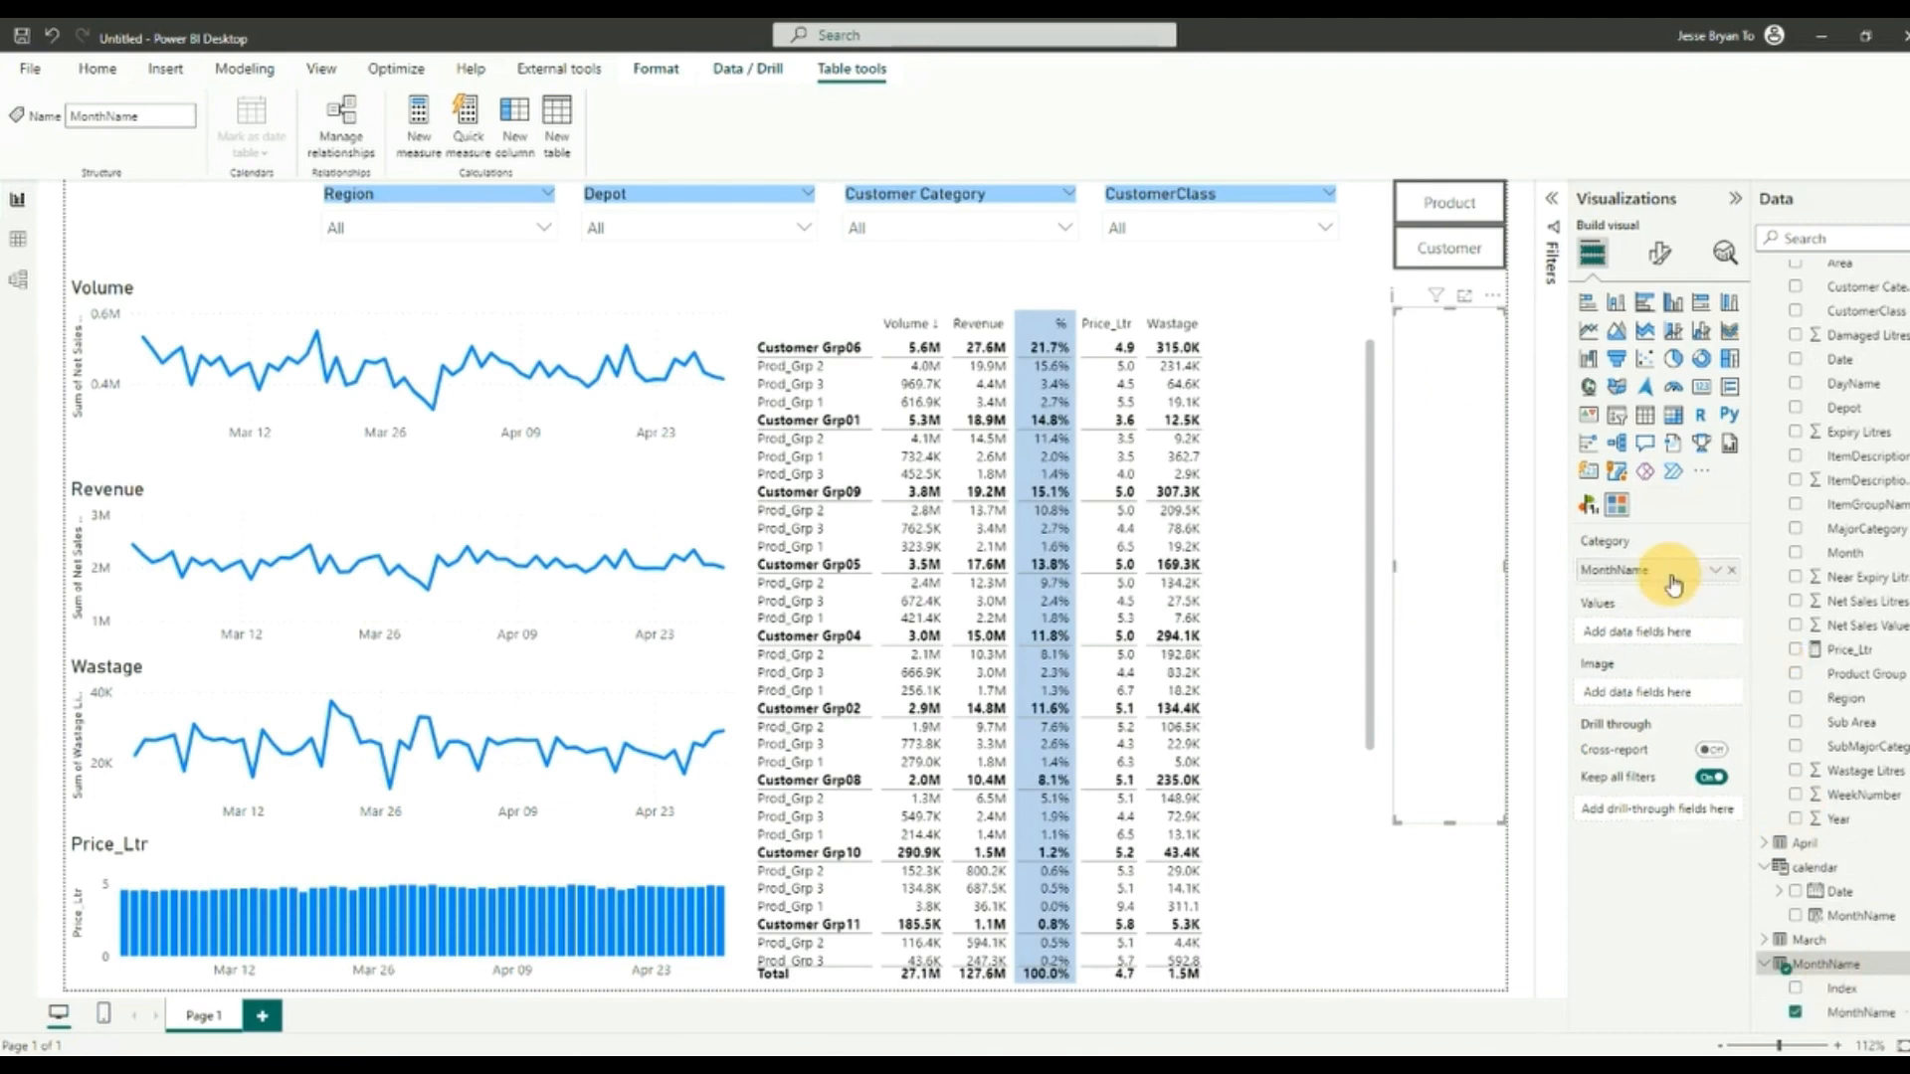
Step: Set the Chiclet Slicer's orientation to Horizontal with 1 column
{"action": "left_click", "coordinate": [1663, 255]}
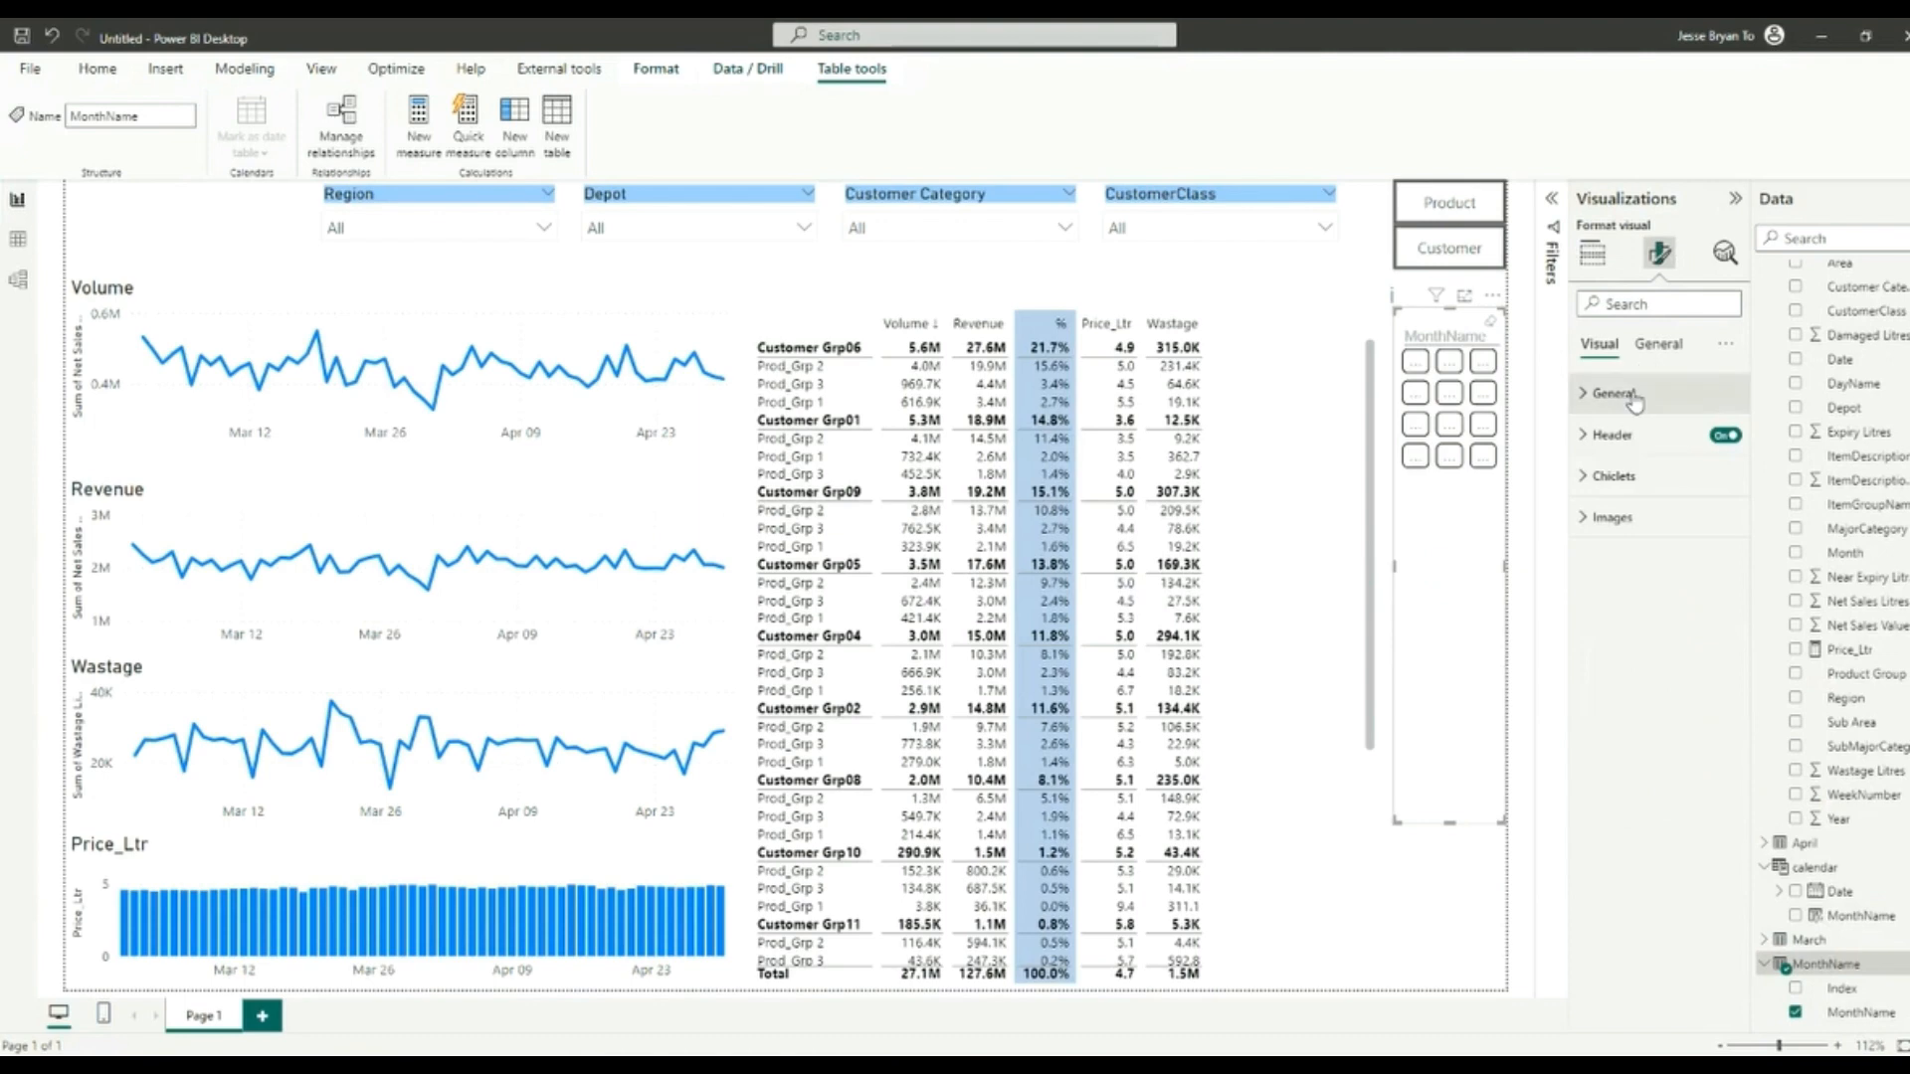
{"action": "left_click", "coordinate": [1606, 393]}
{"action": "left_click", "coordinate": [1719, 465]}
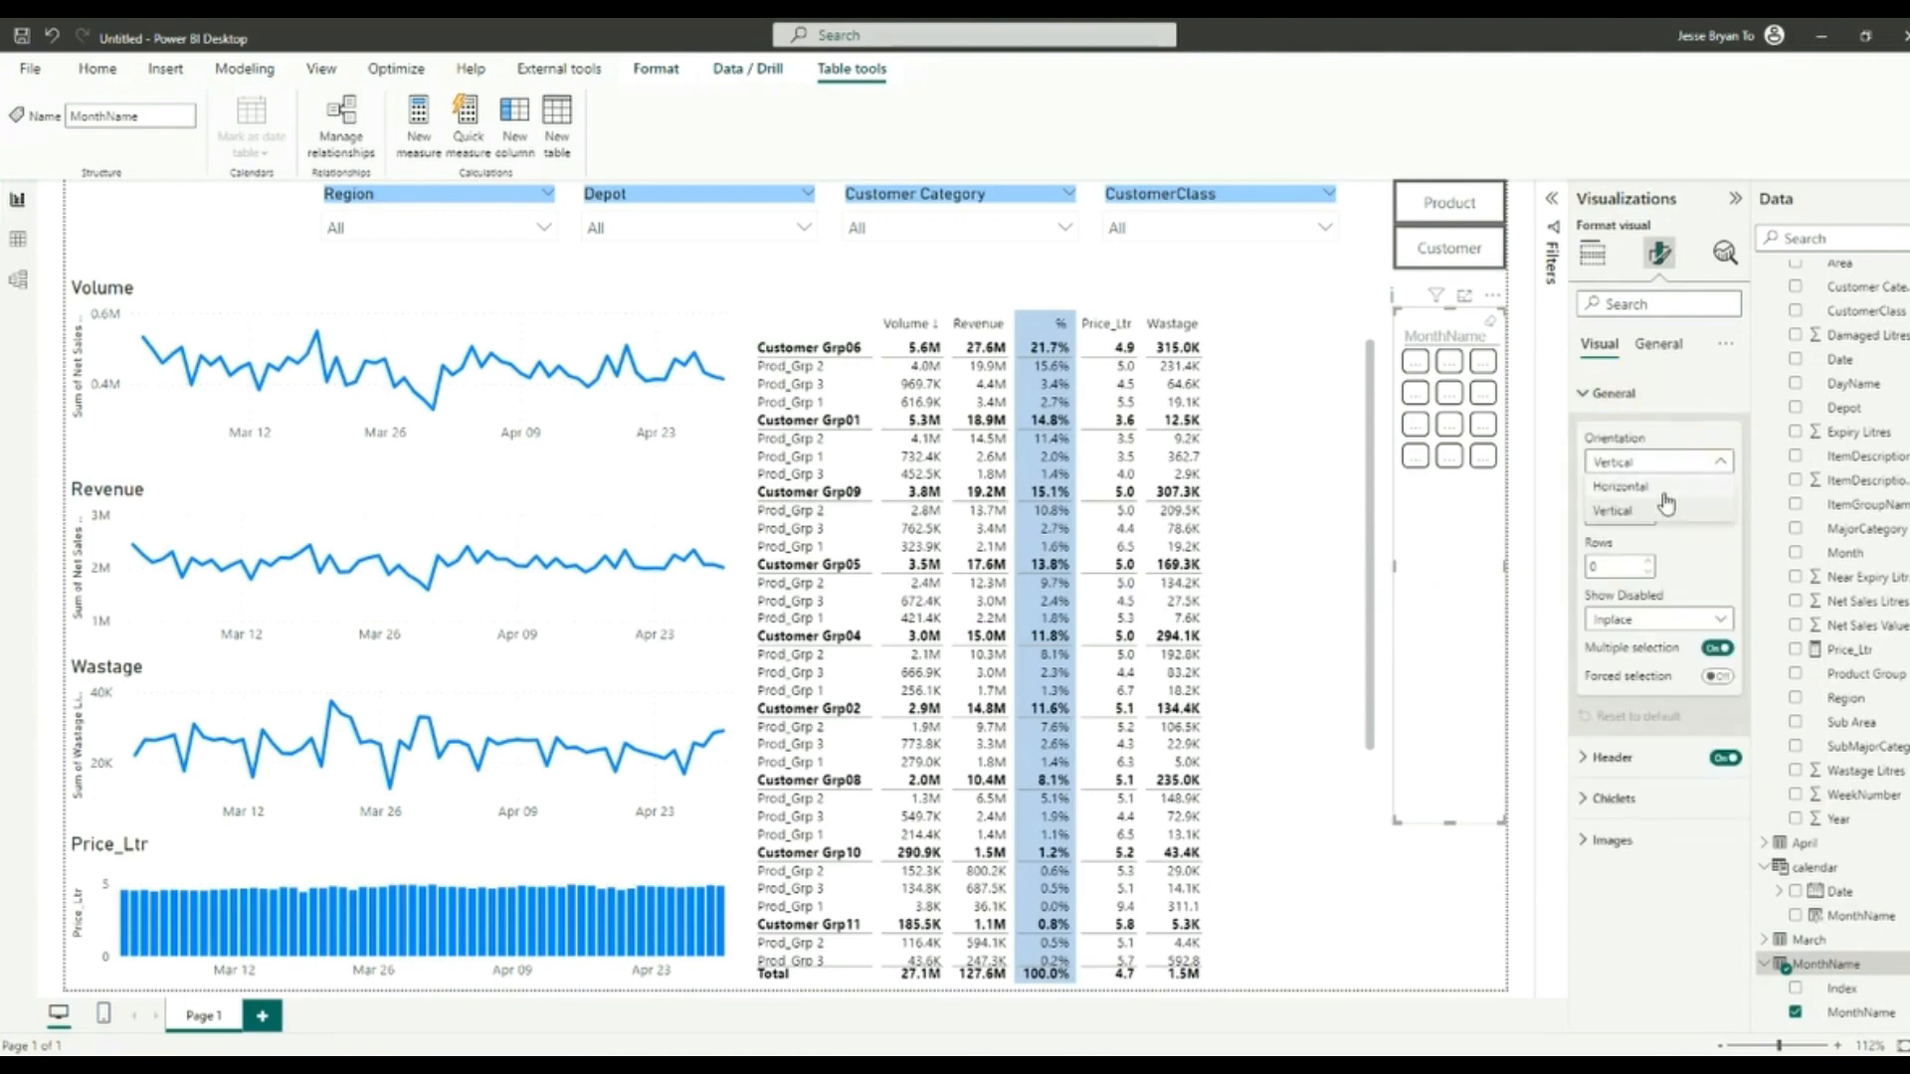
{"action": "left_click", "coordinate": [1649, 506]}
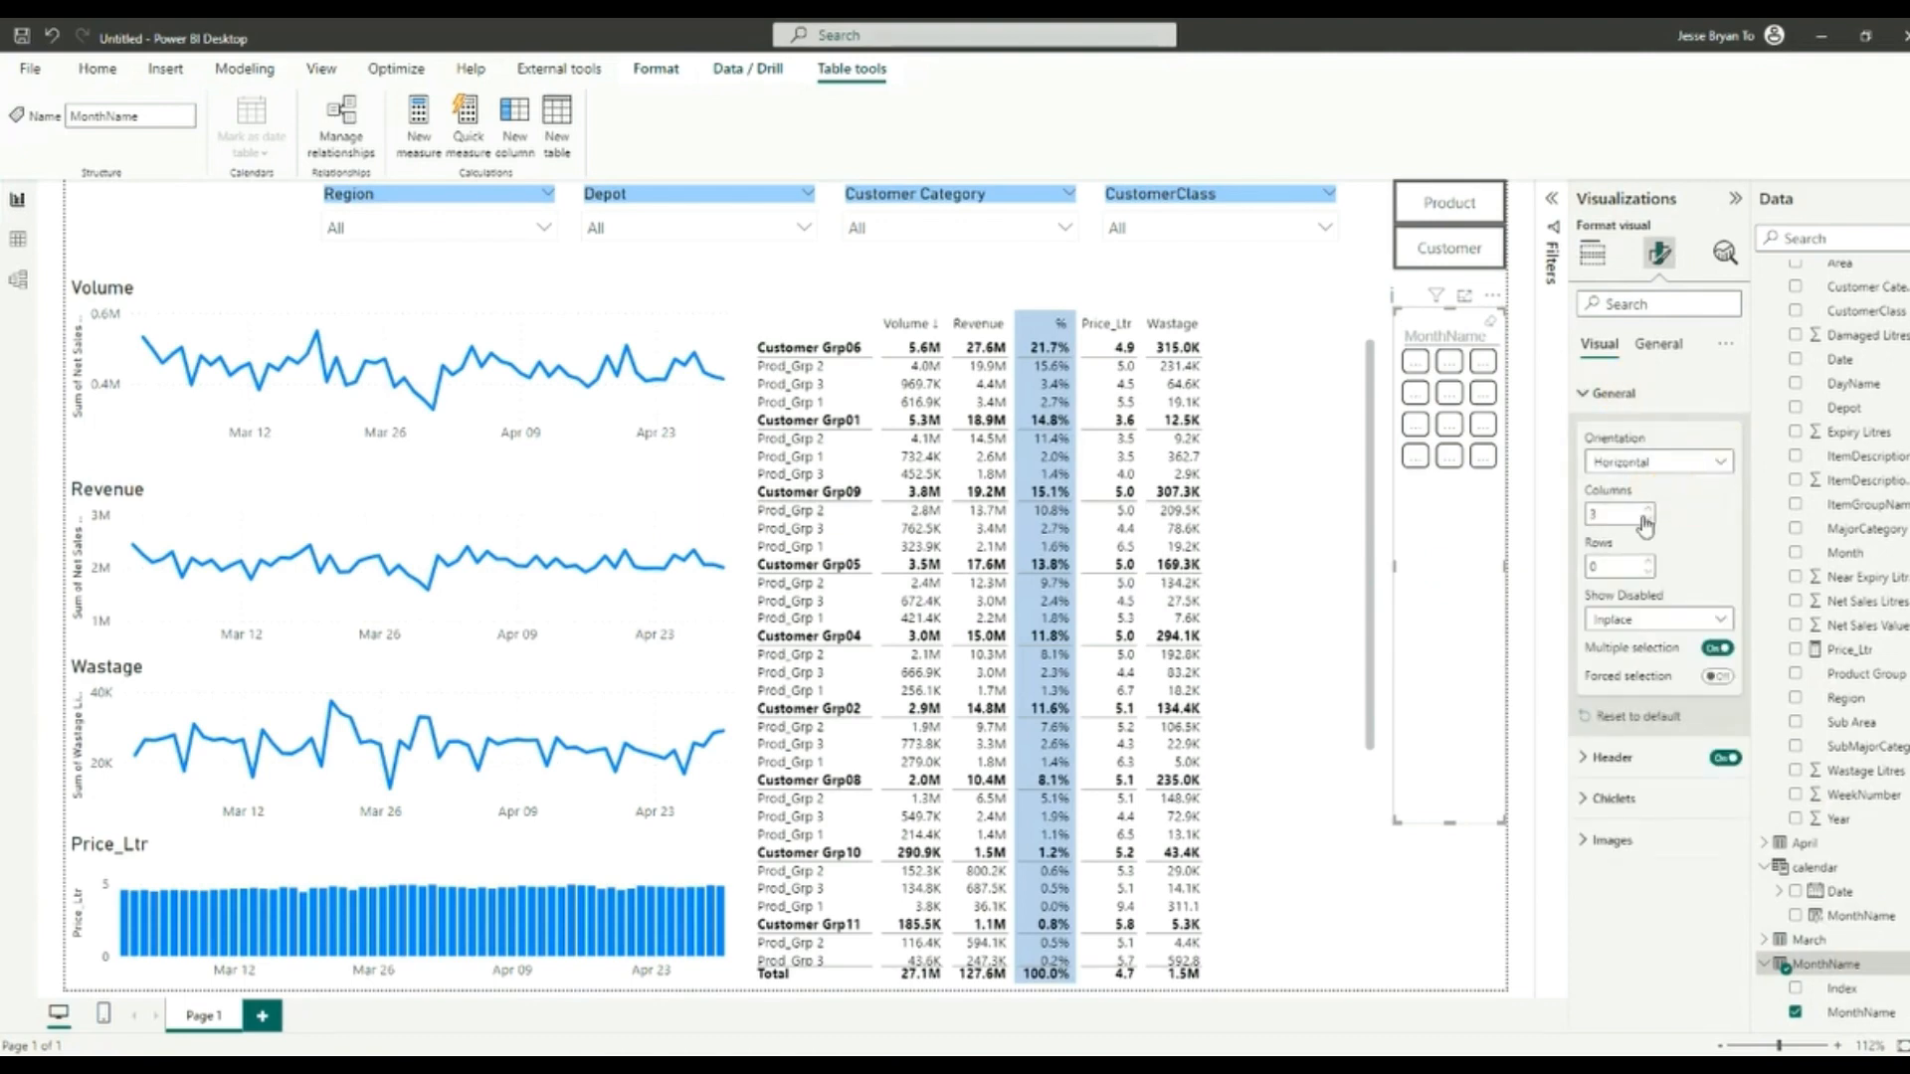
{"action": "left_click", "coordinate": [1648, 521]}
{"action": "left_click", "coordinate": [1649, 521]}
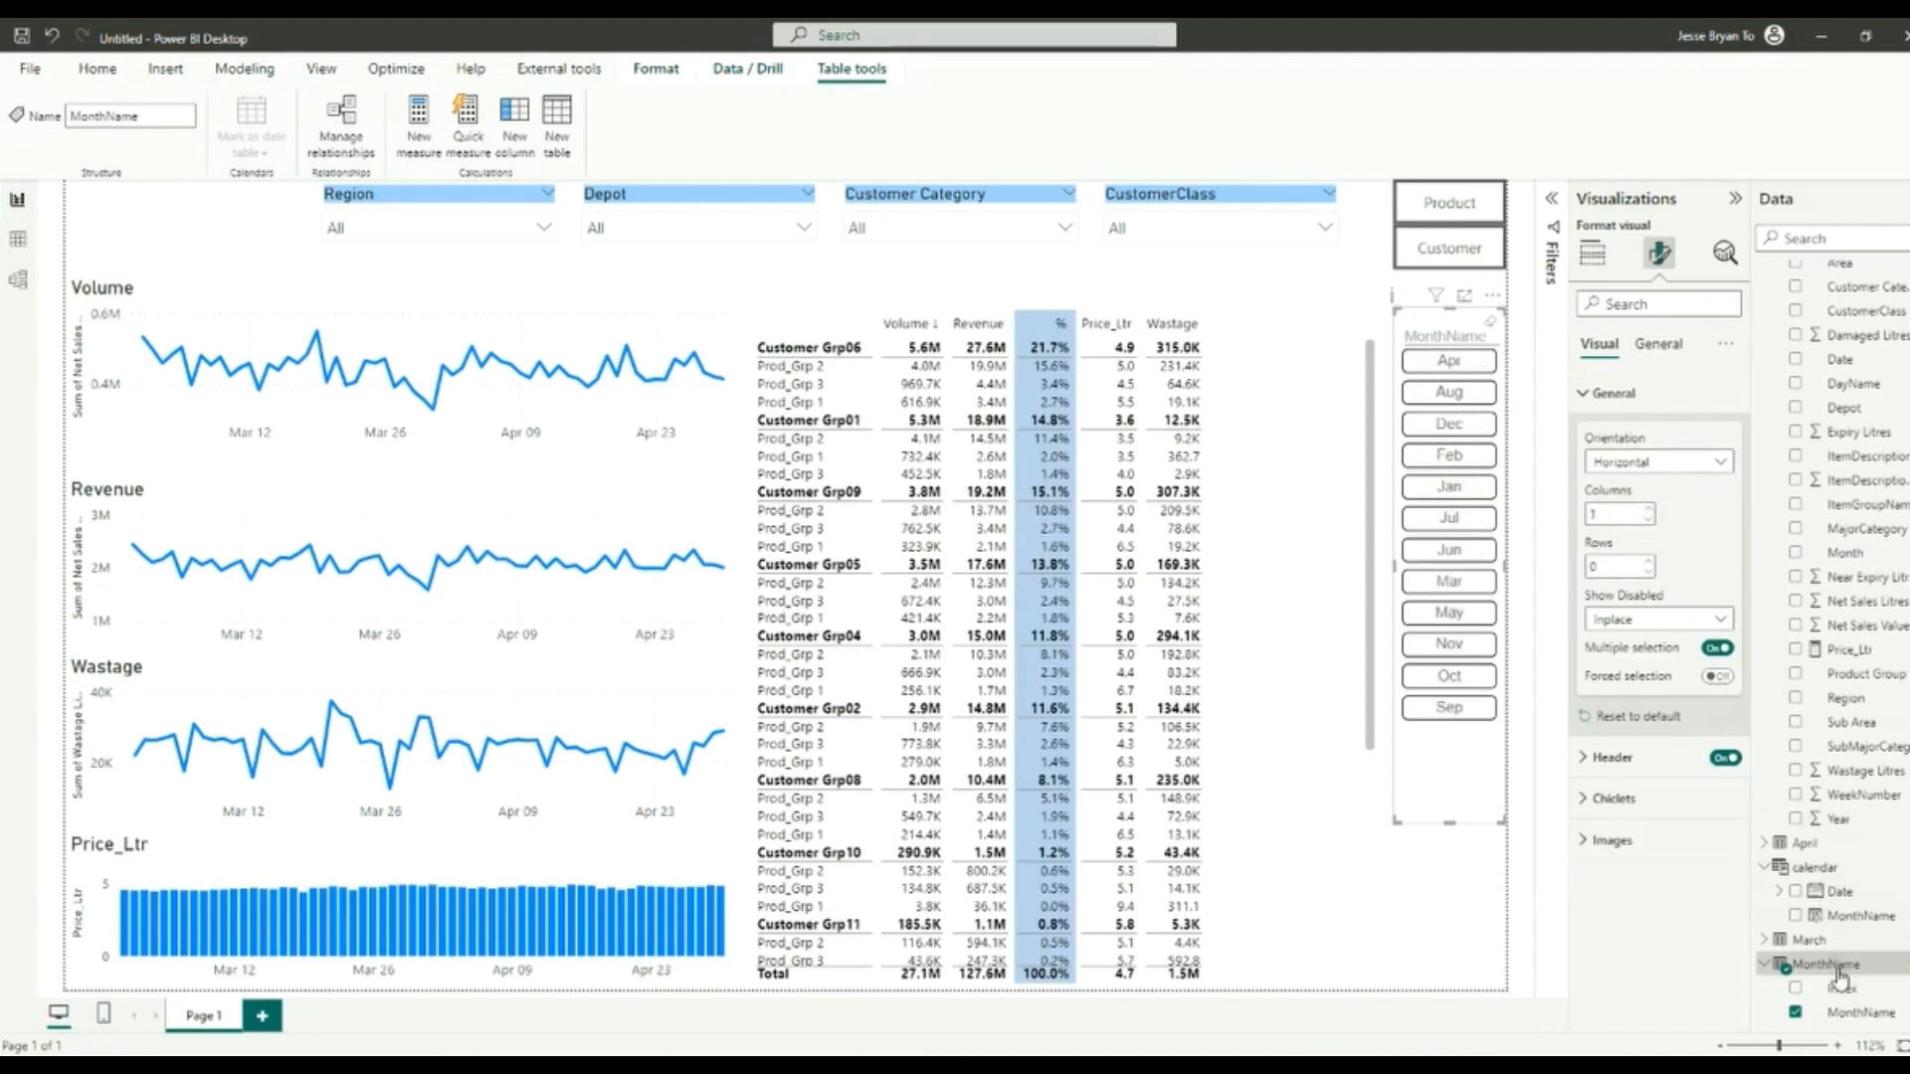
Step: Sort the MonthName column of the MonthName table by Index
{"action": "left_click", "coordinate": [1852, 1013]}
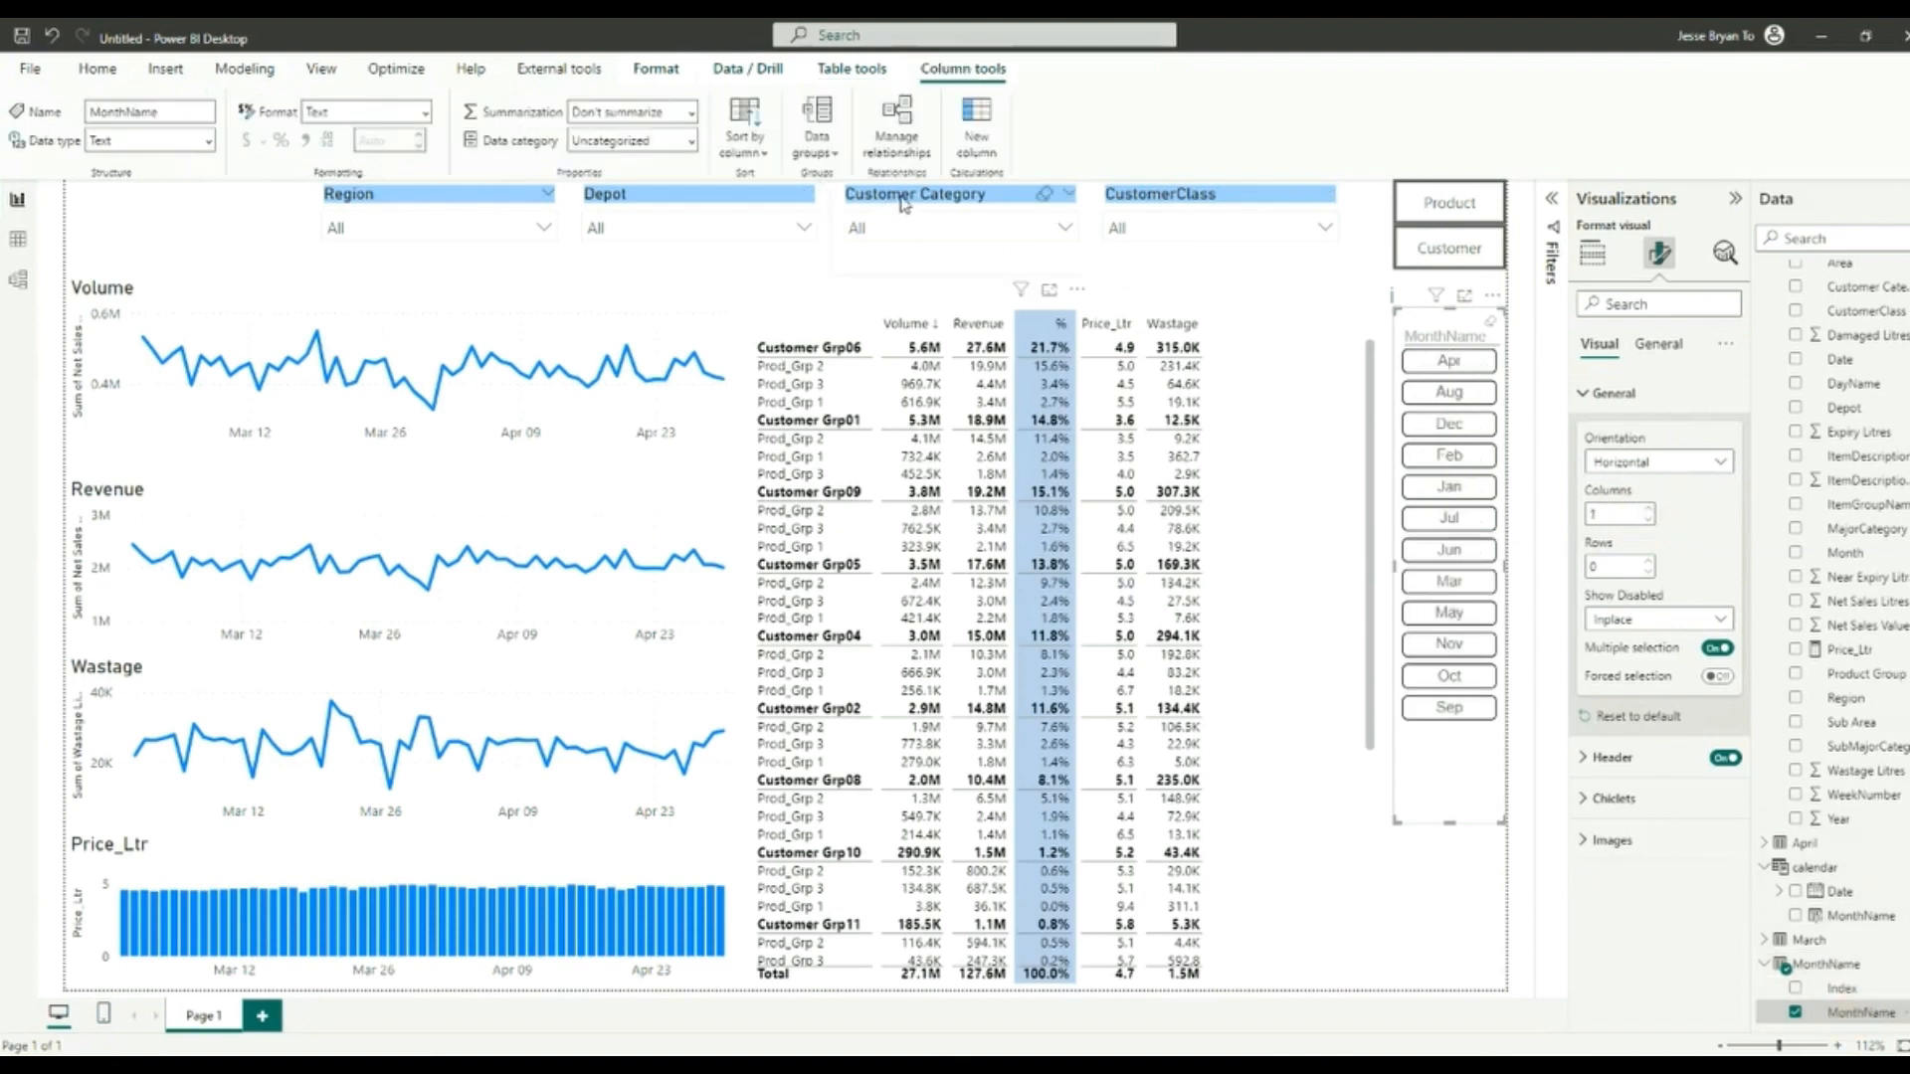
{"action": "left_click", "coordinate": [777, 150]}
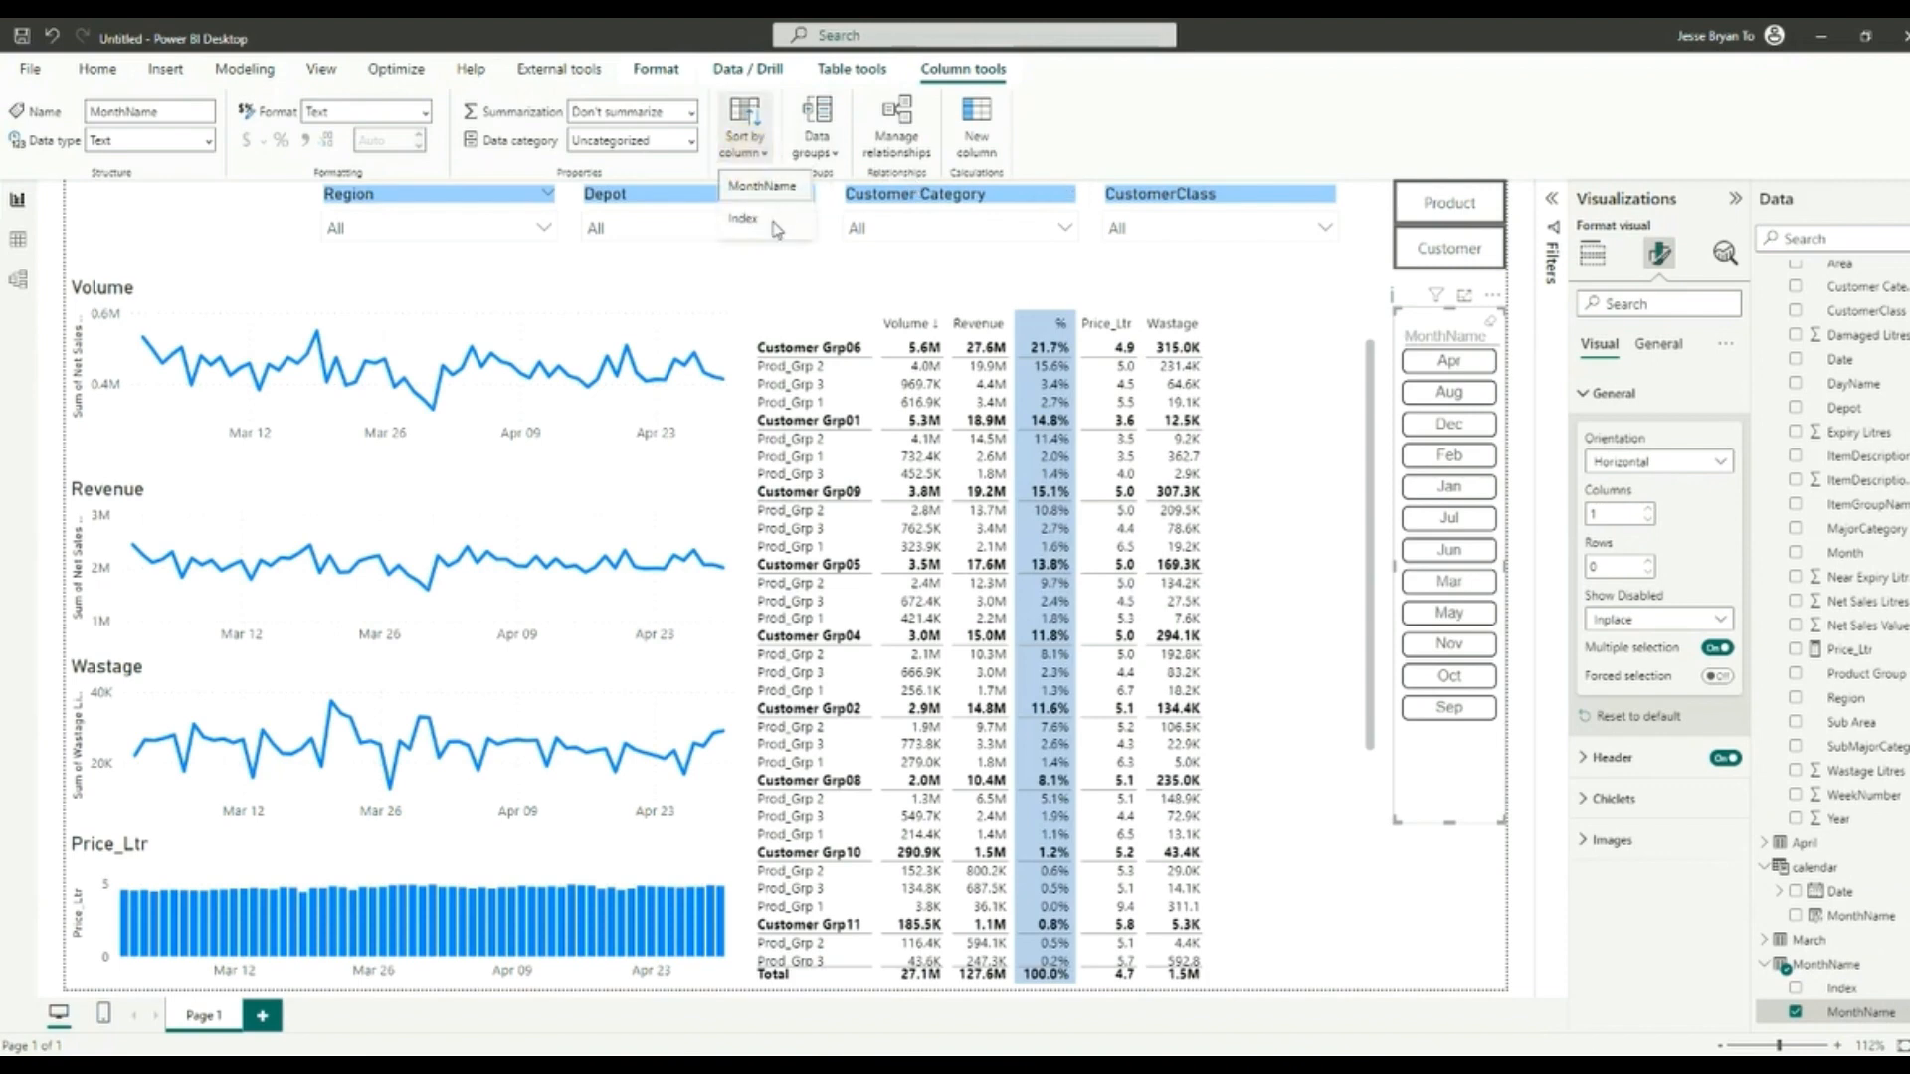
{"action": "left_click", "coordinate": [777, 230]}
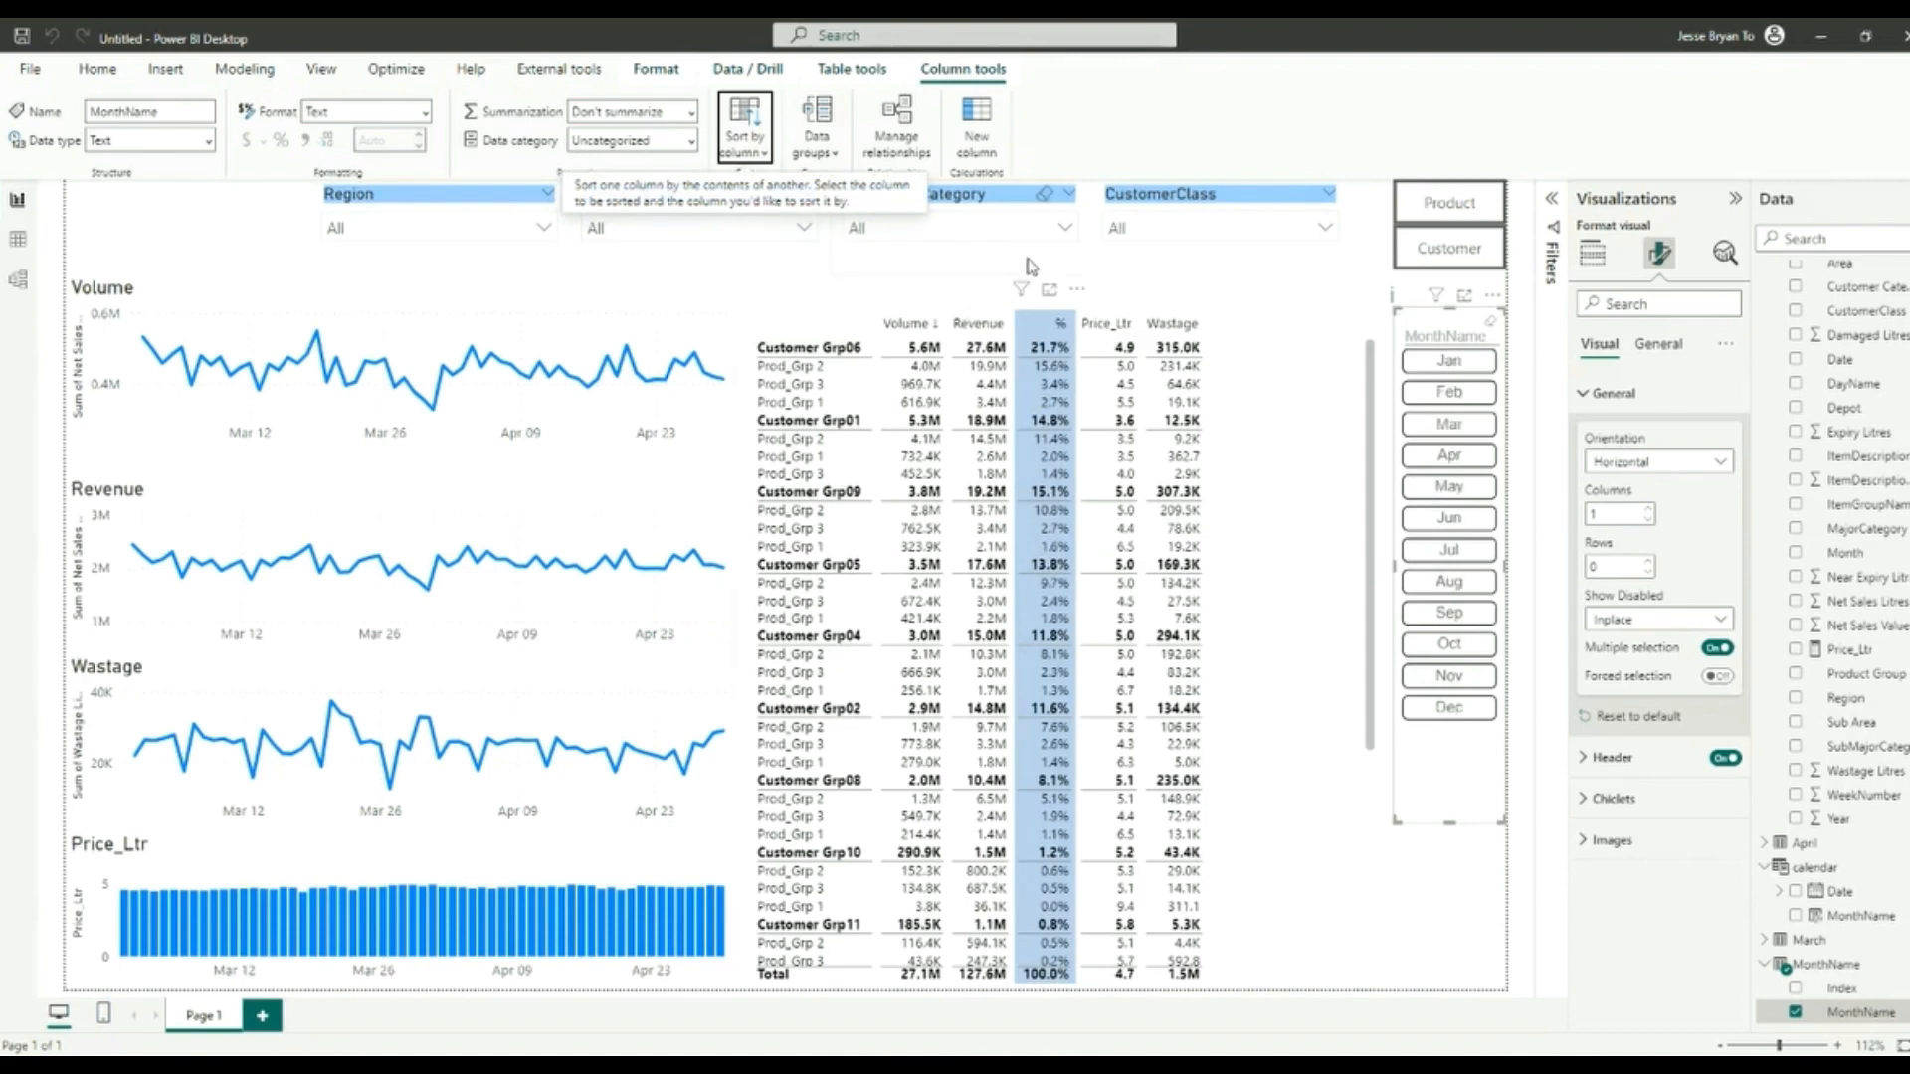
{"action": "left_click", "coordinate": [204, 221]}
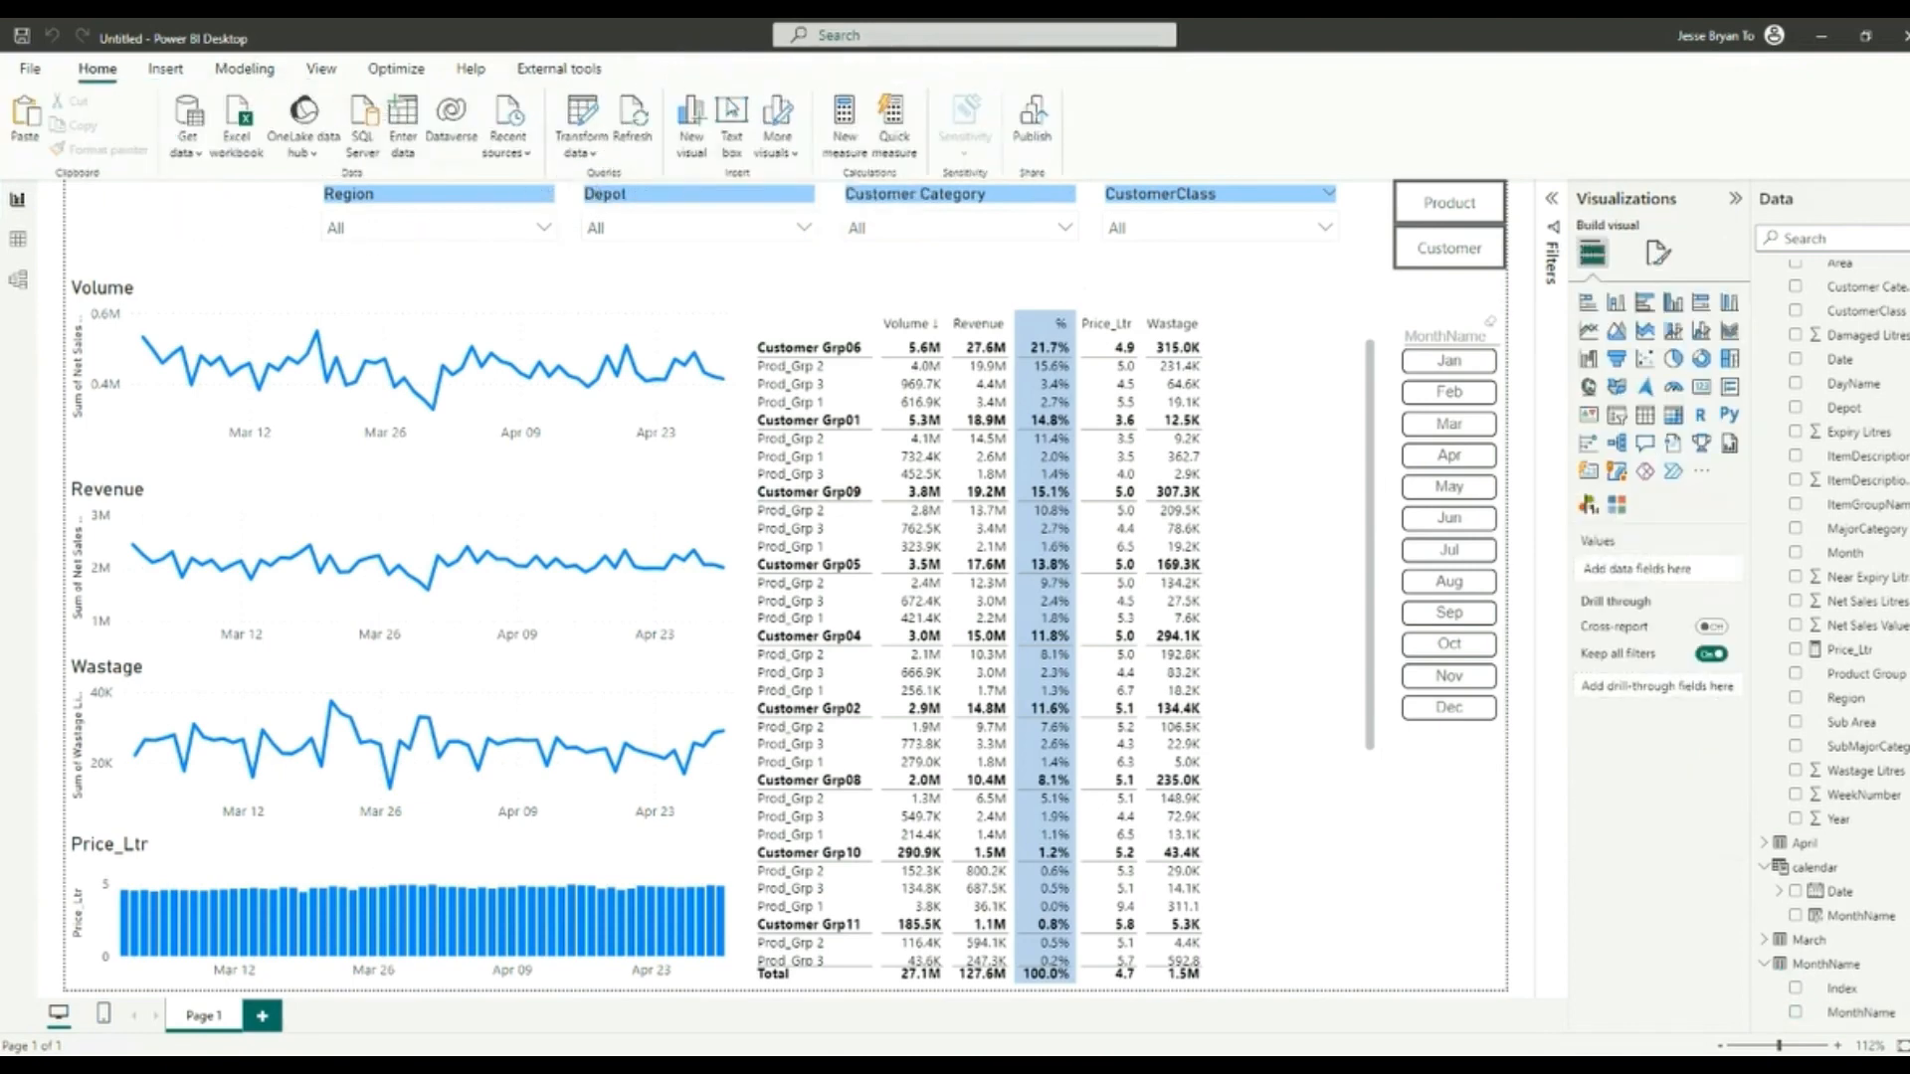
Step: Insert the logo_white image and shrink it into the page's upper-left corner, above the Volume chart and beside the Region slicer
{"action": "left_click", "coordinate": [167, 70]}
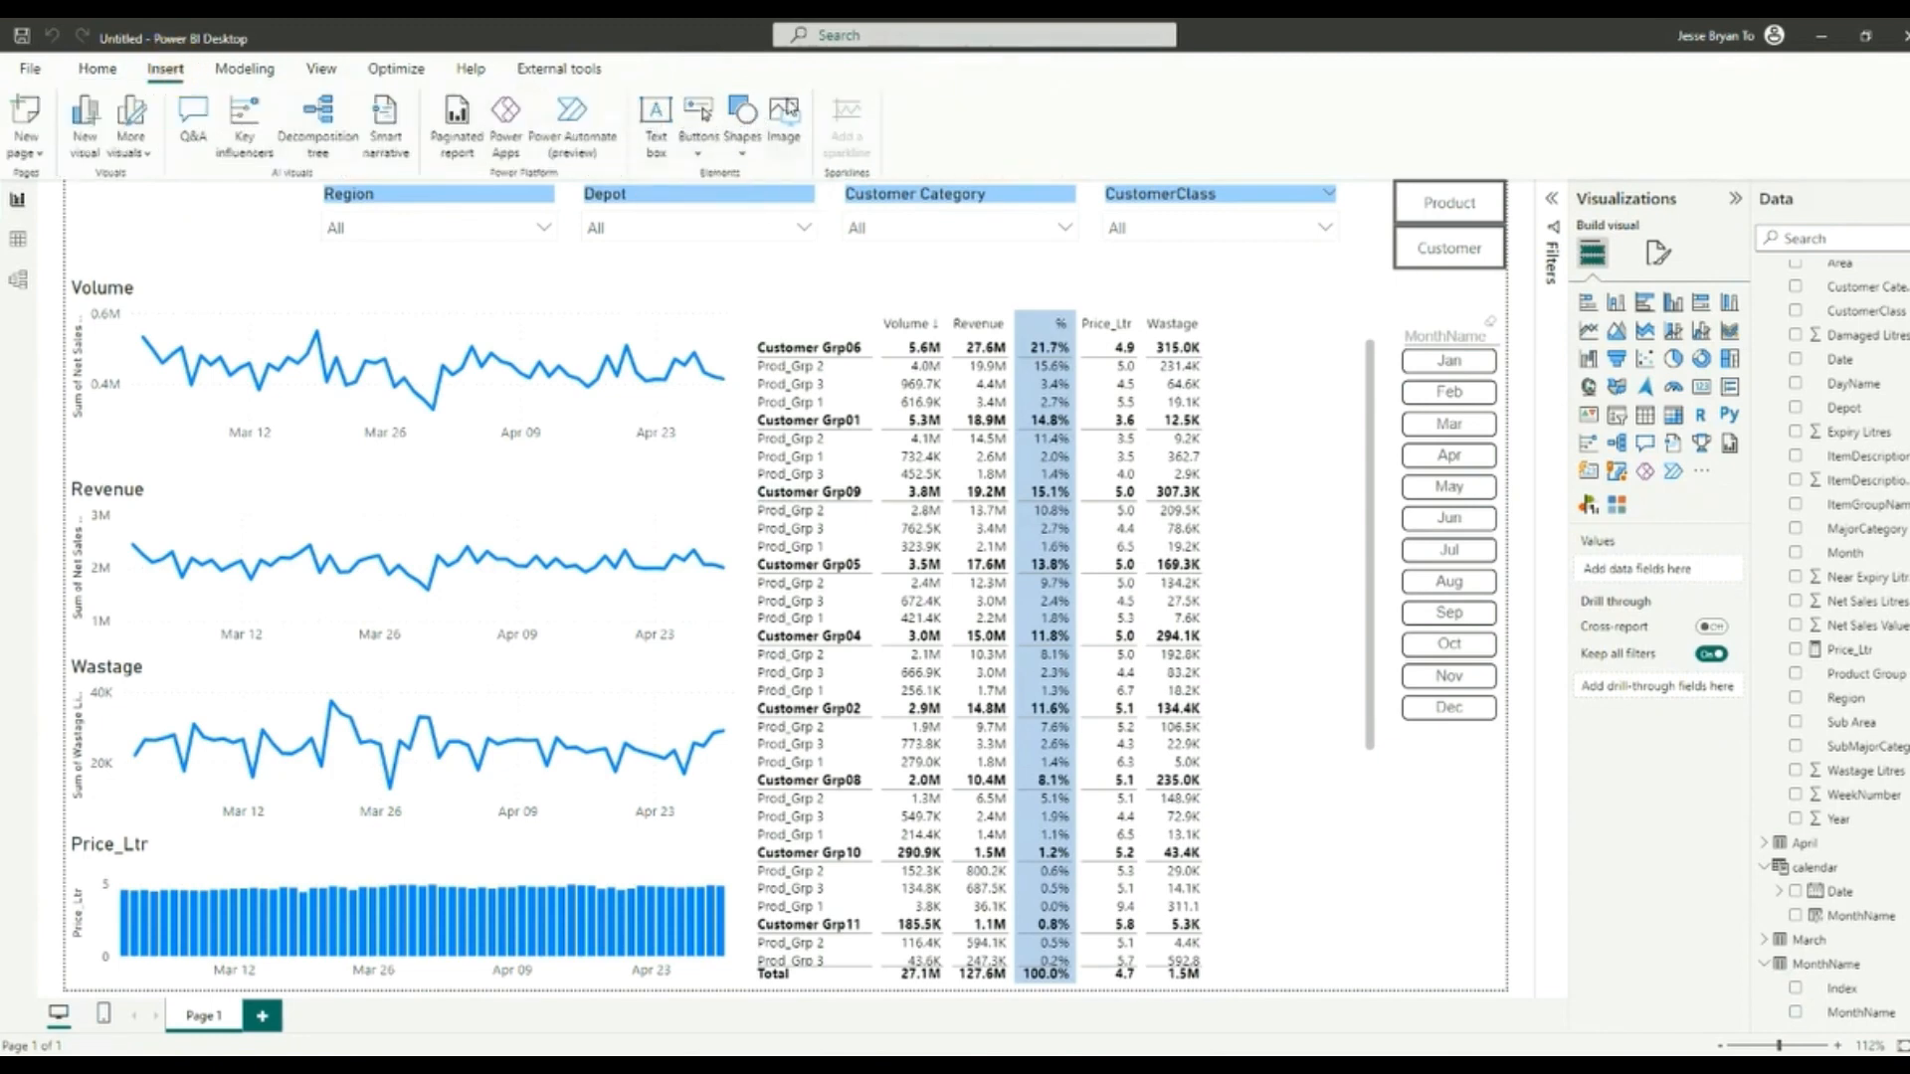
{"action": "left_click", "coordinate": [795, 142]}
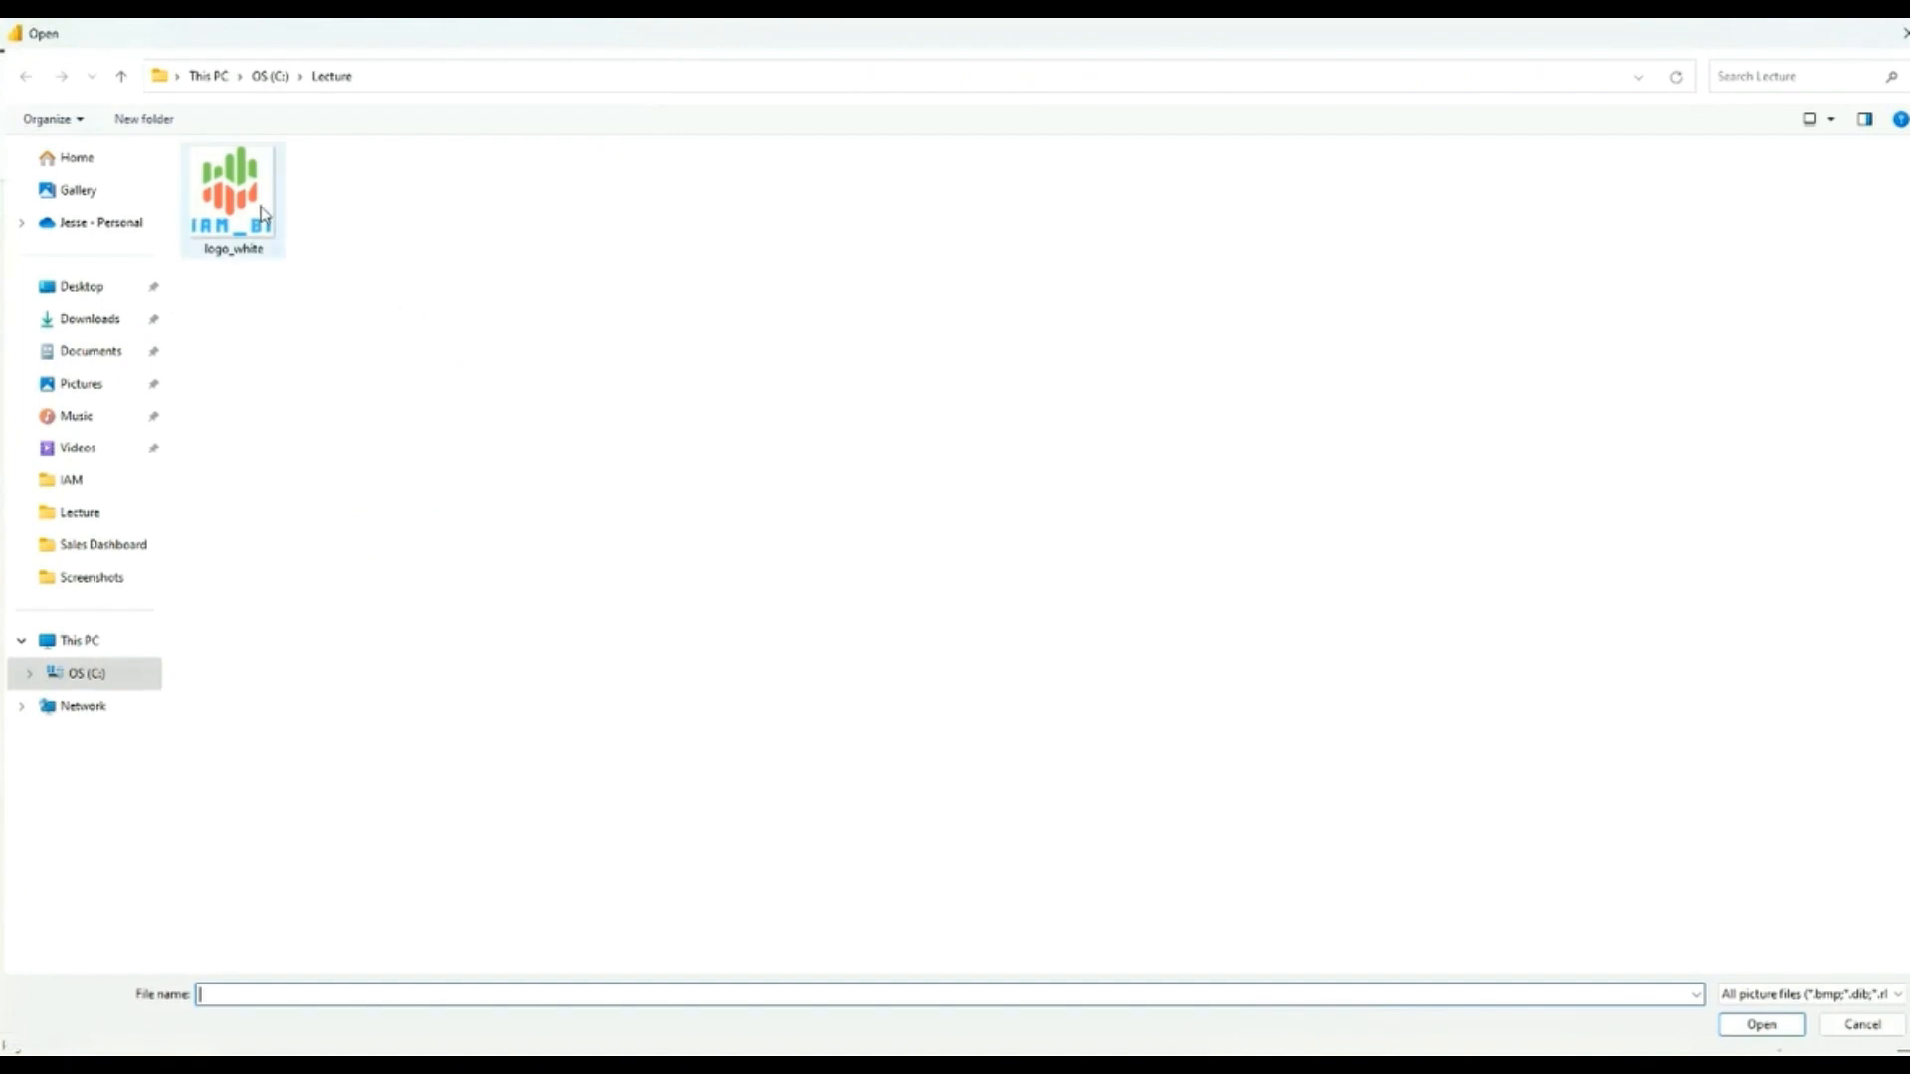
{"action": "left_click", "coordinate": [259, 206]}
{"action": "double_click", "coordinate": [258, 207]}
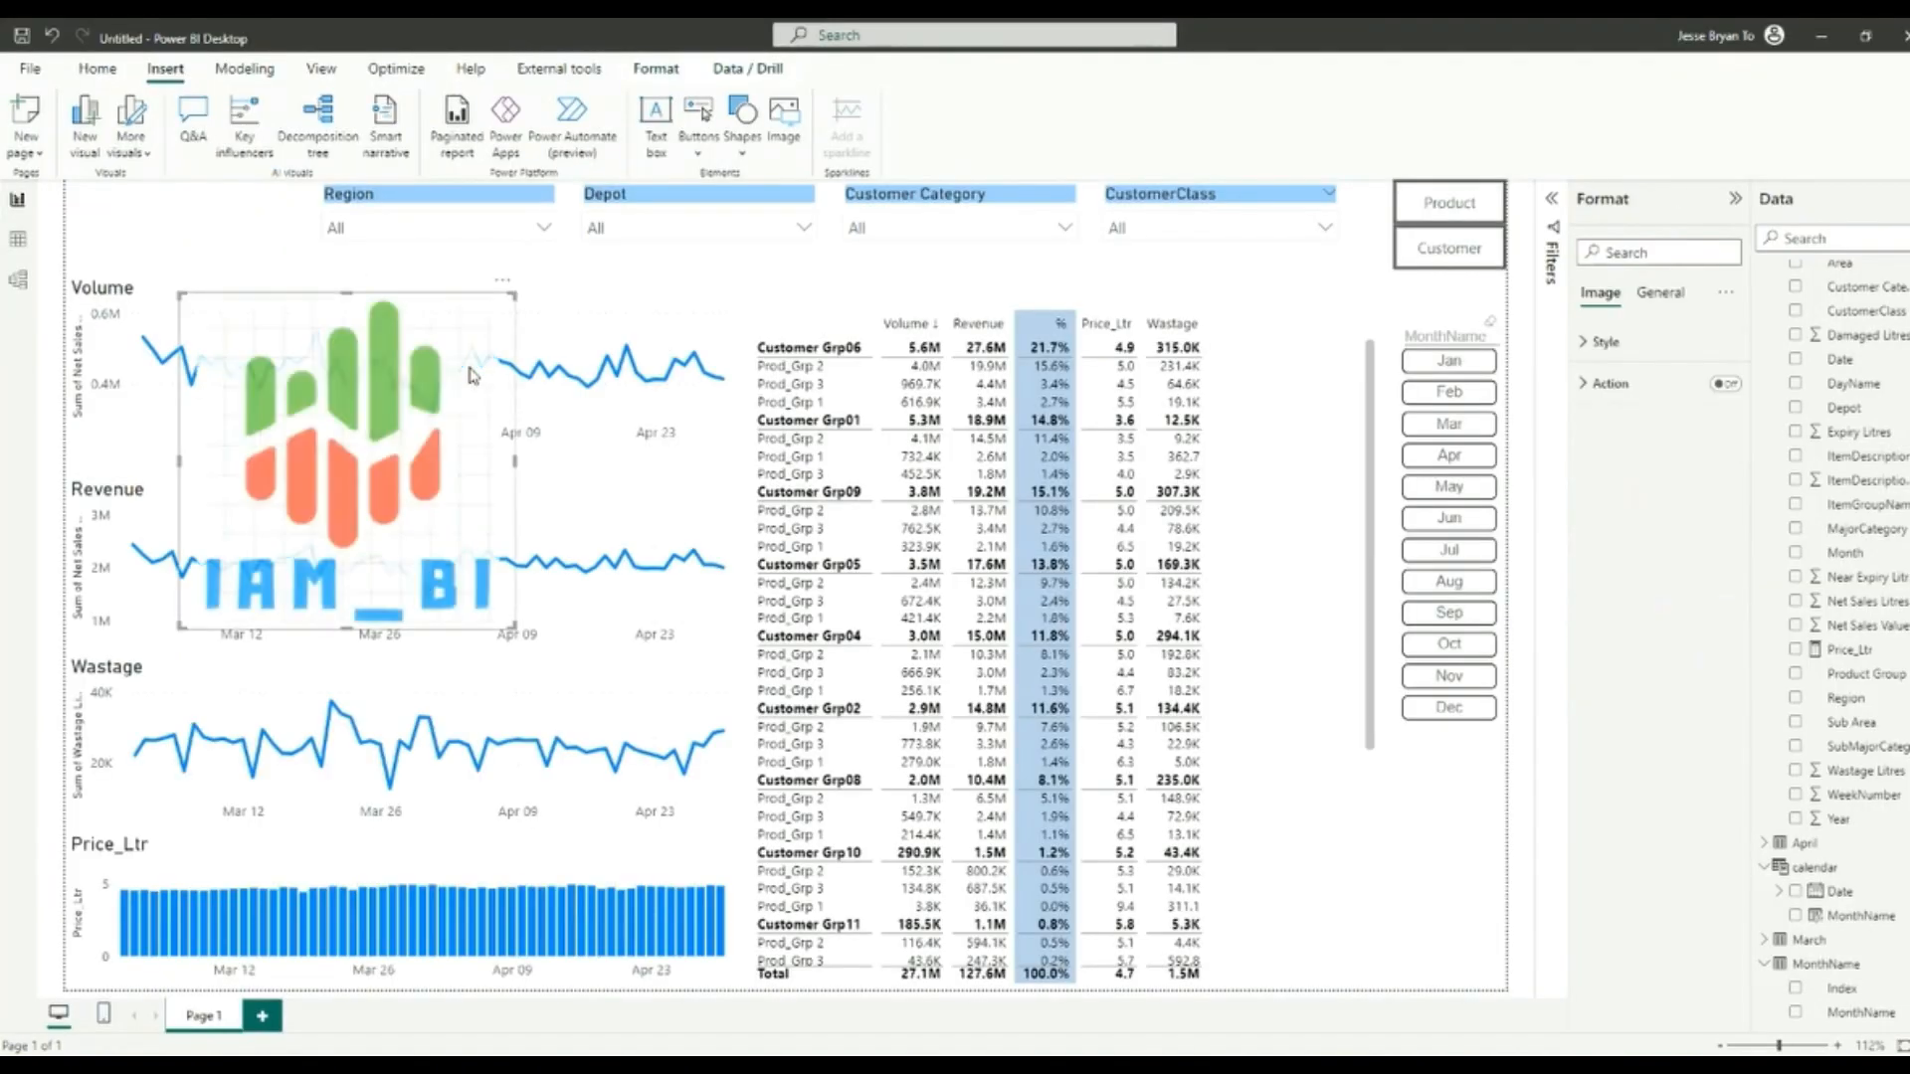
{"action": "left_click_drag", "start_coordinate": [309, 437], "coordinate": [163, 278]}
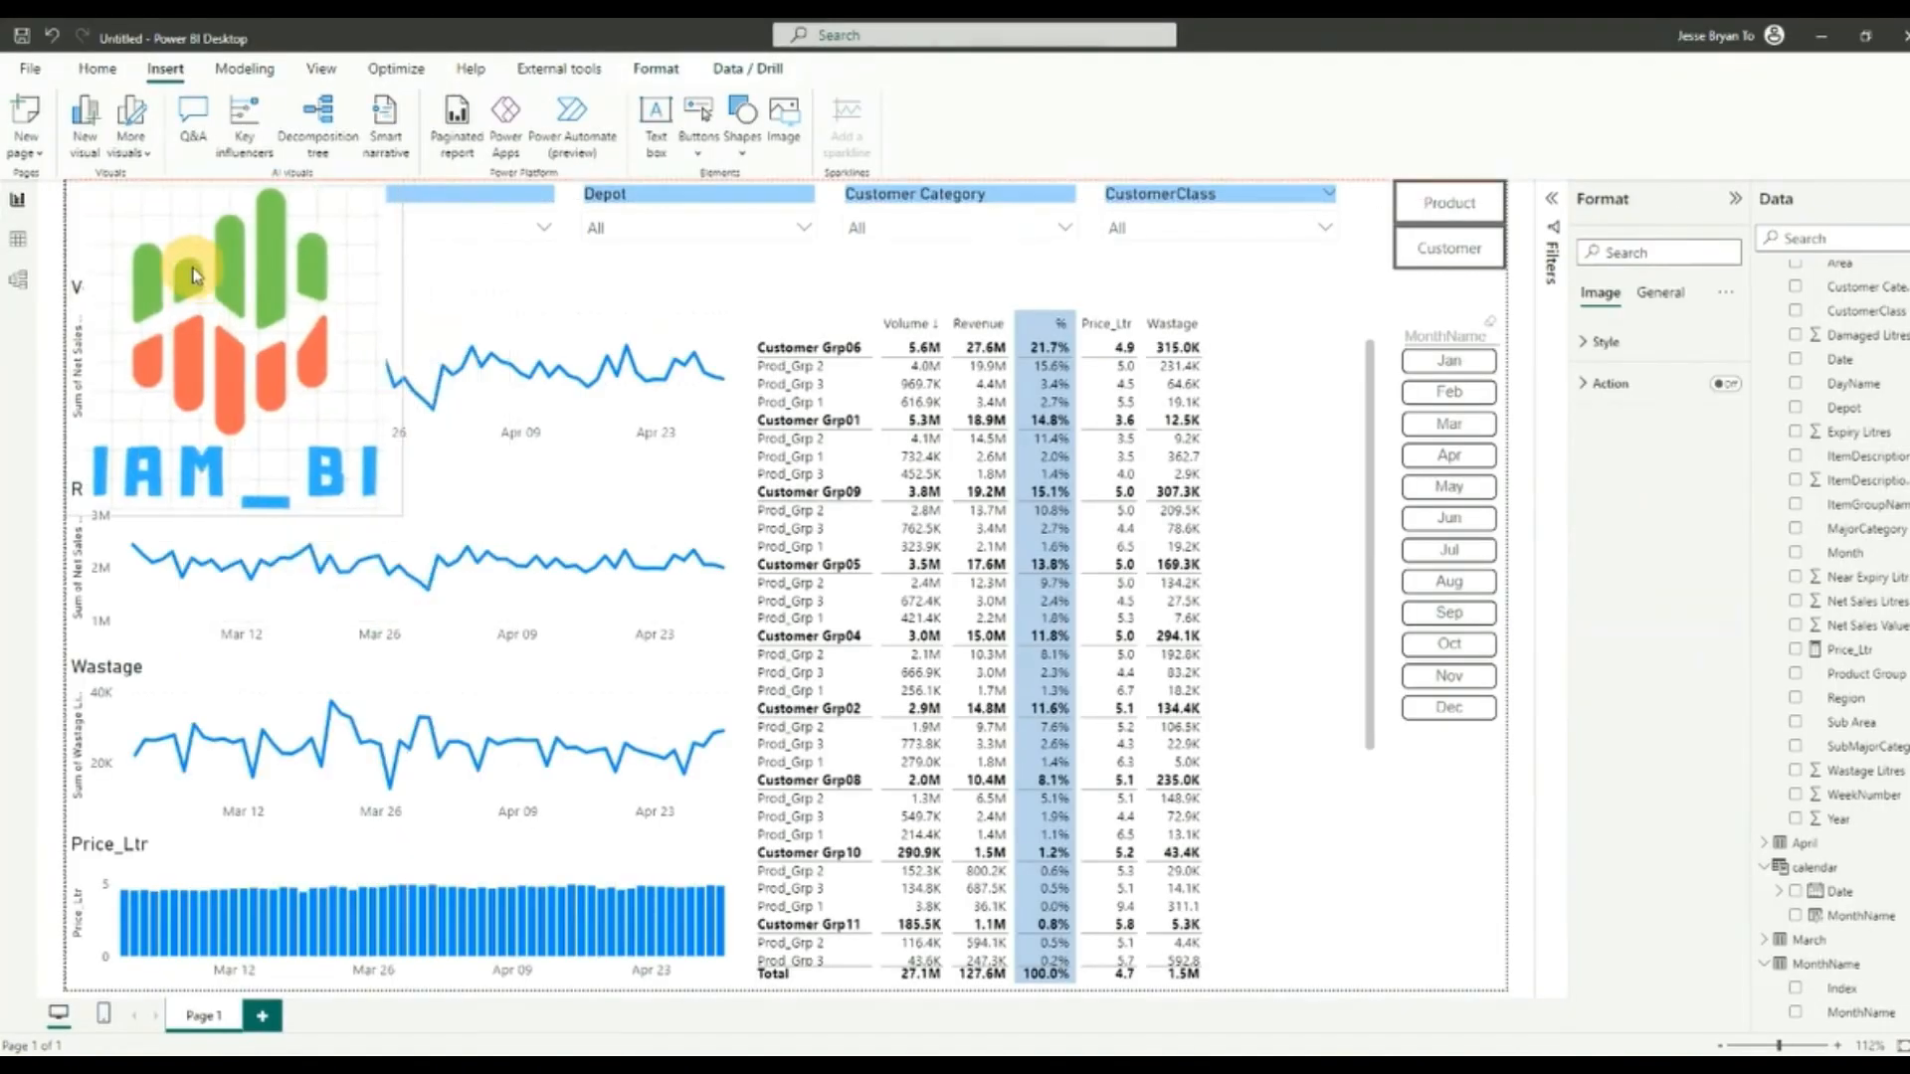
{"action": "left_click_drag", "start_coordinate": [398, 515], "coordinate": [169, 215]}
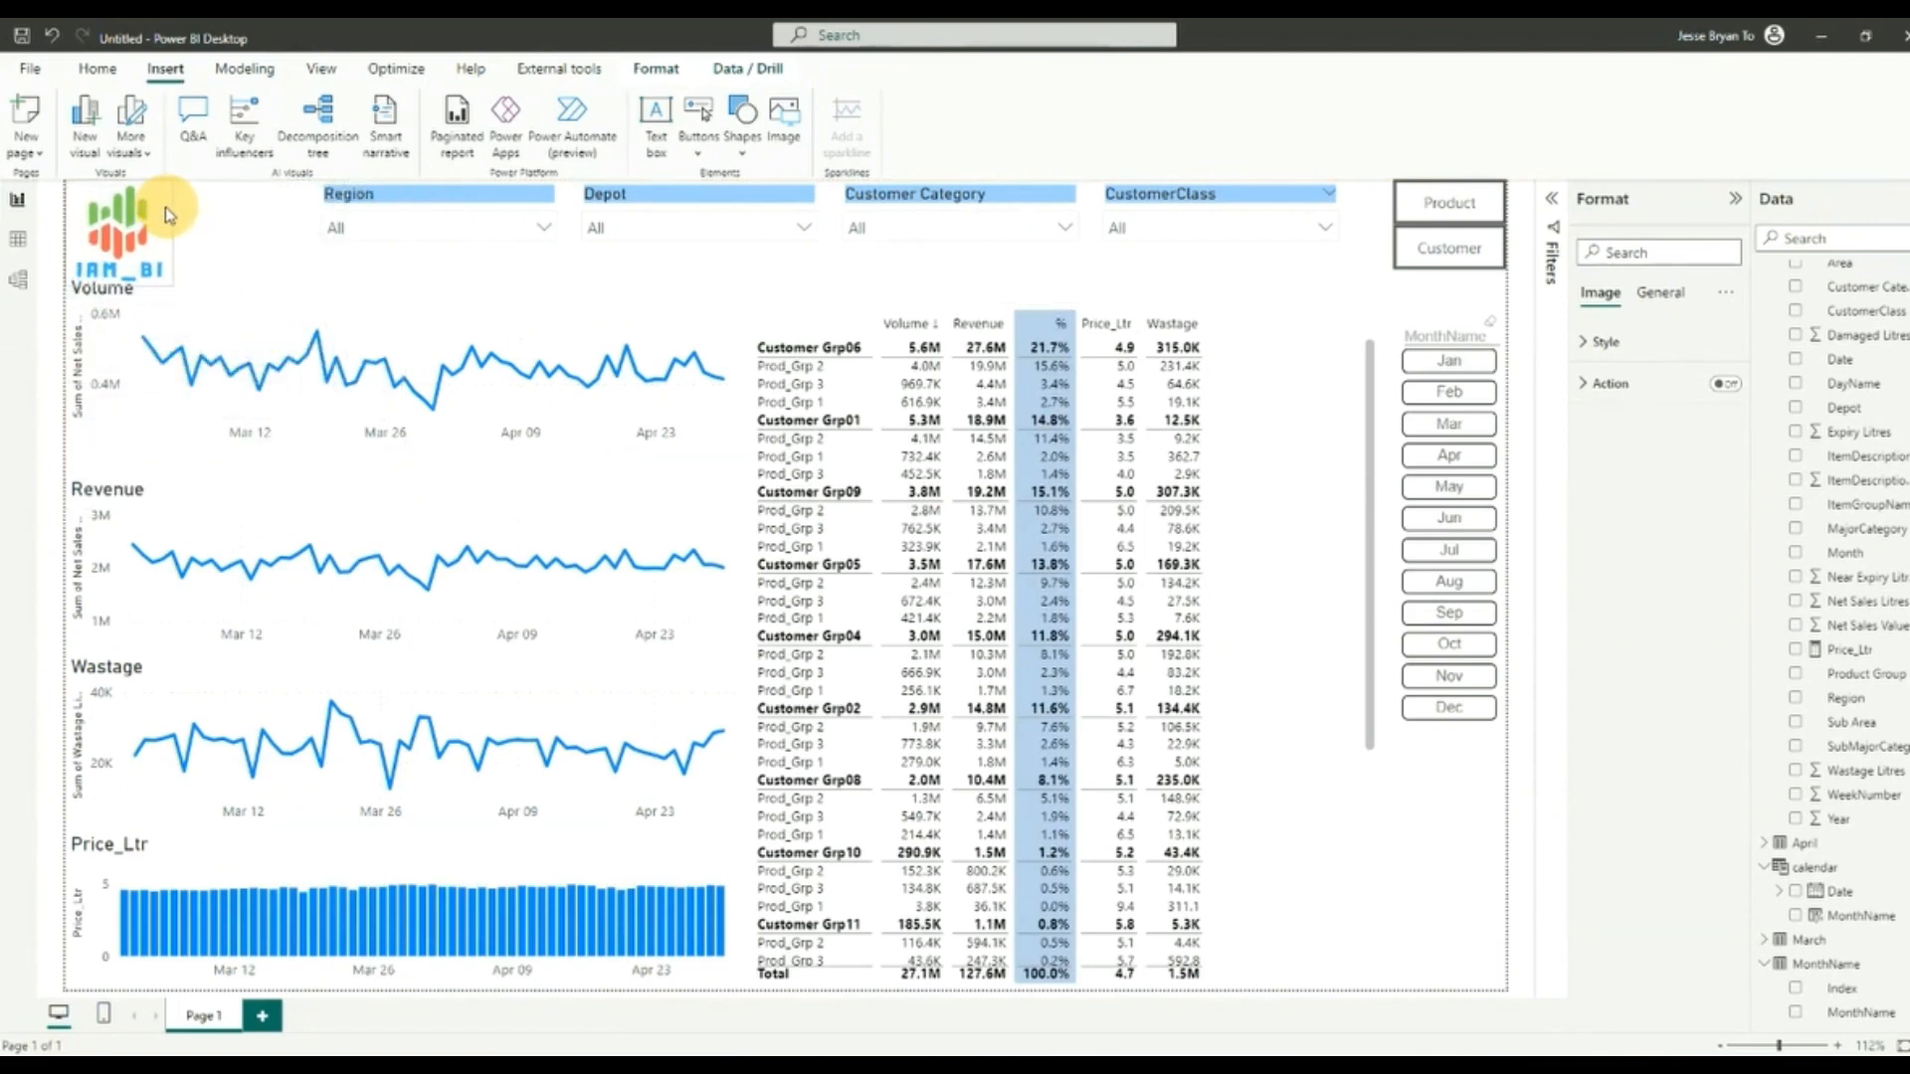
{"action": "left_click", "coordinate": [221, 221]}
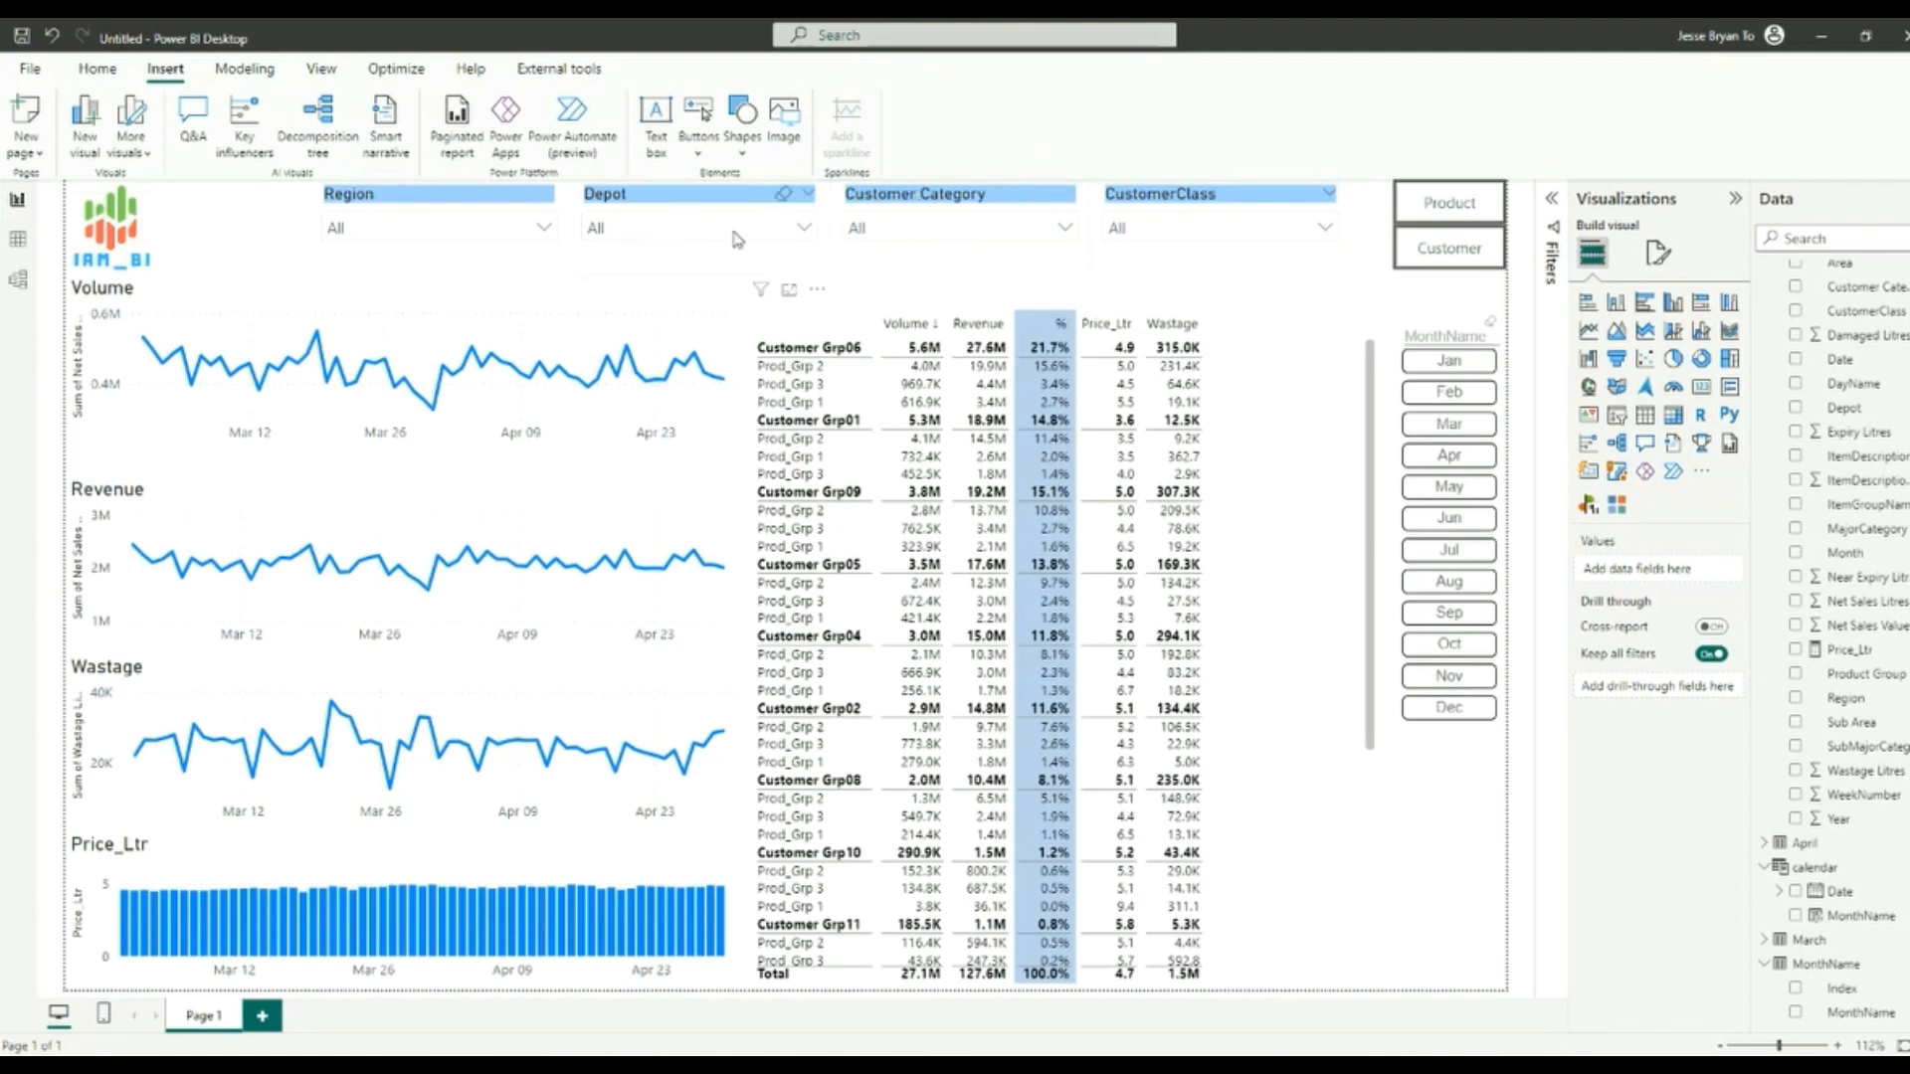
Step: Test the slicers by filtering the dashboard to Region A, month Mar and Depot 01
{"action": "left_click", "coordinate": [457, 227]}
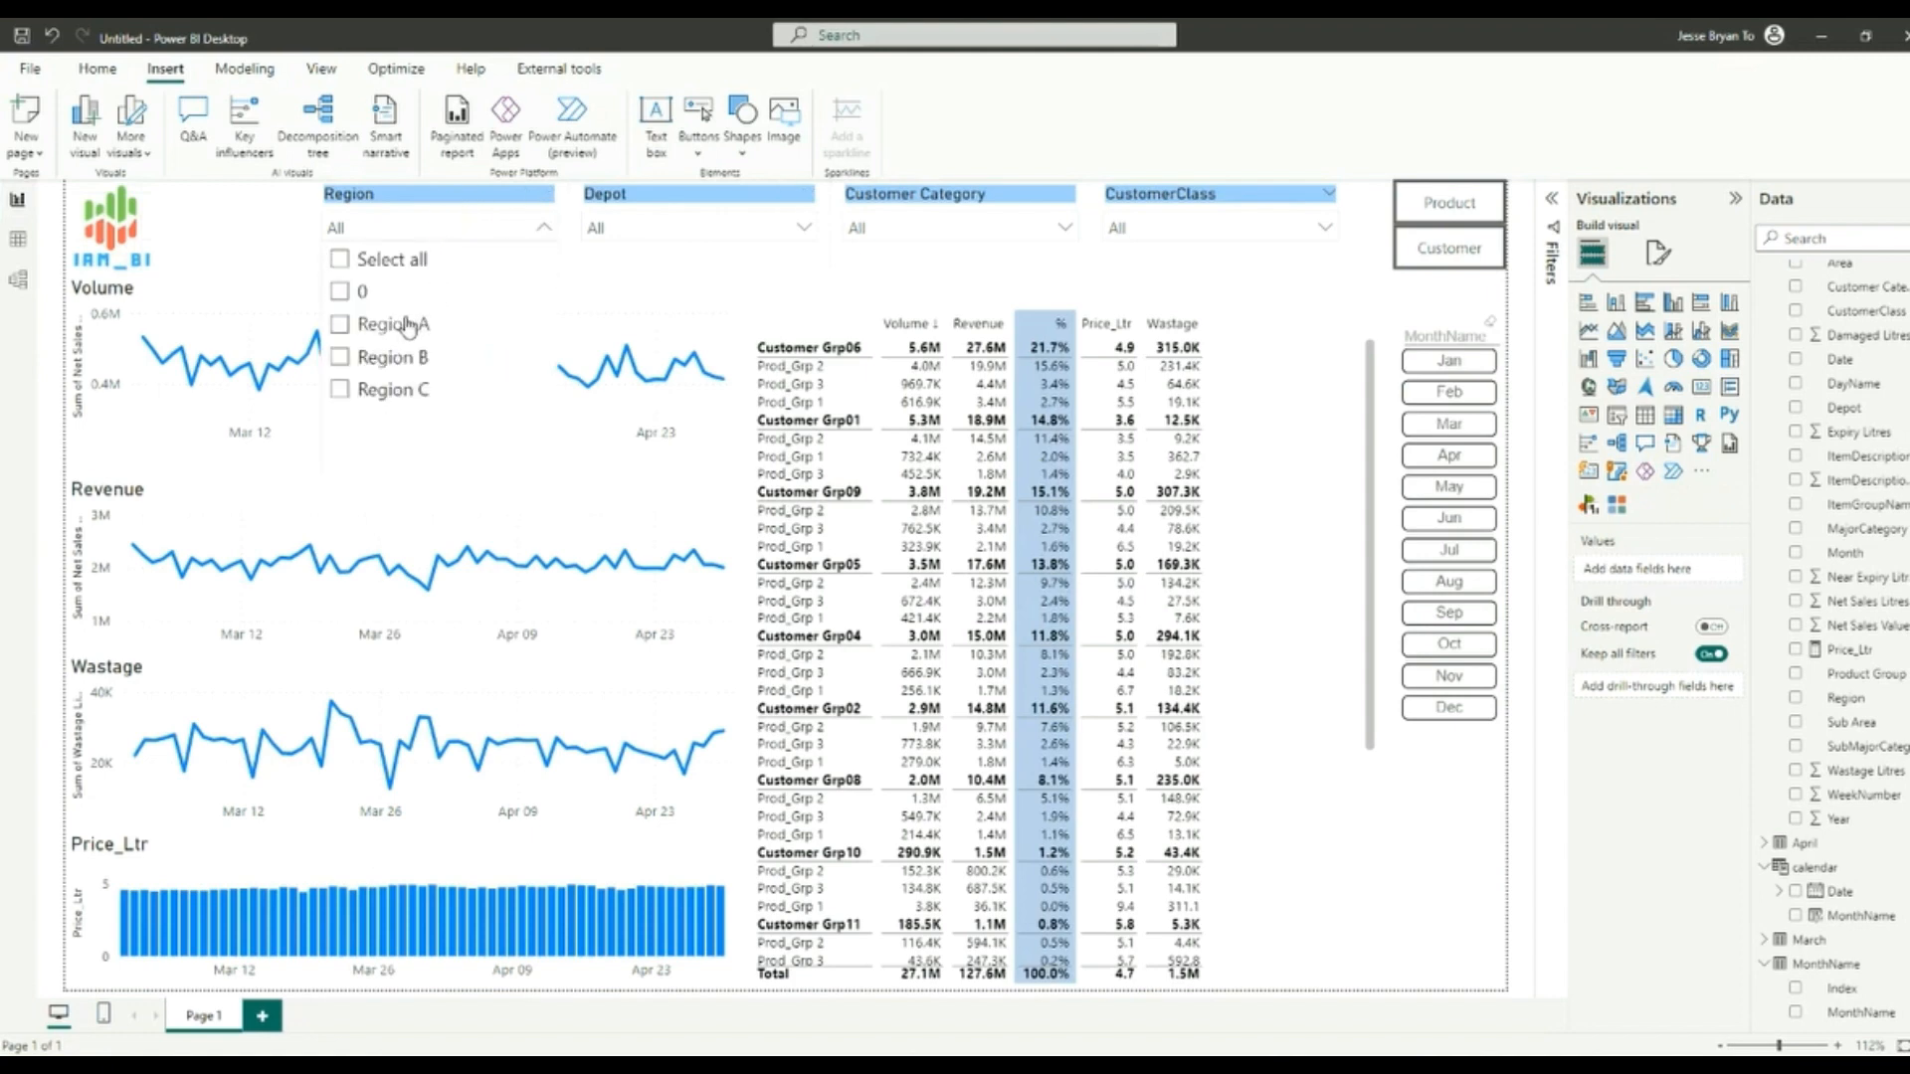
{"action": "left_click", "coordinate": [408, 324]}
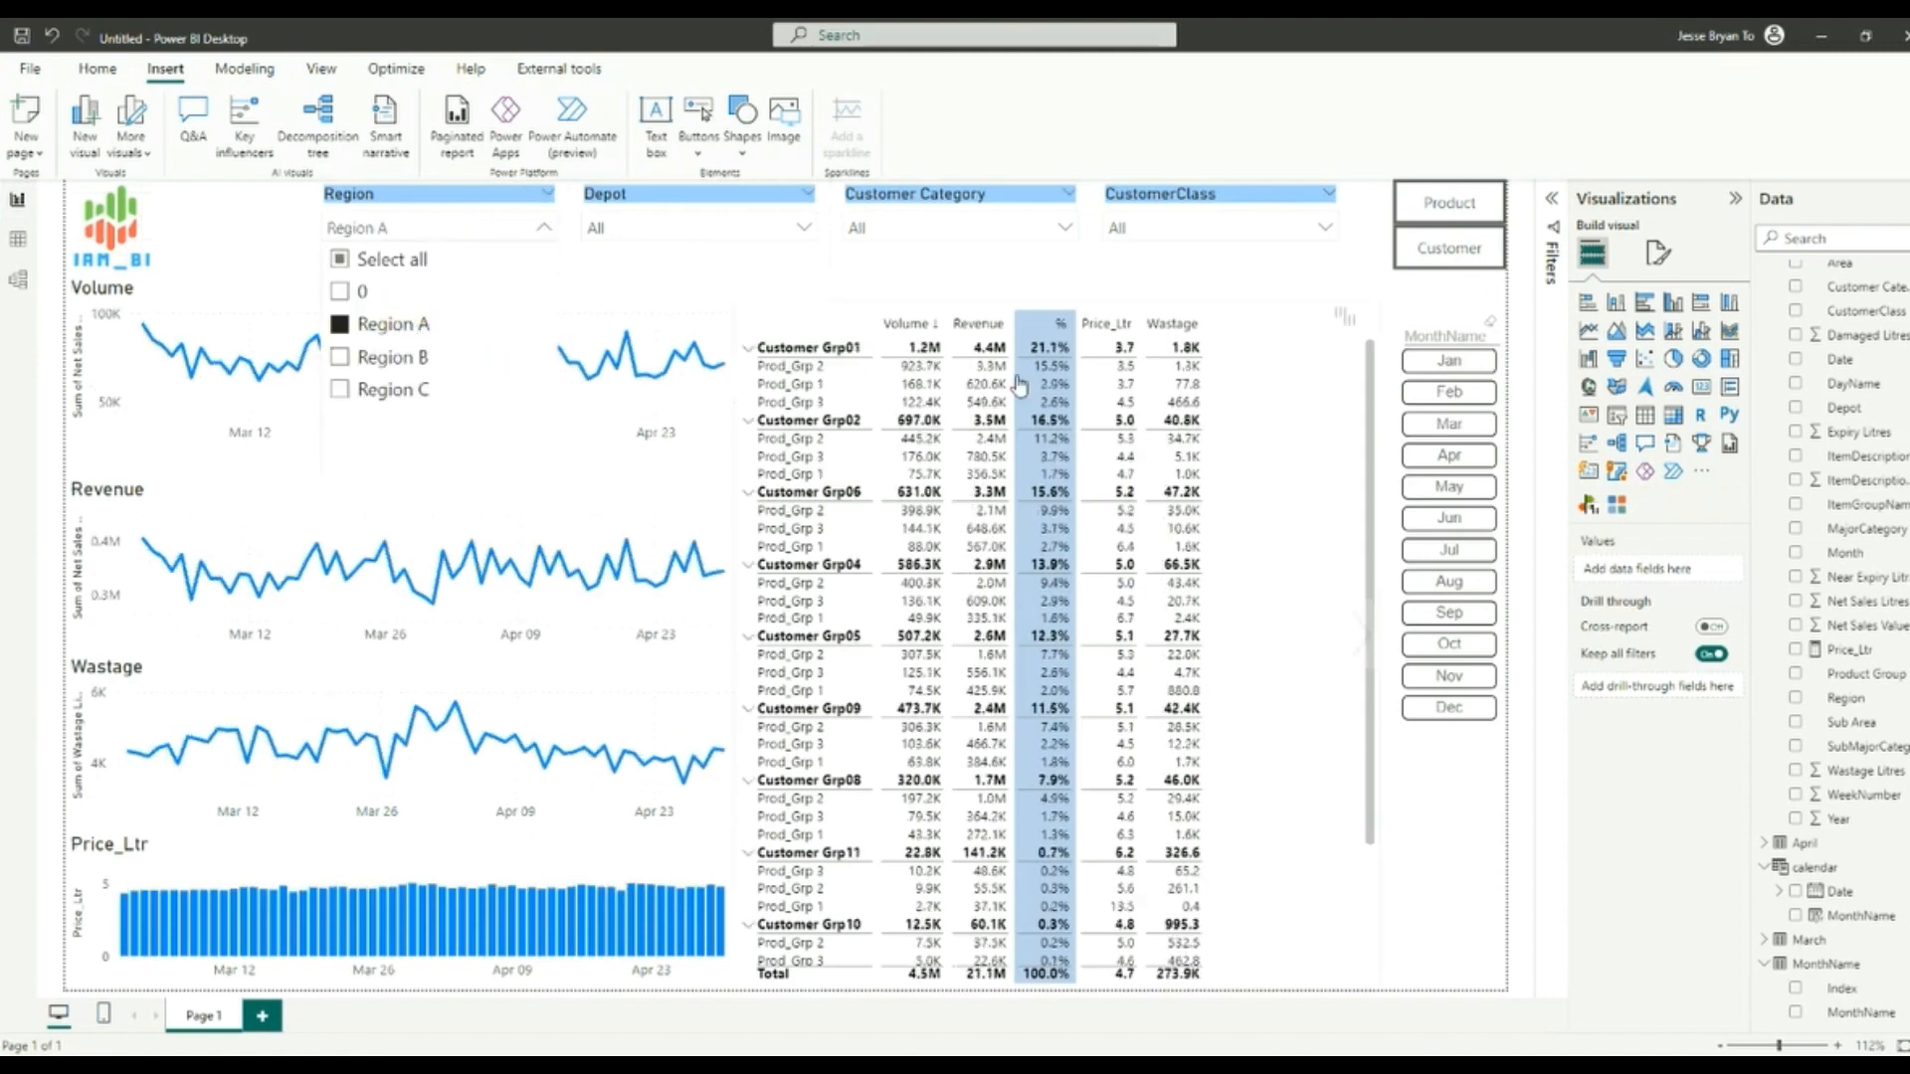
{"action": "left_click", "coordinate": [1451, 430]}
{"action": "left_click", "coordinate": [1452, 426]}
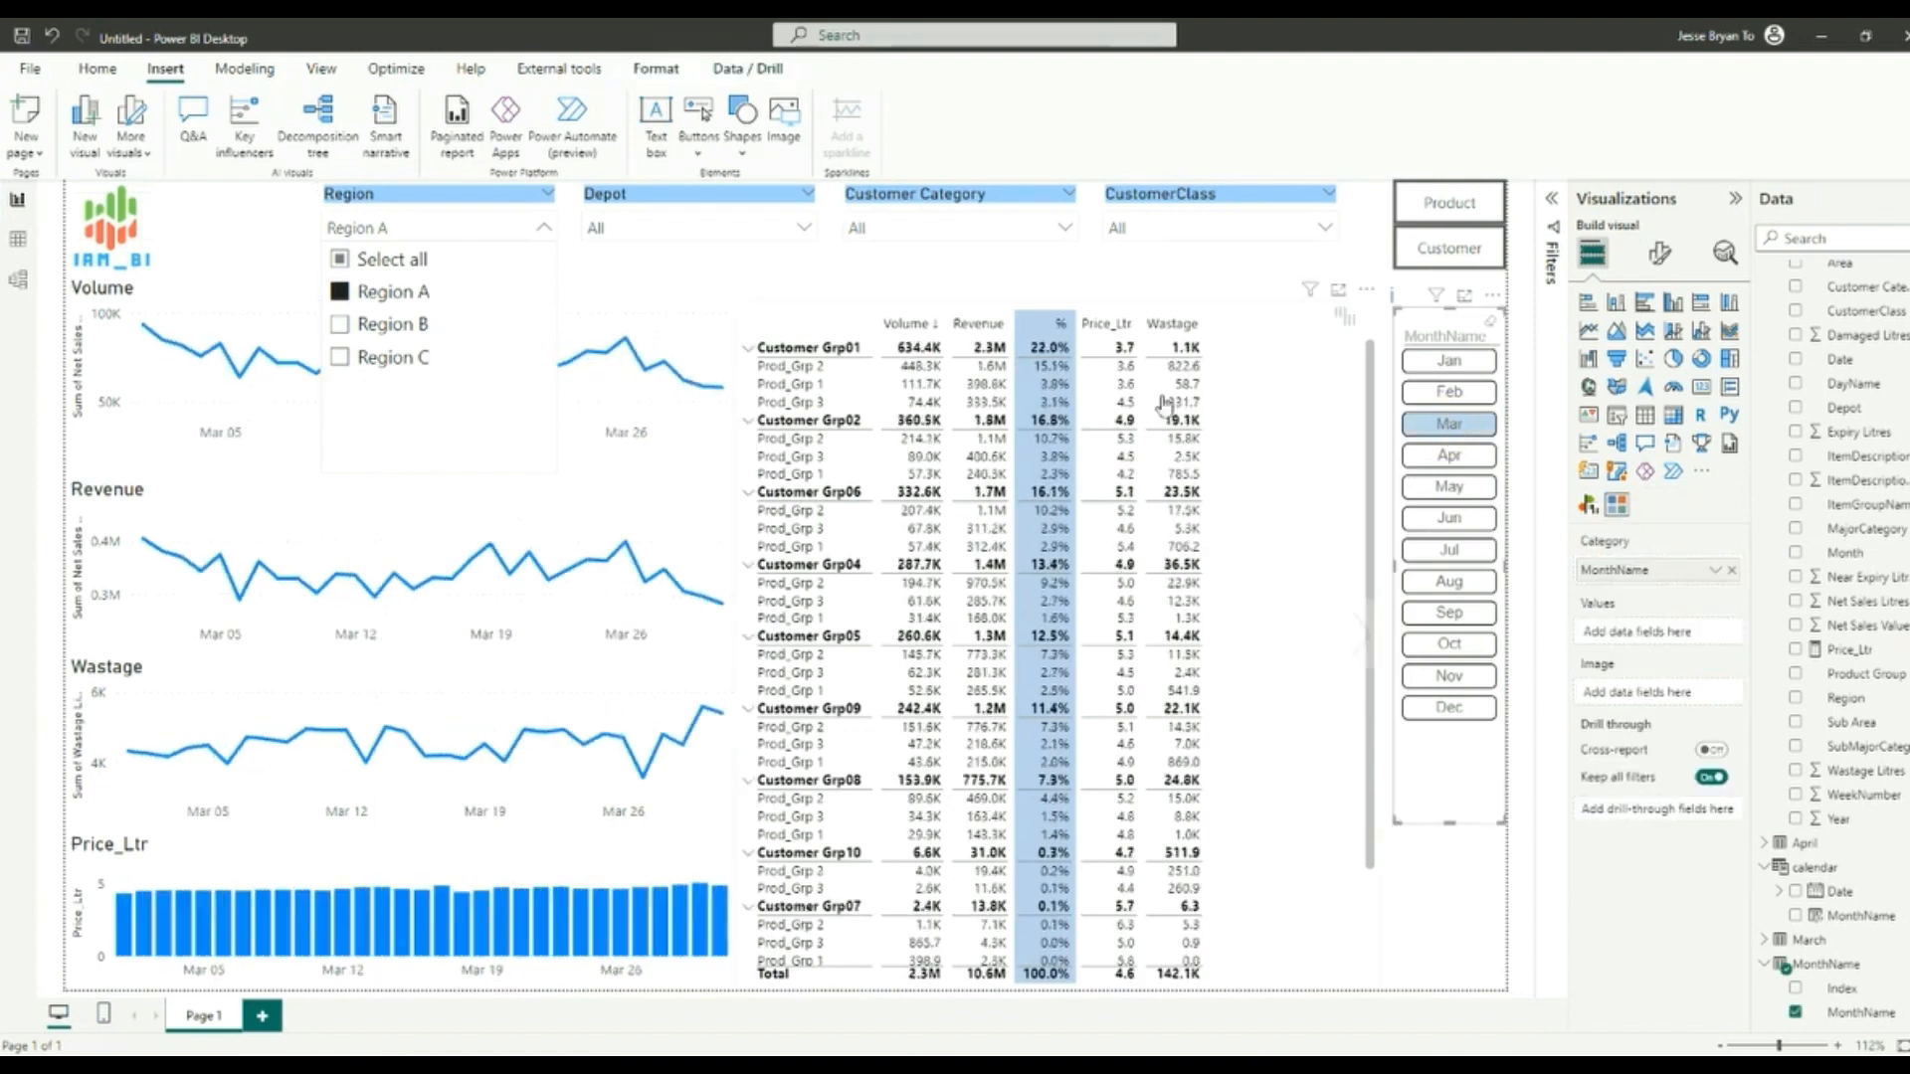
{"action": "left_click", "coordinate": [880, 348]}
{"action": "left_click", "coordinate": [881, 348]}
{"action": "left_click", "coordinate": [776, 231]}
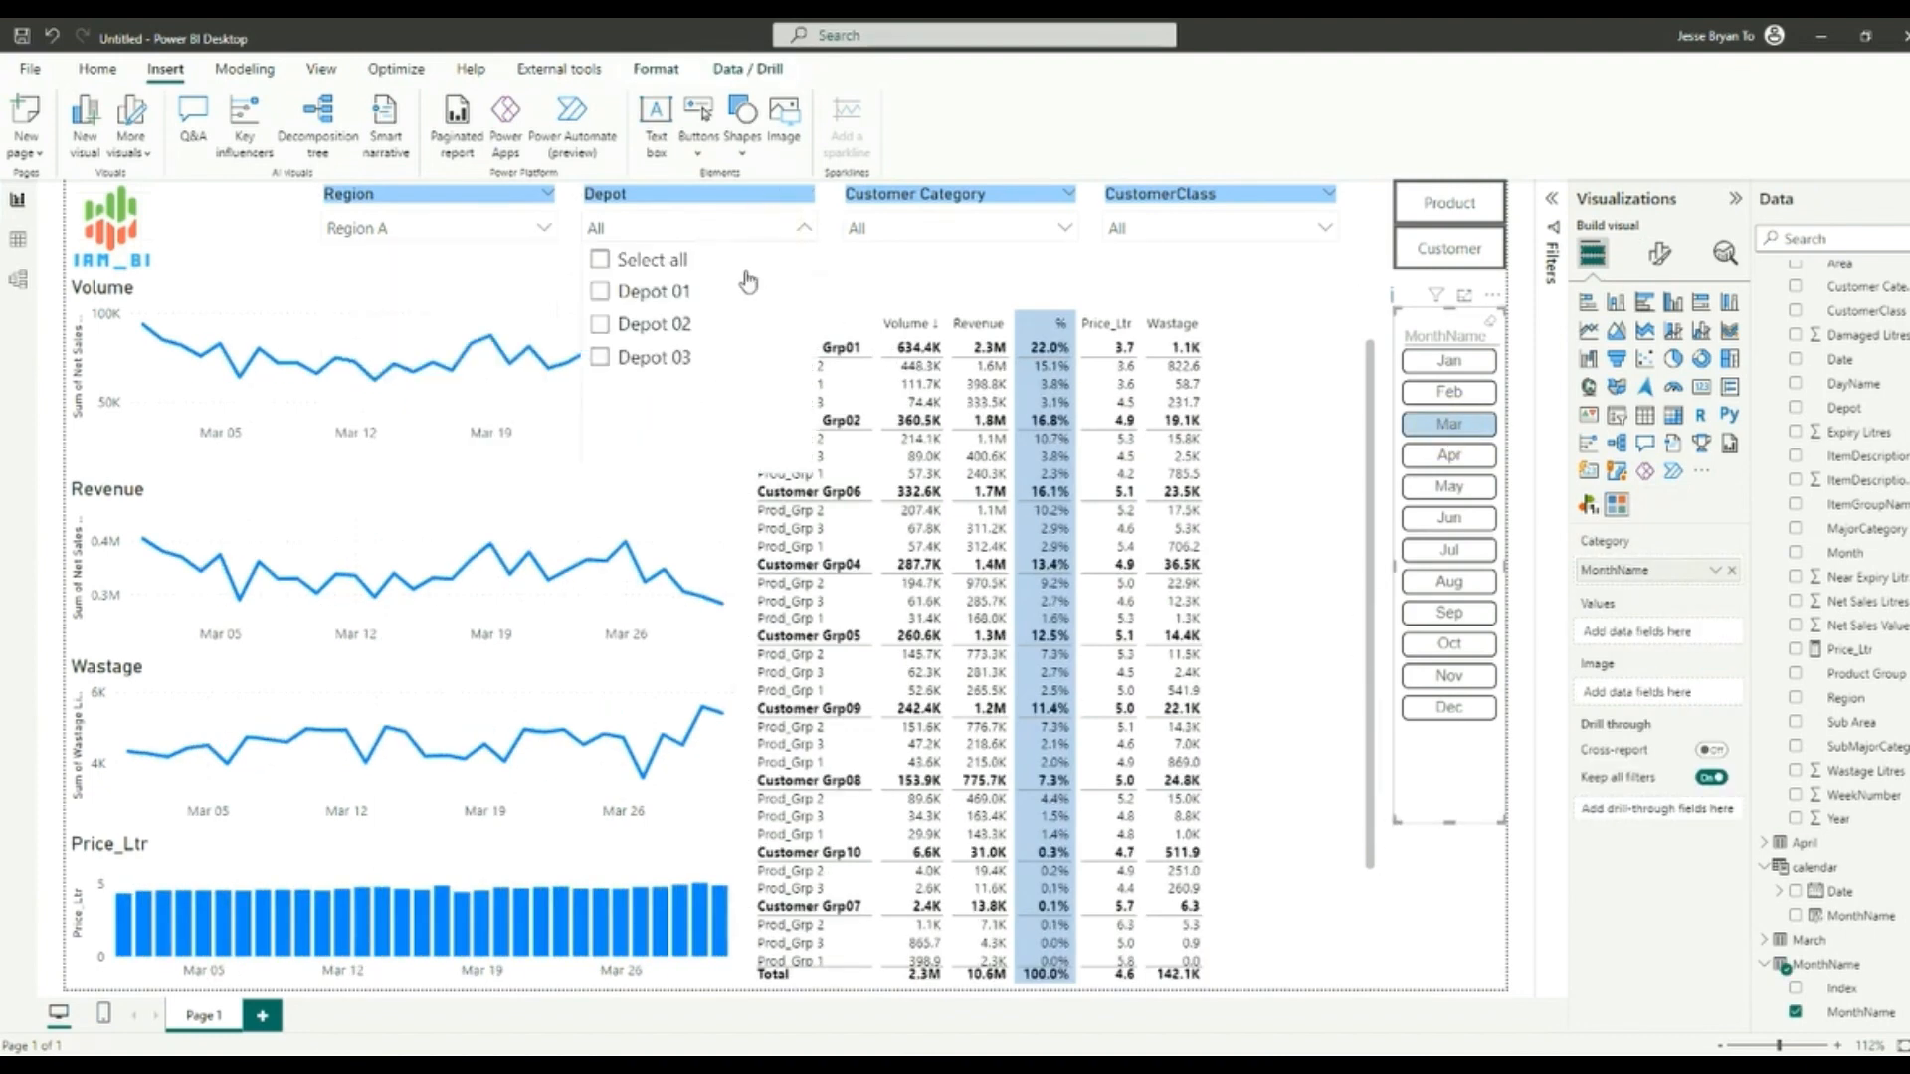
{"action": "left_click", "coordinate": [690, 293]}
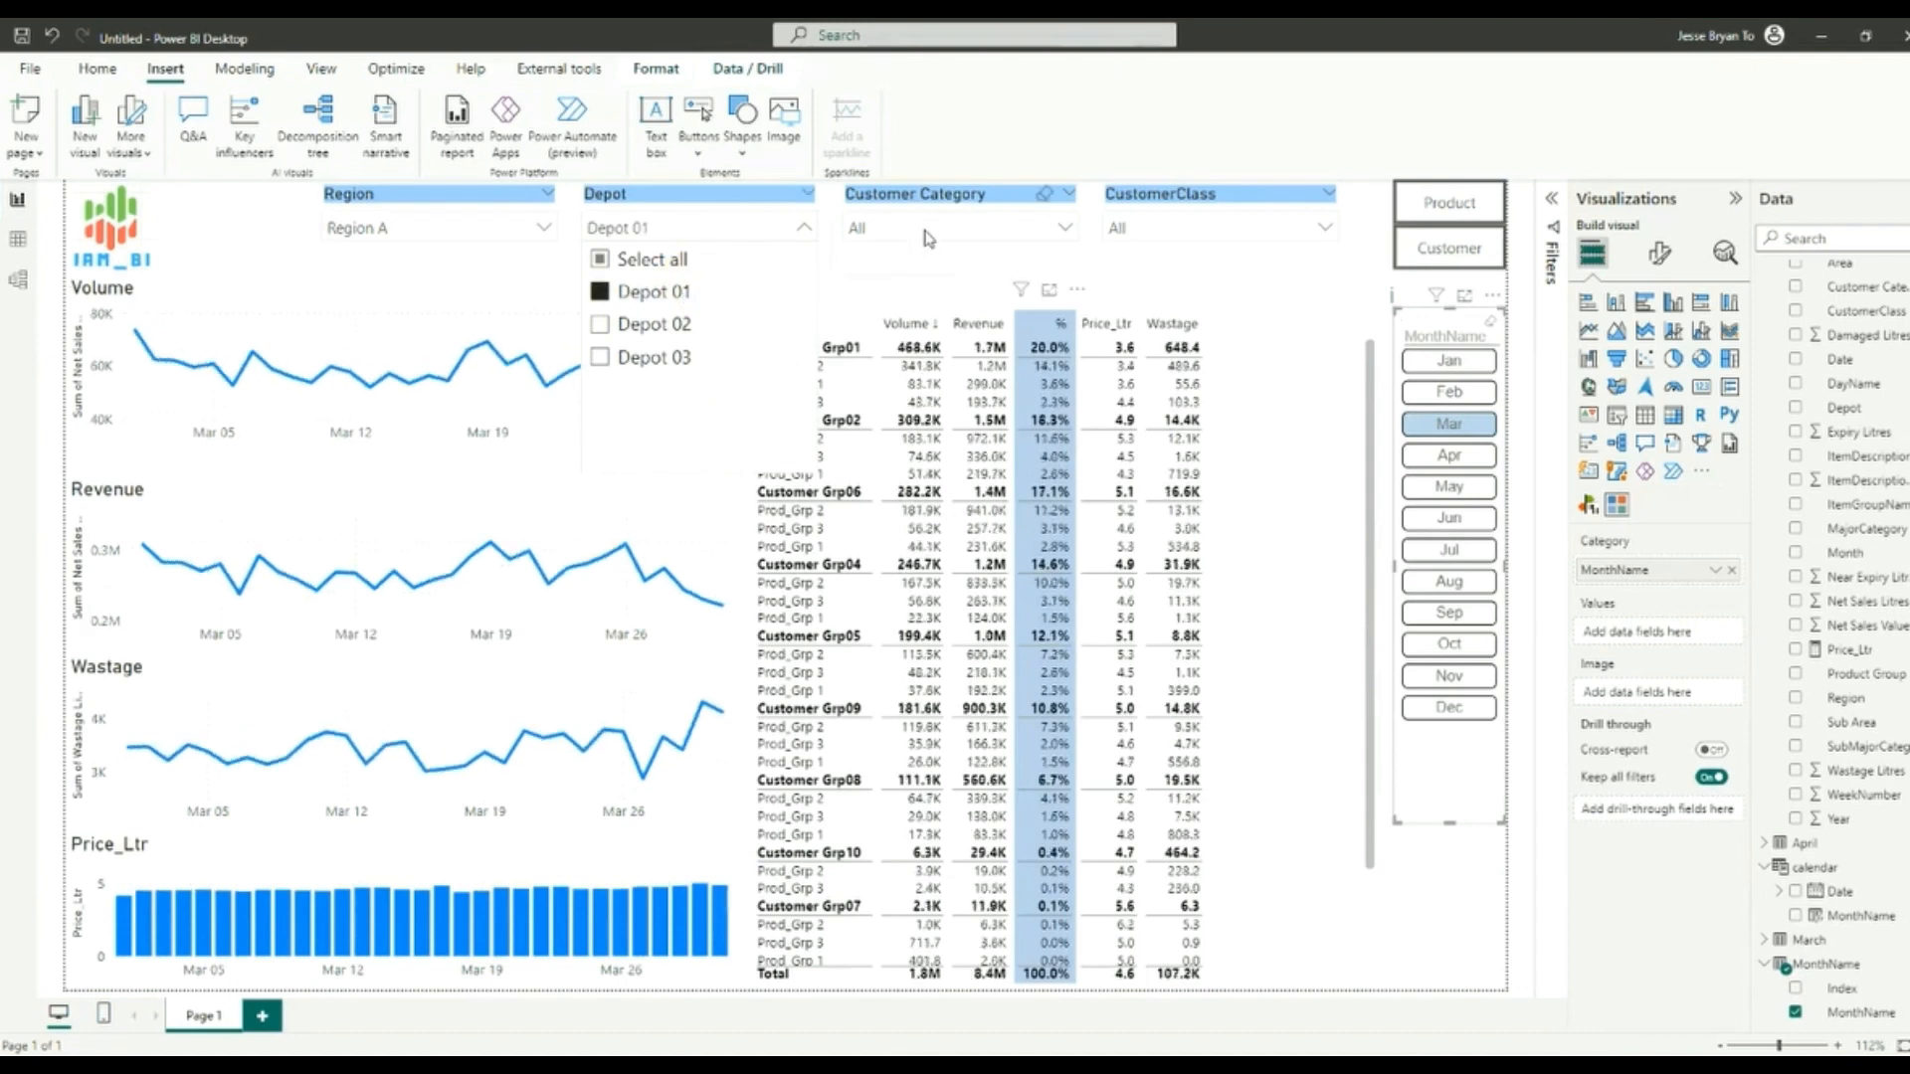
Step: Filter the dashboard to Customer Grp01 in the Customer Category slicer and switch the table to the Product view
{"action": "left_click", "coordinate": [1003, 237]}
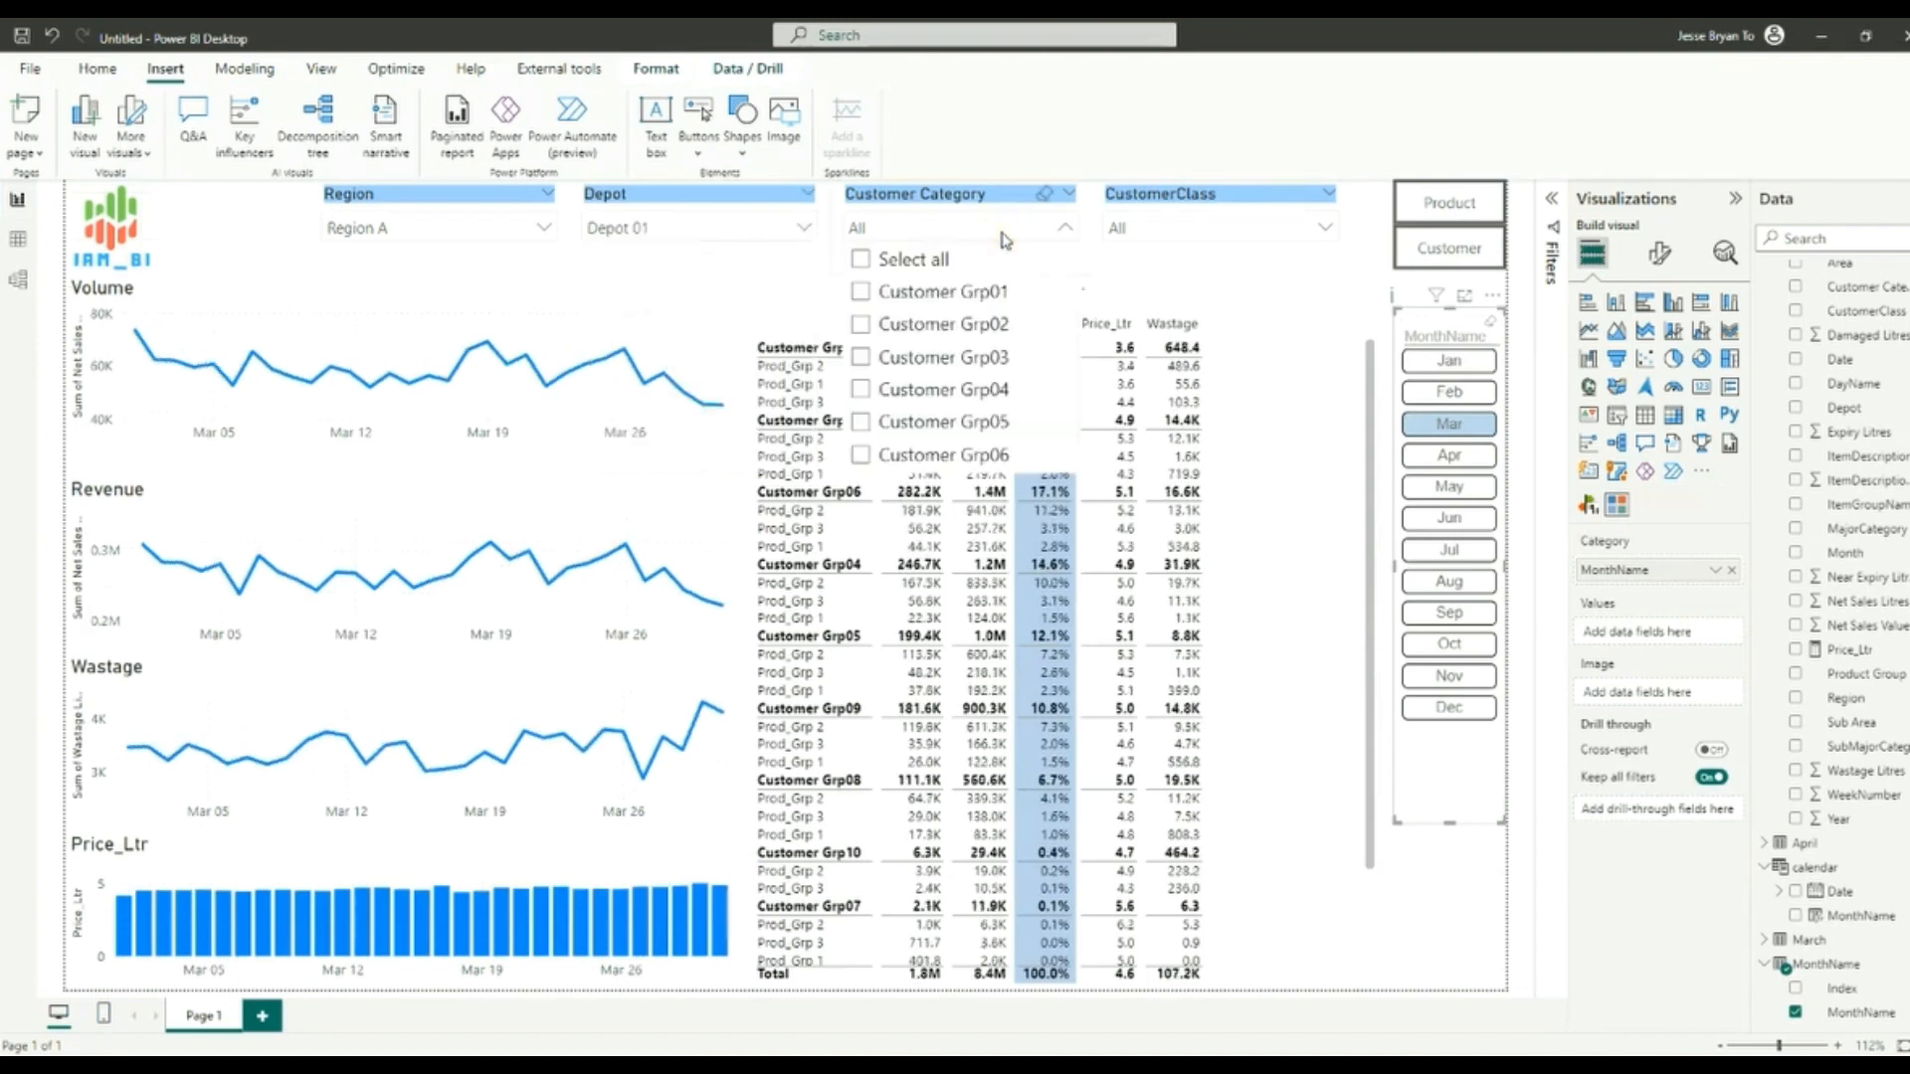
{"action": "left_click", "coordinate": [930, 291]}
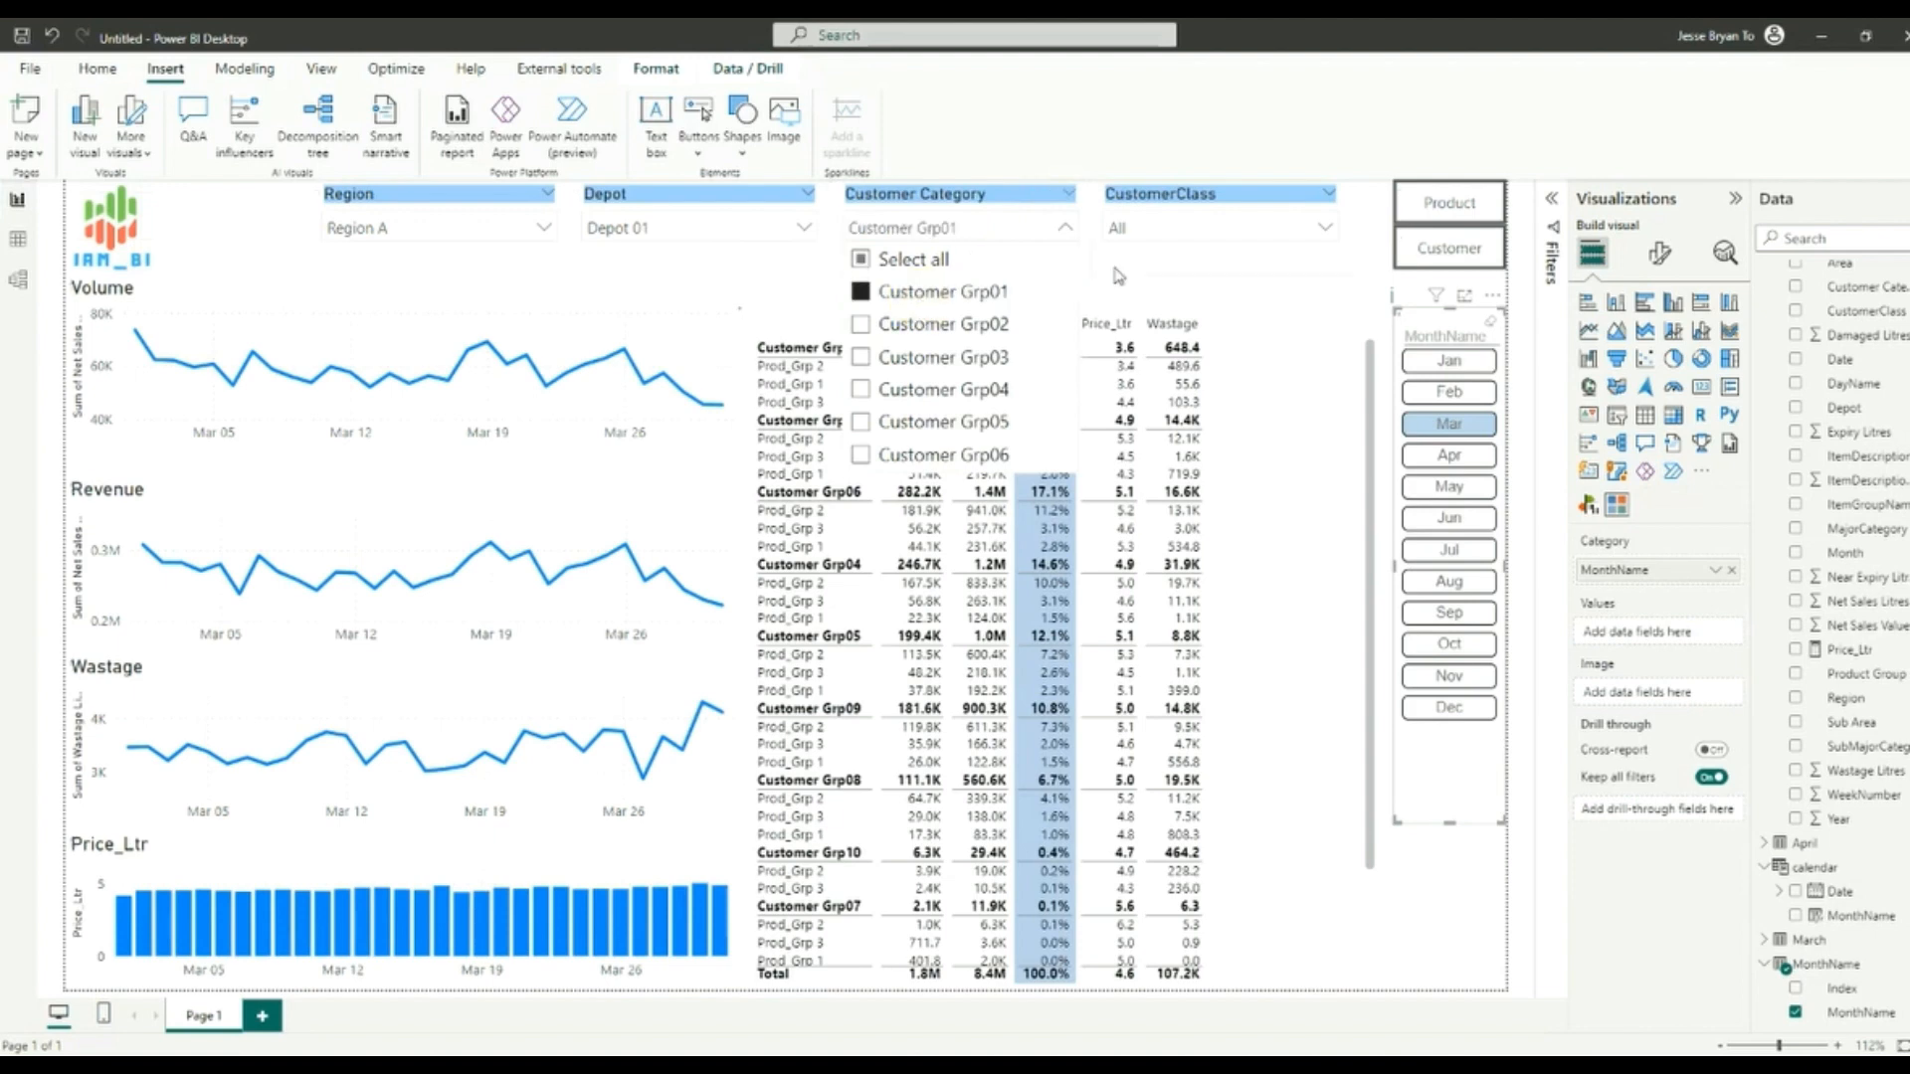
{"action": "left_click", "coordinate": [1455, 199], "text": "ctrl"}
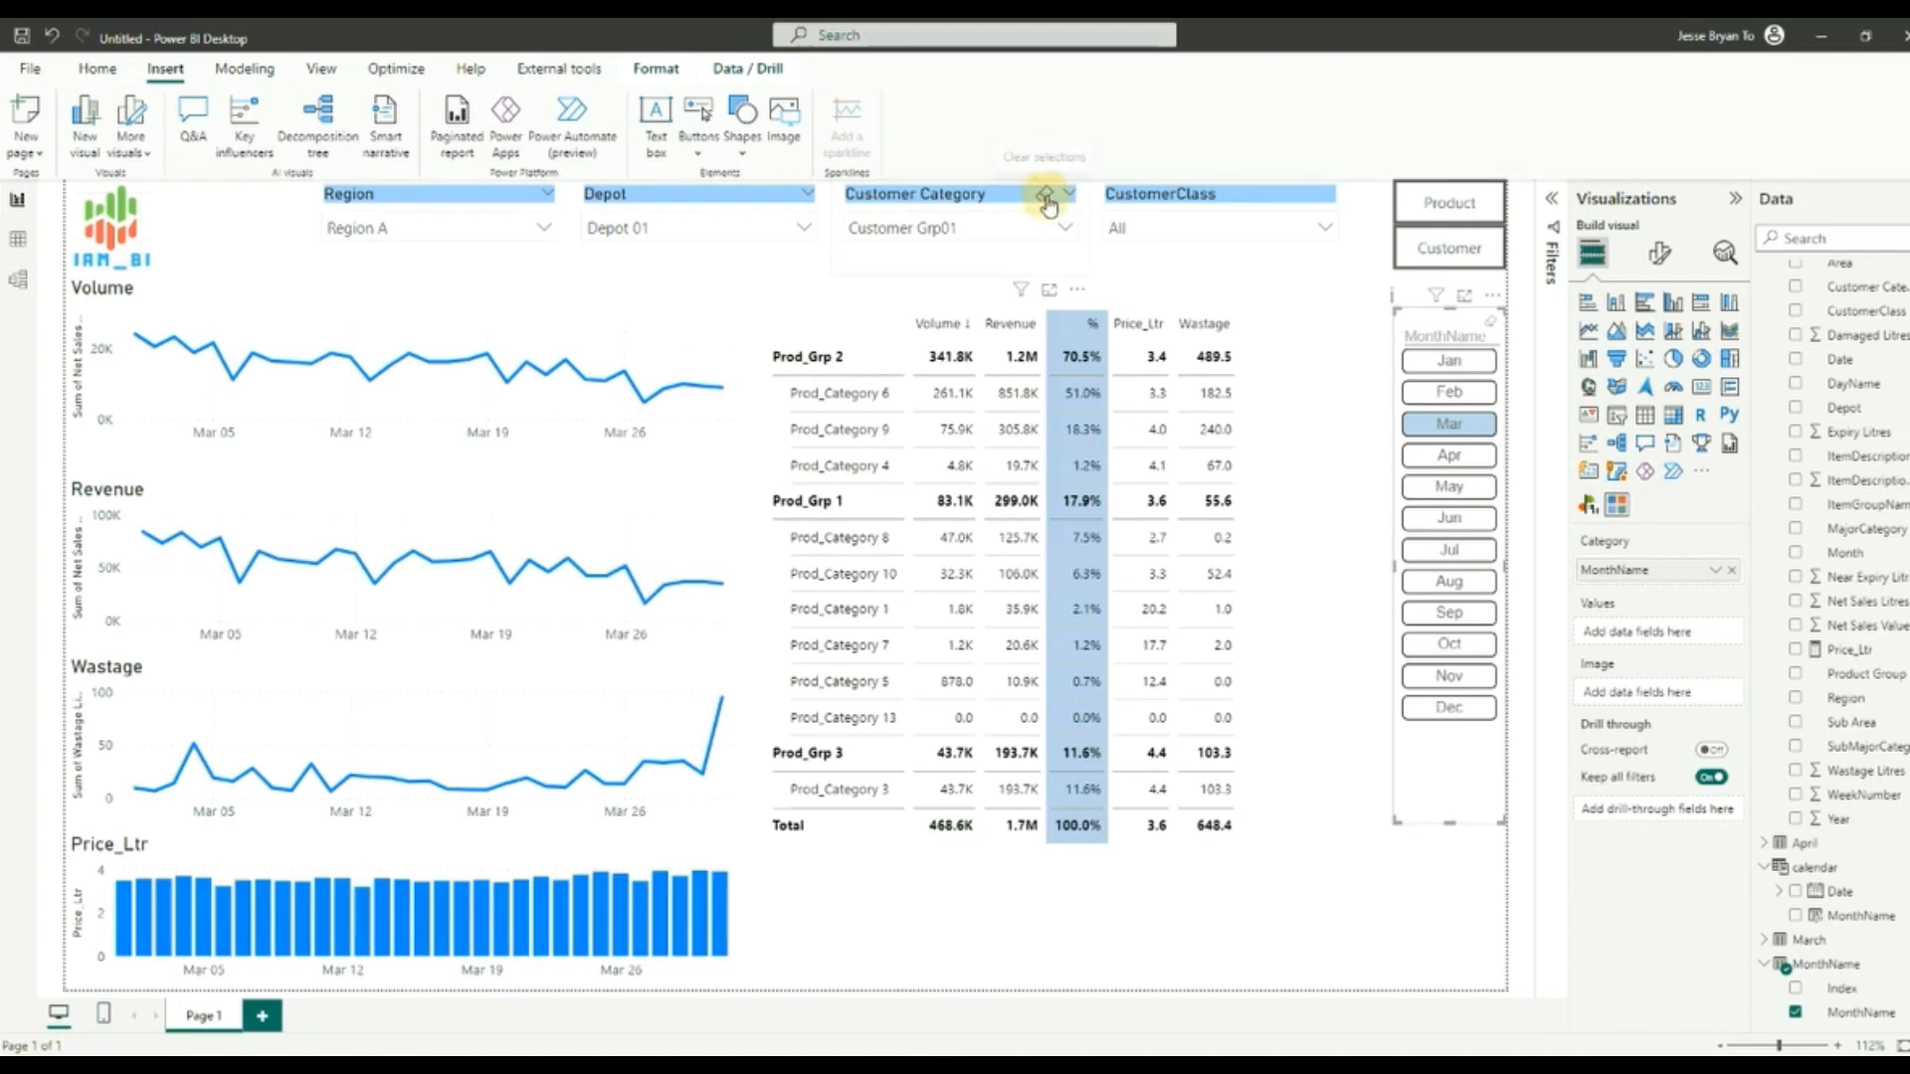
Step: Clear the Customer Category, Depot and Region slicer selections, leaving the month filter on Mar, and deselect all visuals
{"action": "left_click", "coordinate": [1045, 194]}
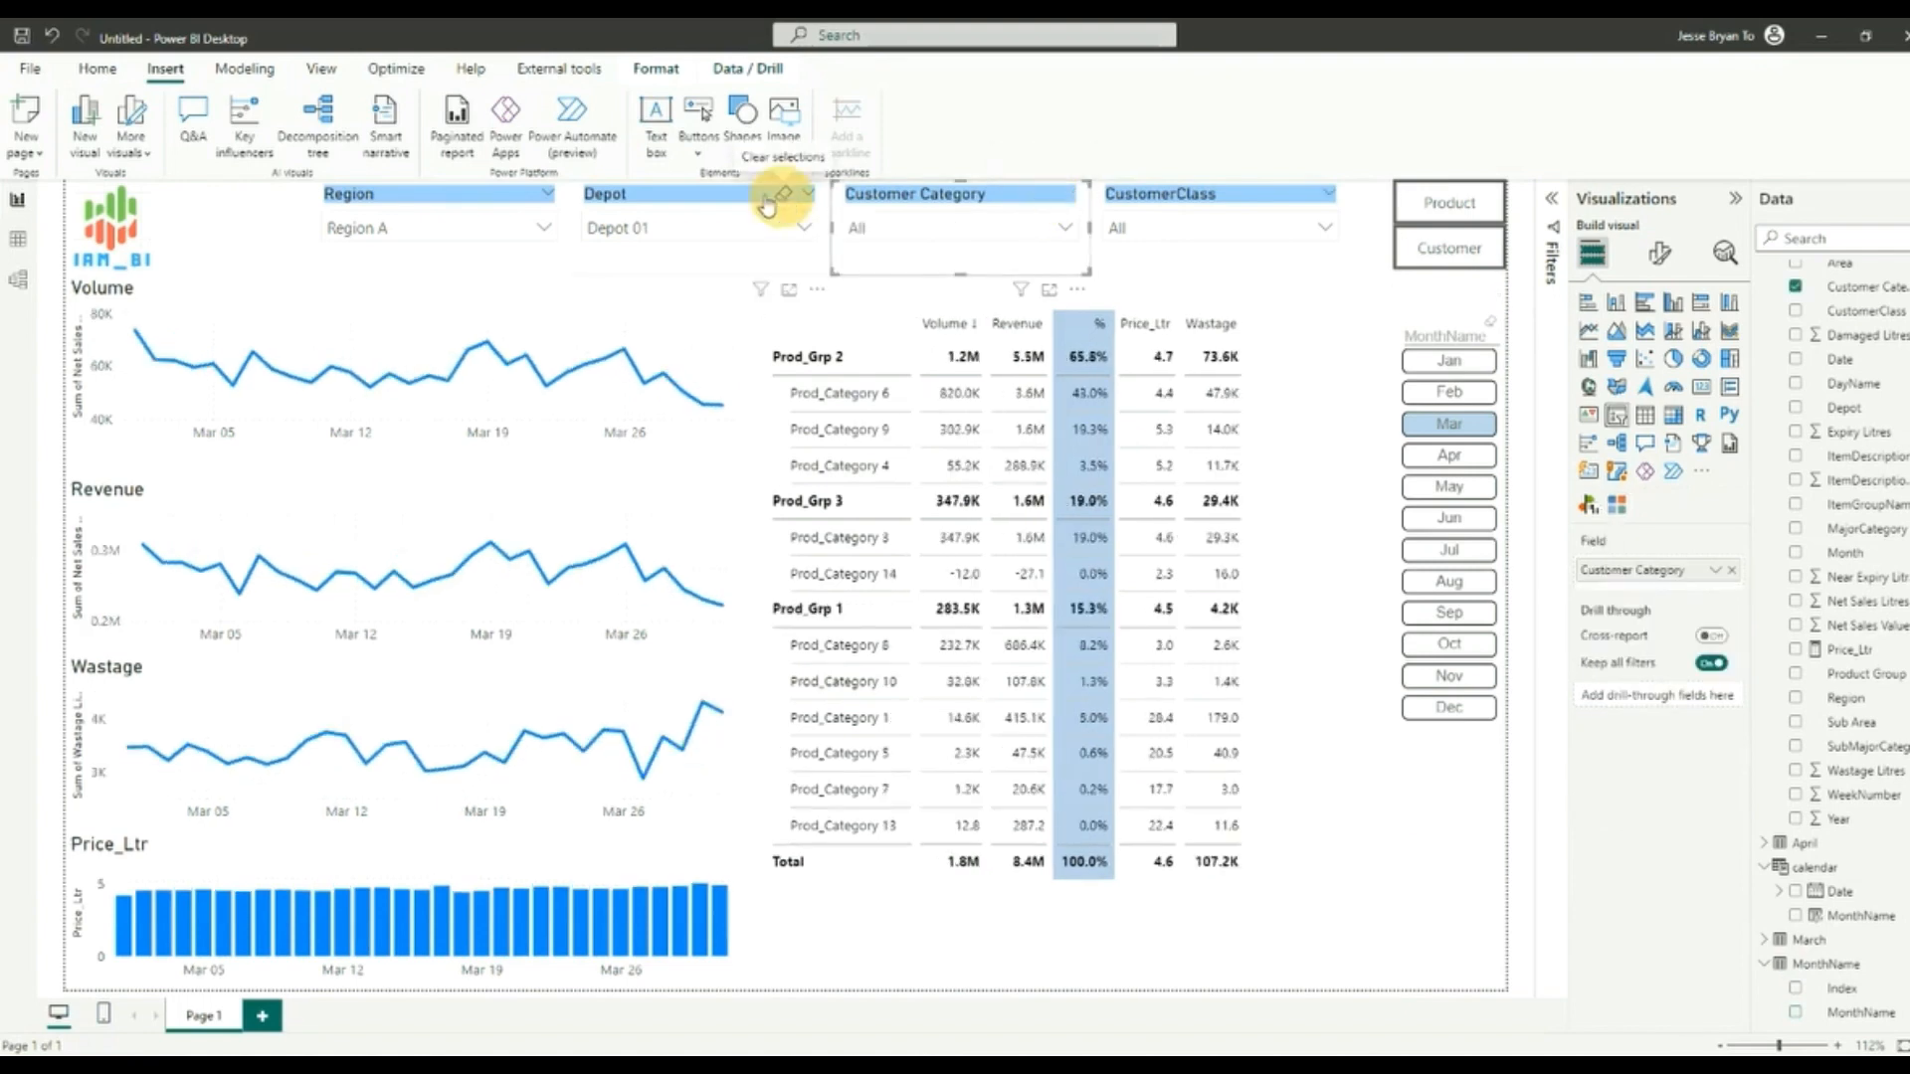
{"action": "left_click", "coordinate": [784, 194]}
{"action": "left_click", "coordinate": [522, 195]}
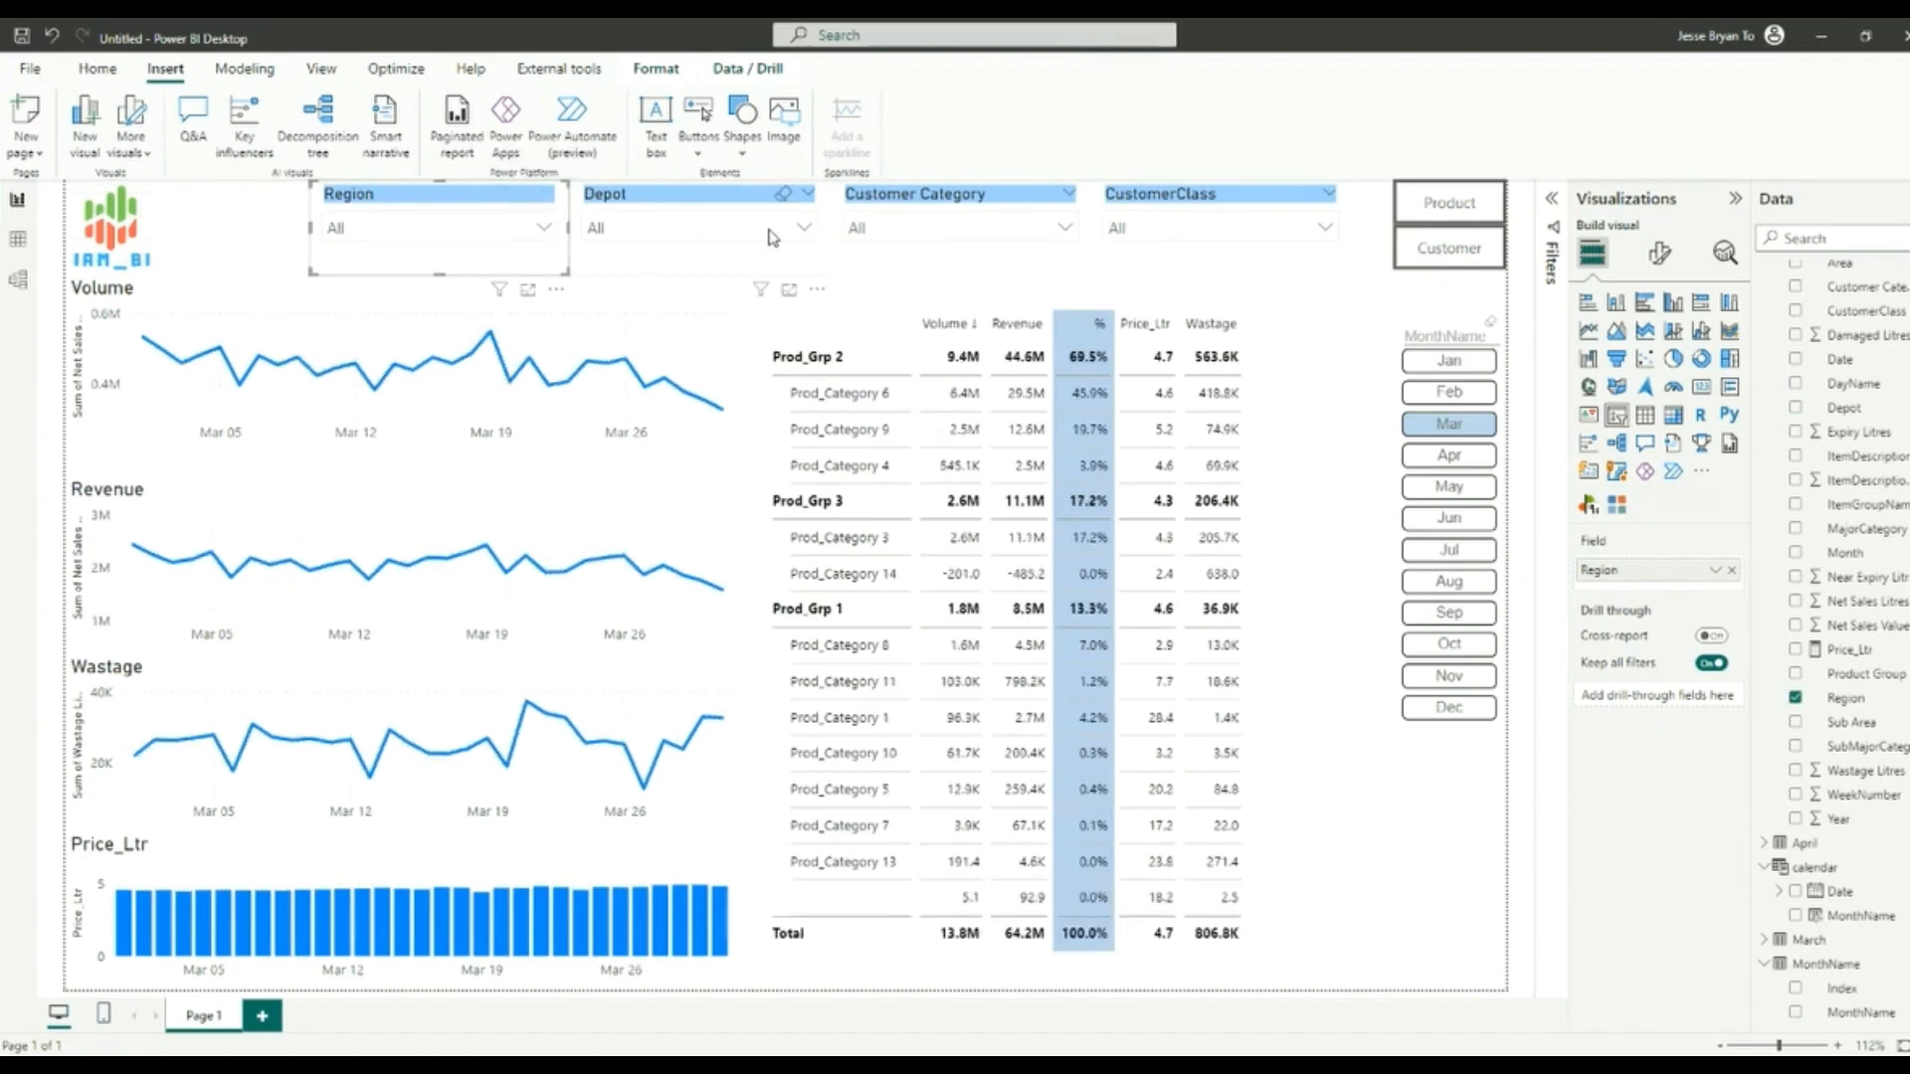
{"action": "left_click", "coordinate": [771, 266]}
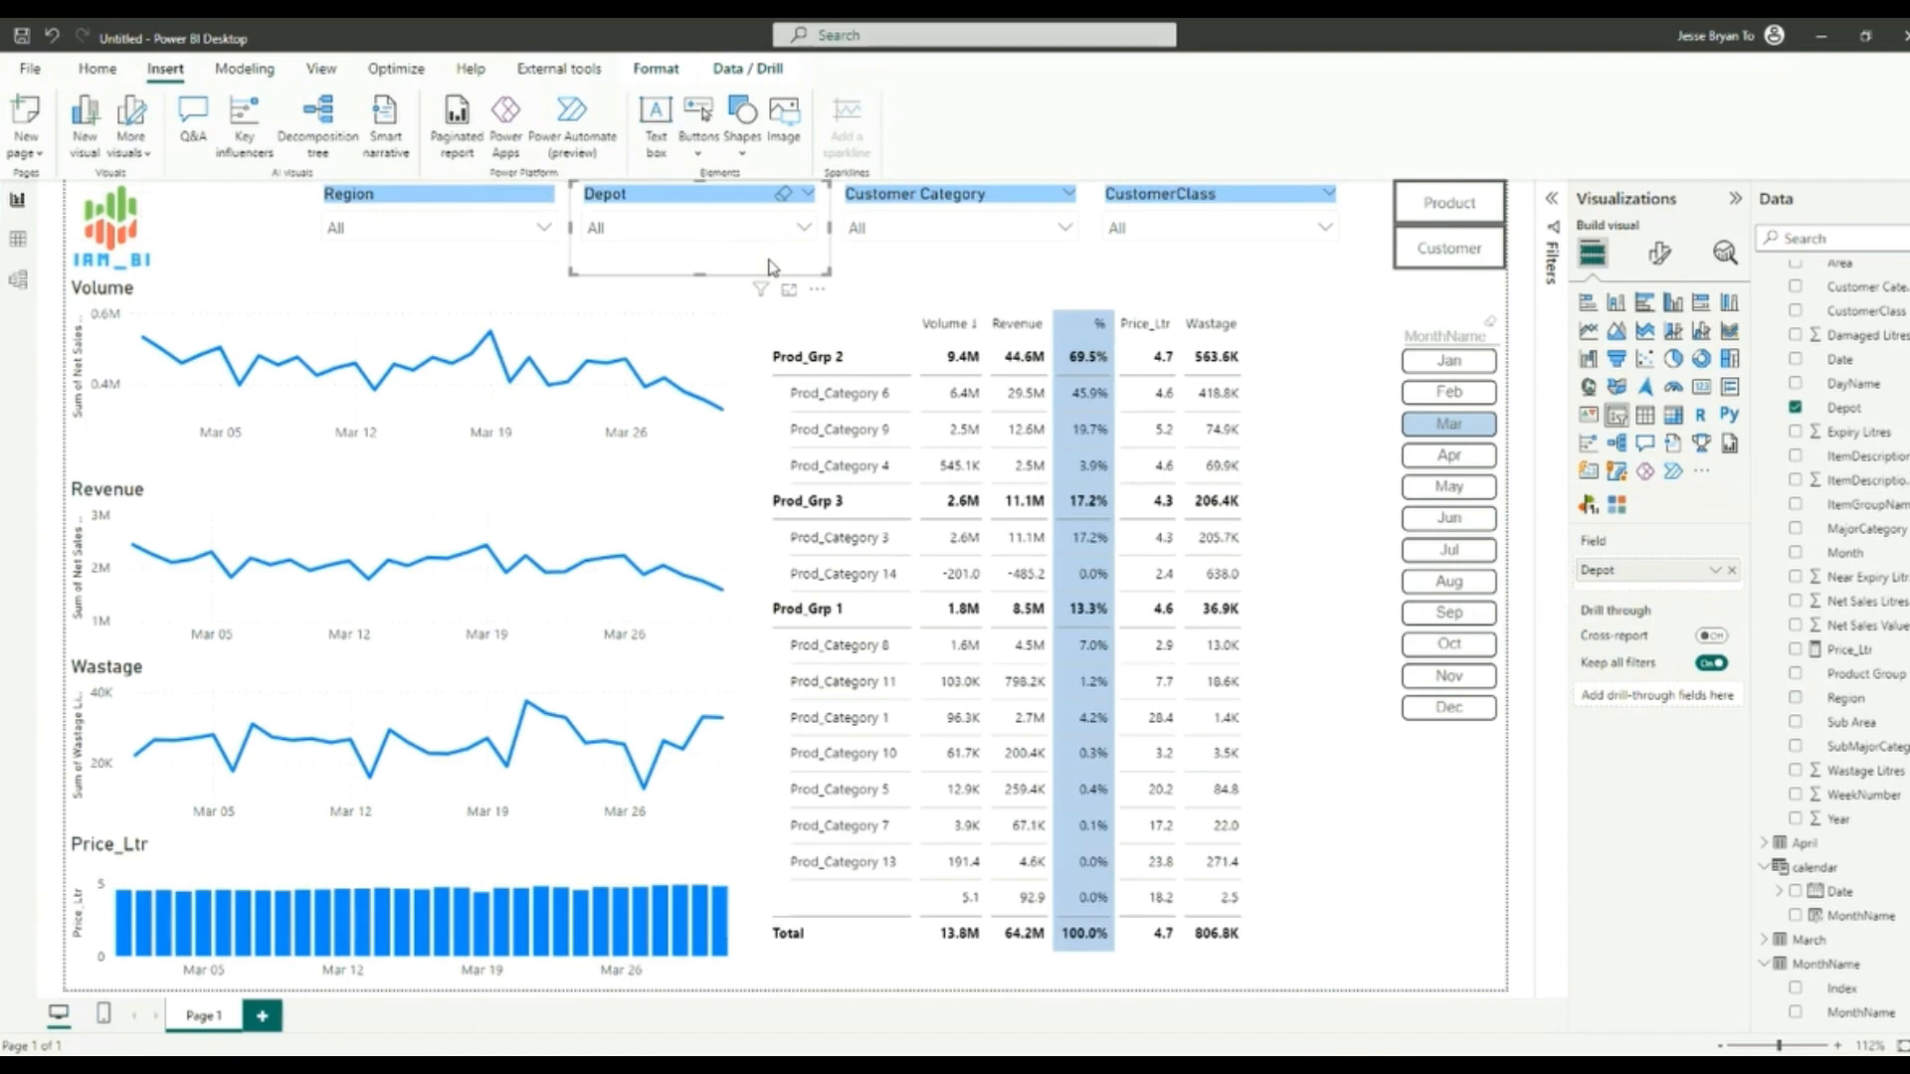
{"action": "left_click", "coordinate": [275, 216]}
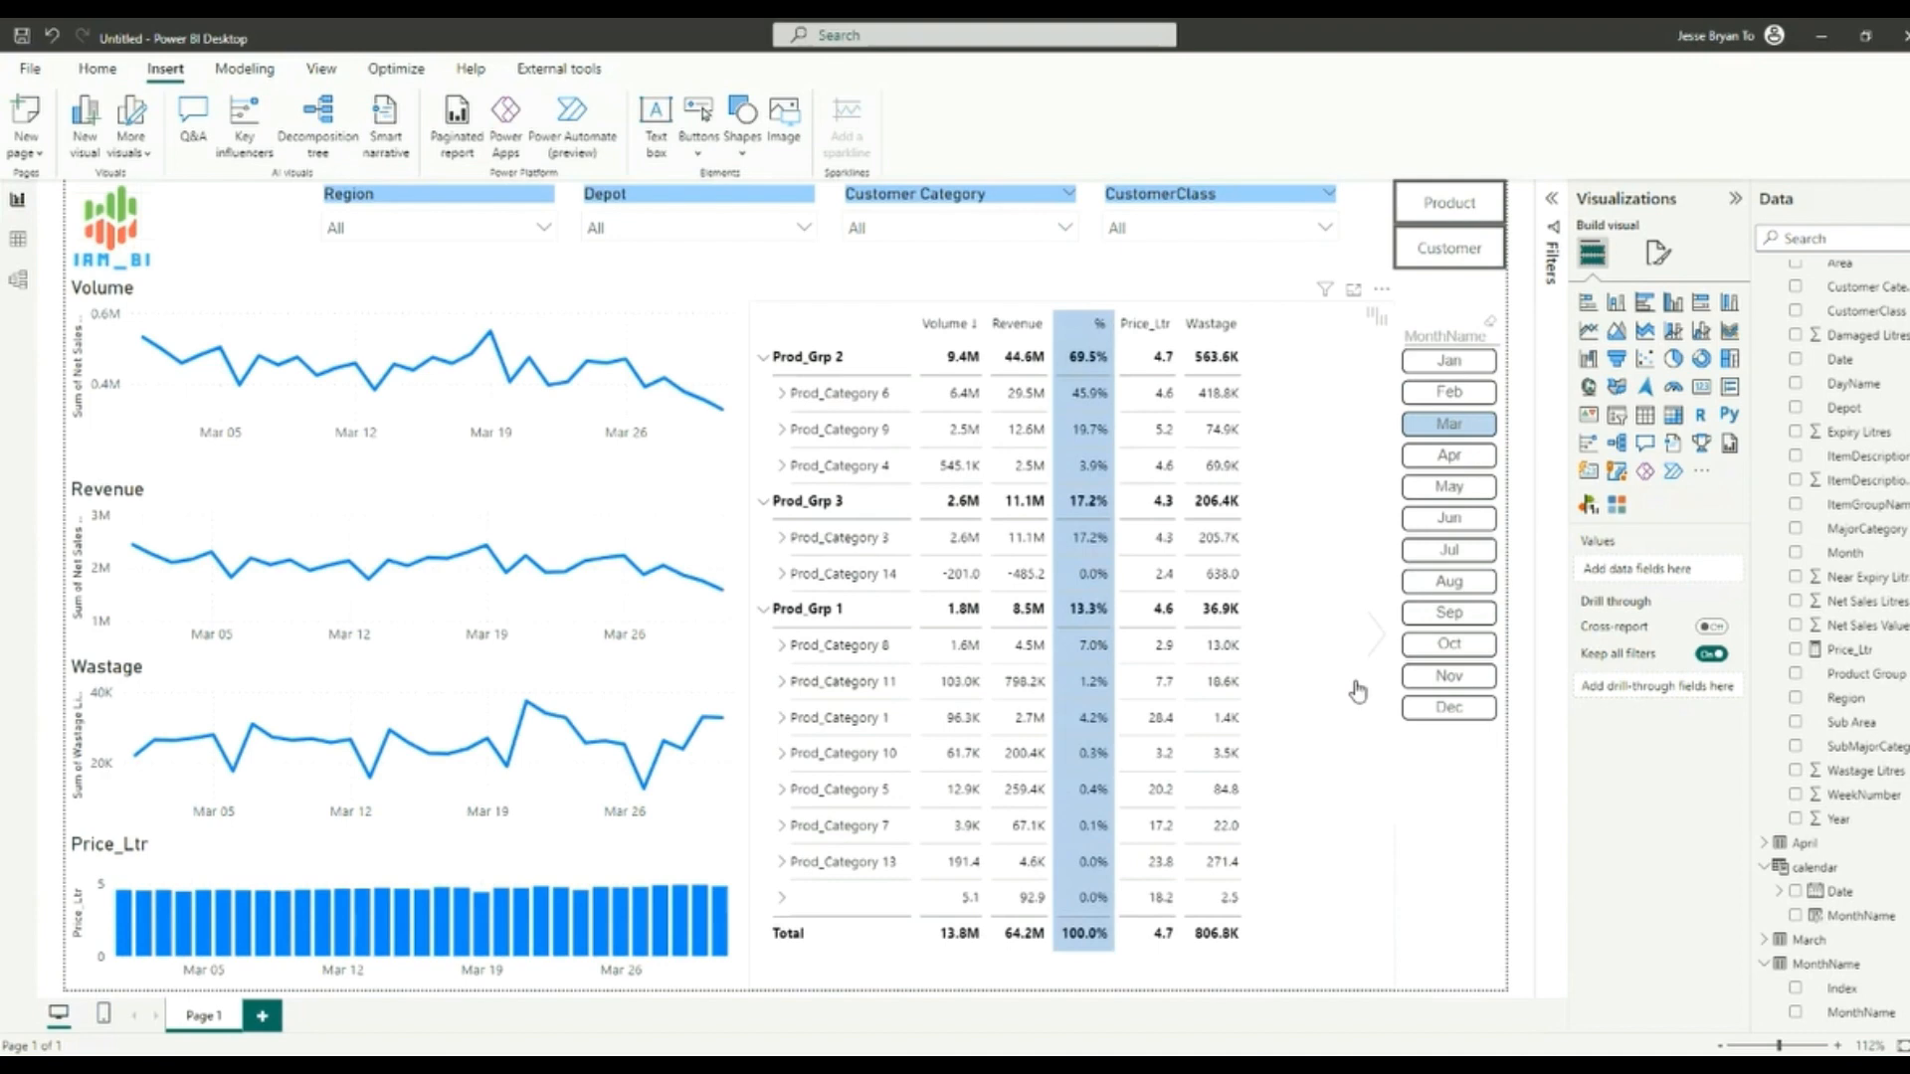
{"action": "left_click", "coordinate": [1724, 925]}
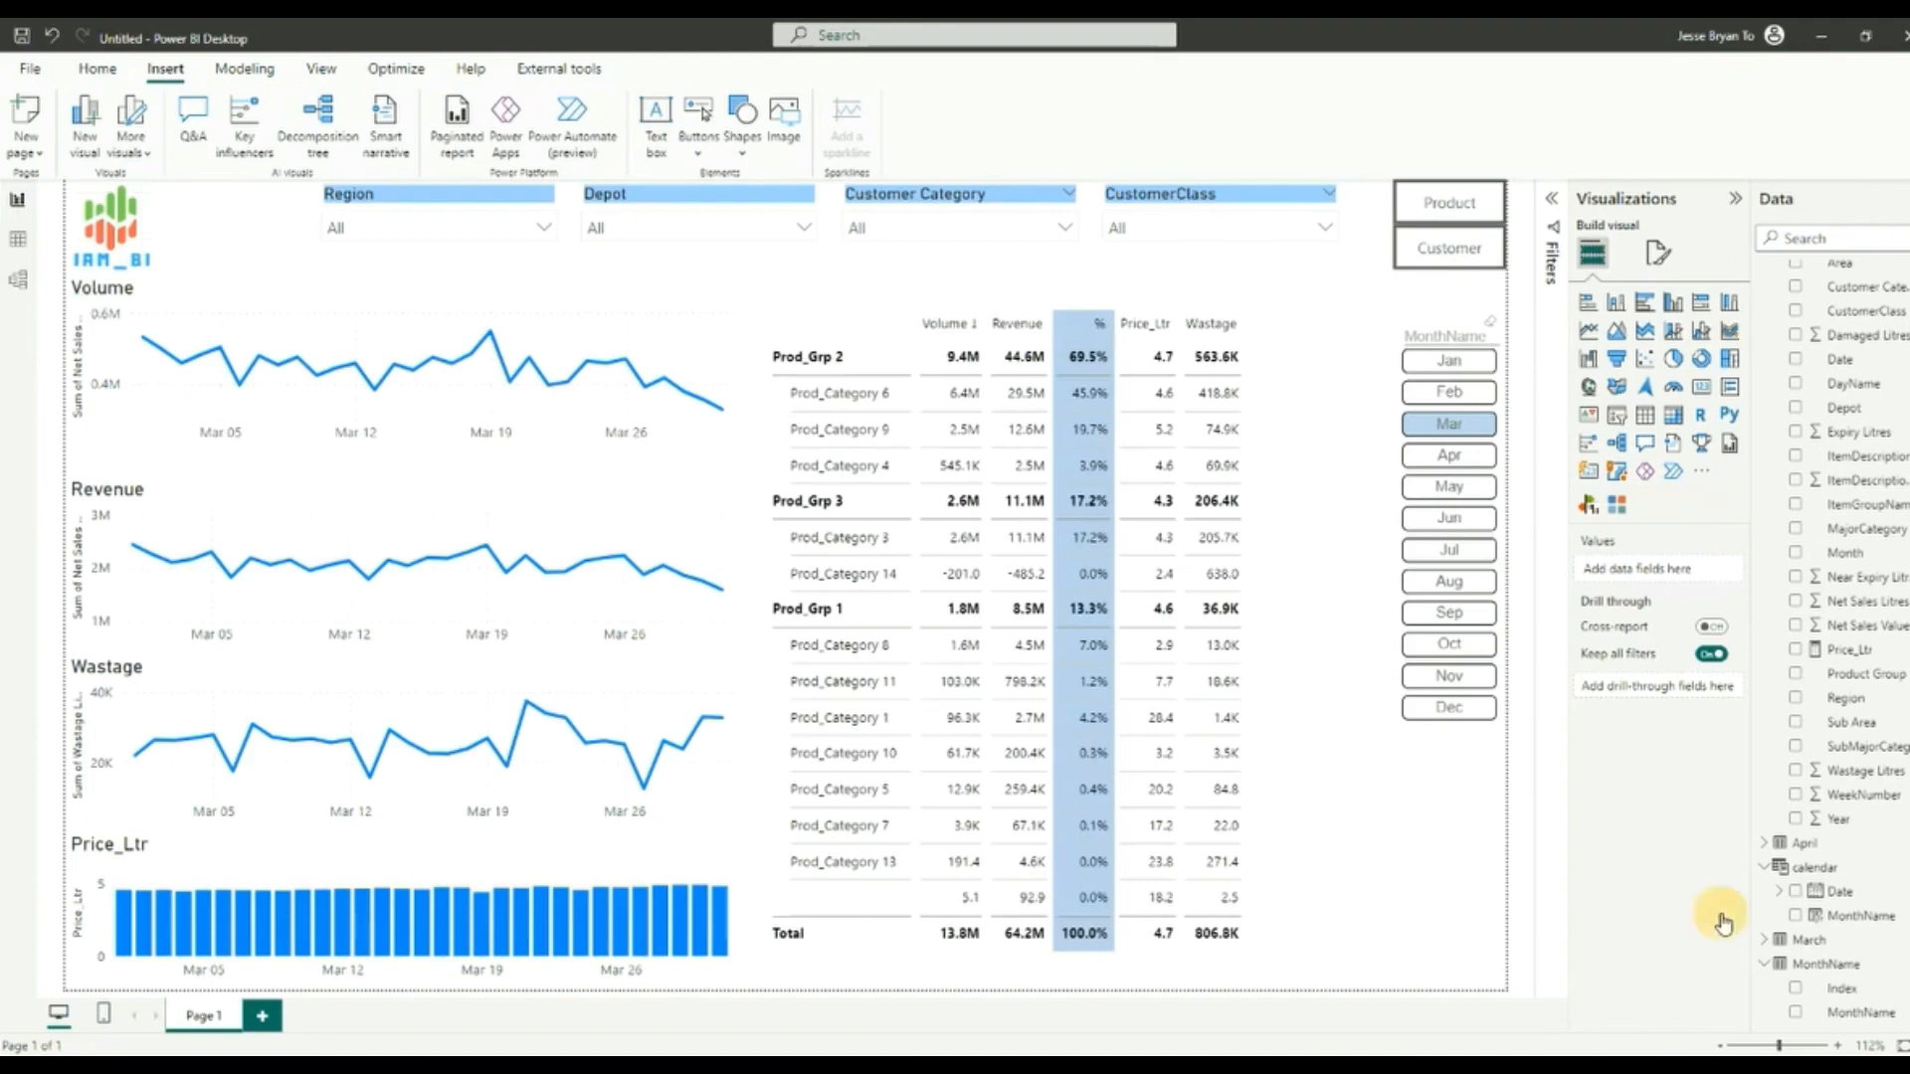